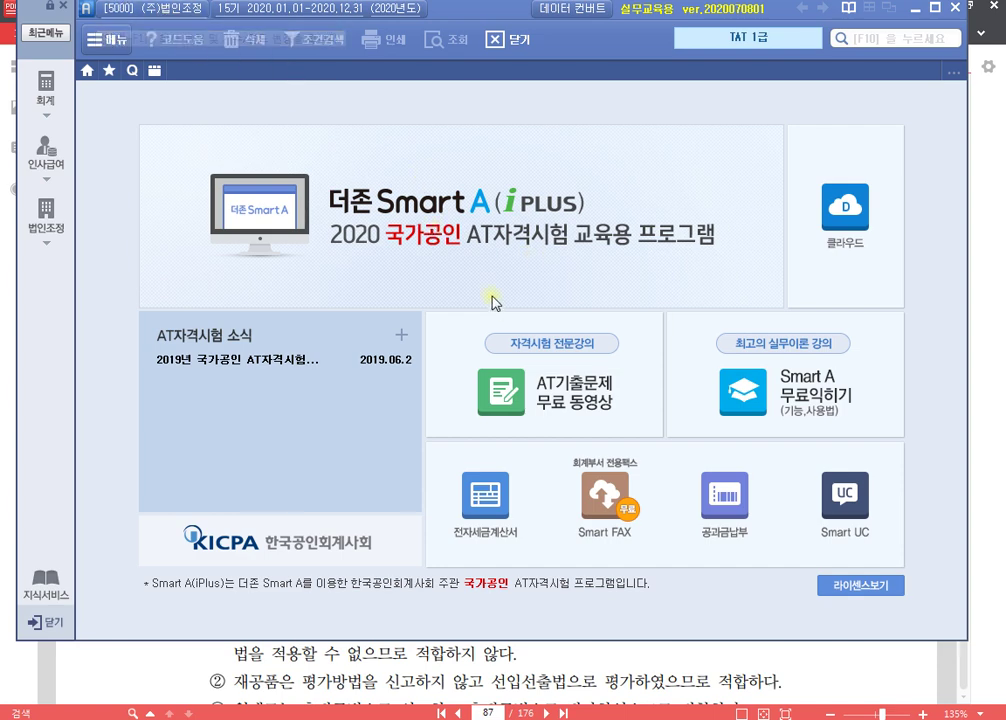
- Open the 재고자산(유가증권)평가조정명세서 form from the 법인조정 module's 과목별 세무조정 I group
click(45, 208)
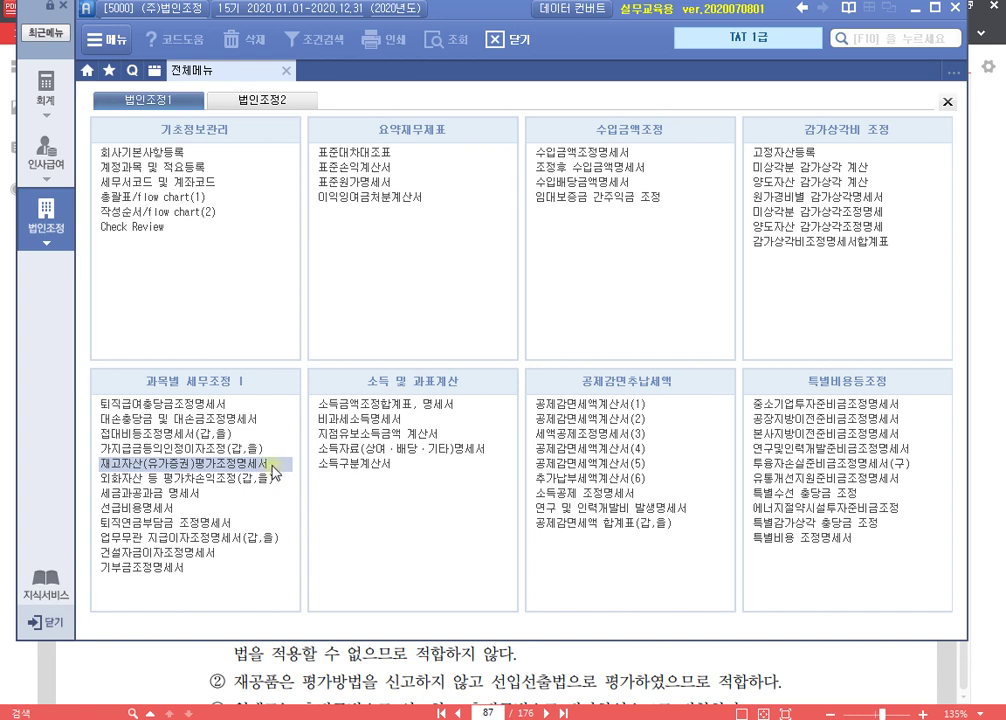
click(270, 464)
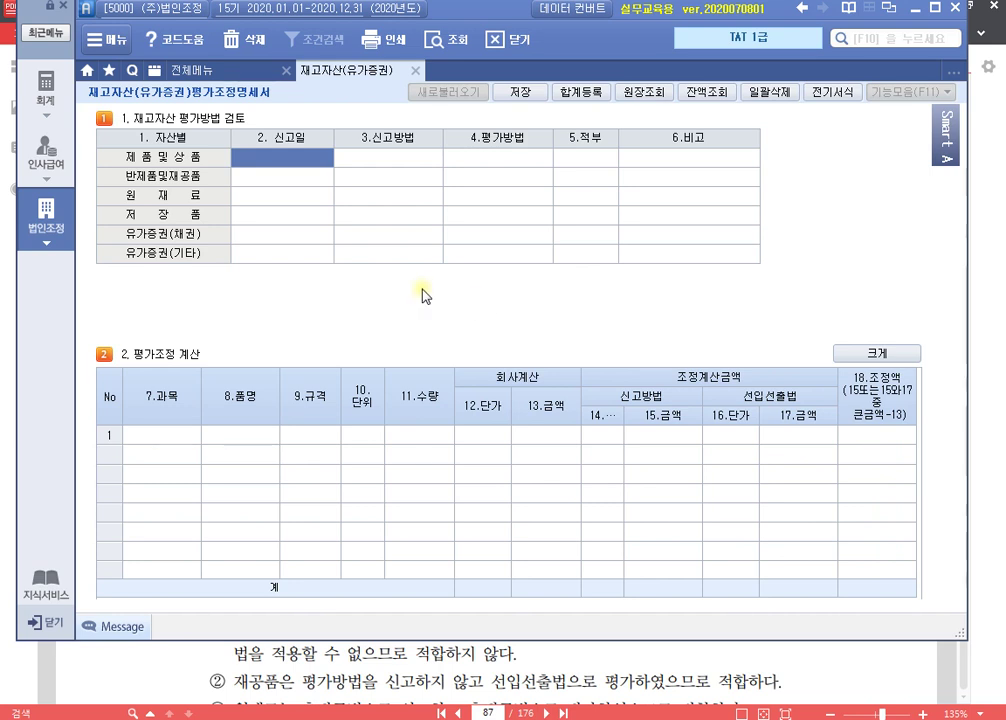
- Start the K-Screen Pen overlay and frame the upper part of the 2. 신고일 column with a blue rectangle
key(F9)
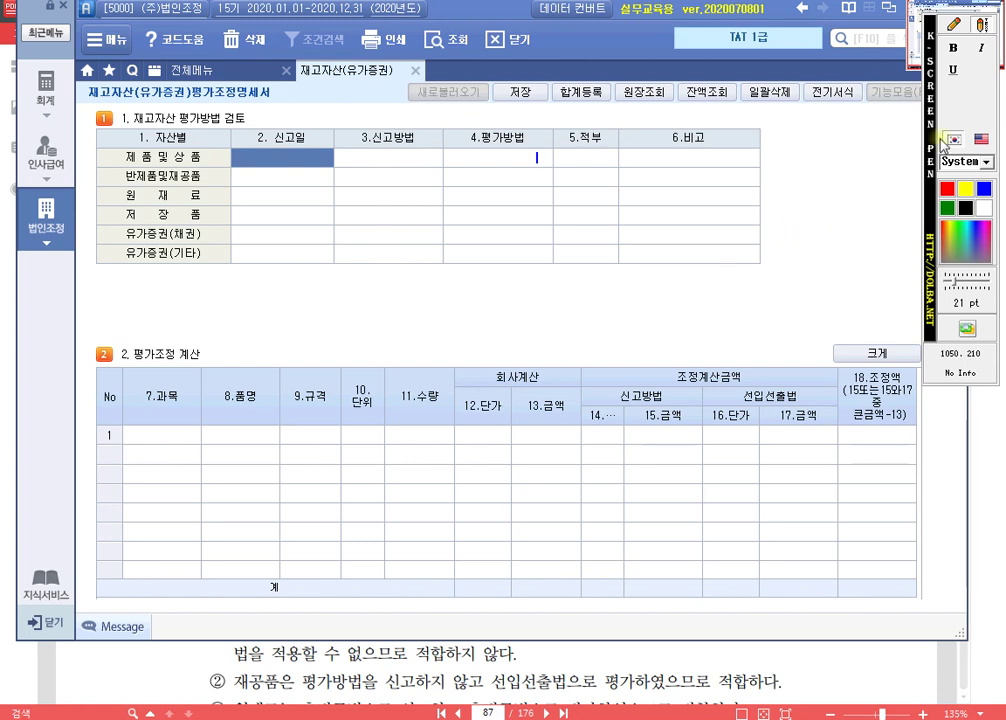
click(954, 25)
click(982, 93)
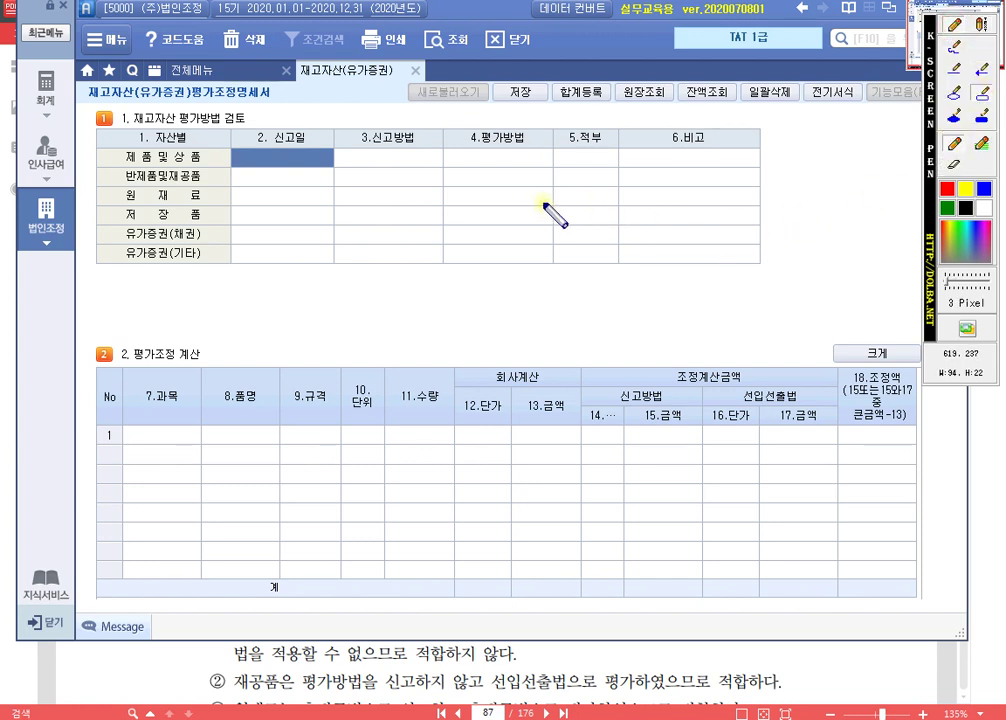
drag(237, 130, 333, 210)
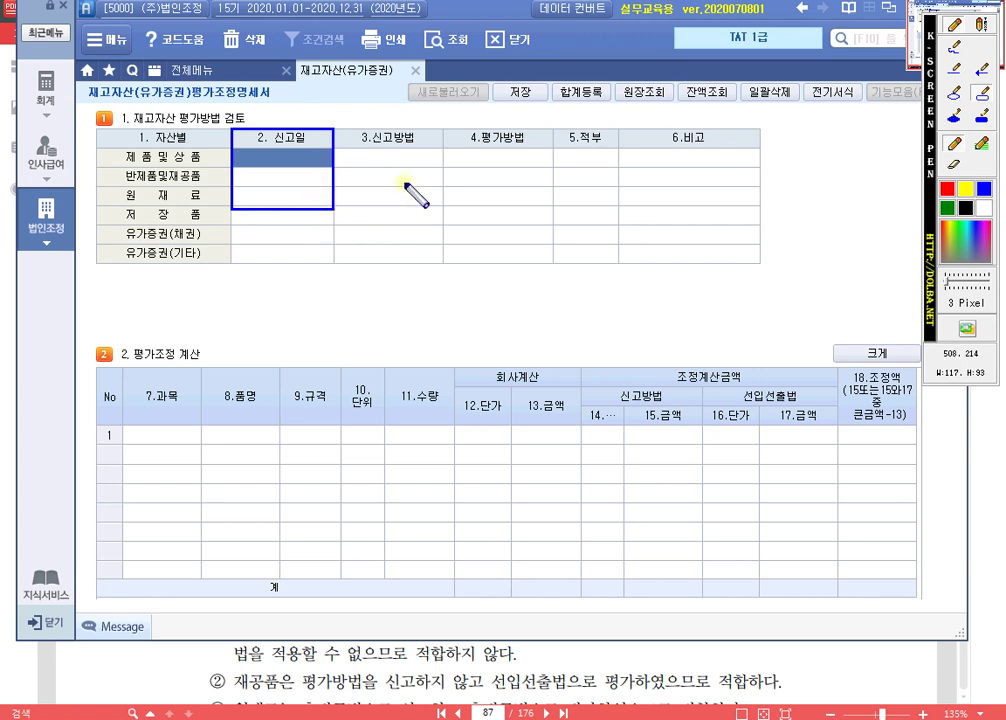
- Add the two-line note "법인세법상 평가방법 신고일" / "무신고:입력 X" just below the 재고자산 평가방법 검토 table
click(983, 22)
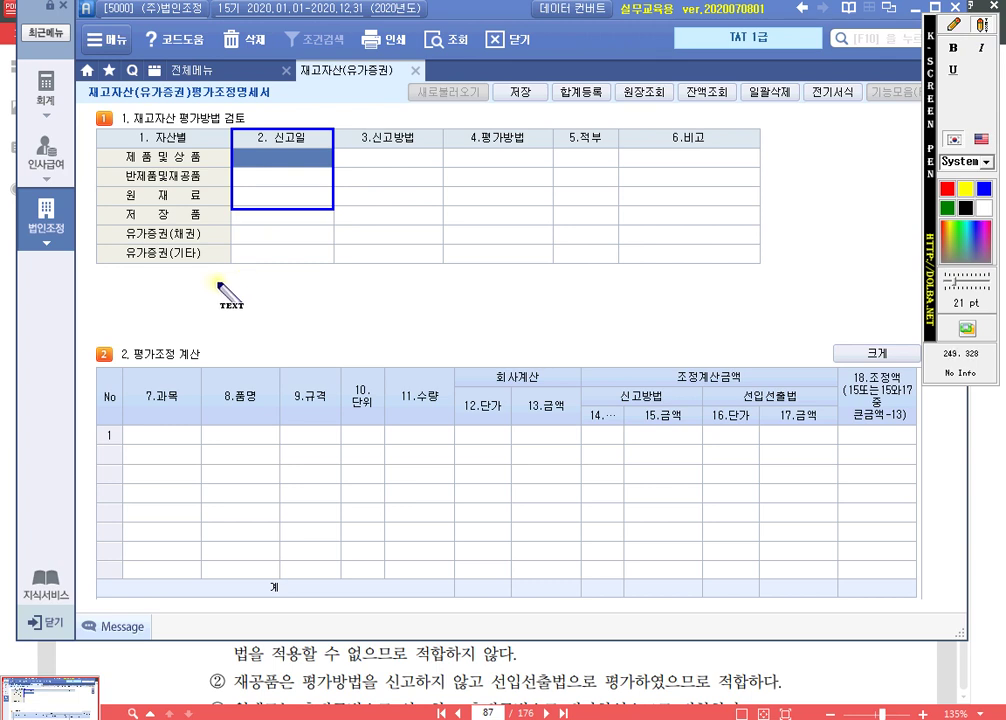
click(188, 243)
text(ql법인세법)
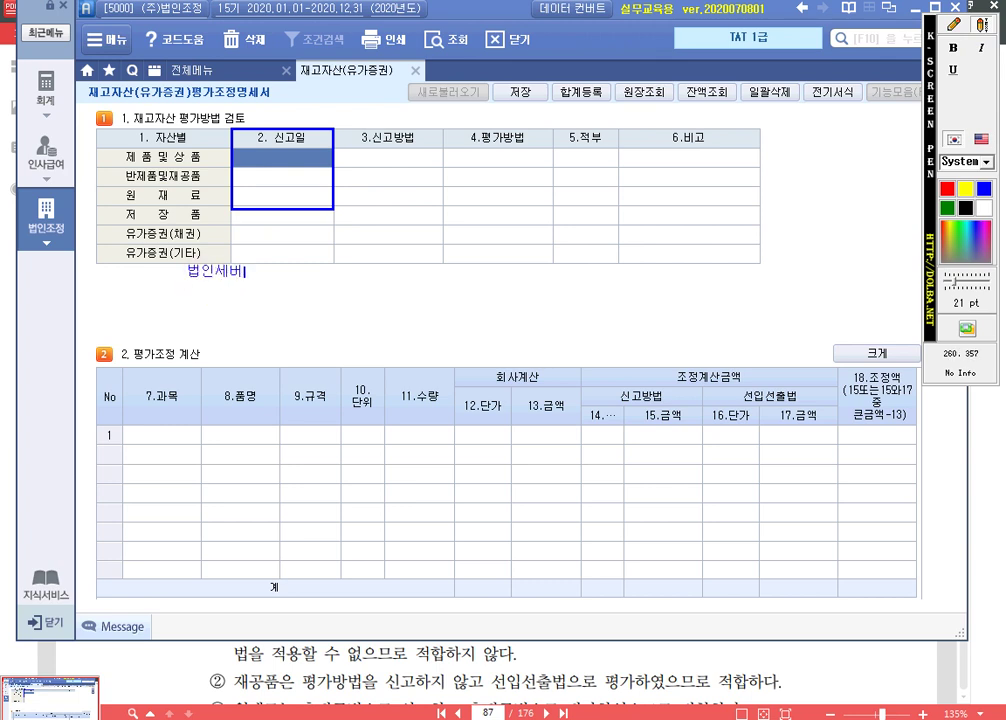
text(상 평가방버)
text(ㅂ 시)
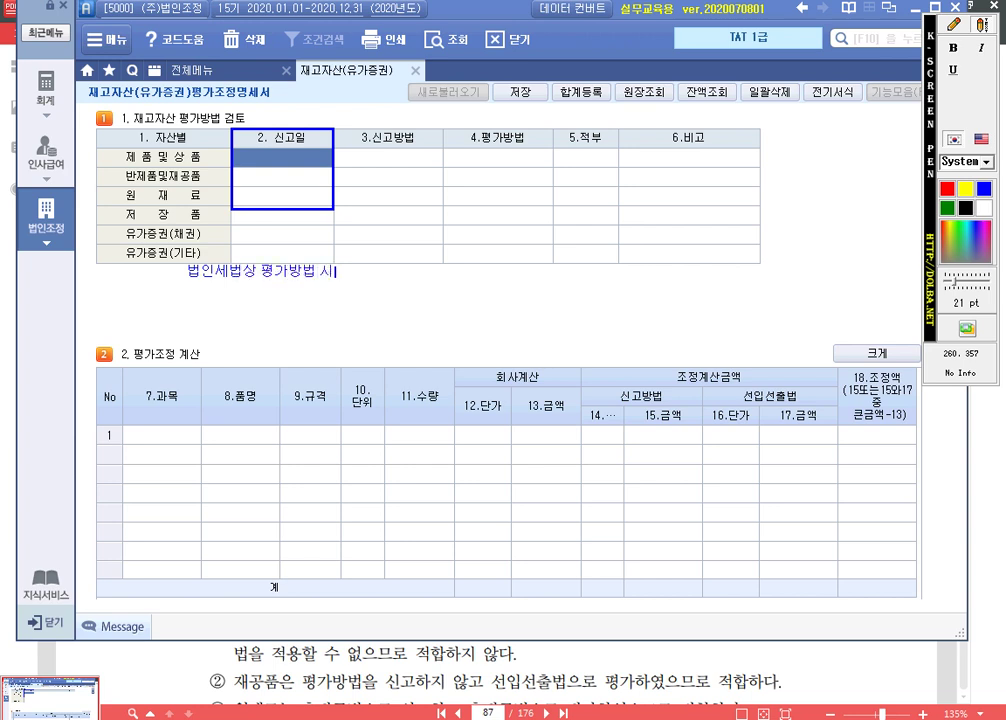
text(ㄴ고일)
text(미)
text(신고일)
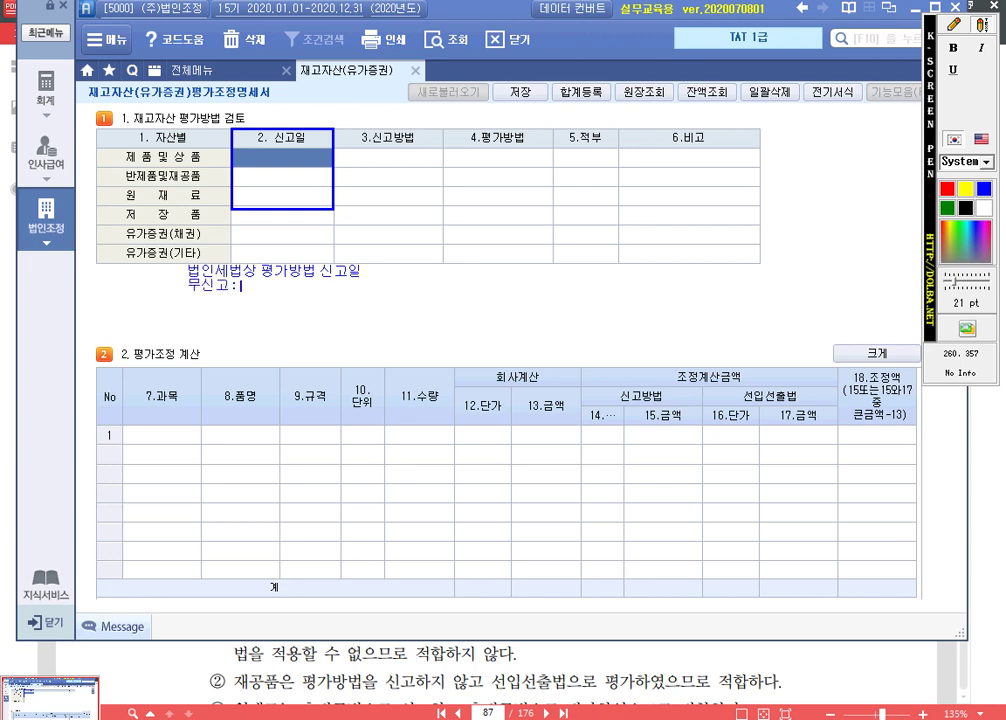
text(:입력)
key(Hangul)
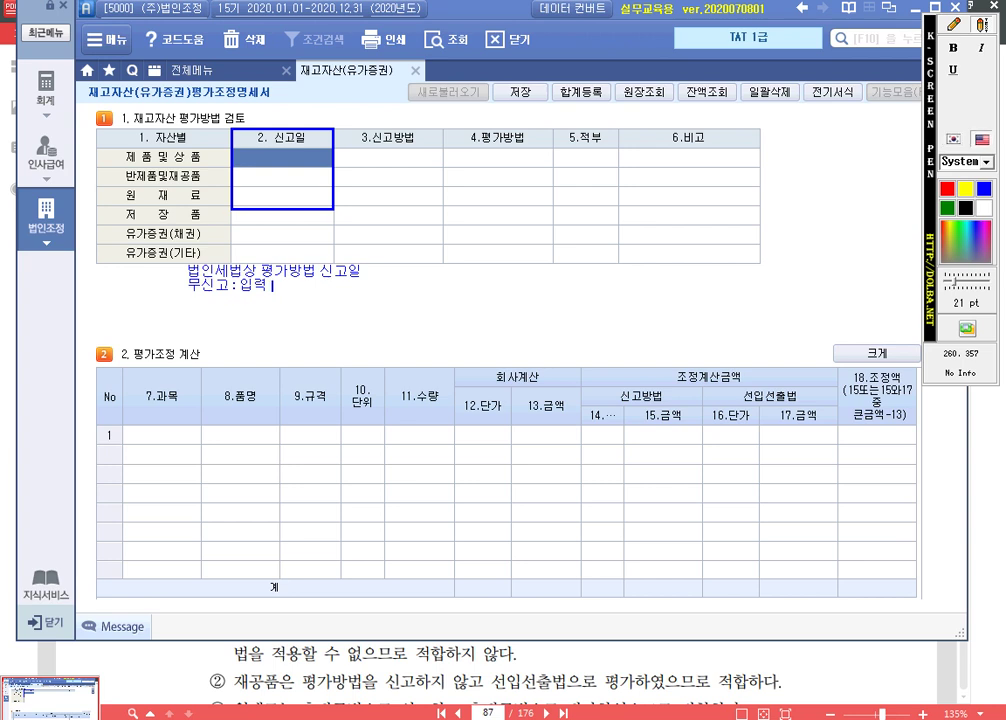
text(X)
- Frame the 3. 신고방법 column with a blue rectangle and write "법인세법상 신고방법" inside it
click(985, 26)
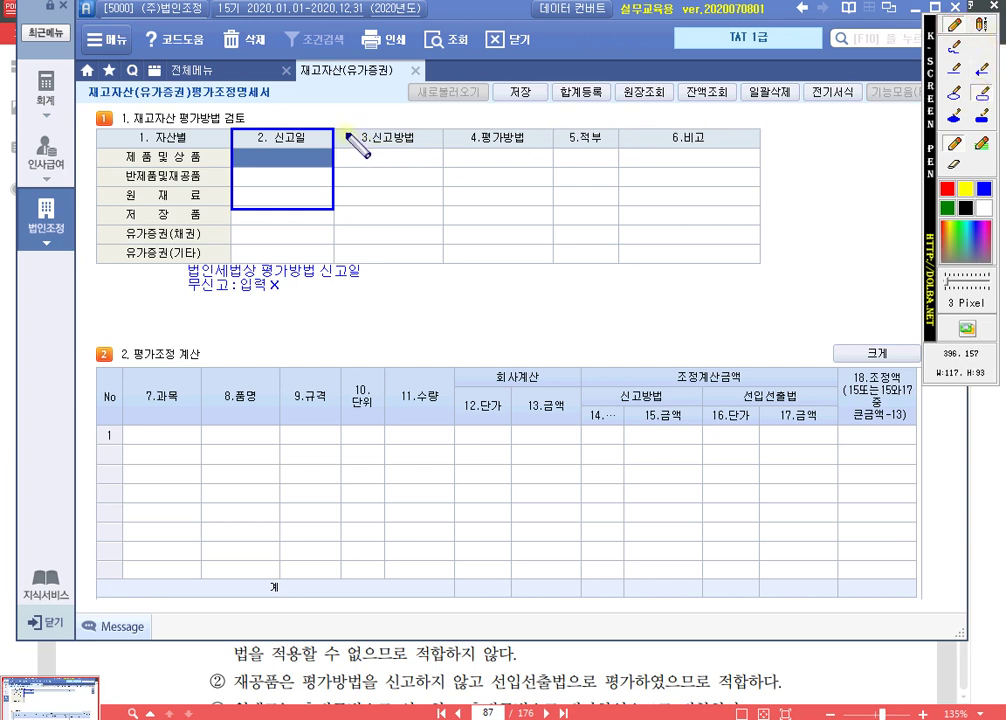
drag(340, 128, 441, 206)
key(t)
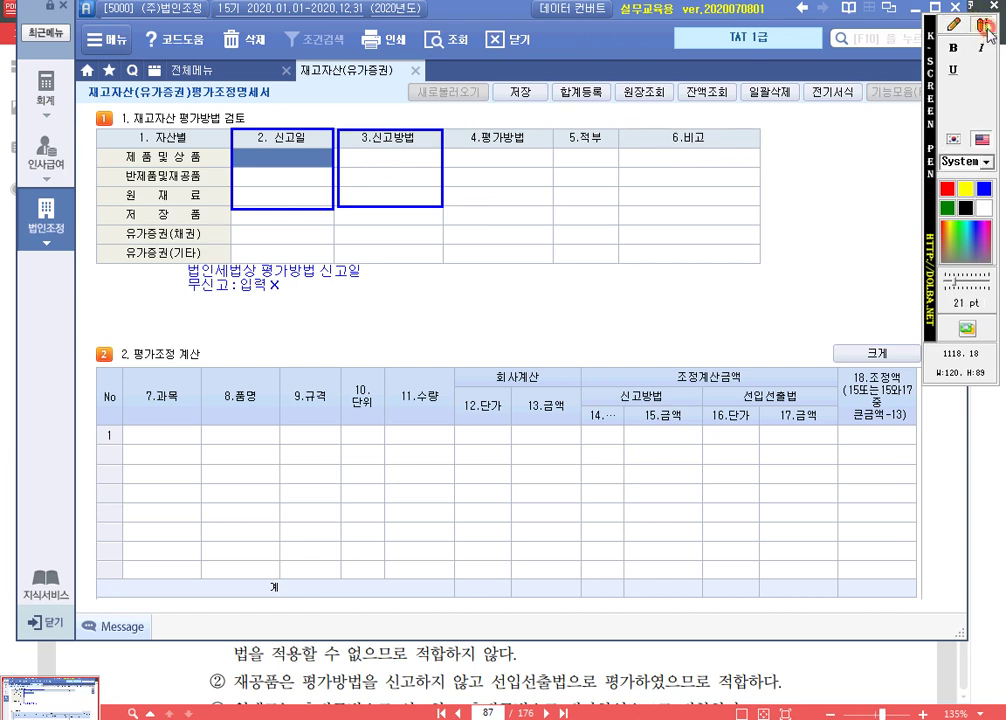
click(350, 157)
text(ㅋ)
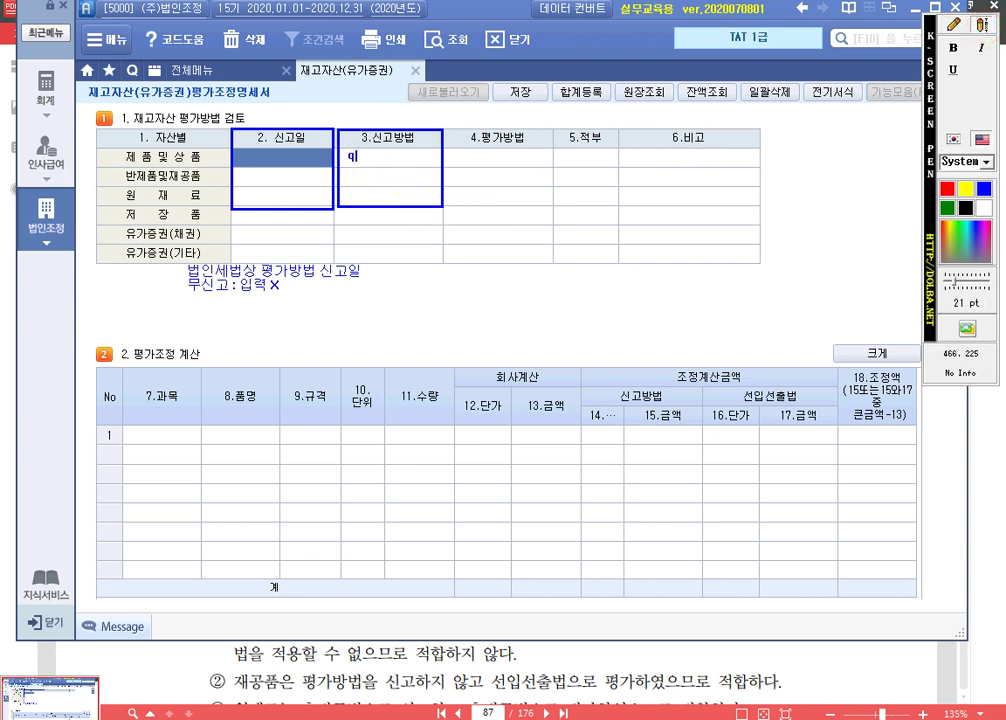
text(법이)
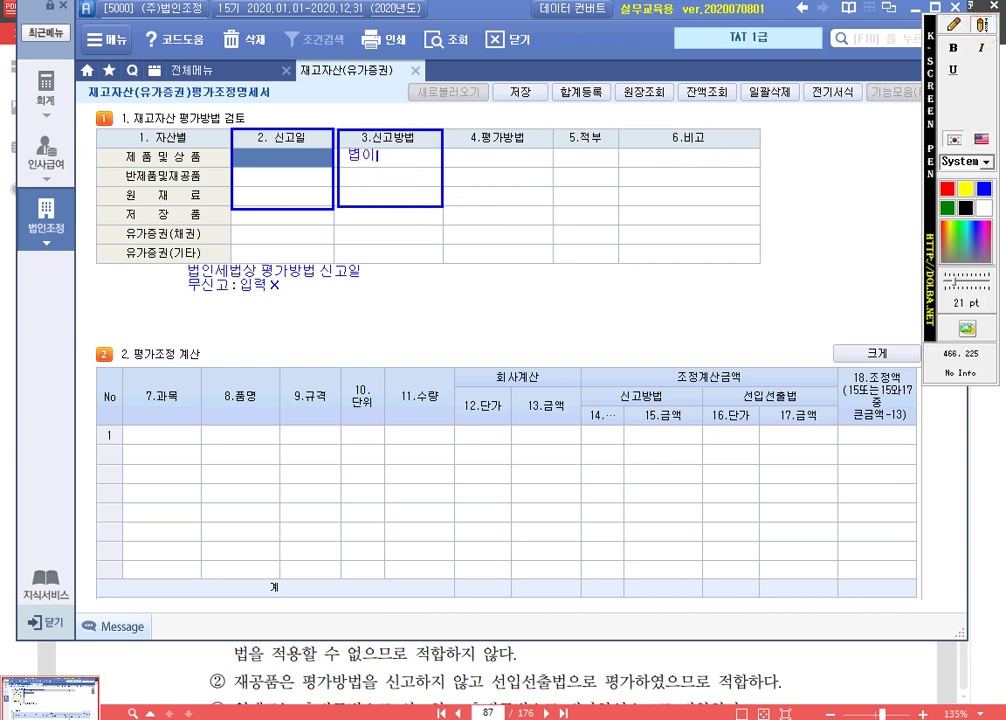
key(BackSpace)
key(BackSpace)
text(법인세법상 신곱)
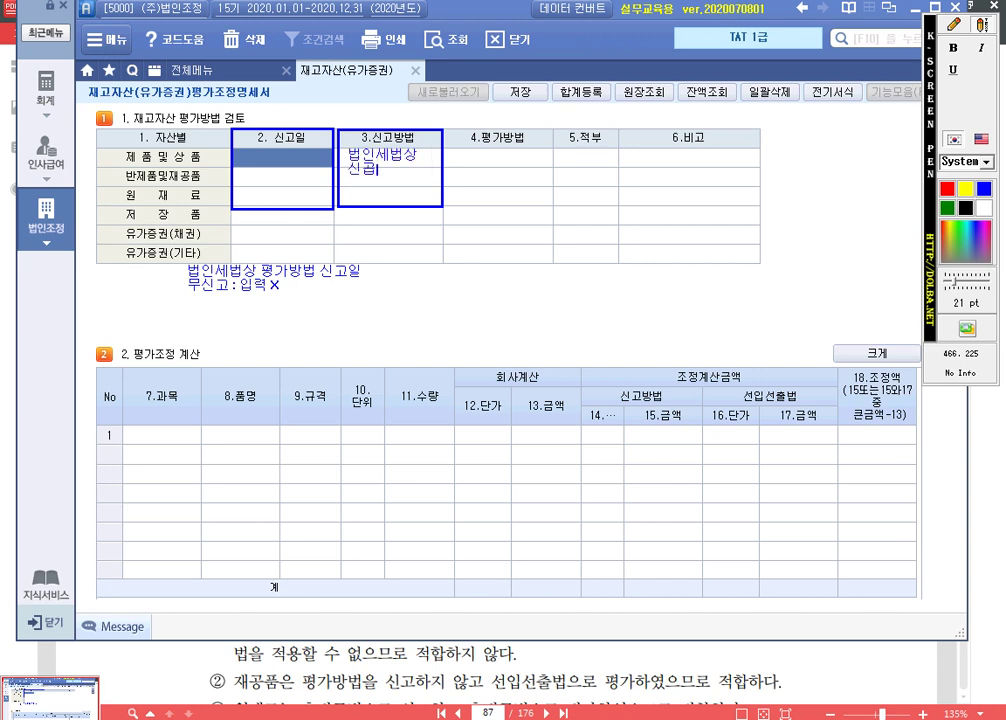
text(방버)
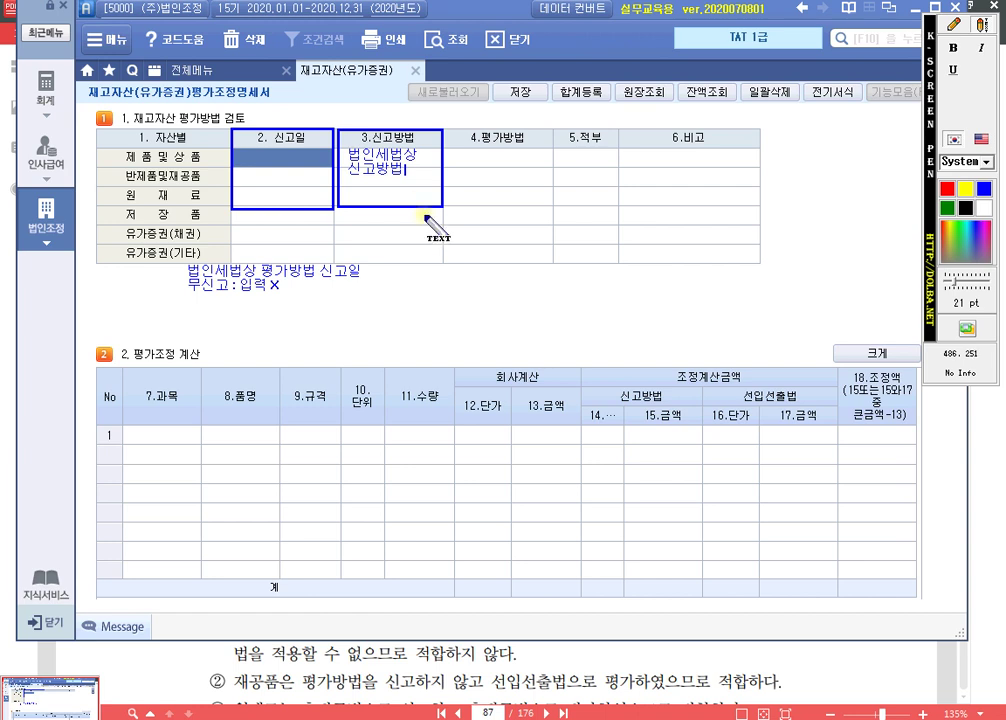
- Frame the 4. 평가방법 column with a blue rectangle and write "회계장부상 평가방법" inside it on two lines
click(953, 24)
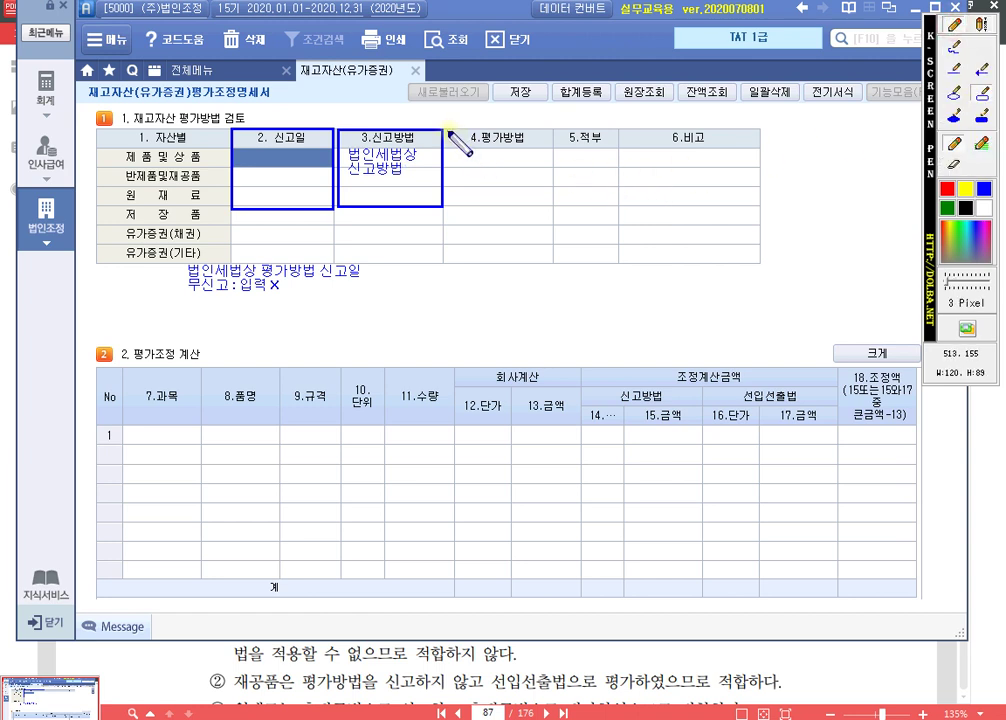
mouse_move(448, 130)
mouse_down()
mouse_move(477, 191)
mouse_move(552, 206)
mouse_up()
click(981, 24)
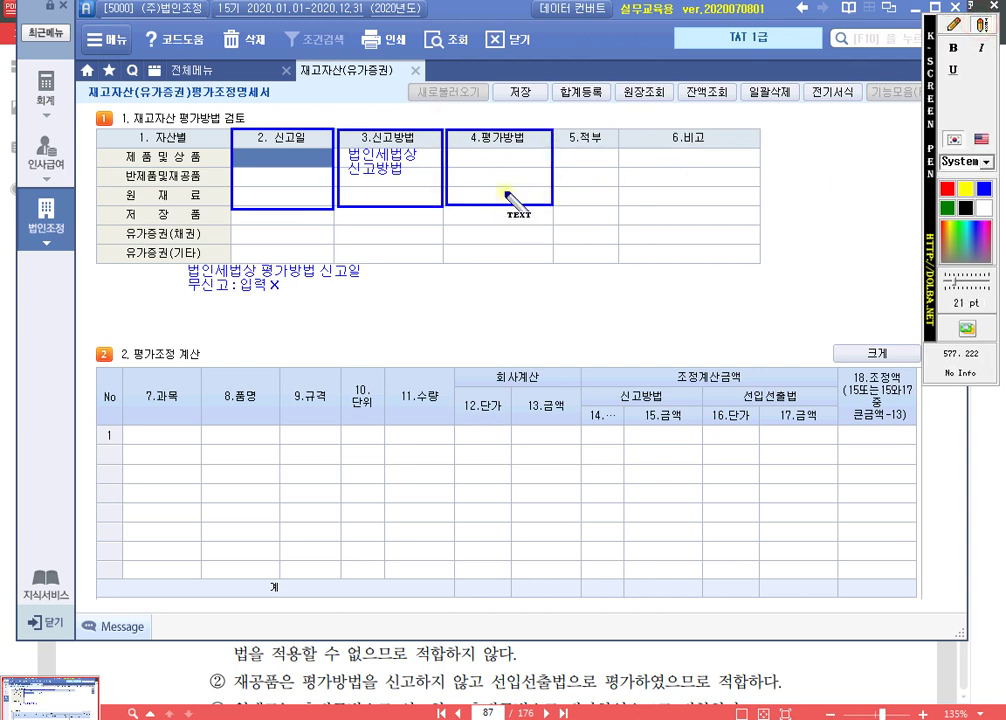
click(461, 153)
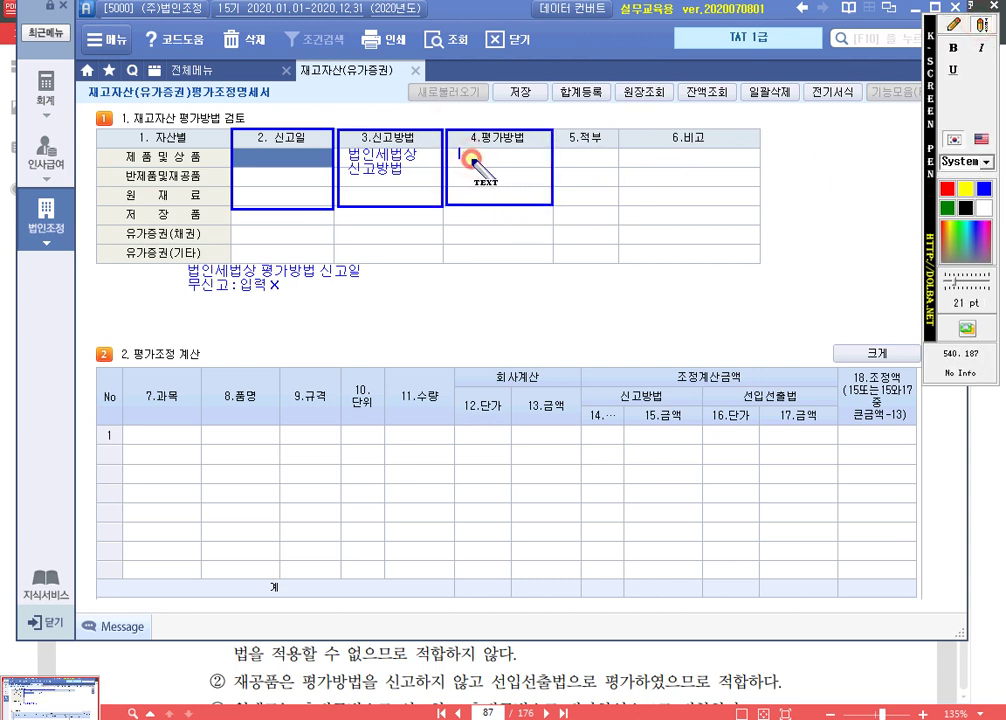
text(g회계장부상)
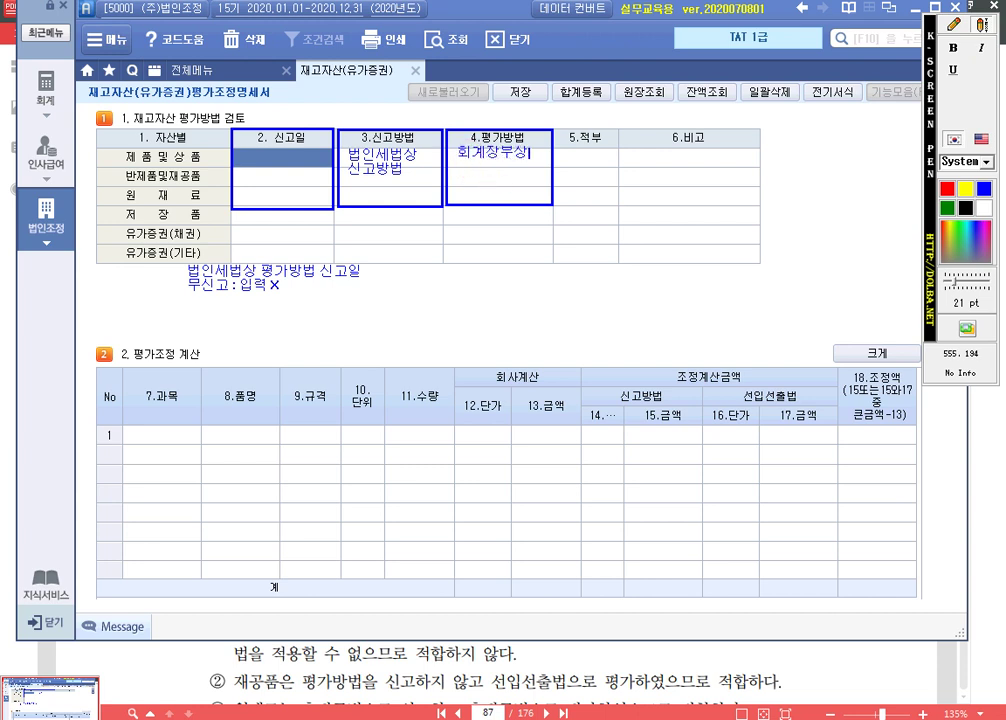
key(Return)
text(평가방버)
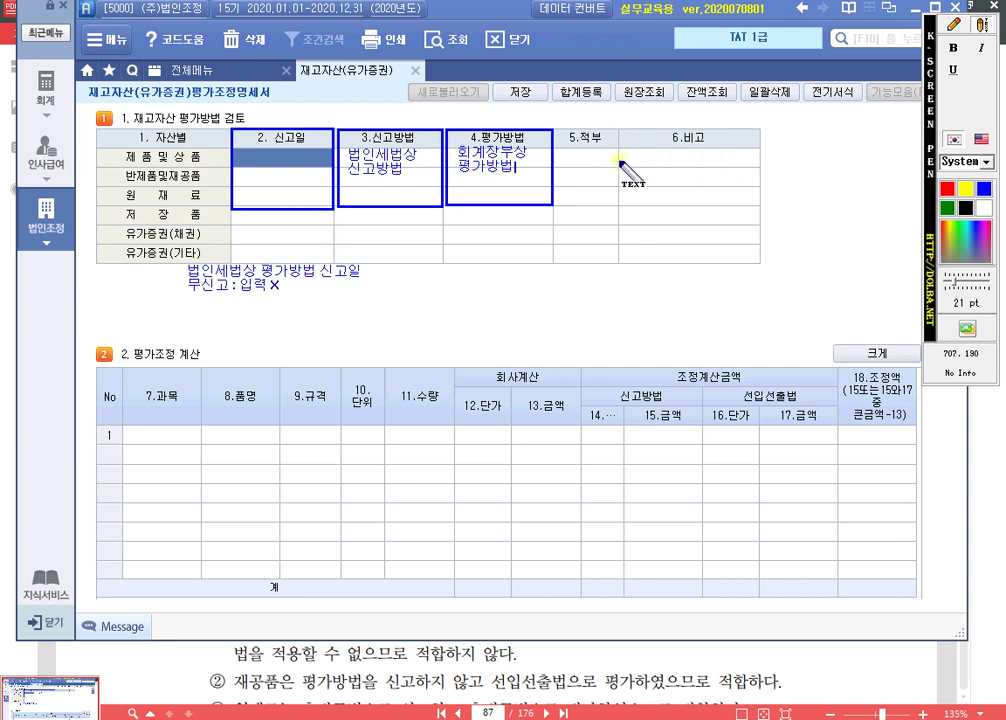
- Frame the 회사계산 heading in the 평가조정 계산 table and write "회계장부상 평가금액" above it
click(952, 25)
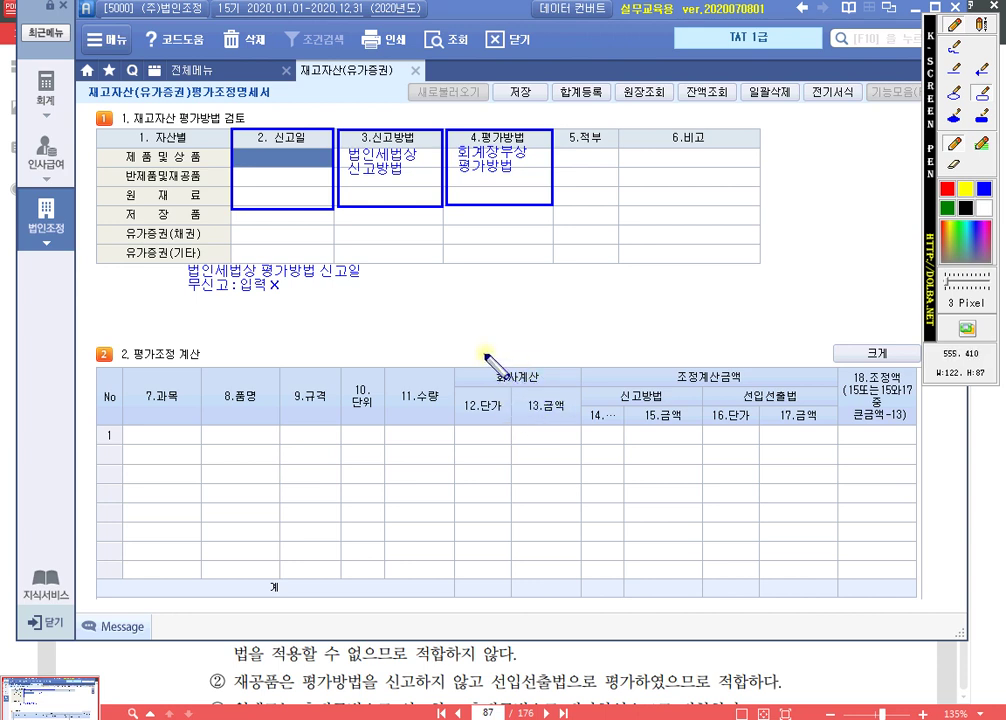
drag(467, 351, 579, 384)
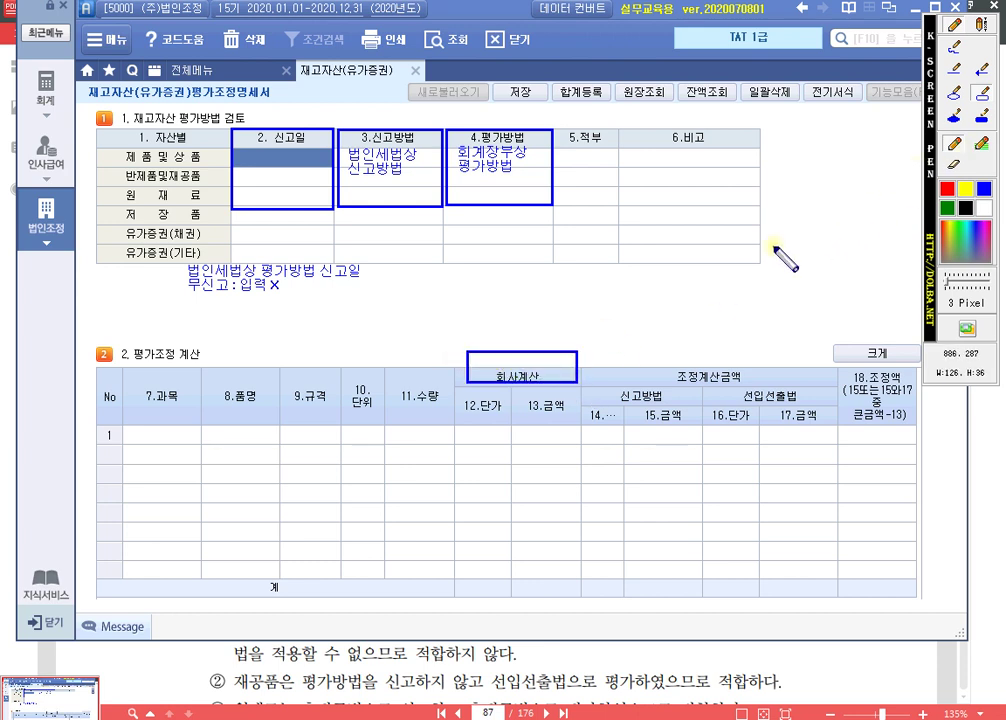
drag(492, 369, 548, 386)
click(983, 24)
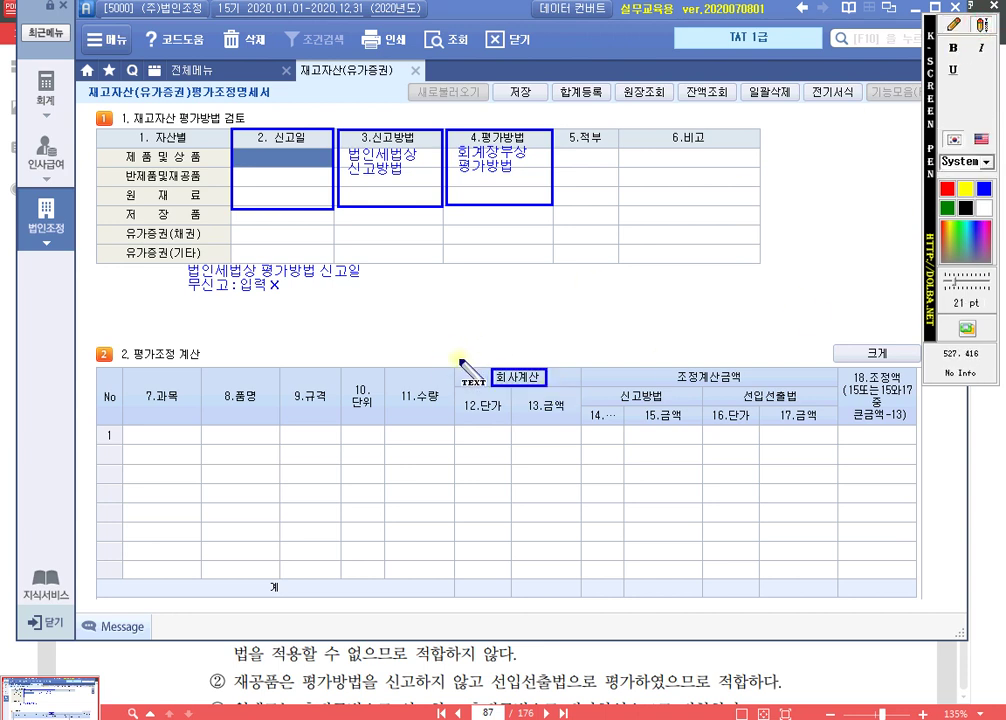
click(468, 352)
text(g)
text(회계장부상 편)
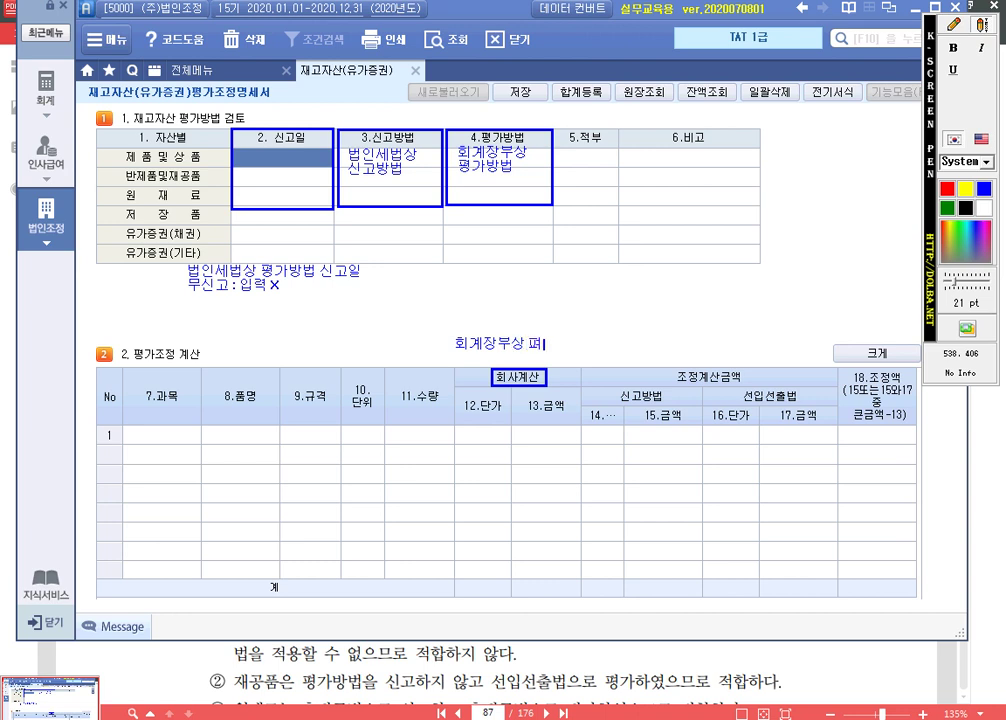
text(ㅇ가금ㅇ)
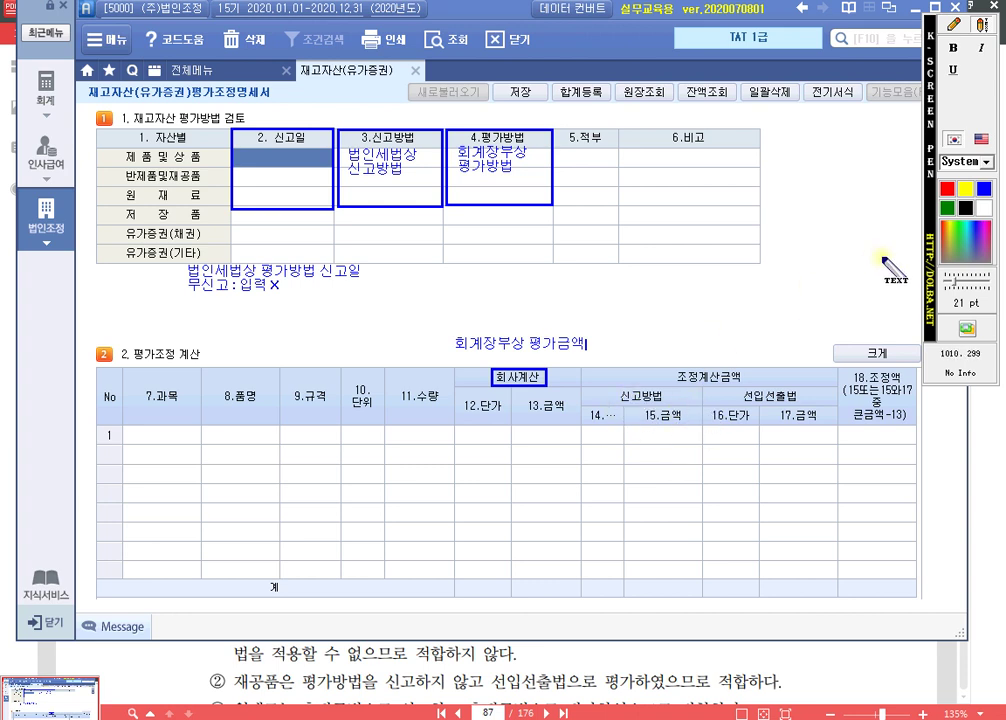
- Frame the 신고방법 heading under 조정계산금액 and write "세법상 평가금액" in the first row below it
click(954, 25)
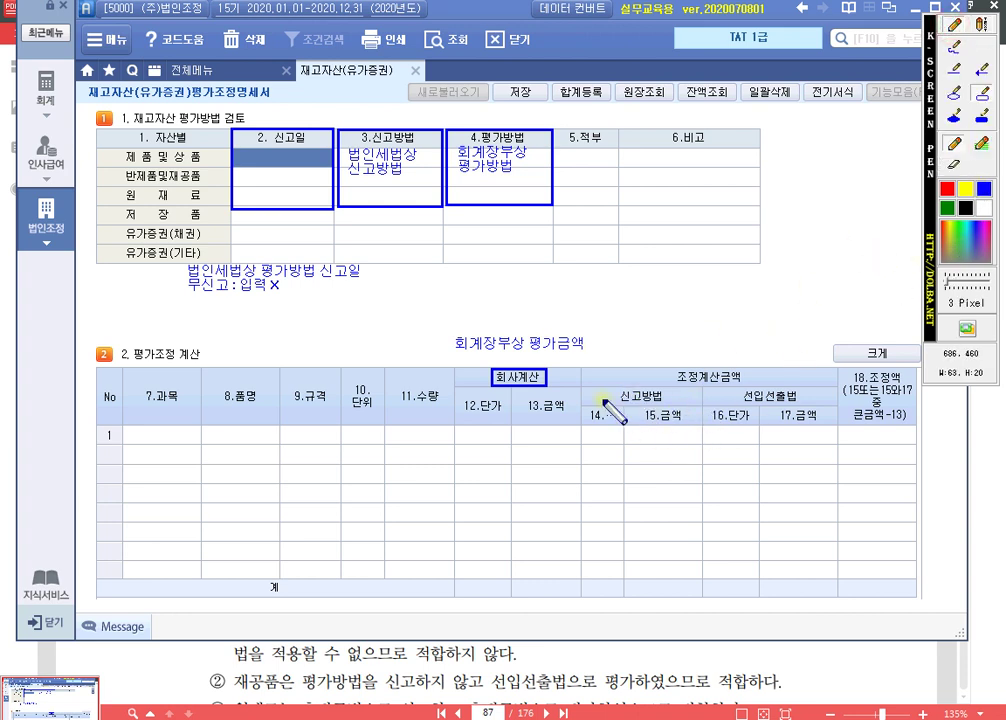
mouse_move(596, 387)
mouse_down()
mouse_move(653, 384)
mouse_move(689, 404)
mouse_up()
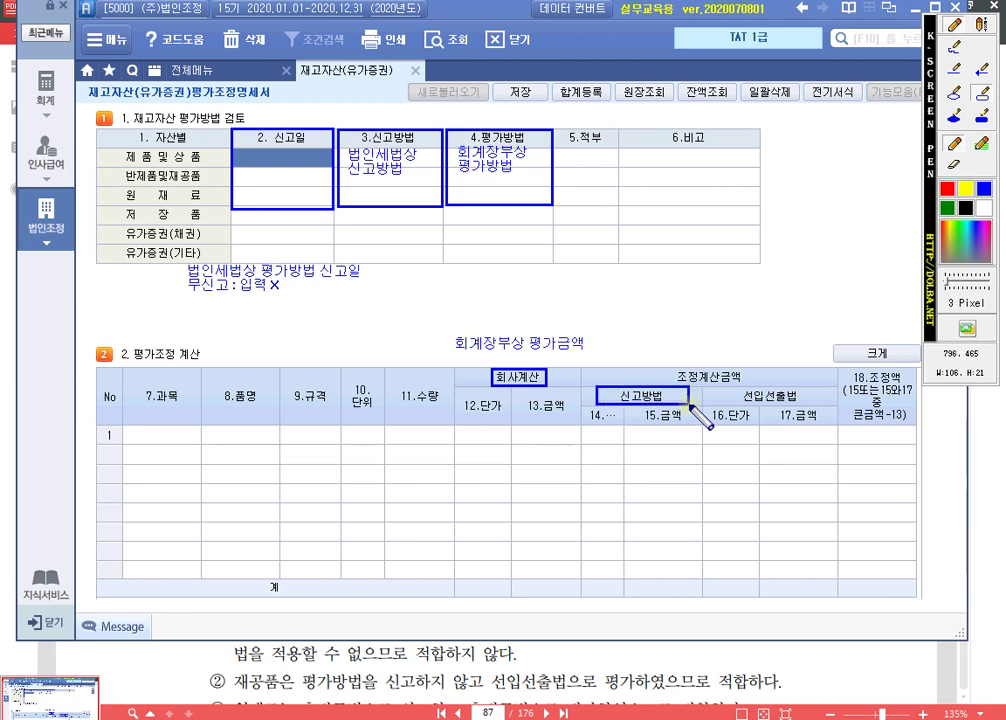
click(981, 25)
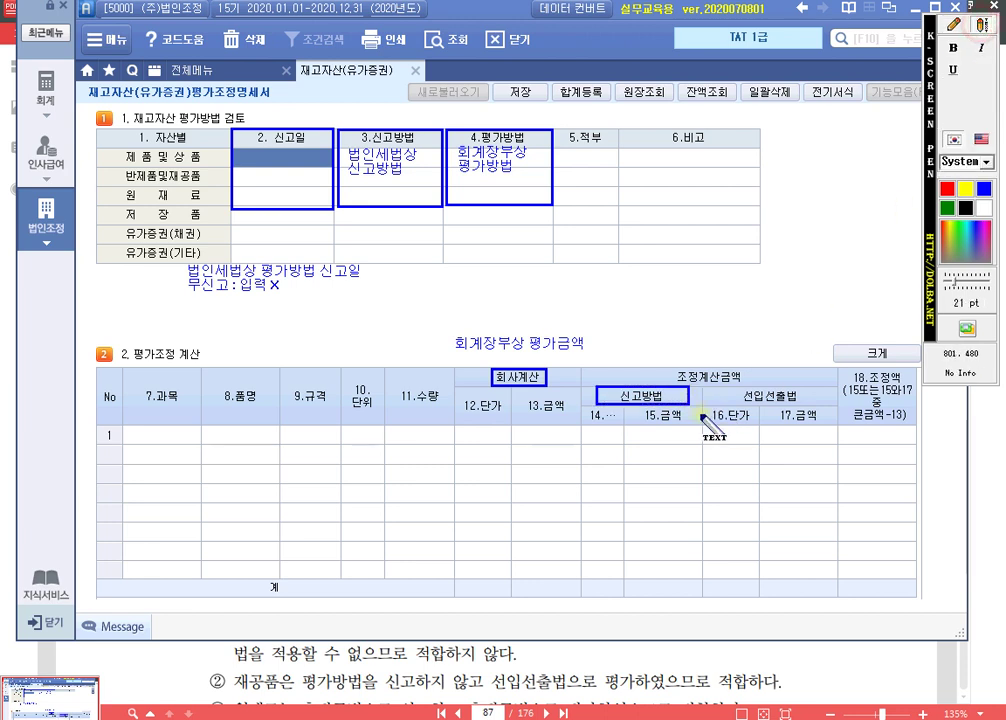
click(593, 435)
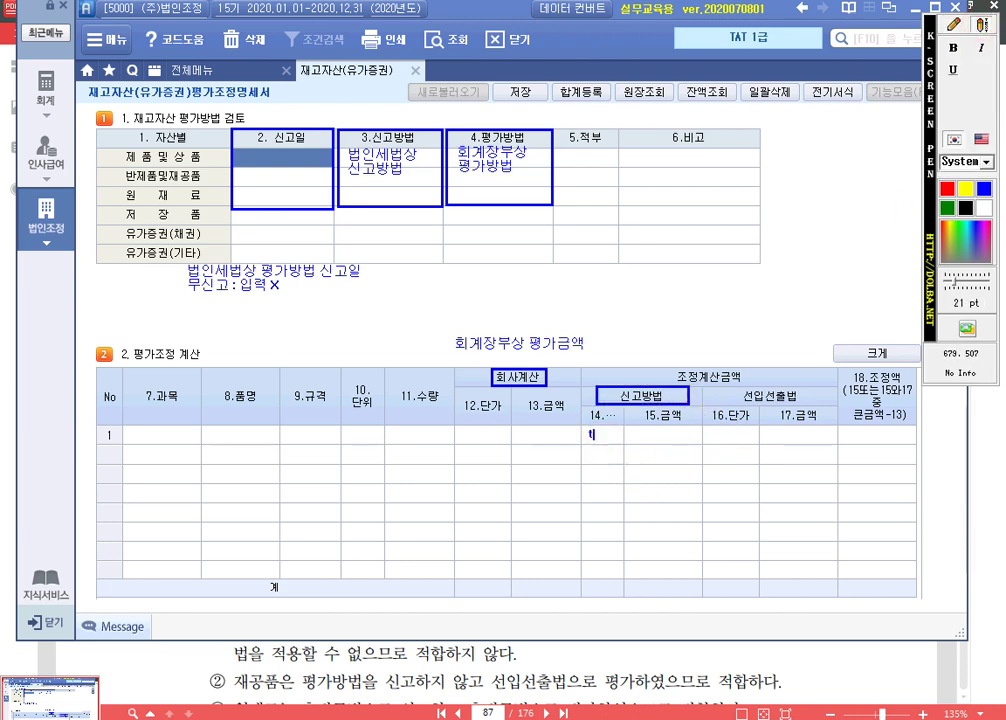
text(세법상 ㅍ)
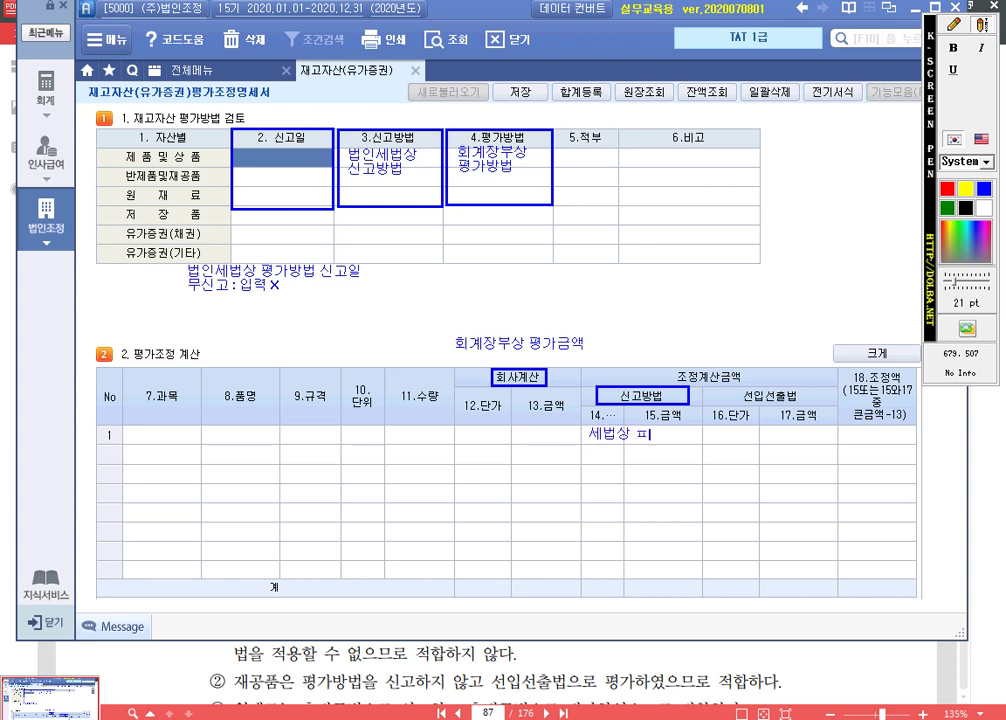
text(ㅓㅇㄱㅏㄱㅡㅁㅇㅐ)
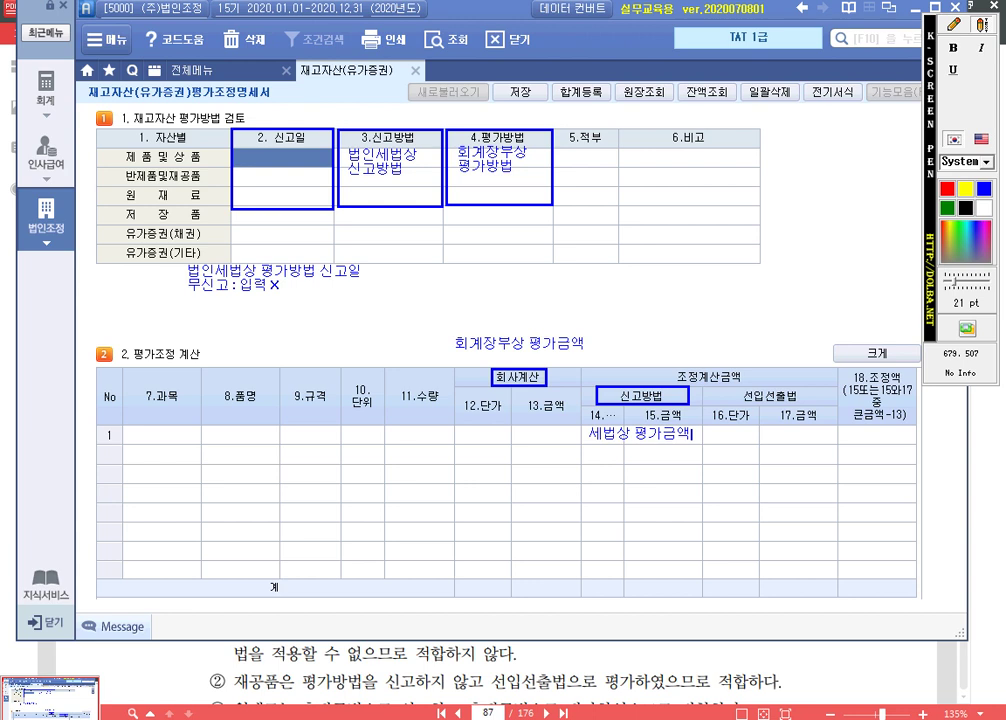
- Frame the 선입선출법 heading under 조정계산금액 with a blue rectangle and write "임의변경" and "무신고" on two lines below it
click(957, 24)
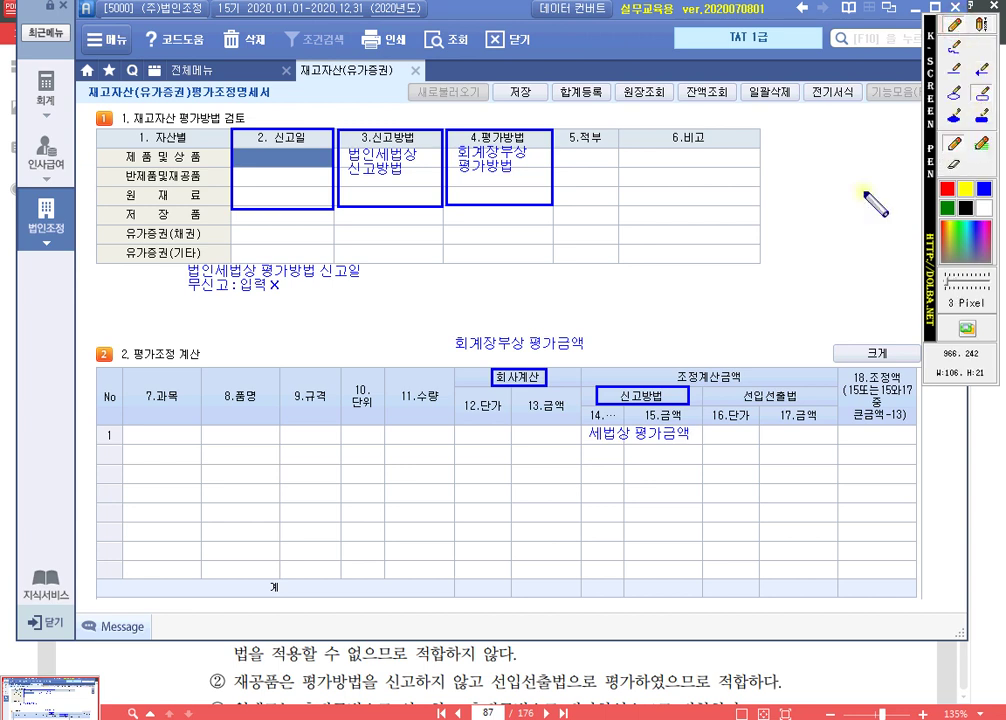
drag(730, 386, 814, 406)
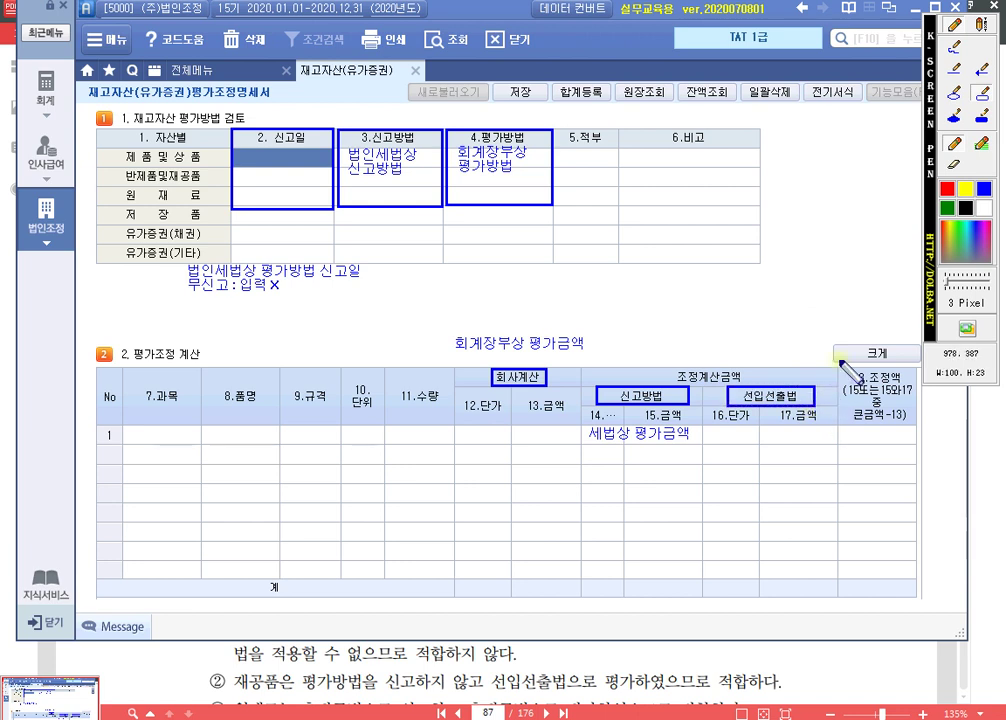
click(982, 24)
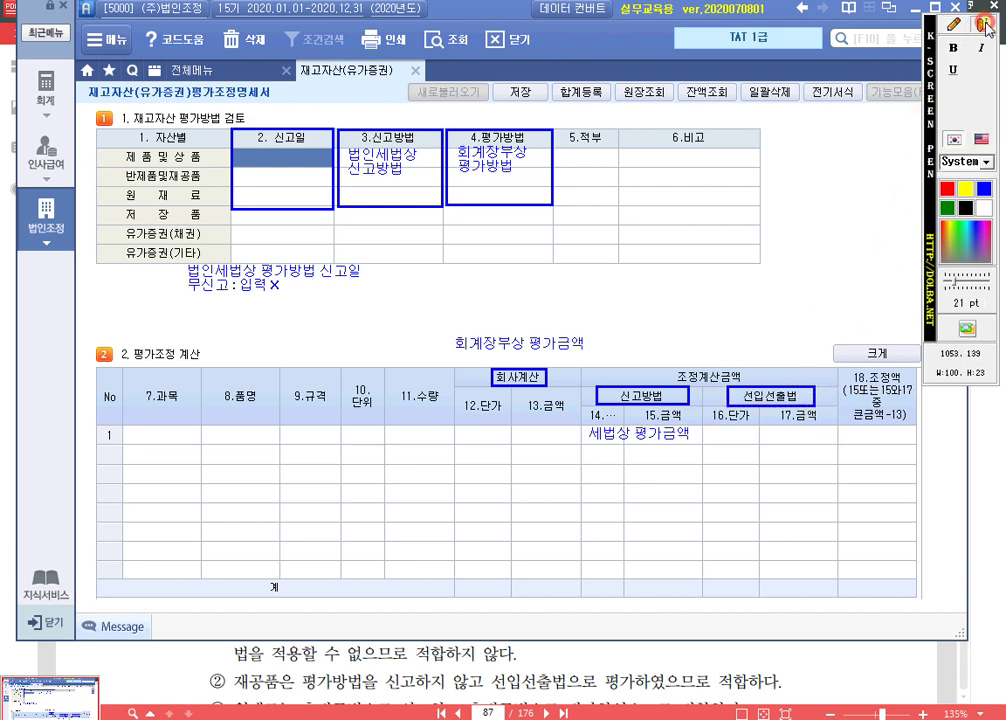
click(722, 434)
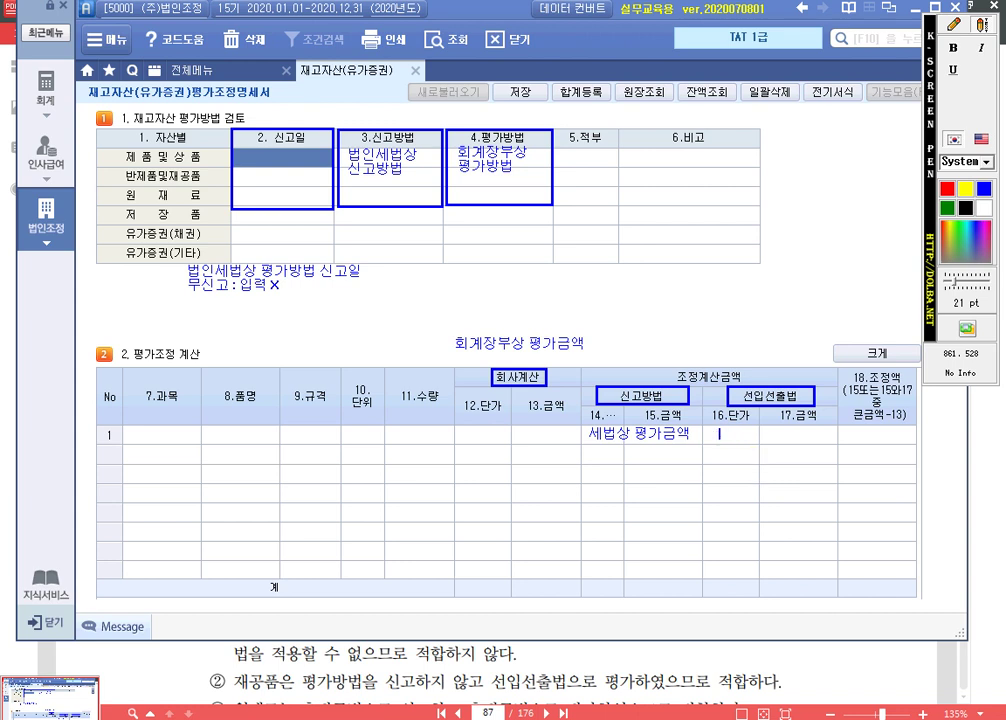
text(임의변경)
key(Return)
text(무신ㄱ)
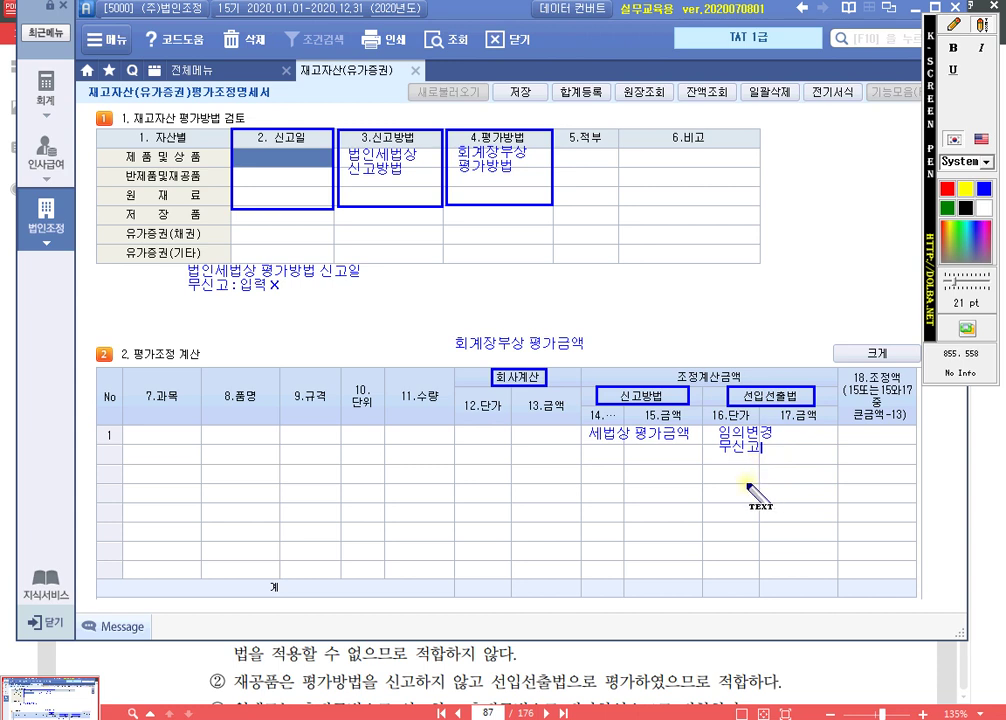
- Write the red note "신고방법으로 평가시 착오인한 회계산과 신고방법 차액 => 임의변경" in the blank area between the two tables
click(949, 24)
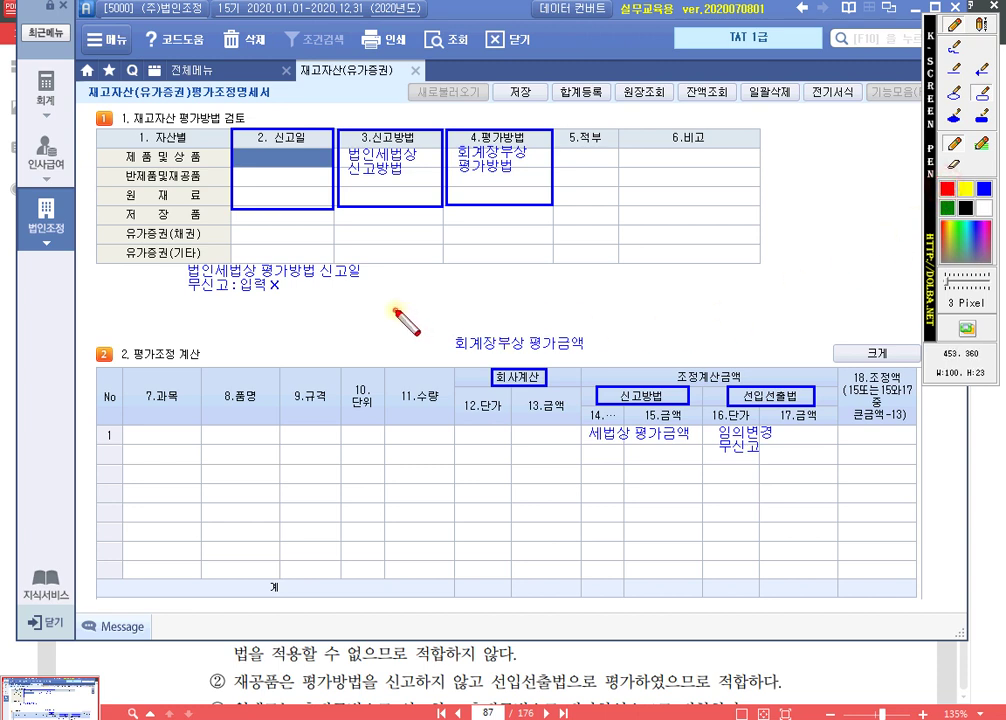
key(t)
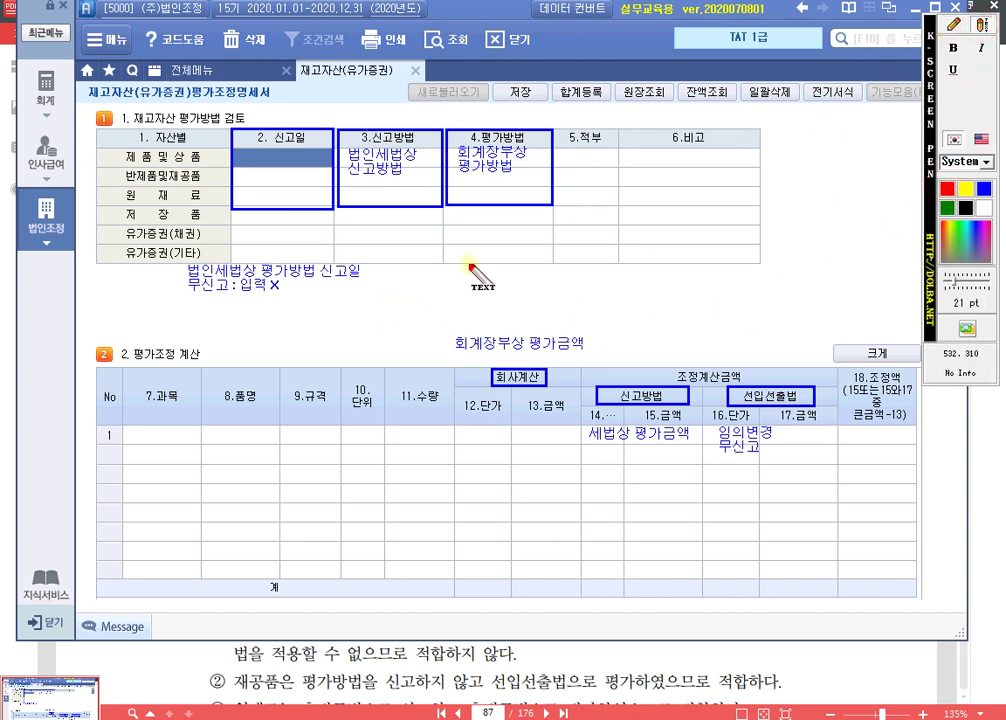
click(357, 297)
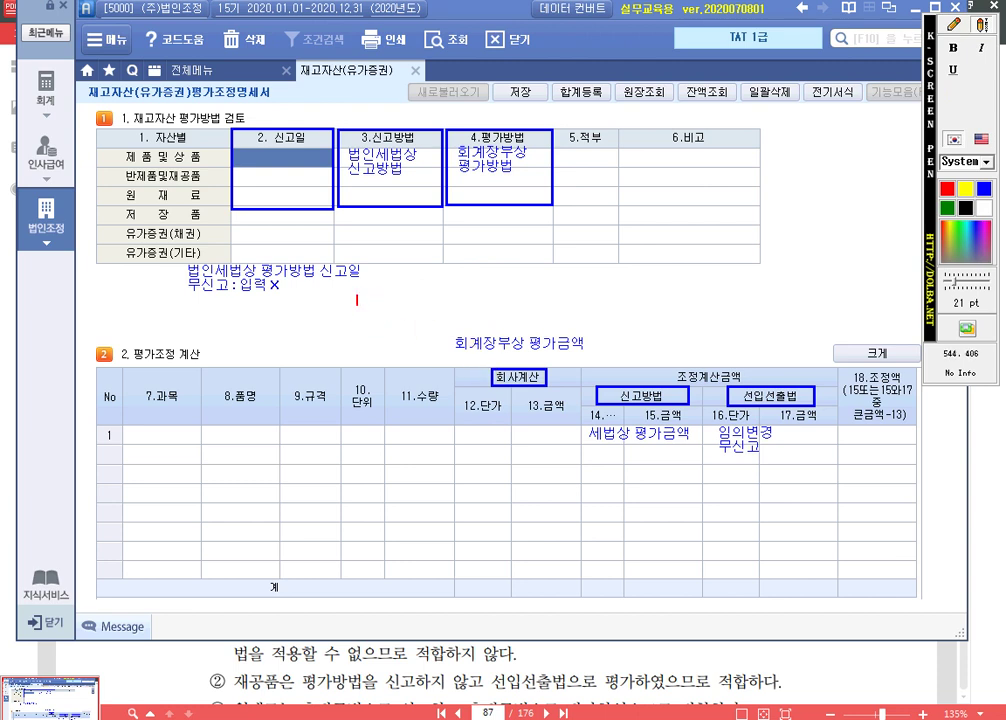
text(신고방법으로 평가)
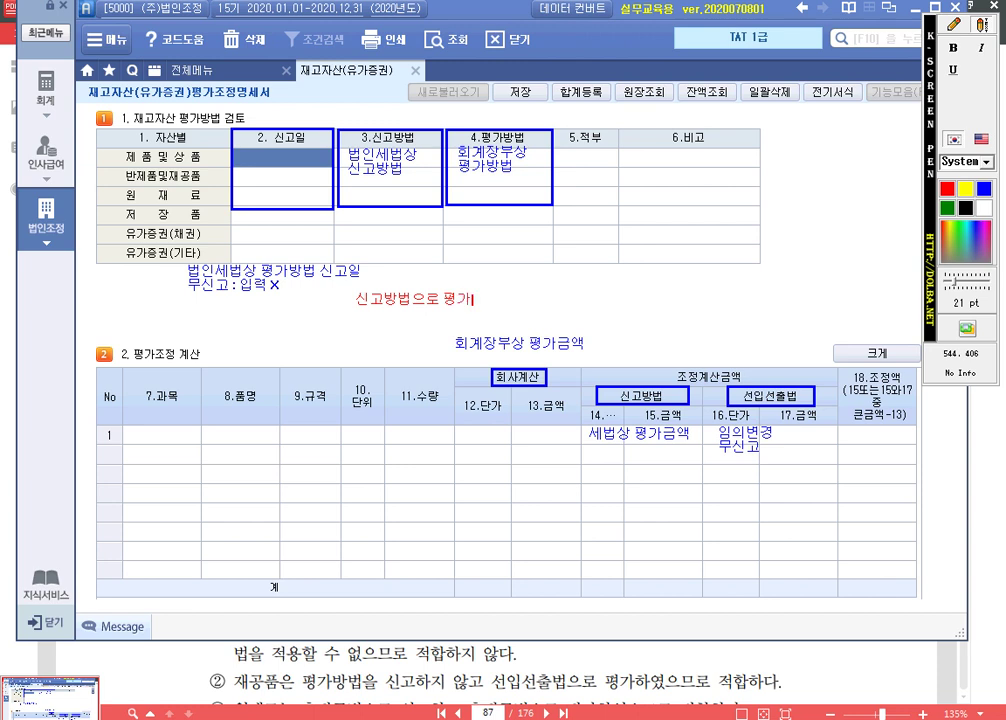
text(시)
text( 차)
text(오인)
text(한)
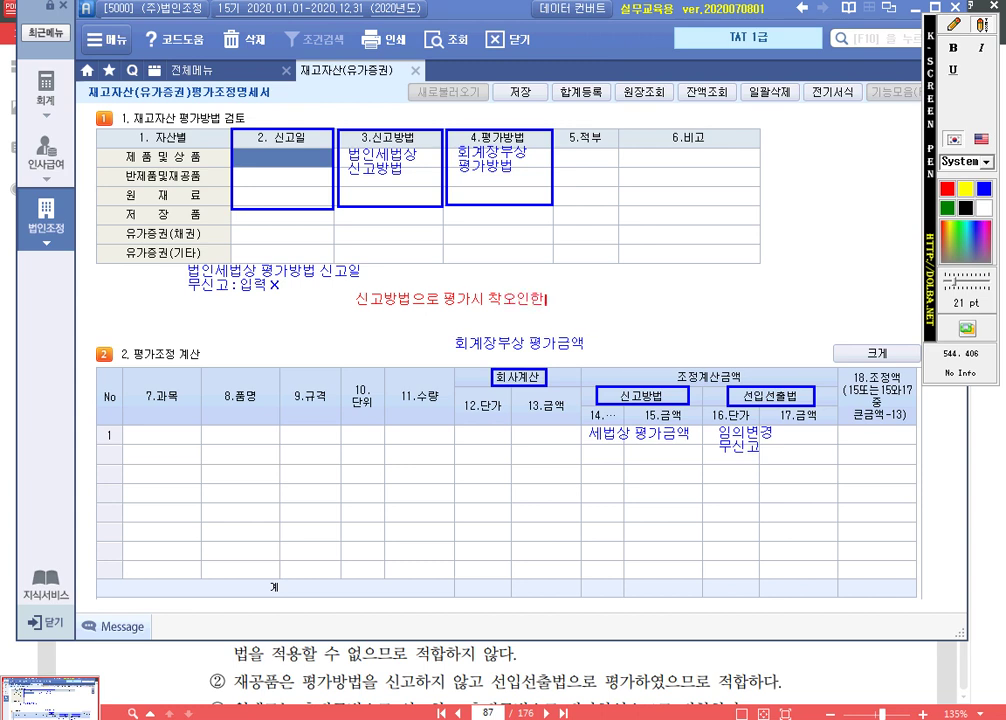
text( 회겟)
text(계)
text(사)
text(과 신고방ㅂ)
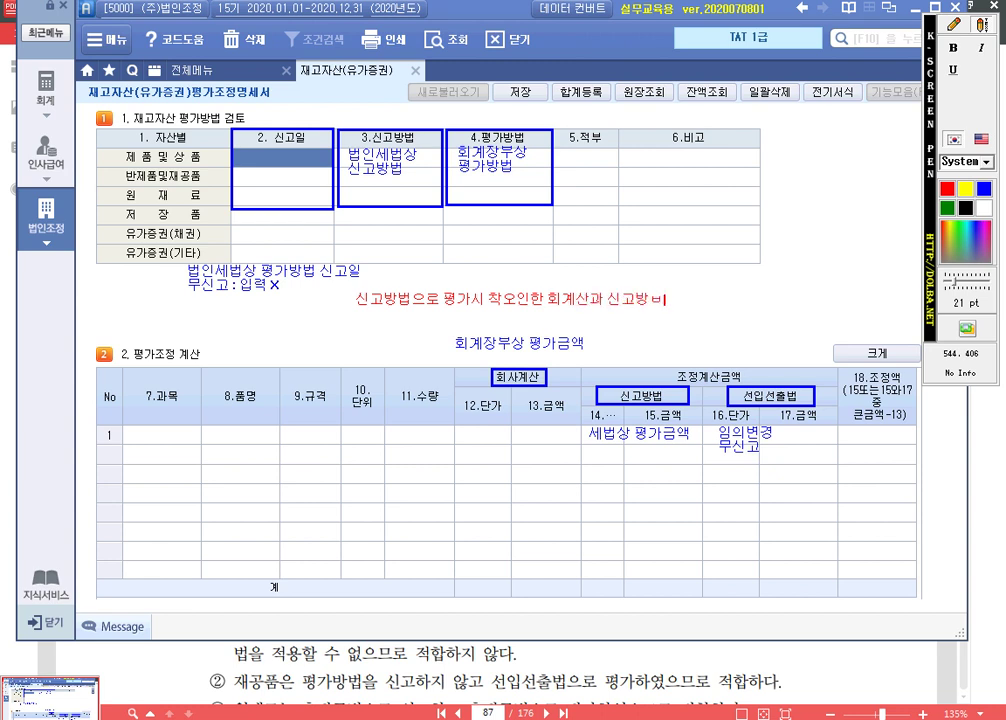
key(BackSpace)
text(법 차액 => 임의변경)
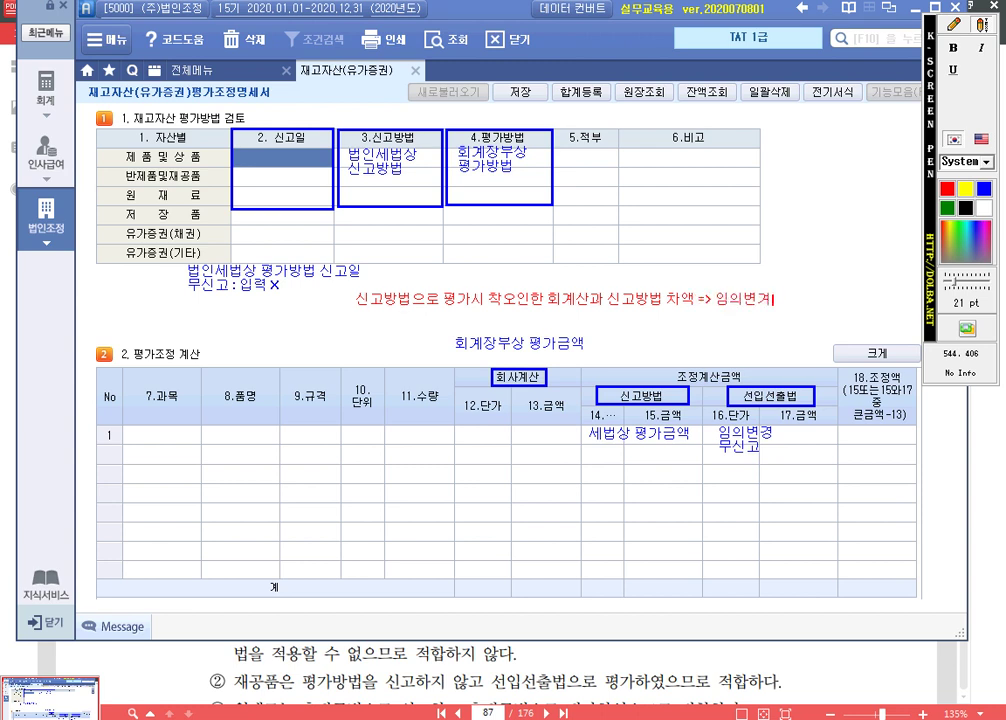
- Complete the red note with "X (선입선출법 입력 X)" and add "차액 조정 O" below its end
text( X)
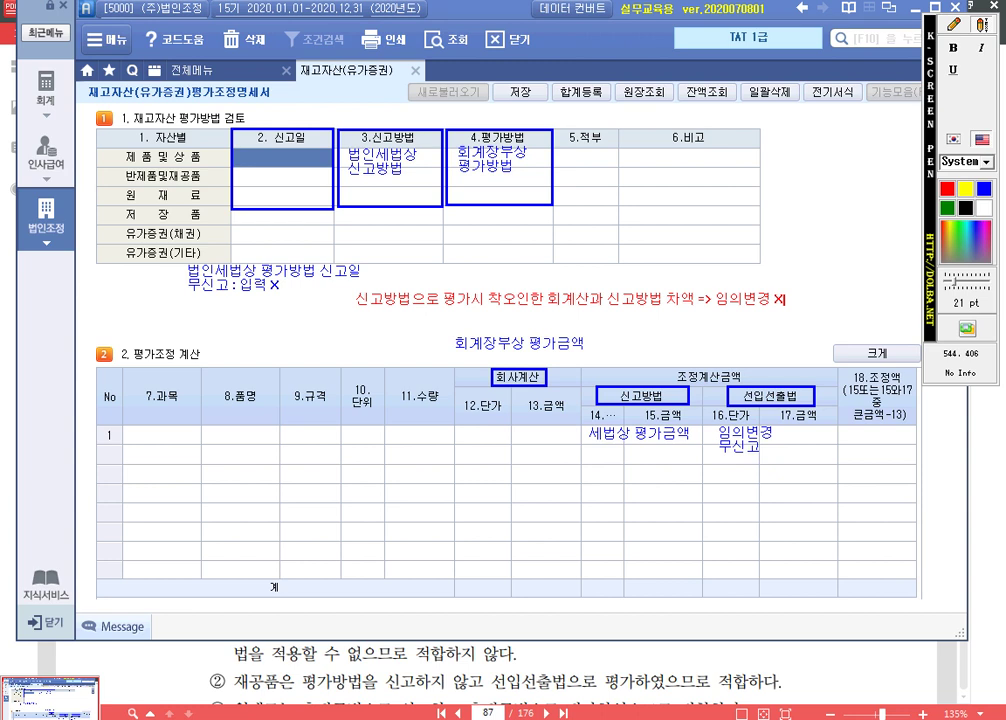
text( [선입선출ㅂ)
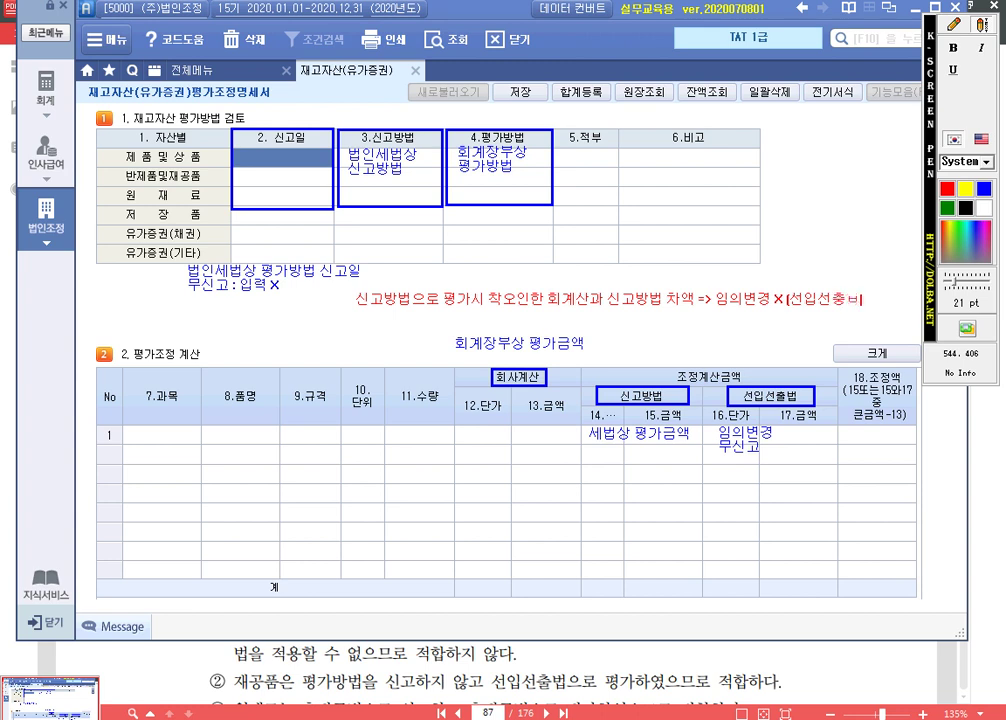
text(ㅓㅂ 입력)
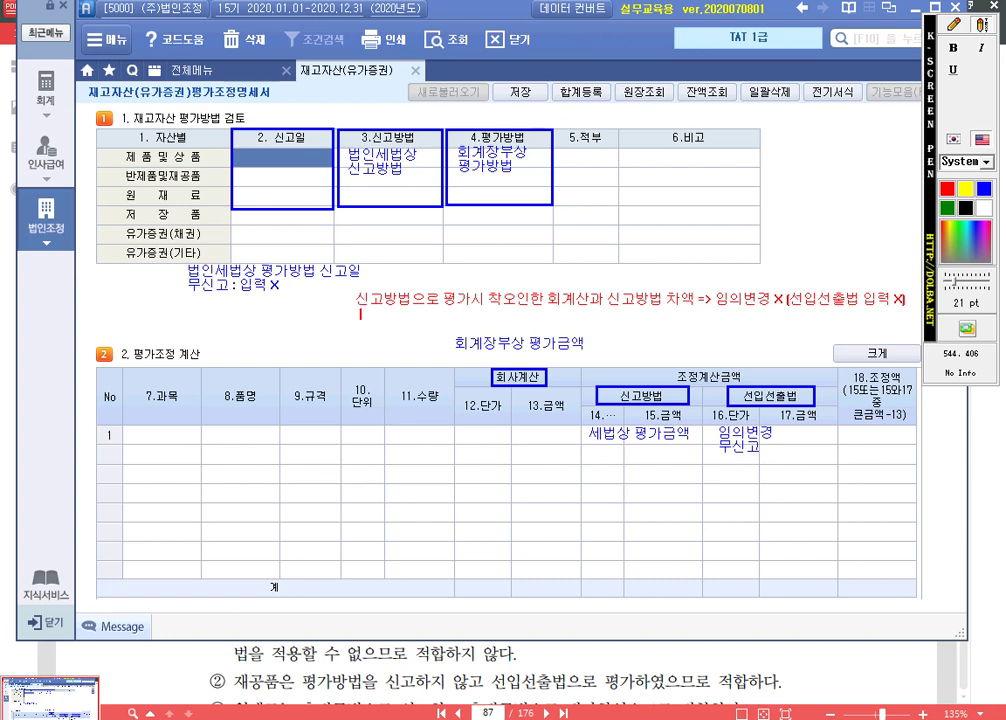
key(Escape)
text(차액 조정 이)
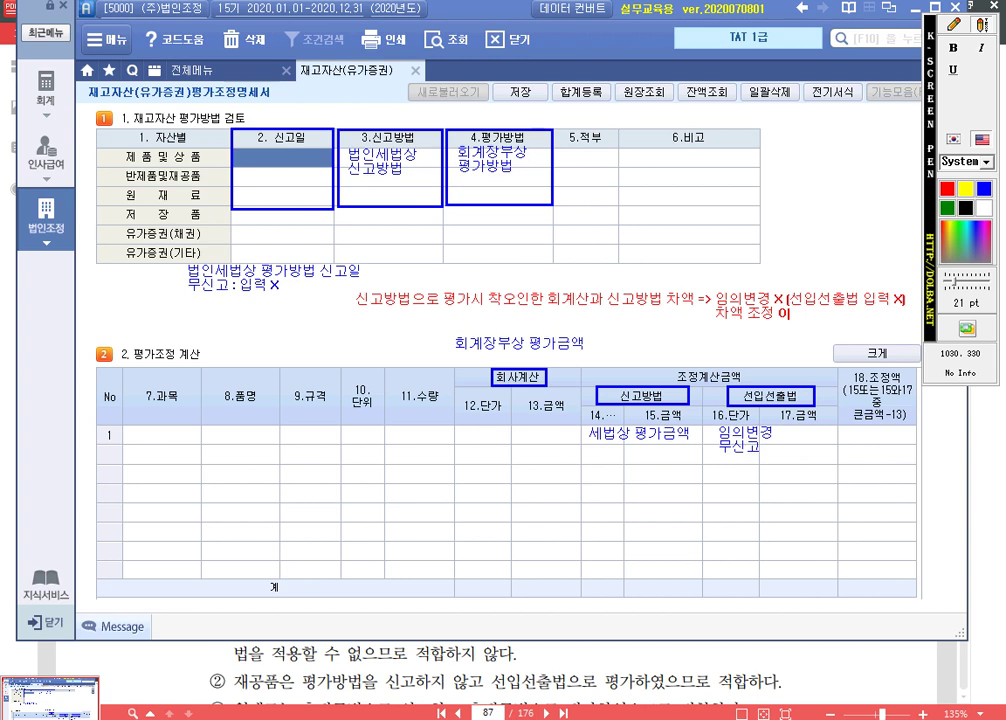
- Switch to 알PDF and highlight the 결산서금액 and 후입선출법 amounts in the 제품 row in yellow
click(547, 655)
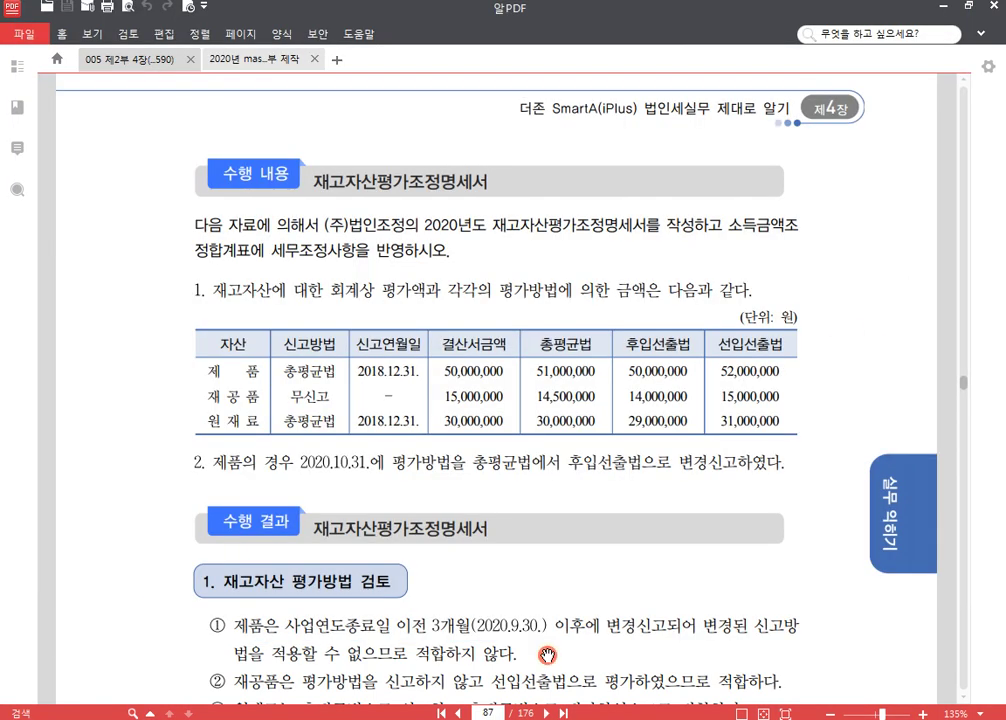
drag(561, 532, 564, 455)
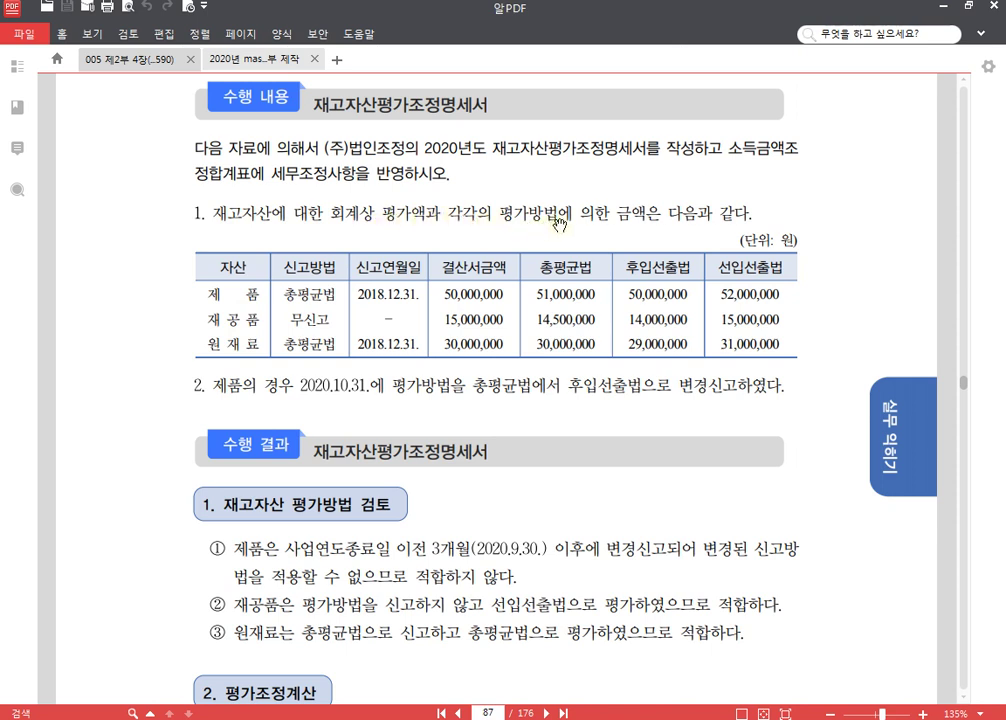
click(440, 297)
drag(440, 297, 502, 297)
click(512, 271)
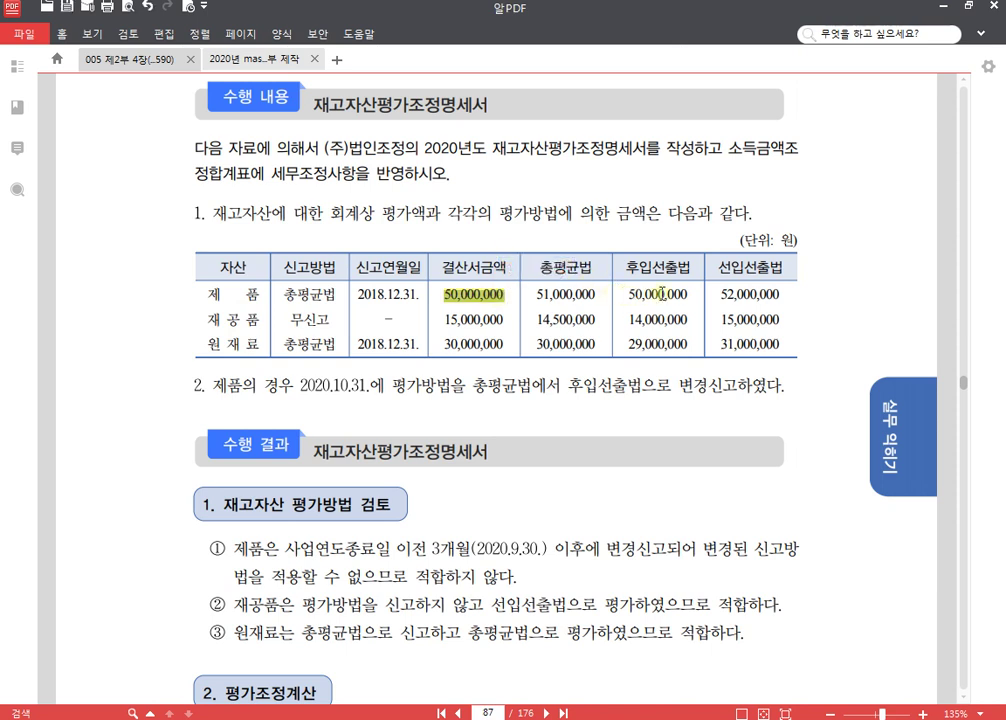
drag(686, 294, 628, 296)
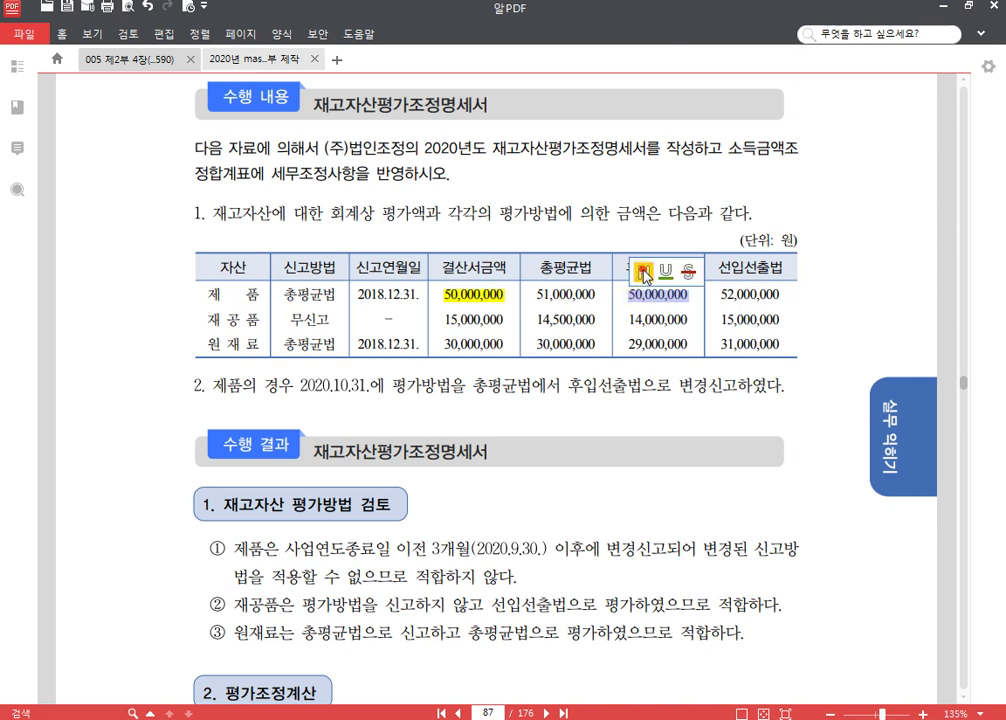
click(643, 273)
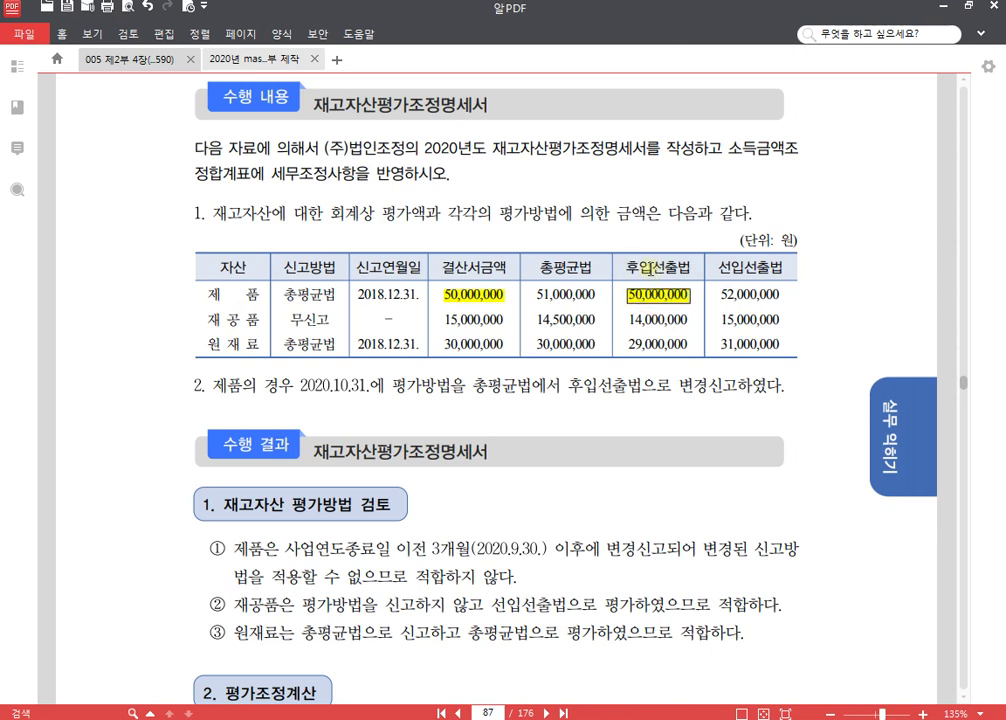
click(647, 266)
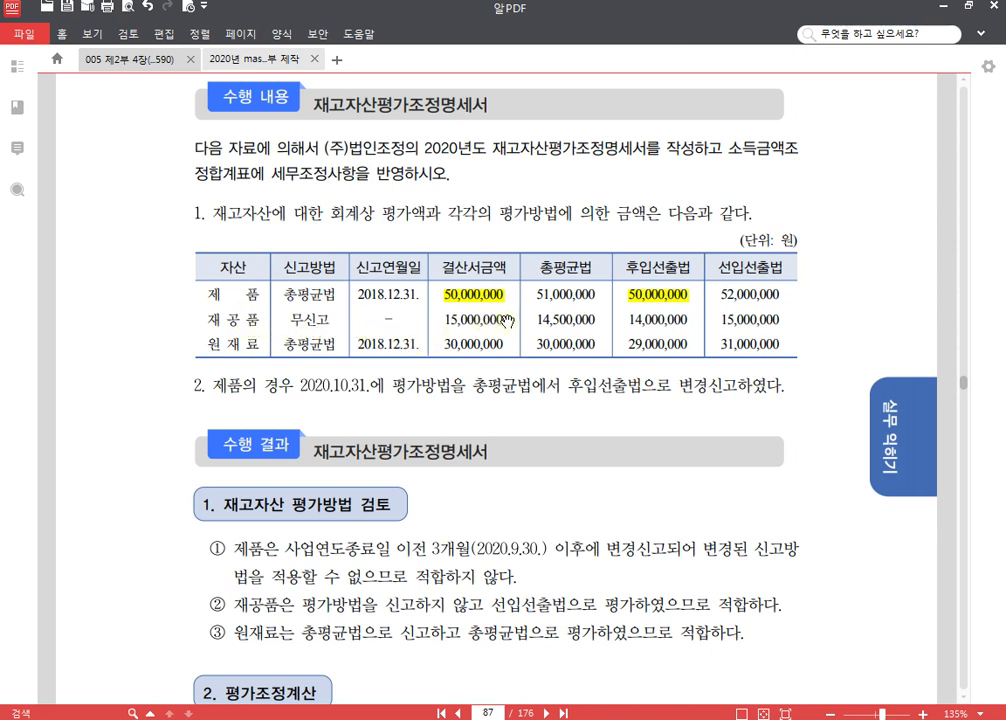
- Highlight the 결산서금액 and 선입선출법 amounts in the 재공품 row in yellow
drag(506, 320, 448, 318)
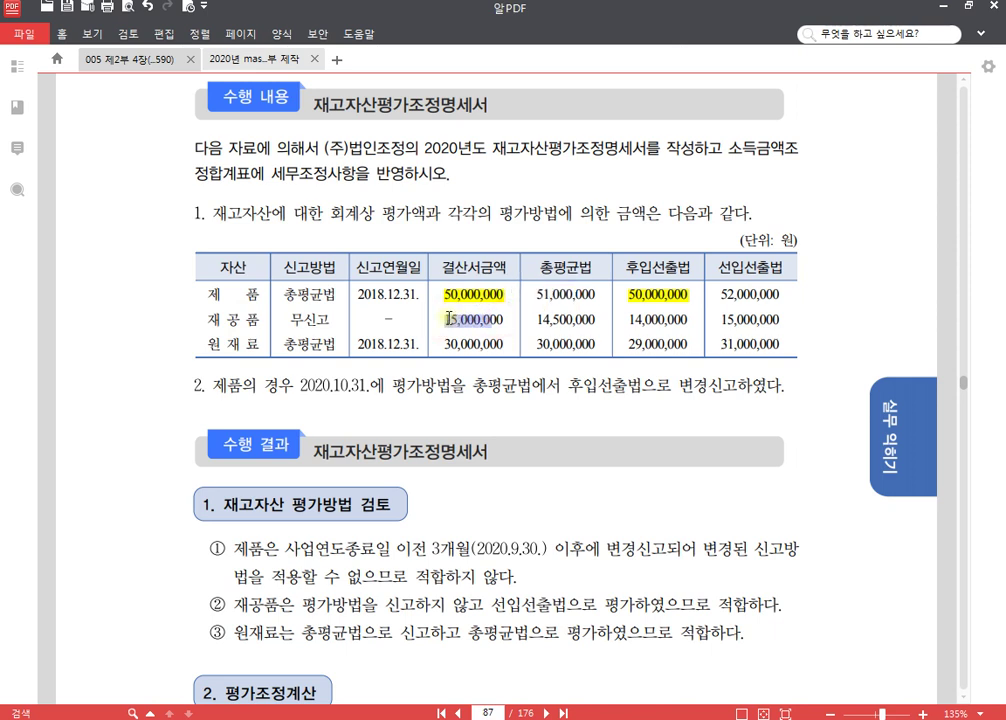
click(362, 234)
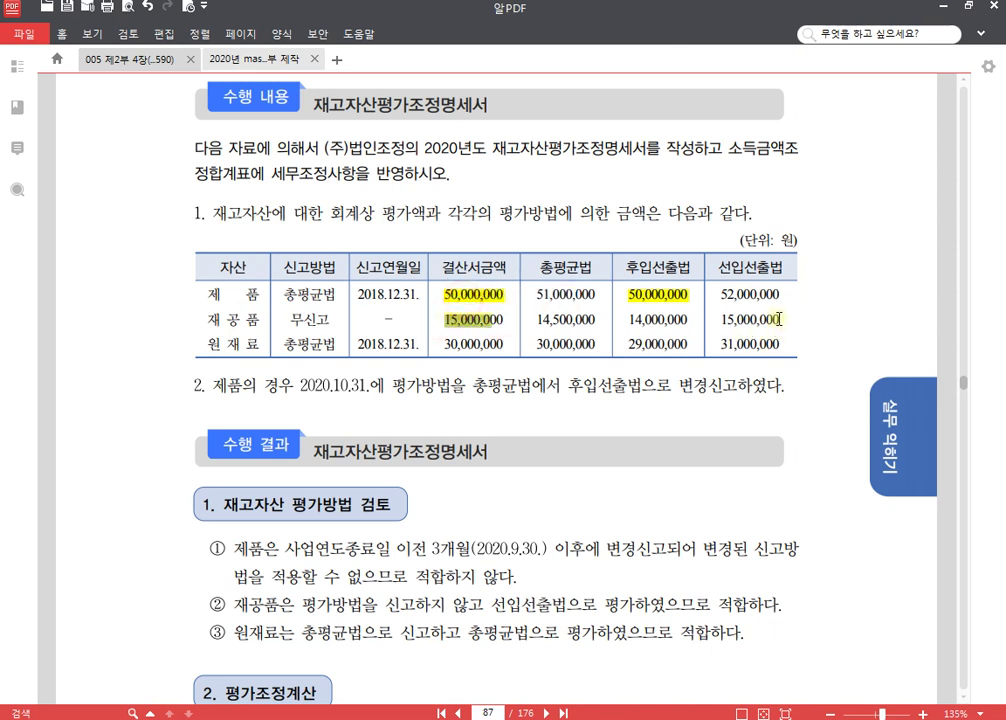
drag(778, 319, 722, 318)
click(736, 297)
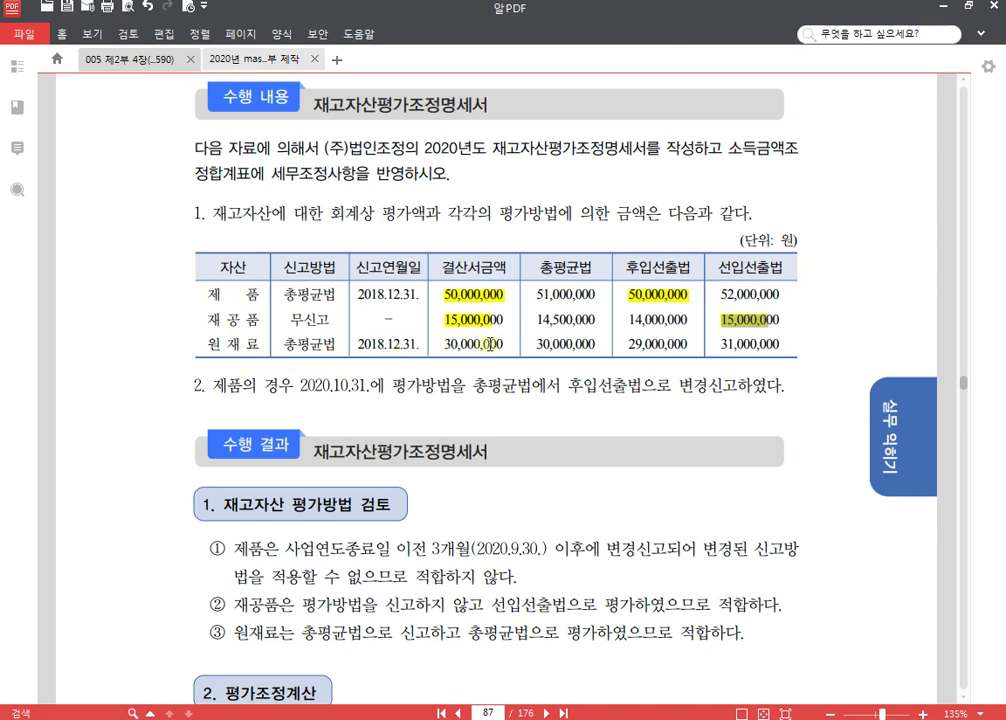
- Highlight the 결산서금액 and 총평균법 amounts in the 원재료 row in yellow
drag(500, 344, 447, 344)
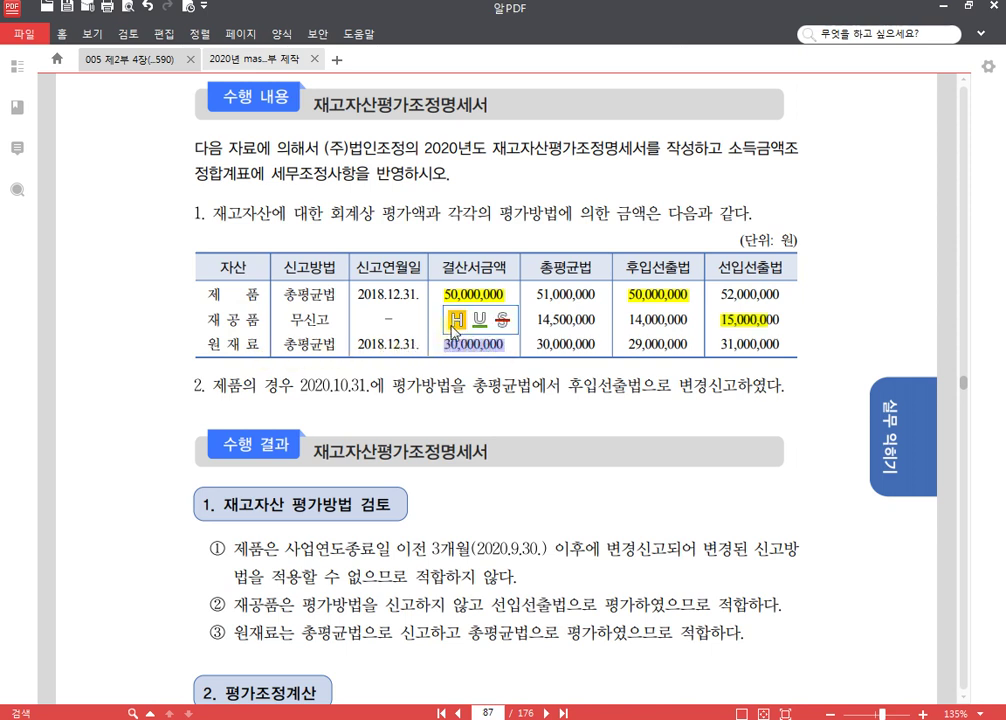
click(455, 320)
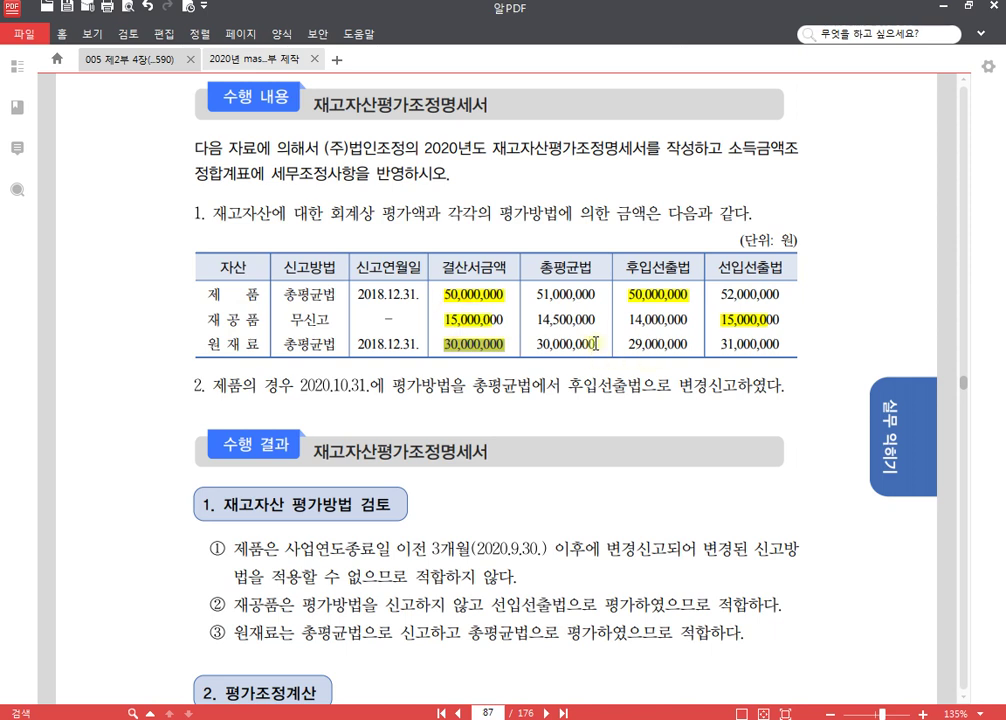
drag(596, 344, 541, 340)
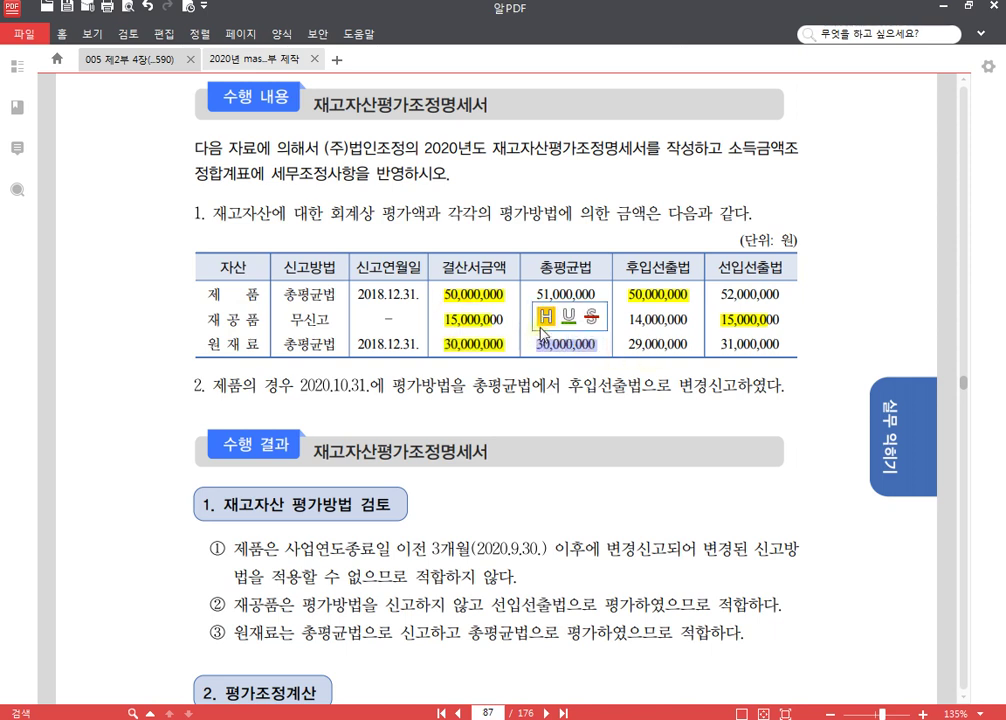
click(545, 316)
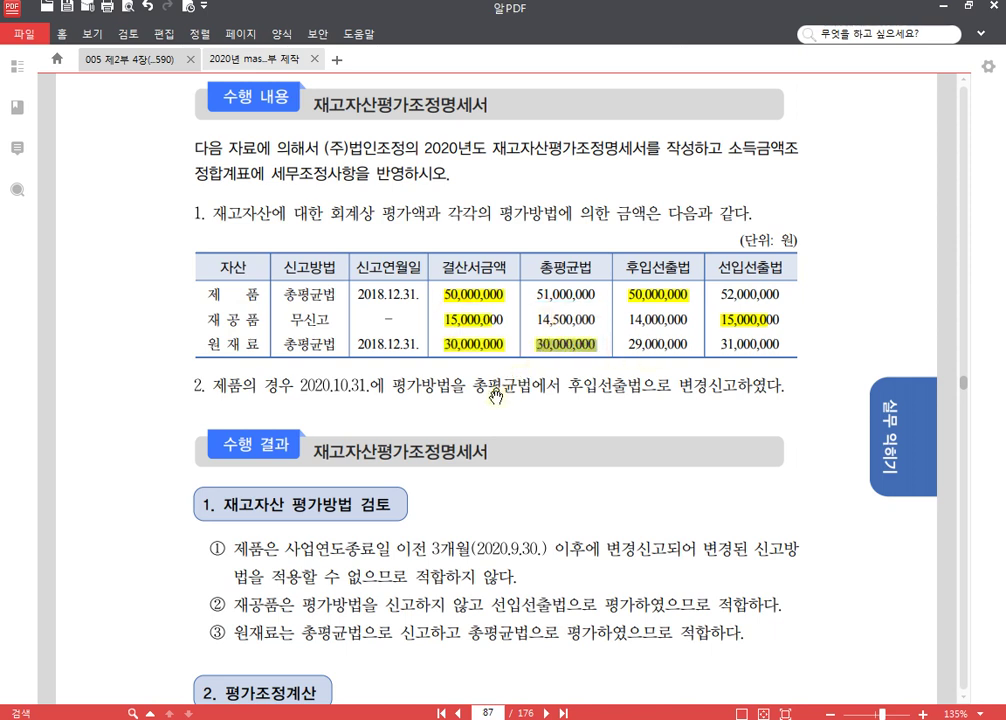
- Highlight "2020.10.31." and "총평균법에서 후입선출법으로 변경신고" in item 2 below the table in yellow
click(233, 390)
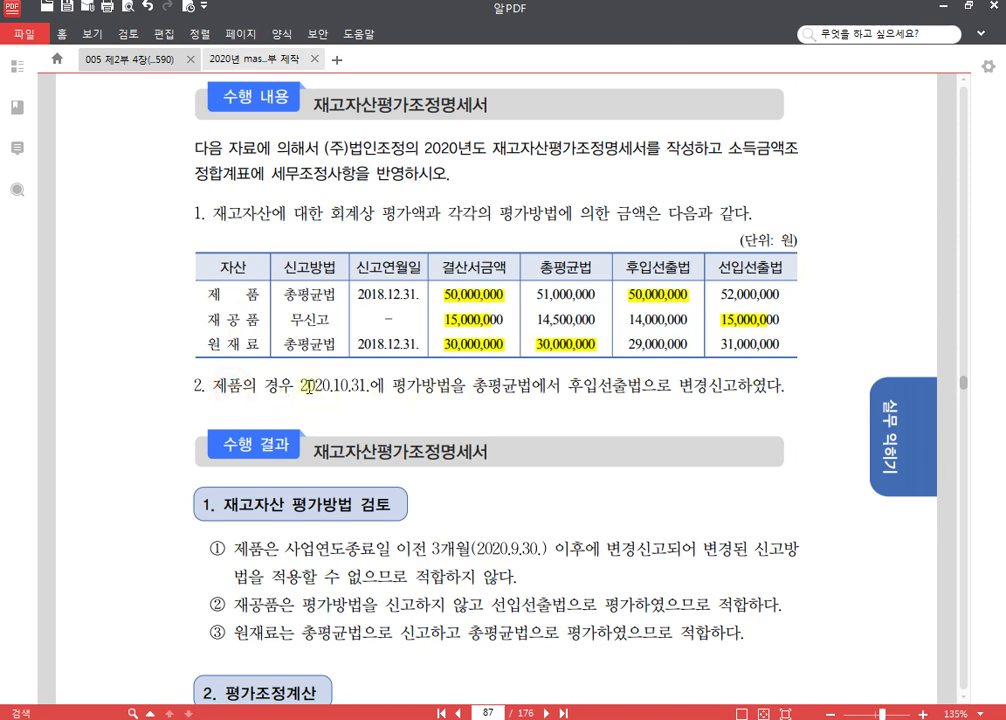
click(300, 389)
drag(300, 389, 356, 383)
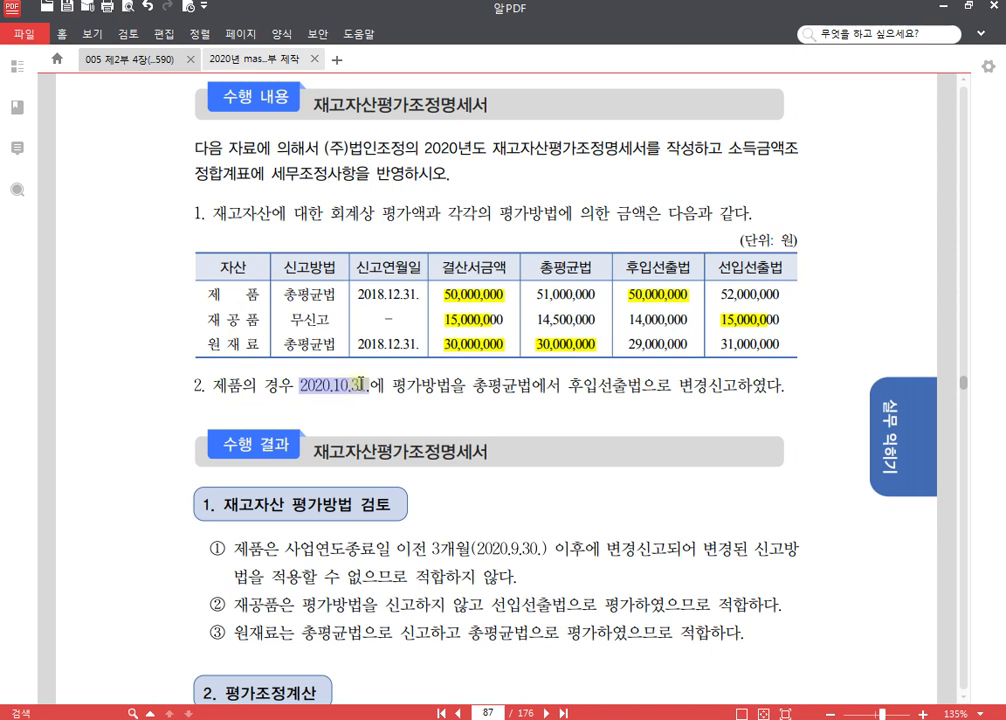
click(372, 354)
click(474, 386)
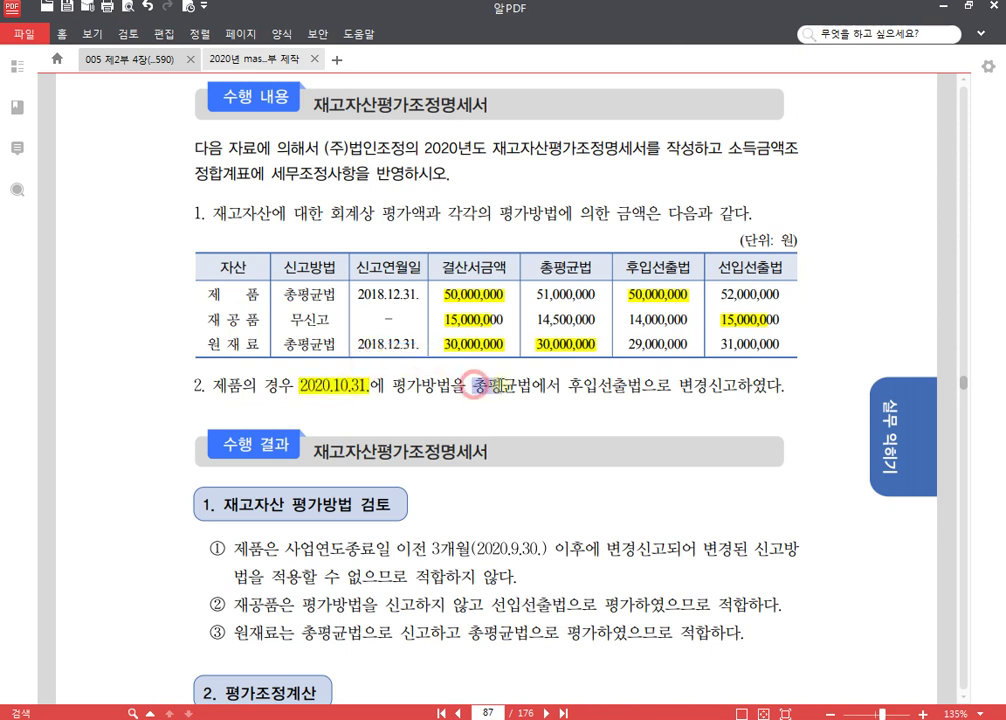
drag(474, 386, 741, 388)
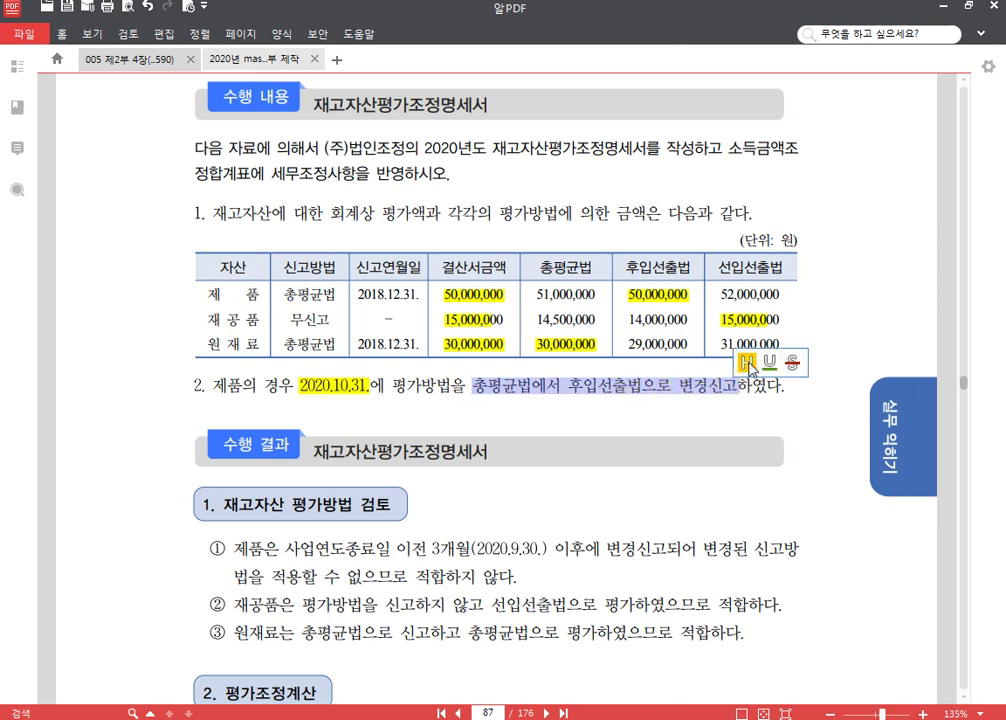
click(746, 362)
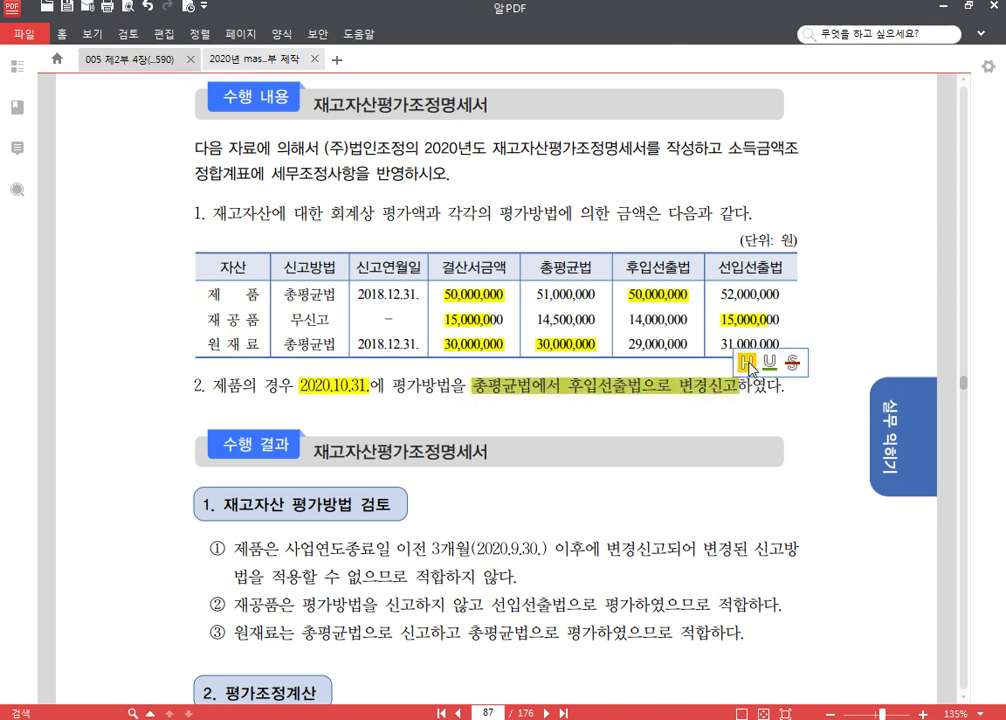
- Highlight the 총평균법 filing method in the 제품 row of the exercise table in yellow
double_click(330, 295)
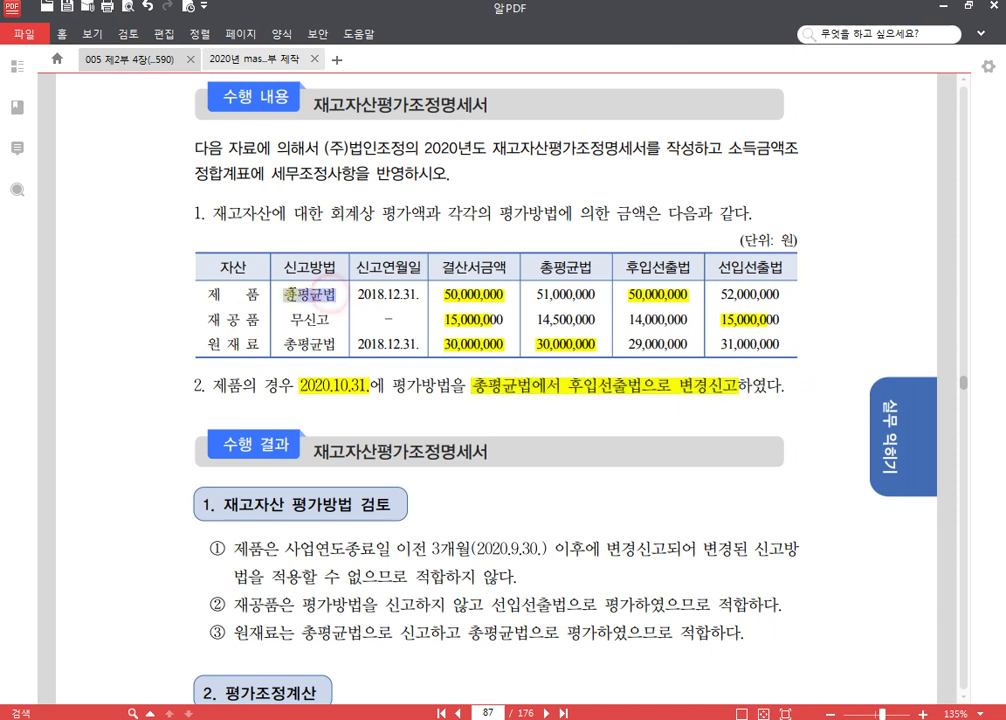
click(299, 268)
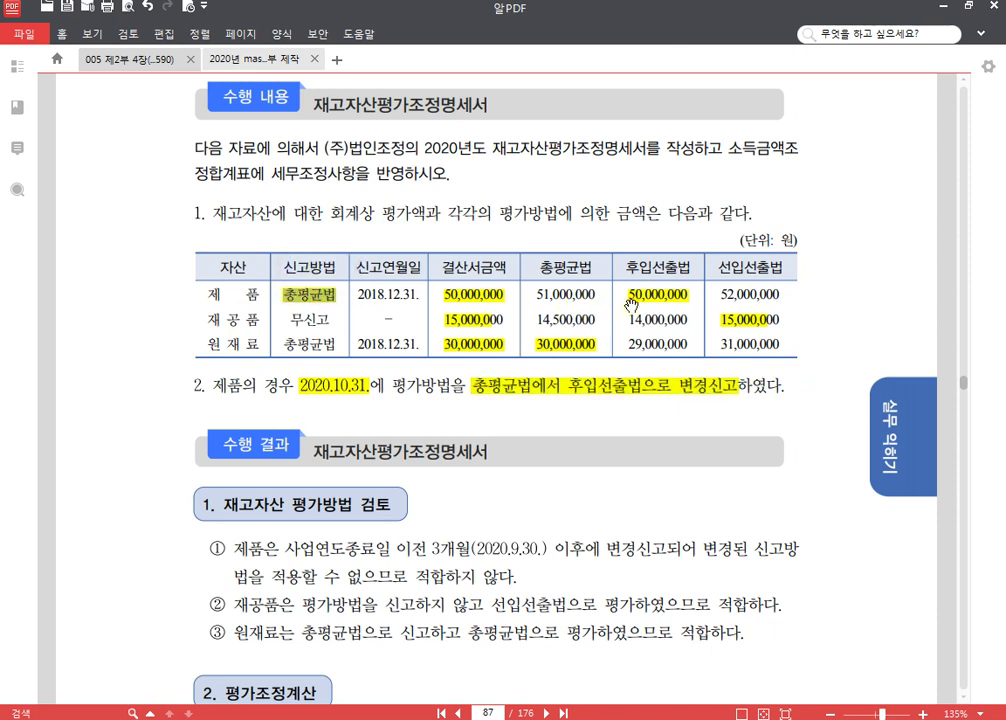
click(648, 297)
click(345, 393)
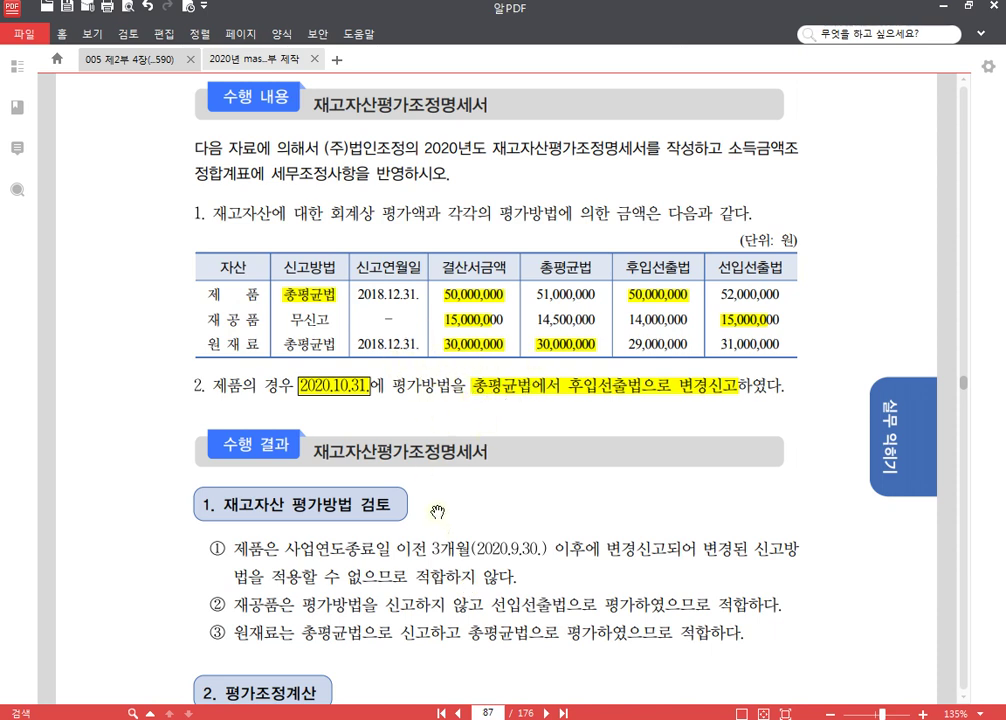
- Switch to Smart A and enter filing date 2018-12-31 and 신고방법 총평균법 for 제품 및 상품
click(398, 719)
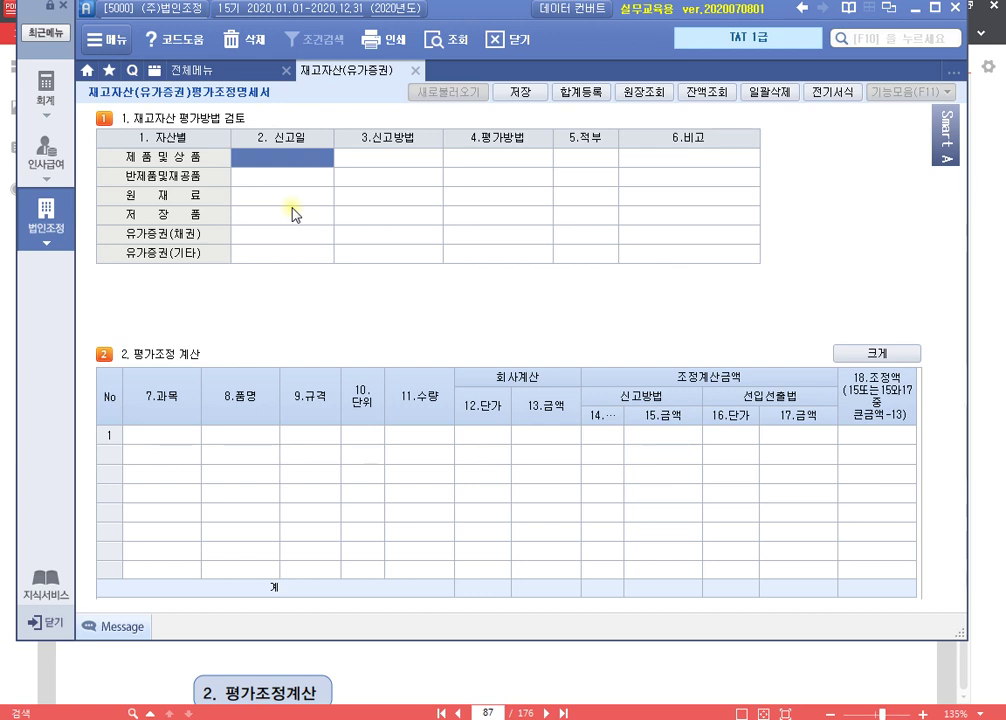
text(20181231)
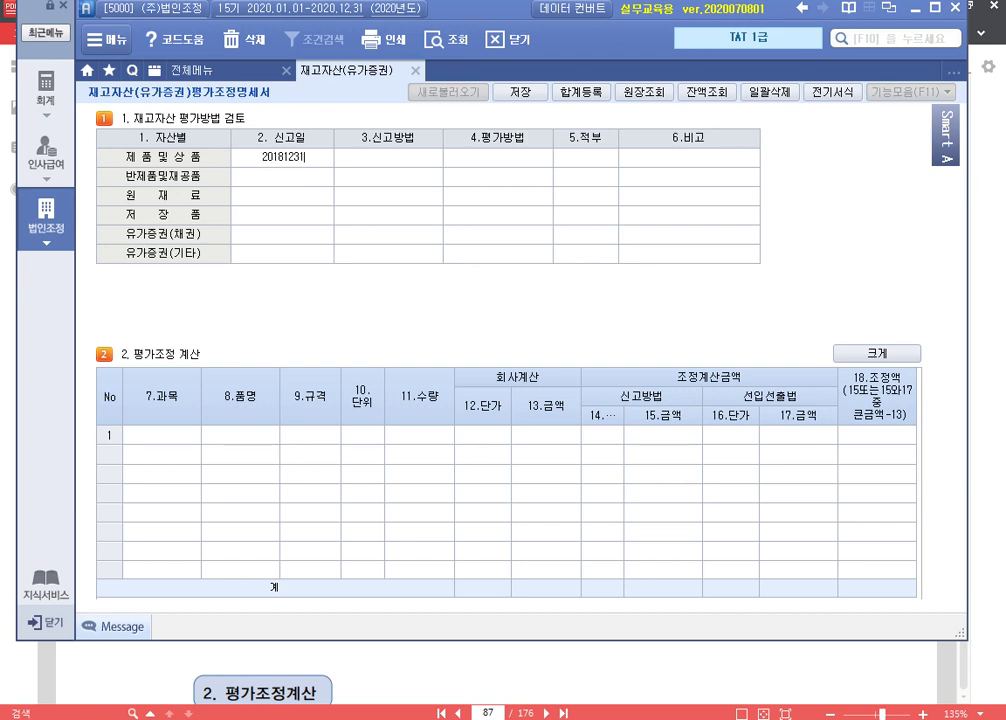
key(Return)
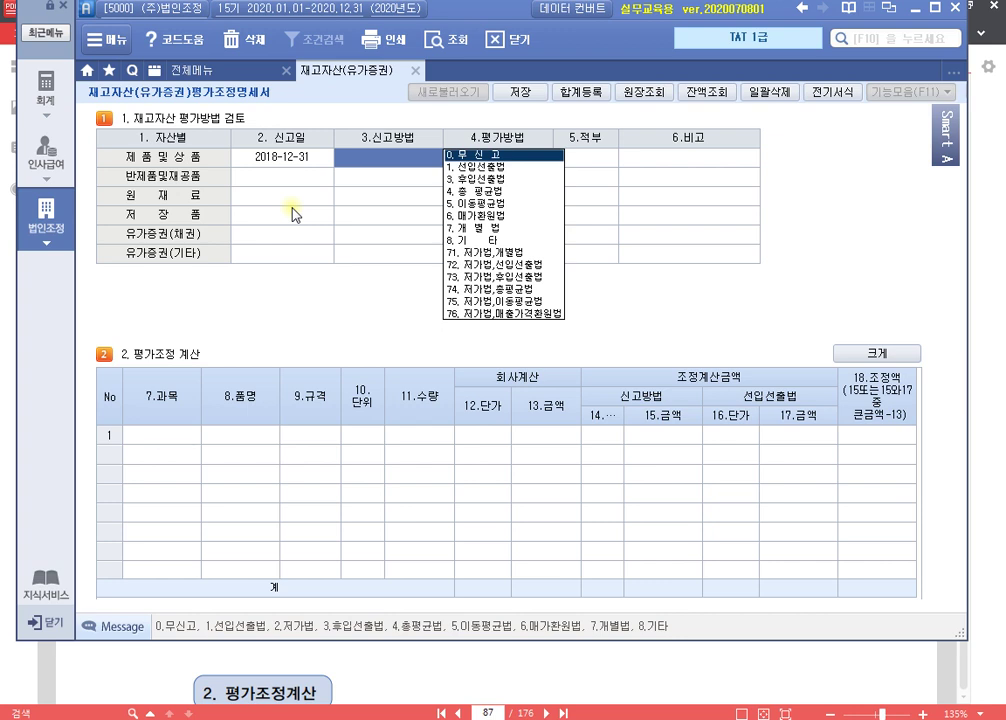
key(4)
key(Return)
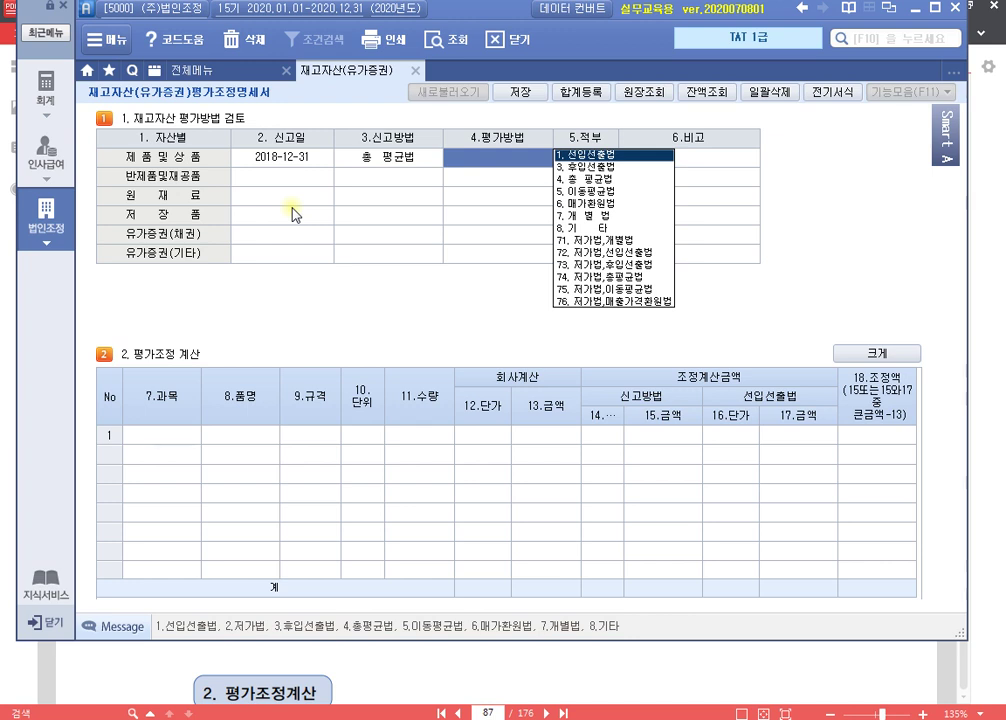
- Set the 제품 및 상품 평가방법 to 후입선출법, 적부 to 부, and enter the remark 임의변경
key(3)
key(Return)
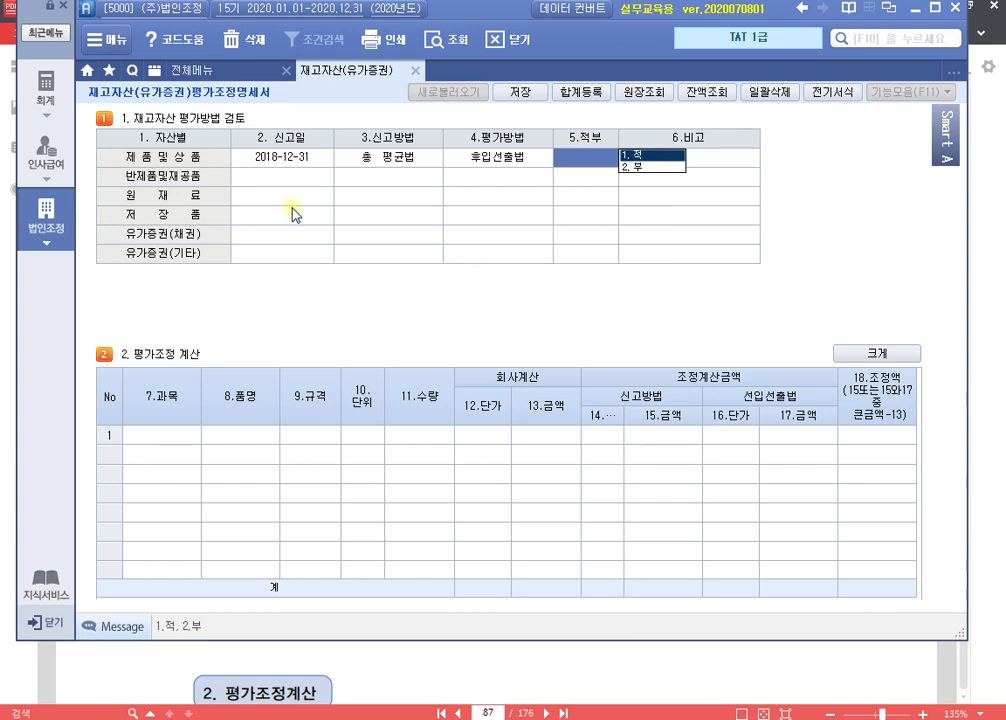
key(2)
key(Return)
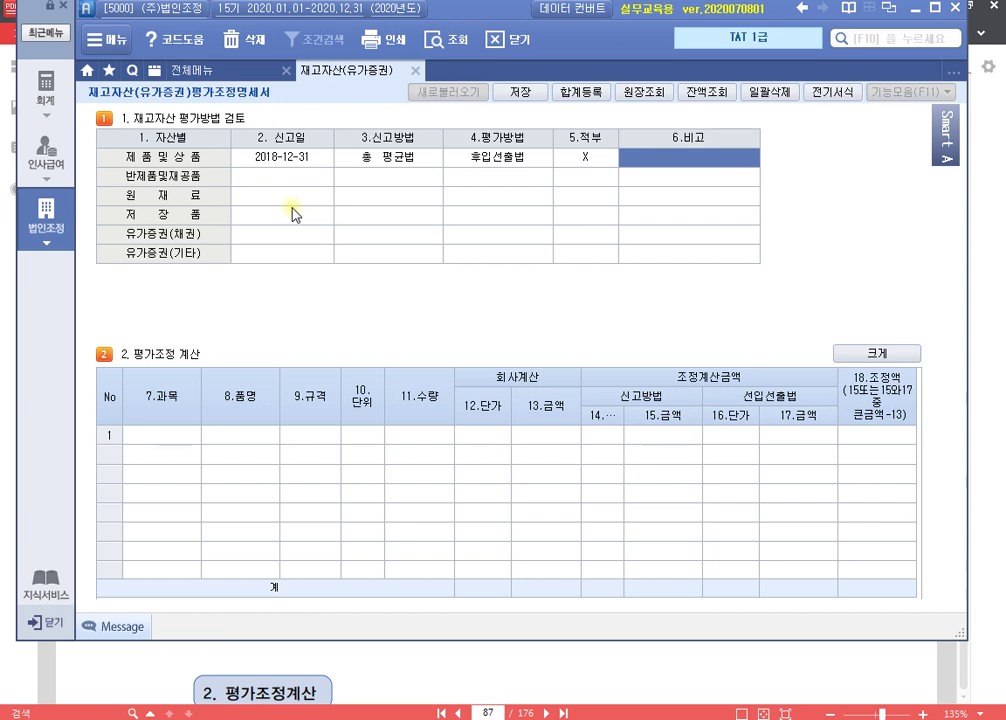
text(임의)
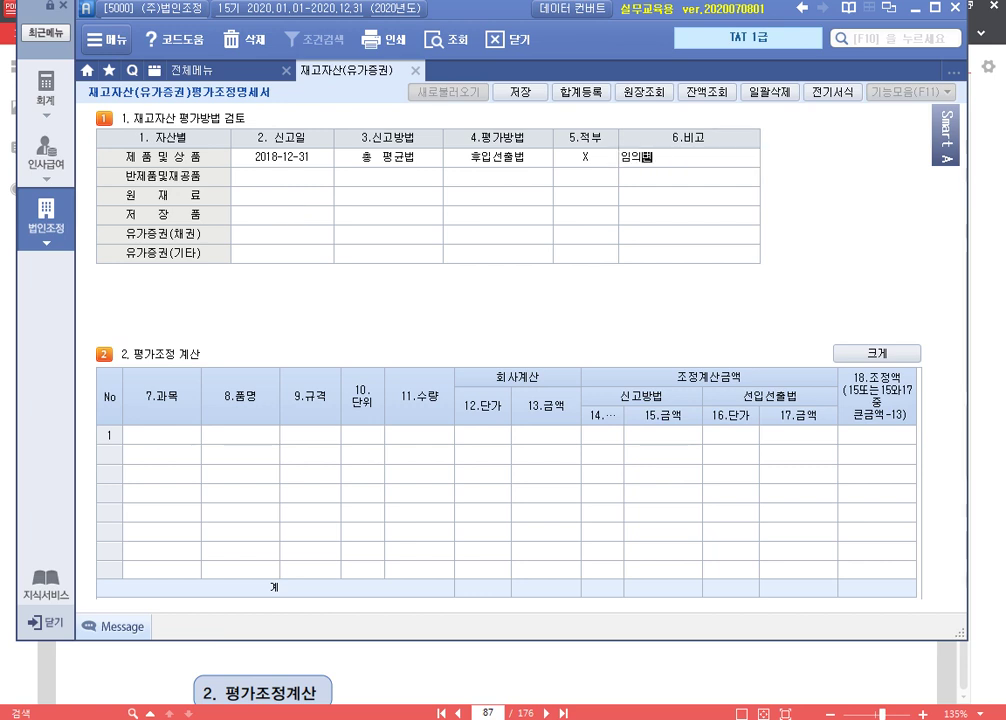
text(변경)
key(Return)
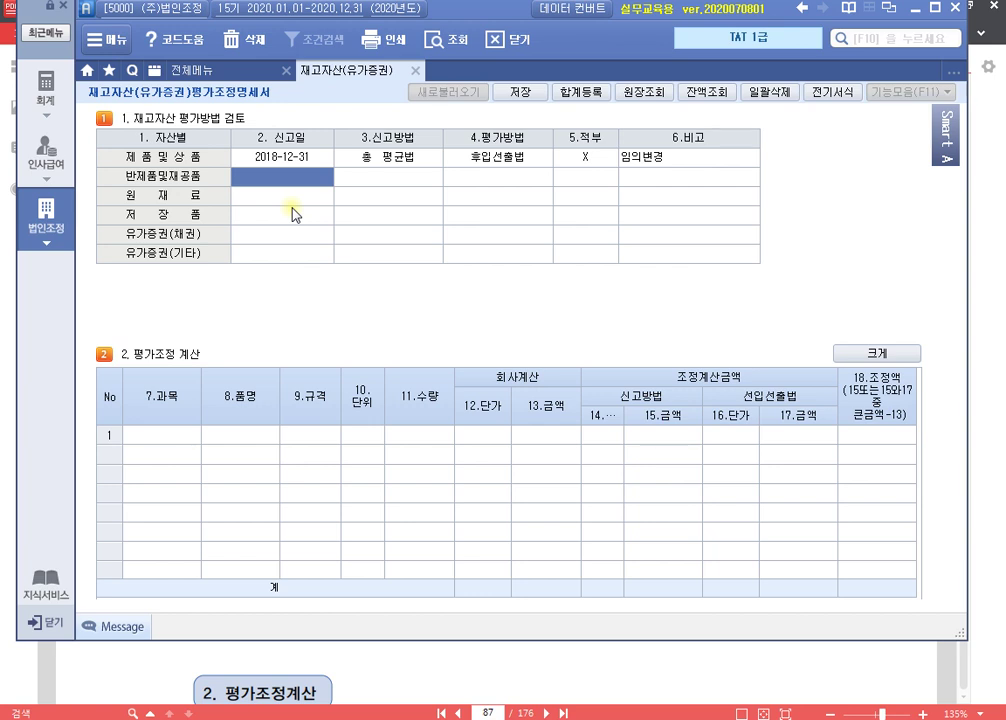
- Fill the 반제품및재공품 row with 신고방법 무신고, 평가방법 선입선출법 and 적부 적, leaving the filing date and remark blank
key(Return)
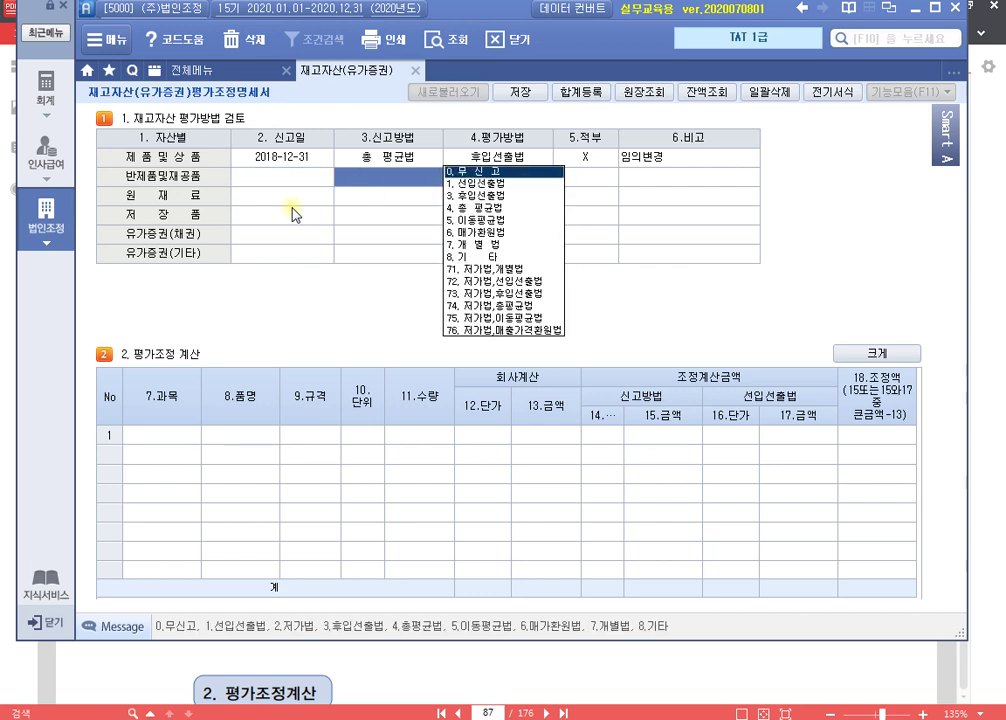
key(Return)
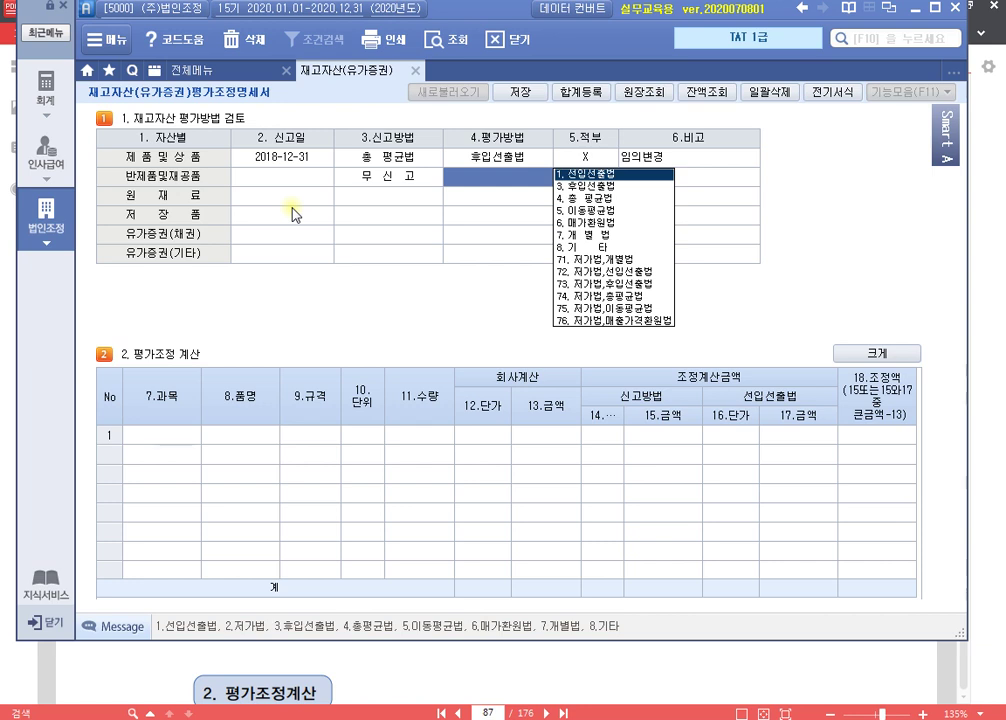
key(Return)
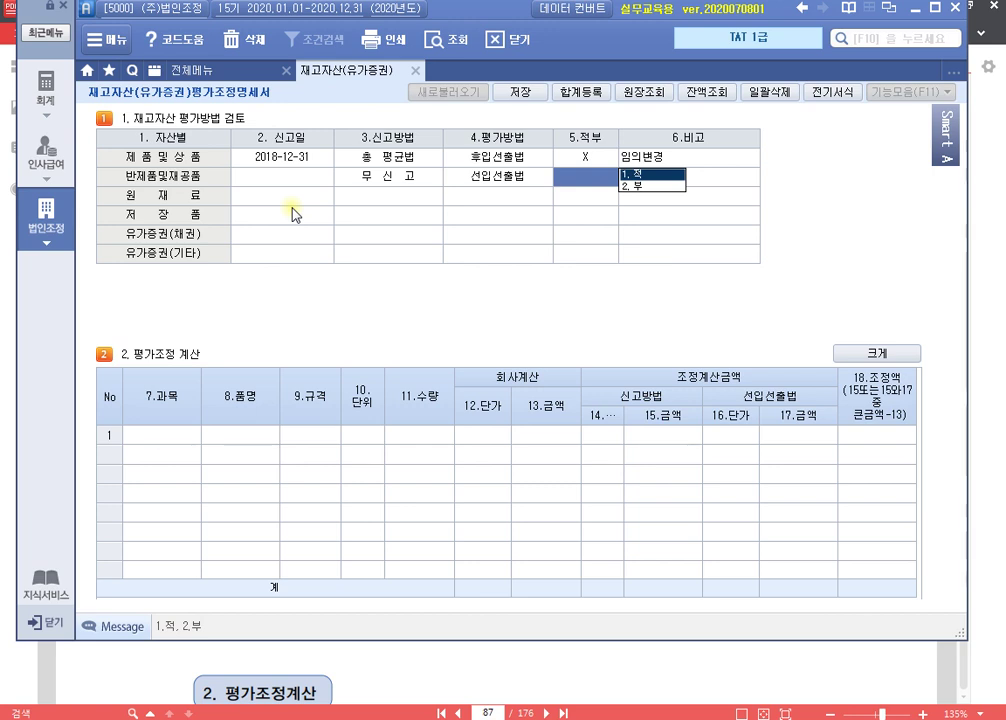
key(Return)
key(Return)
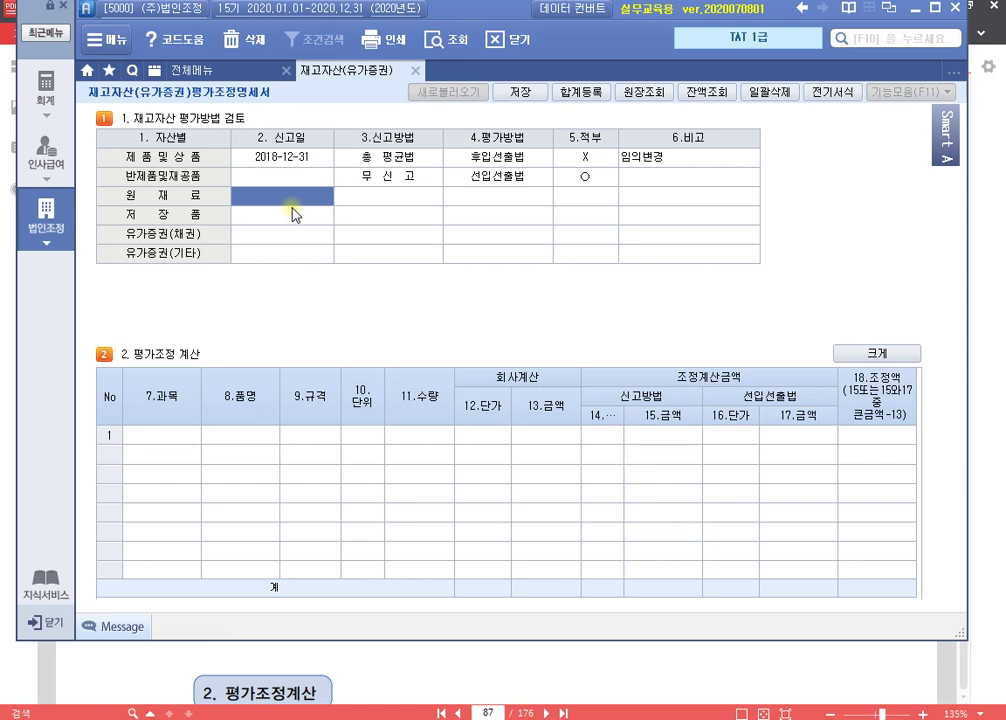
- Fill the 원재료 row with filing date 2018-12-31, 총평균법 for both 신고방법 and 평가방법, and 적부 적
text(2018-12-3)
text(1)
key(Return)
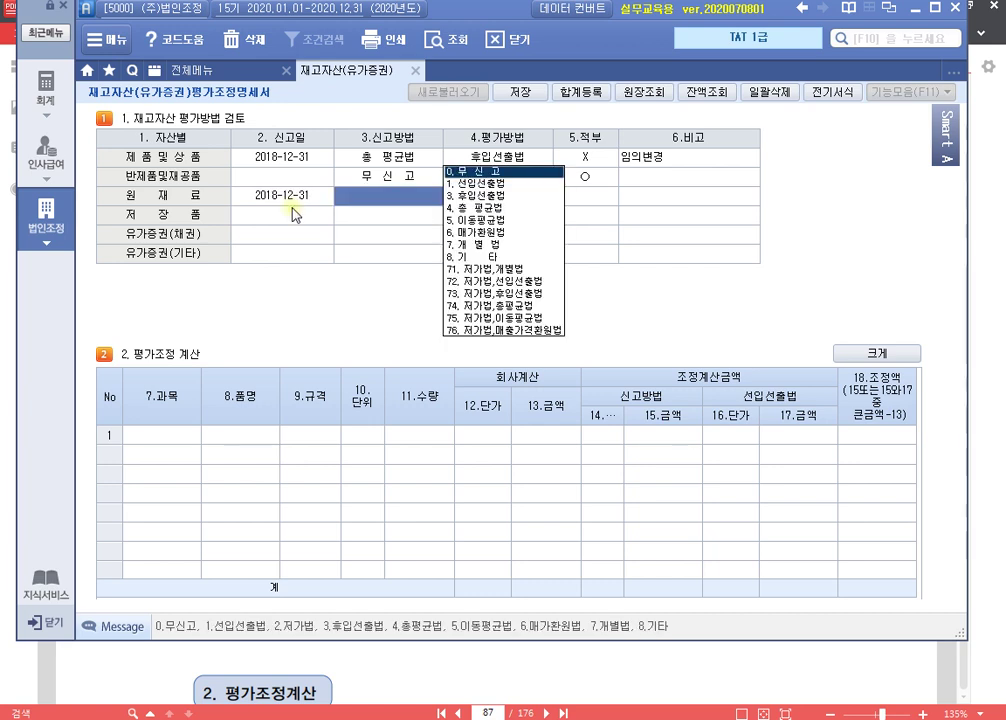
key(4)
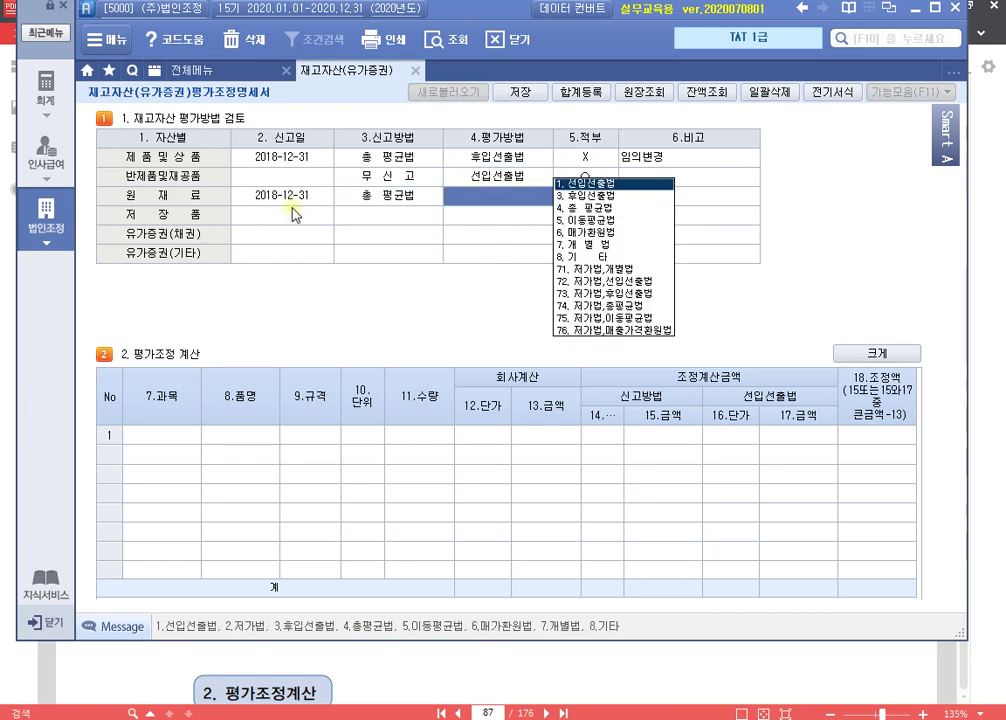
key(Return)
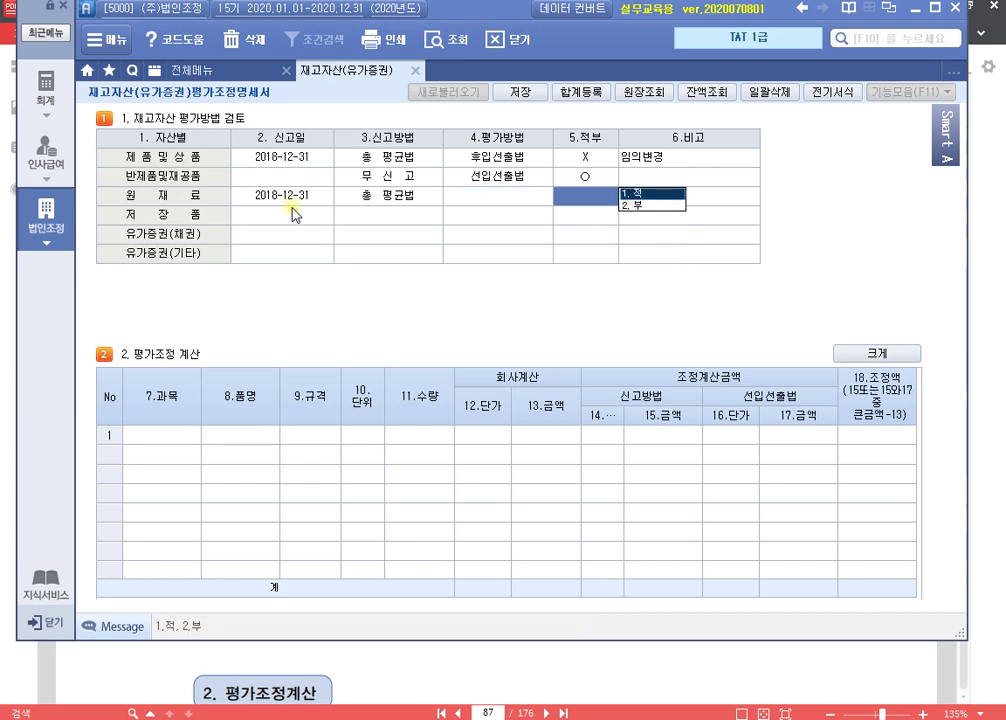
key(Left)
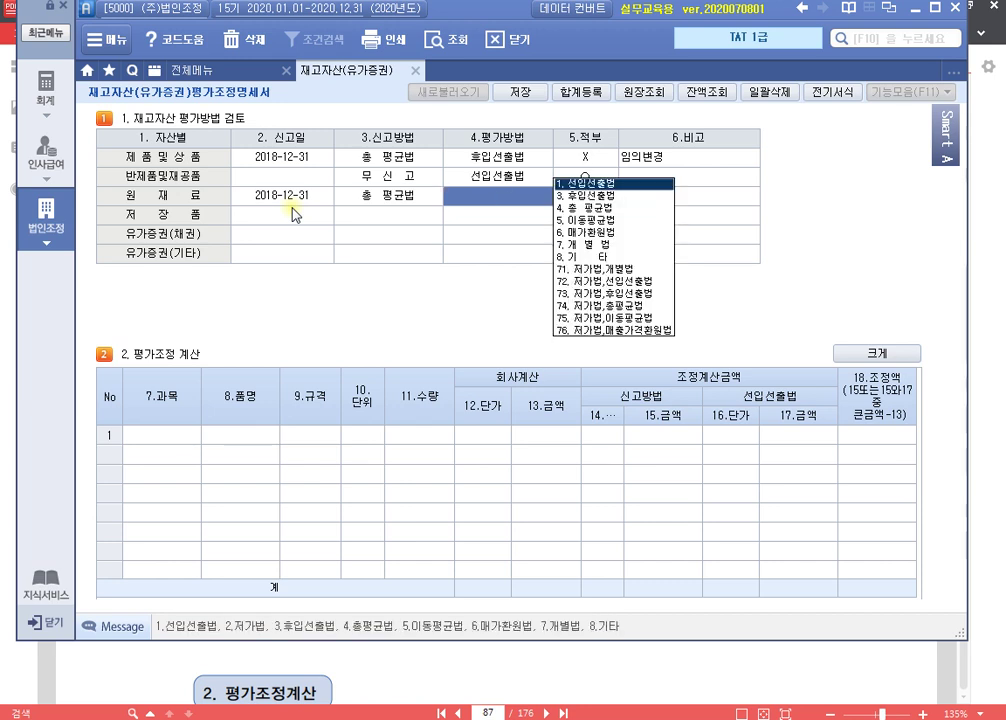
key(4)
key(Return)
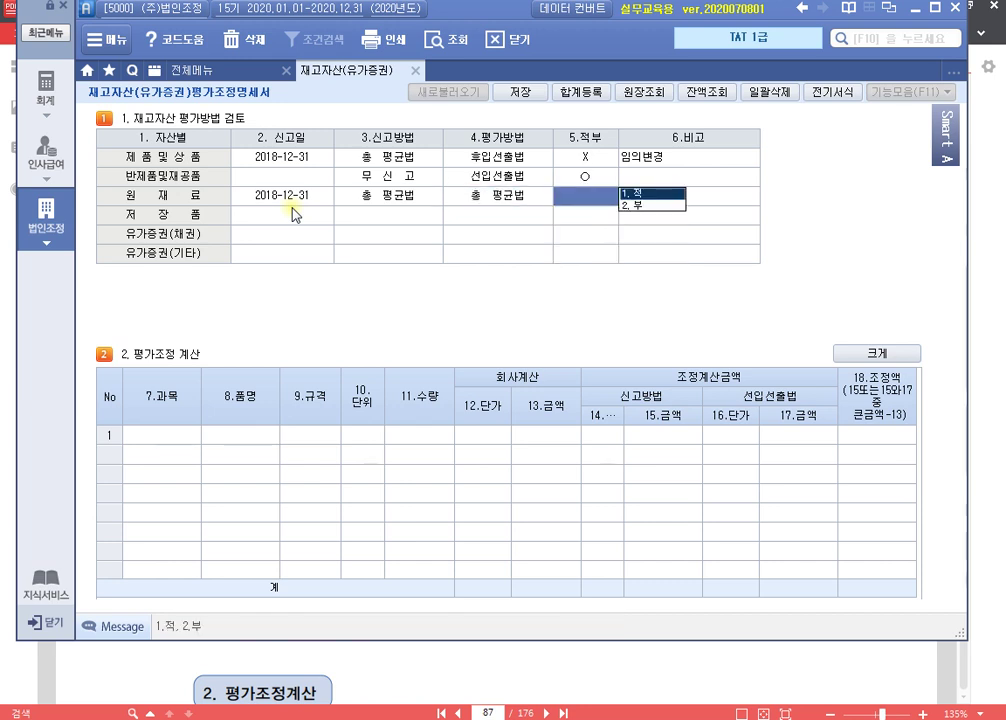
key(1)
key(Return)
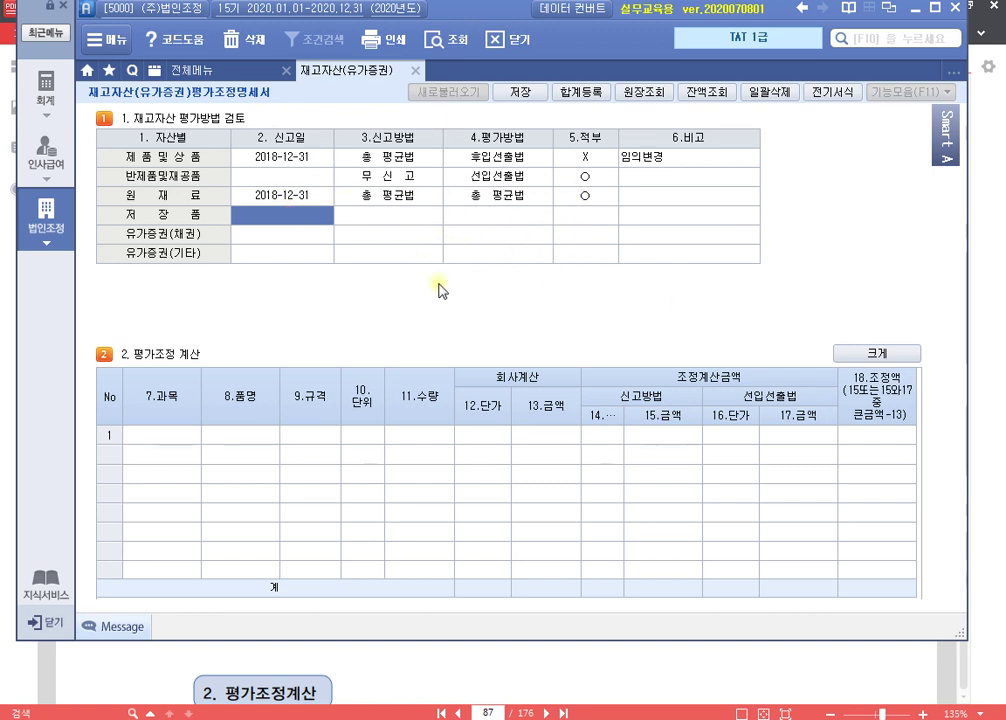
- Add 제품 as the first 과목 in the 평가조정 계산 table with a 회사계산 금액 of 50,000,000
click(155, 436)
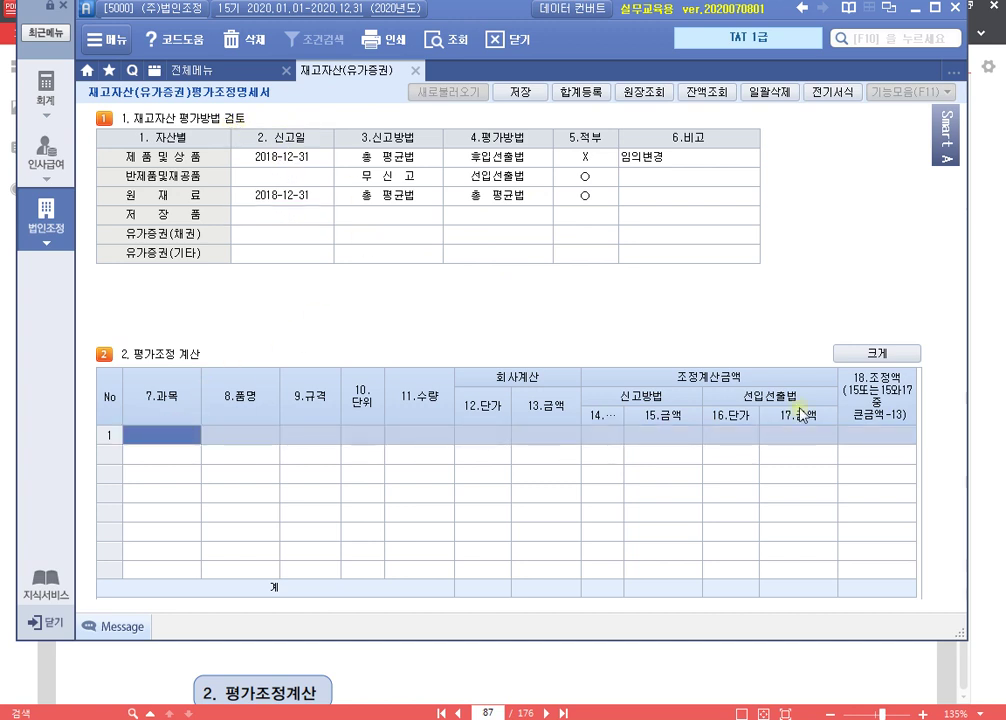
text(제품)
key(Return)
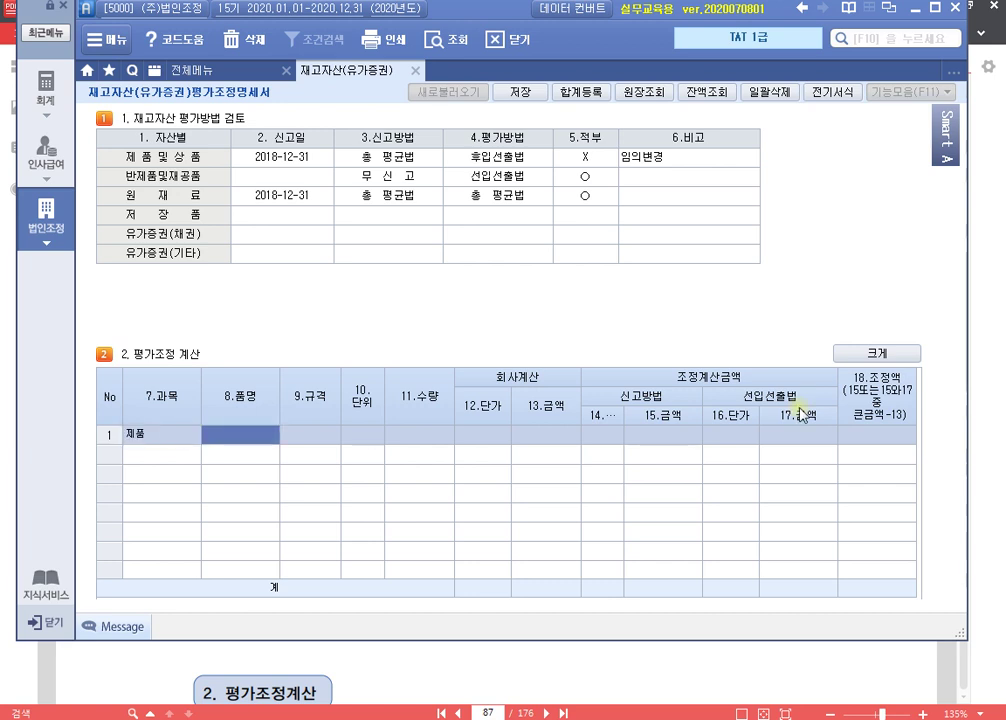
key(Return)
key(Return)
key(Return)
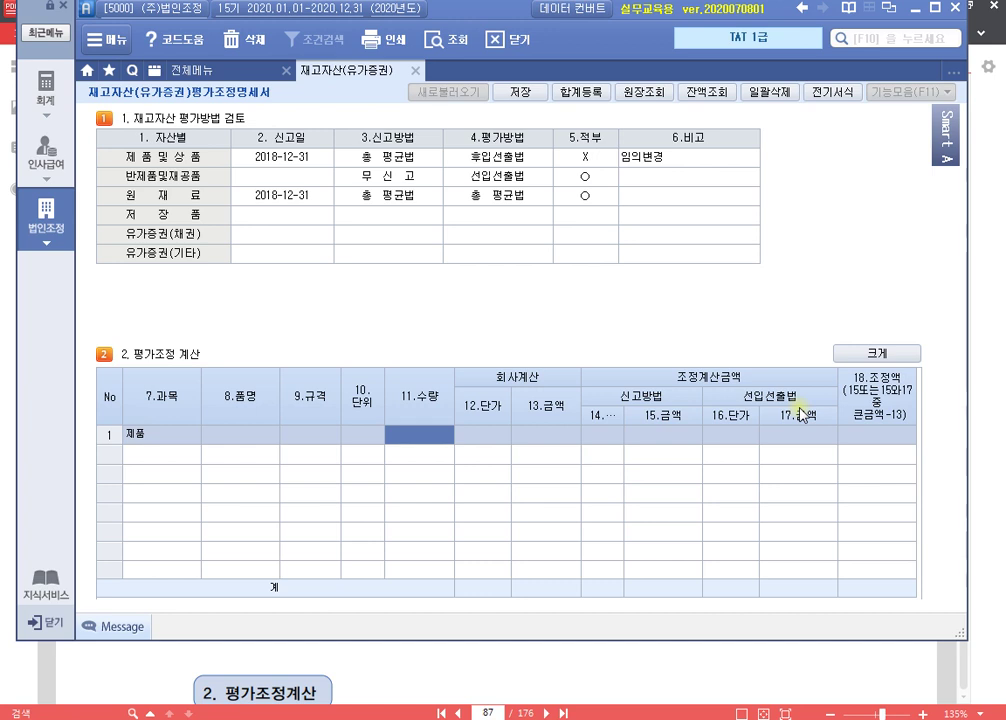
key(Return)
key(Return)
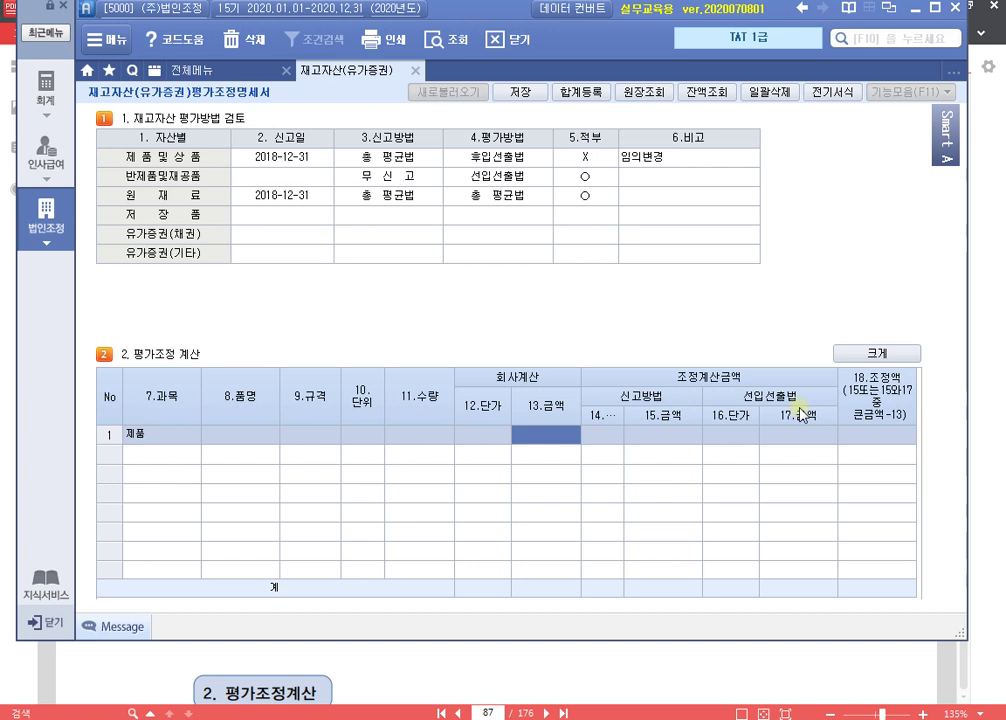
text(50000000)
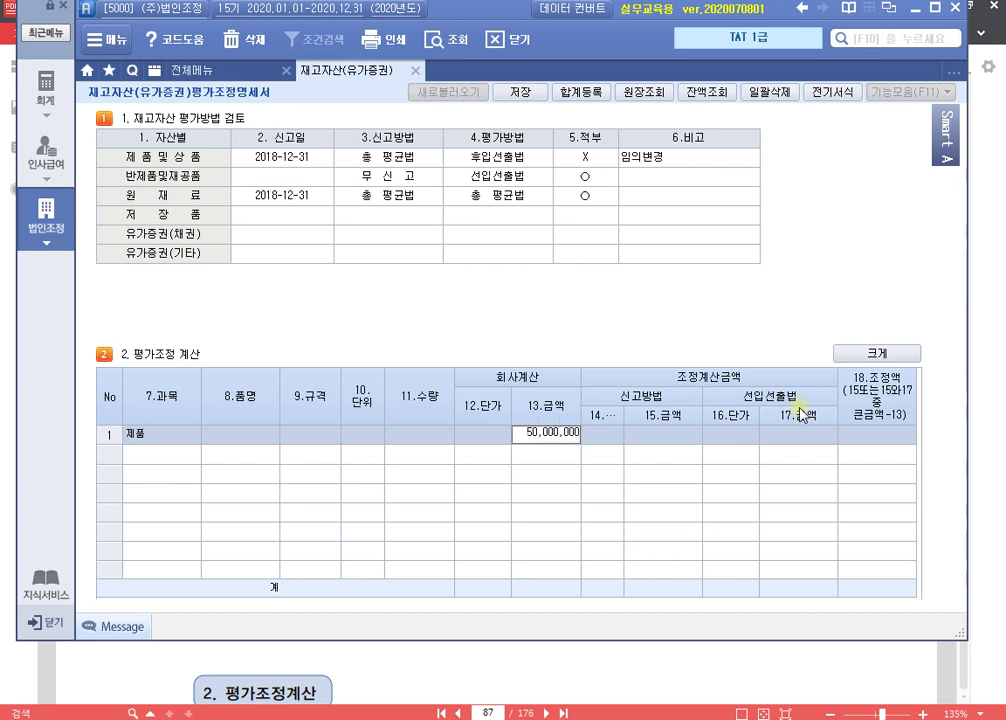
key(Return)
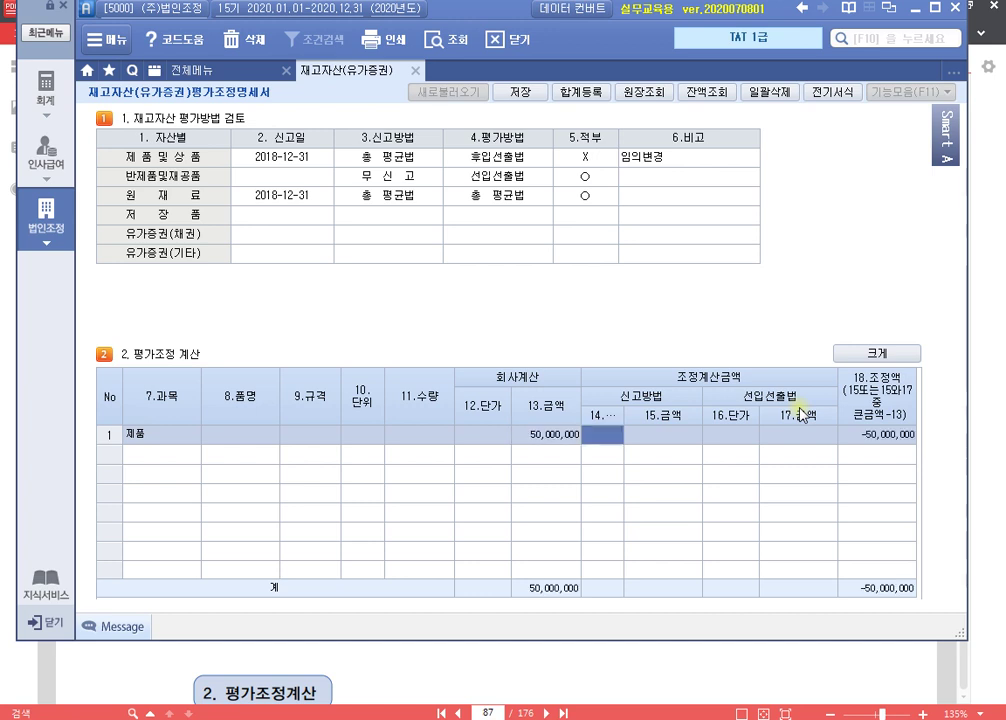
- Enter 51,000,000 as the 신고방법 금액 for the 제품 line, leaving its unit price blank
key(Return)
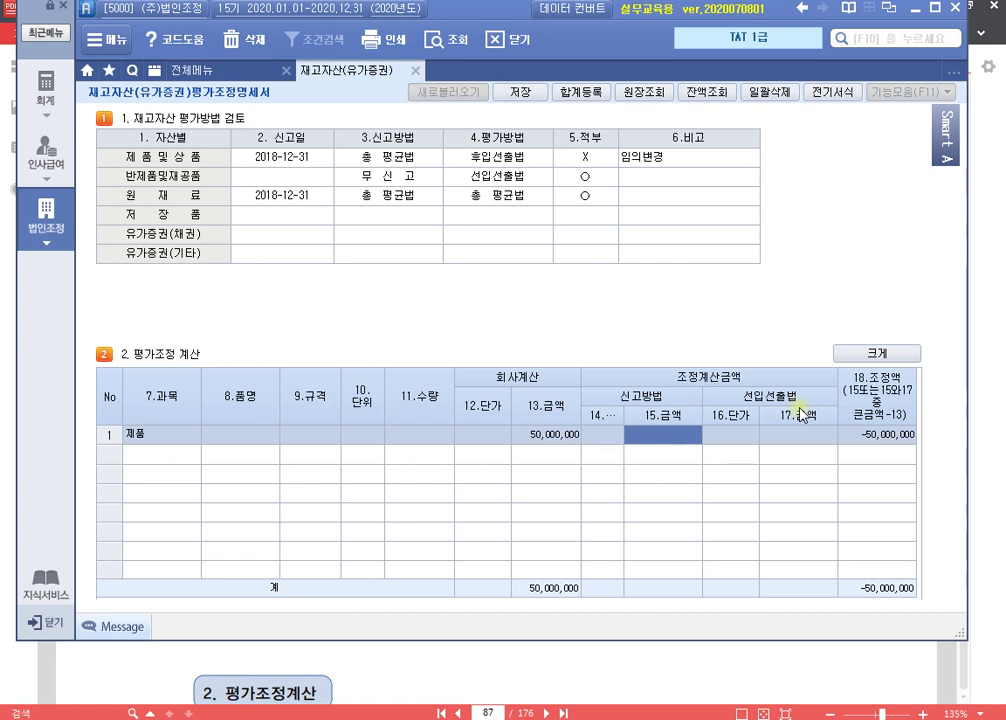
text(51000000)
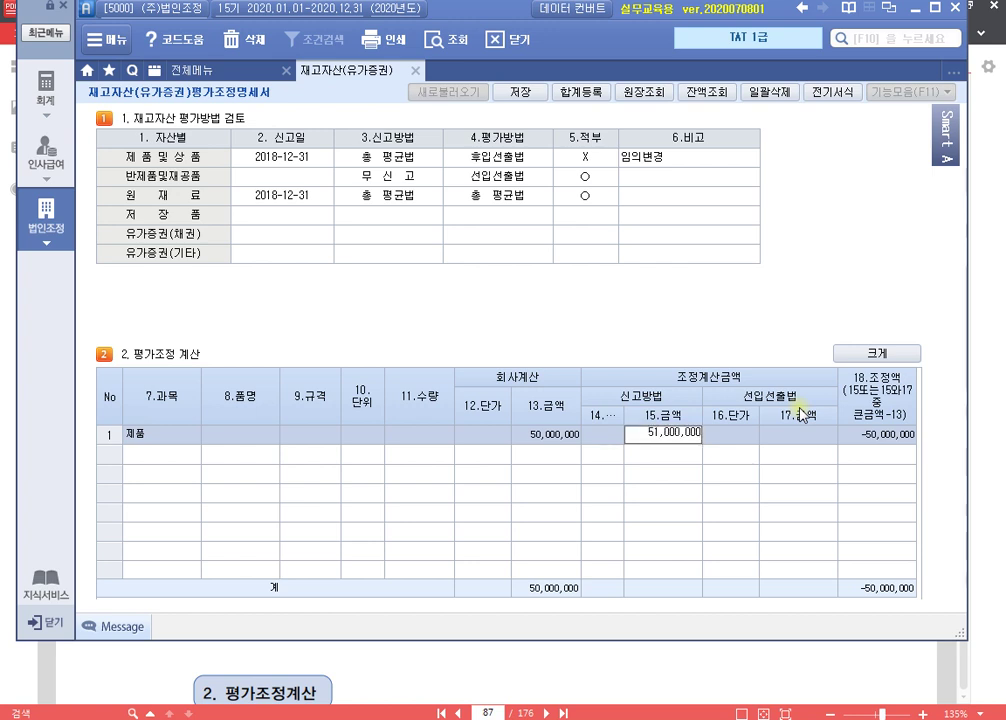
key(Return)
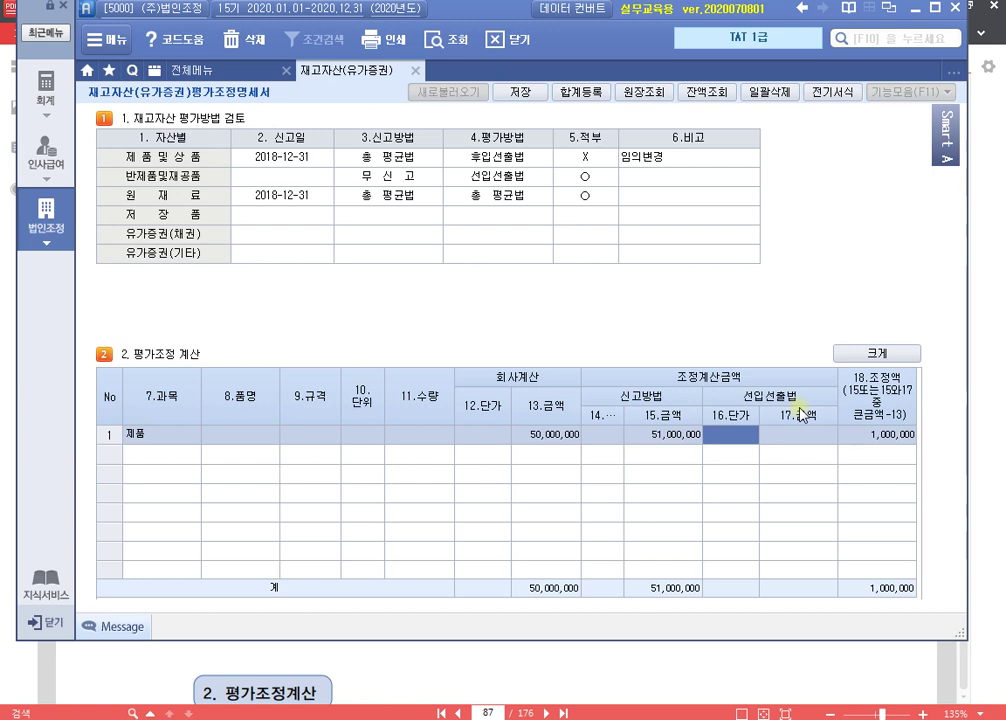
key(Left)
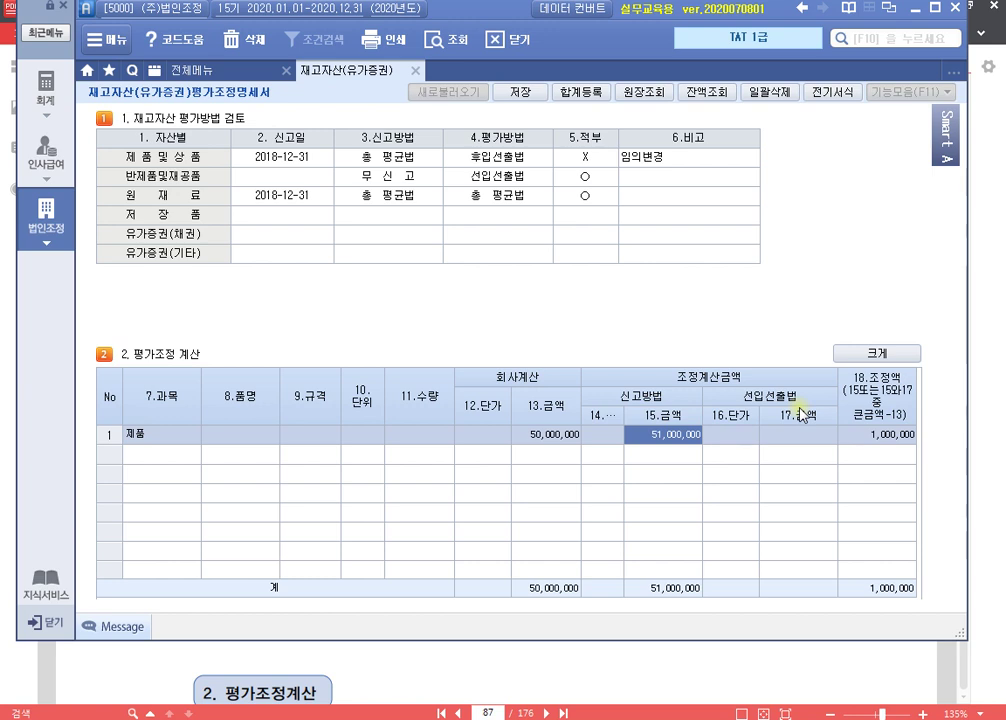
key(Right)
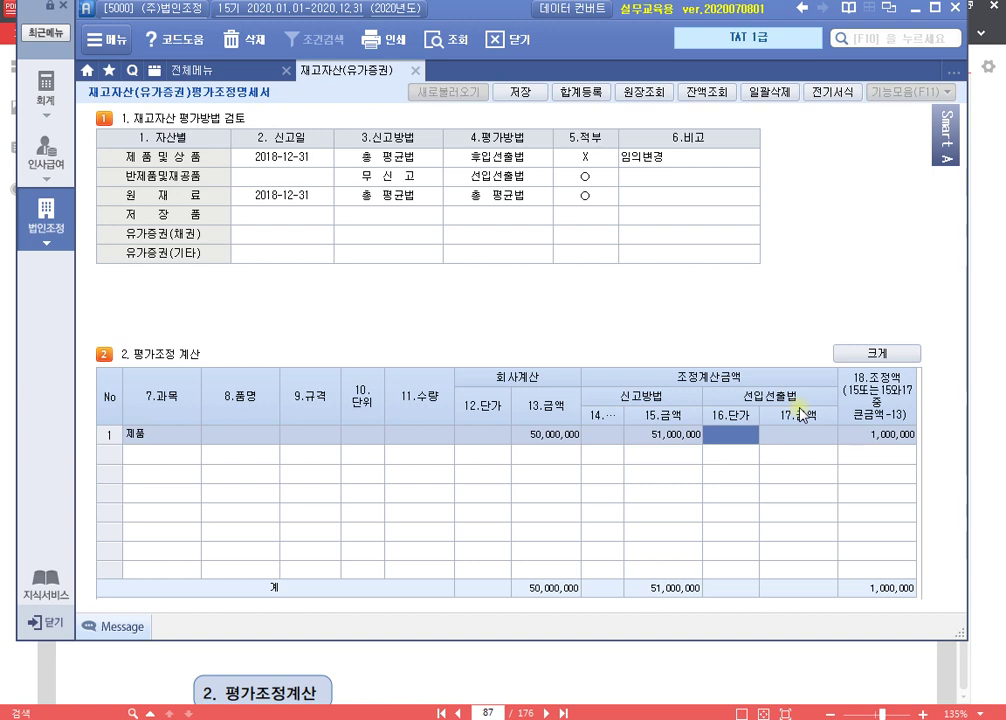
text(52000000)
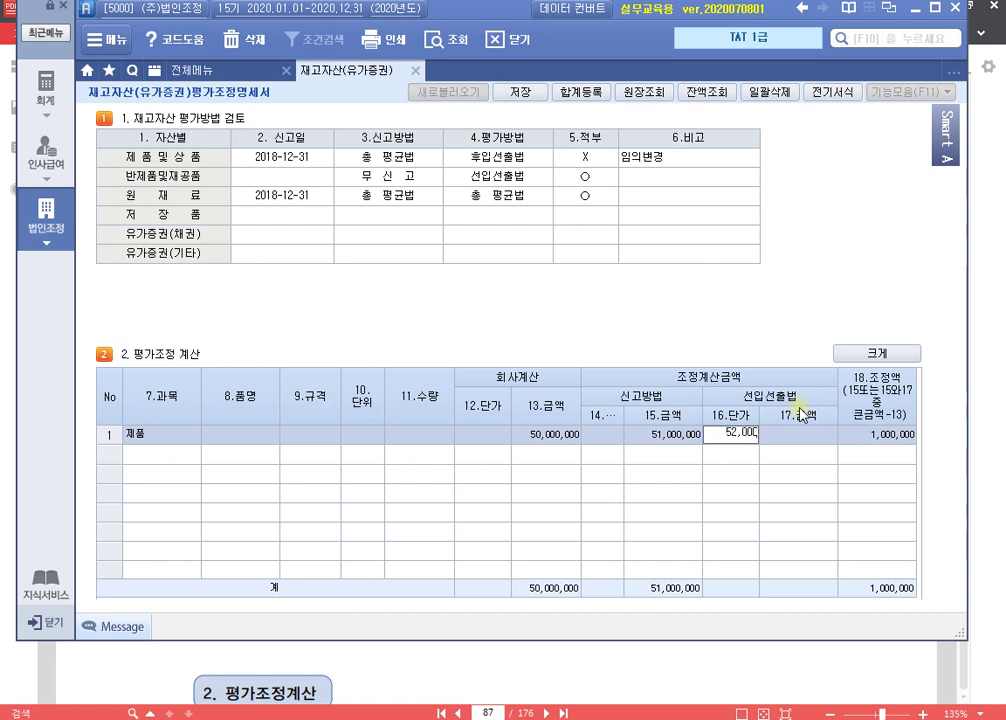
key(Escape)
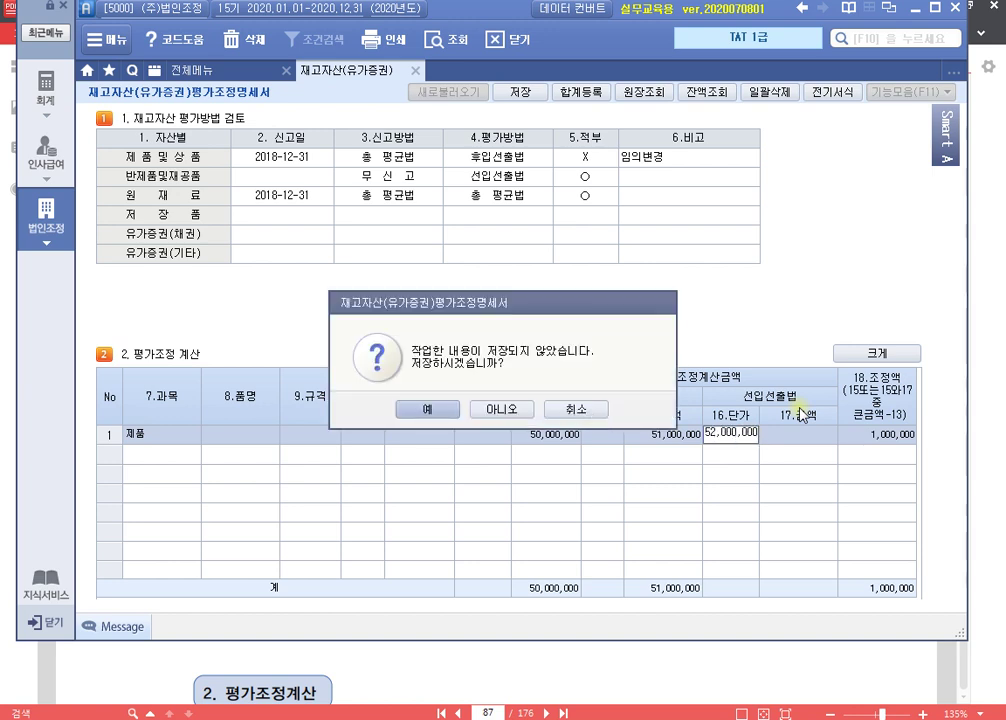
click(576, 409)
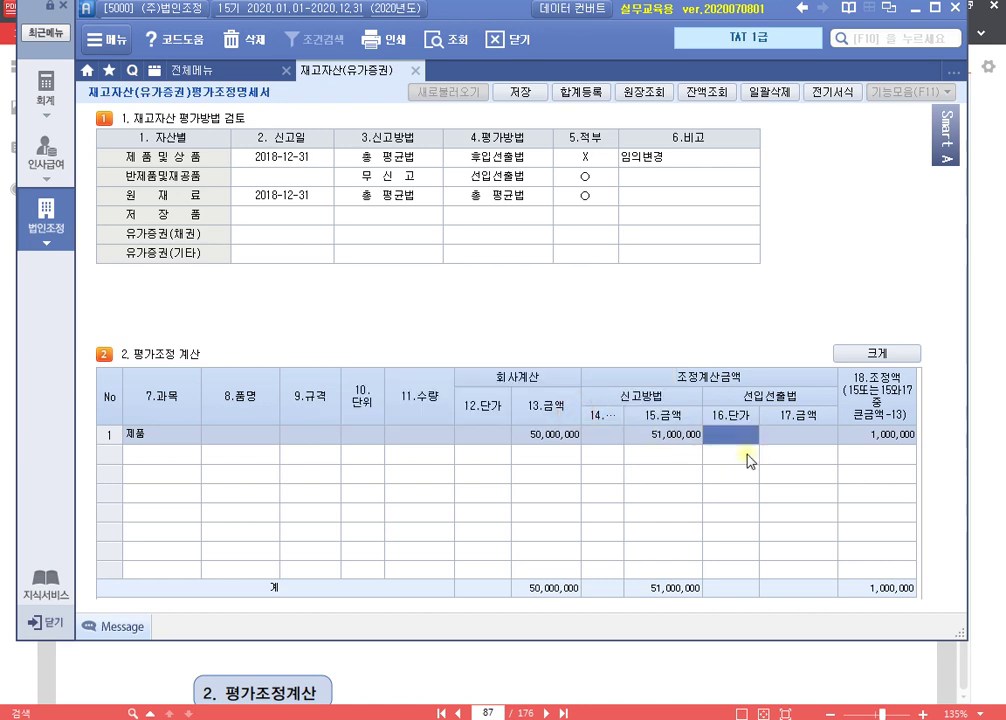
- Enter 52,000,000 as the 선입선출법 금액 for the 제품 line and check it against the 회사계산 금액 and 조정액
click(781, 434)
text(52000000)
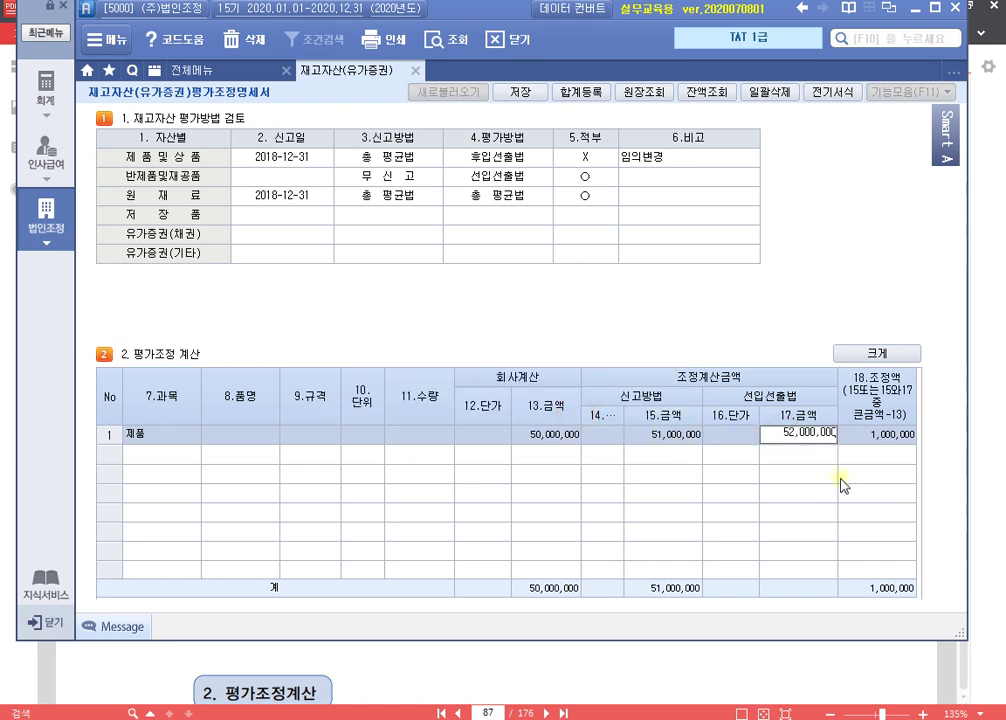
key(Return)
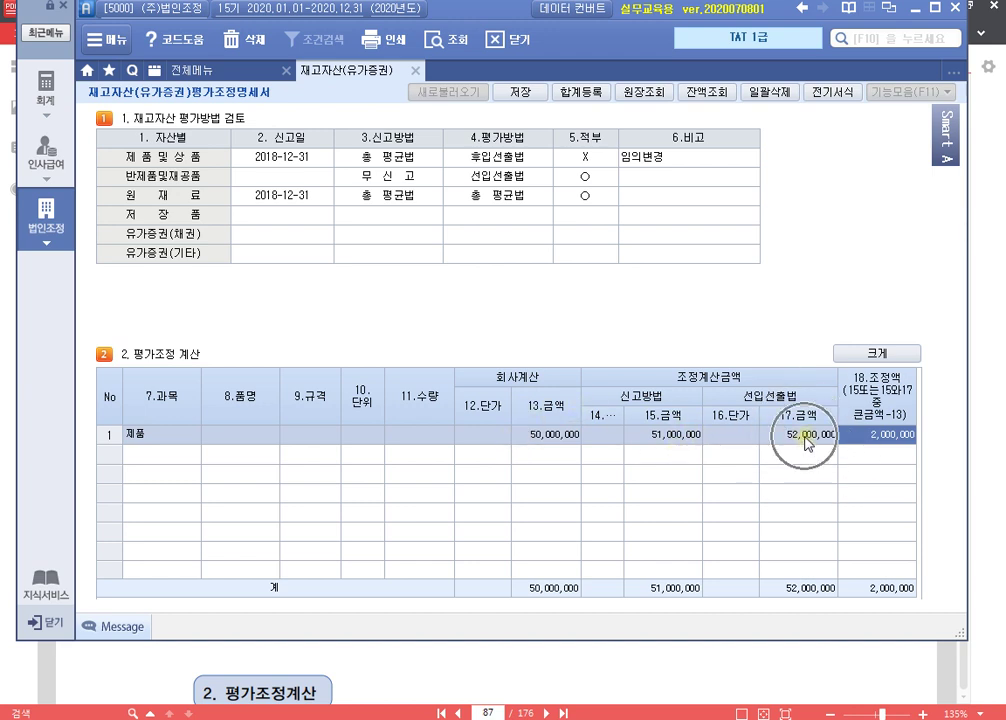
click(552, 437)
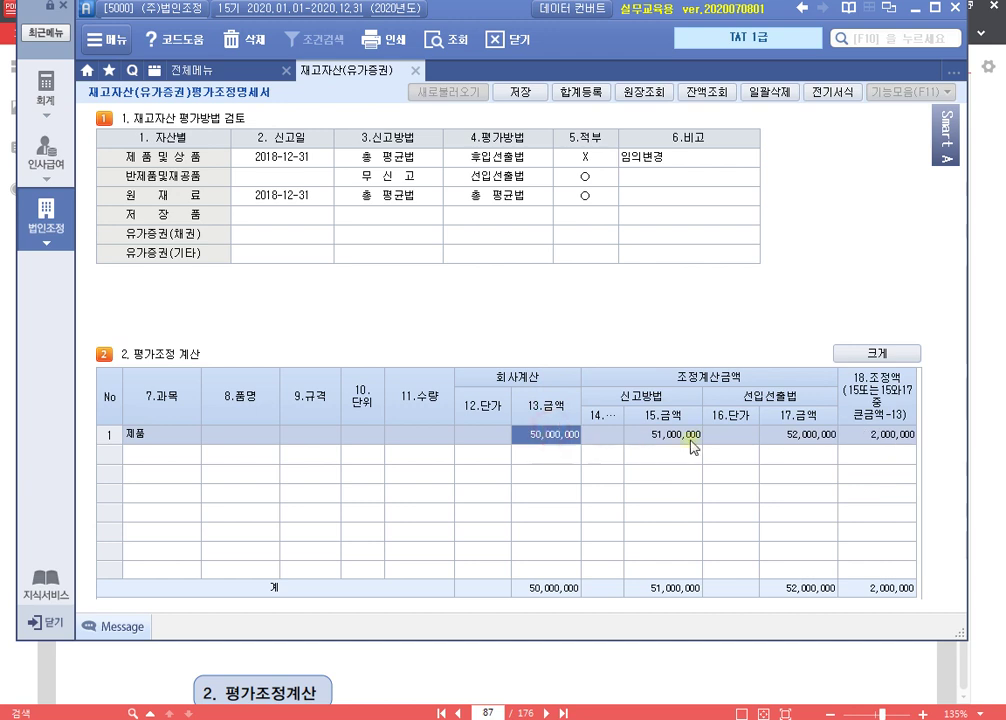
click(795, 437)
click(891, 438)
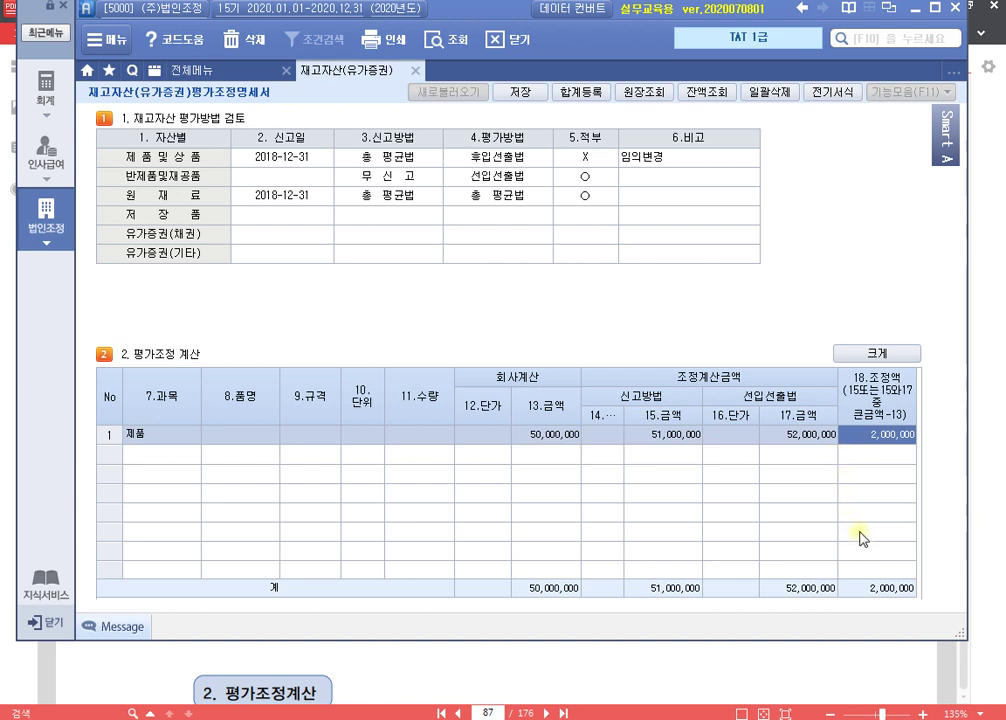
- Add 재공품 (code 169) as the second 과목 in the 평가조정 계산 table with a 회사계산 금액 of 15,000,000
key(Return)
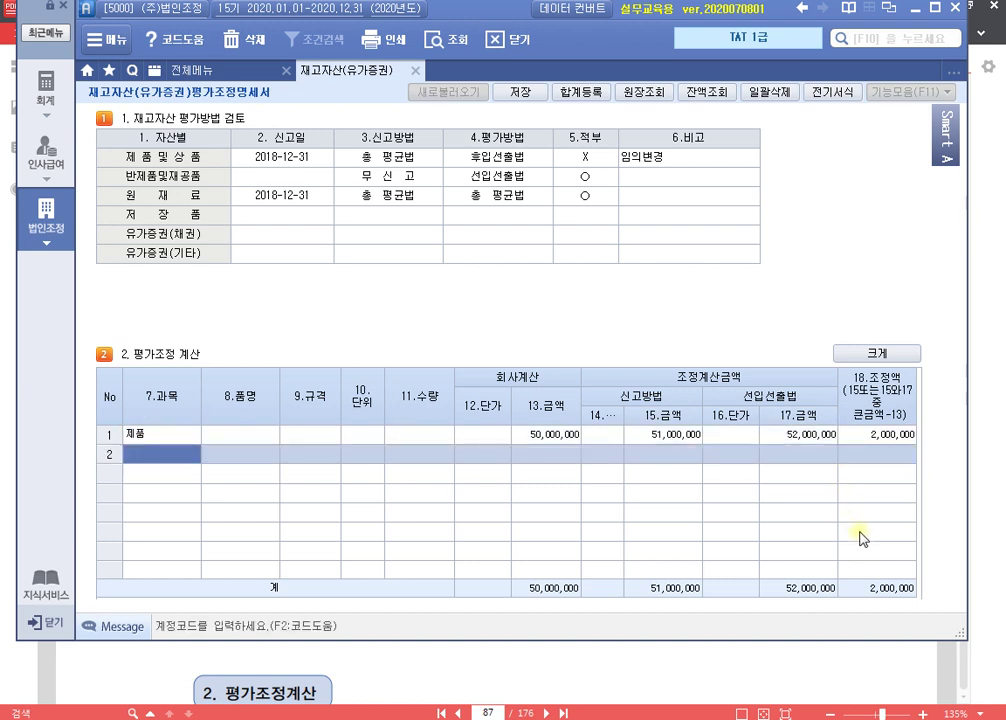
text(169)
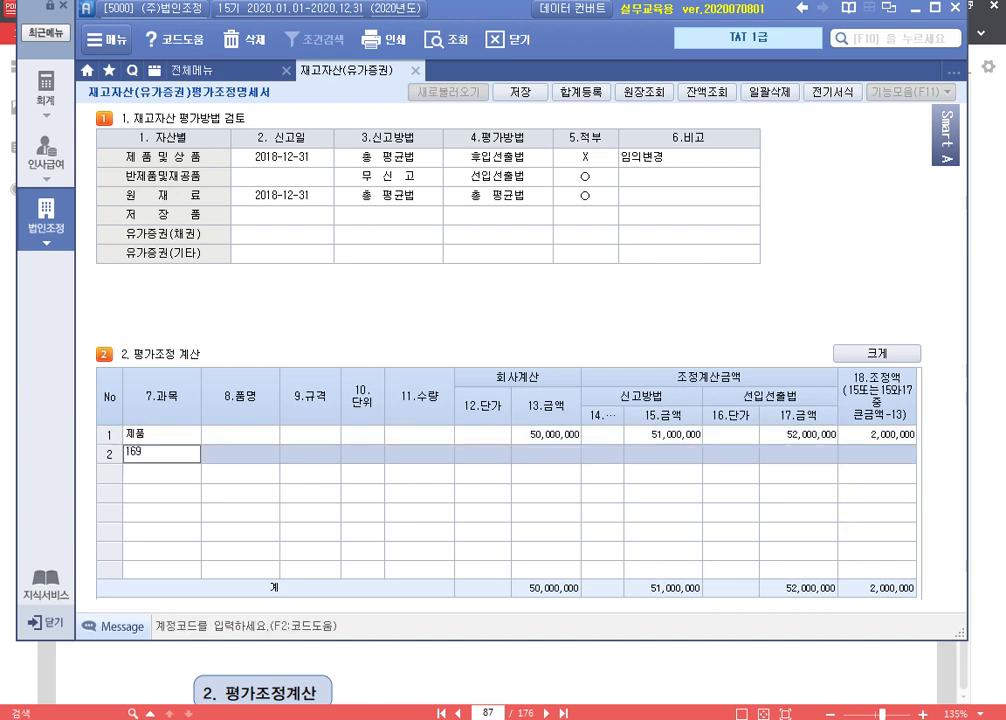
key(Return)
key(Return)
key(Return)
key(Return)
key(Return)
key(Return)
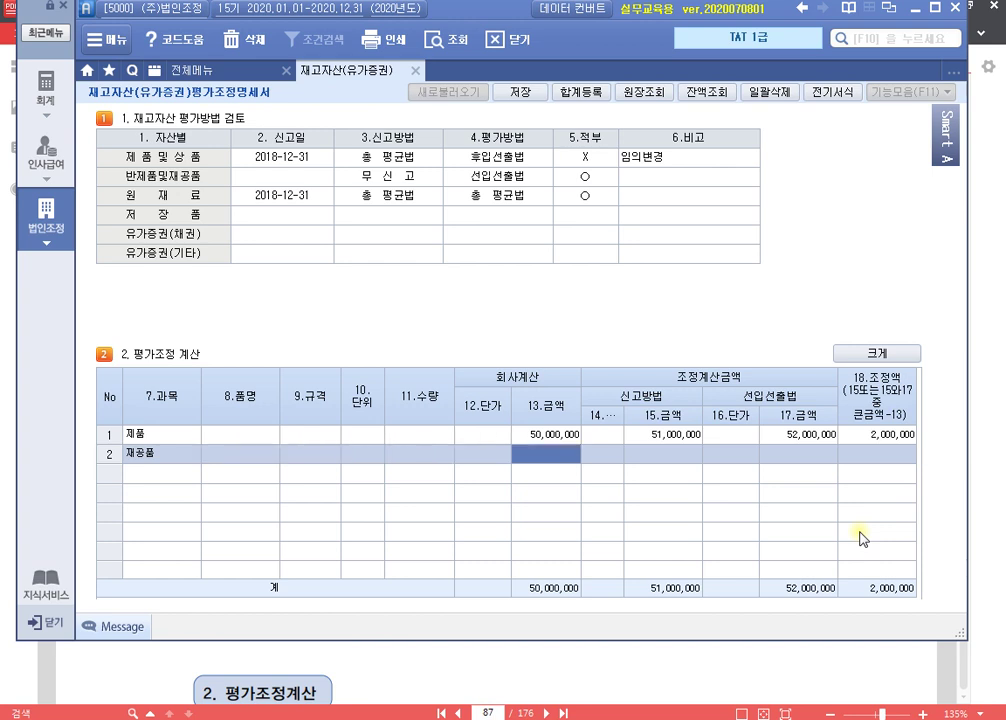
text(15000000)
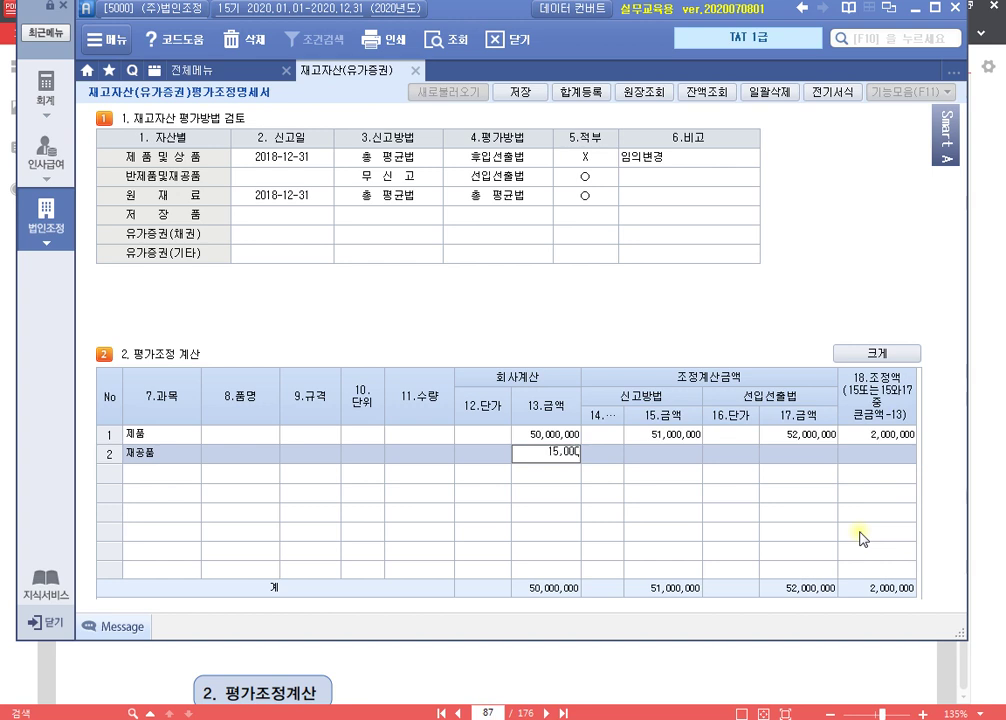
key(Return)
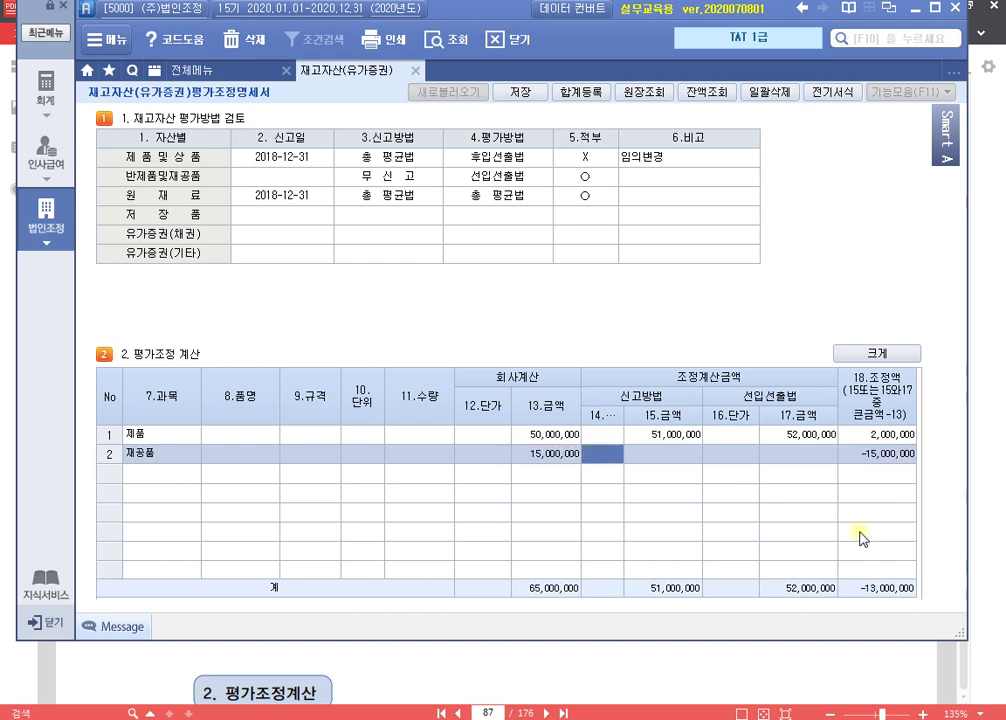
- Enter 15,000,000 as the 선입선출법 금액 for the 재공품 line, leaving its 신고방법 fields and unit price blank
key(Return)
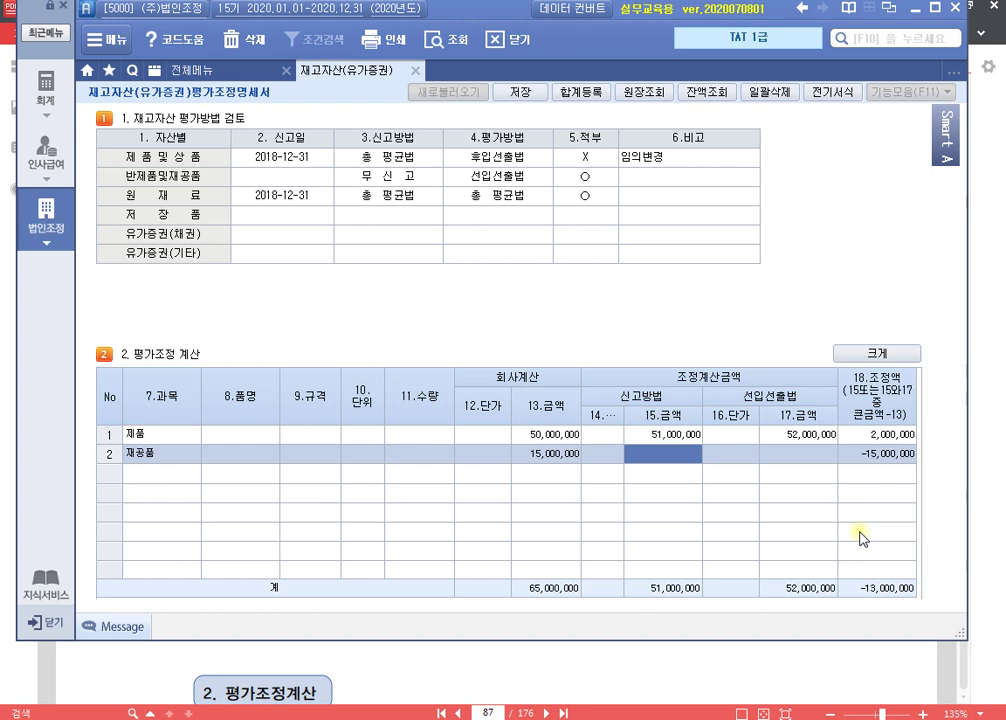
key(Return)
key(Return)
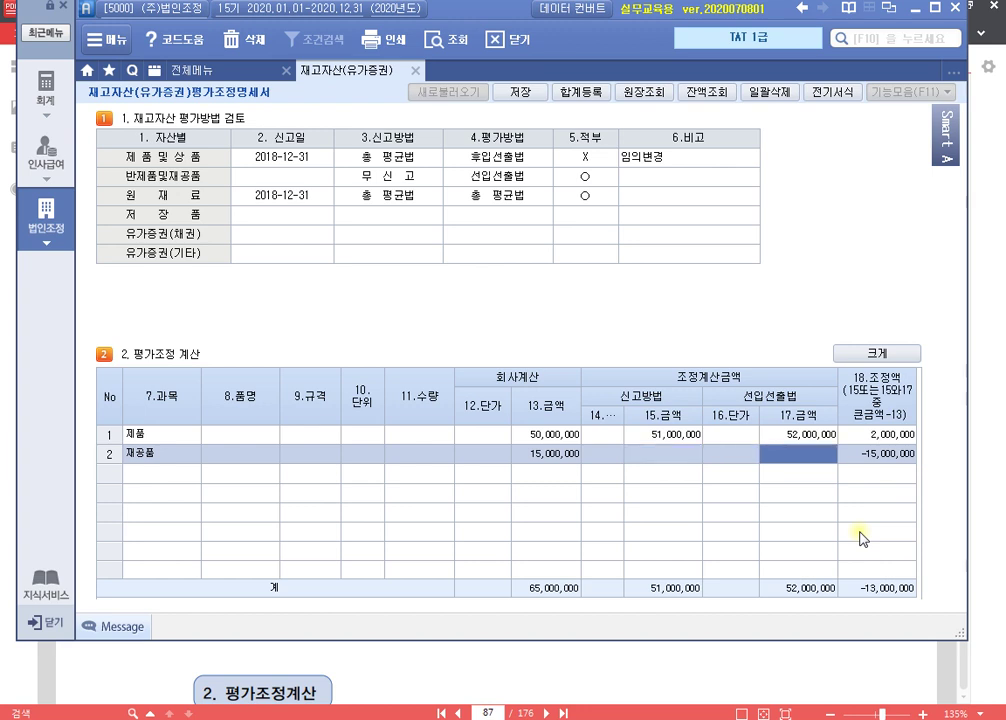
text(15000000)
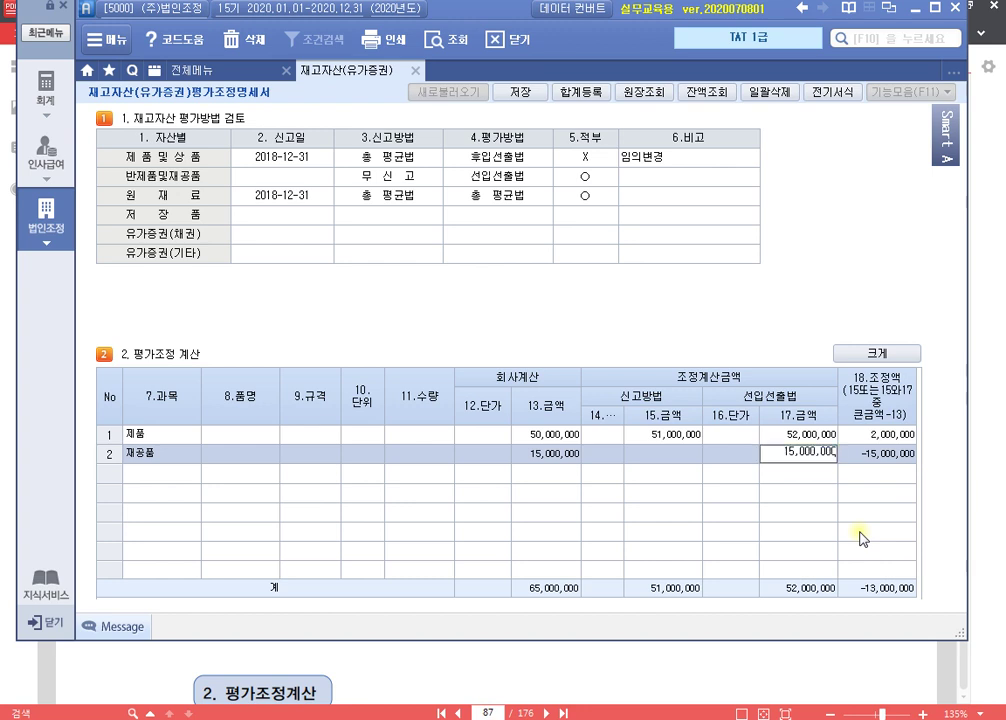
key(Return)
key(Return)
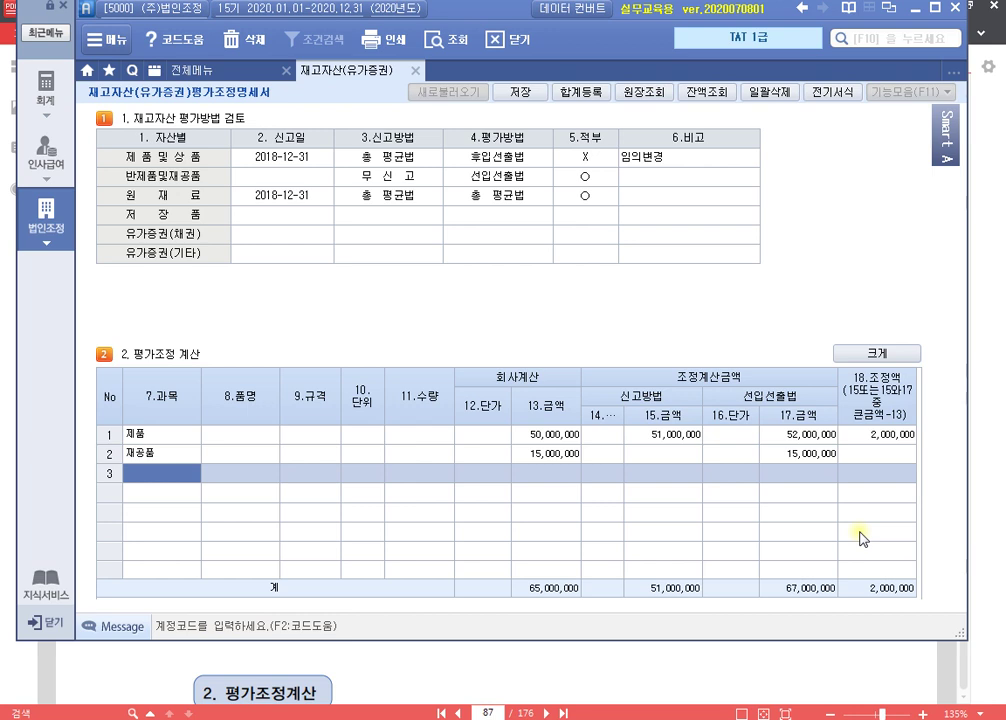
- Add 원재료 (code 153) as the third 과목 with a 회사계산 금액 of 30,000,000
text(153)
key(Return)
key(Return)
key(Return)
key(Return)
key(Return)
key(Return)
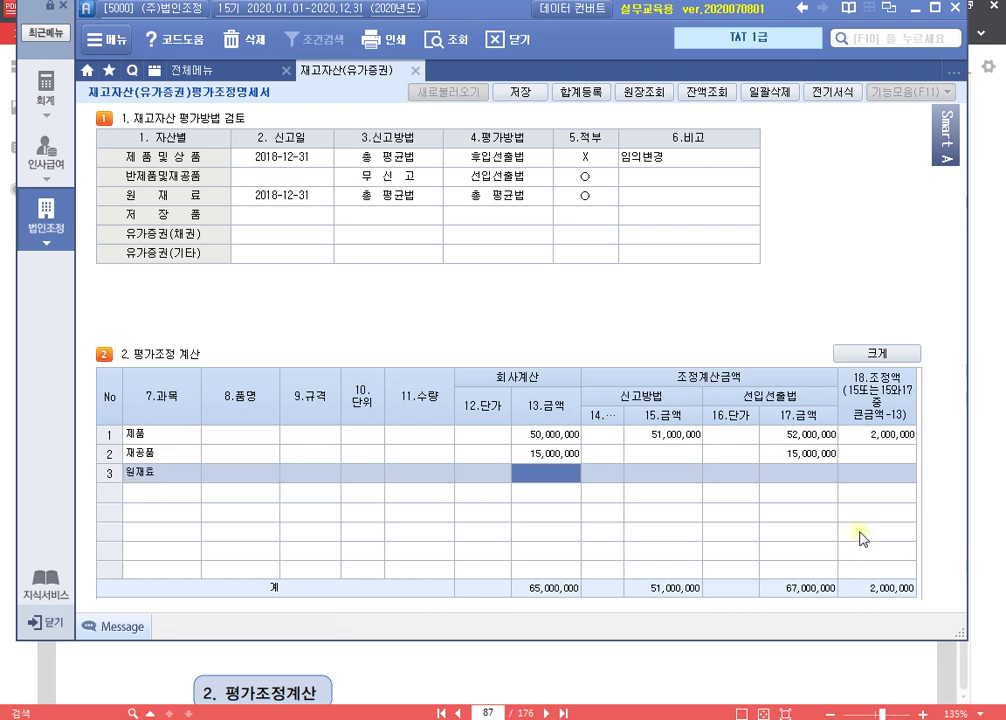
text(30000000)
key(Return)
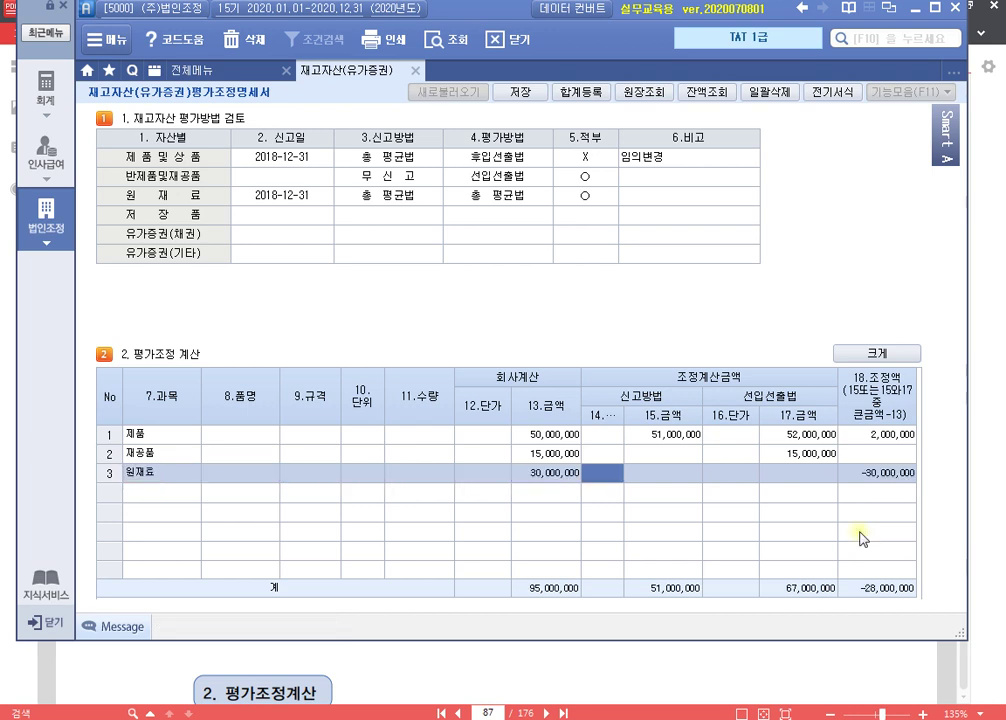
- Enter 30,000,000 as the 신고방법 금액 for the 원재료 line, leaving its unit prices and 선입선출법 금액 blank
key(Return)
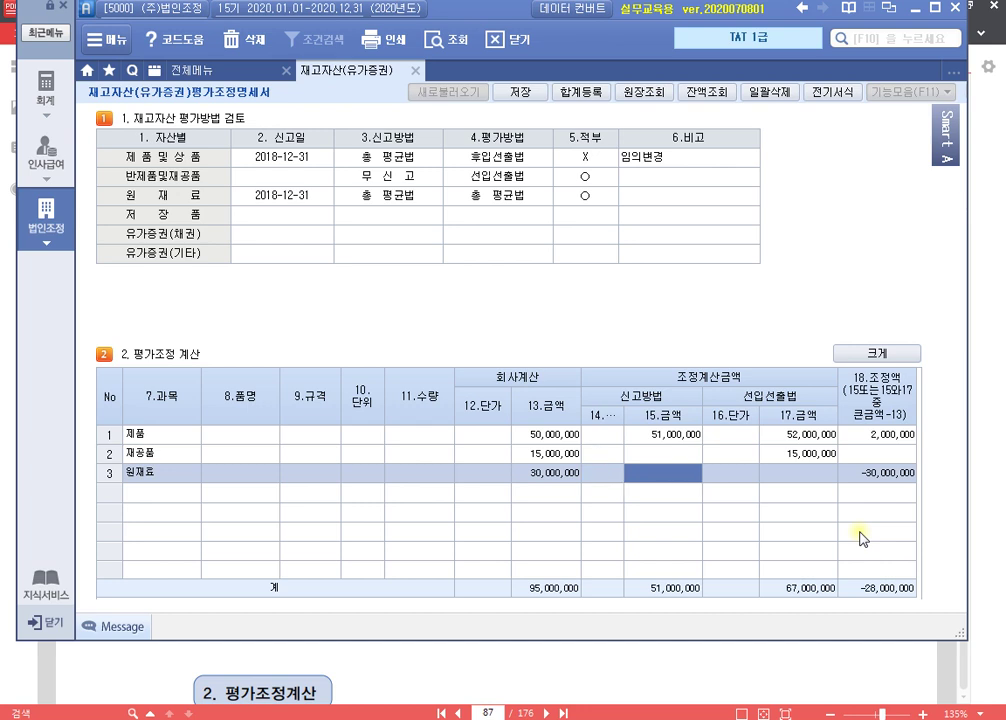
text(30000000)
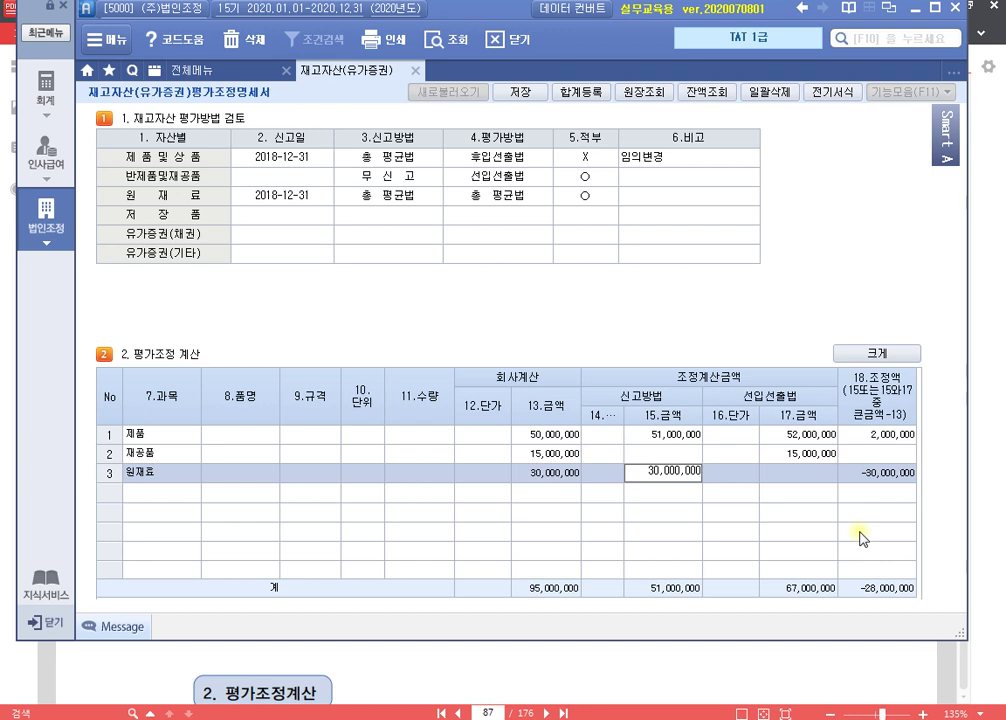
key(Return)
key(Return)
key(Return)
key(Return)
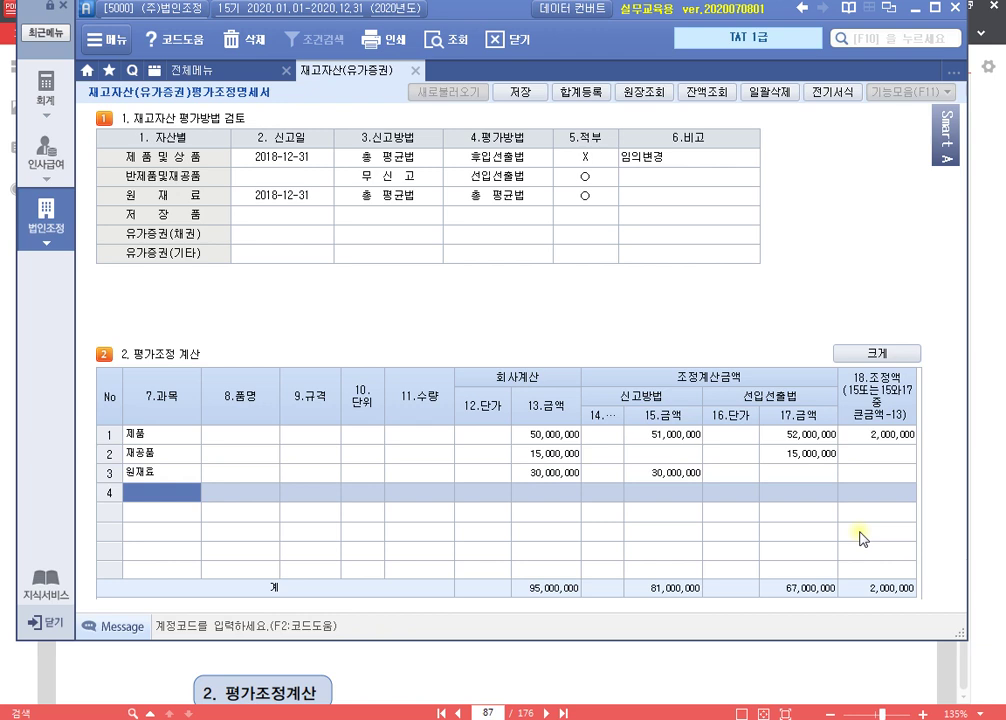
- Review the 선입선출법 금액 of the 제품, 재공품 and 원재료 lines and the 조정액 of the 제품 line
click(808, 435)
click(816, 455)
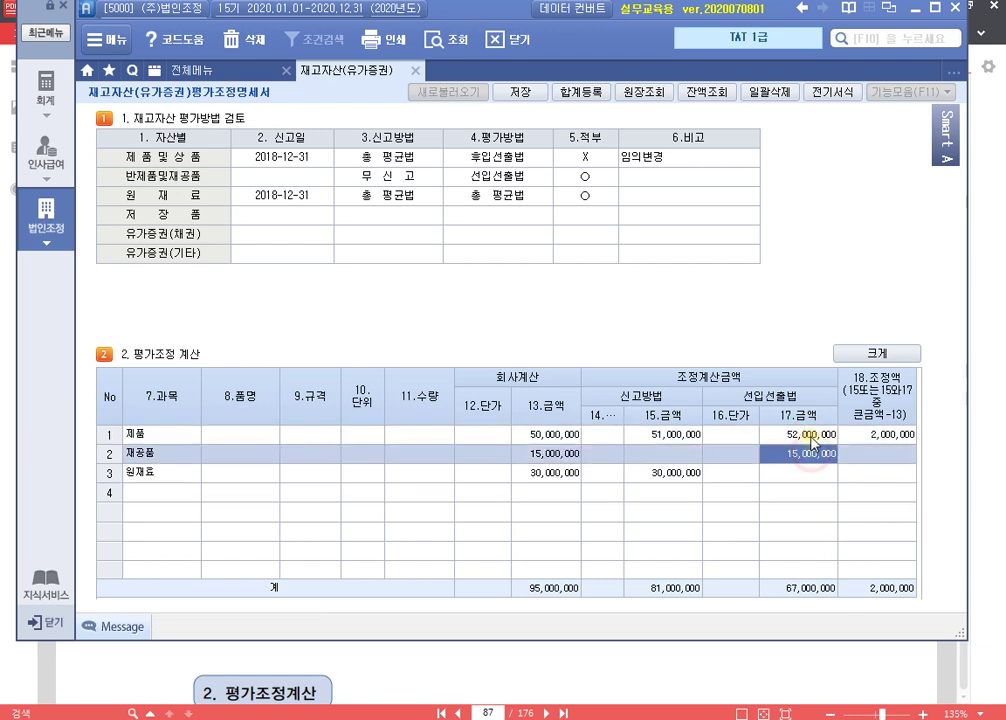
click(818, 437)
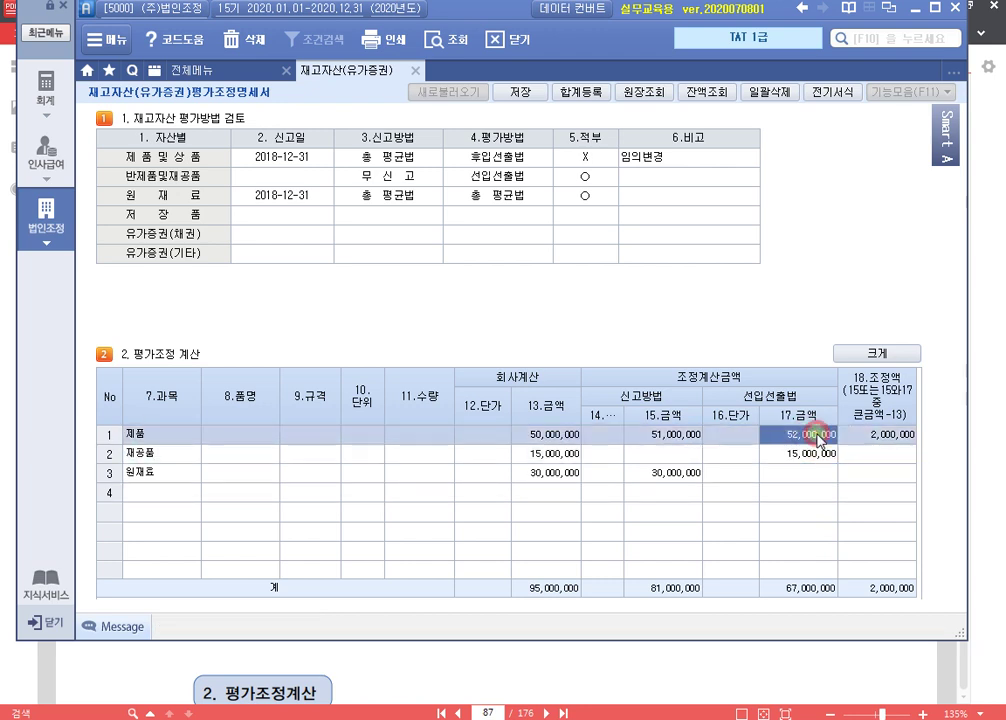
click(820, 454)
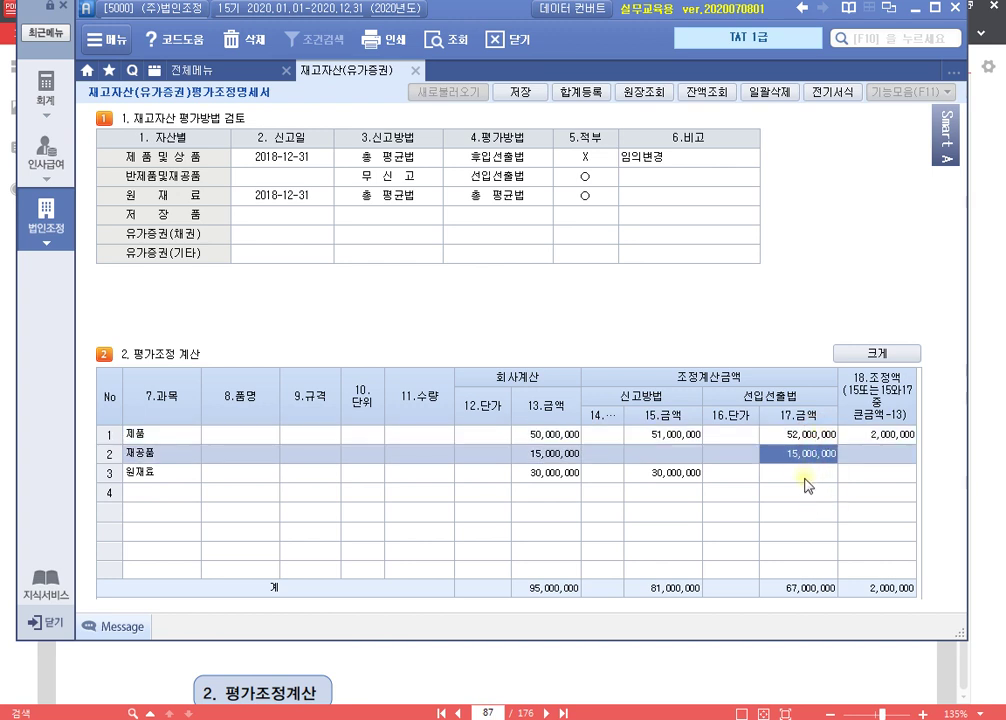
click(810, 473)
click(880, 436)
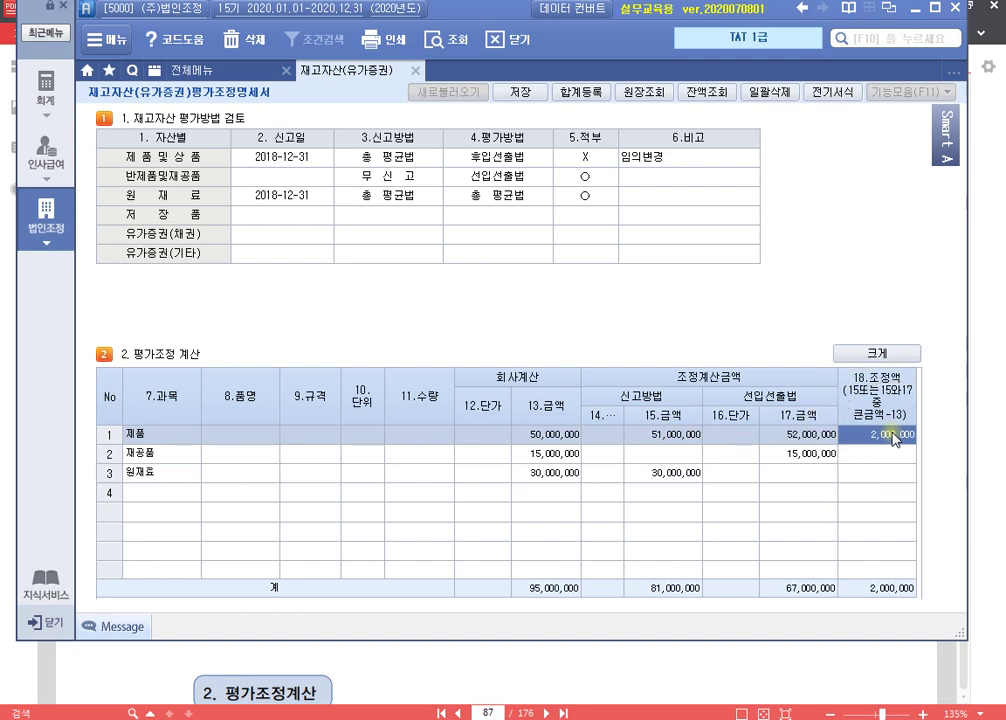
- Open 합계등록 and add 제품평가감 of 2,000,000 with 처분 유보(발생) under 익금산입 및 손금불산입
double_click(890, 436)
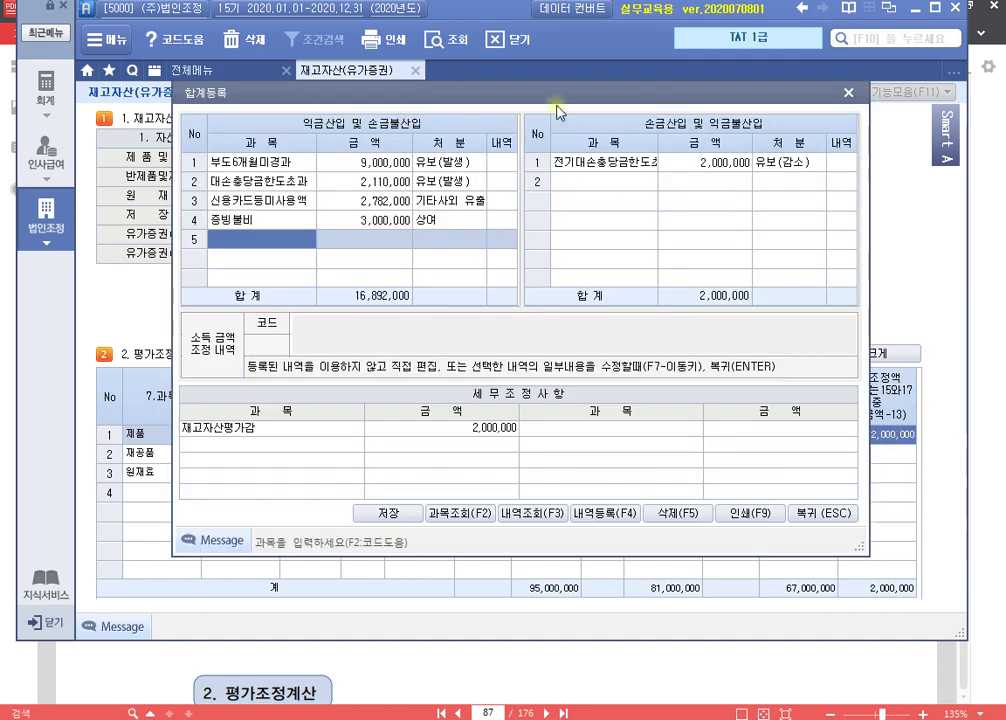
drag(531, 93, 531, 24)
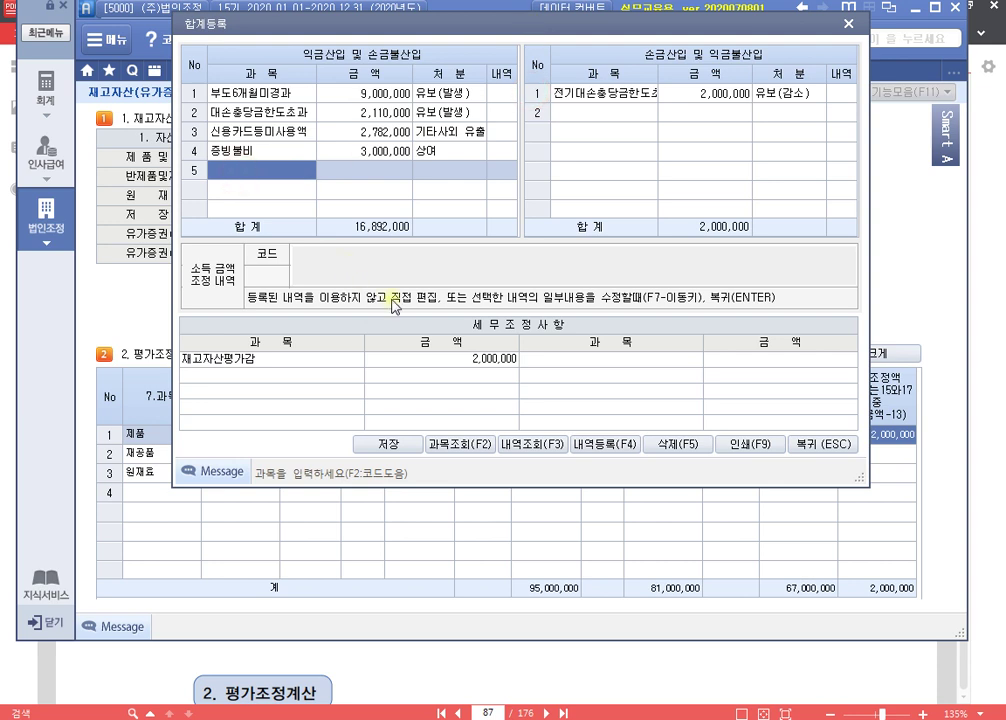
text(제품평가)
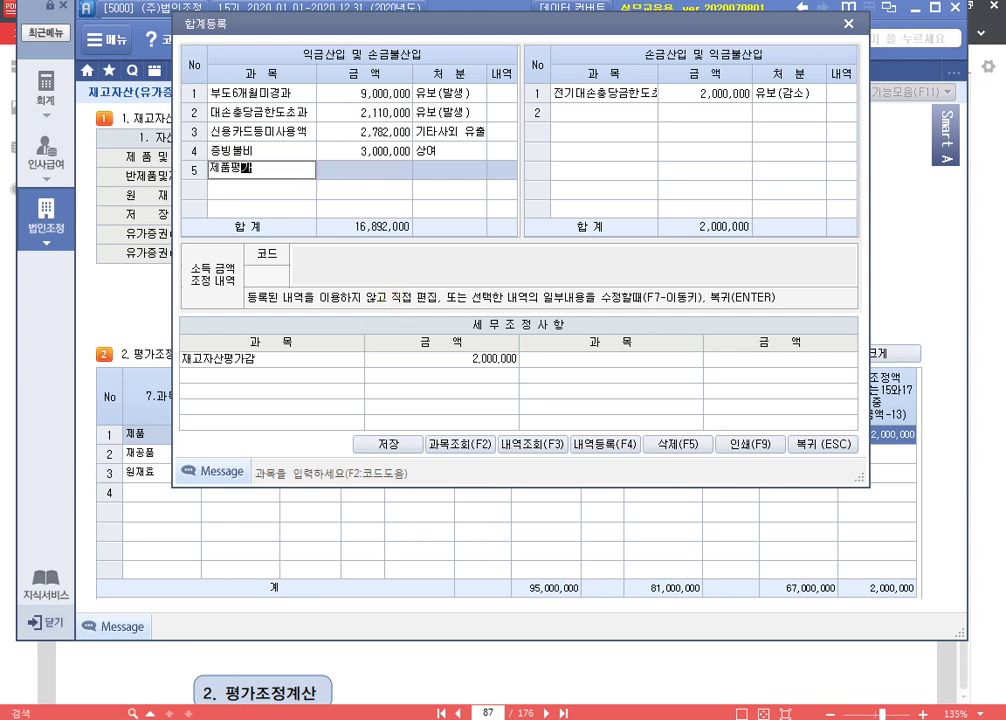
text(ㅁ)
key(Return)
text(2000000)
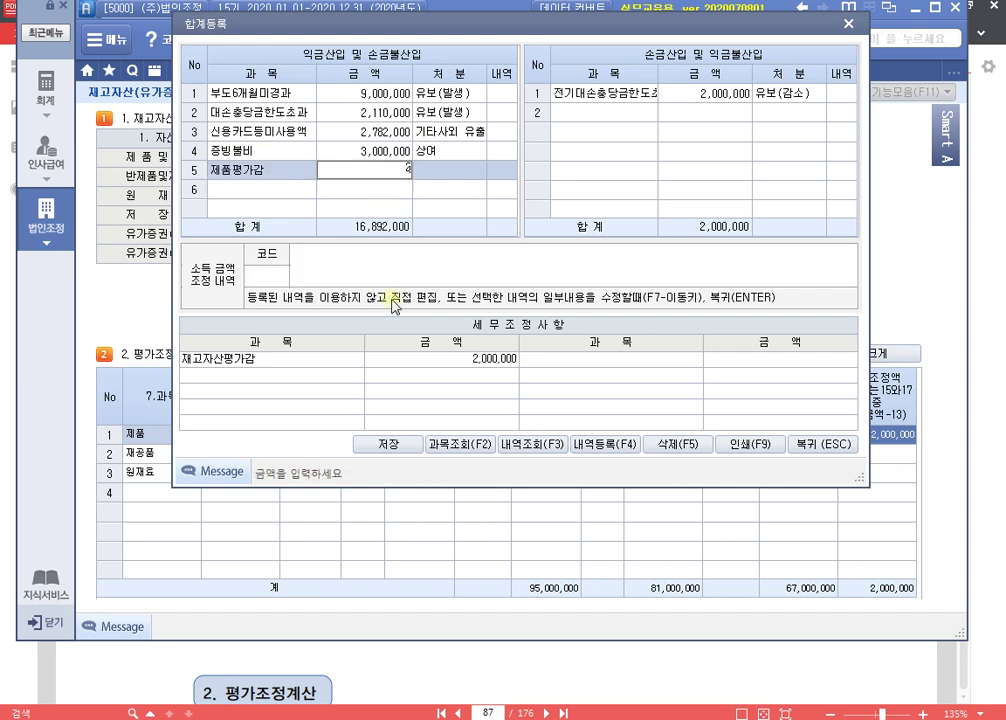
key(Return)
key(Return)
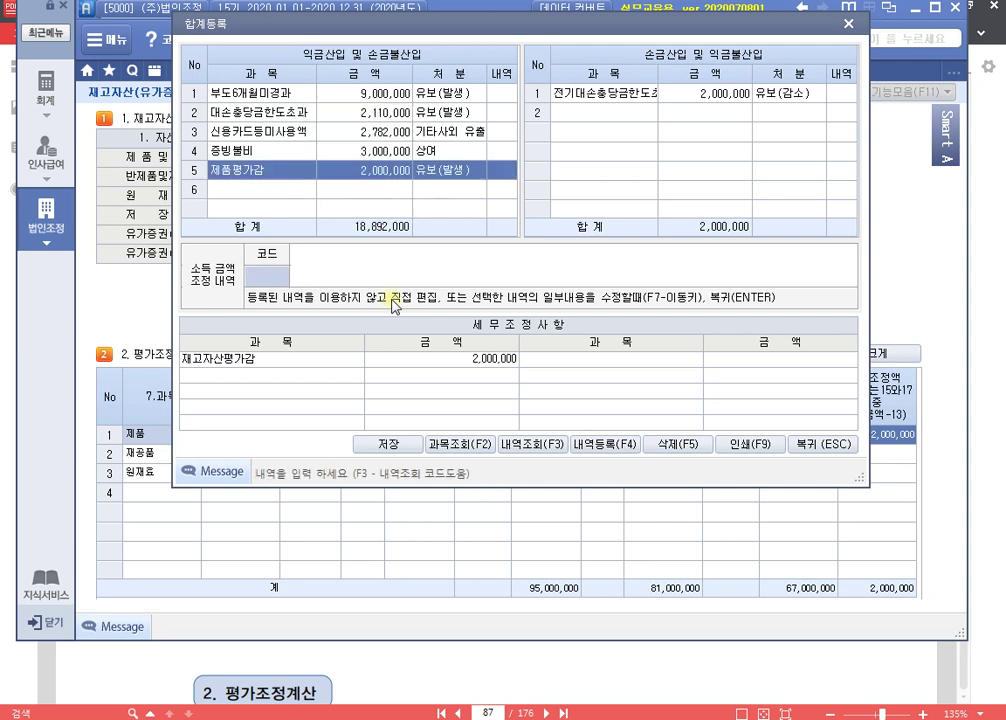
- Enter 익금산입 제품평가감 유보 as the 소득금액 조정 내역 for the 제품평가감 item and close 합계등록
key(F7)
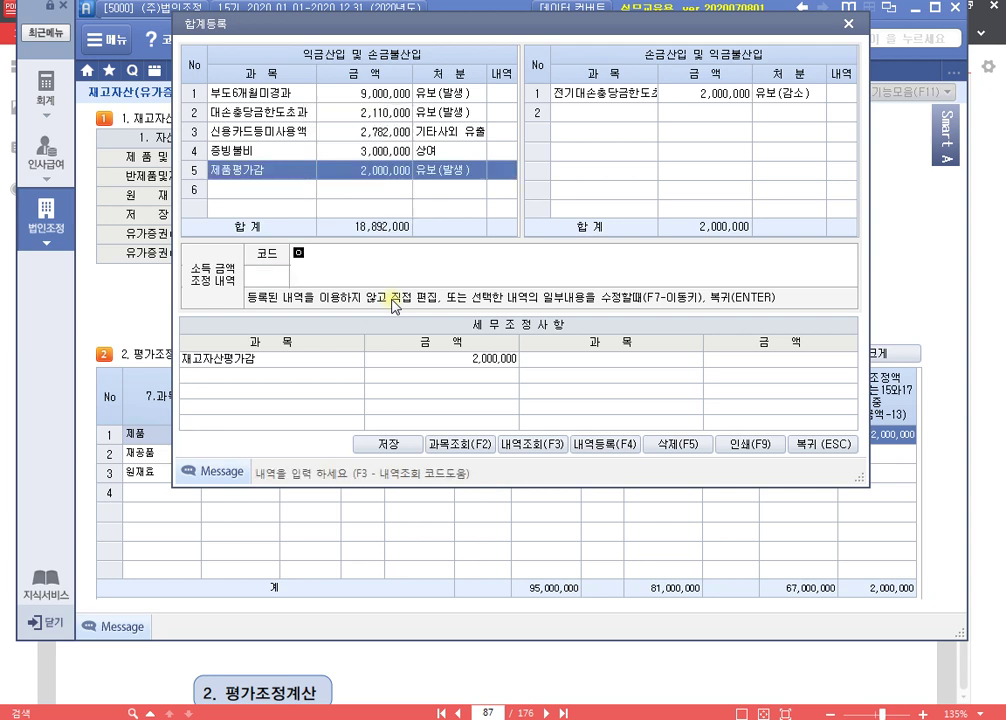
text(익금산입)
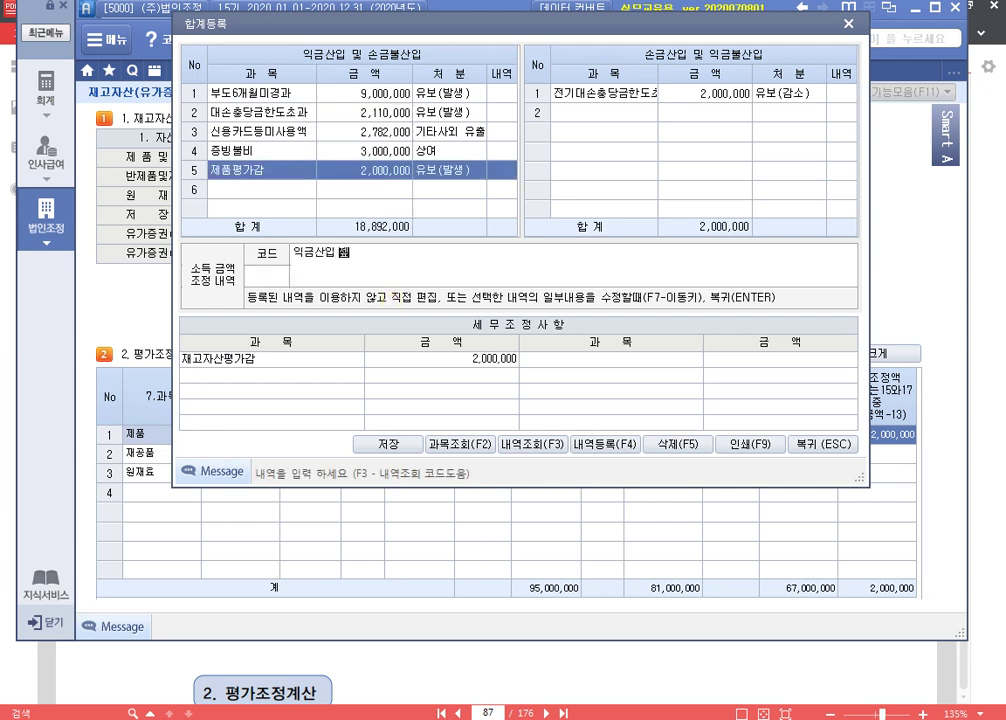
text( 제품평가감 유보)
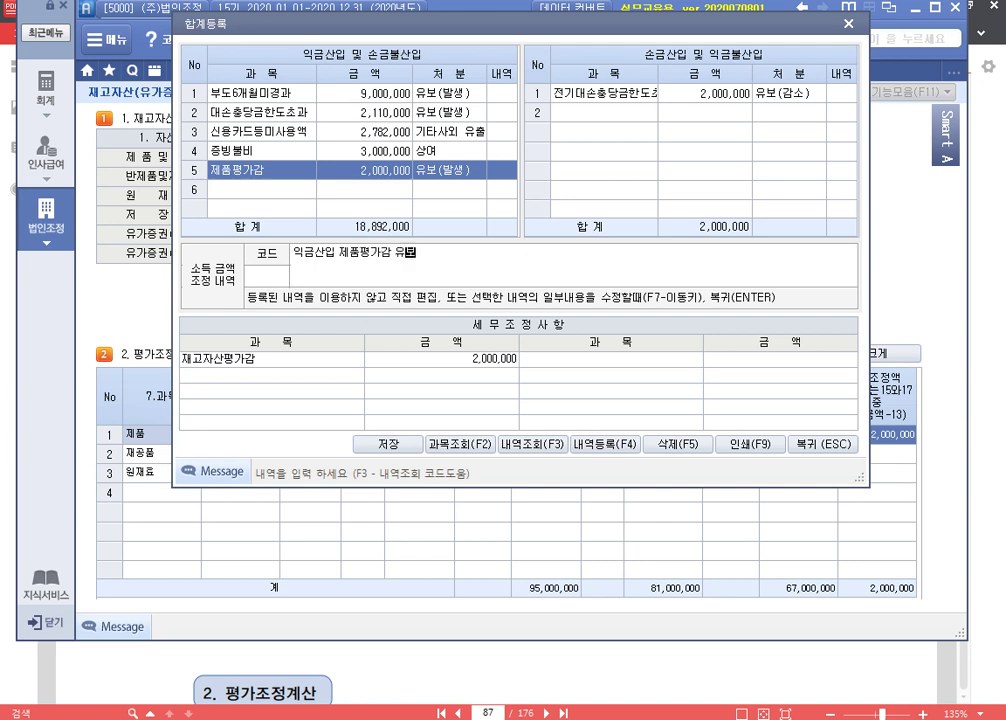
key(Return)
key(Return)
key(Up)
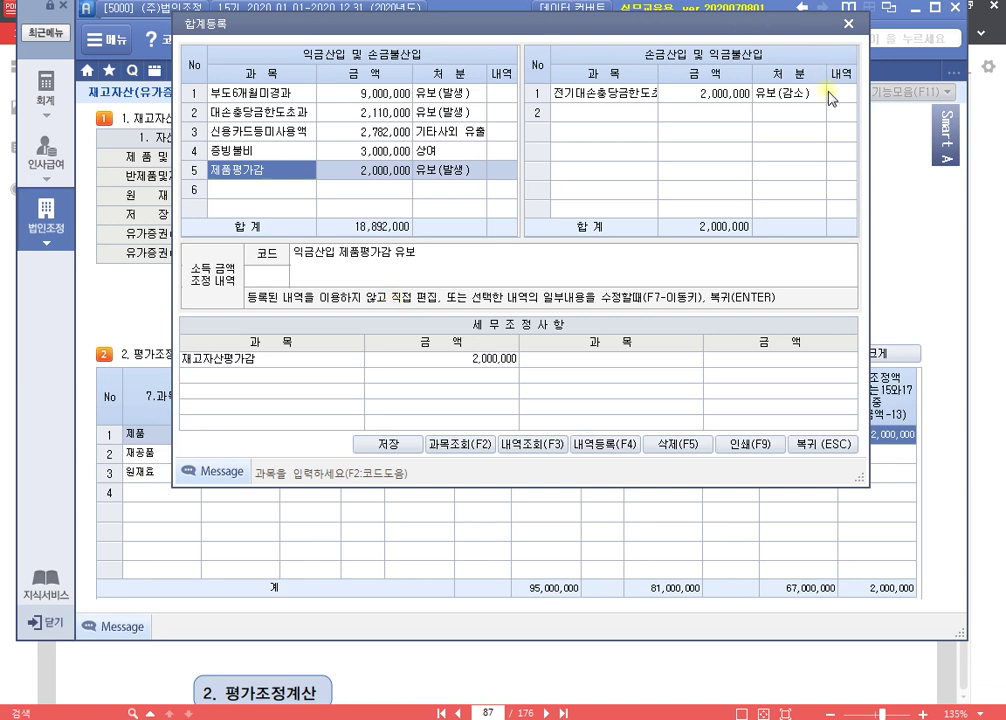
click(849, 29)
- Switch to 알PDF and go to page 473 of the 2020년 master document
click(718, 6)
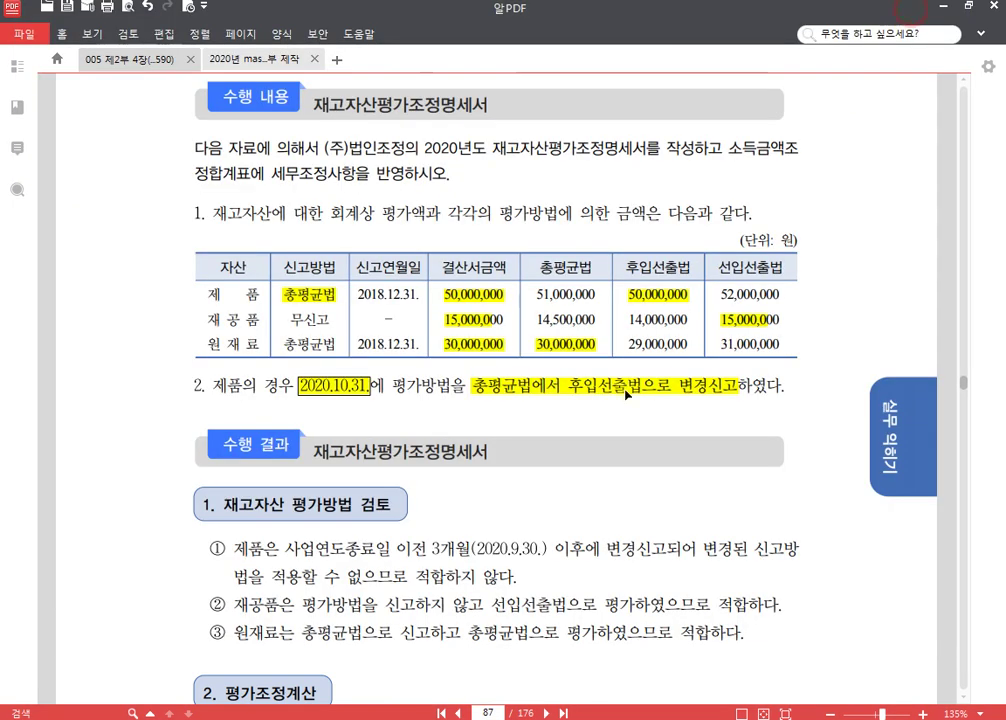
click(212, 58)
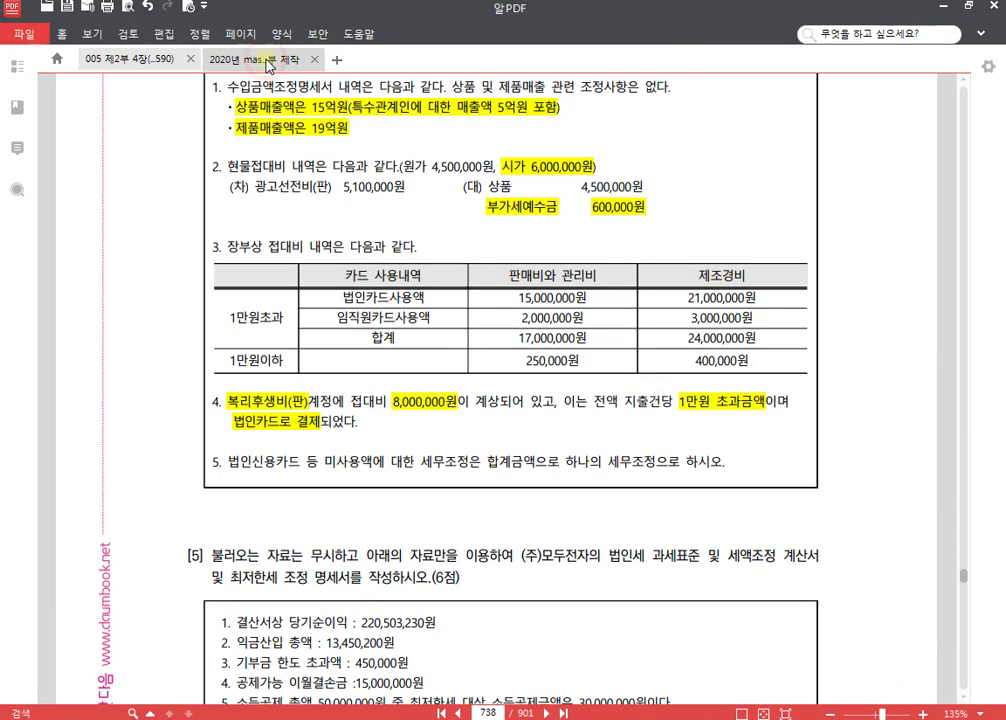
click(500, 712)
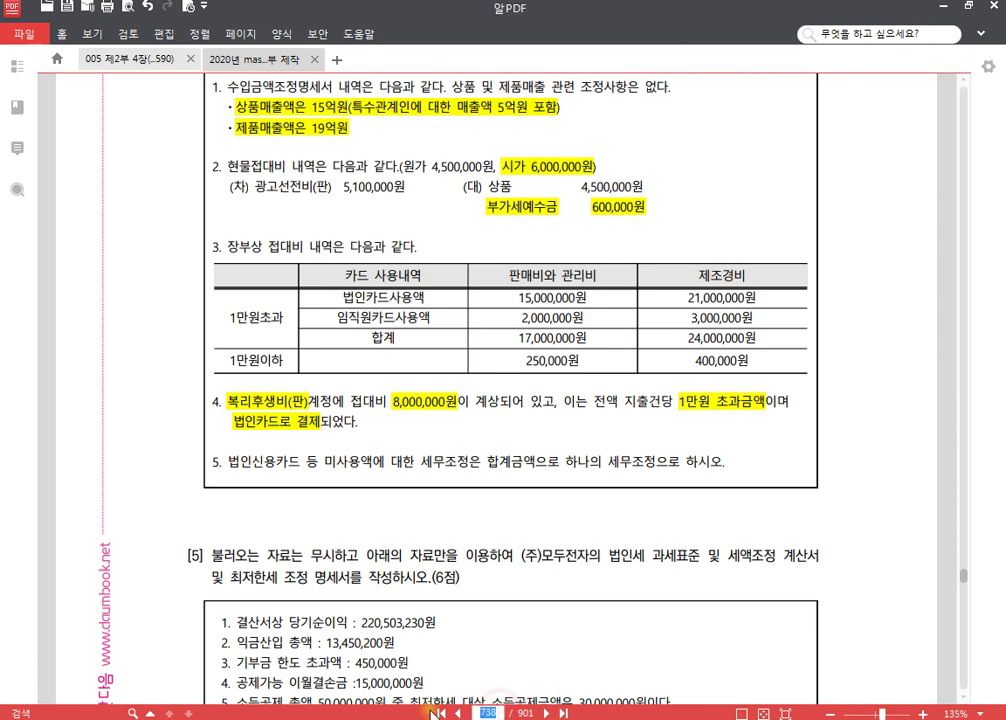
text(473)
key(Return)
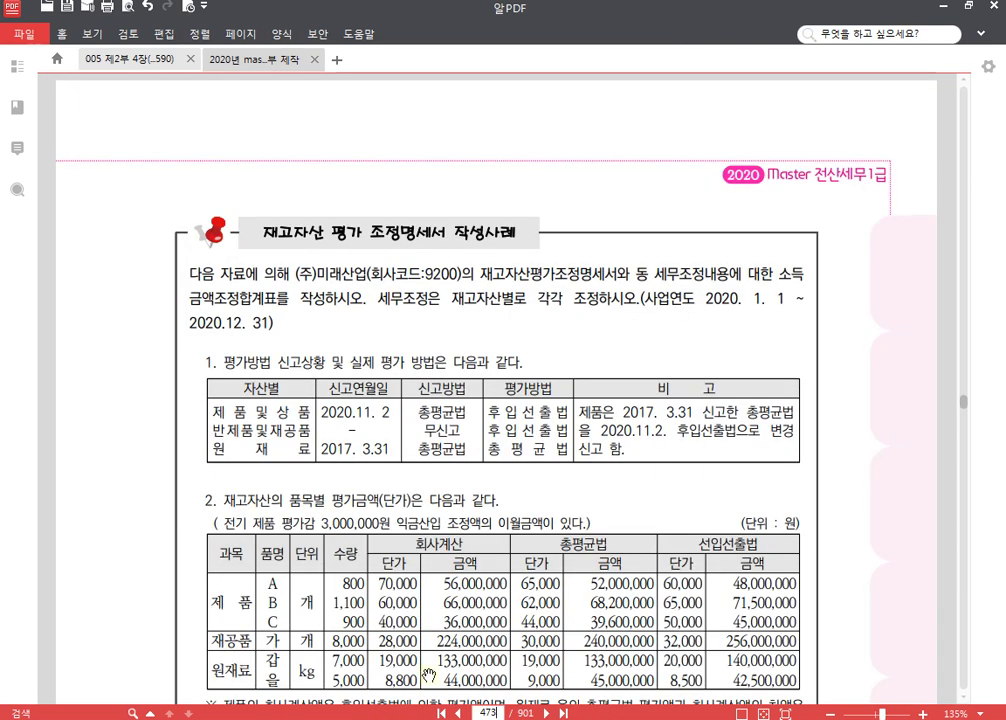
- Switch to KcLep and change the working company to 9200 (주)미래산업
click(402, 718)
click(926, 145)
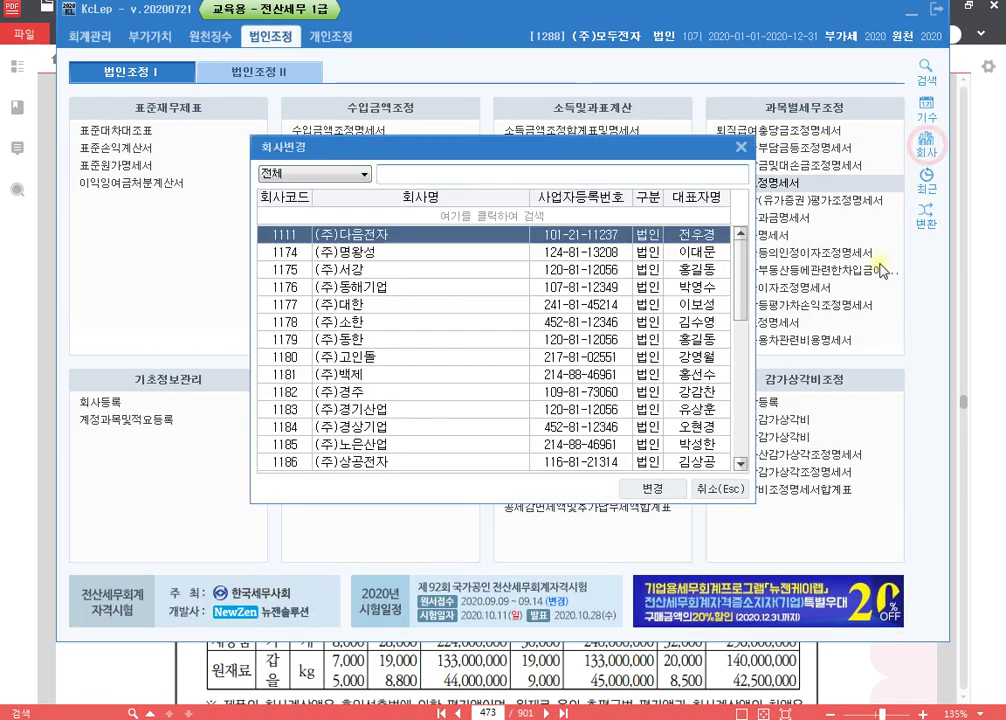
text(920)
key(Return)
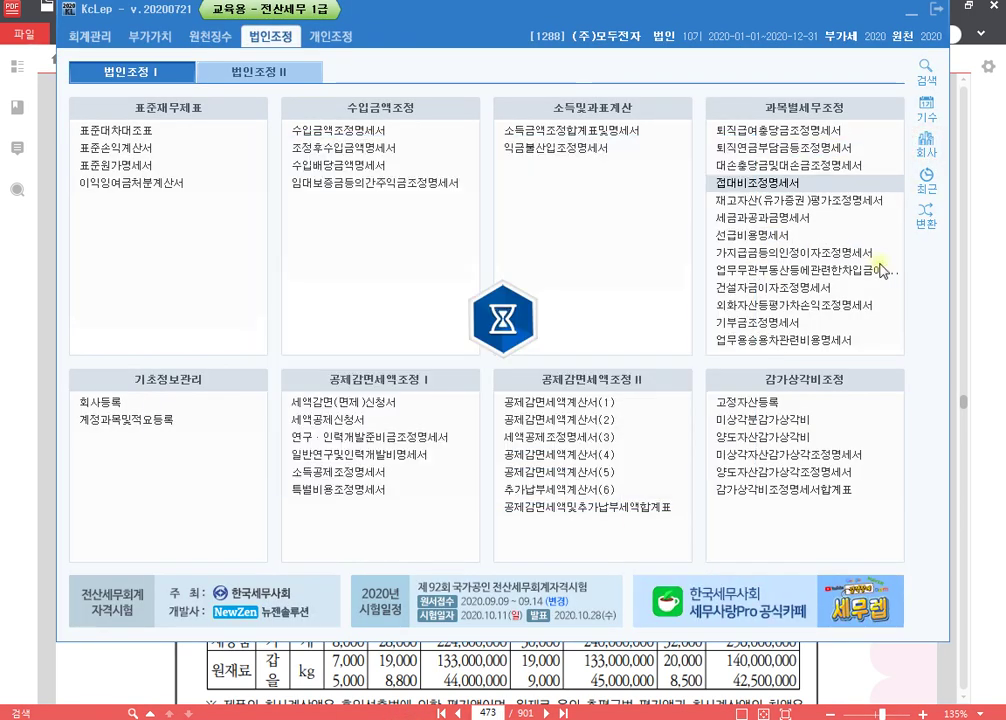
- Switch to 알PDF and review the inventory valuation method table and the filing deadline notes on page 472
click(981, 460)
scroll(660, 460, up, 1)
scroll(662, 460, up, 6)
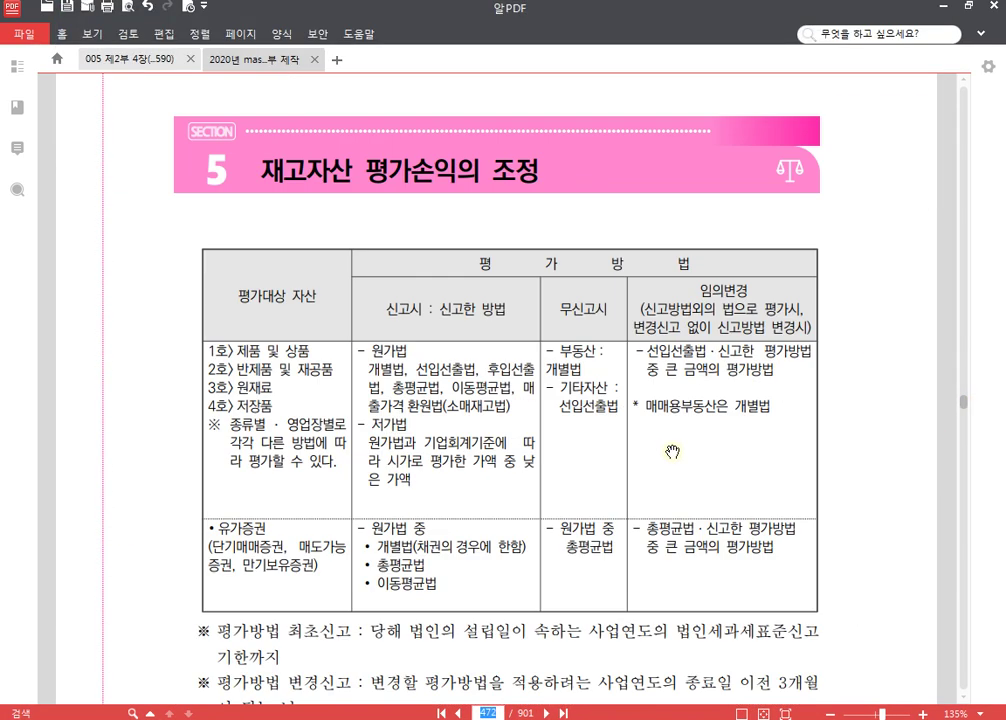
scroll(668, 458, down, 2)
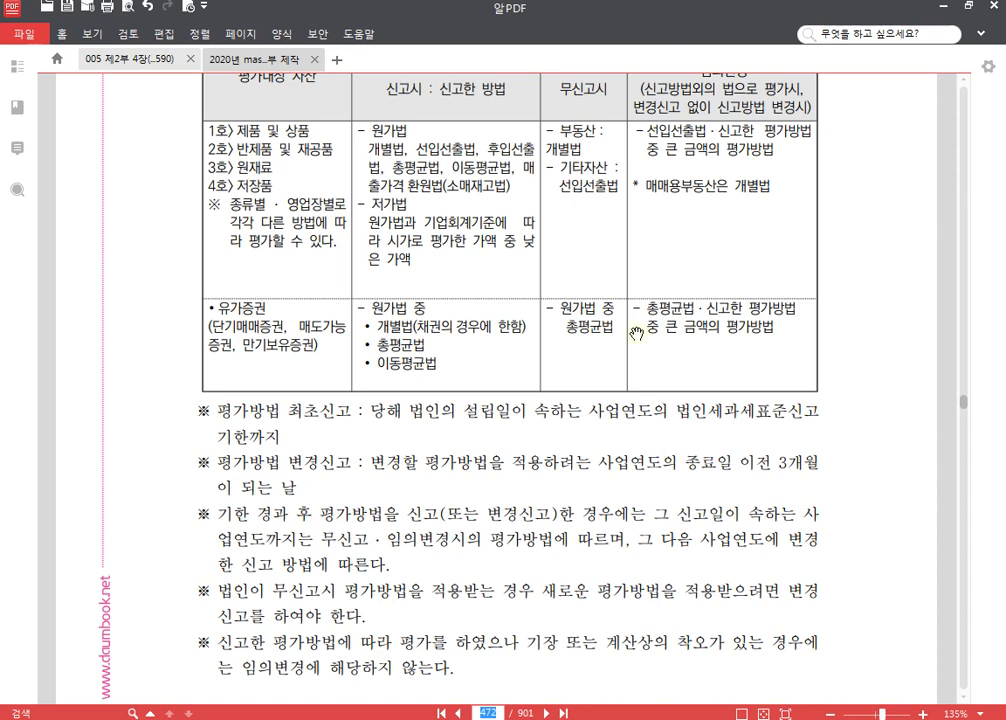
drag(569, 235, 577, 294)
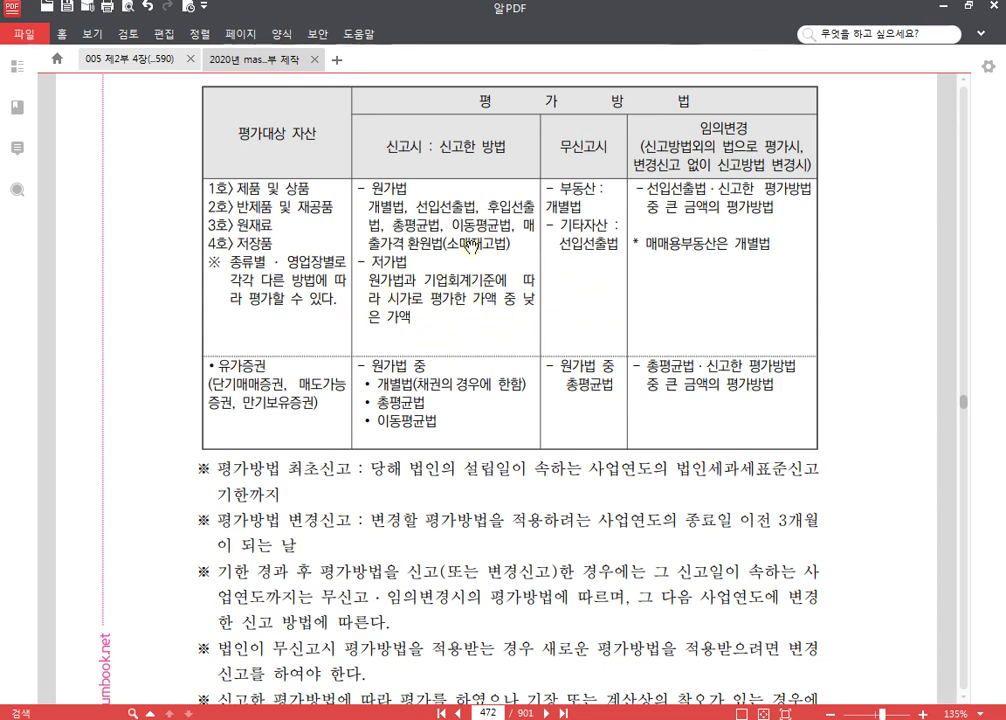
drag(594, 296, 602, 343)
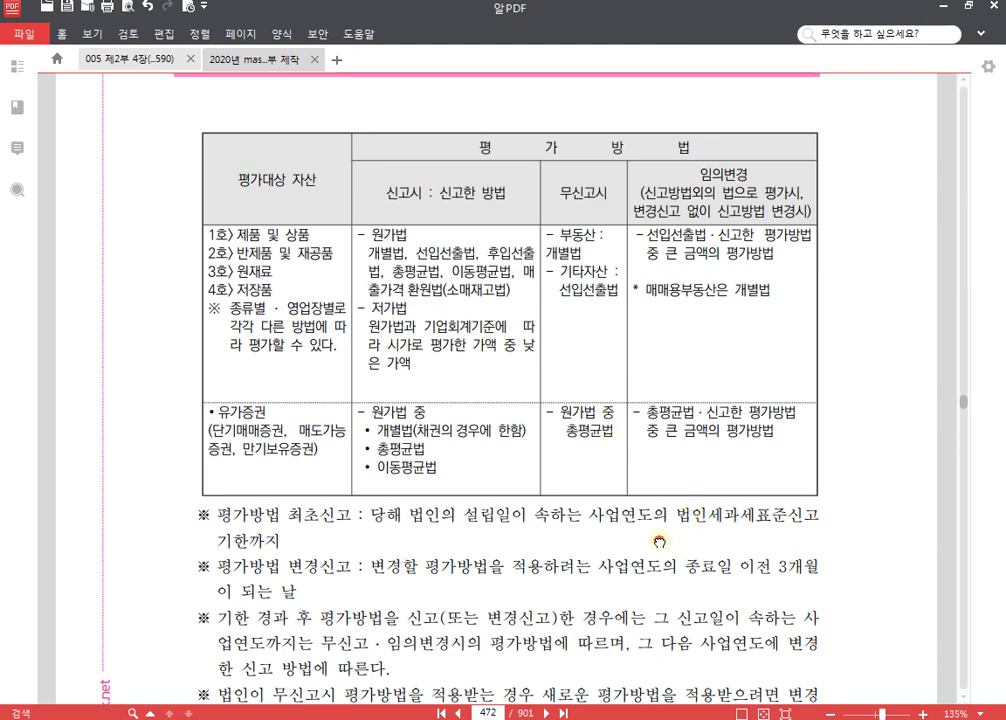
scroll(517, 425, down, 3)
scroll(529, 389, down, 2)
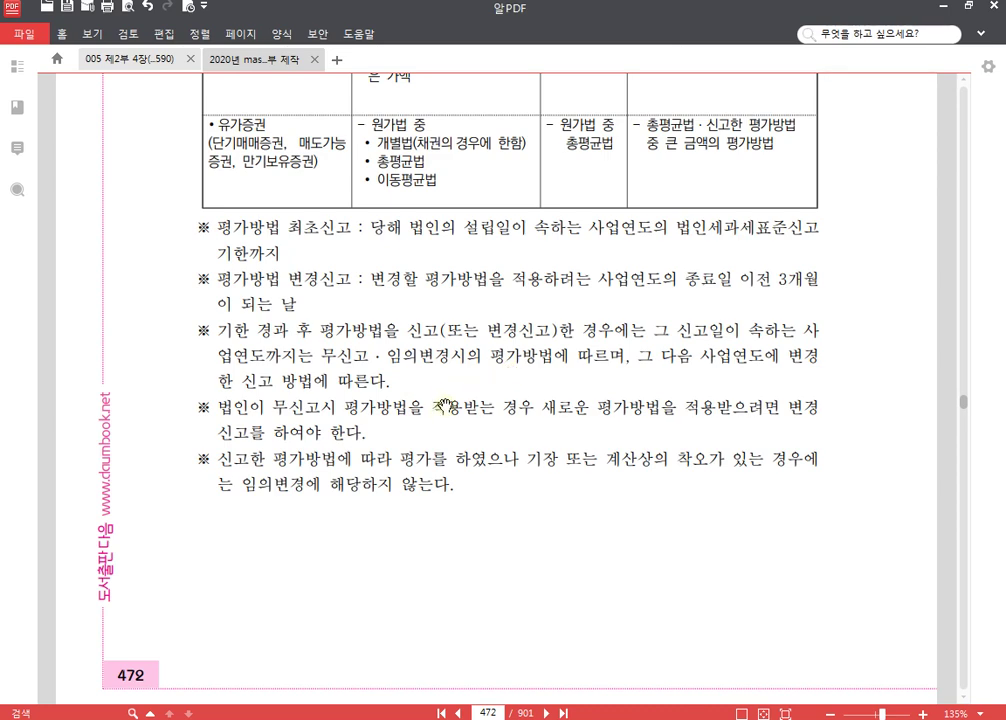
scroll(445, 380, down, 1)
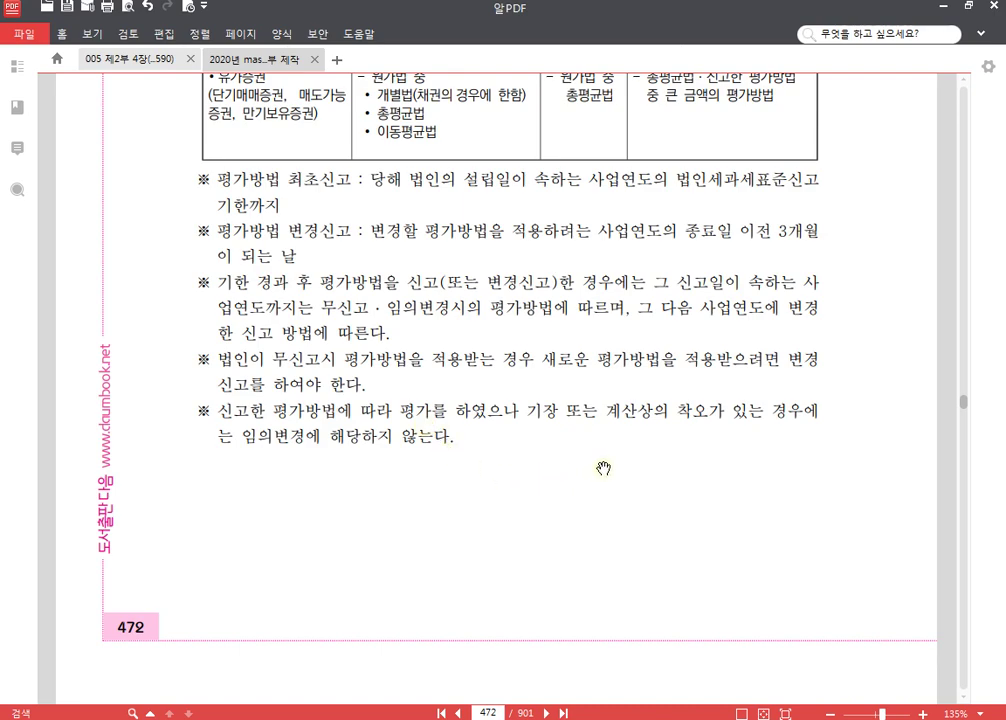
- Review the 재고자산 평가 조정명세서 작성사례 on page 473, with its valuation method and item amount tables
drag(593, 552, 595, 388)
drag(608, 512, 639, 296)
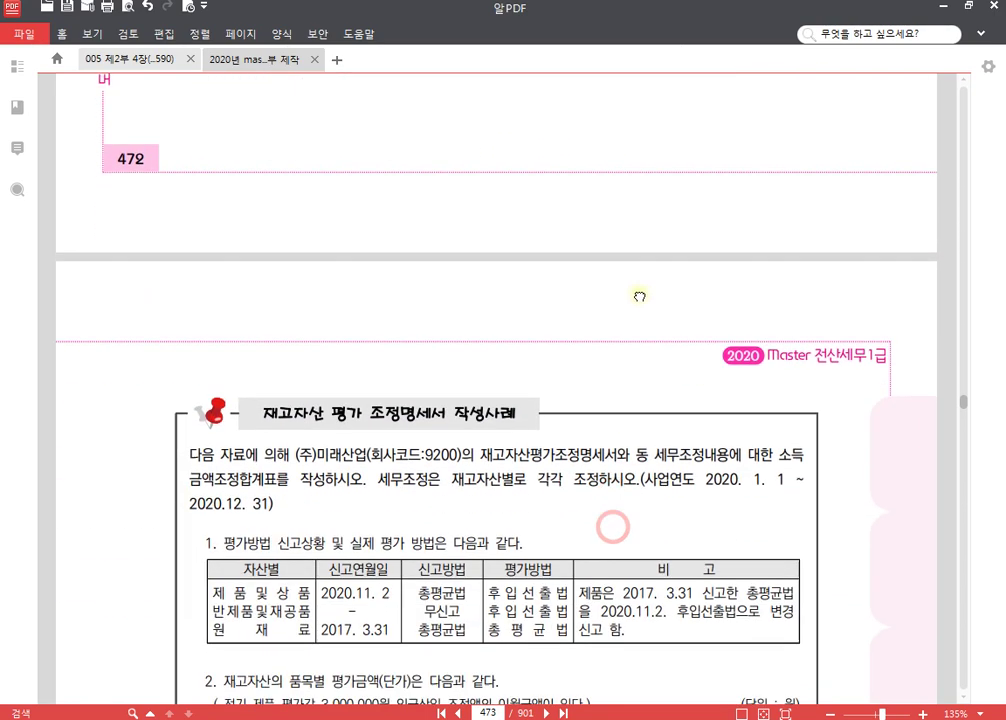
drag(605, 566, 598, 262)
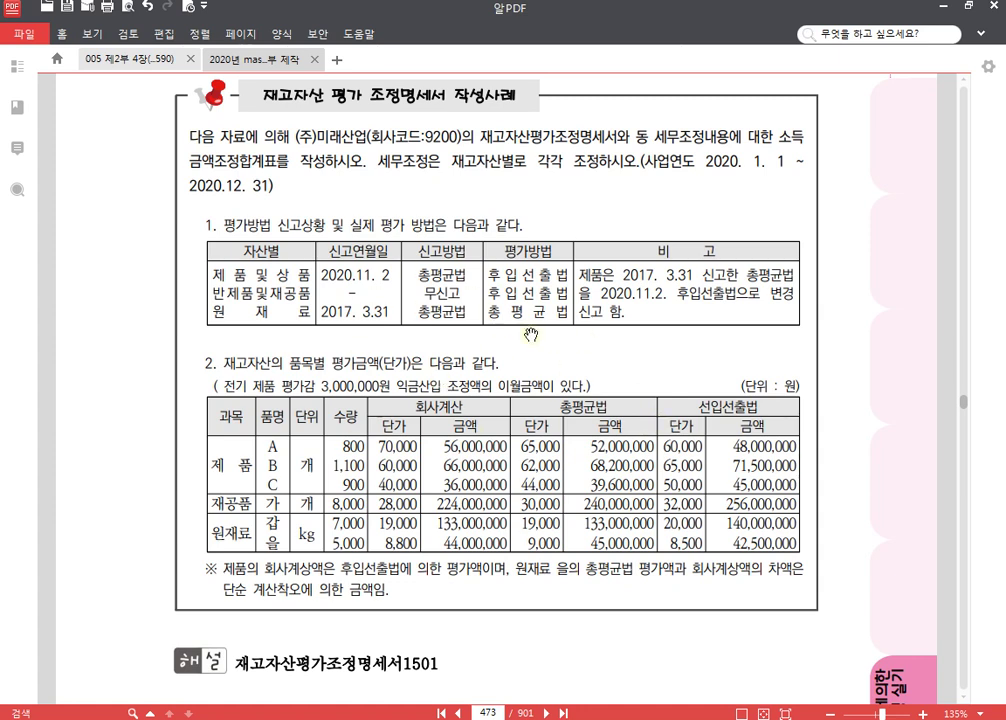
scroll(401, 272, down, 1)
- Switch to KcLep, open the 재고자산(유가증권)평가조정명세서 form and widen its window
key(alt+Tab)
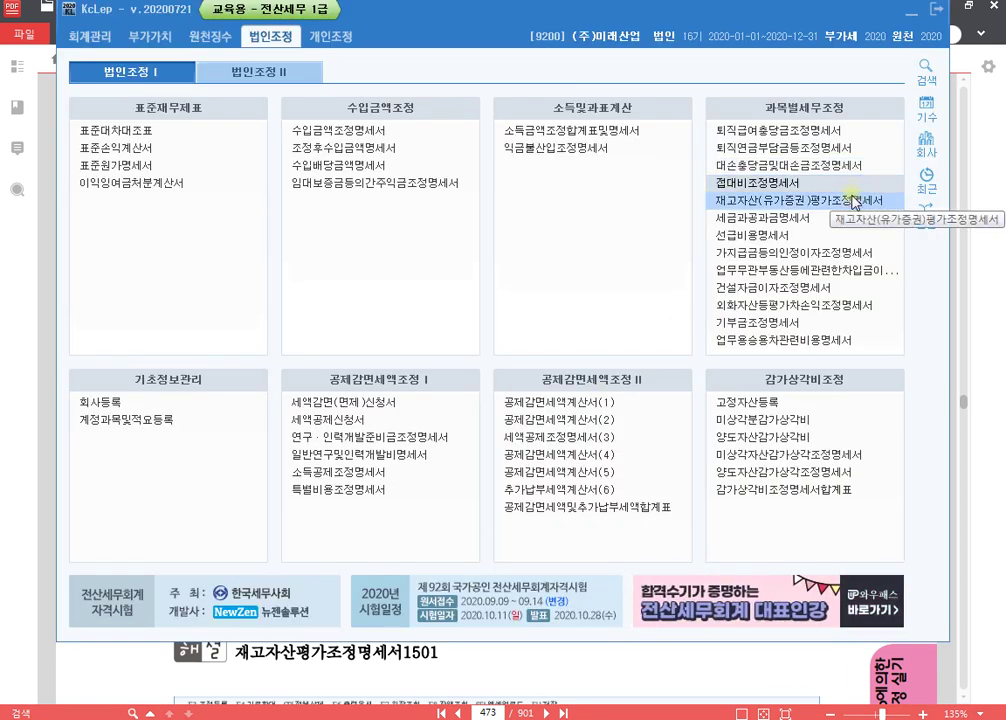
click(813, 205)
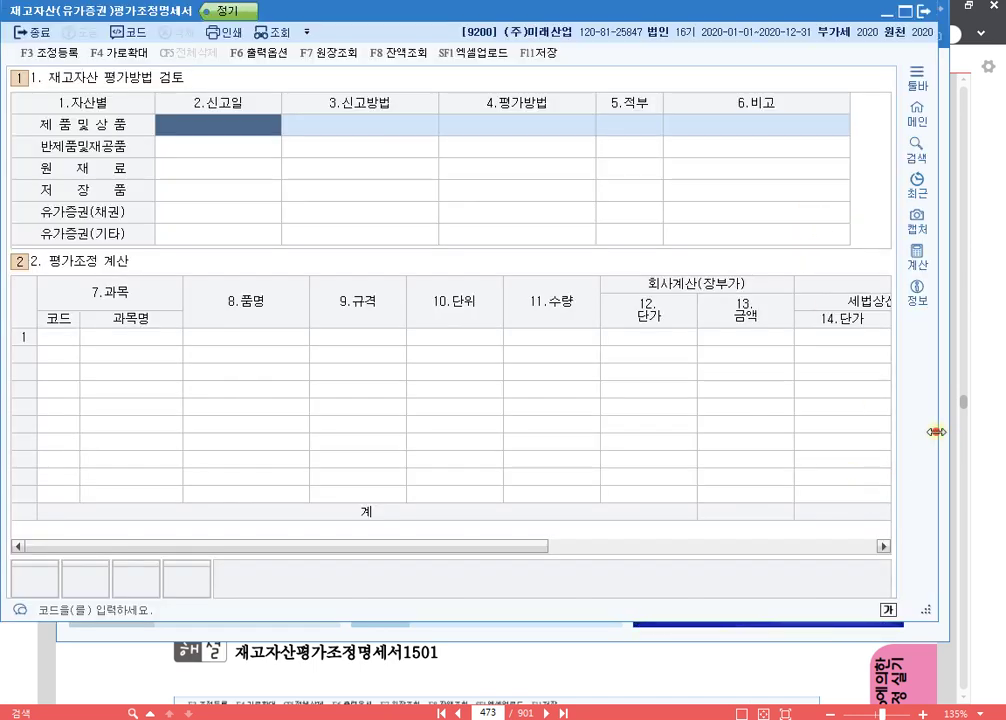
drag(938, 428, 973, 428)
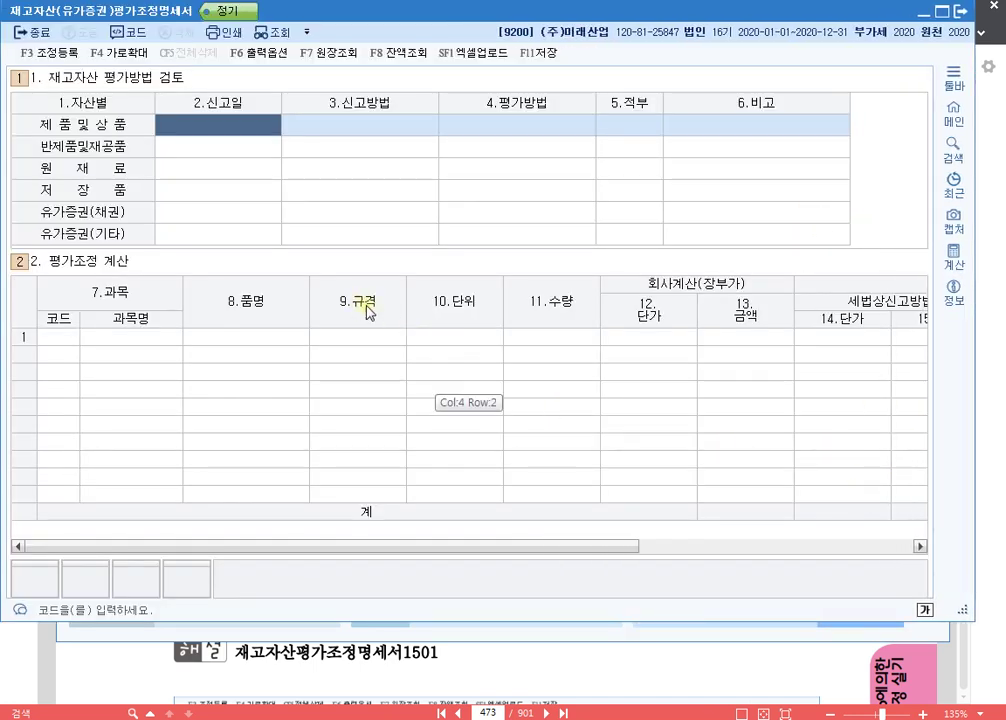
- Narrow the 규격, 품명 and 수량 columns of the 평가조정 계산 table
drag(402, 306, 381, 307)
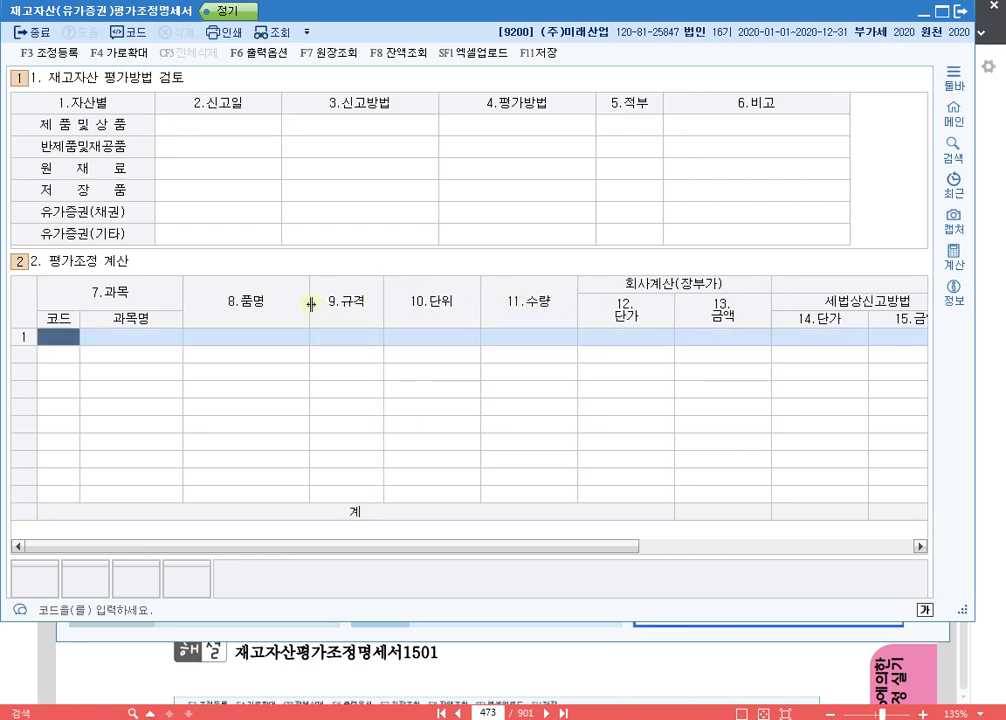
drag(309, 303, 269, 308)
drag(538, 310, 511, 314)
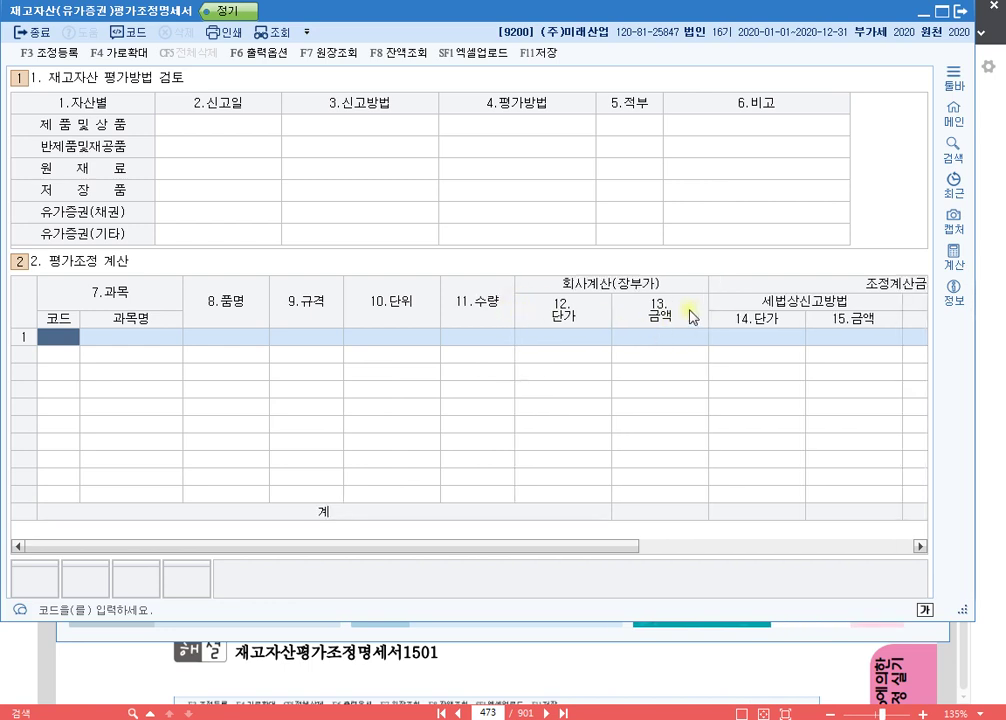
- Examine the 신고일, 신고방법, 평가방법 and 적부 fields and their options in the 재고자산 평가방법 검토 section
click(242, 126)
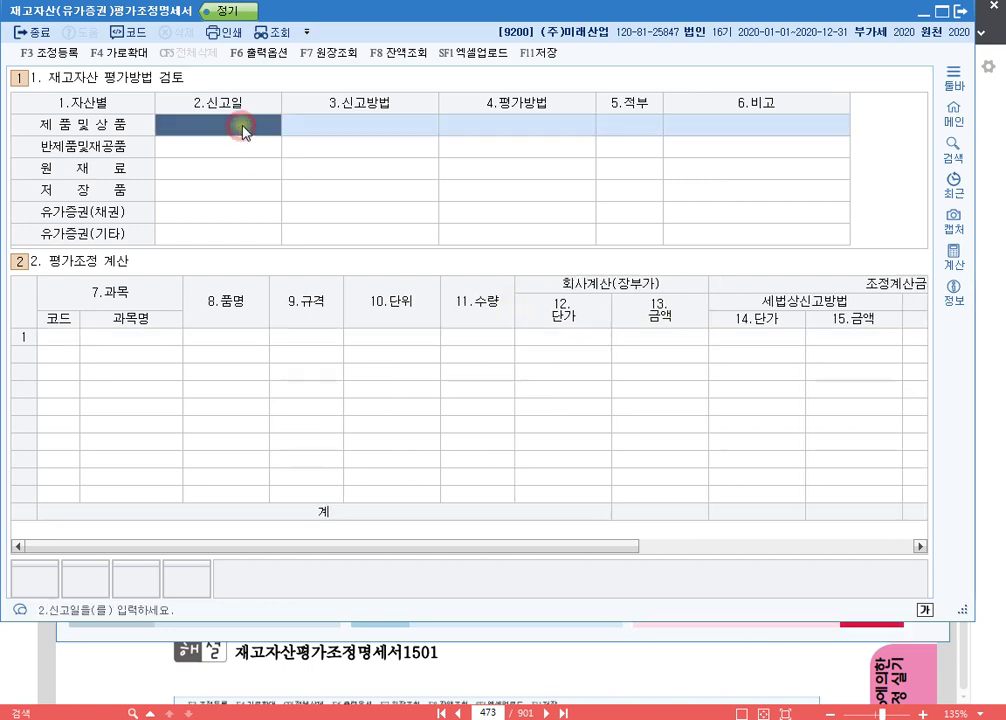
click(220, 142)
click(220, 126)
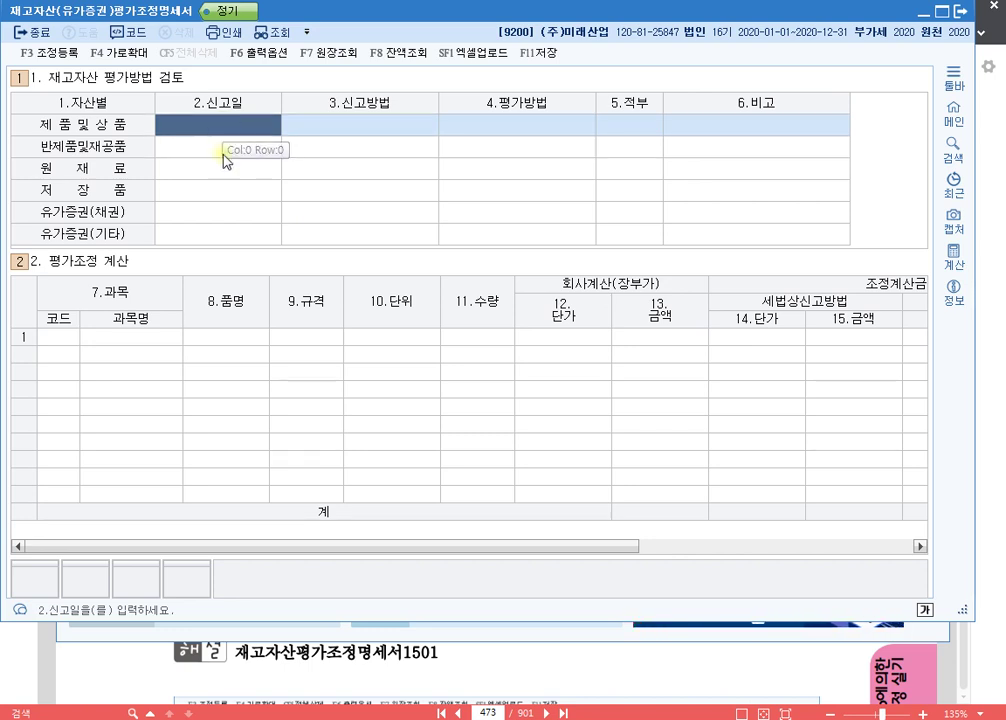
click(224, 189)
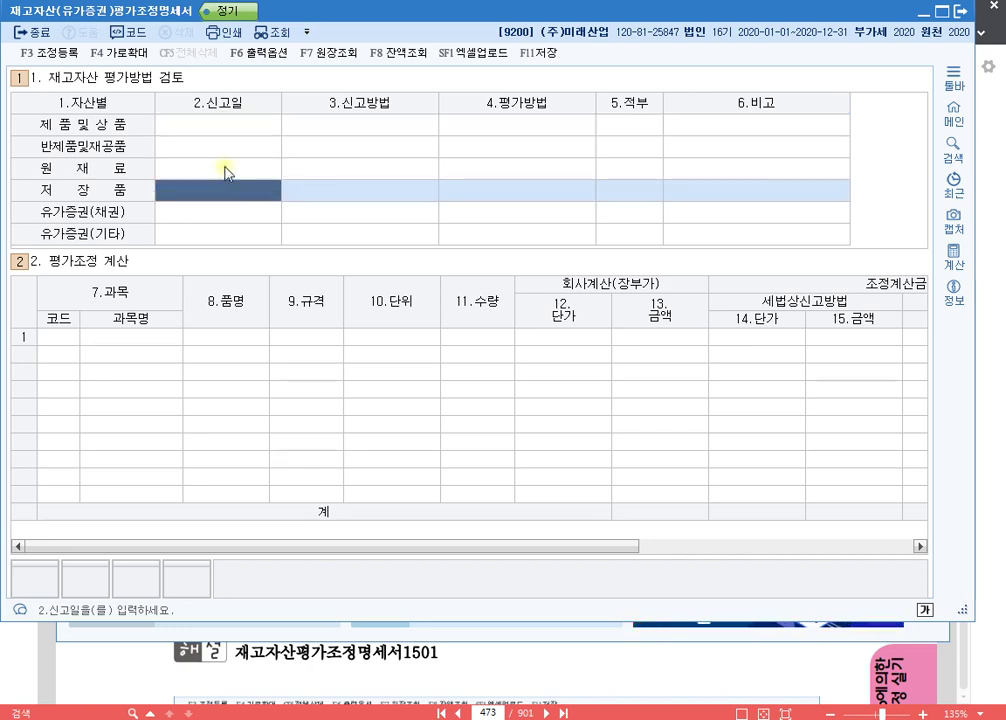
click(225, 146)
click(230, 126)
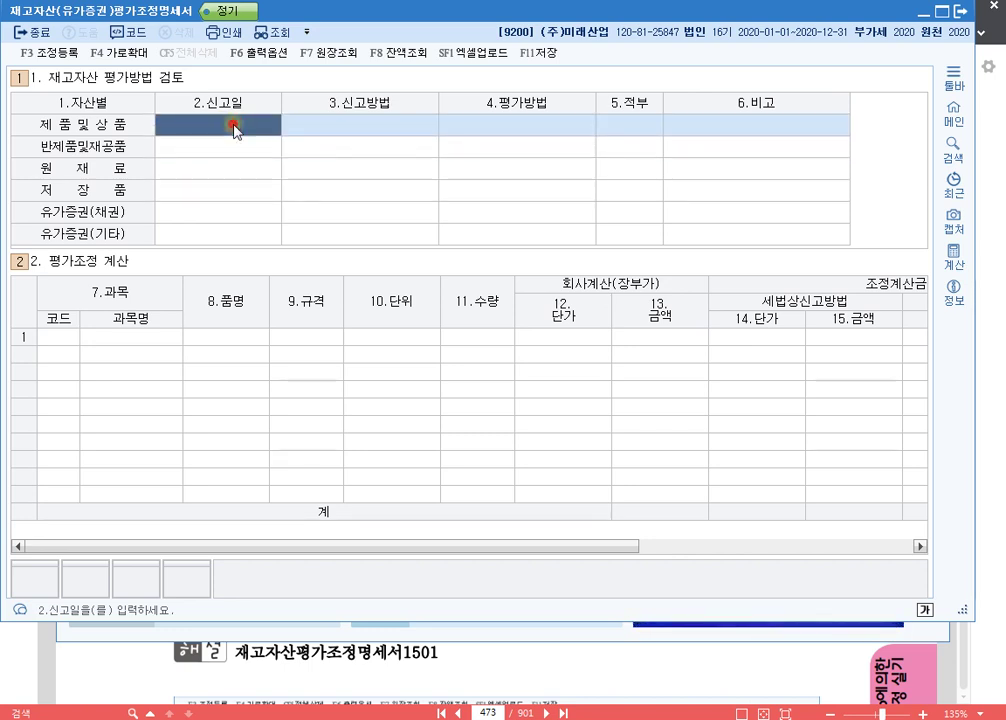
click(381, 131)
click(382, 148)
click(382, 168)
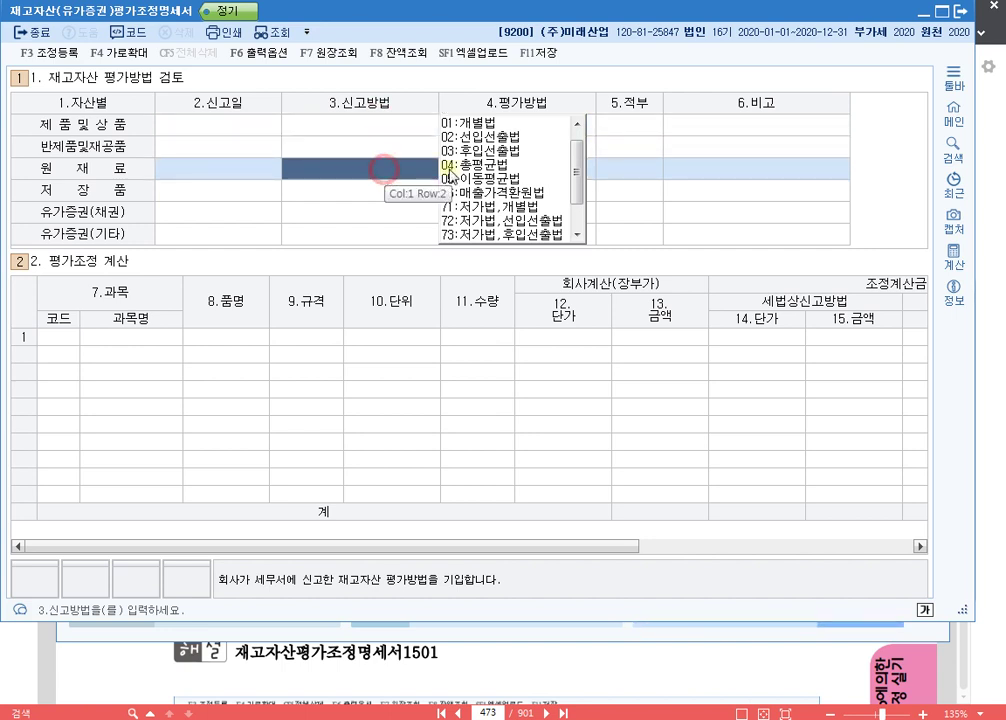
key(Right)
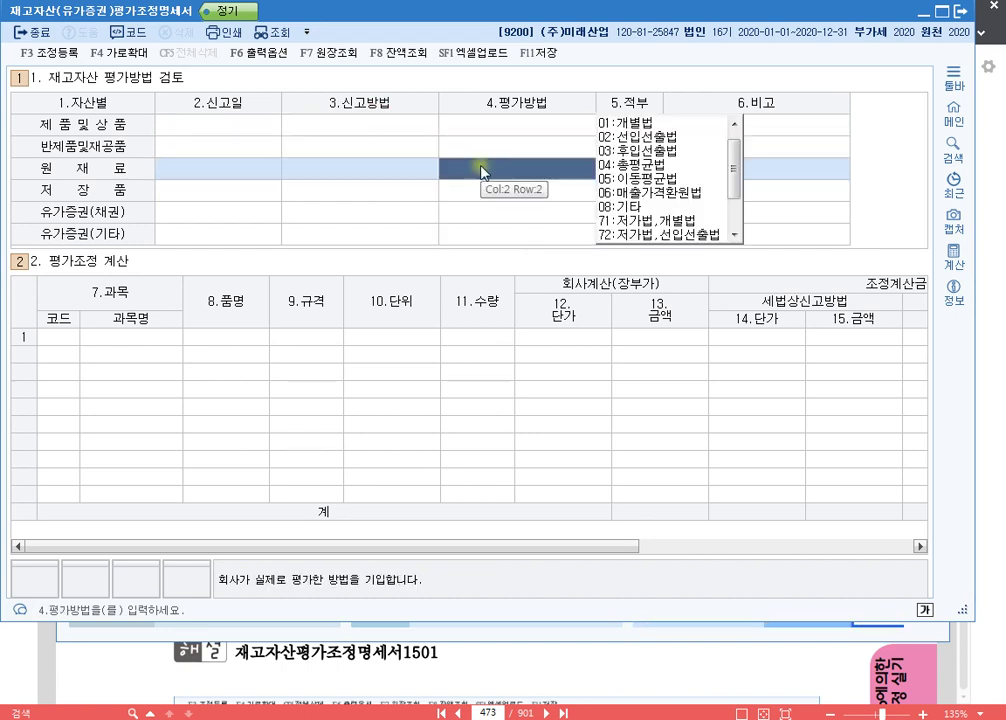
key(Up)
key(Right)
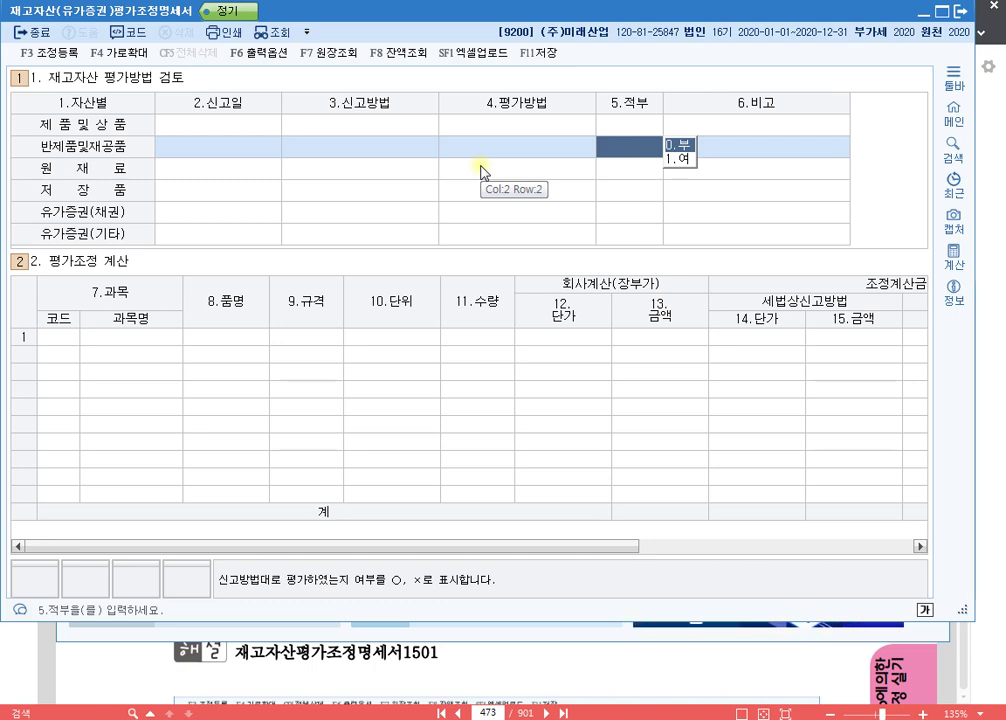
- Examine the 평가조정 계산 columns from 과목 and 회사계산 through the 조정계산금액 and 조정액
click(78, 341)
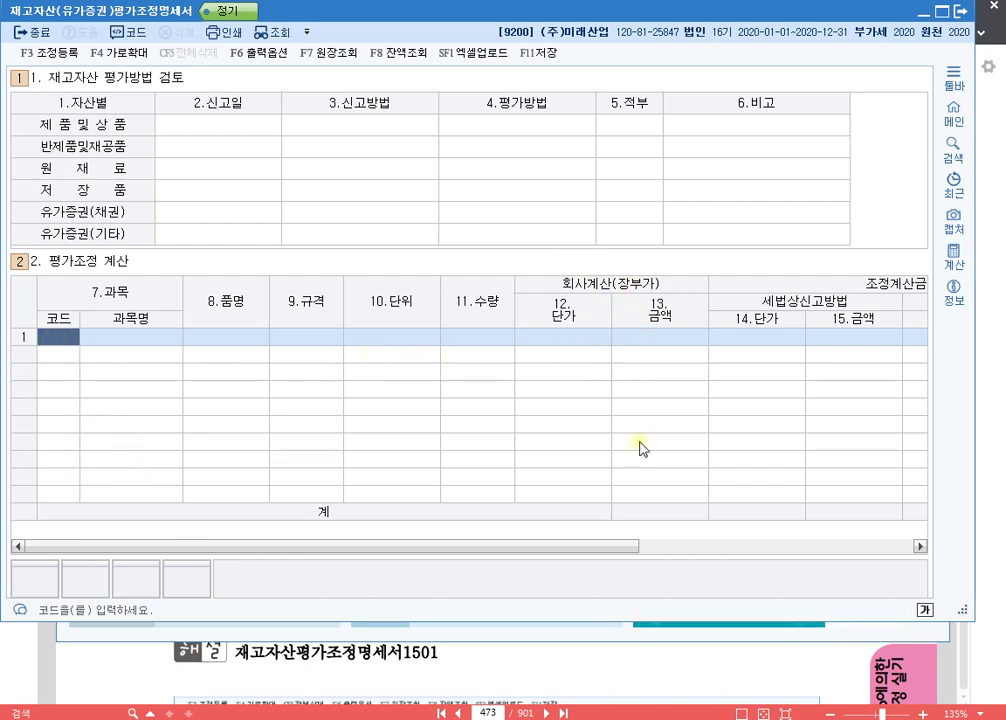
drag(611, 546, 732, 546)
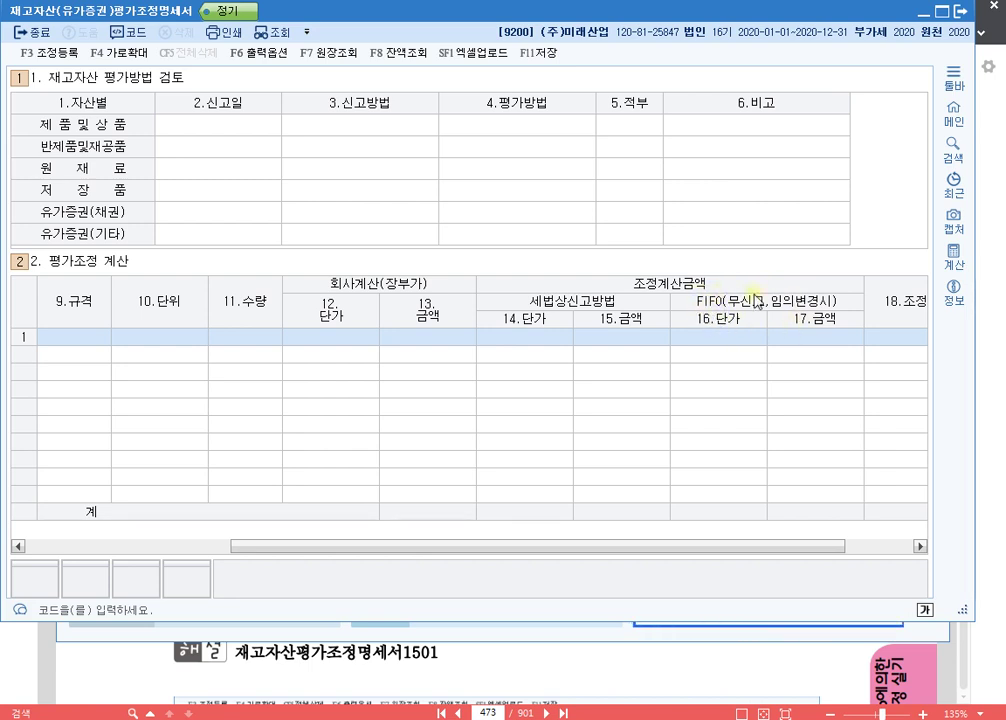
drag(763, 545, 790, 550)
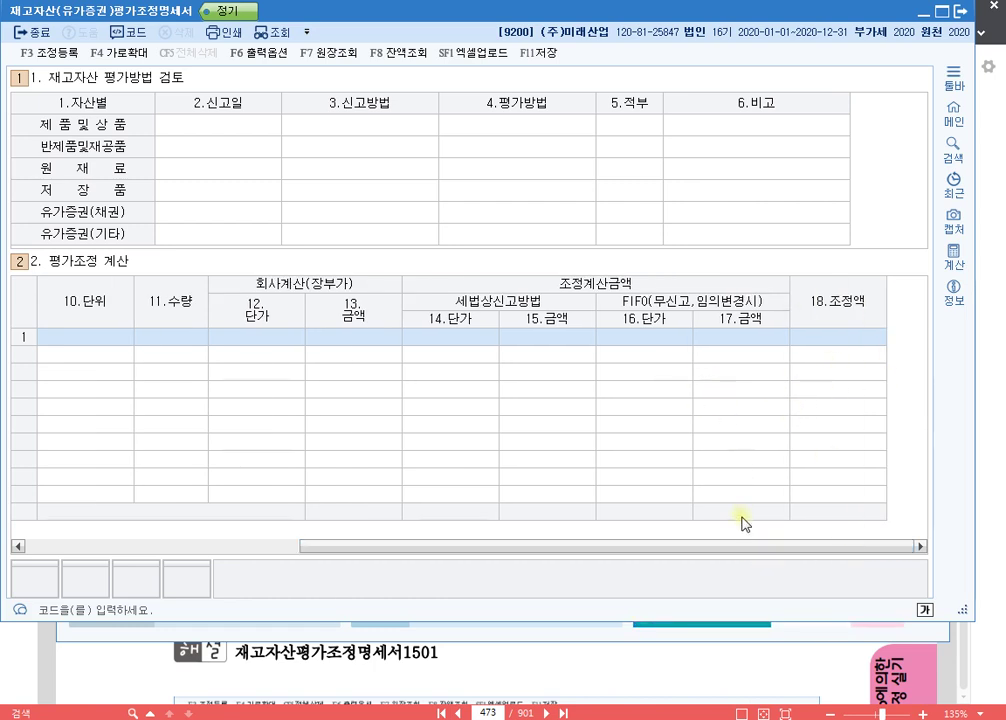
drag(728, 548, 404, 548)
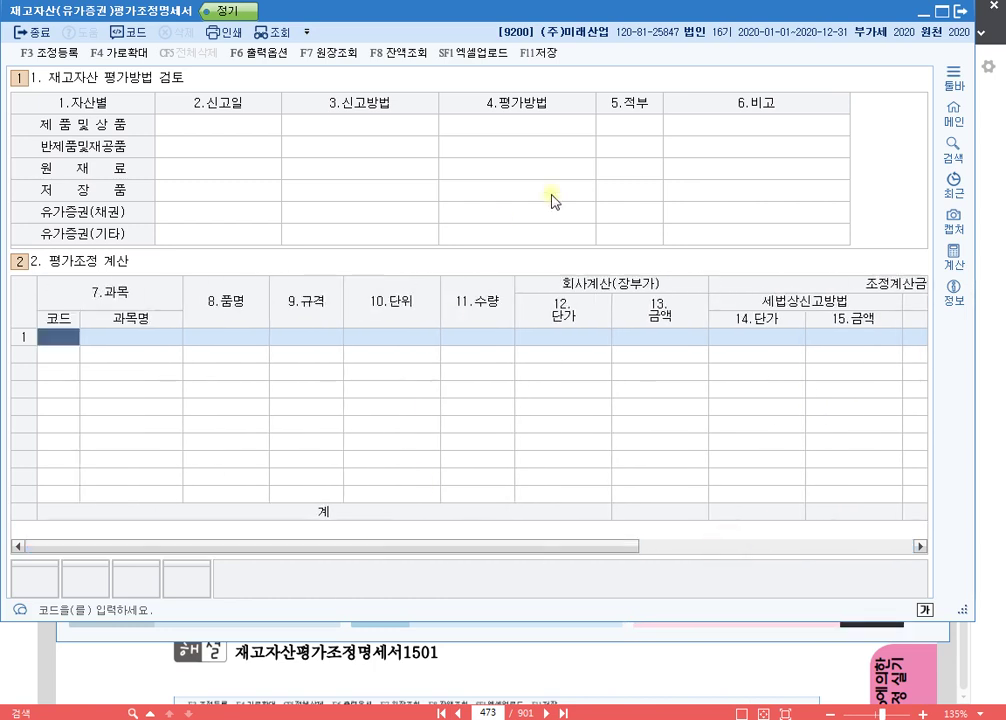
- Switch to 알PDF and underline the 신고연월일 2020.11. 2 of 제품 및 상품 in the example's valuation method table
click(245, 131)
click(521, 655)
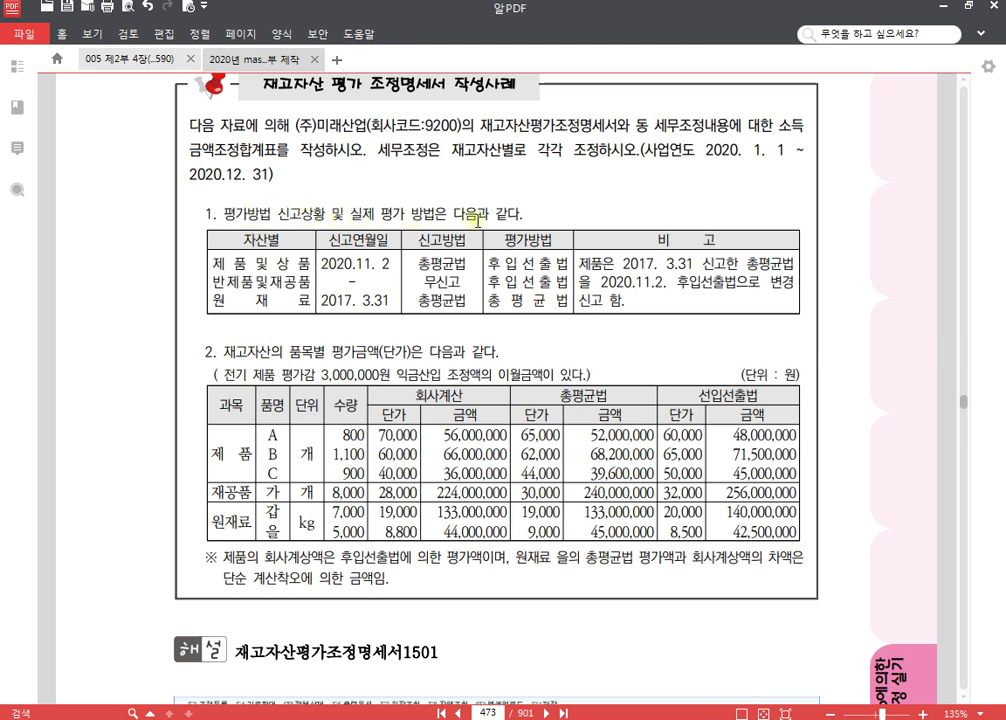
drag(387, 265, 319, 265)
click(360, 239)
- Underline 2020.11.2. 후입선출법으로 변경 신고 in the 비고 column
mouse_move(603, 282)
mouse_down()
mouse_move(735, 283)
mouse_move(601, 300)
mouse_up()
click(638, 280)
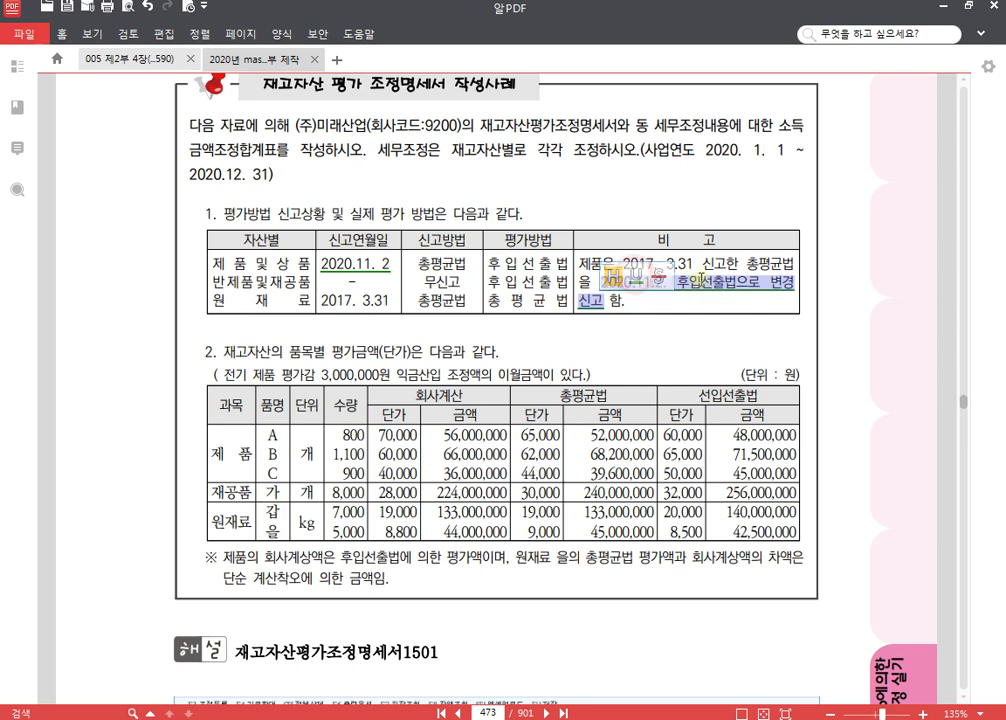
click(709, 267)
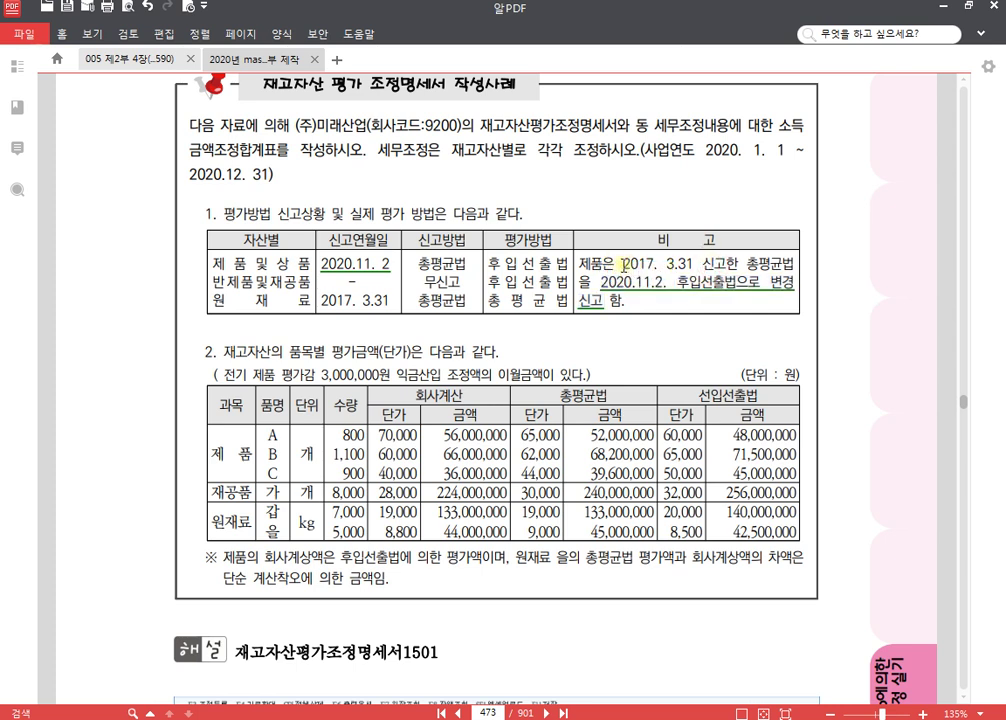
- Highlight 2017. 3.31 and 총평균법 in the 비고 column
drag(623, 265, 693, 266)
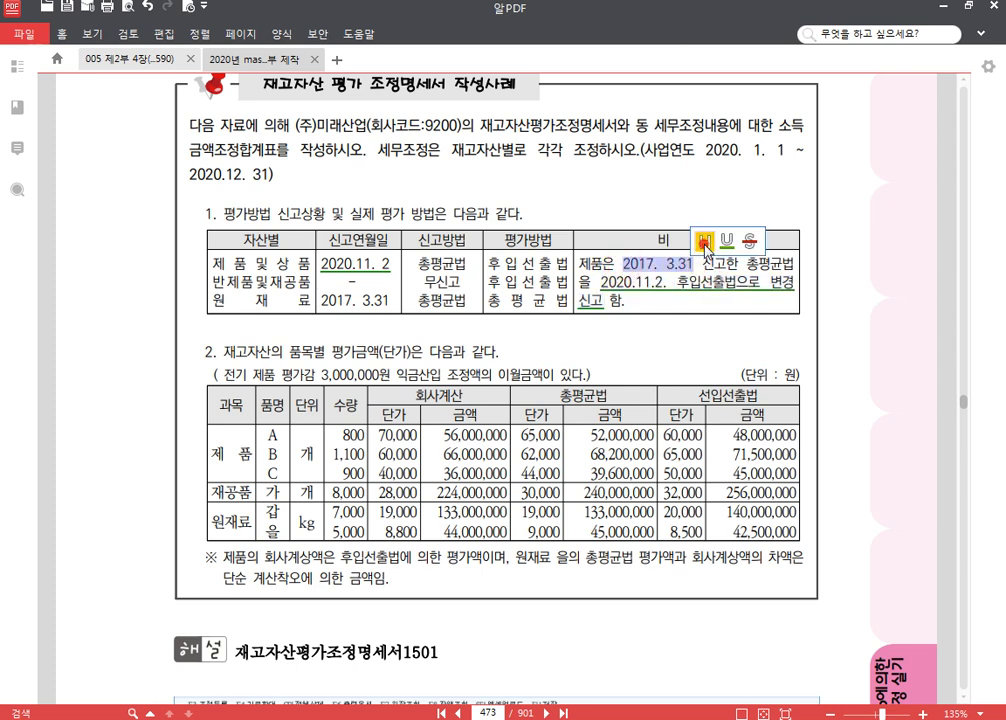
click(705, 245)
drag(745, 265, 789, 266)
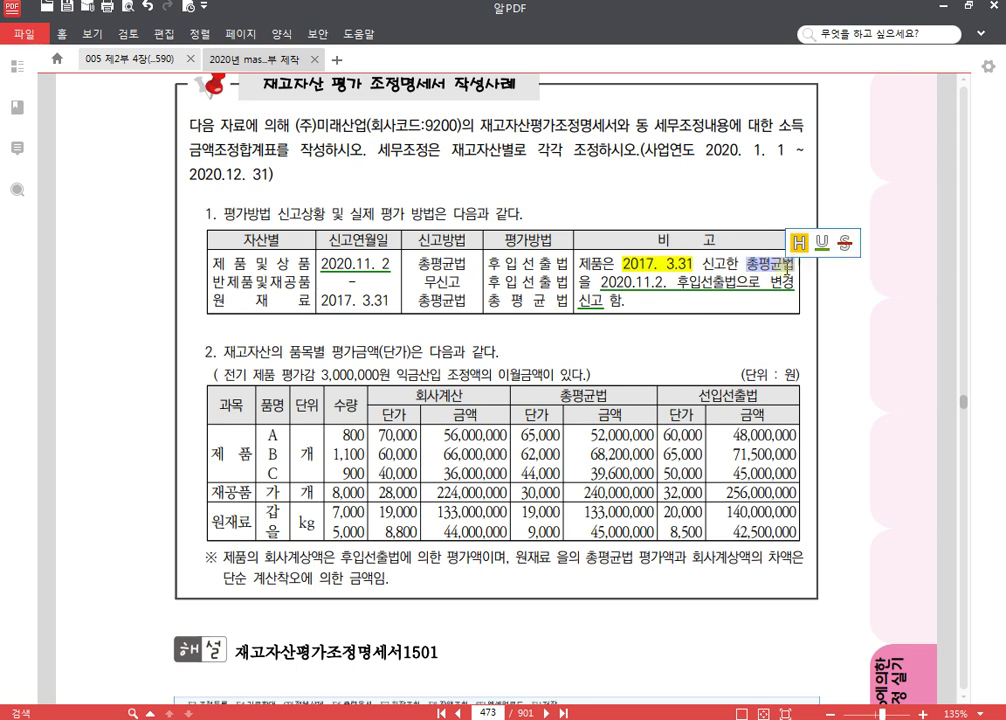
click(799, 243)
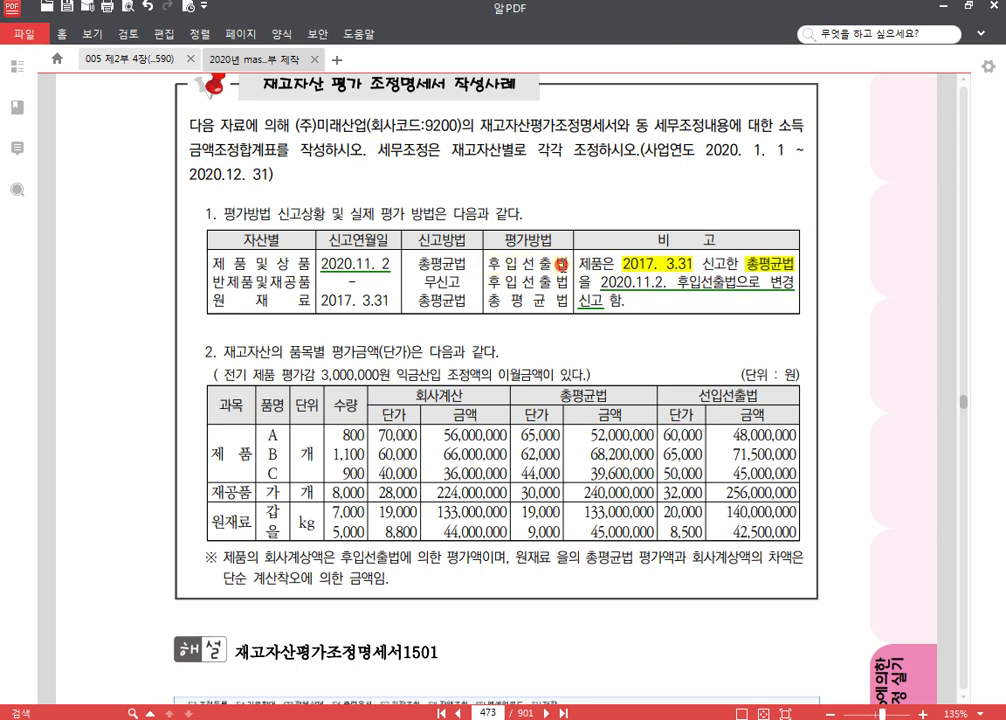
- Highlight the 평가방법 entries 후입선출법 of both 제품 및 상품 and 반제품및재공품 in the valuation method table
drag(562, 264, 491, 264)
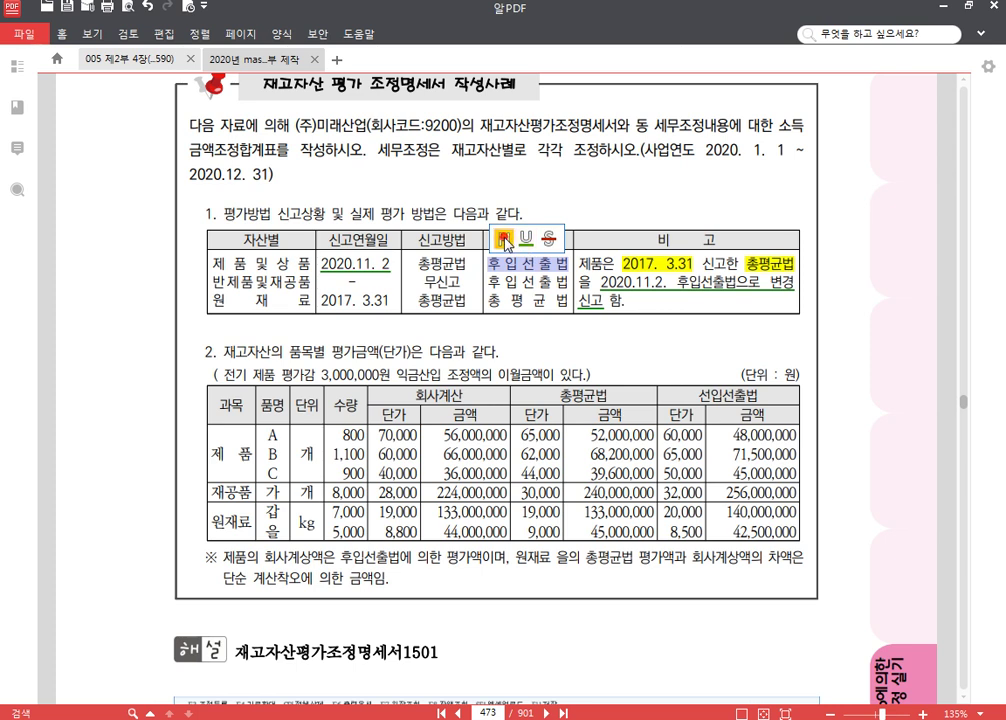
click(513, 239)
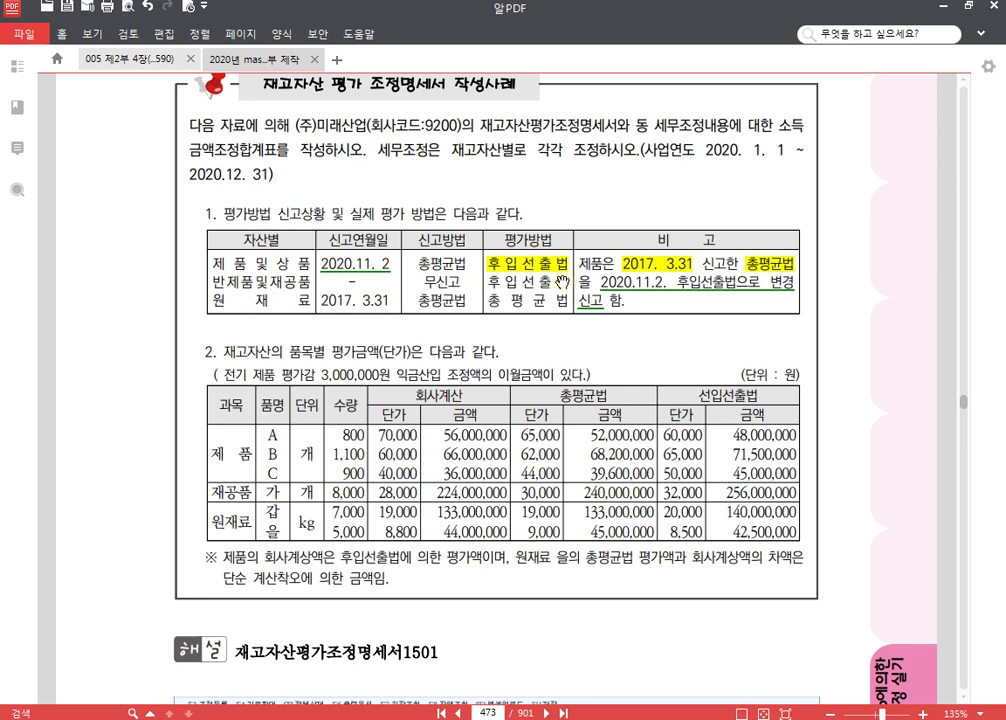
drag(560, 283, 488, 283)
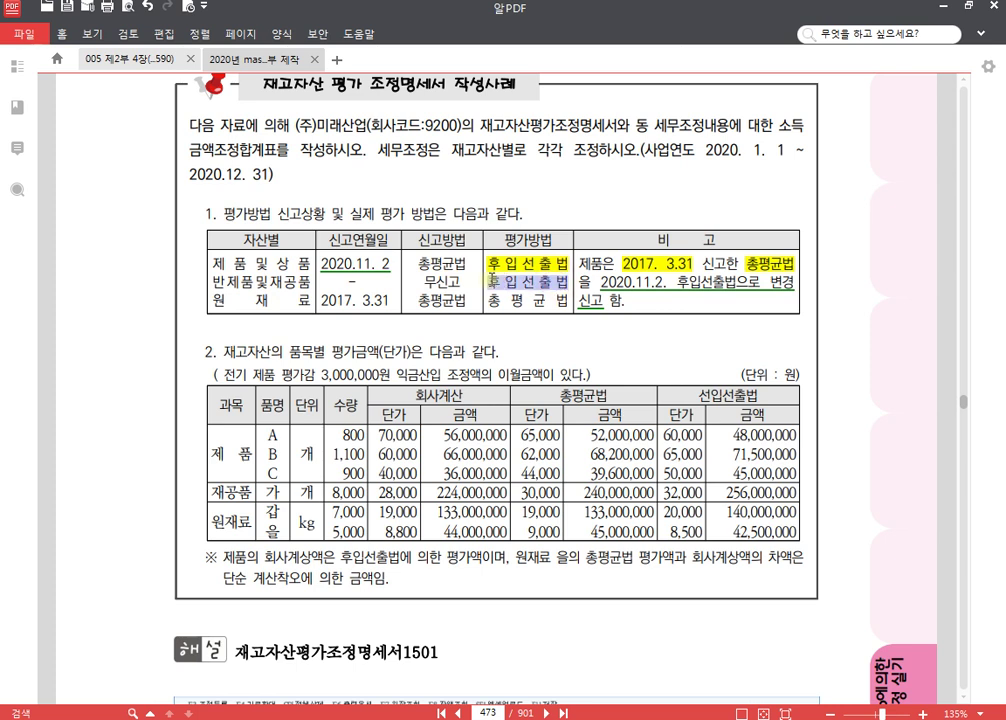
click(509, 257)
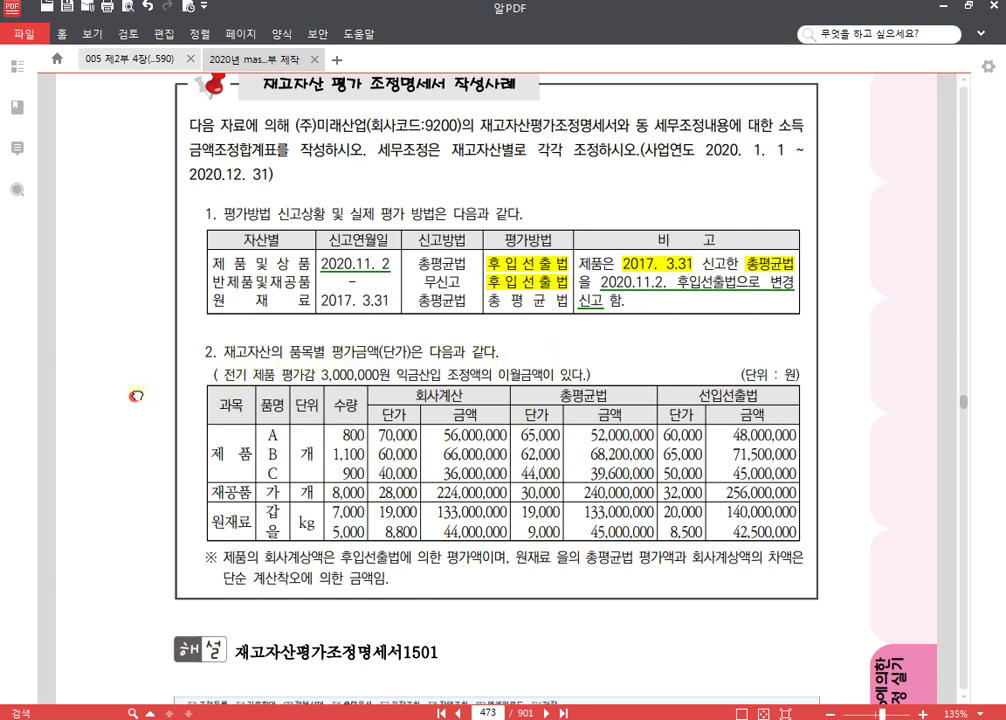
- Highlight the sentence 전기 제품 평가감 3,000,000원 익금산입 조정액의 이월금액이 있다. above the item valuation table
scroll(110, 310, down, 1)
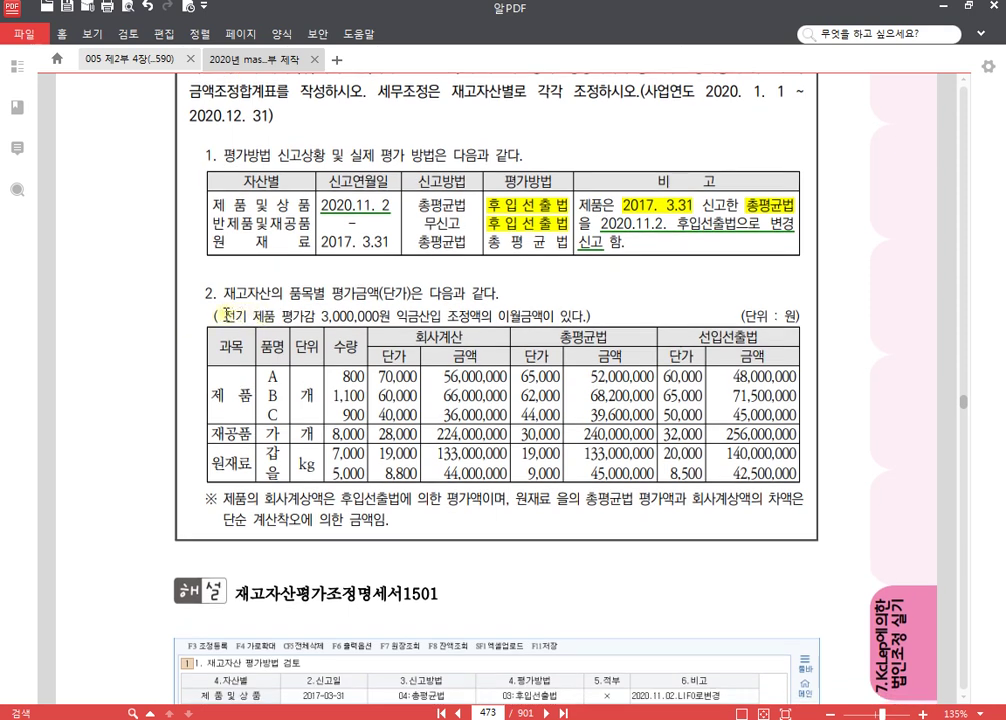
drag(226, 315, 590, 316)
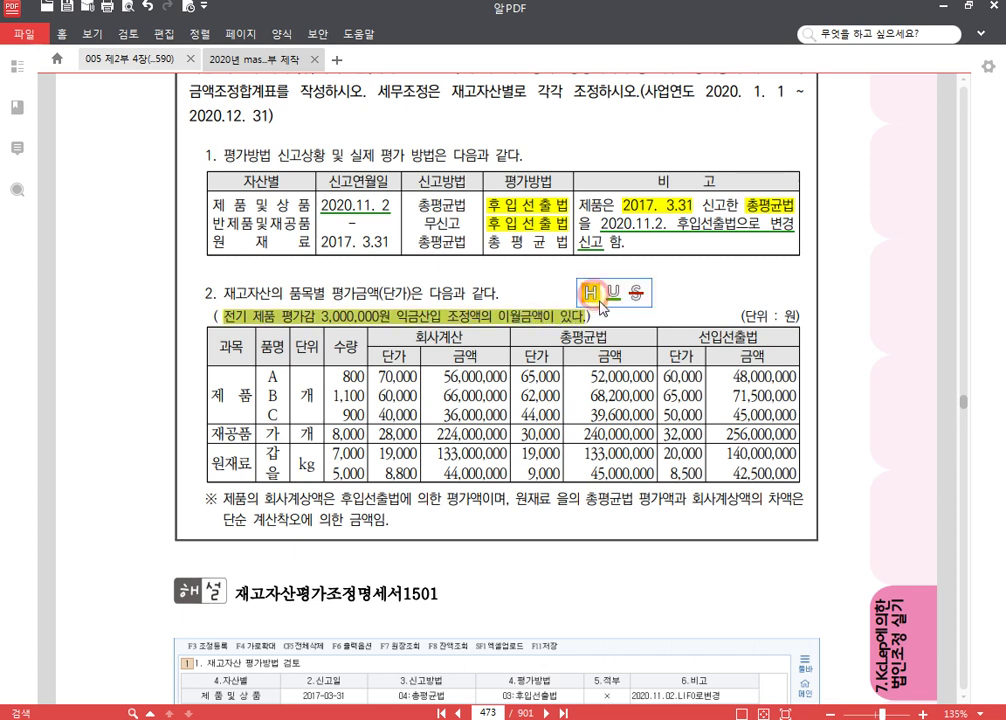
click(600, 290)
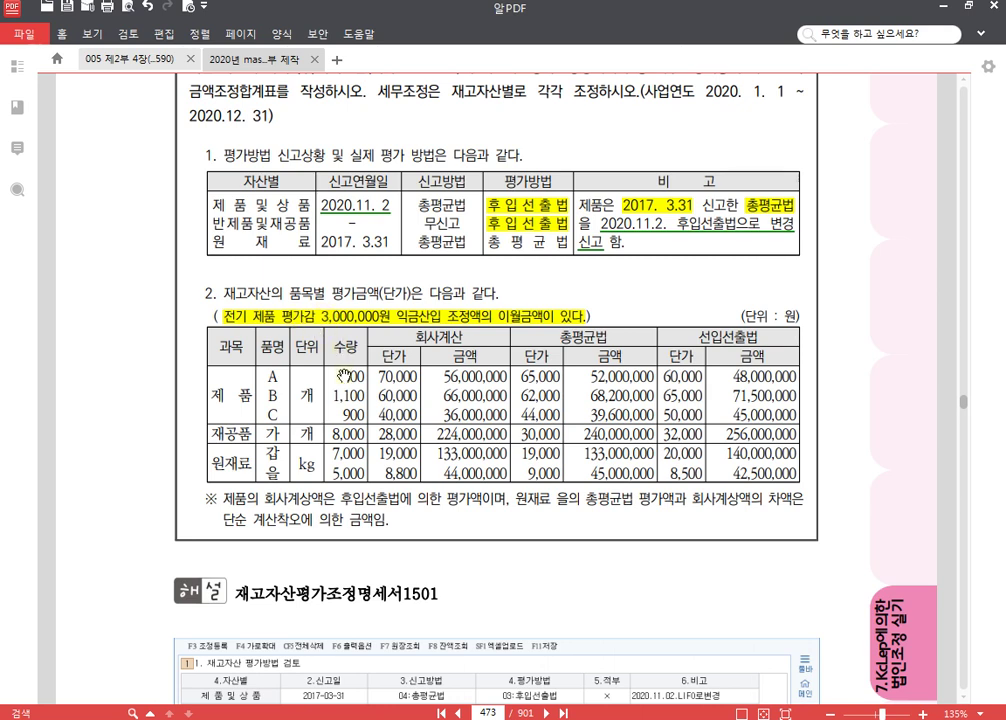
- Underline 단순 계산착오 in the note below the item valuation table
scroll(402, 425, down, 1)
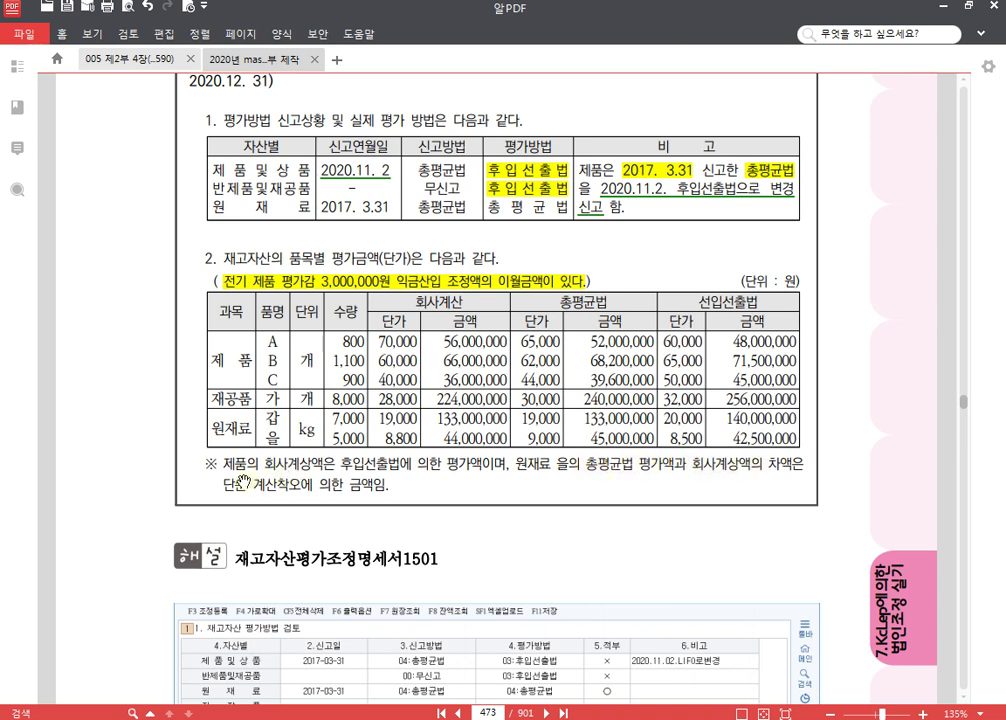
drag(222, 485, 284, 484)
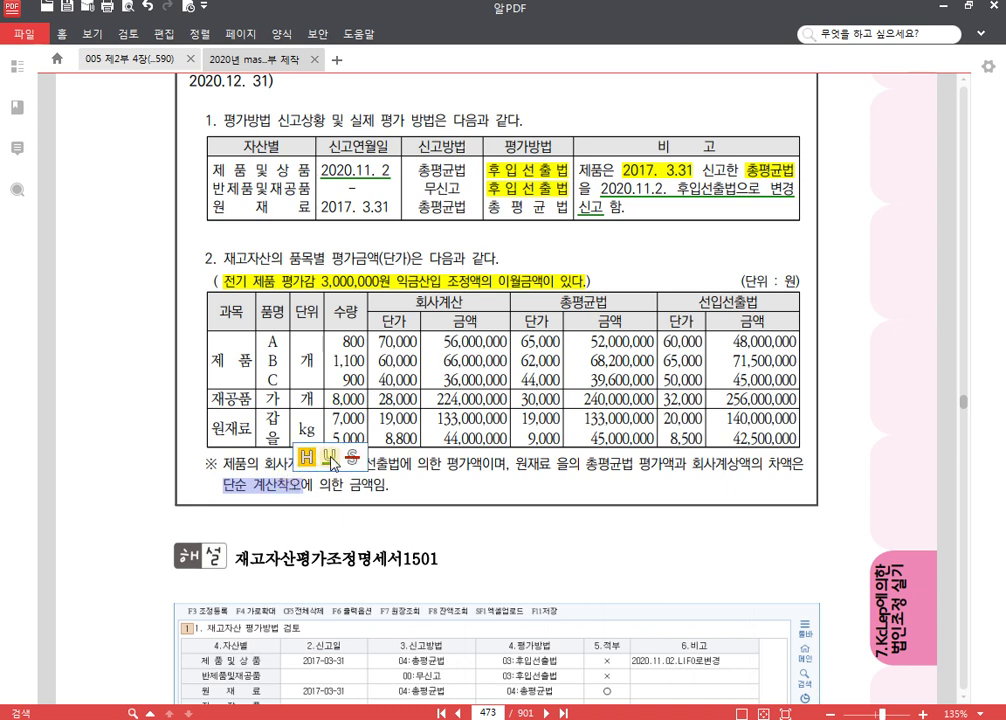
click(410, 469)
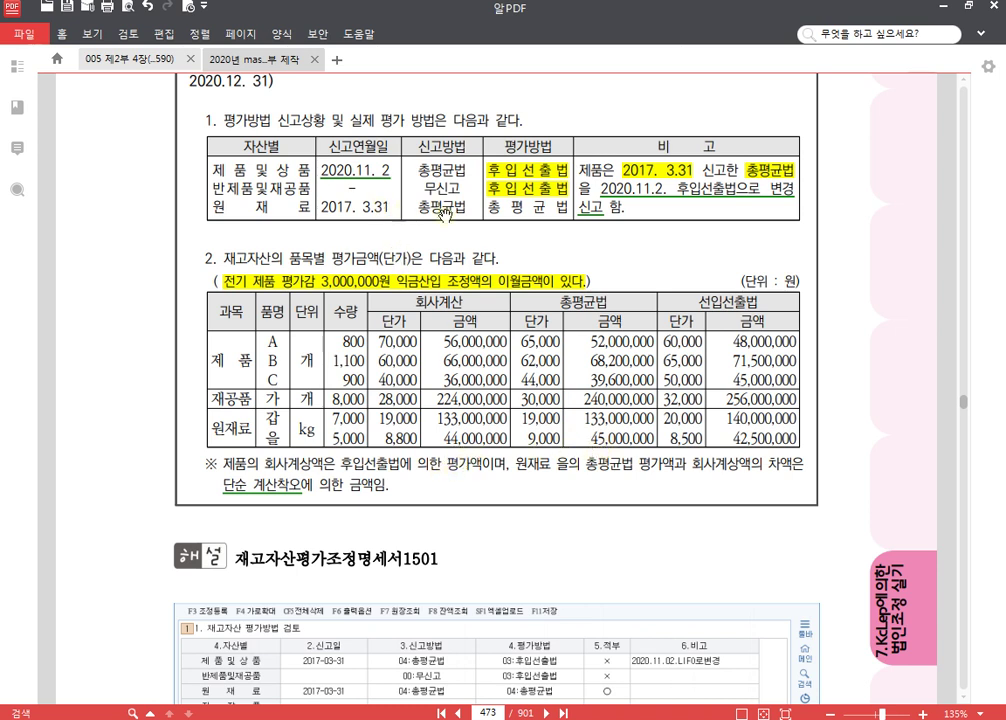
- Highlight the 회사계산 amount 44,000,000 and the 총평균법 amount 45,000,000 of 원재료 을
drag(446, 437, 506, 436)
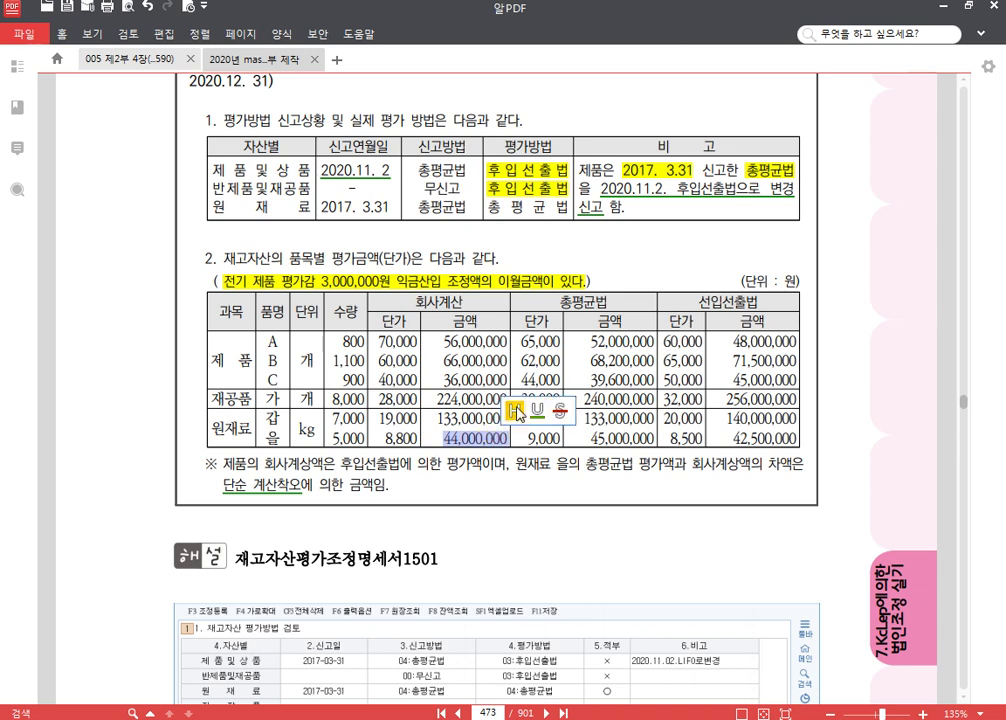
click(517, 412)
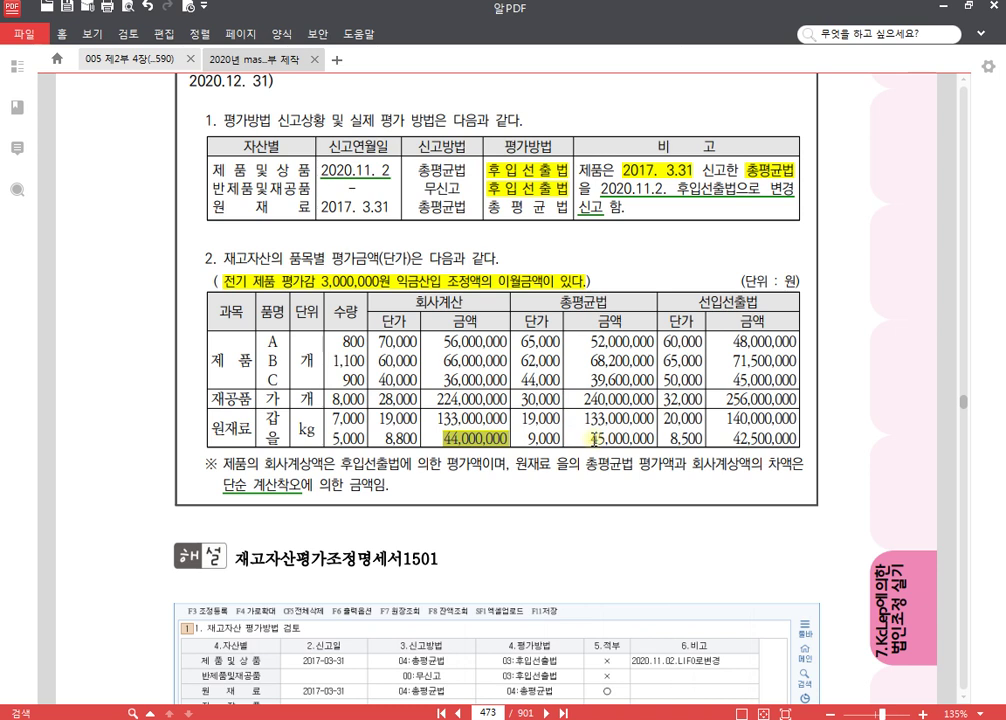
drag(593, 437, 656, 437)
click(662, 415)
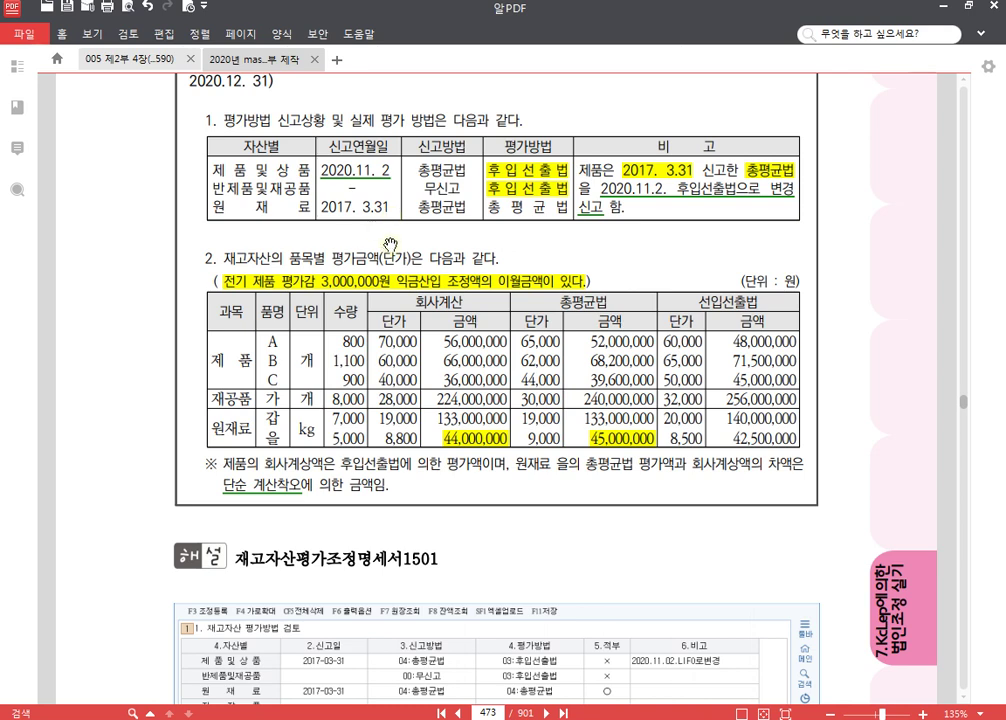
- Switch to the 재고자산(유가증권)평가조정명세서 form in KcLep and give 제품 및 상품 the 신고일 2017-03-31 and 신고방법 04:총평균법
scroll(390, 215, up, 1)
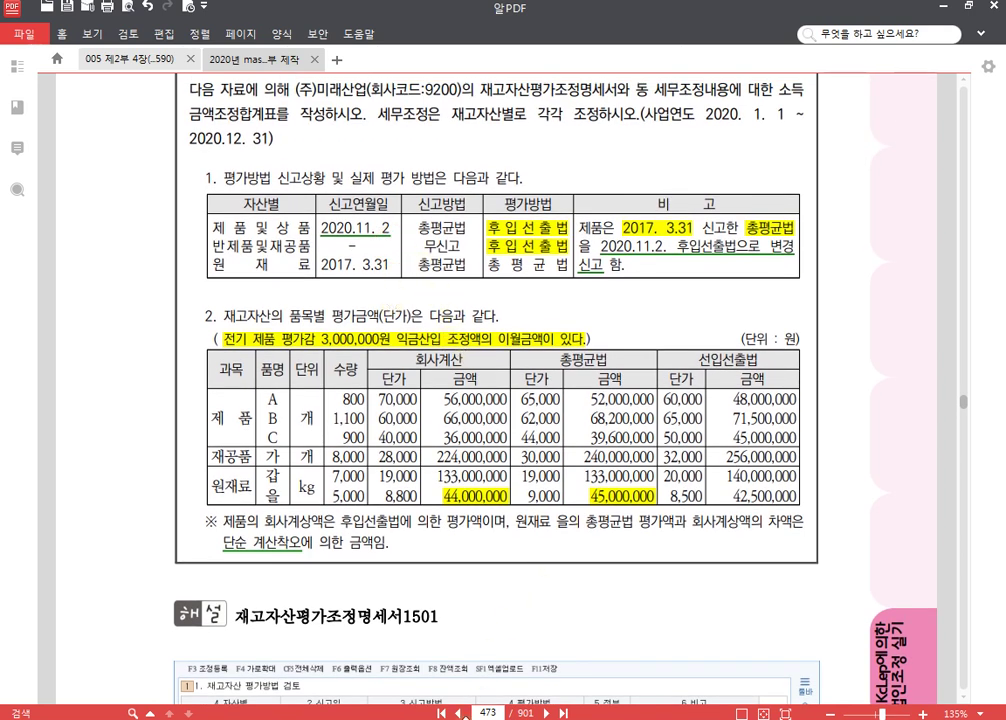
key(alt+Tab)
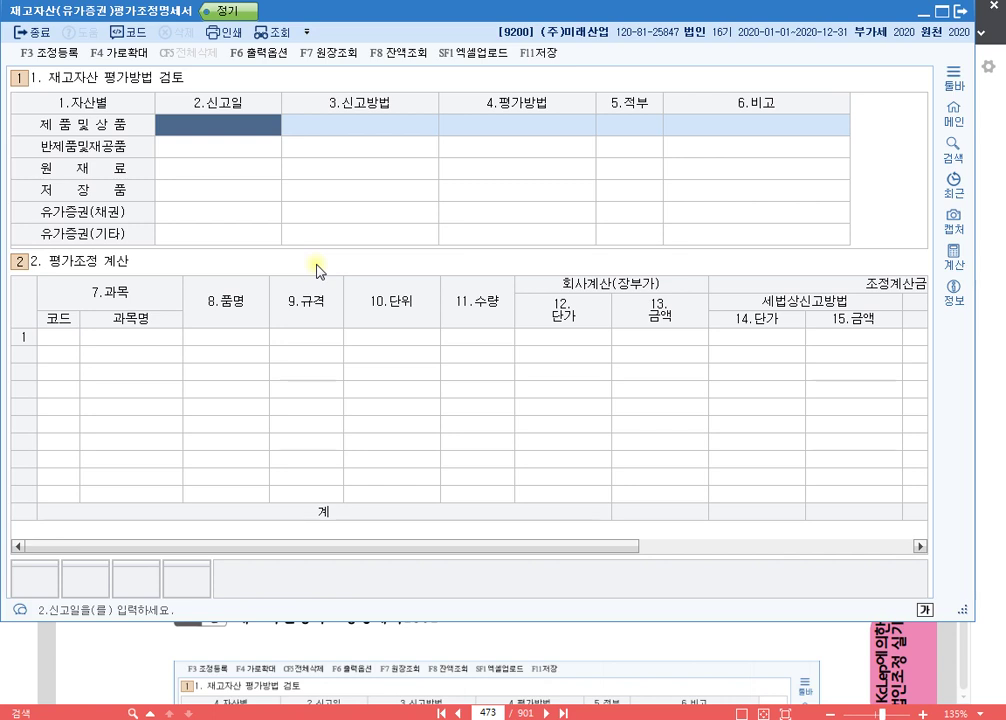
text(2017-03-)
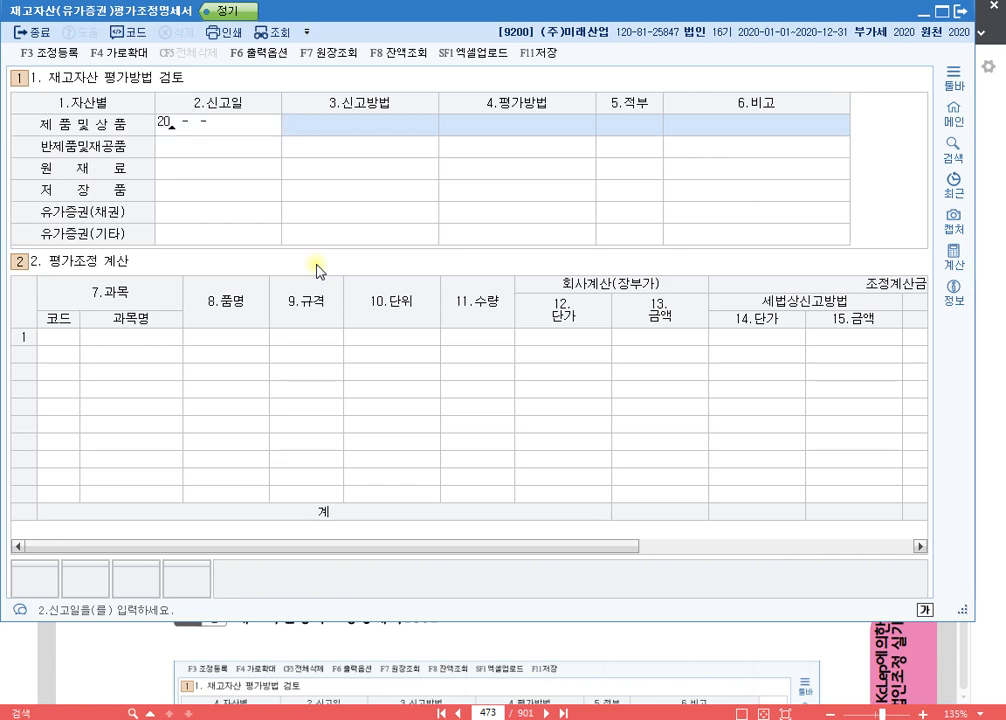
text(31)
key(Return)
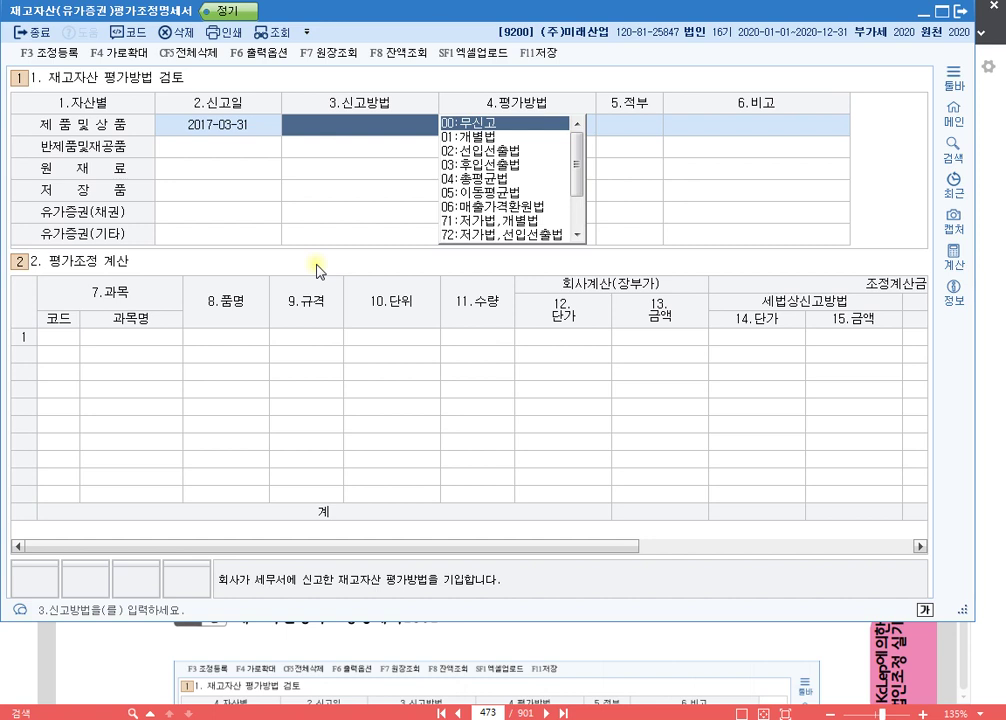
text(4)
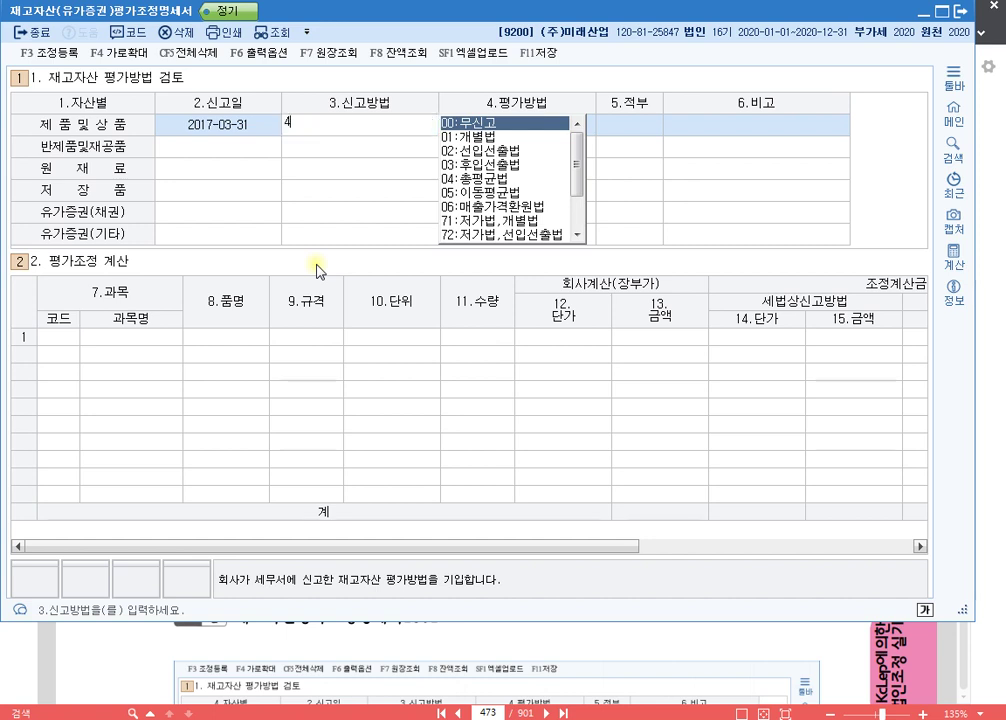
key(Return)
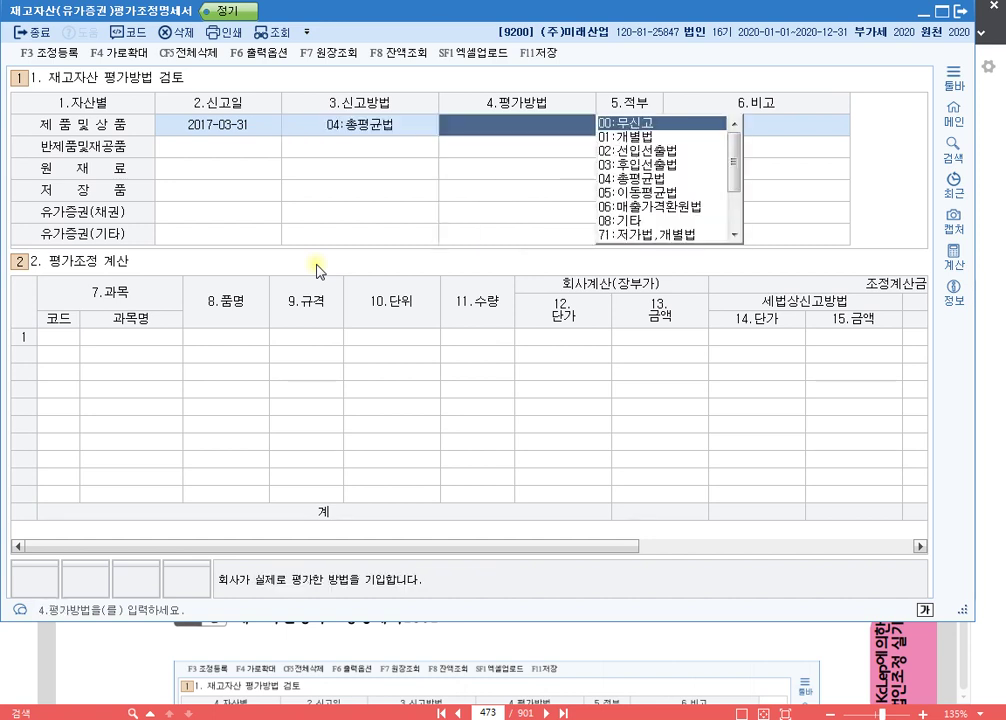
- Complete the 제품 및 상품 row with 평가방법 03:후입선출법, 적부 × and 비고 임의변경
text(3)
key(Return)
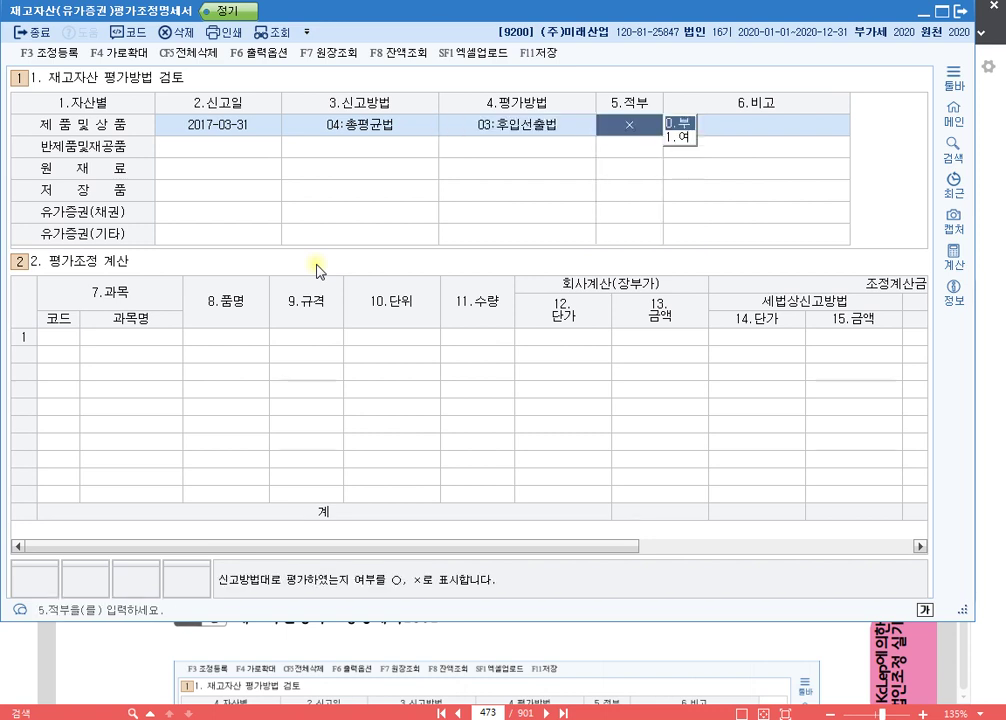
key(Return)
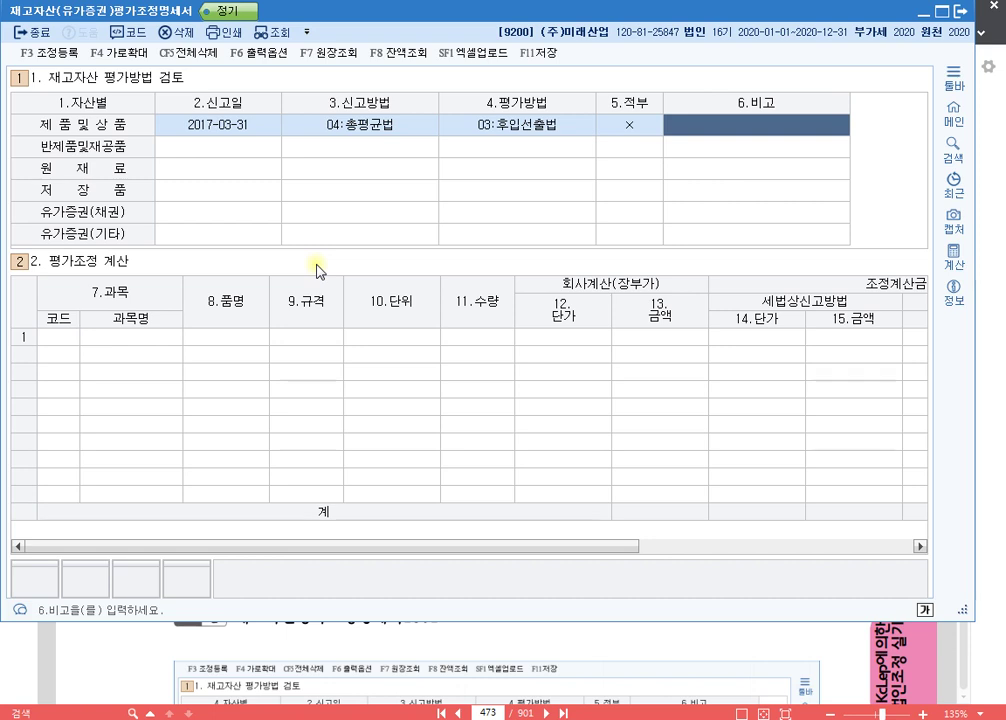
text(임의변경)
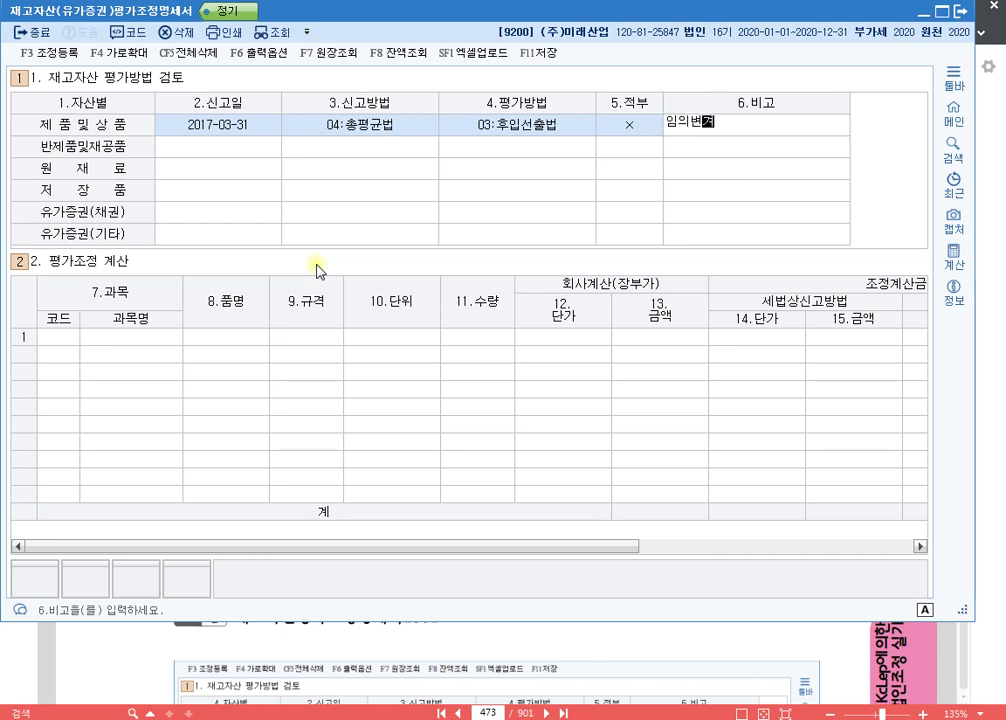
key(Return)
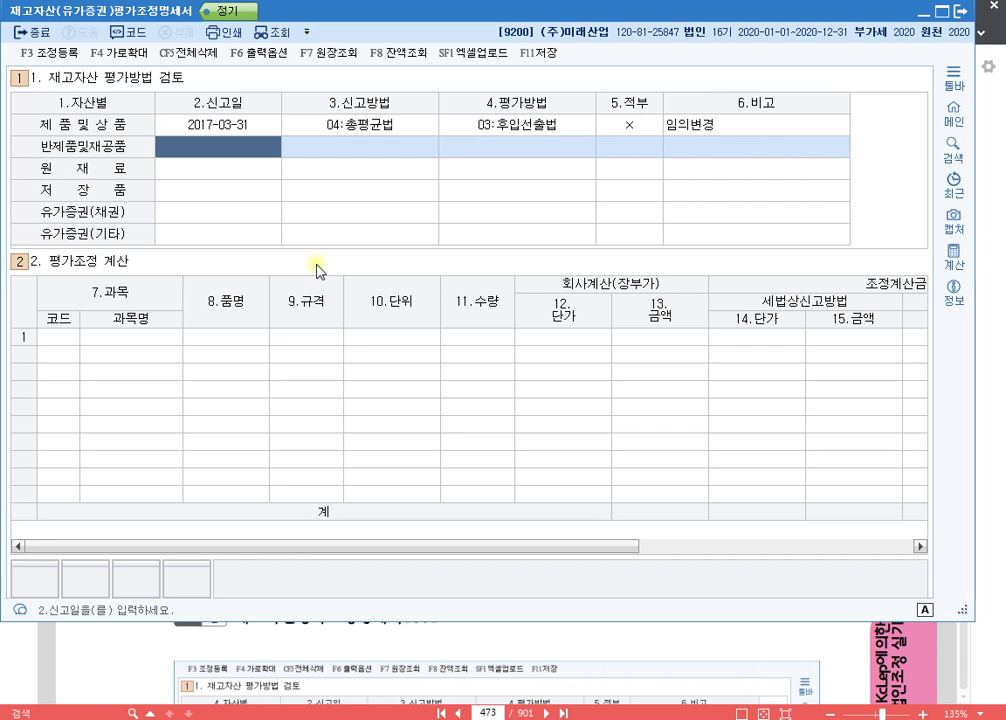
- Fill in the 반제품및재공품 row with no 신고일, 신고방법 00:무신고, 평가방법 03:후입선출법, 적부 × and 비고 무신고
key(Return)
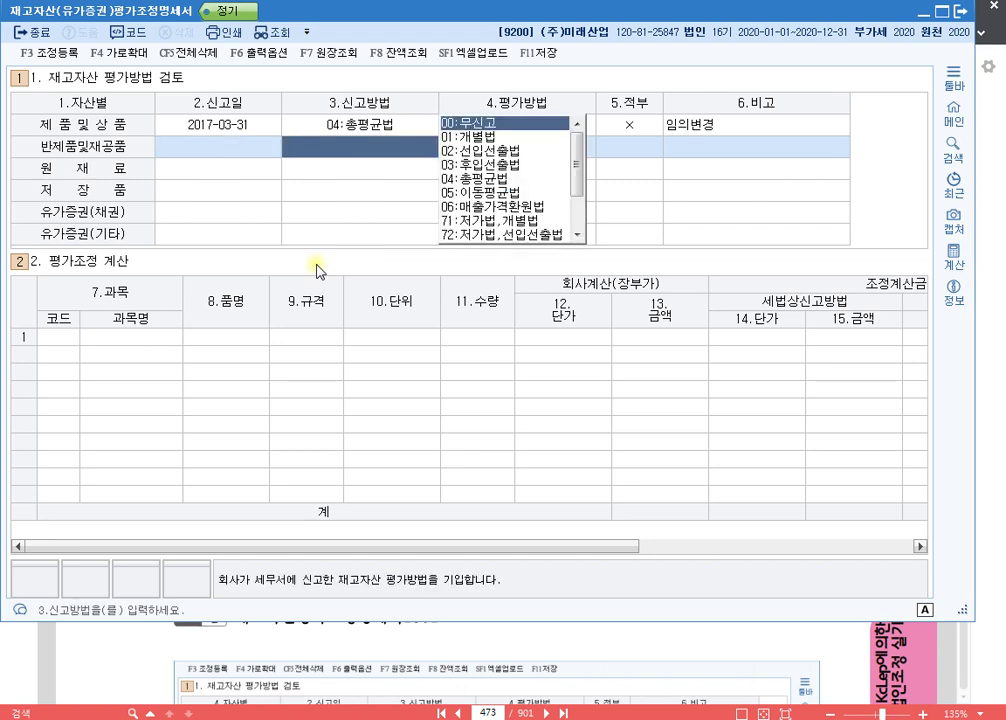
text(0)
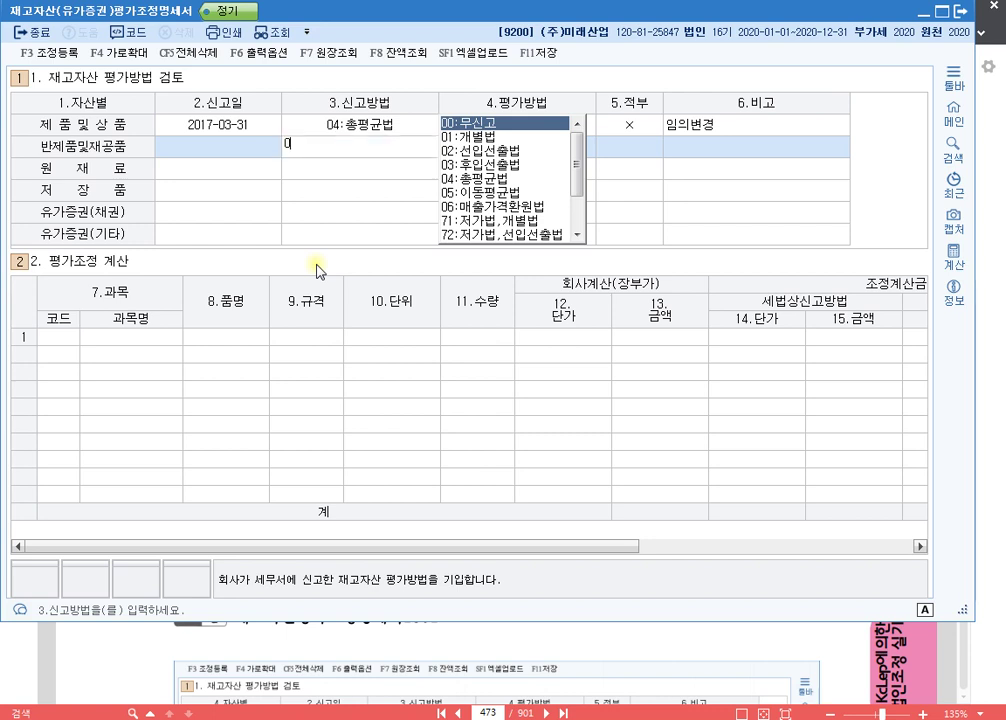
key(Return)
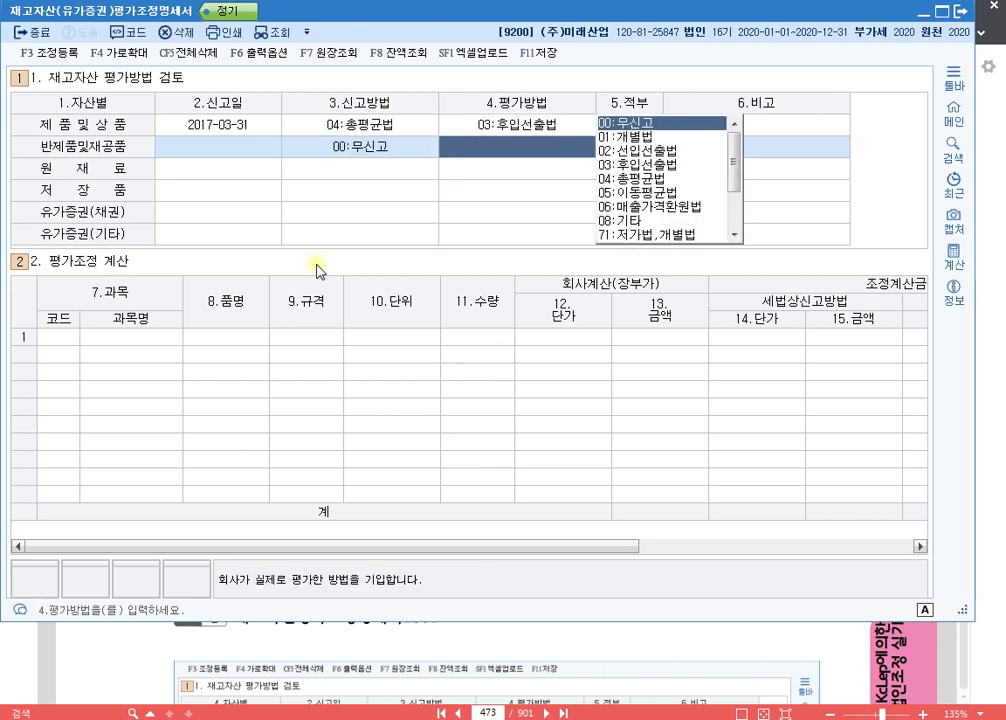
text(3)
key(Return)
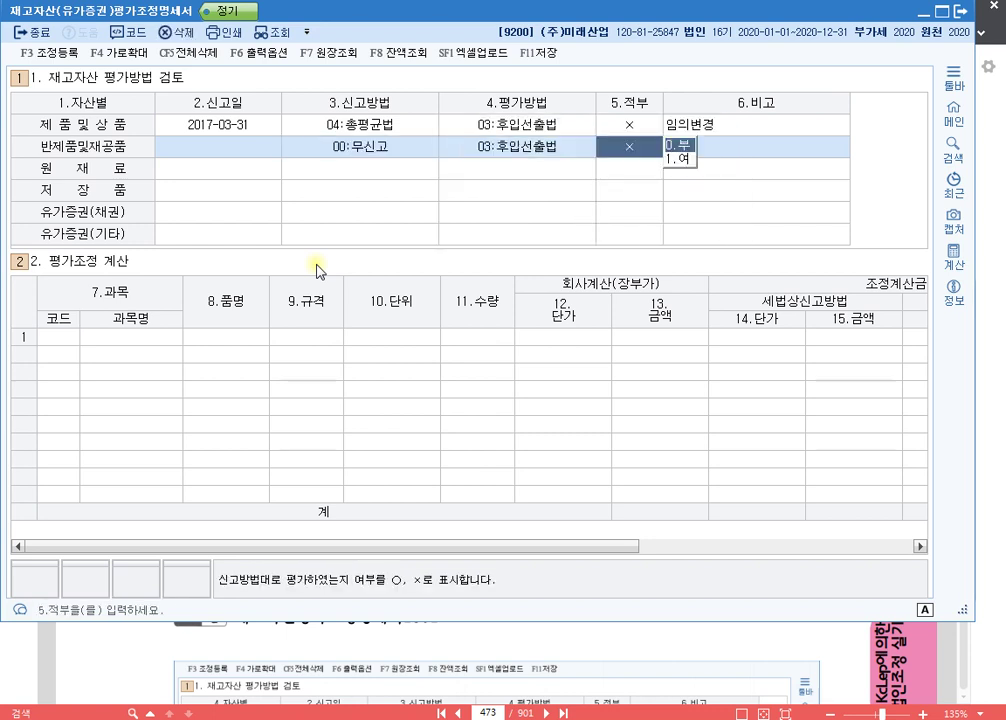
key(Return)
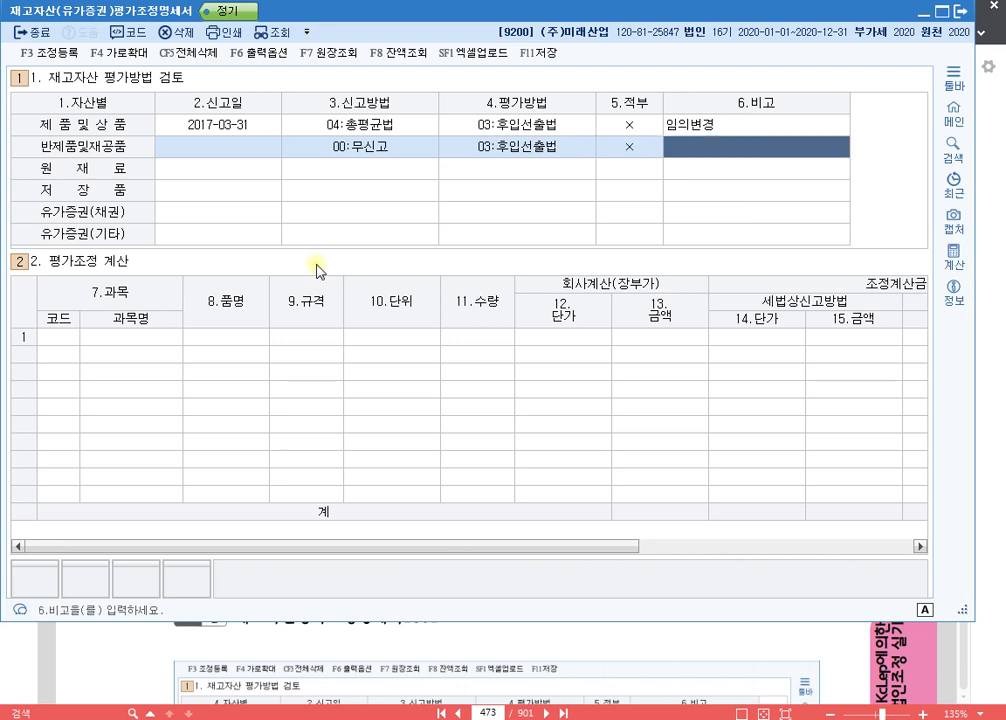
text(무신고)
key(Return)
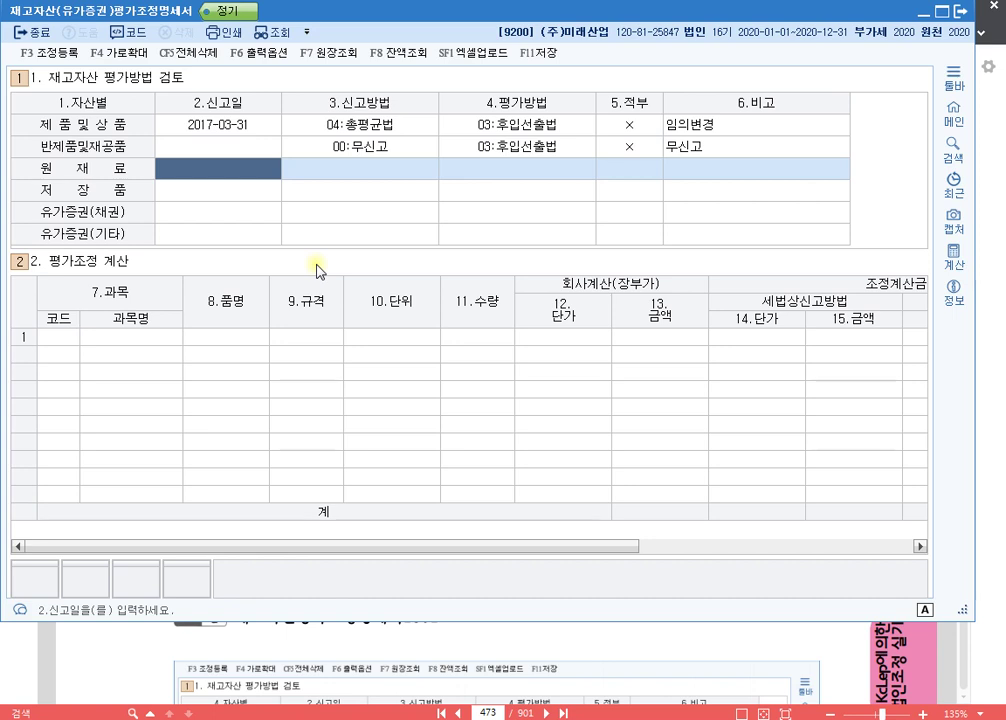
- Fill in the 원재료 row with 신고일 2017-03-31, 신고방법 and 평가방법 both 04:총평균법, 적부 ○ and an empty 비고
text(20170331)
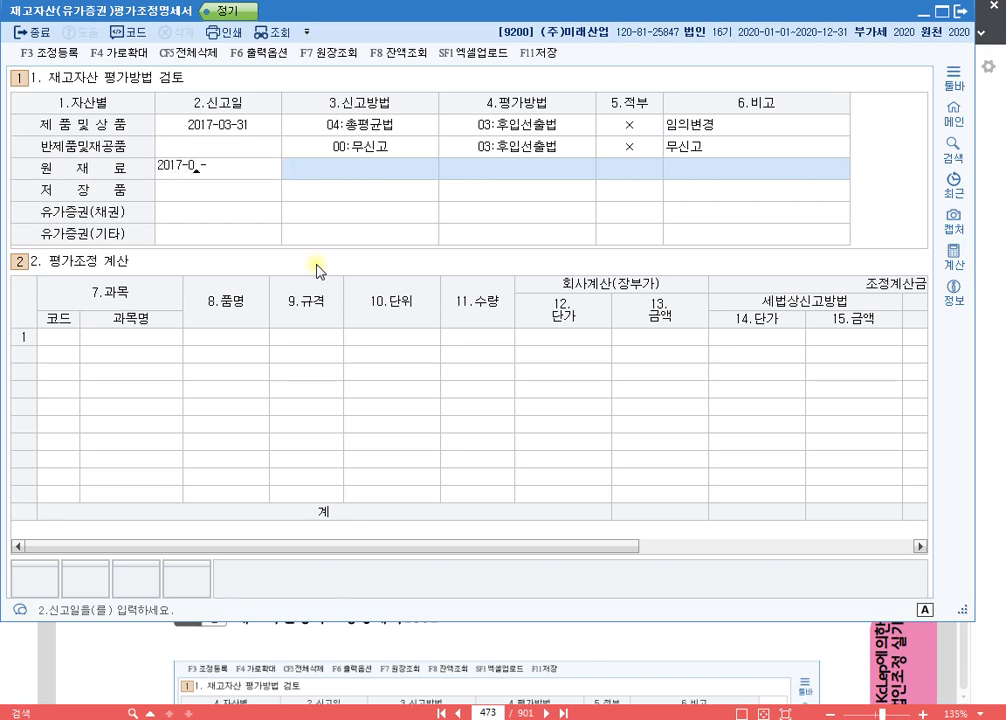
key(Return)
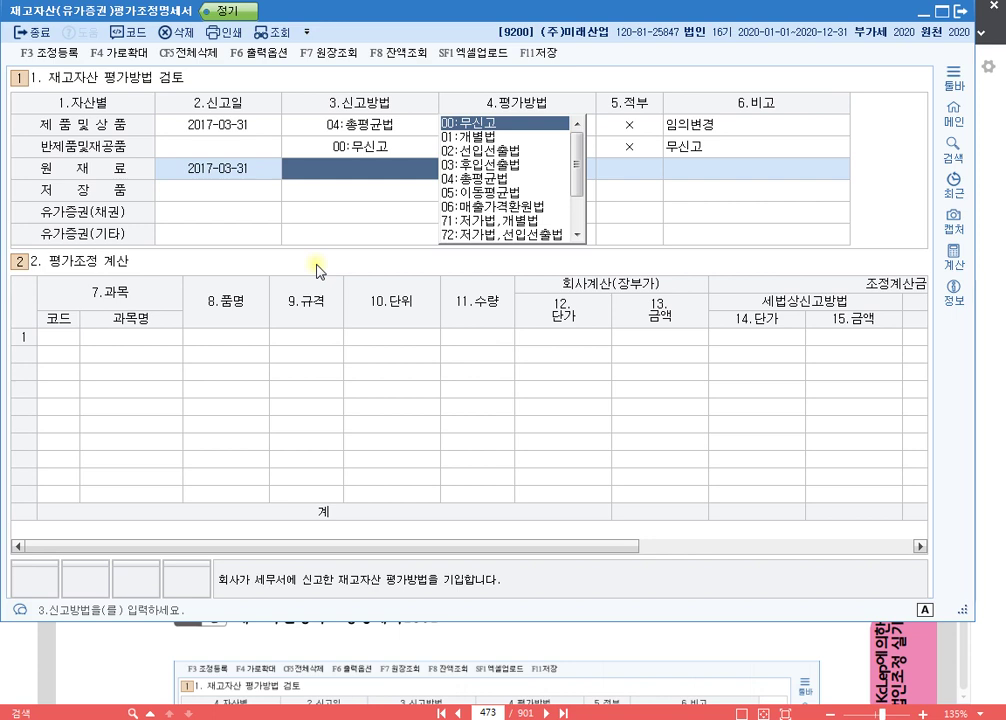
text(4)
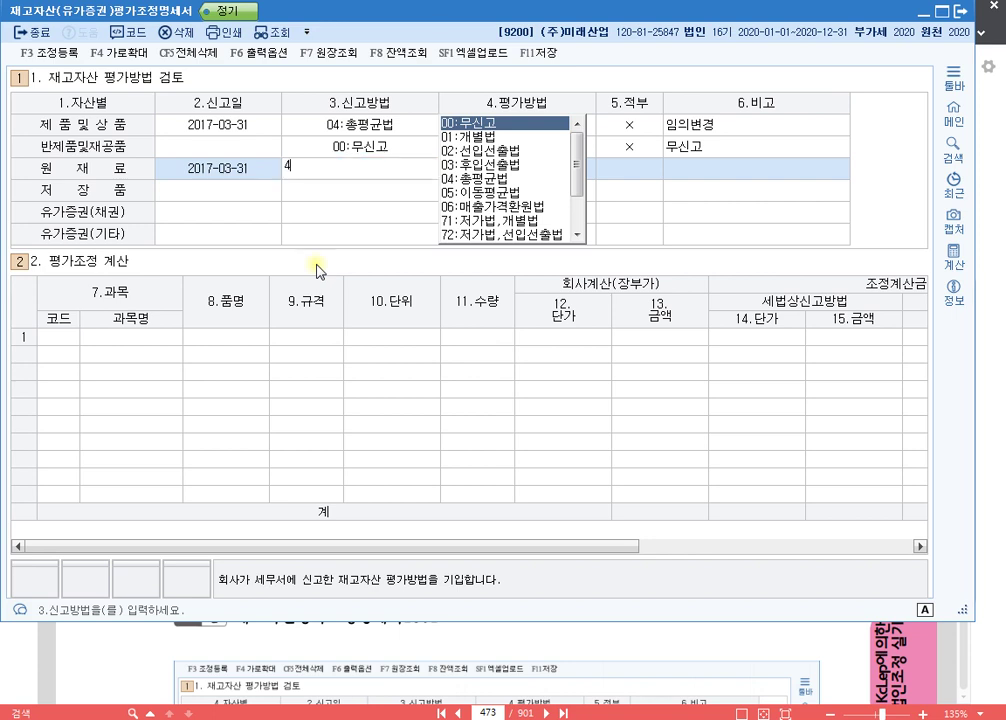
key(Return)
text(4)
key(Return)
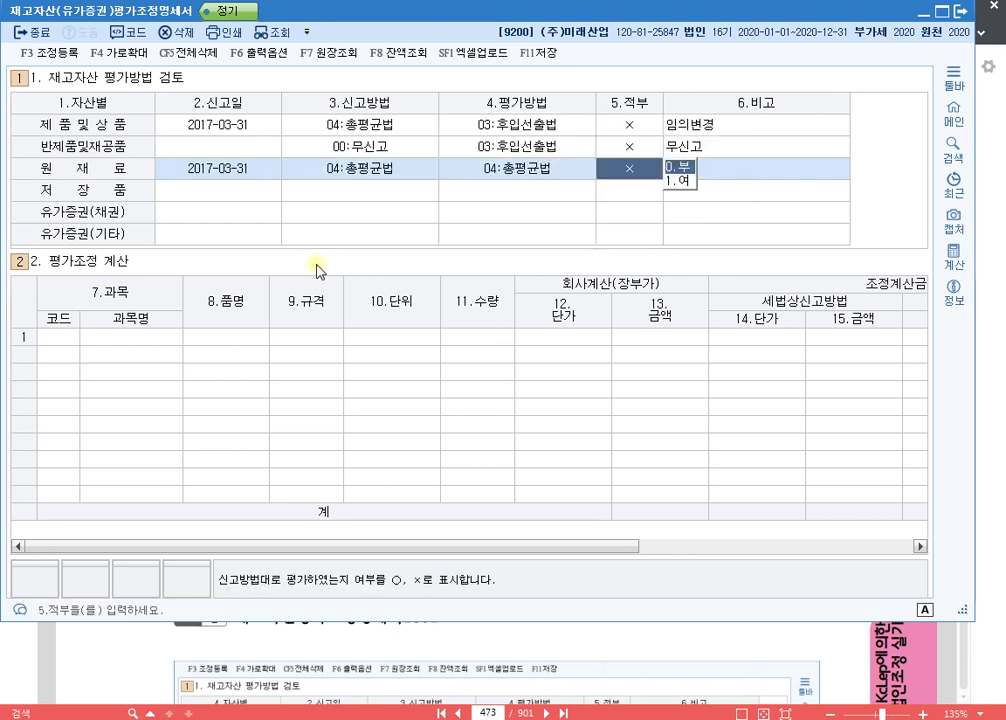
text(1)
key(Return)
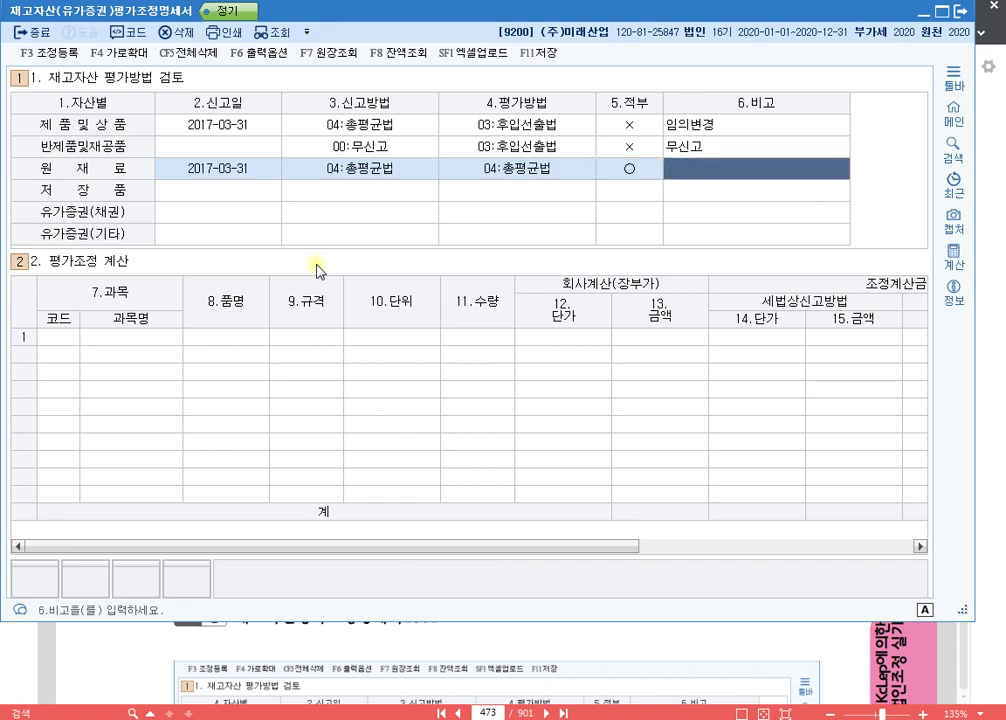
key(Return)
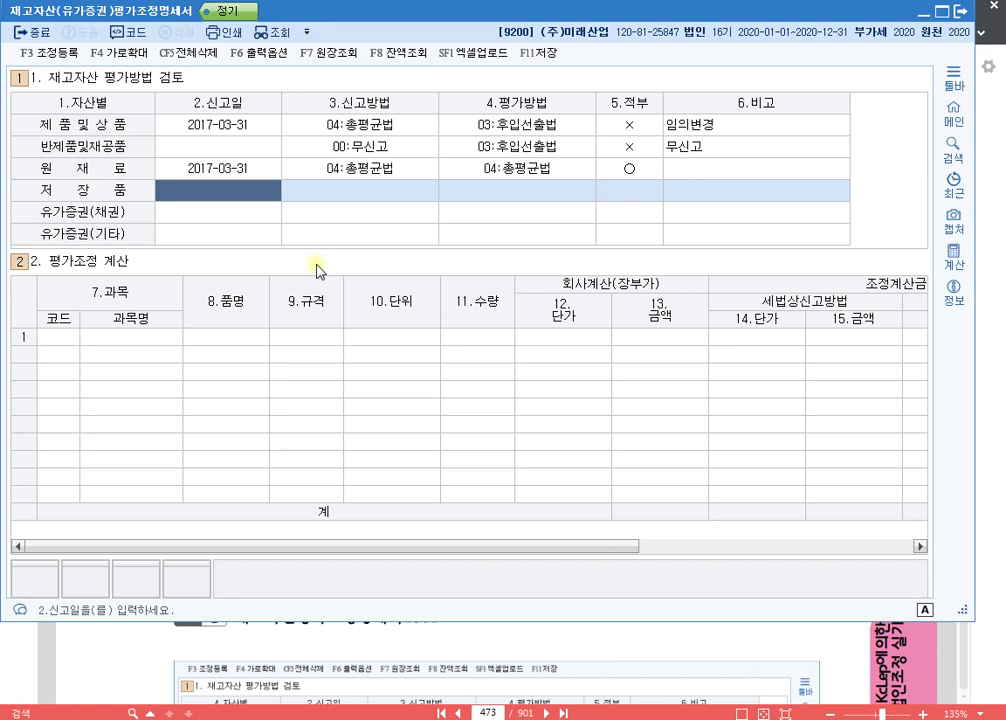
- Start the first row of 평가조정 계산 with code 0150 제품, 품명 A, 규격 개, no 단위 and 수량 800
click(57, 337)
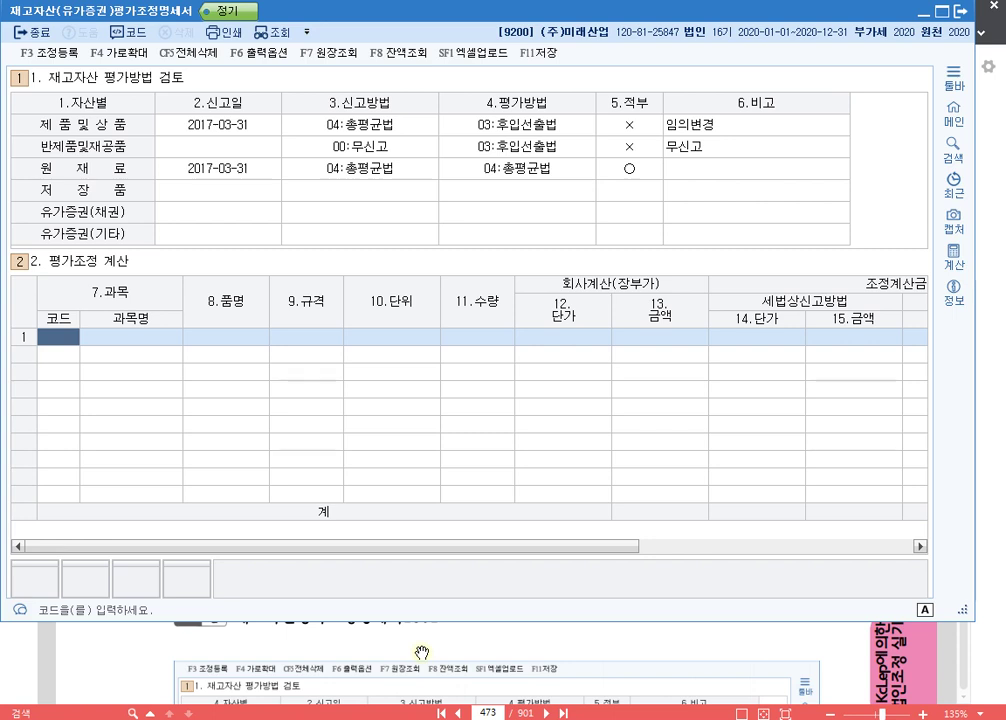
text(150)
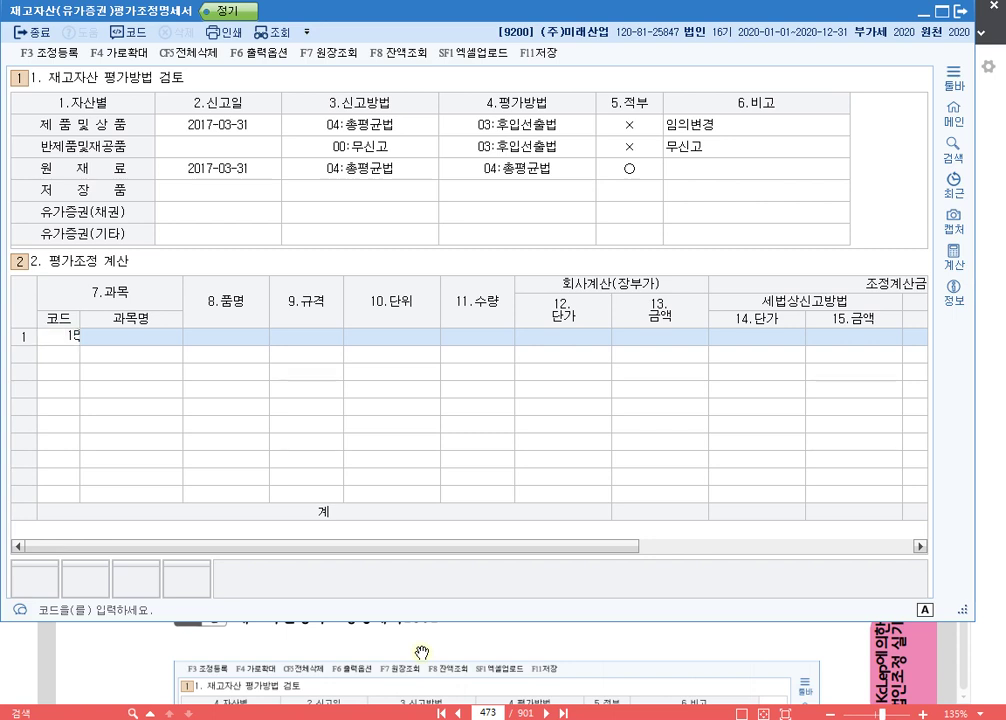
key(Return)
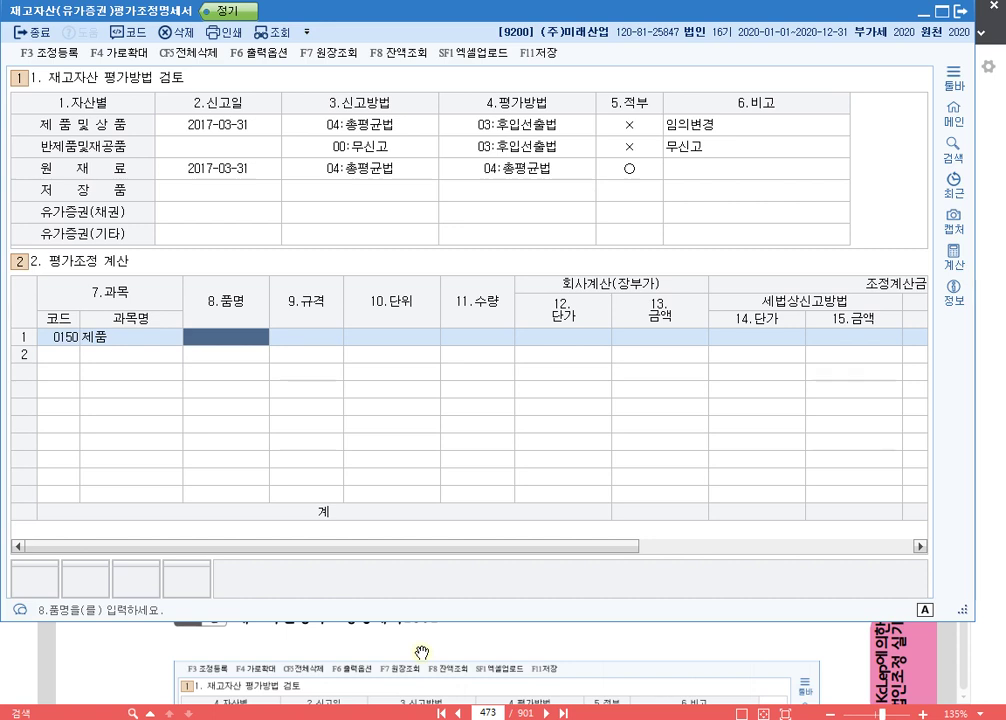
text(A)
key(Return)
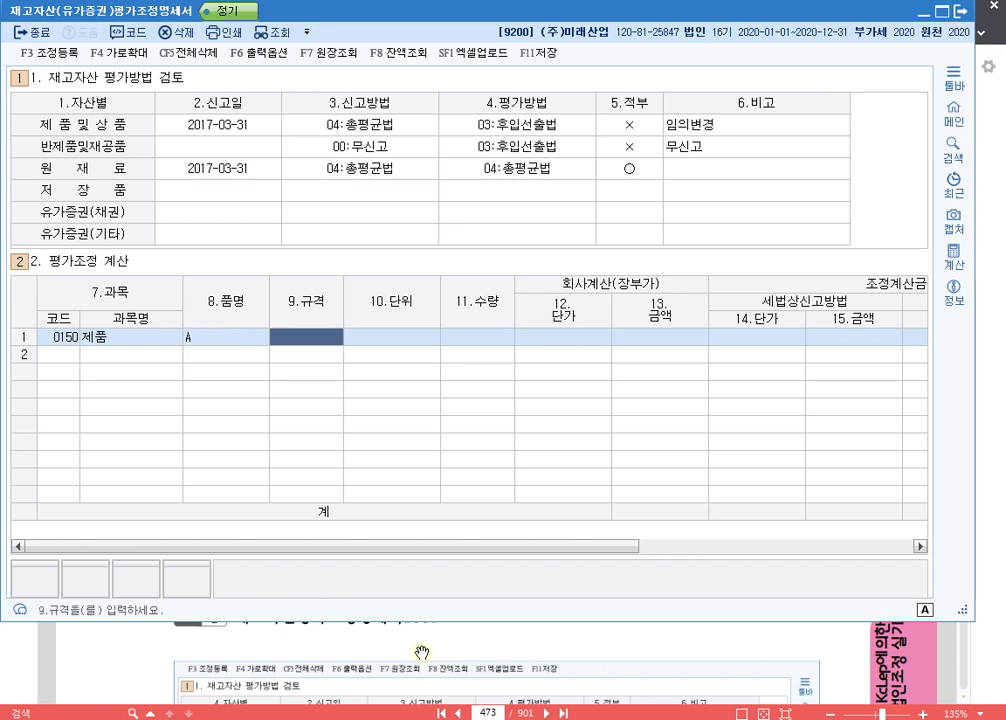
text(개)
key(Return)
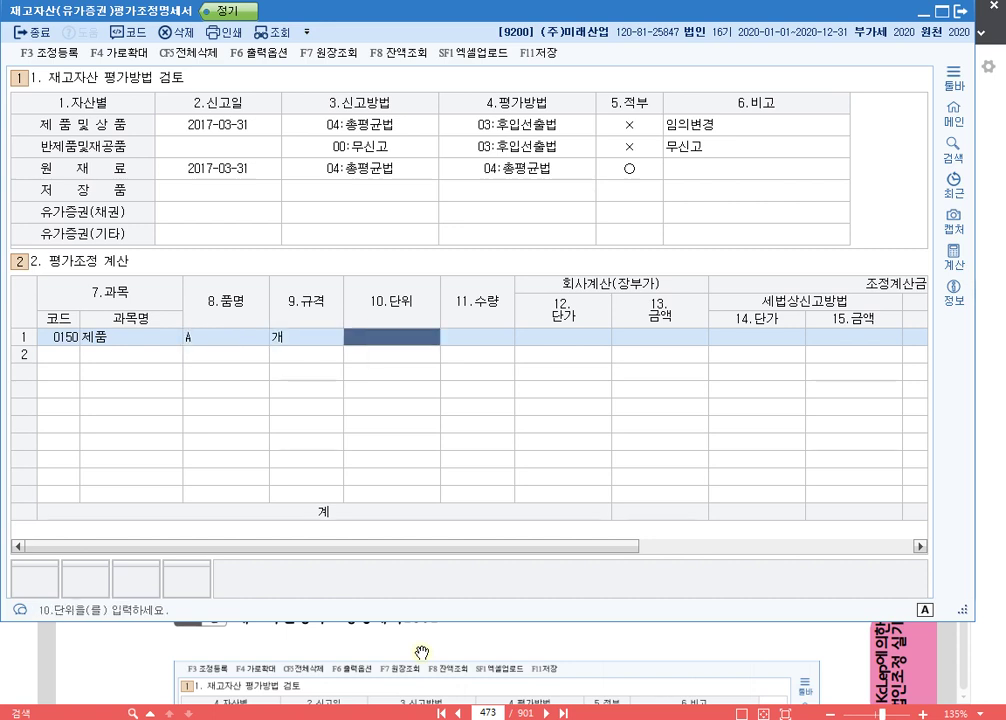
key(Return)
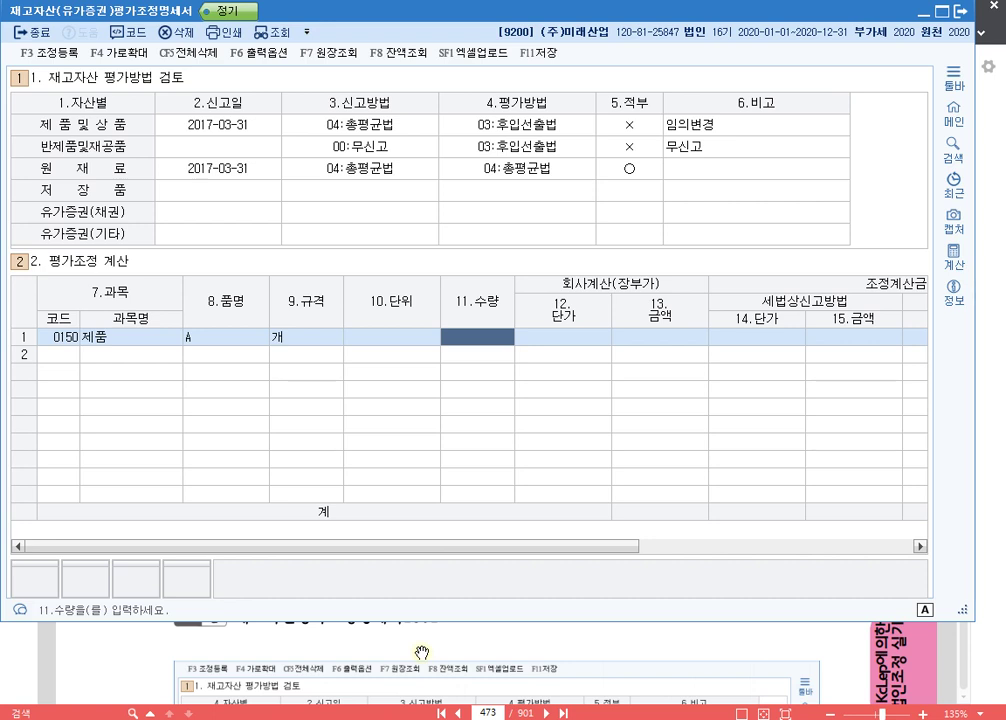
text(800)
key(Return)
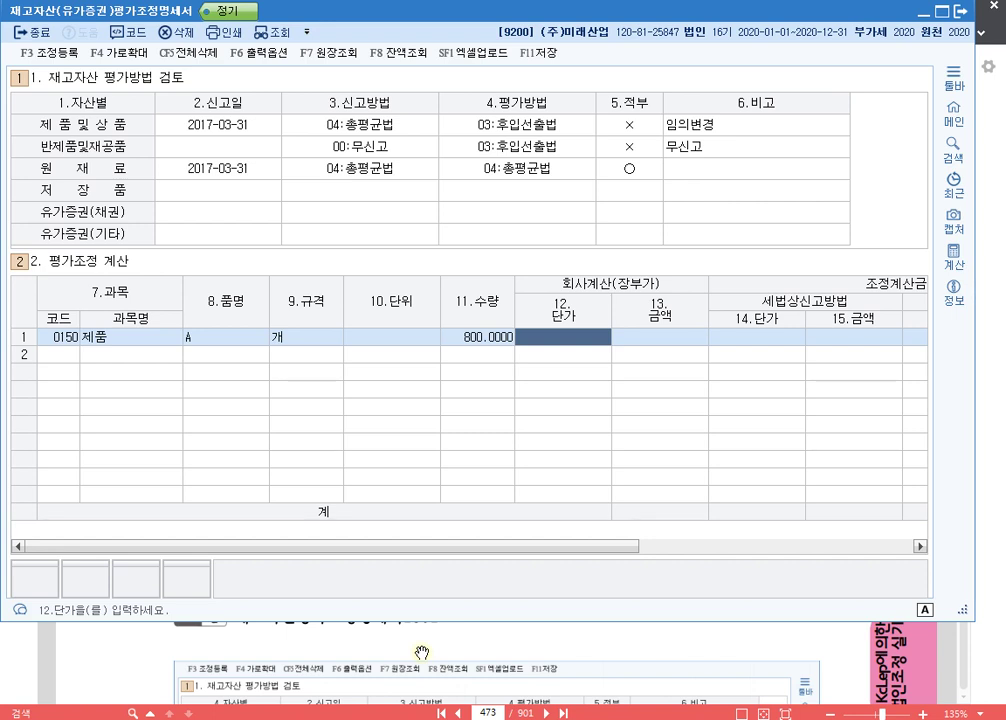
- Give product A a 회사계산 단가 of 70,000 and a 세법상신고방법 단가 of 65,000
text(700000.0000)
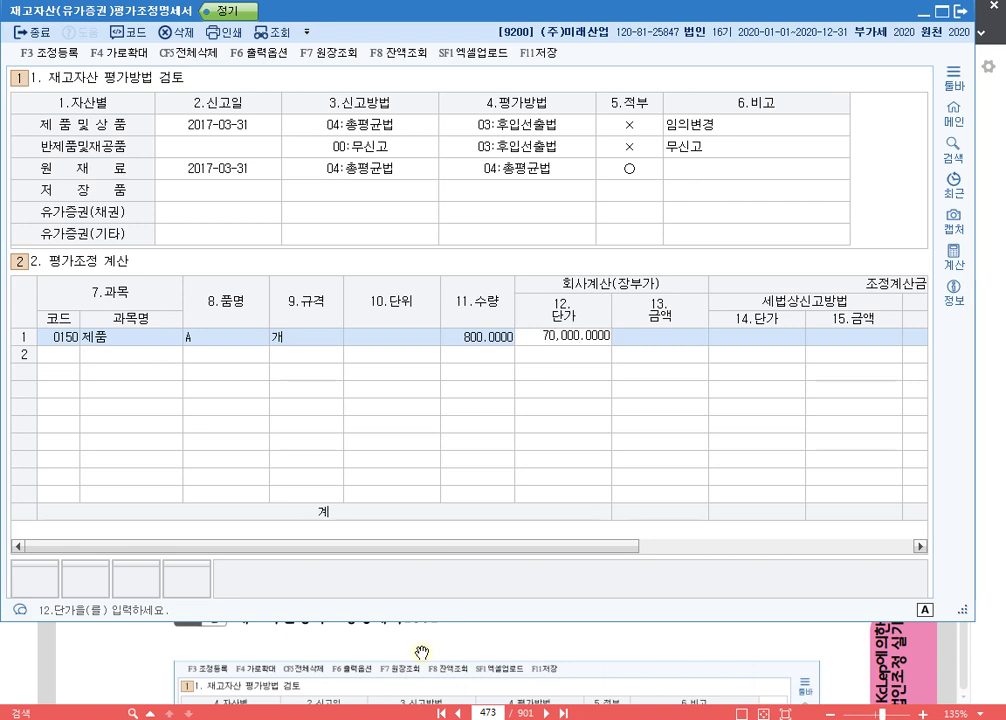
key(Return)
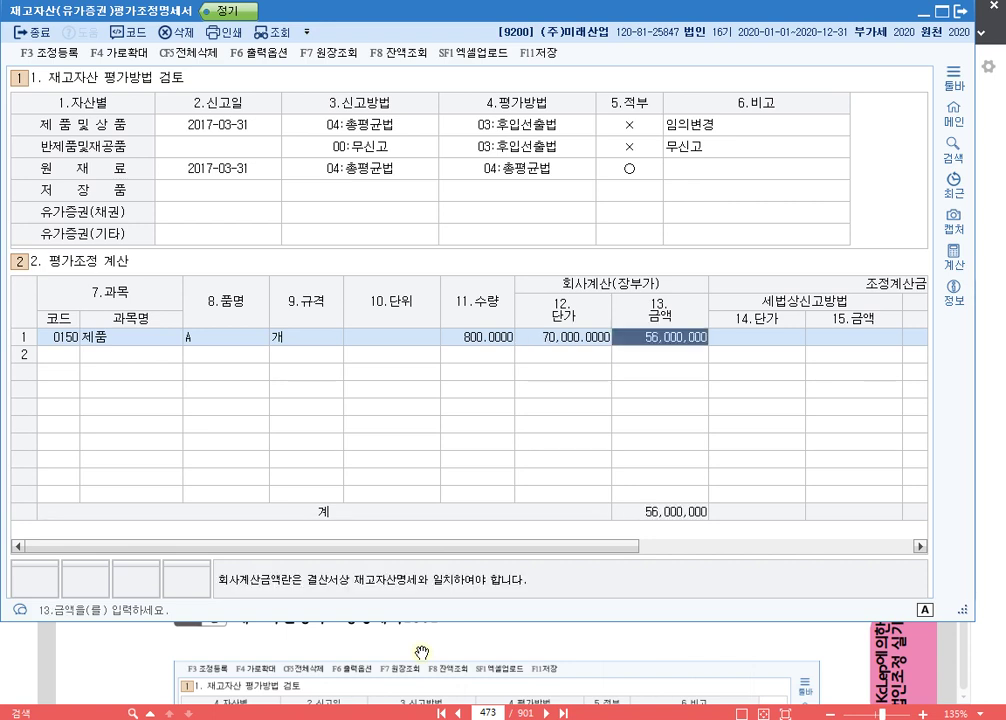
key(Return)
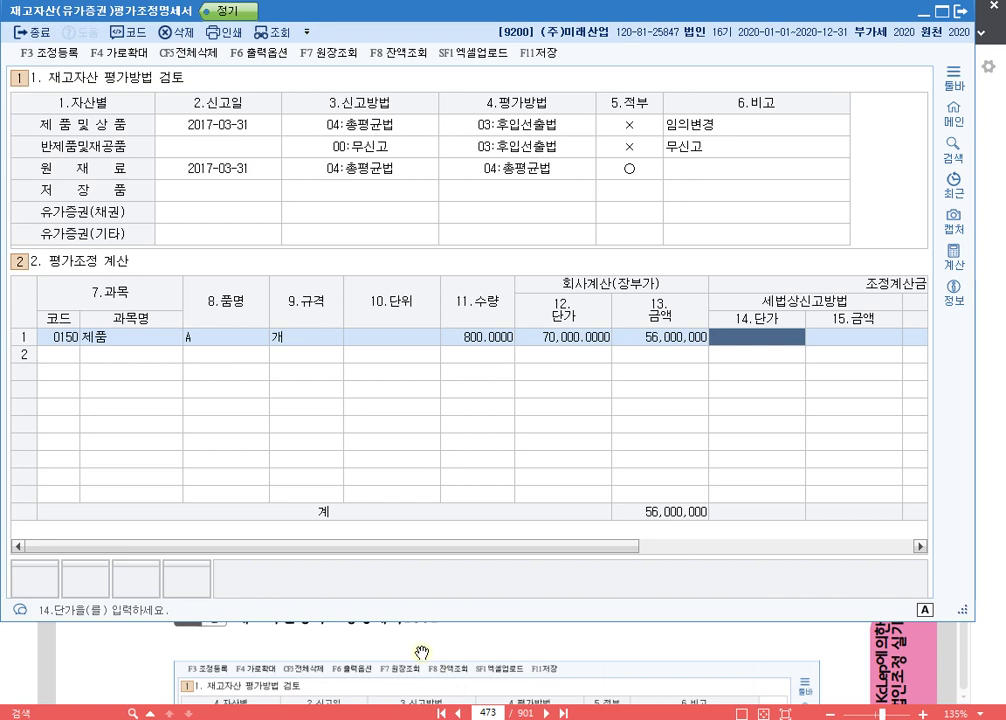
text(65000000)
key(Return)
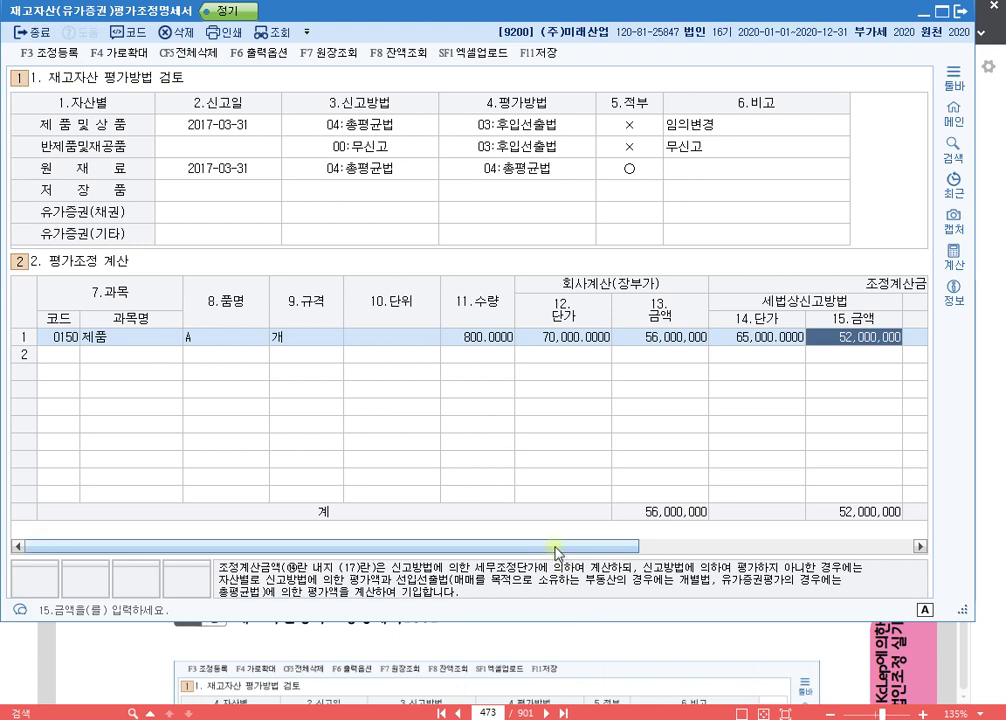
- Set product A's FIFO 단가 to 60,000, check its amounts against the 조정액, and finish the row
drag(553, 546, 889, 543)
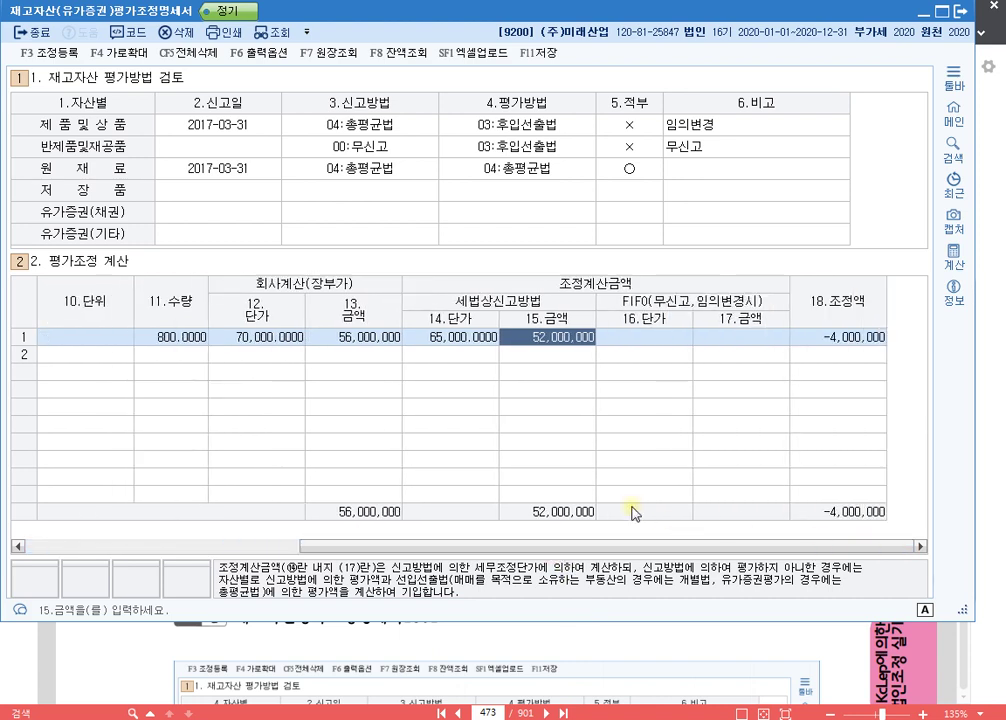
key(Return)
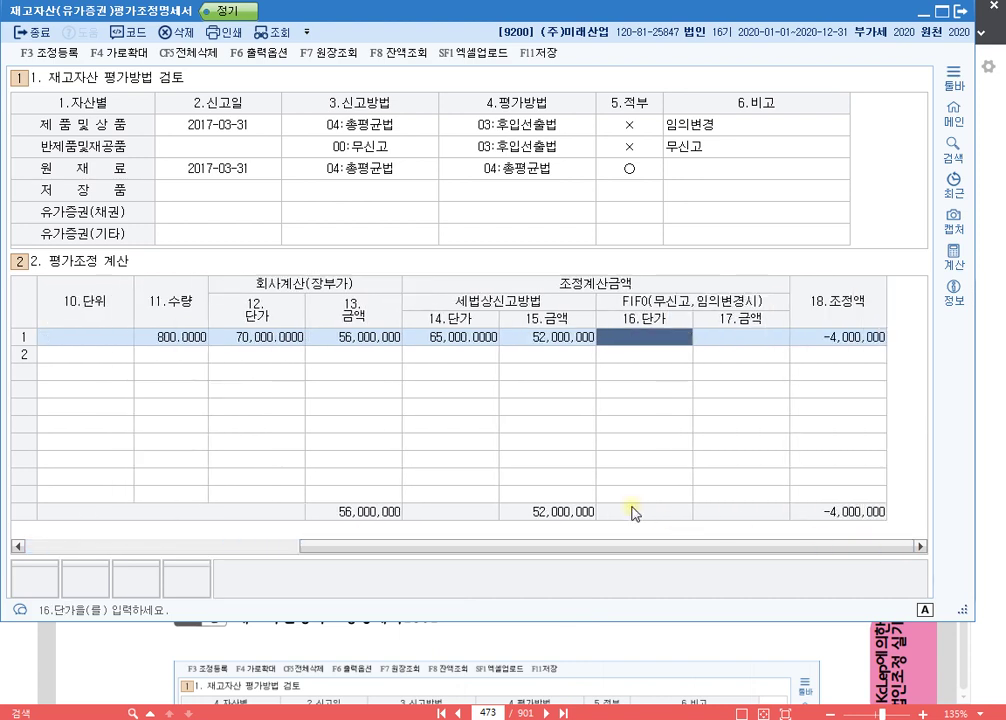
text(600000.0000)
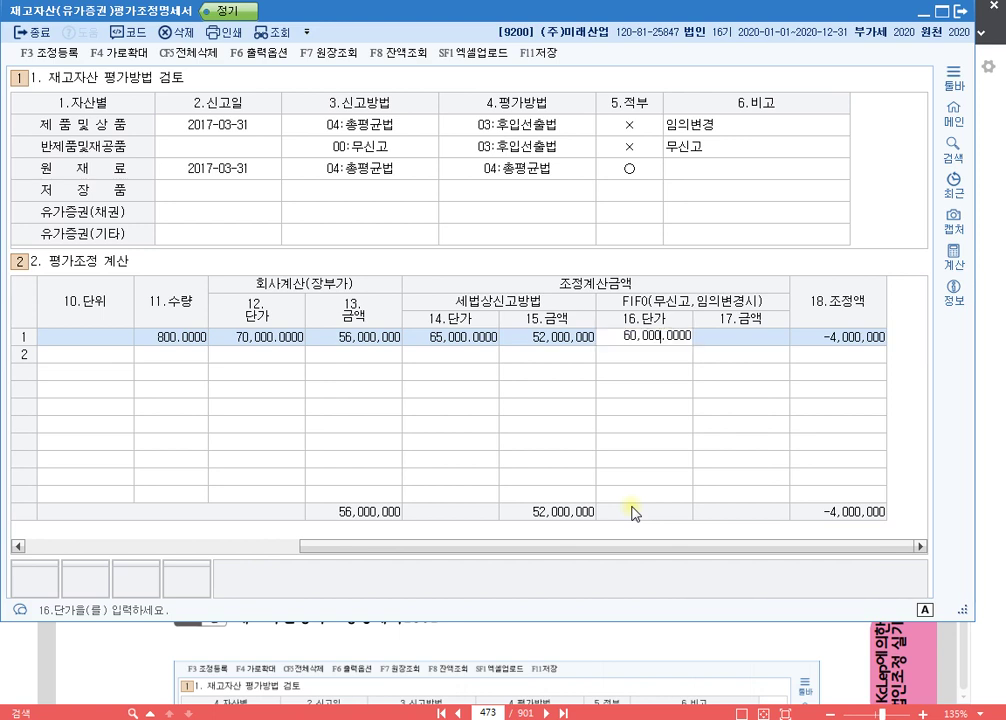
key(Return)
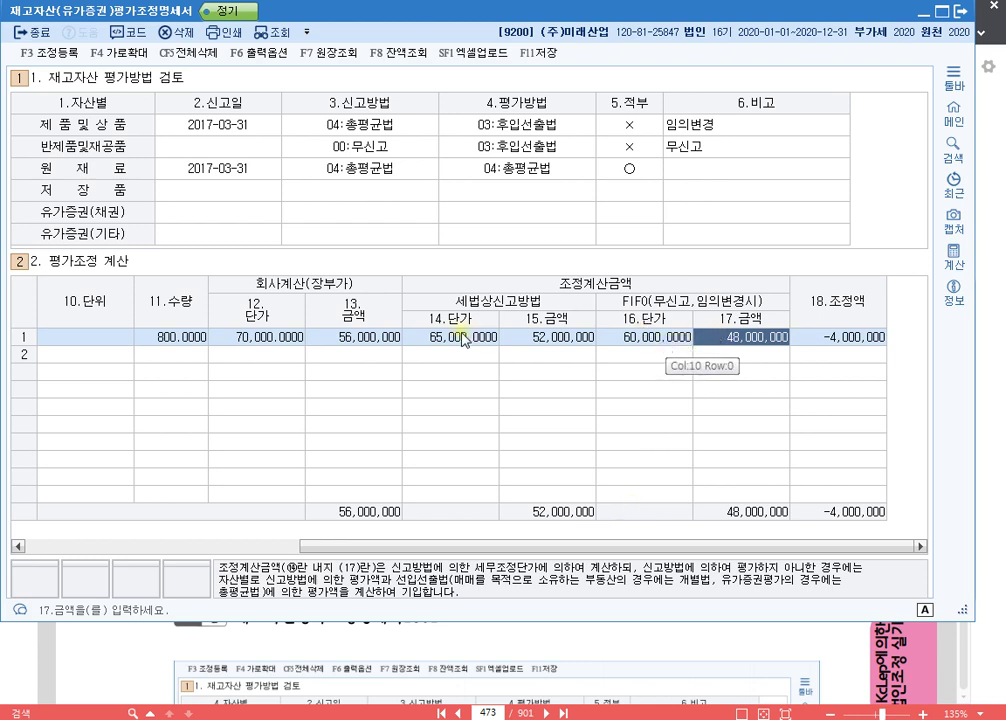
click(540, 340)
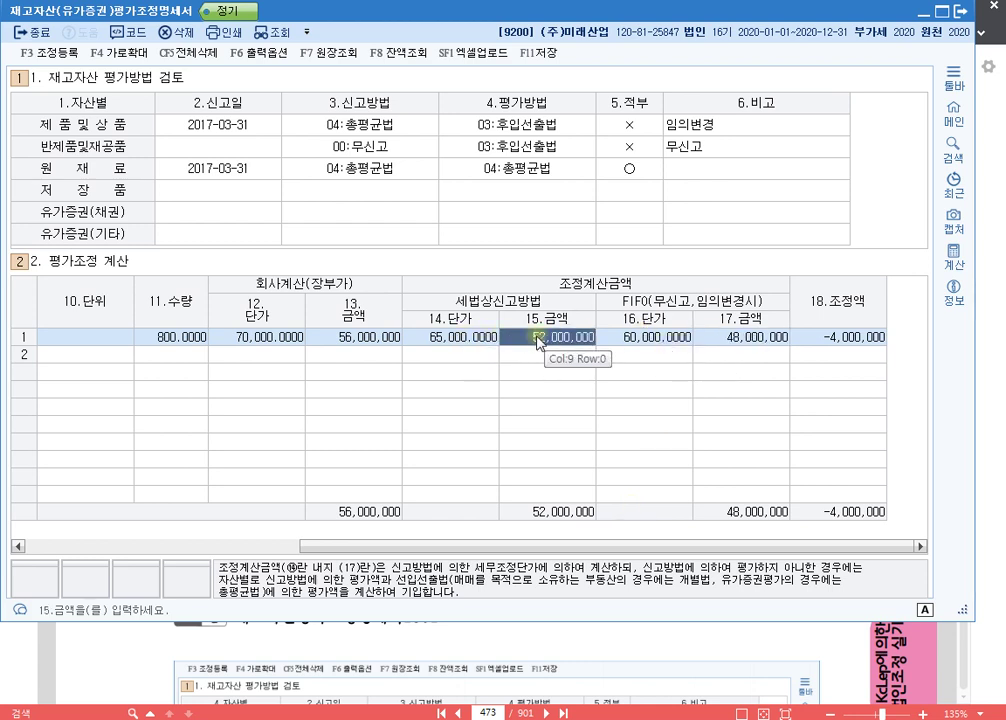
click(338, 338)
click(540, 338)
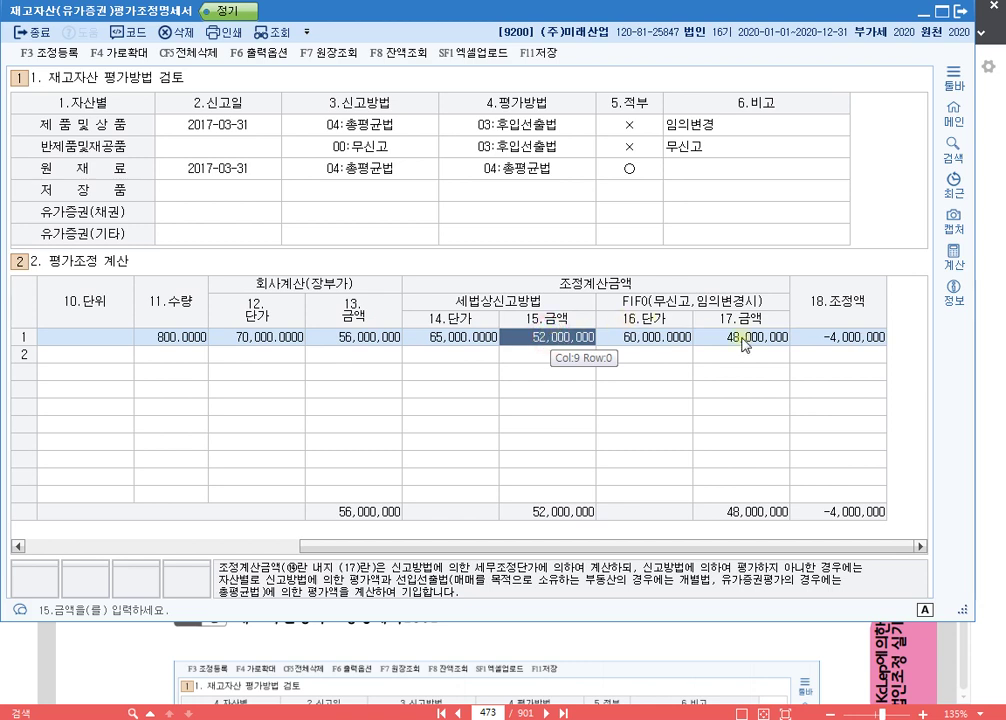
click(800, 338)
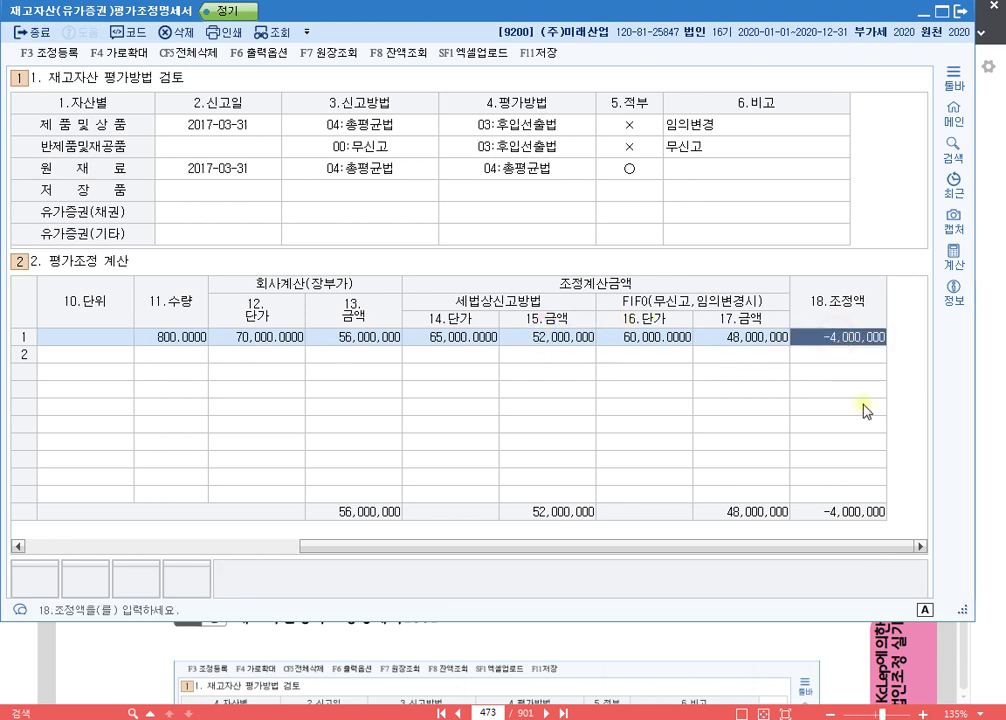
key(Return)
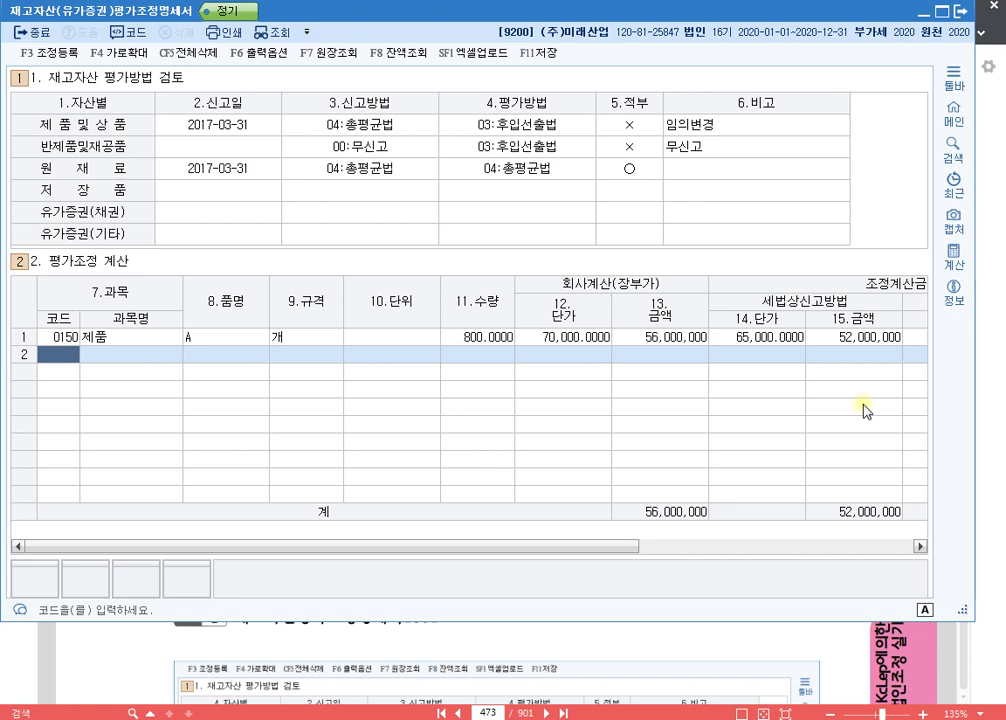
- Add a second 평가조정 계산 row with code 0150 제품, 품명 B, 규격 개, no 단위 and 수량 1,100
text(150)
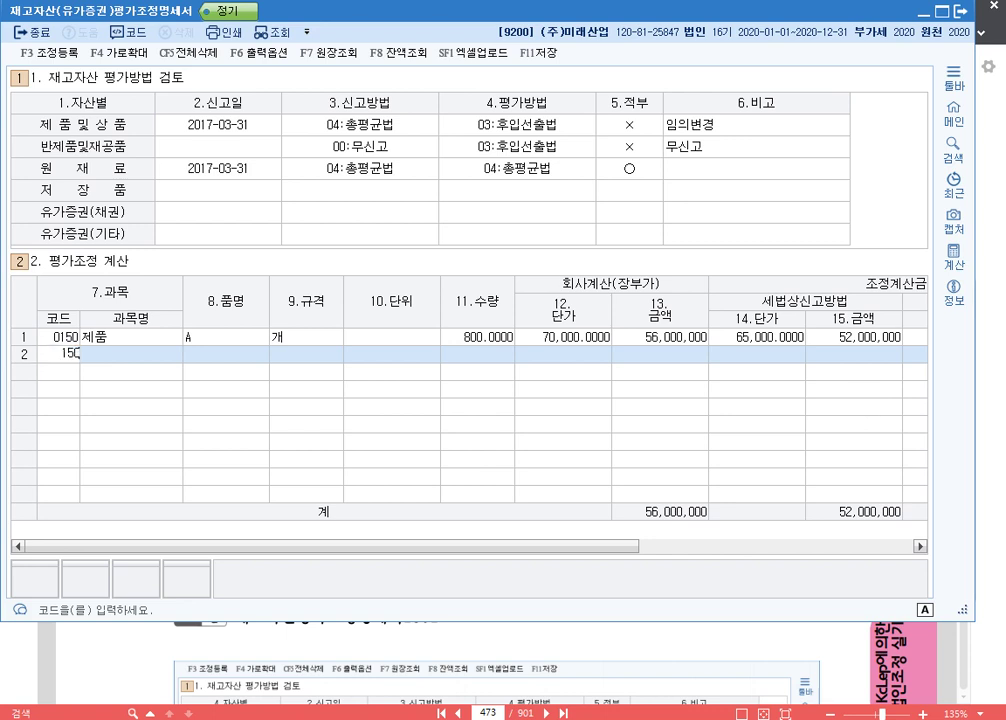
key(Return)
text(B)
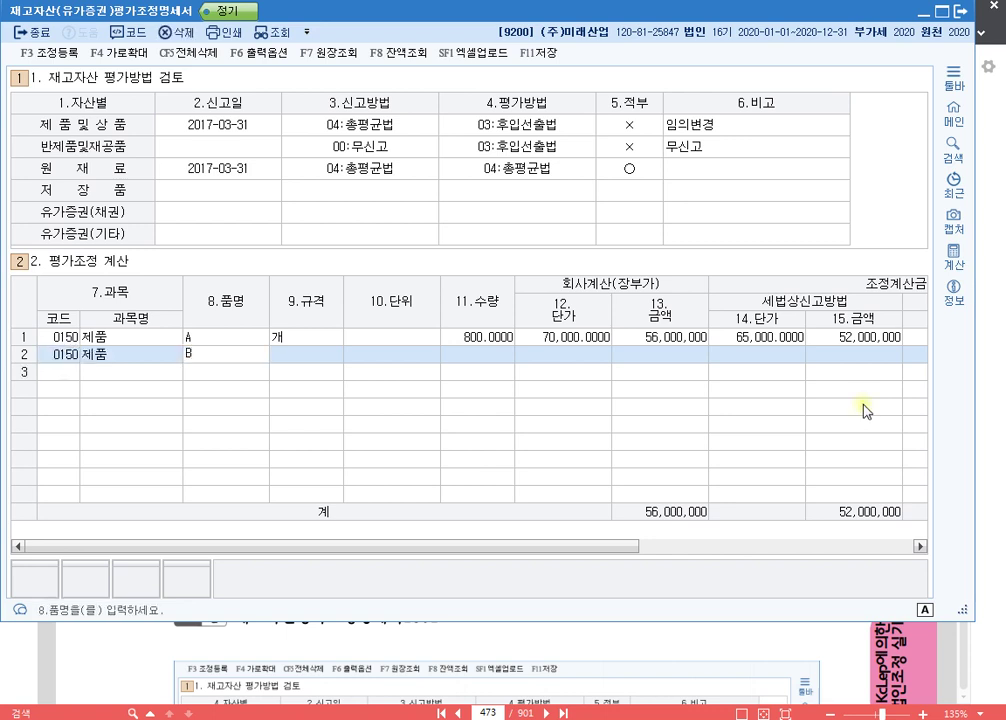
key(Return)
text(개)
key(Return)
key(Return)
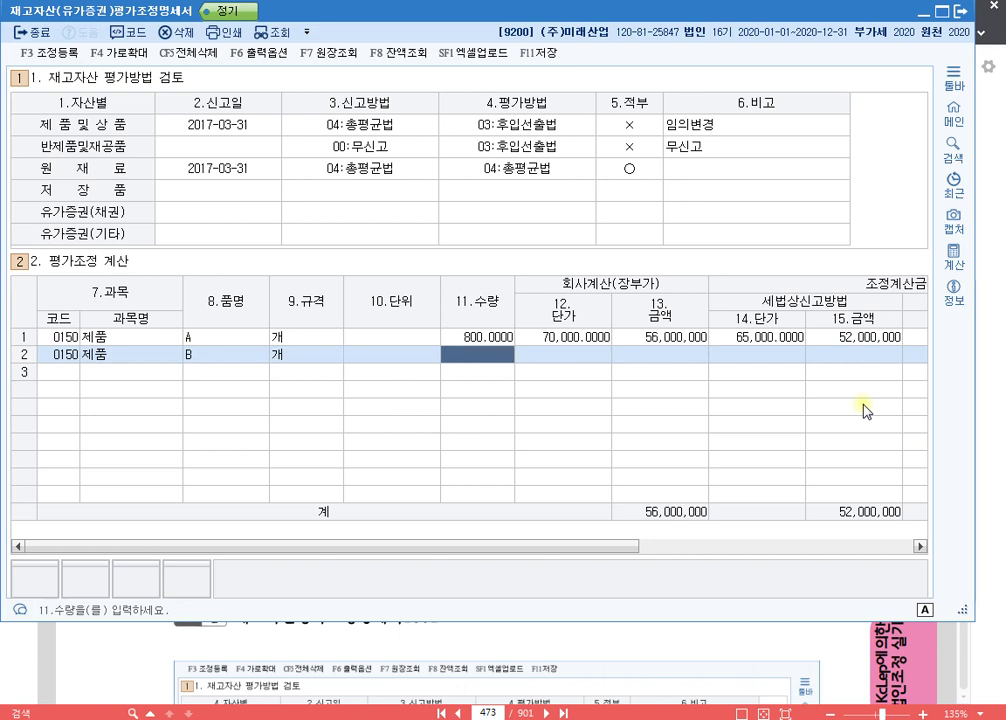
text(1100)
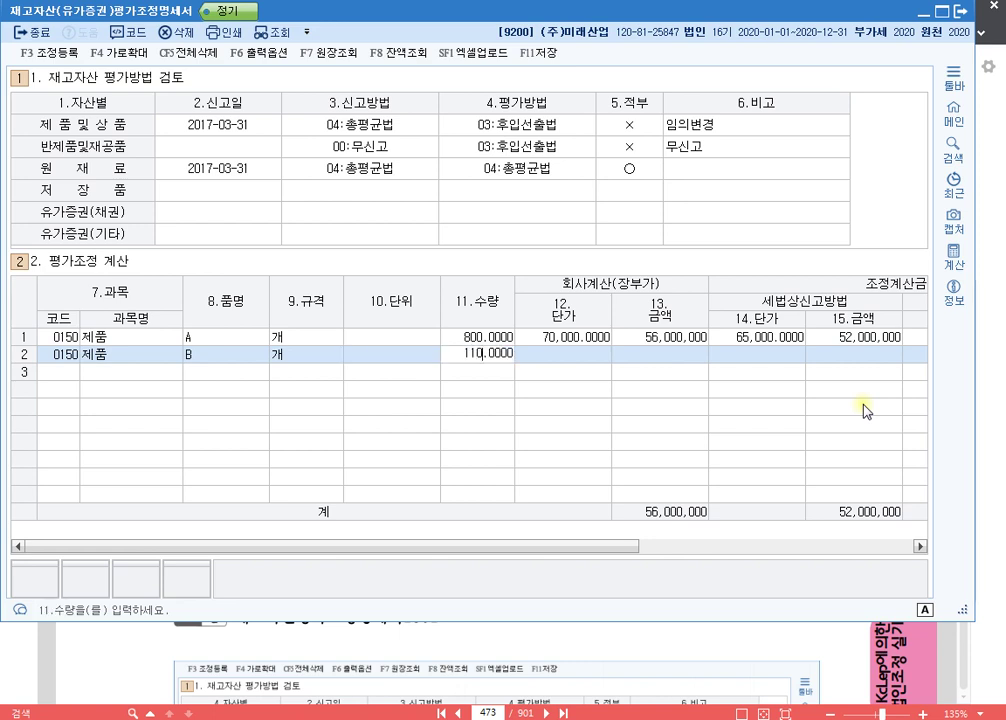
key(Return)
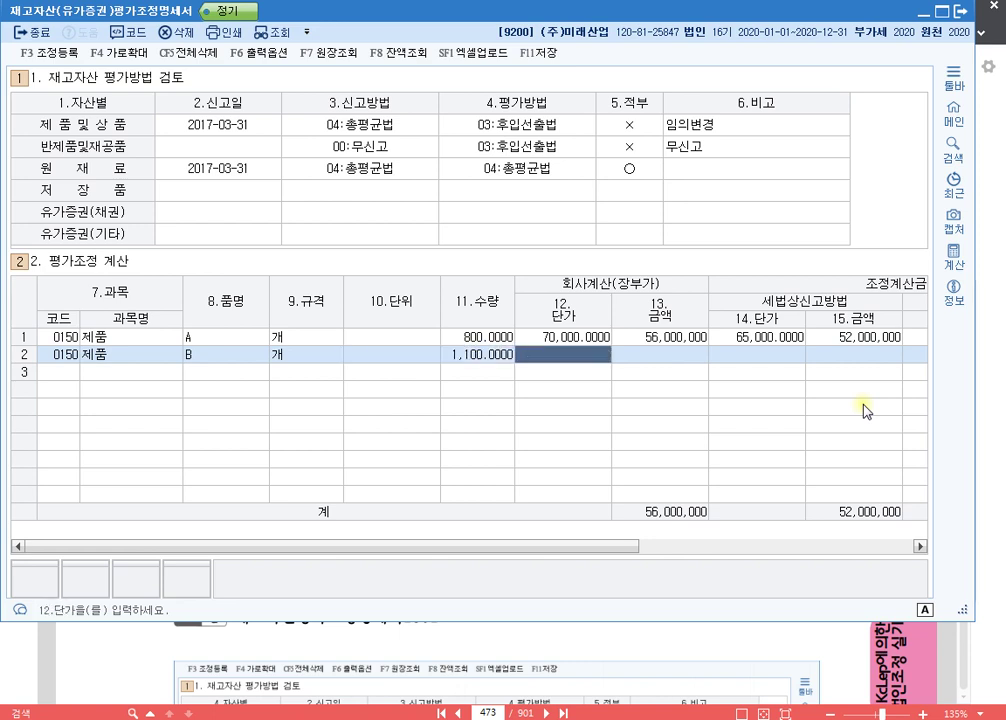
- Complete product B's row with 회사계산 단가 60,000, 세법상신고방법 단가 62,000 and FIFO 단가 65,000
text(600000.0000)
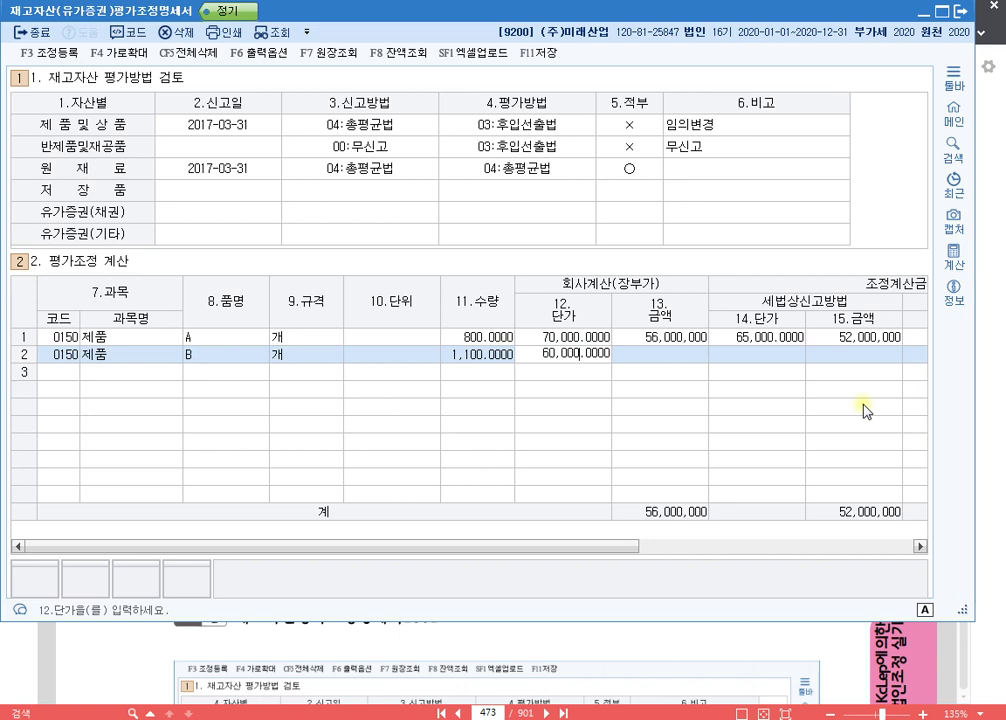
key(Return)
key(Return)
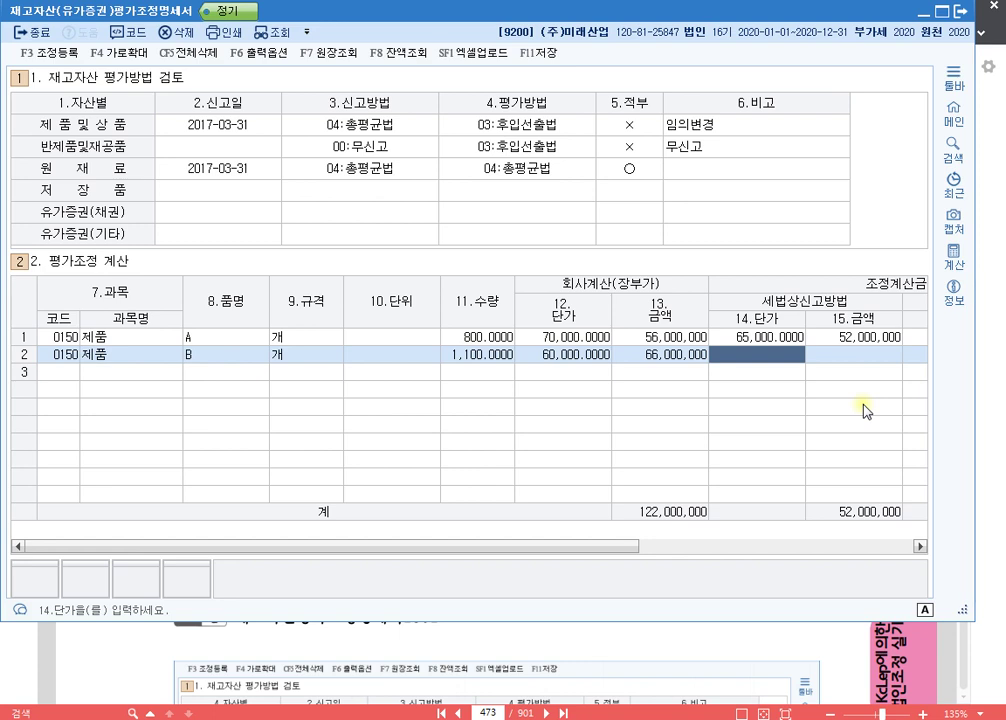
text(620000.0000)
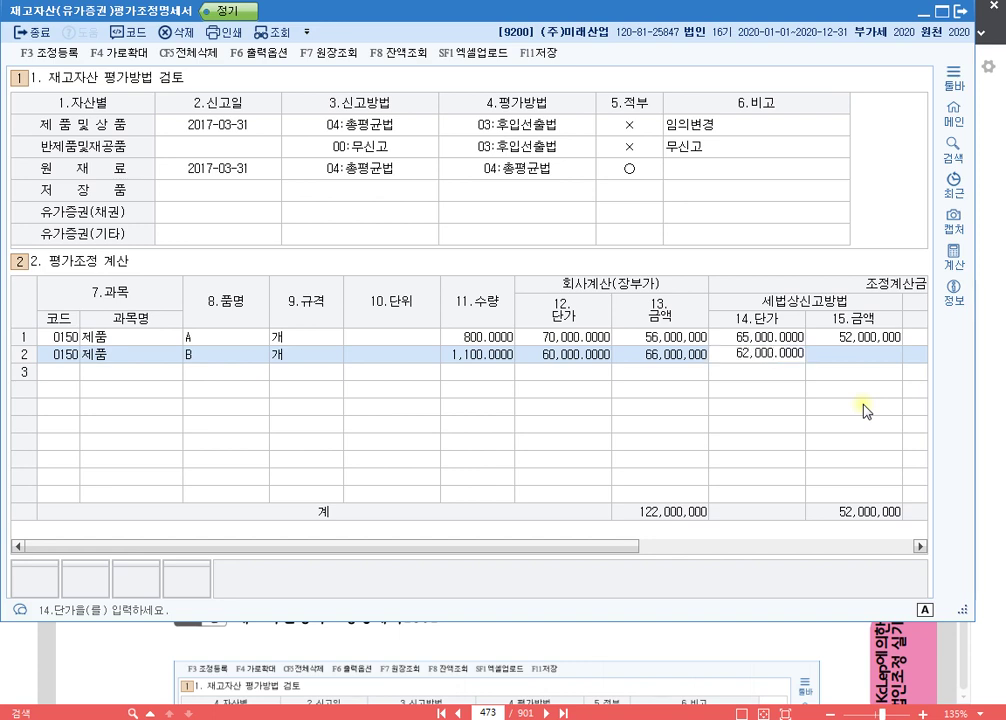
key(Return)
key(Return)
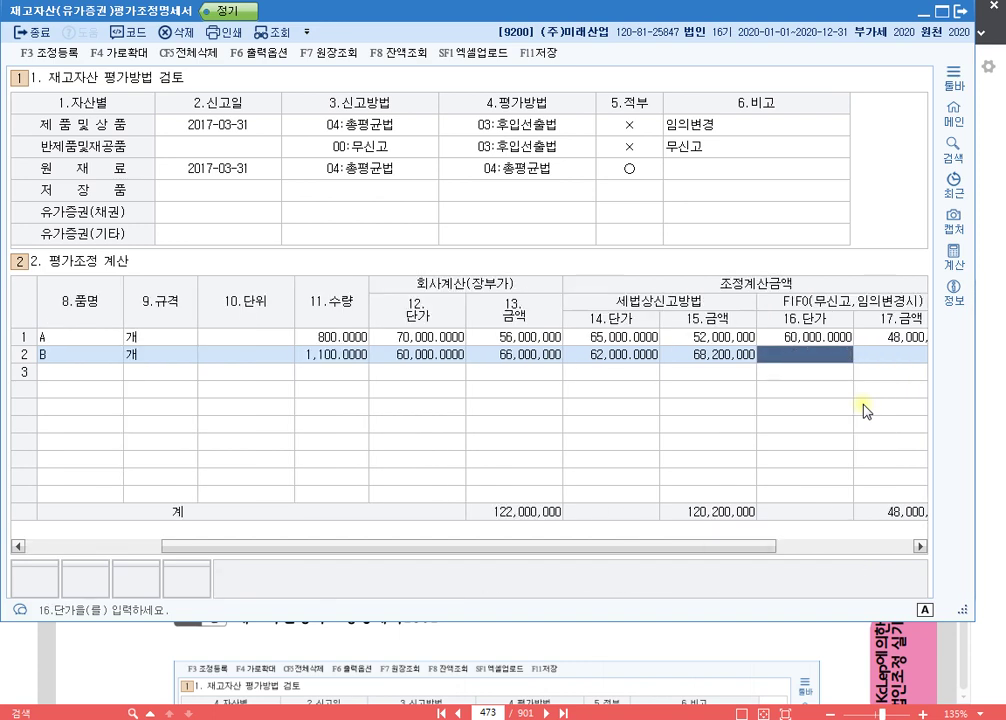
text(650000.0000)
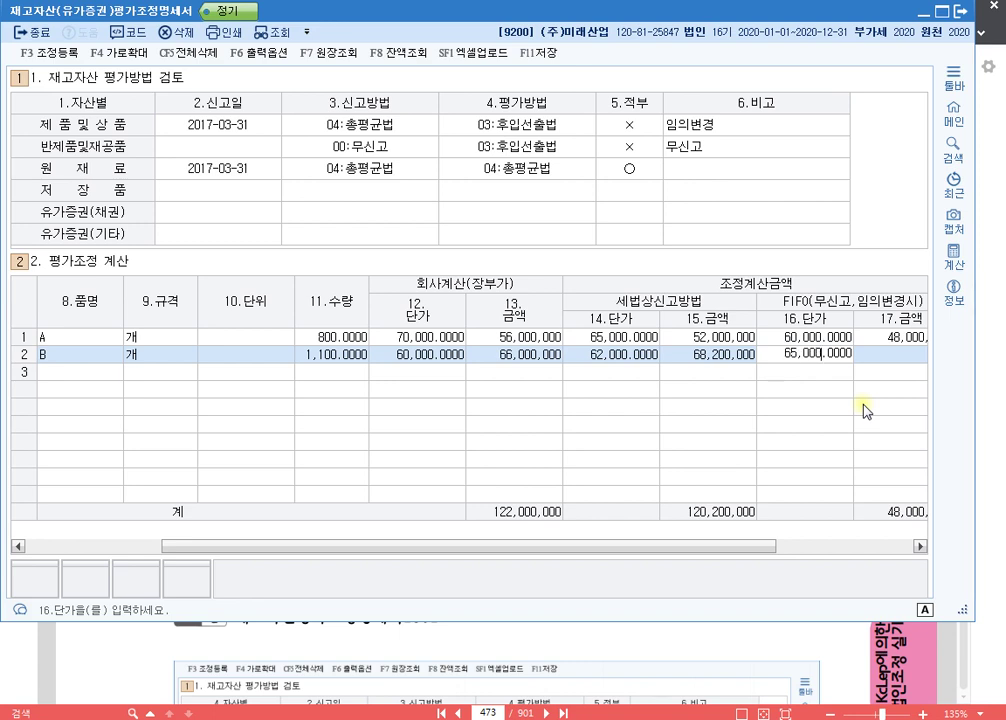
key(Return)
key(Return)
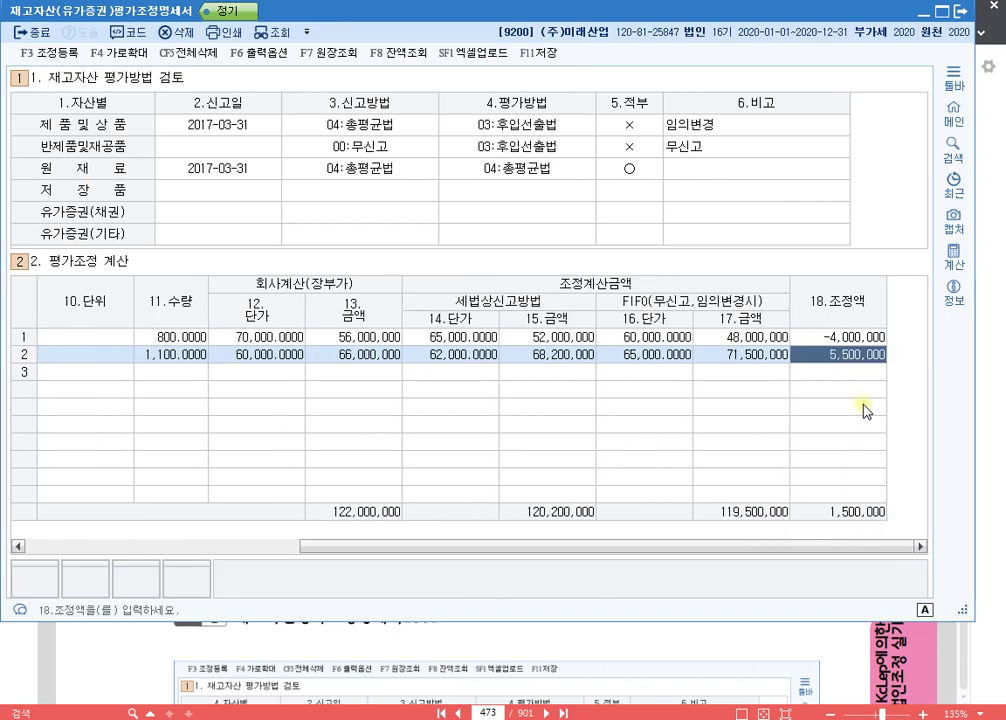
key(Return)
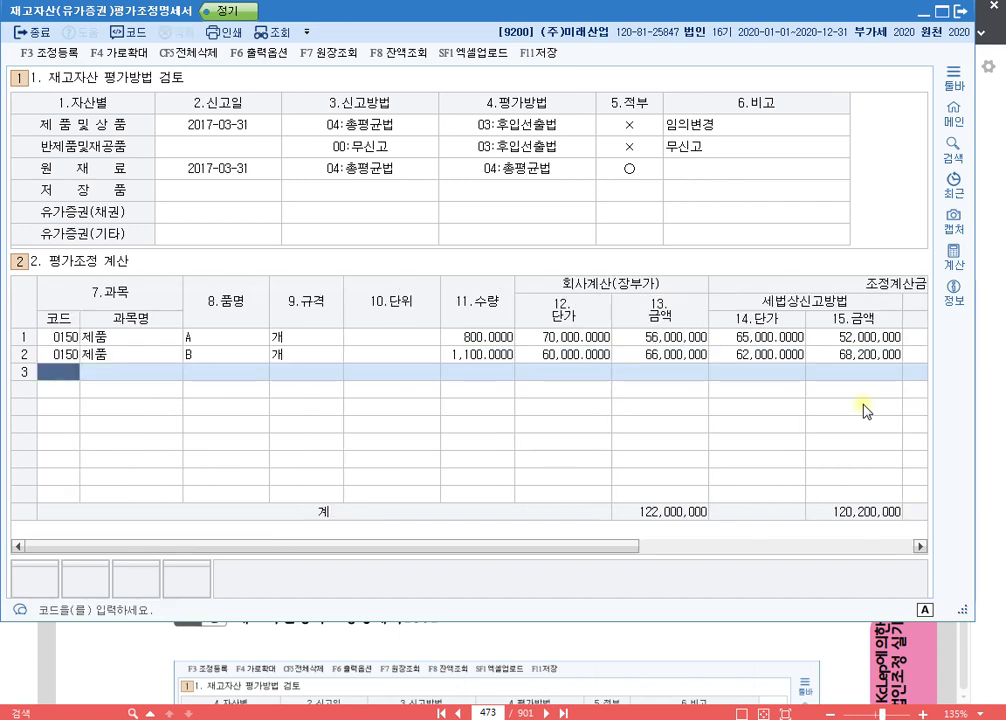
- Add a third 평가조정 계산 row with code 0150 제품, 품명 C, 규격 개, no 단위 and 수량 900
text(150)
key(Return)
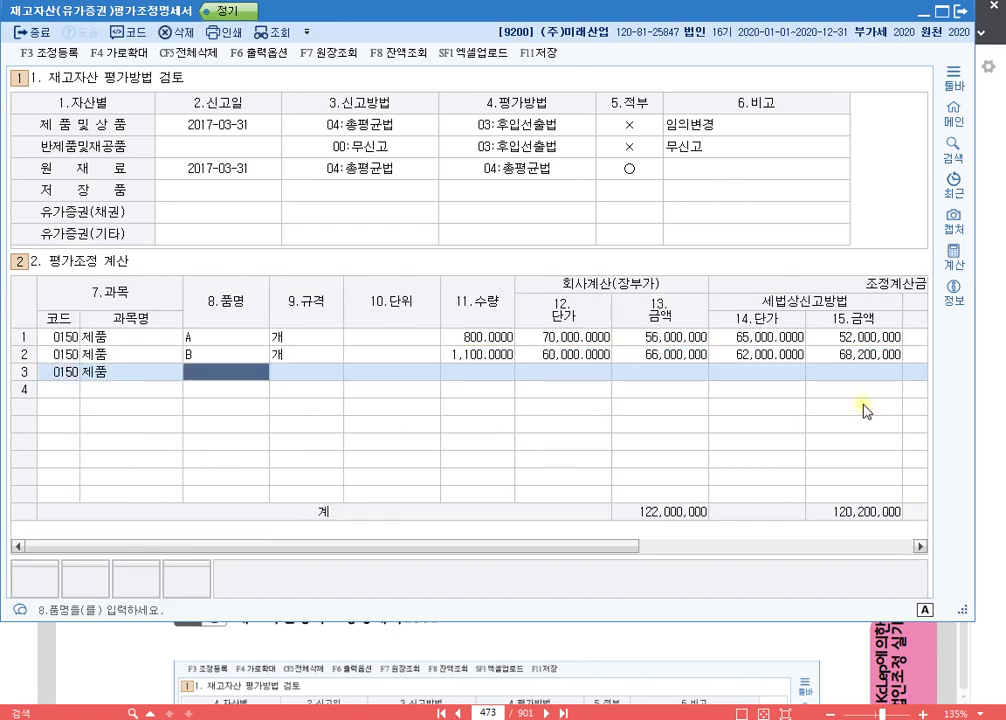
text(C)
key(Return)
text(개)
key(Return)
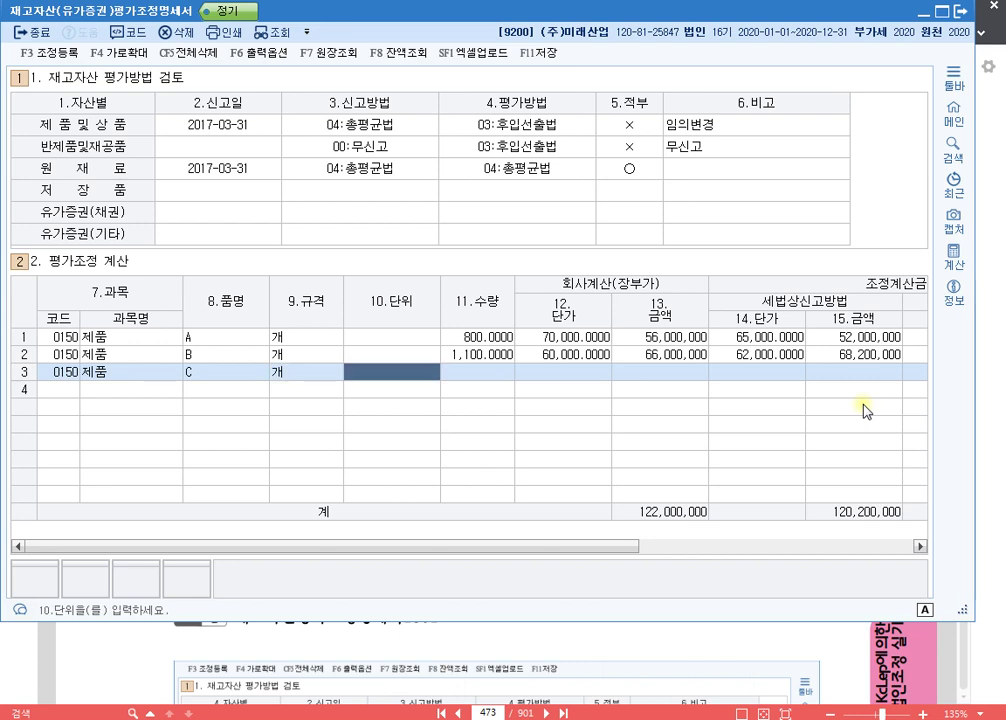
key(Return)
text(900)
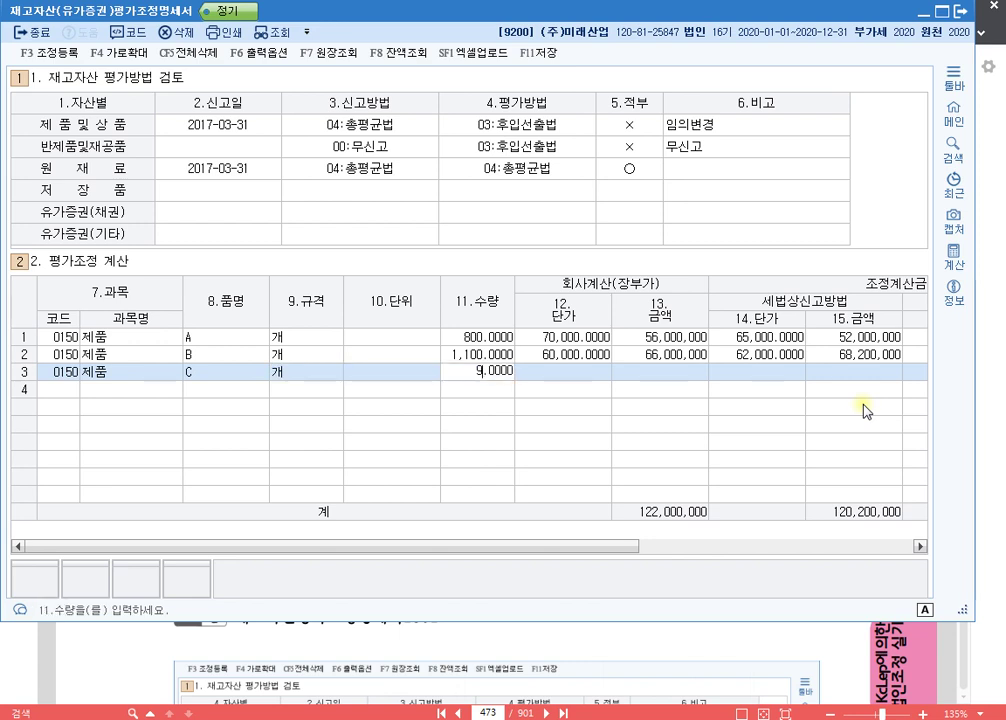
key(Return)
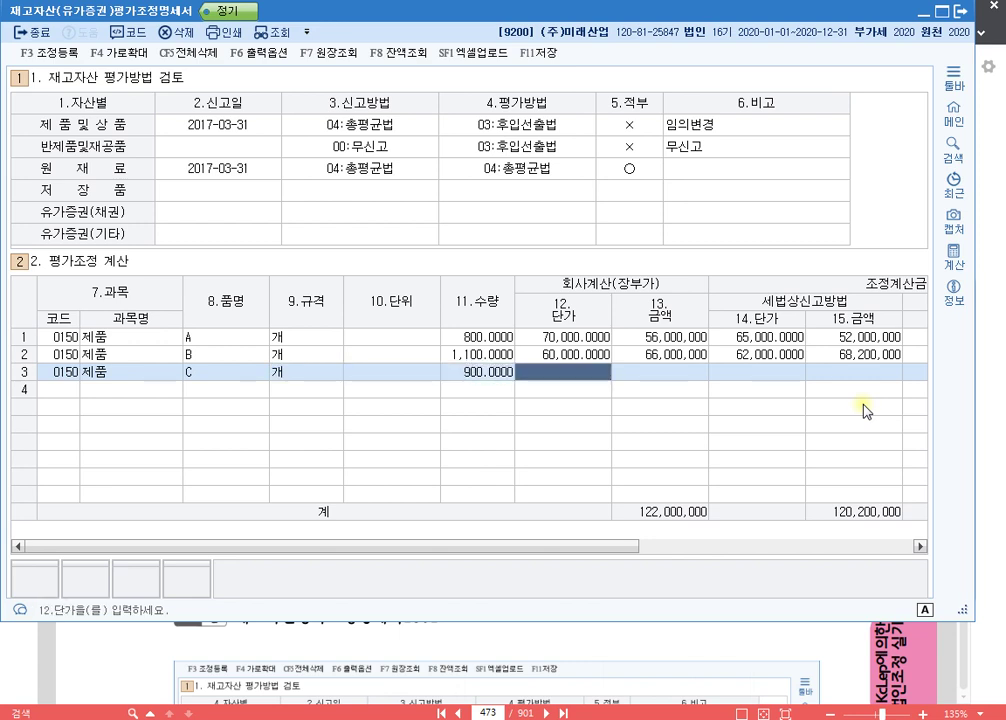
- Complete product C's row with 회사계산 단가 40,000, 세법상신고방법 단가 44,000 and FIFO 단가 50,000
text(4000000)
key(Return)
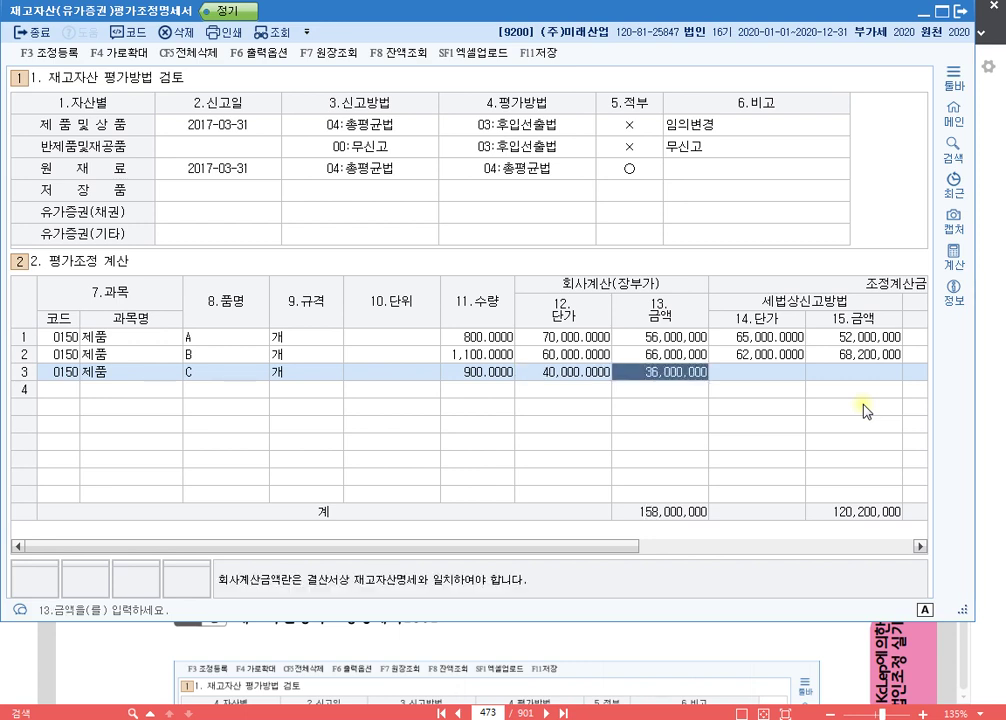
key(Return)
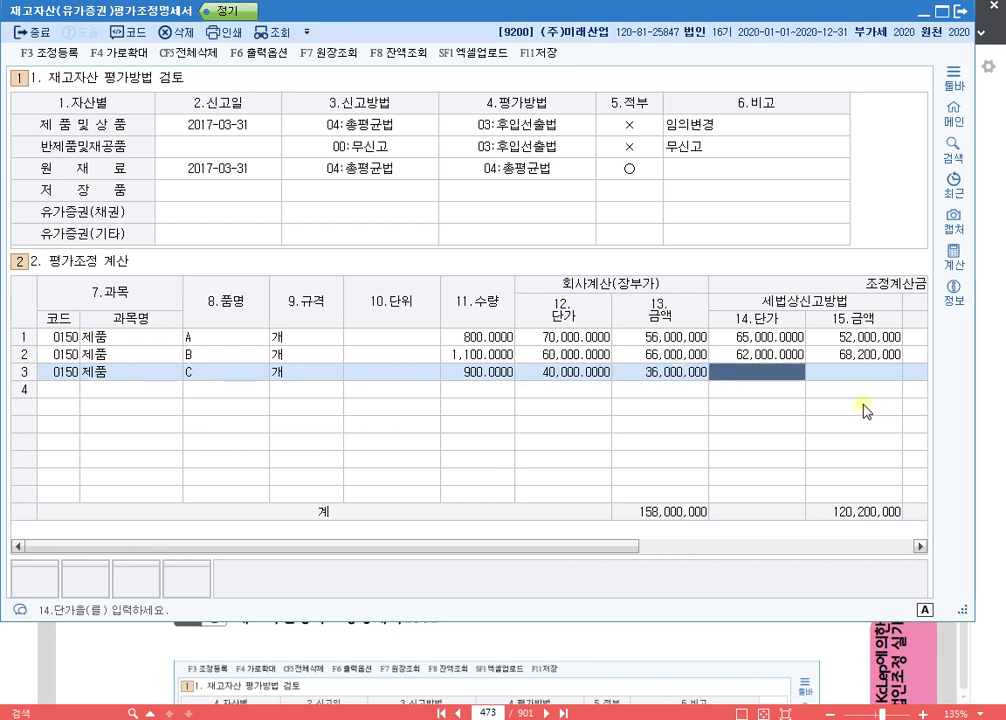
text(440000.0000)
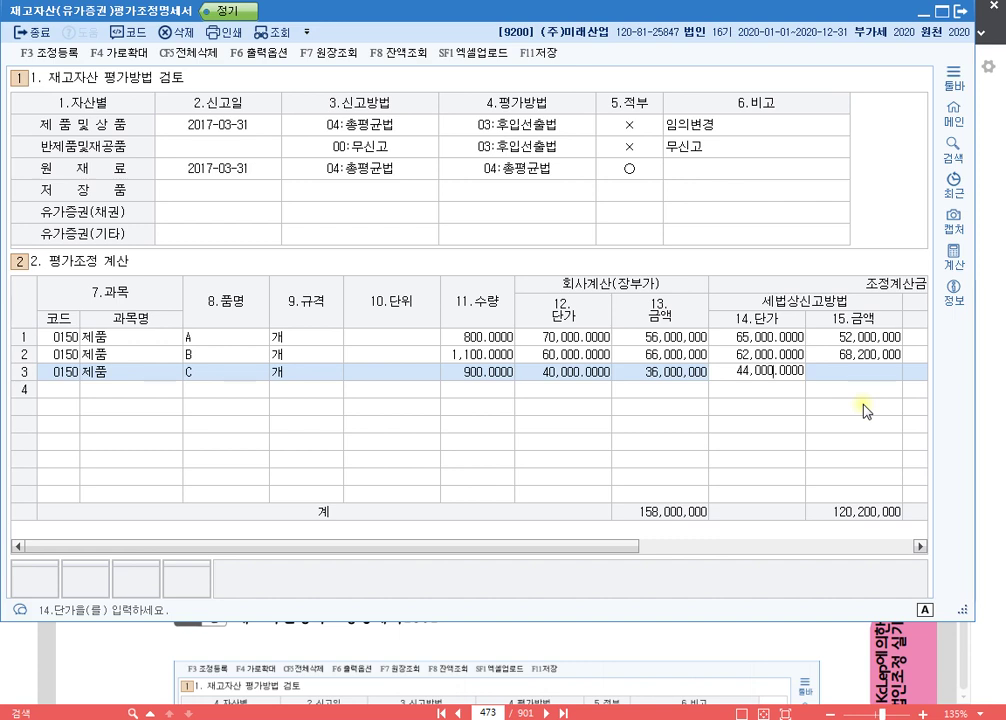
key(Return)
key(Return)
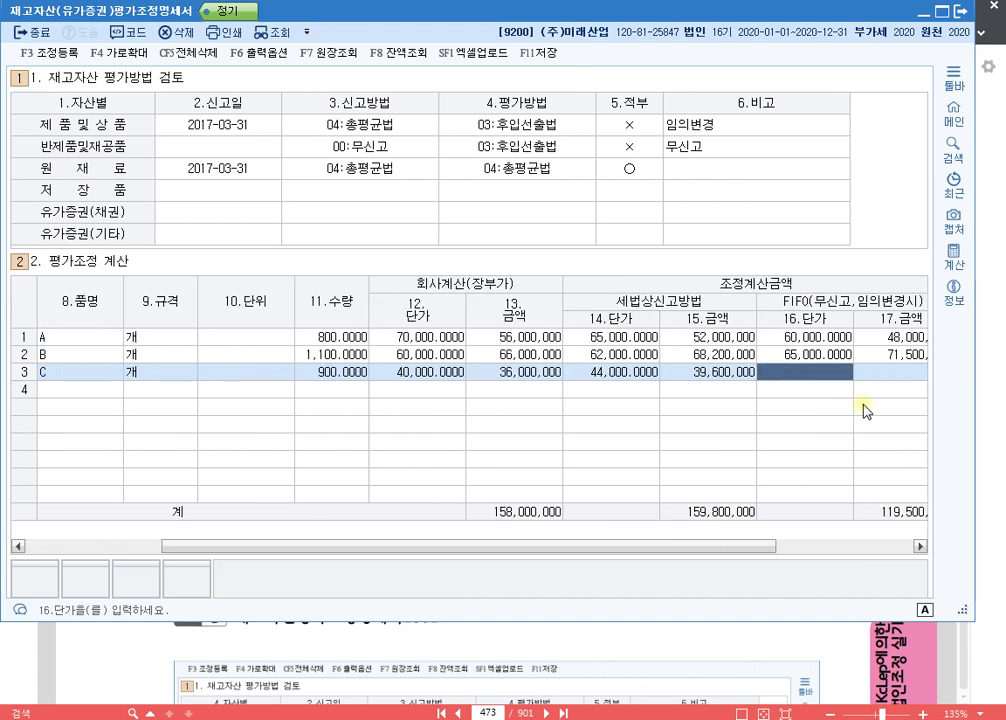
text(500000.0000)
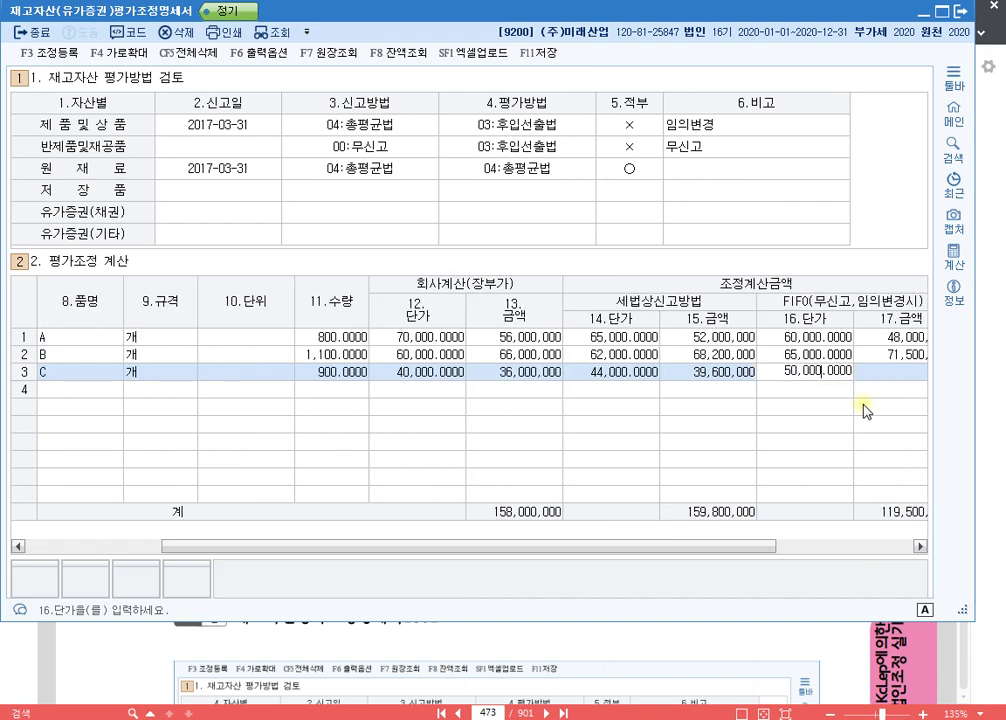
key(Return)
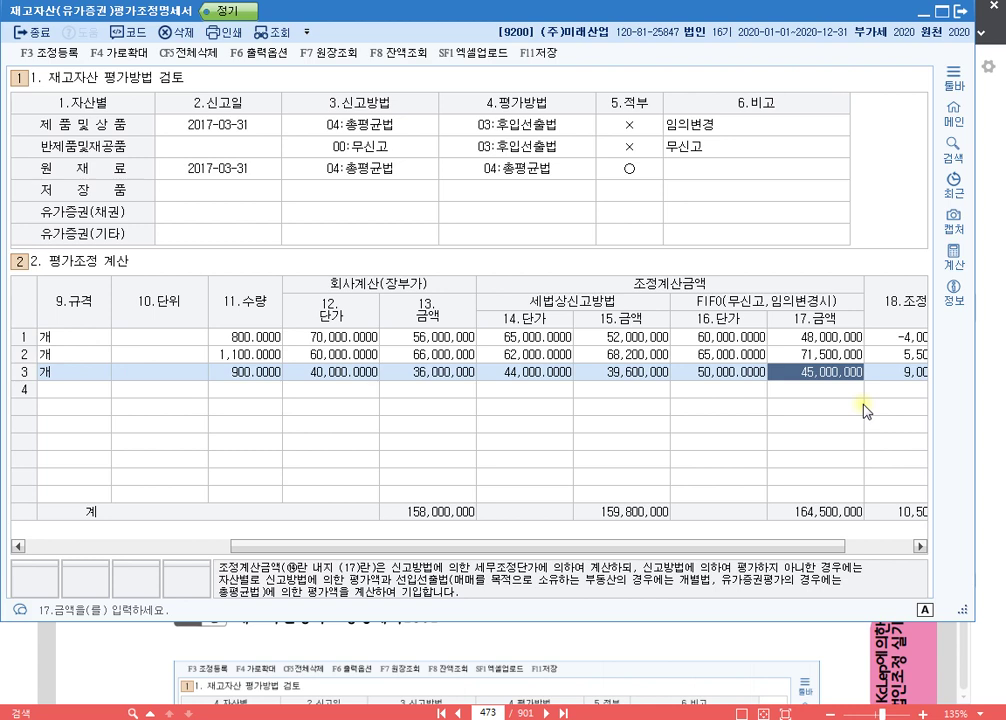
key(Return)
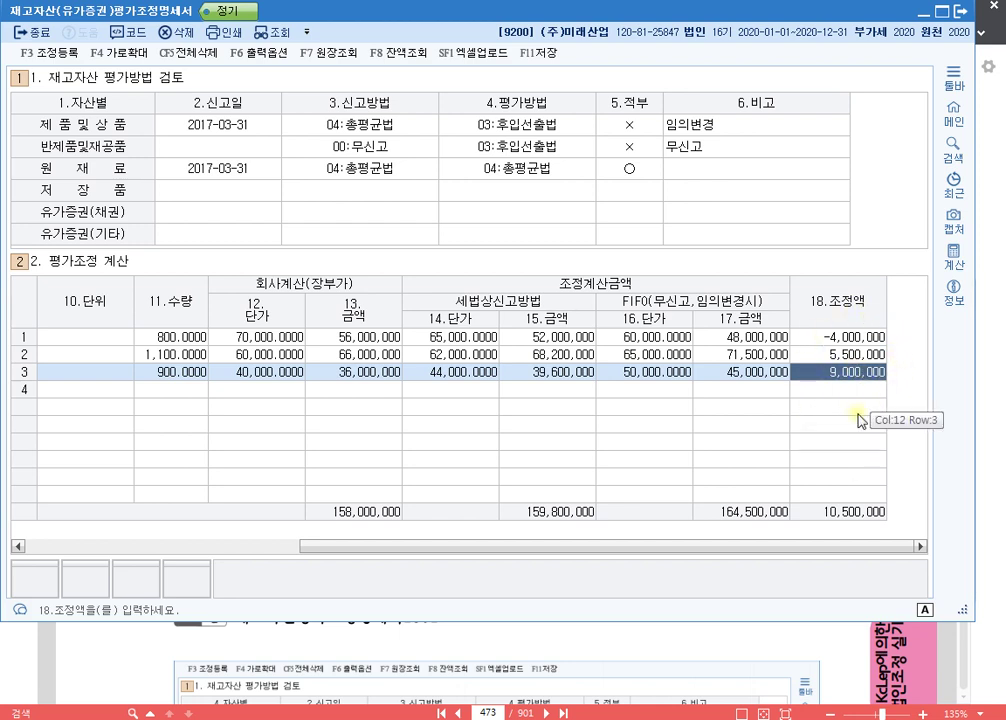
- Review the 조정액 of products A, B and C against their combined total in the 평가조정 계산 table
click(860, 355)
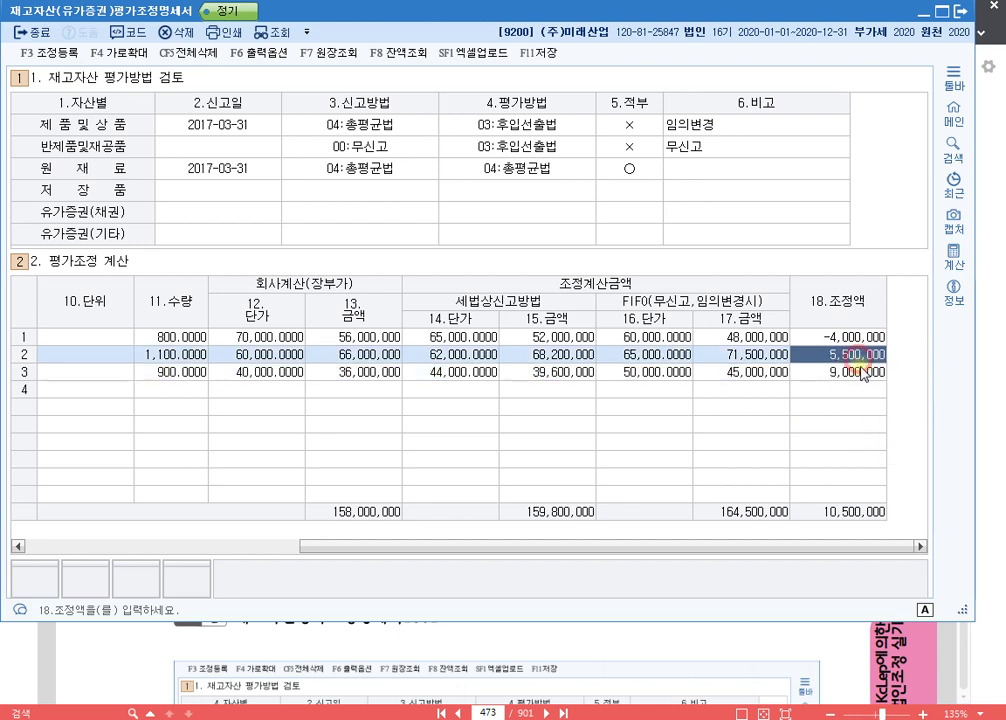
click(862, 373)
click(862, 338)
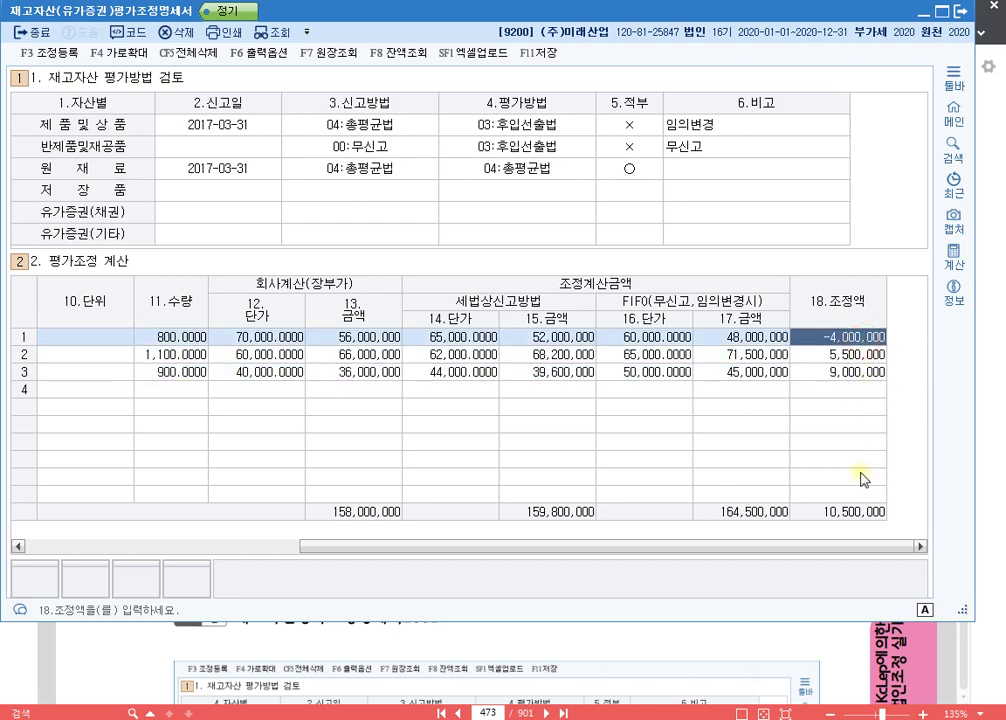
click(860, 355)
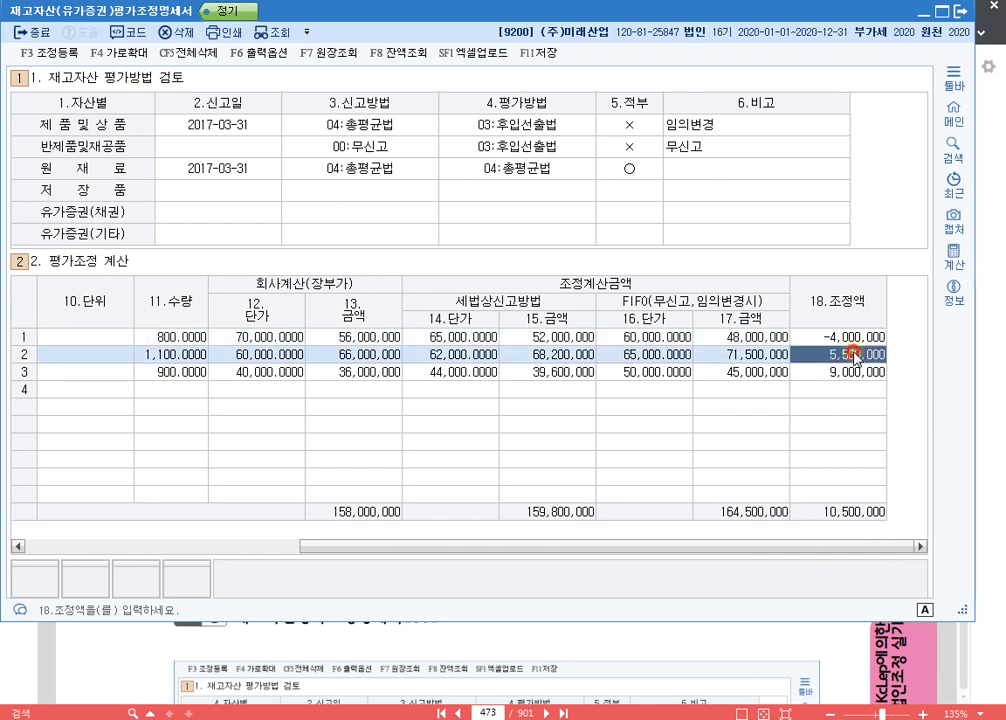
click(860, 372)
click(860, 338)
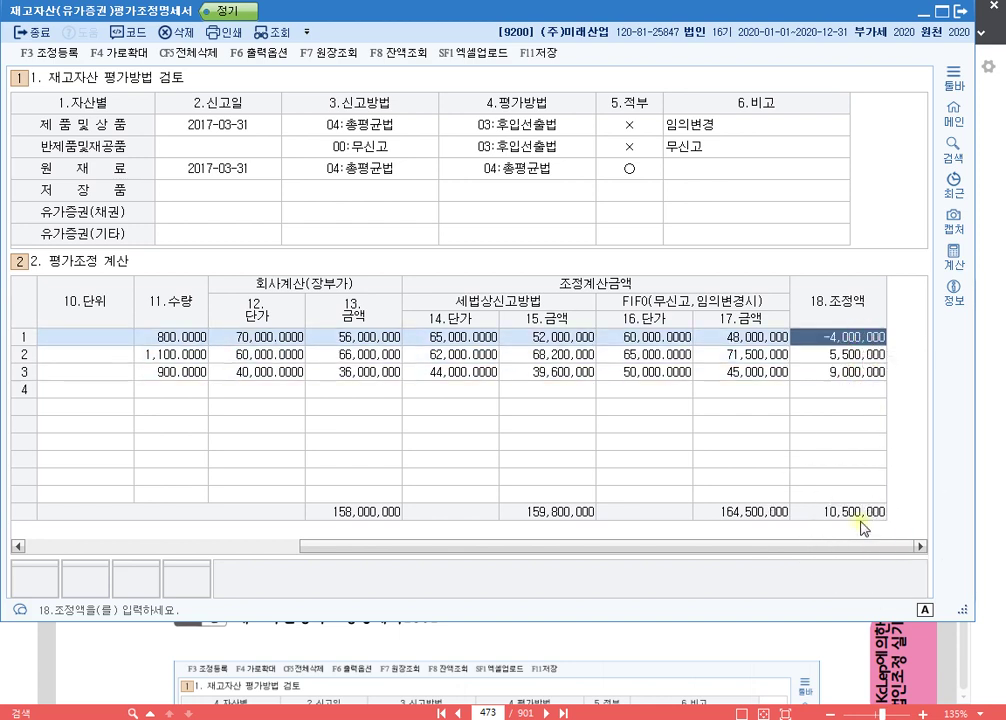
click(862, 374)
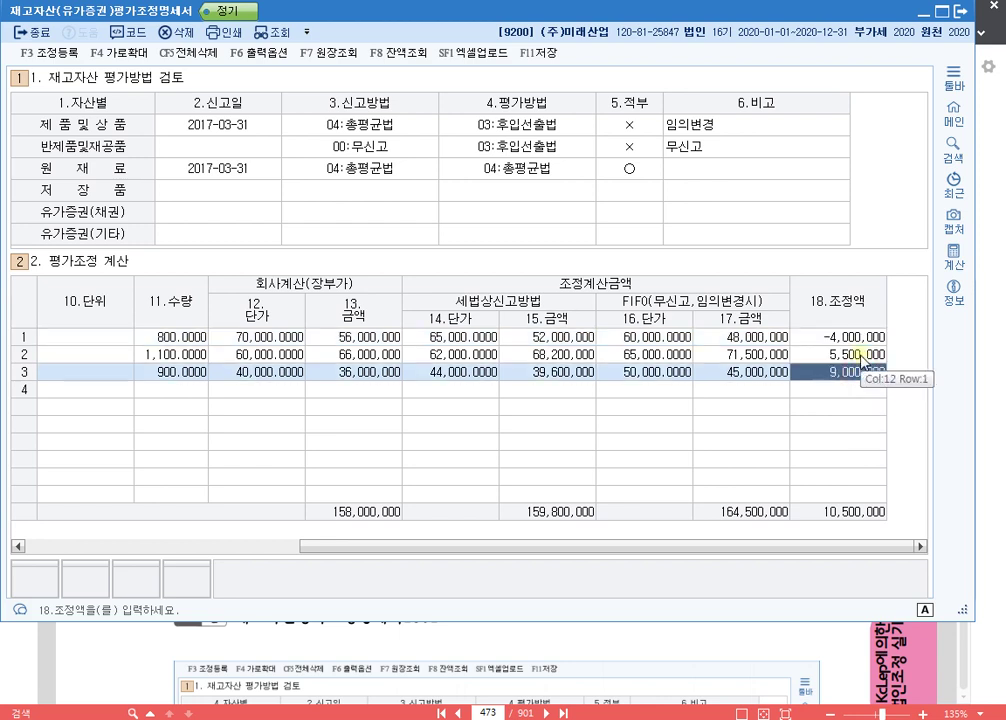
- Register 제품평가감 of 10,500,000 under 익금산입 및 손금불산입 with 유보발생 in 조정 등록, and return to the form
key(F3)
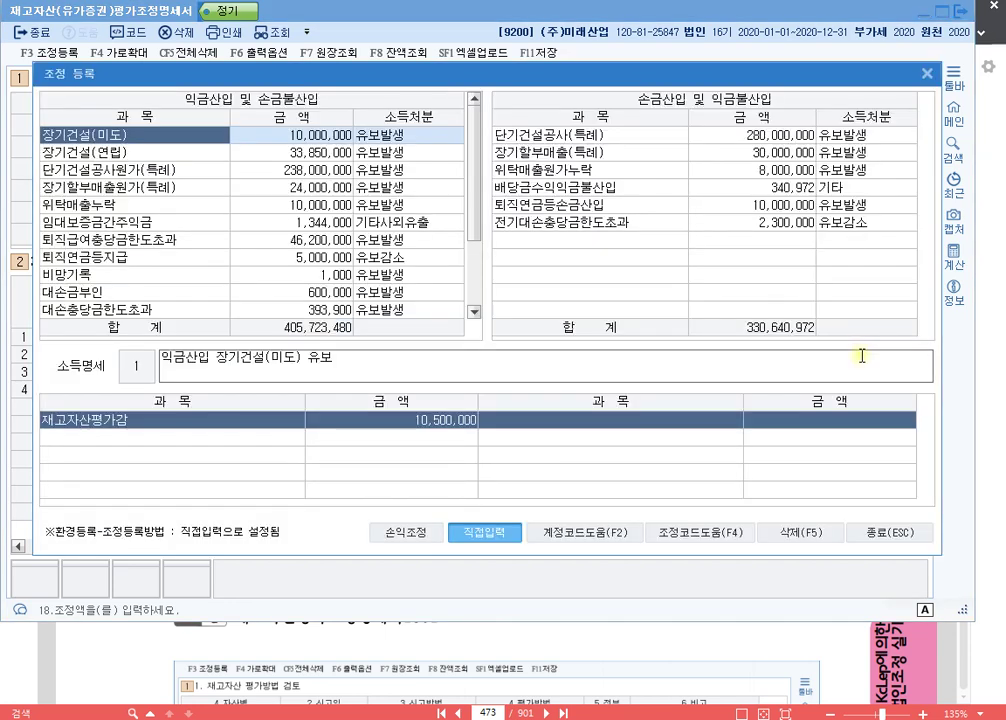
scroll(200, 250, down, 2)
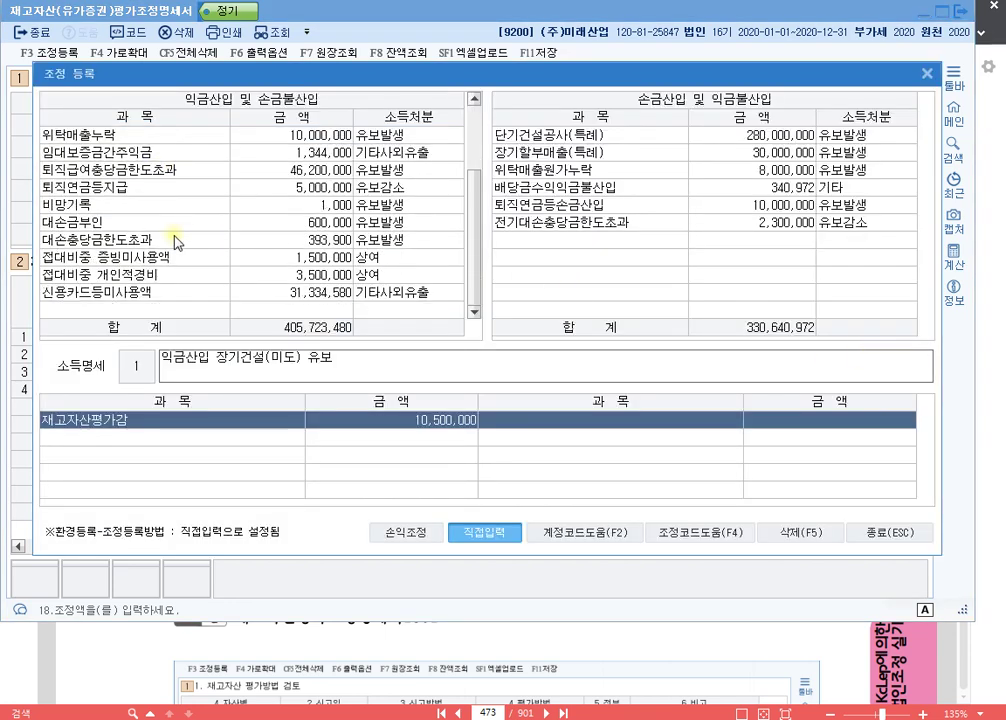
click(172, 311)
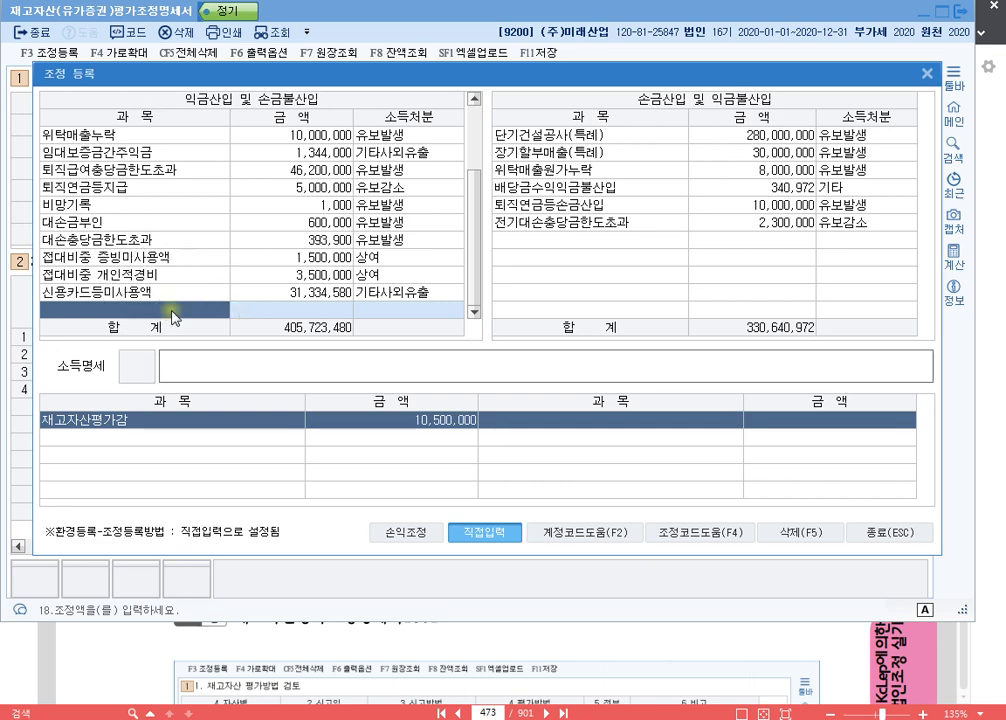
double_click(171, 312)
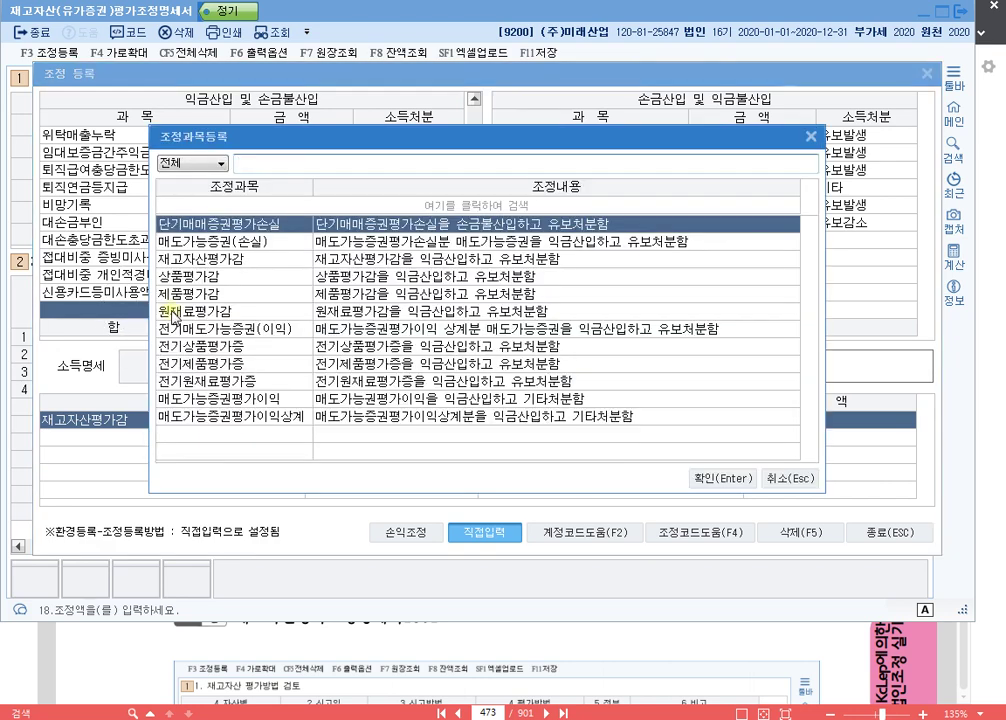
text(제)
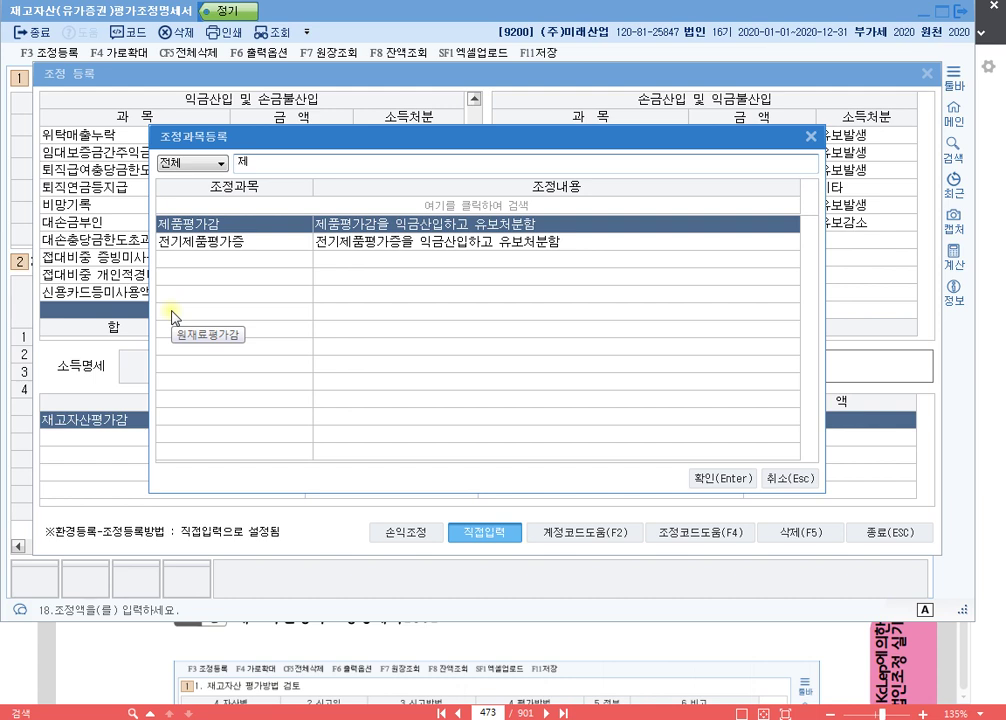
key(Return)
text(10)
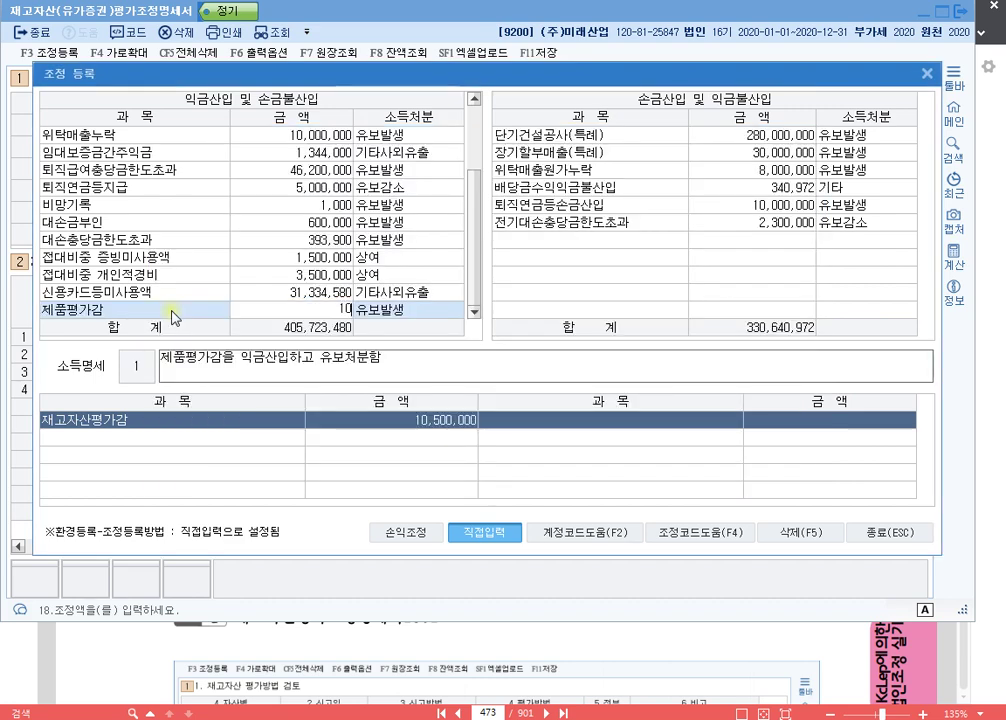
text(,500,000)
key(Return)
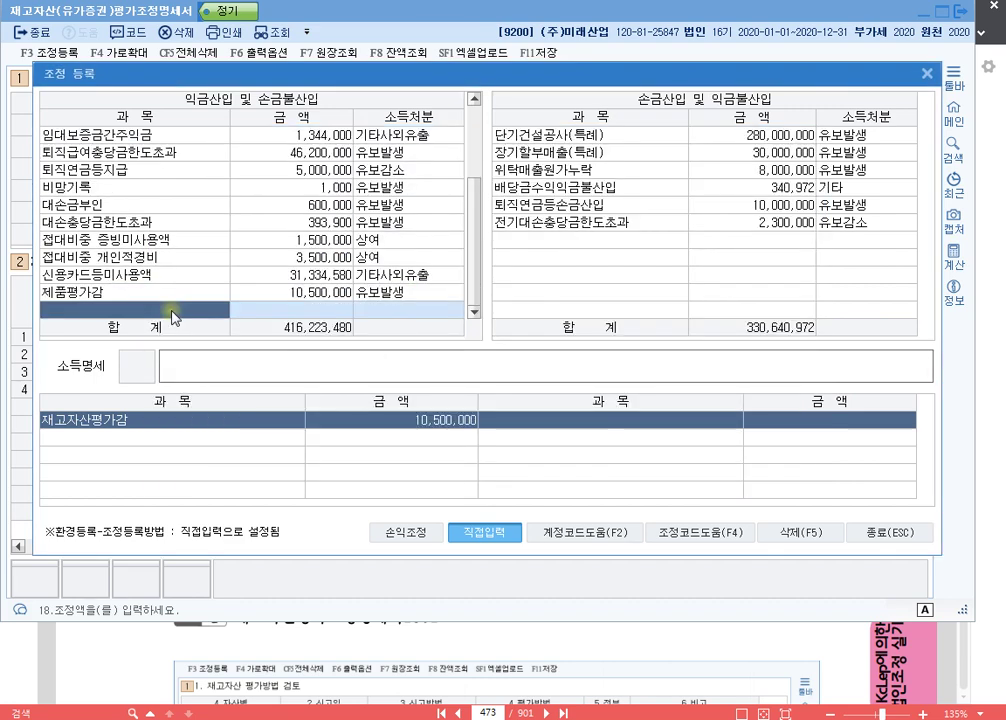
key(Up)
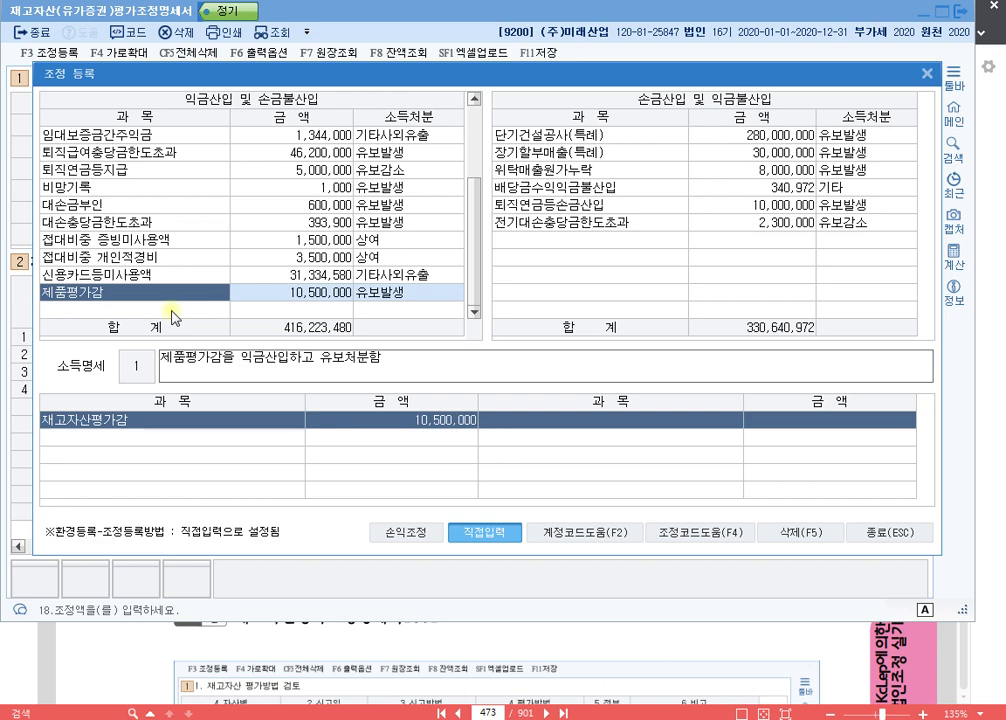
key(Escape)
- Add a fourth 평가조정 계산 row with code 0169 재공품, 품명 가, 규격 개, no 단위 and 수량 8,000
key(Return)
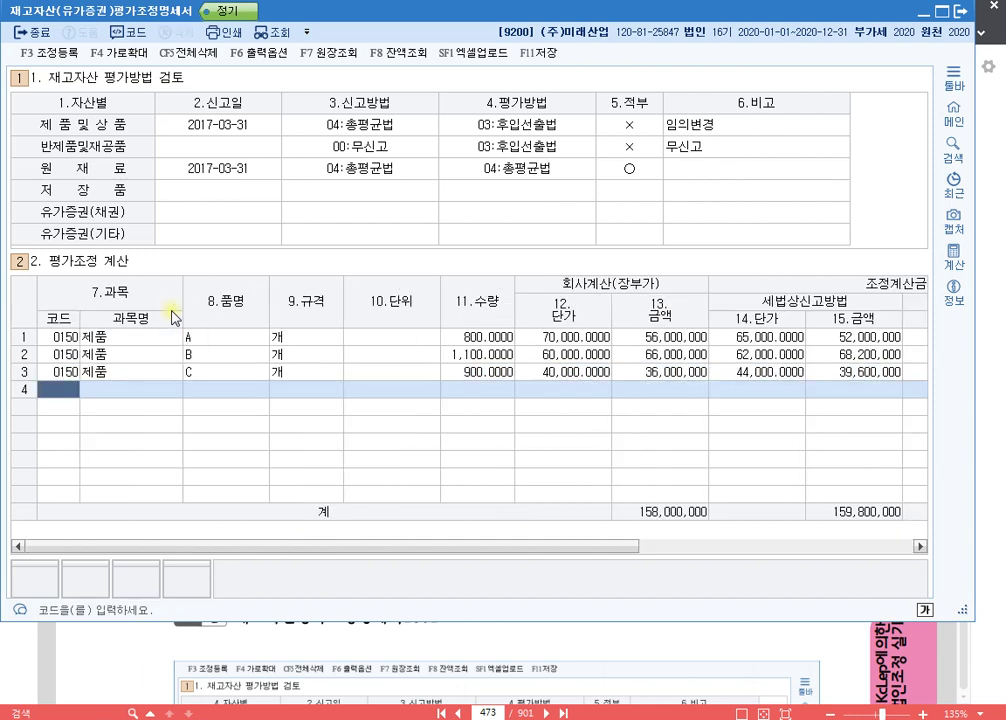
text(169)
key(Return)
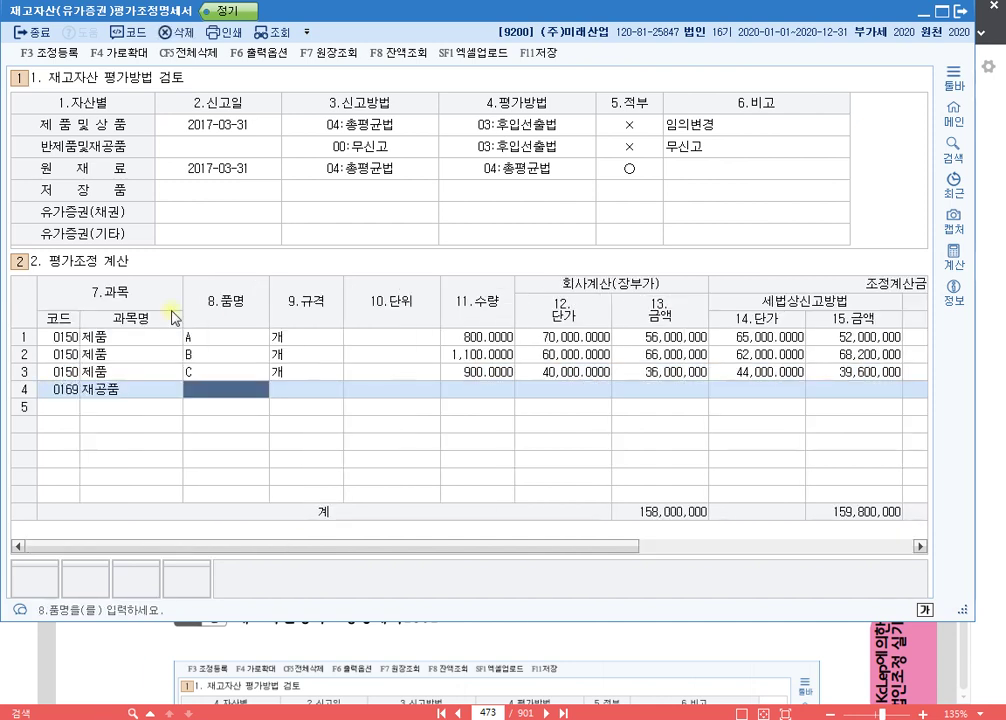
text(가)
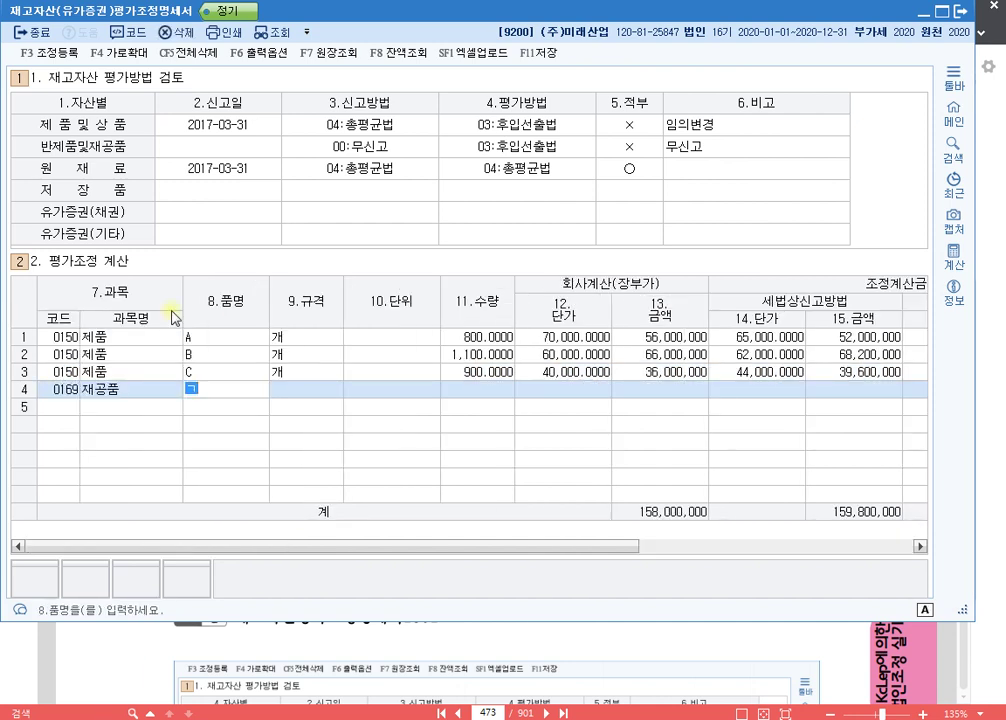
key(Return)
text(개)
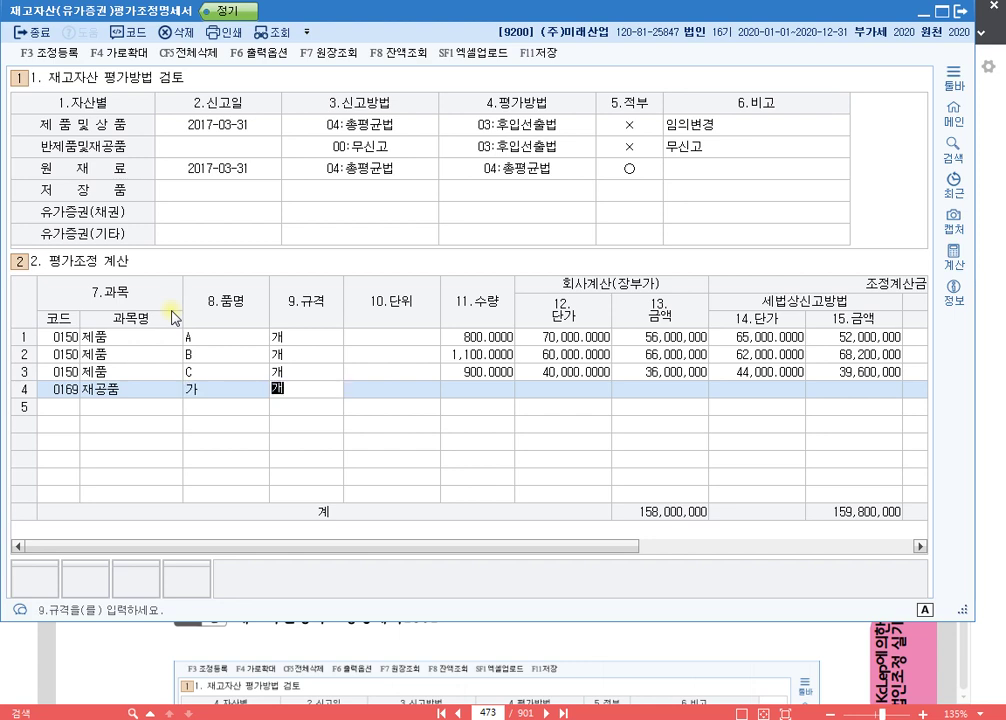
key(Return)
key(Return)
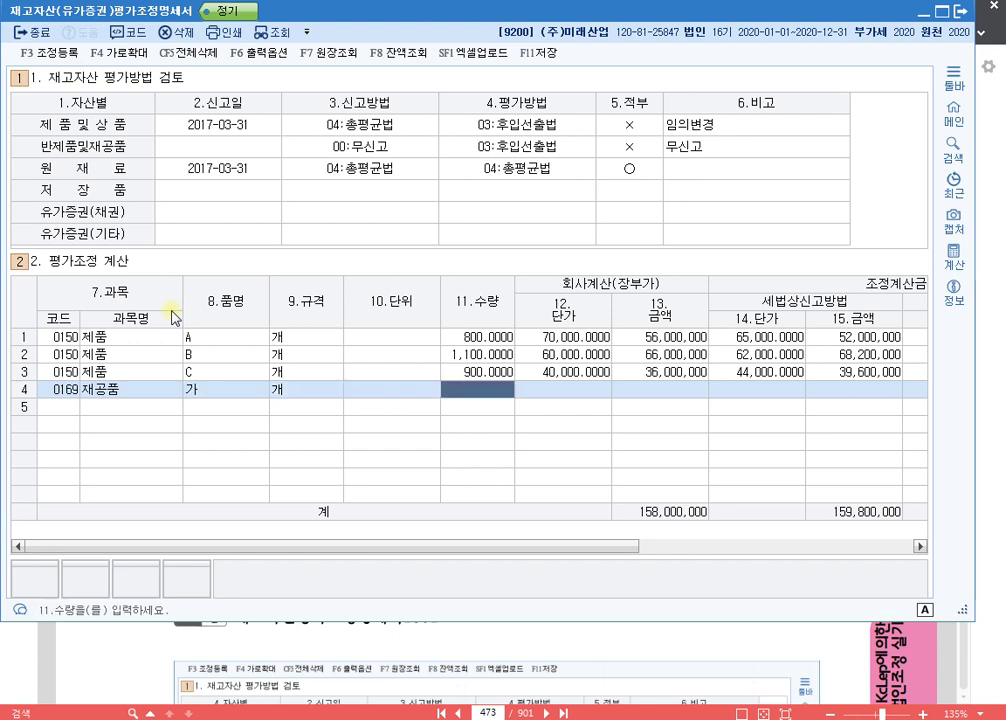
text(8000)
key(Return)
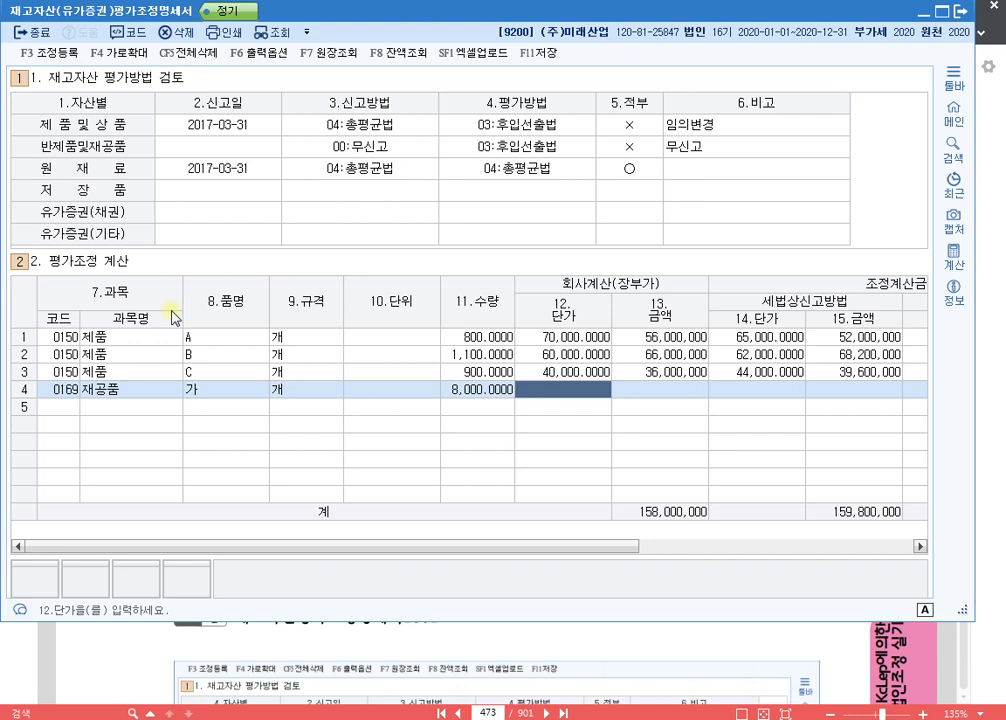
- Complete the 재공품 row with 회사계산 단가 28,000 and FIFO 단가 32,000, leaving the 세법상신고방법 단가 and 금액 blank
text(280000.0000)
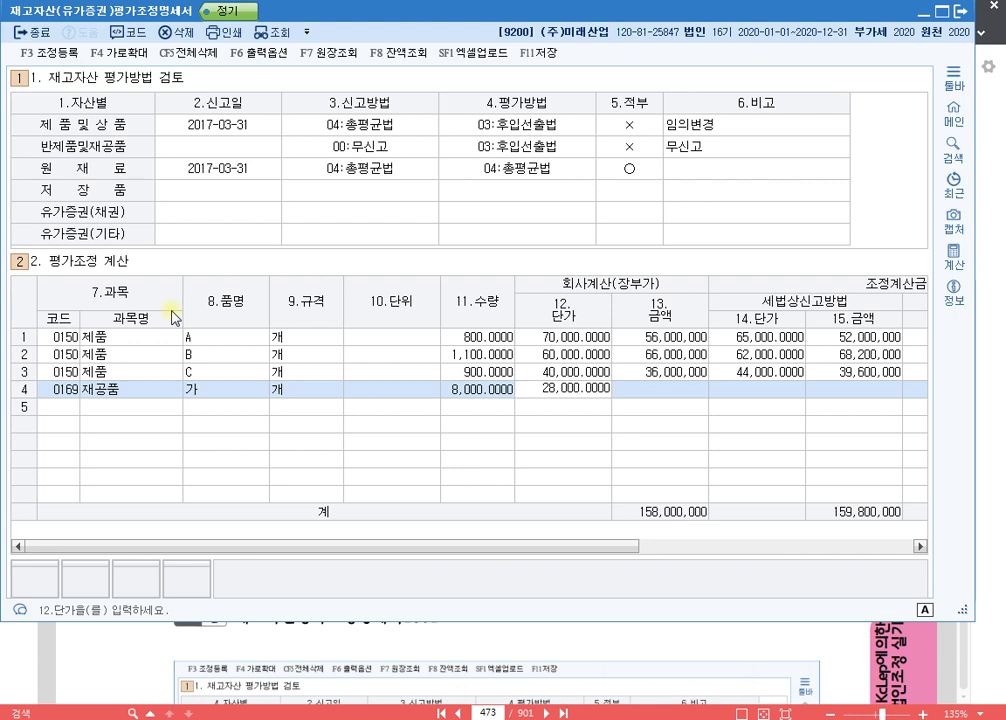
key(Return)
key(Return)
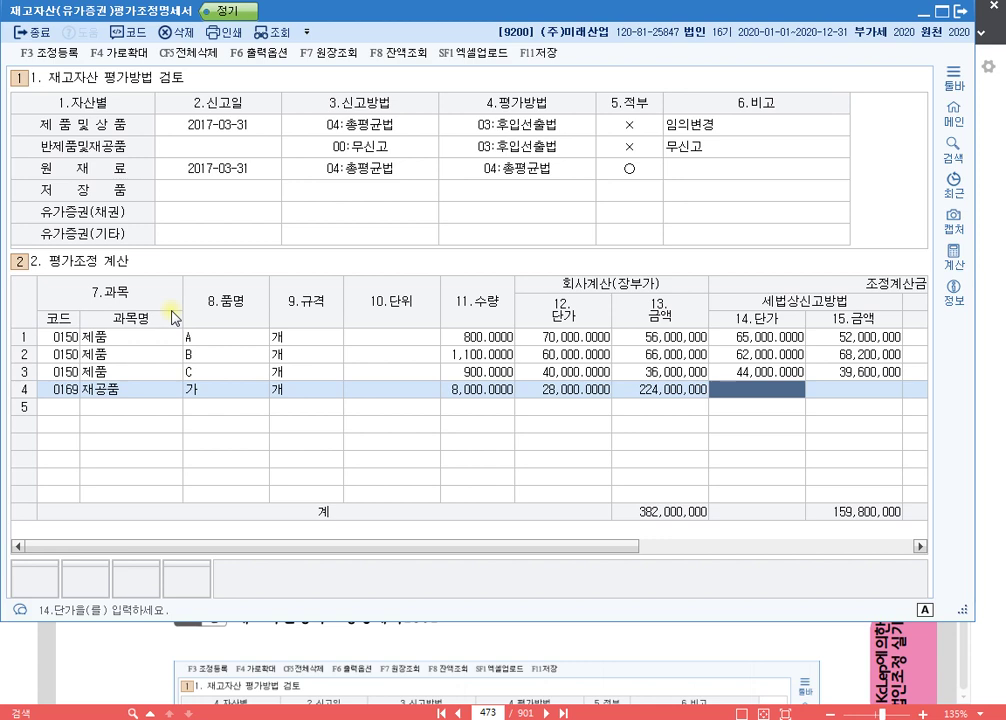
key(Return)
key(Return)
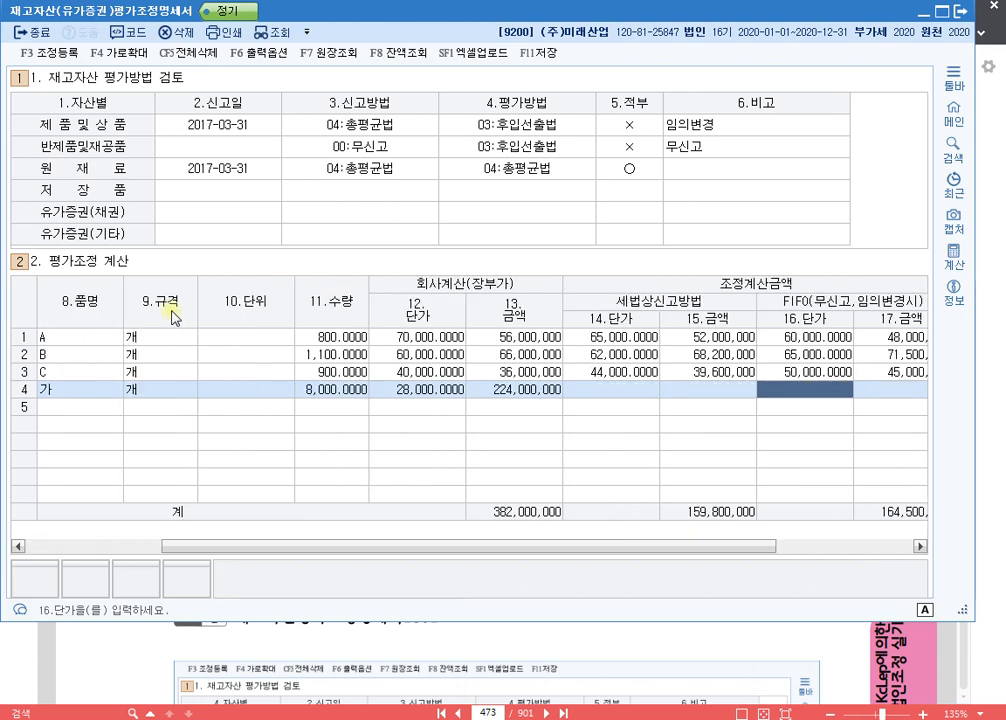
text(320000.0000)
key(Return)
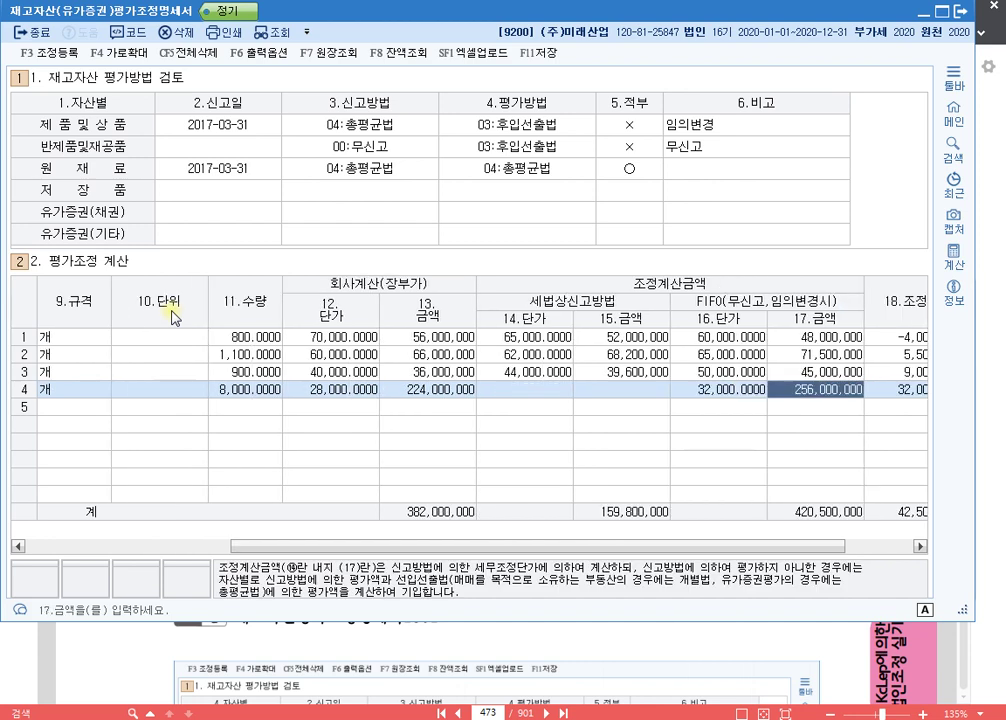
key(Return)
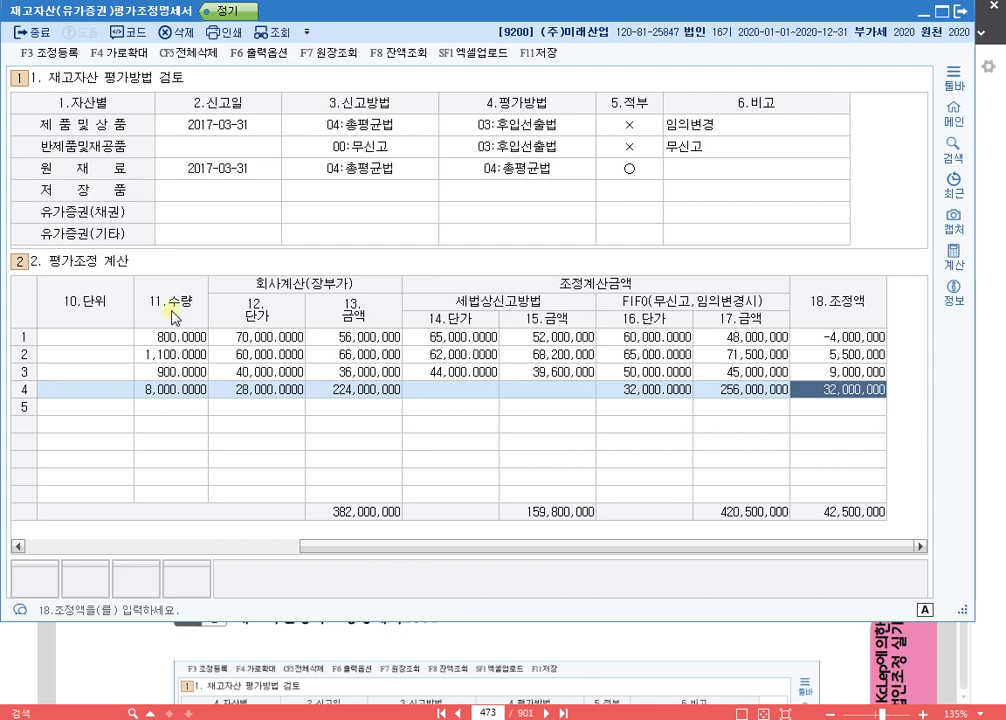
- Open 조정 등록 for the 재공품 valuation adjustment
key(F3)
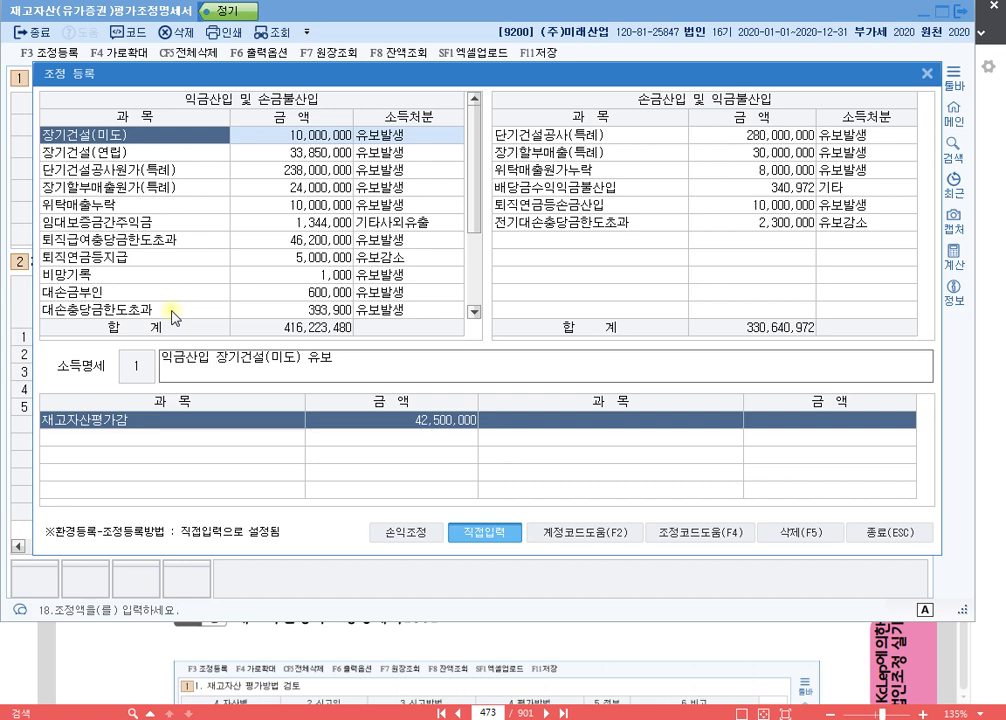
- Add a 재공품평가감 entry of 32,000,000 with disposition 유보발생 on the 익금산입 및 손금불산입 side
scroll(175, 318, down, 2)
click(192, 314)
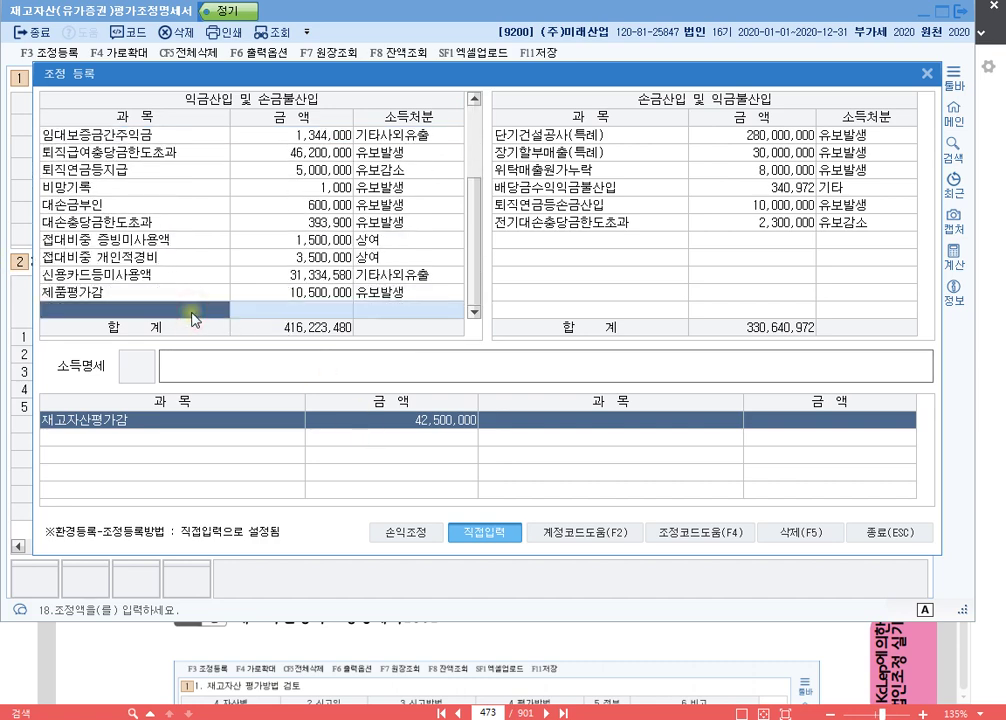
text(재공품평가)
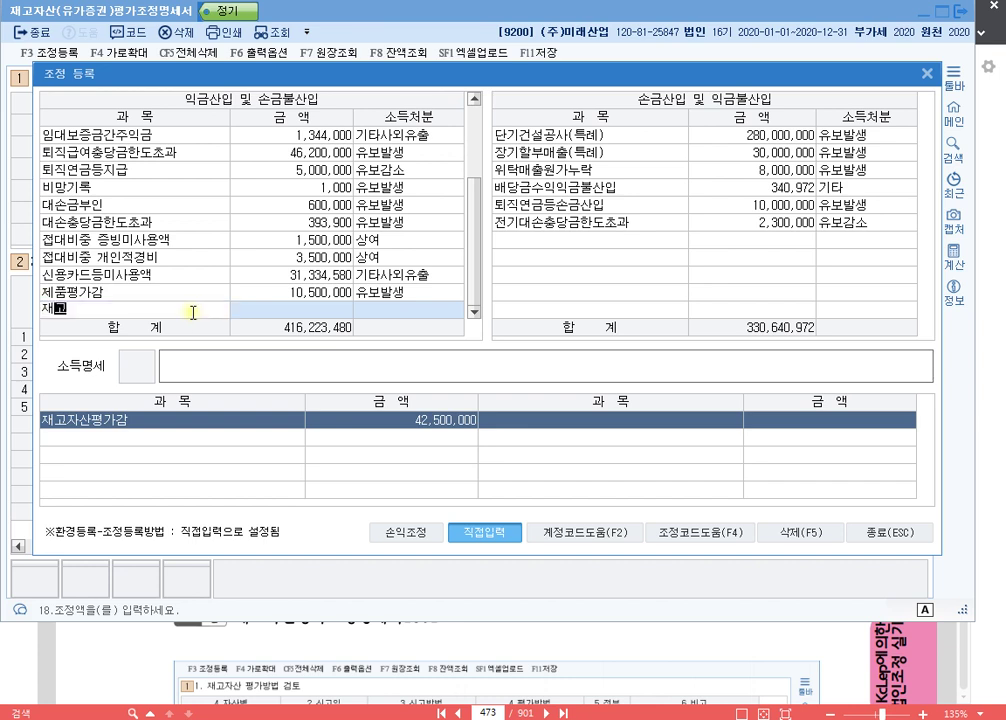
text(감)
key(Return)
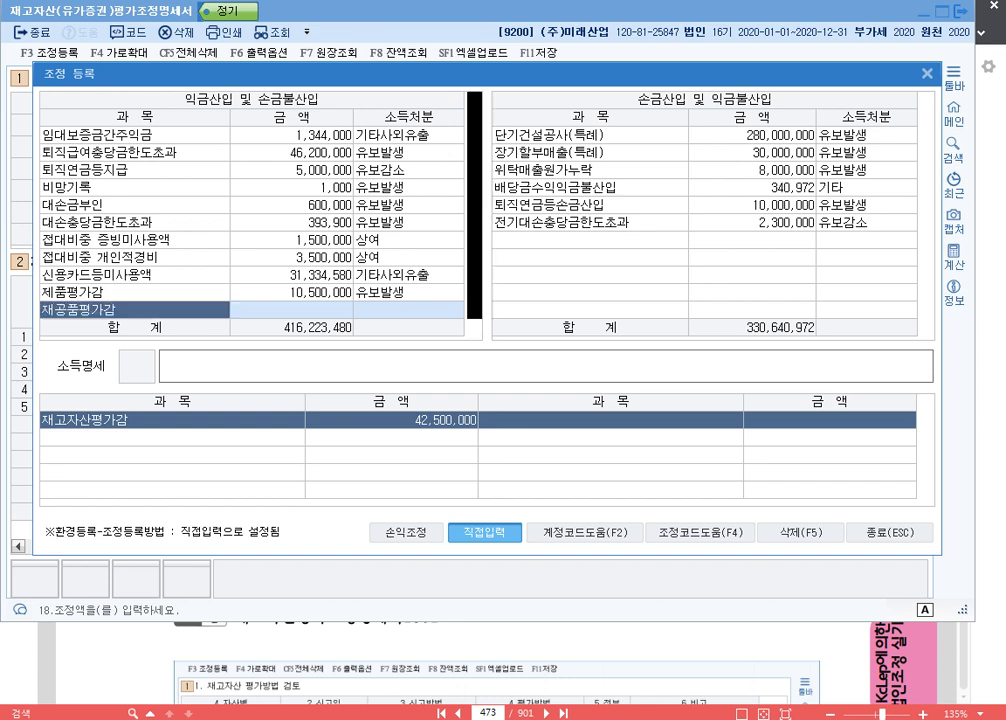
text(32000000)
key(Return)
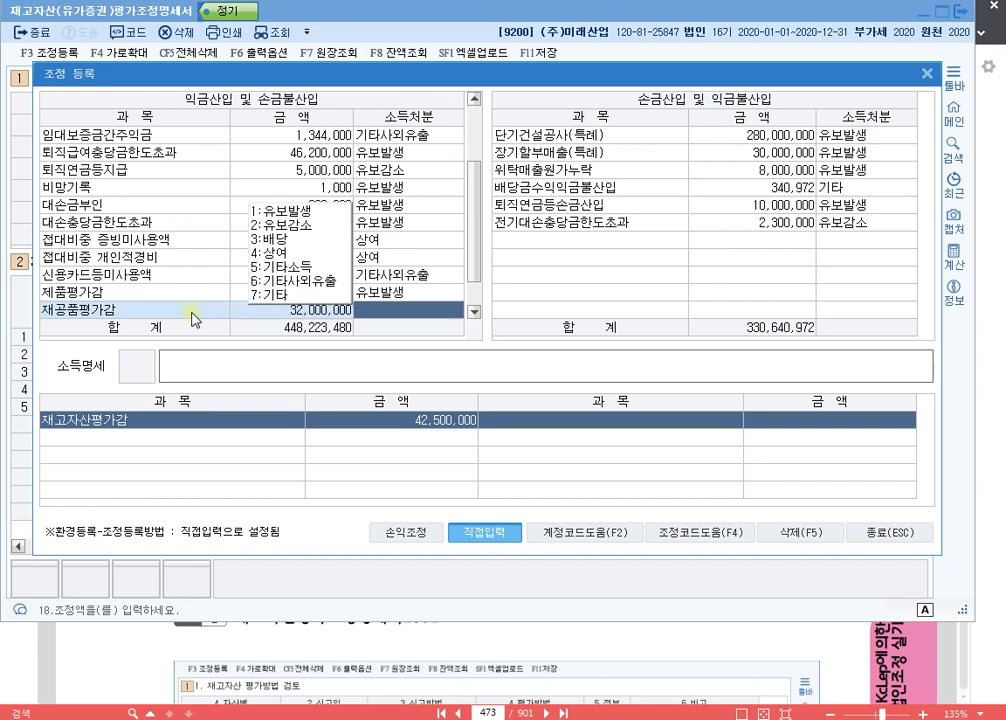
key(Return)
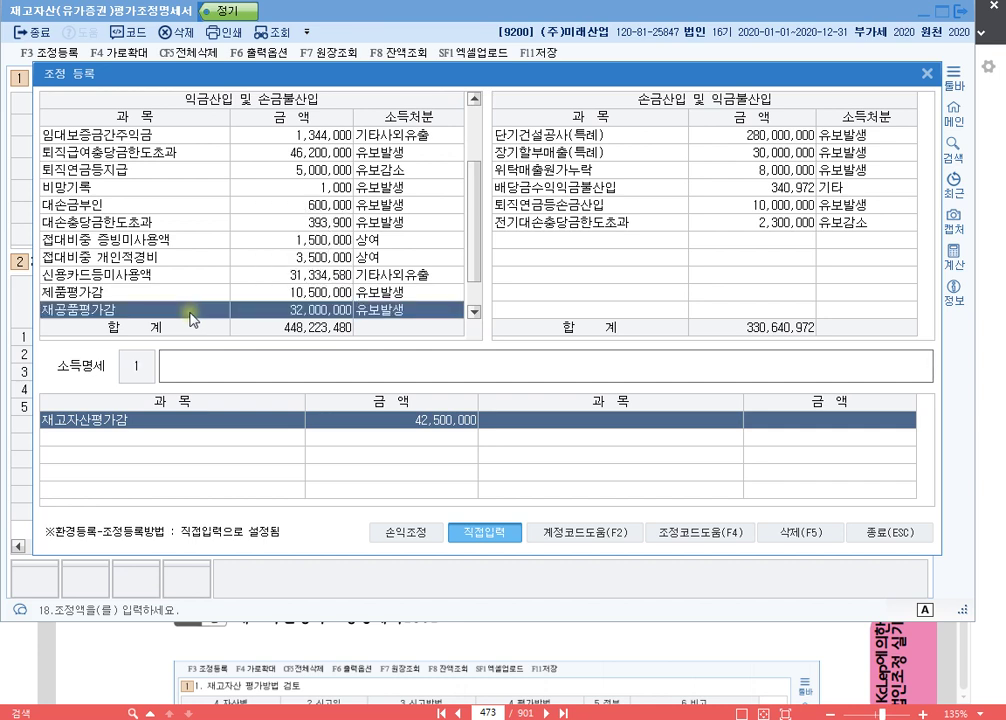
- Enter 익금산입 재공품평가감 유보 as the 소득명세 of the 재공품평가감 entry and close the adjustment registration
text(익금산이)
text( 재공품평가)
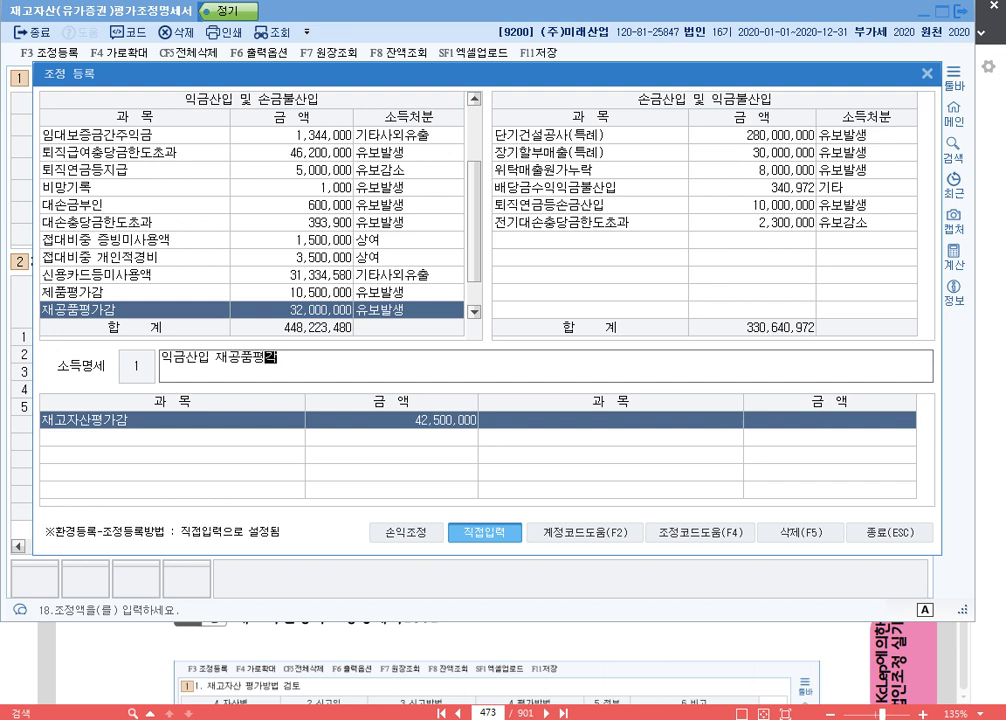
text(감 유보)
key(Return)
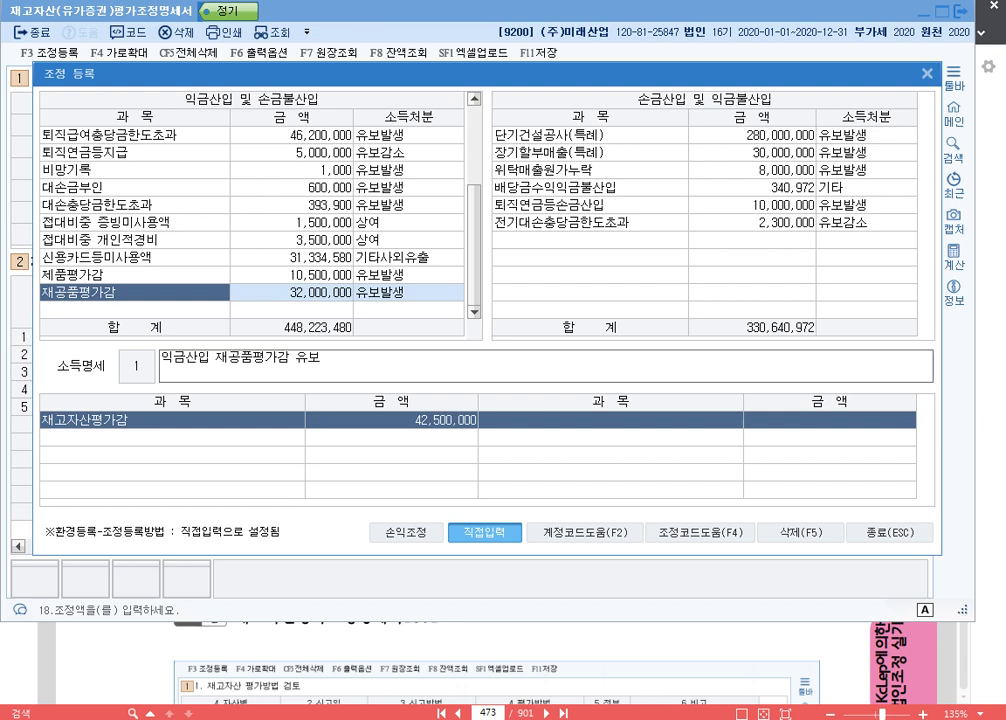
key(Escape)
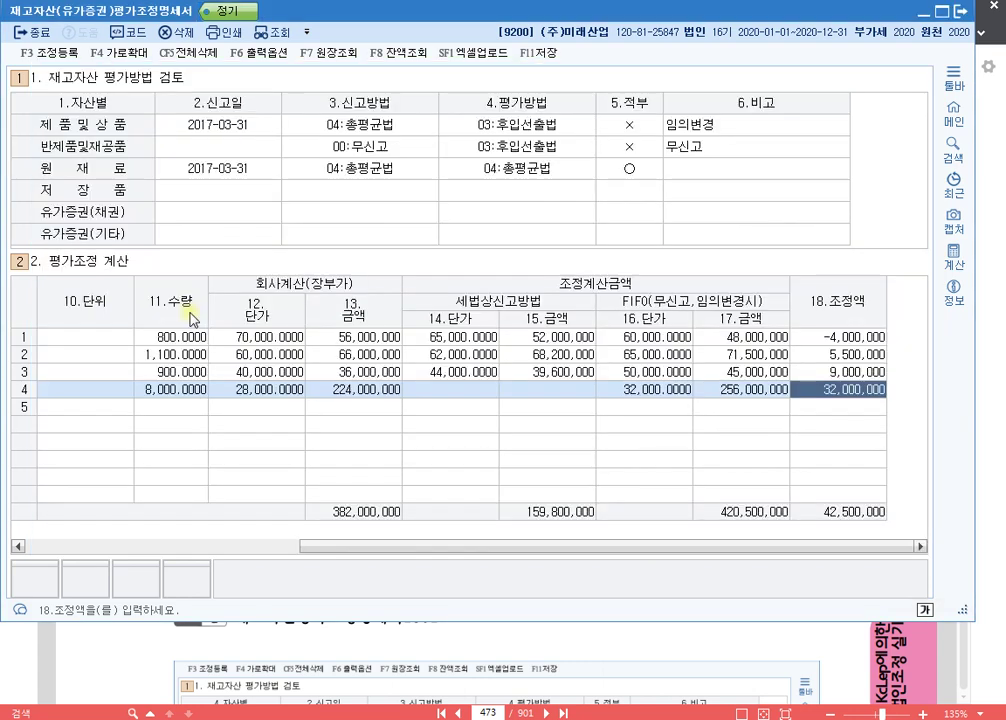
- Start row 5 of the 평가조정 계산 table with account code 153 (원재료), item name 갑 and specification kg
key(Return)
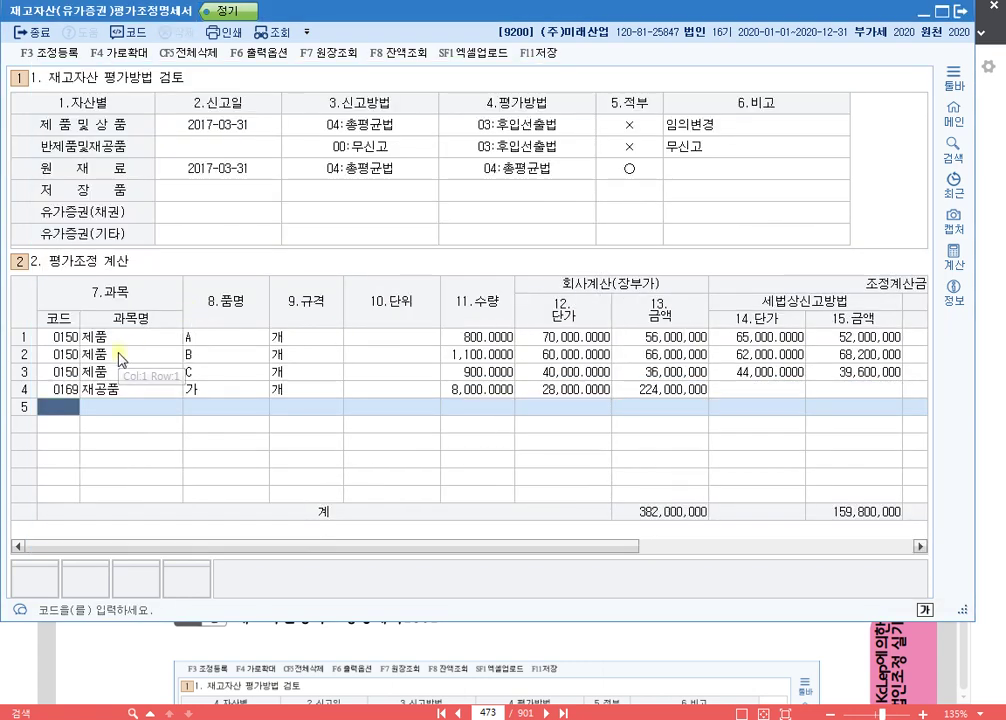
text(153)
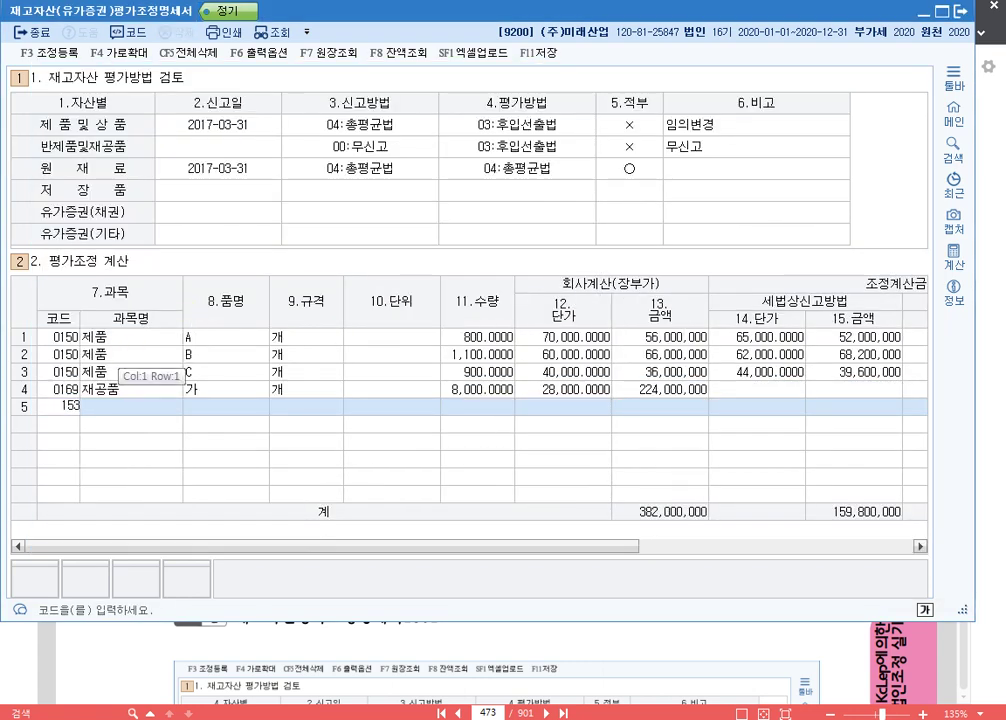
key(Return)
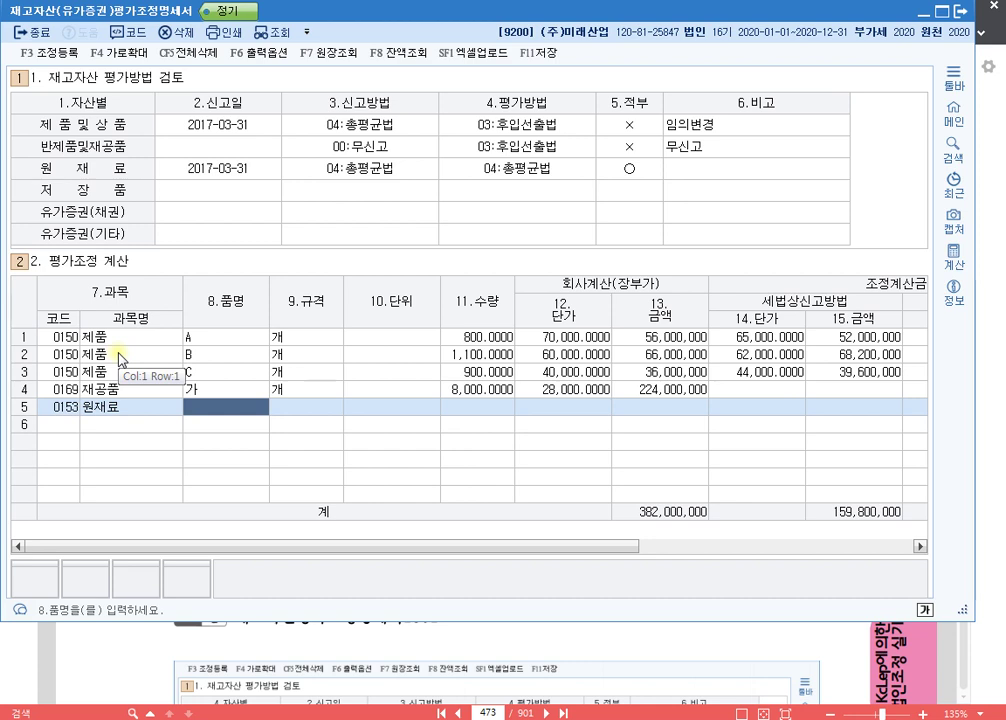
text(갑)
key(Return)
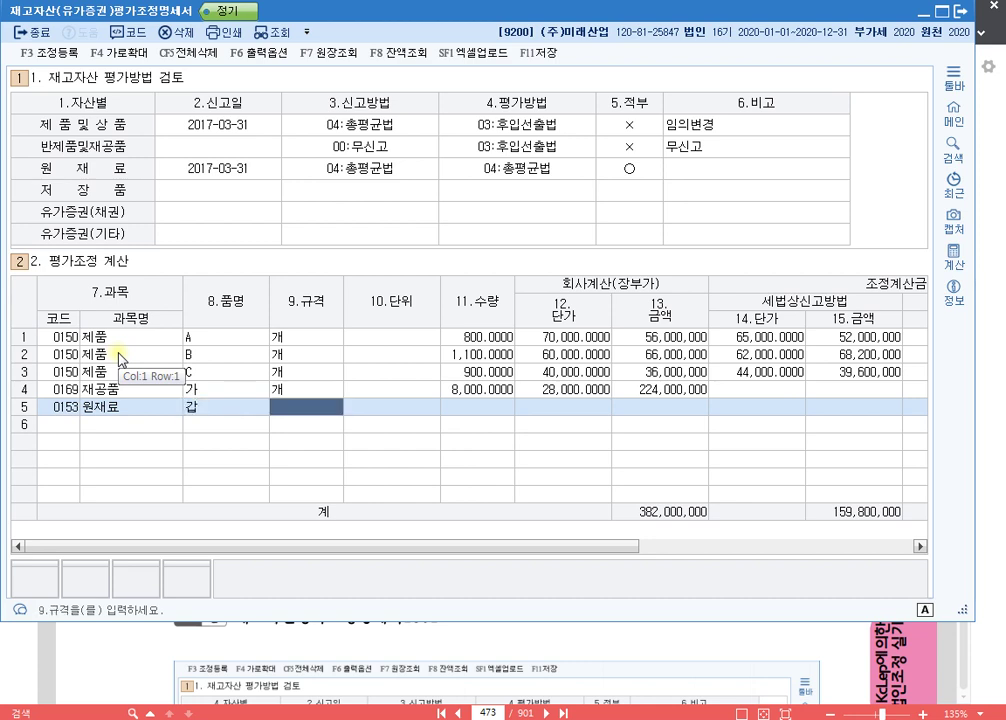
text(kg)
key(Return)
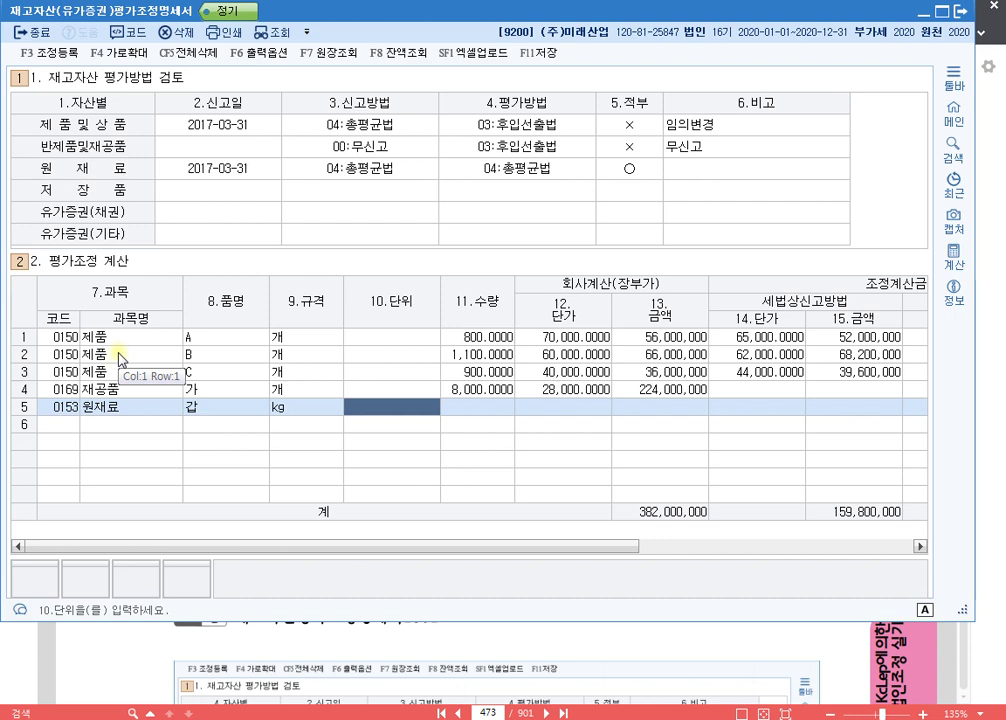
- Set item 갑's quantity to 7,000 and its book unit price to 19,000, leaving the unit blank
key(Return)
text(7,00)
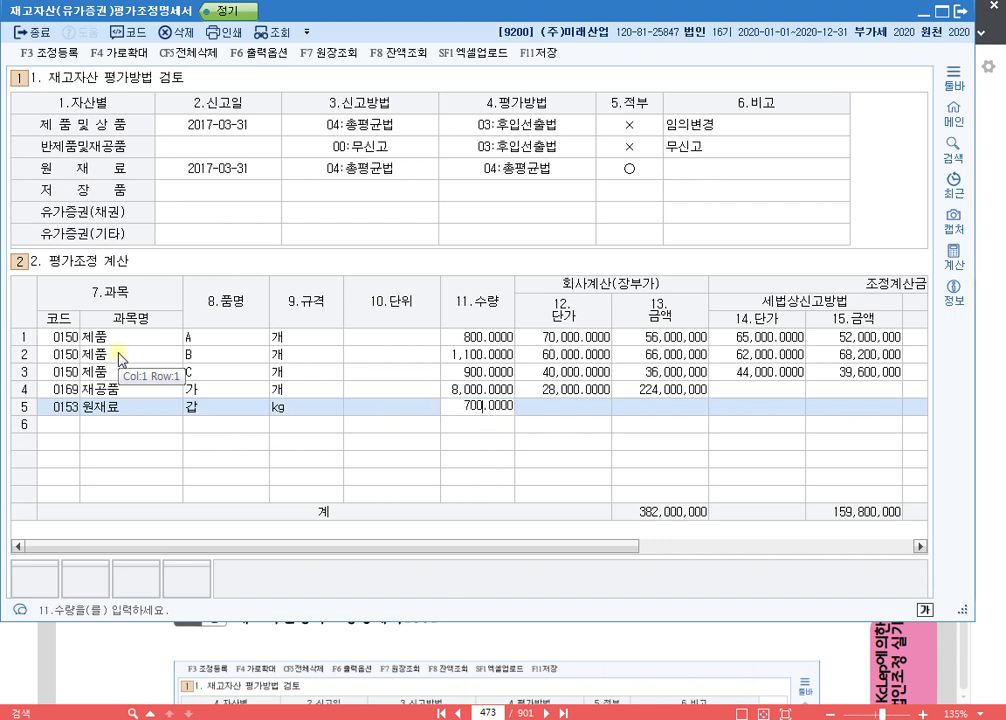
text(0)
key(Return)
text(19000)
key(Return)
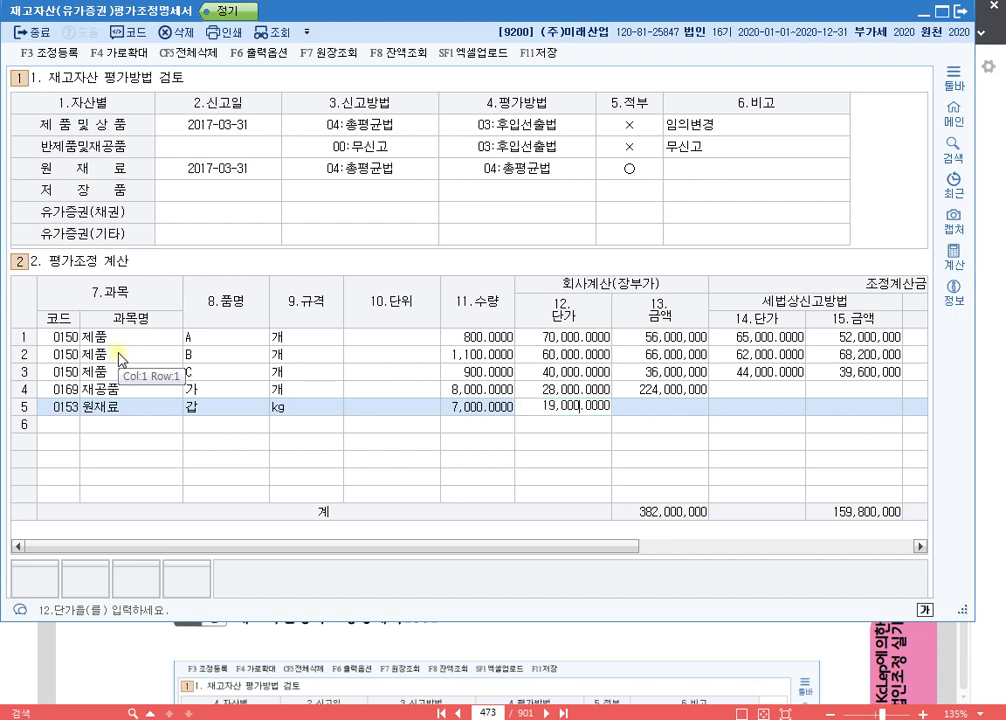
key(Return)
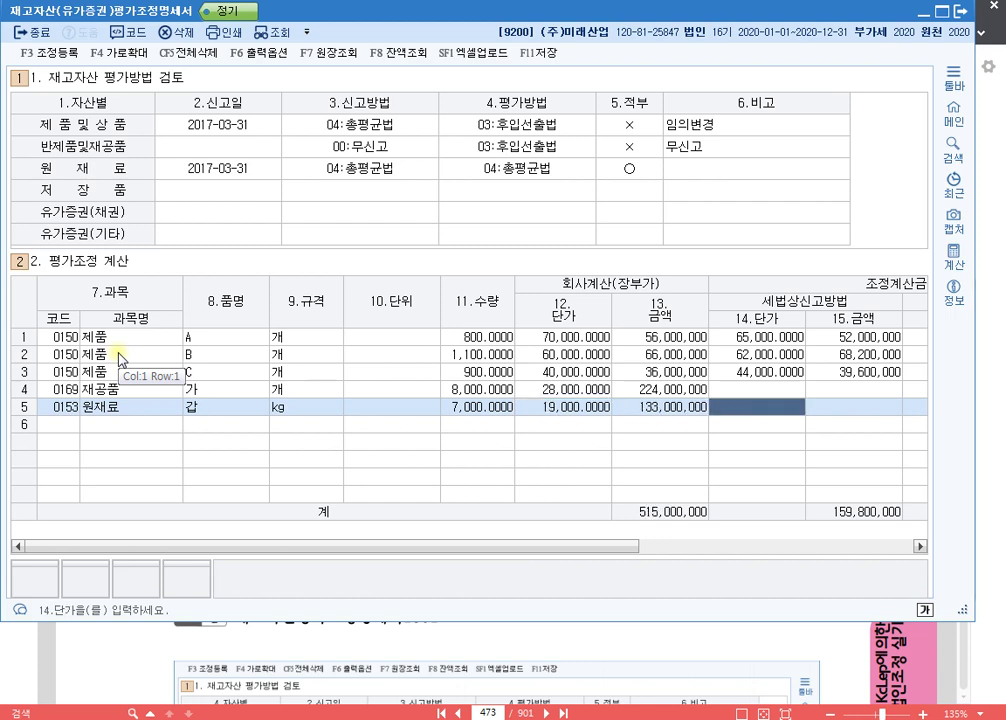
- Set item 갑's 세법상신고방법 unit price to 19,000 and leave its FIFO columns blank
text(190000.0000)
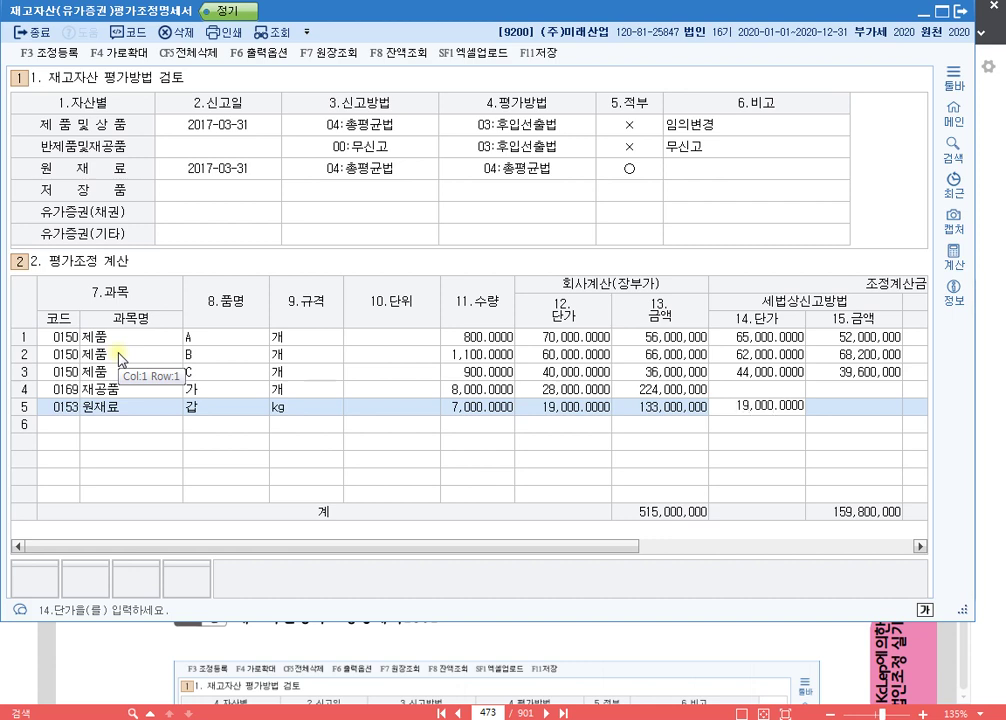
key(Return)
key(Return)
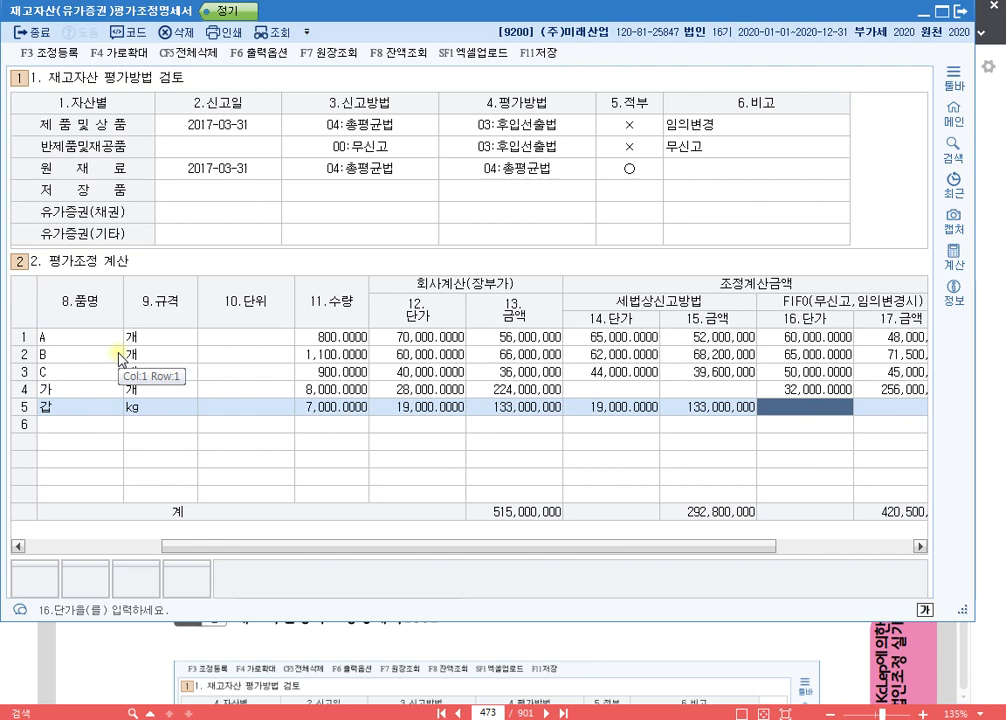
key(Return)
key(Return)
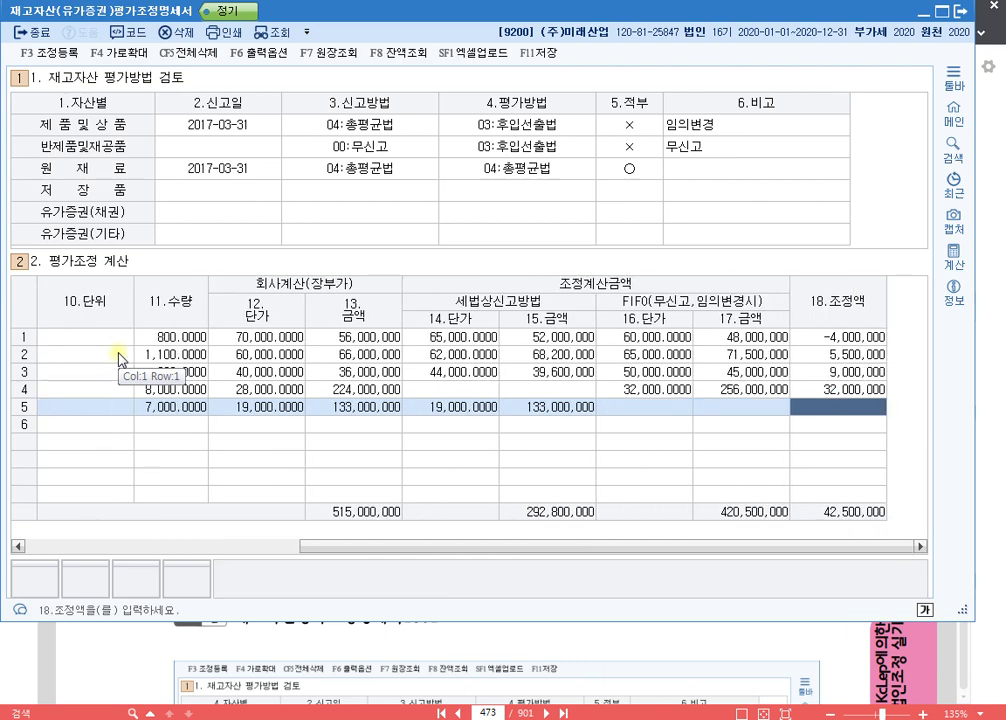
- Start row 6 of the 평가조정 계산 table with account code 153 (원재료), item name 을 and specification kg
key(Return)
text(153)
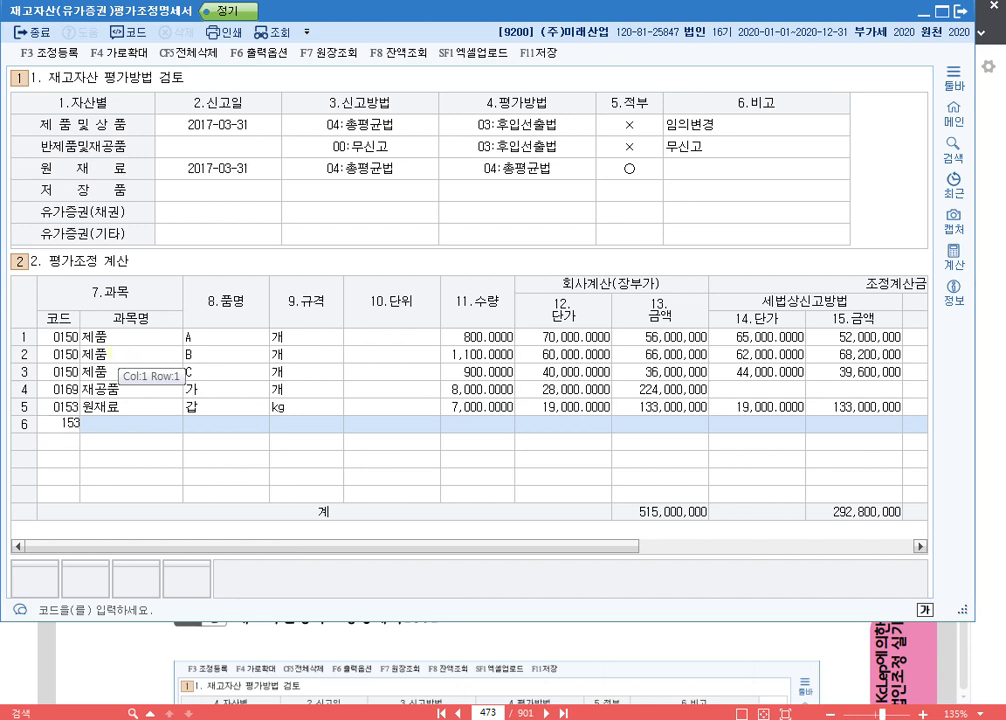
key(Return)
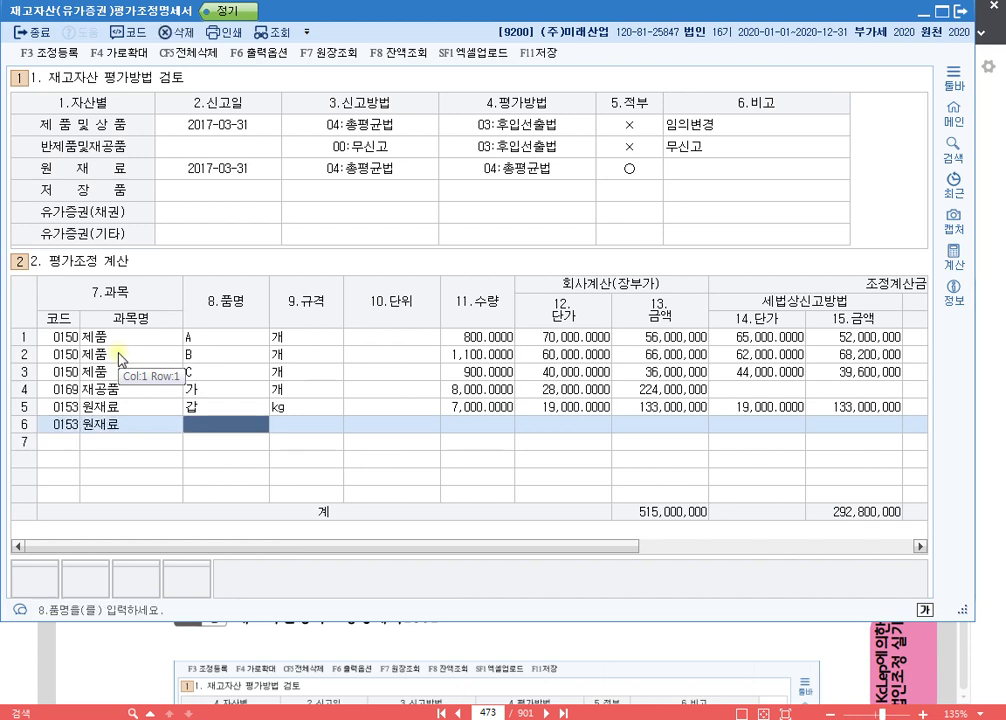
text(을)
key(Return)
key(Hangul)
text(kg)
key(Return)
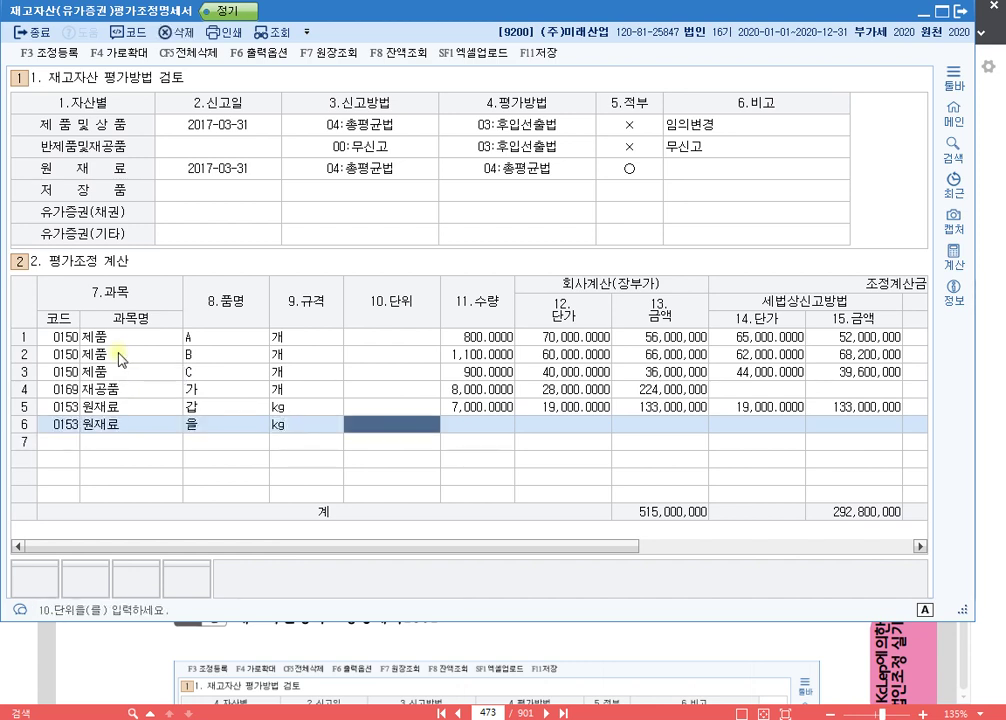
- Set item 을's quantity to 5,000 and its book unit price to 8,800, leaving the unit blank
key(Return)
text(5000)
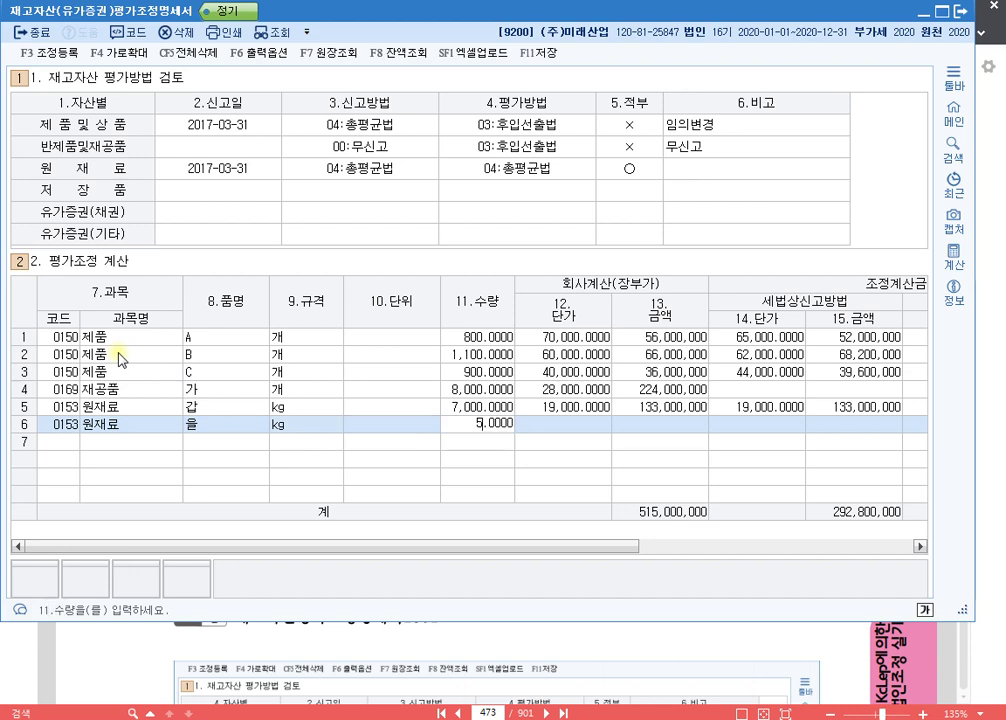
key(Return)
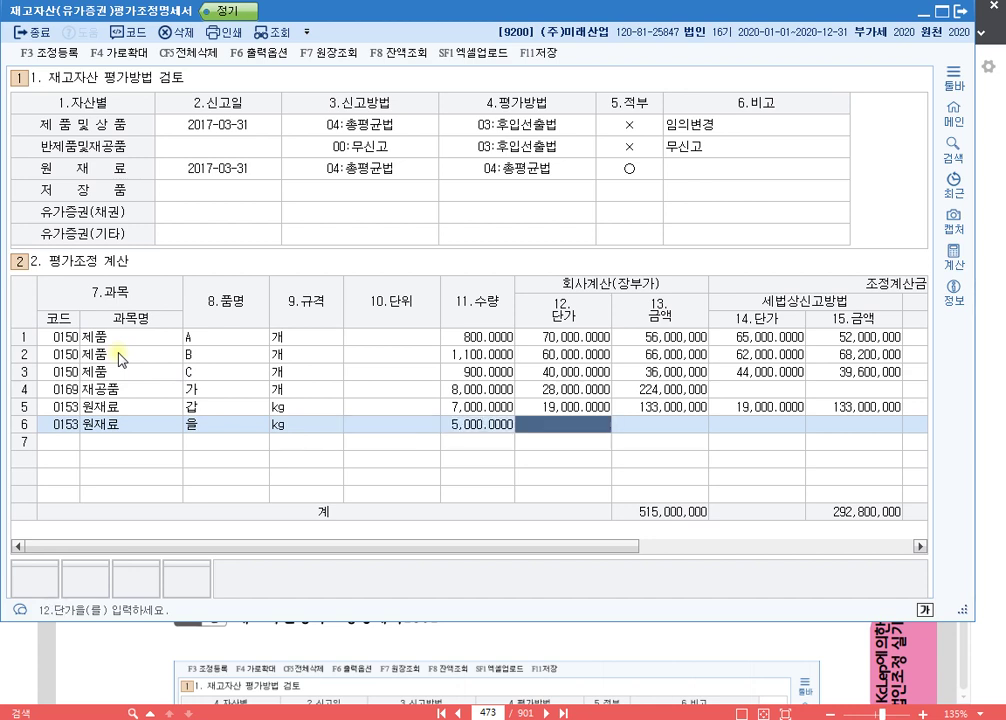
text(8,800)
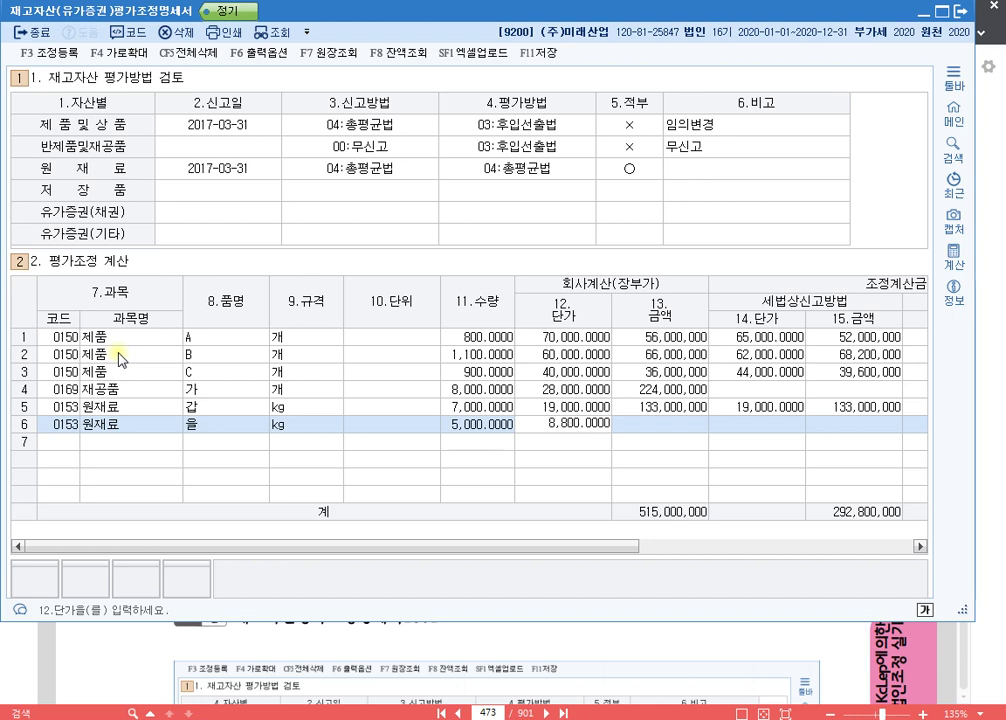
key(Return)
key(Return)
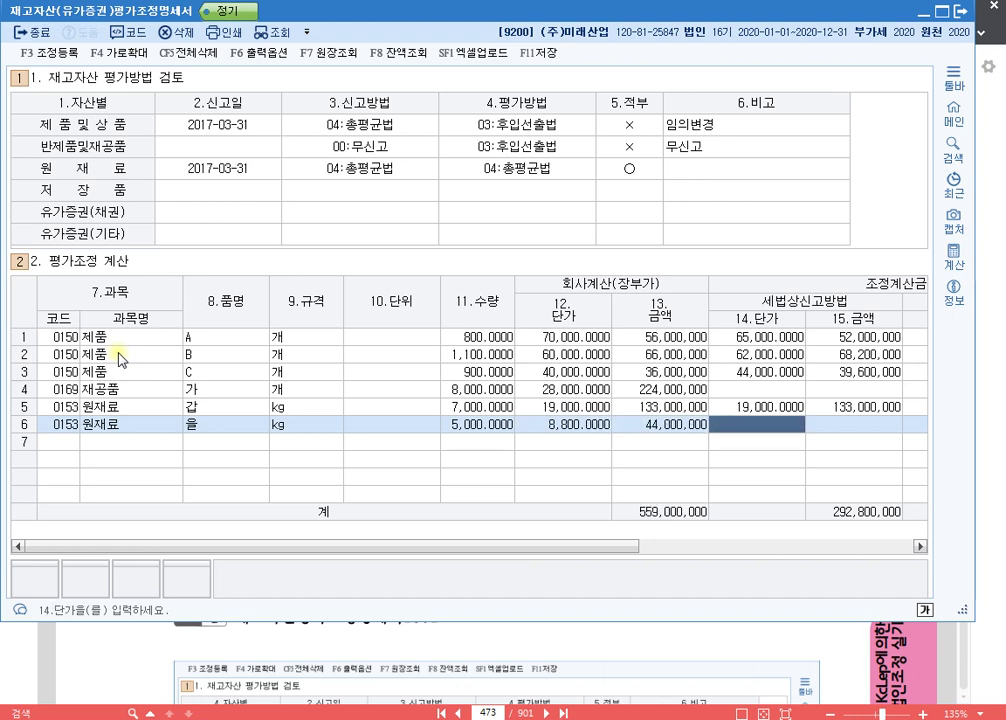
- Set item 을's 세법상신고방법 unit price to 9,000 and leave its FIFO unit price blank
text(9000)
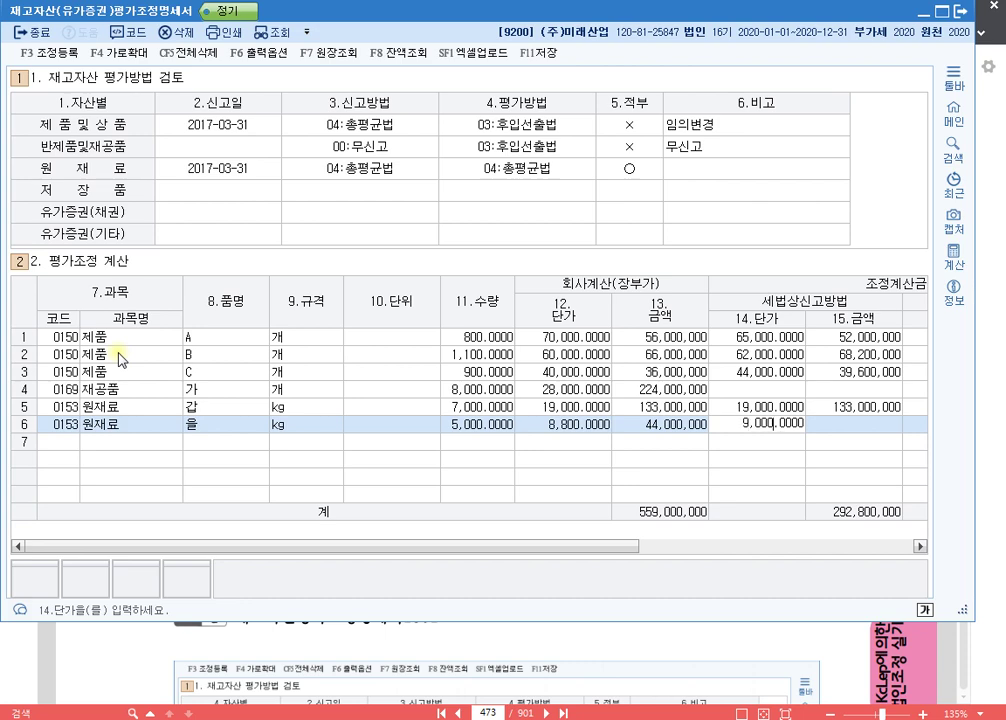
key(Return)
key(Return)
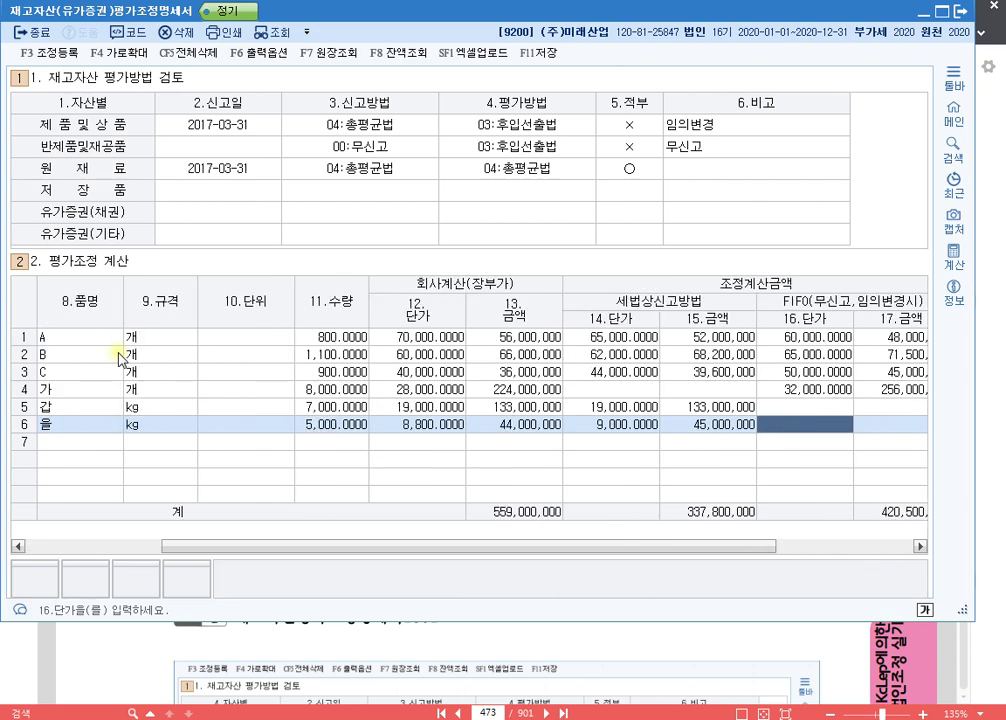
key(Return)
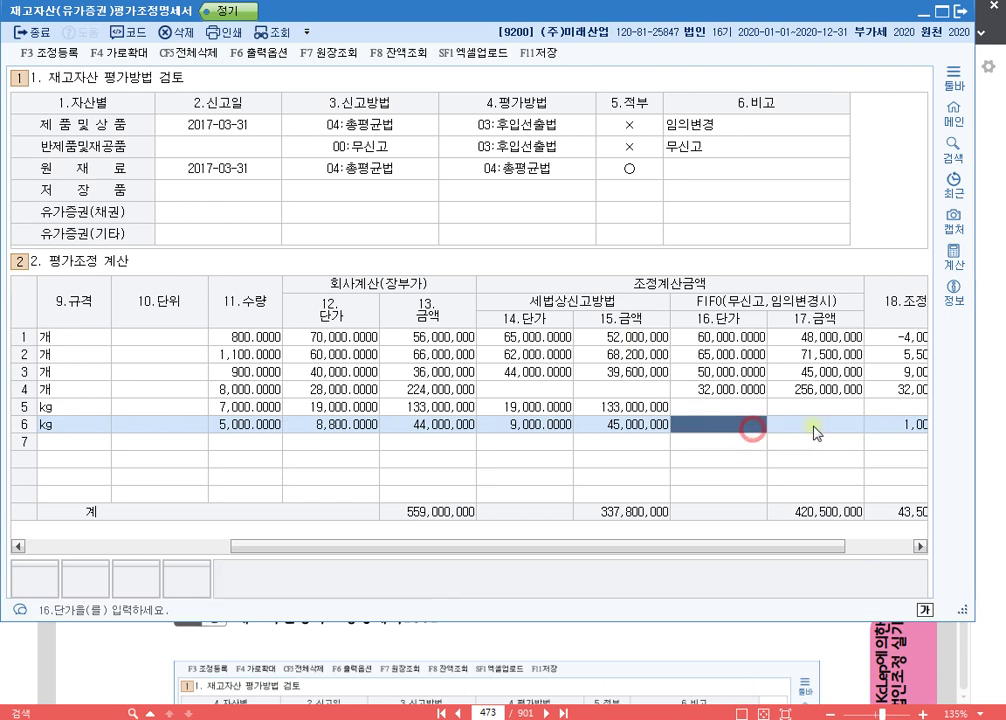
- Compare item 을's book amount with its 세법상신고방법 amount and the resulting 조정액
click(868, 428)
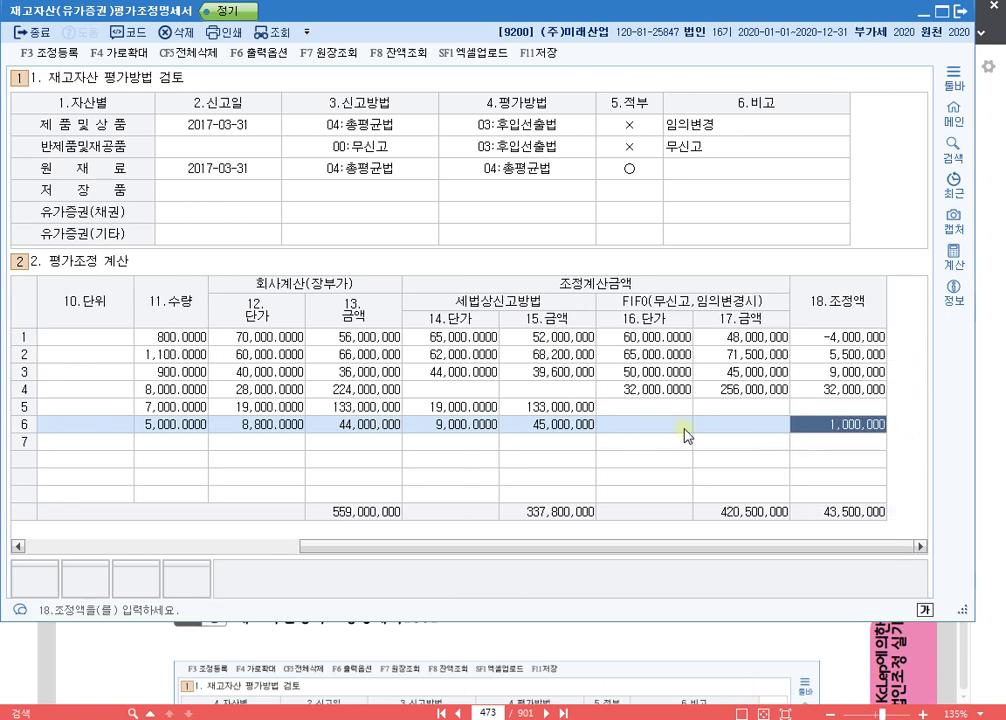
click(346, 430)
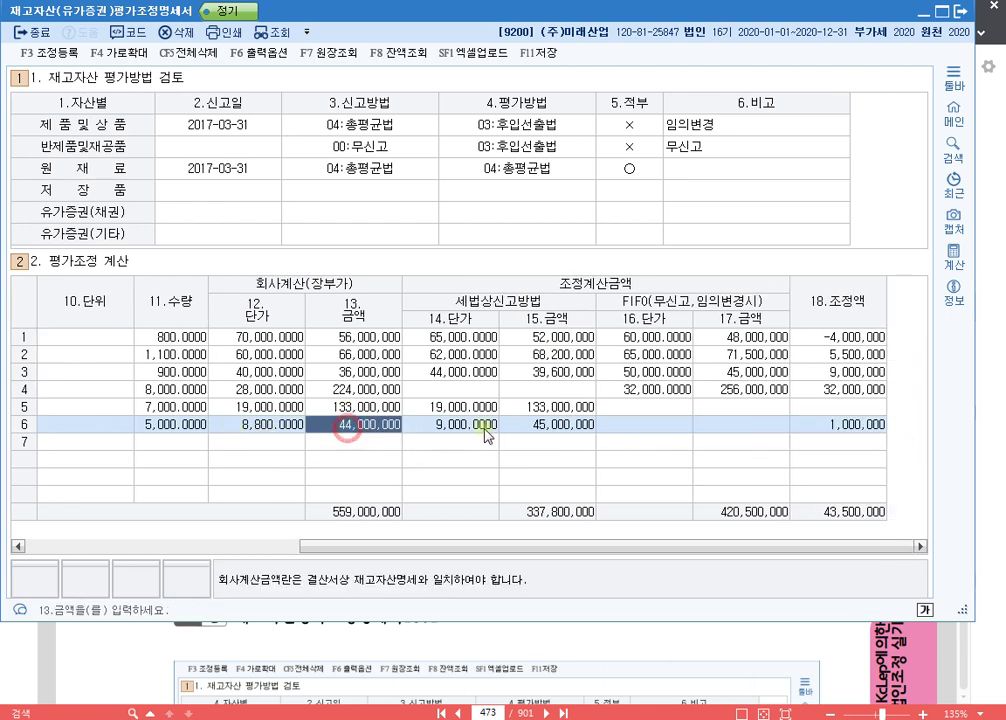
click(579, 434)
click(388, 430)
click(848, 426)
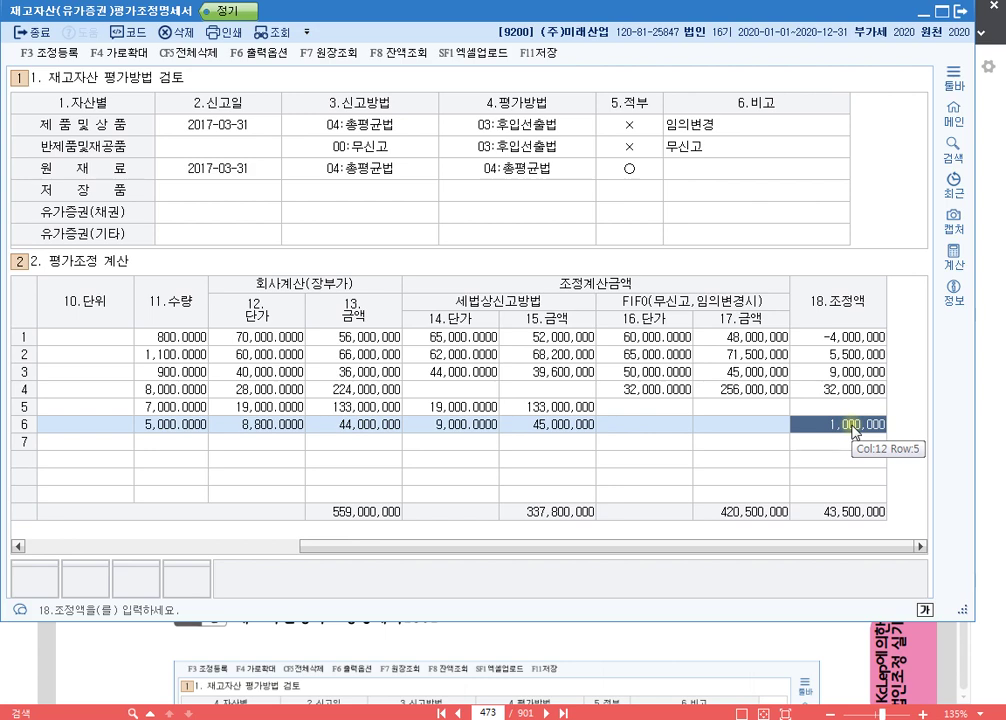
- Open the 조정 등록 and add 원재료평가감 to 익금산입 및 손금불산입 from the adjustment codes
key(F3)
scroll(250, 255, down, 2)
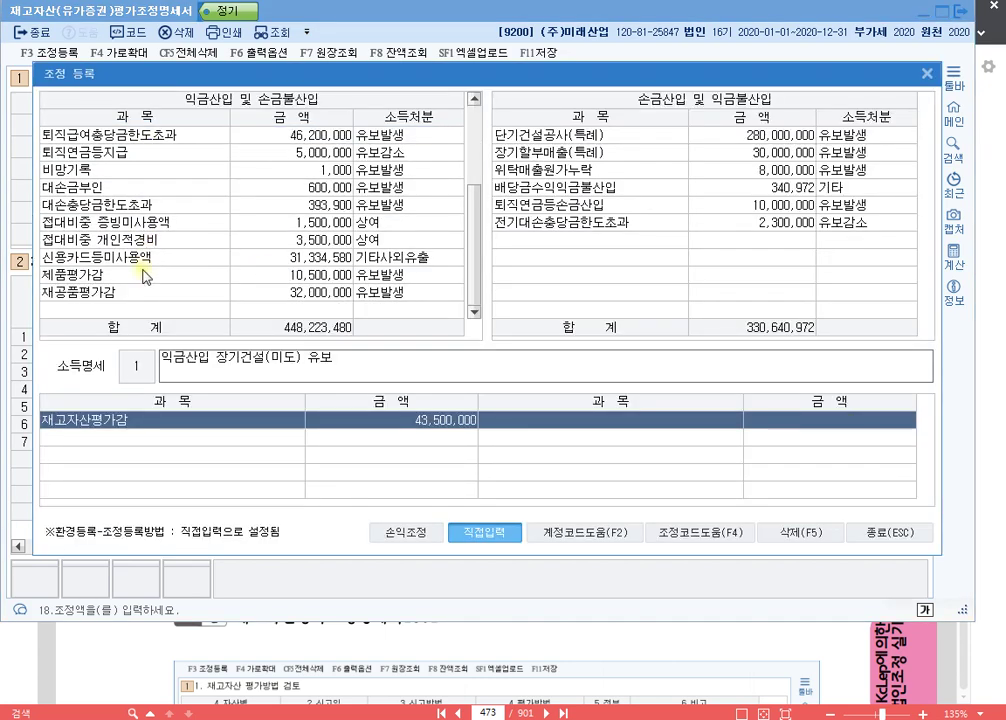
click(157, 311)
key(F4)
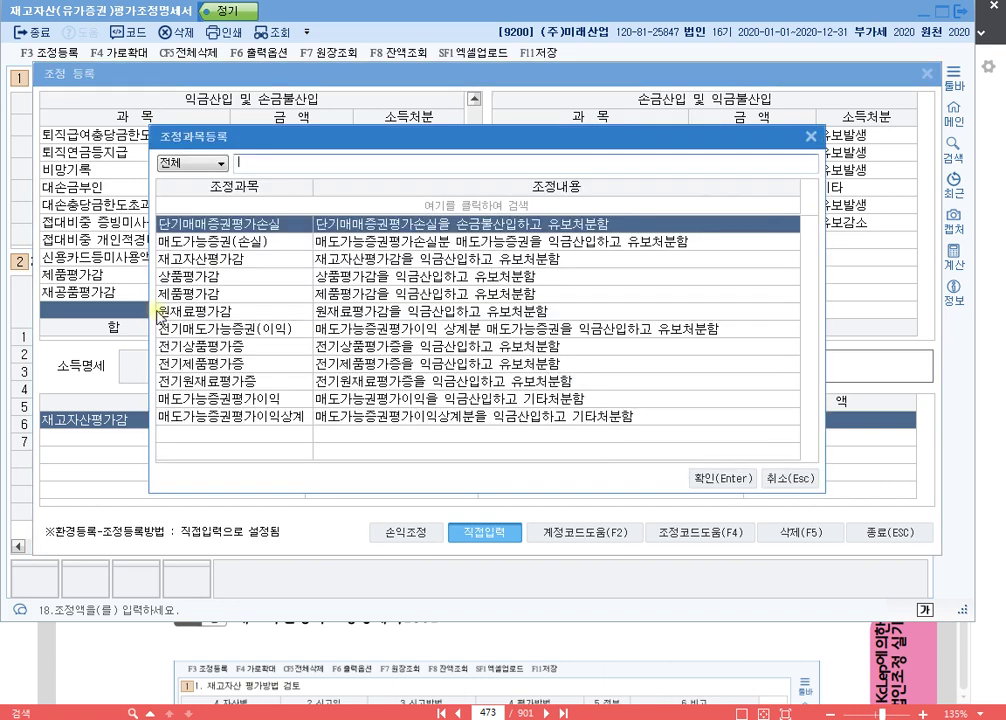
text(원)
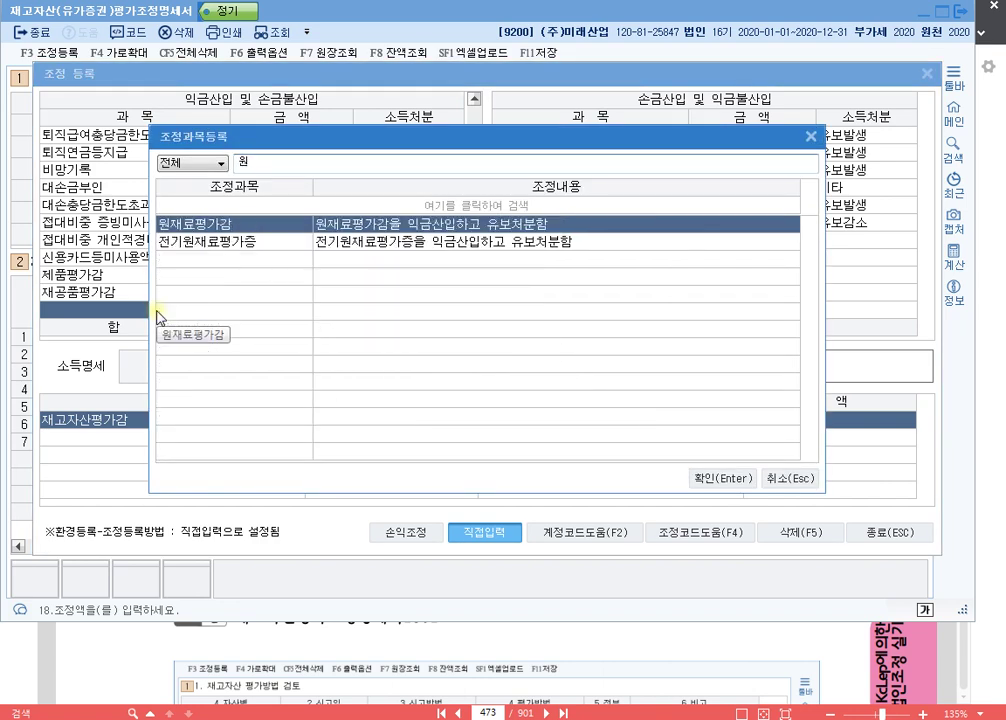
key(Return)
- Set the amount of 원재료평가감 to 1,000,000 with 유보발생 as its 소득처분
text(1,000)
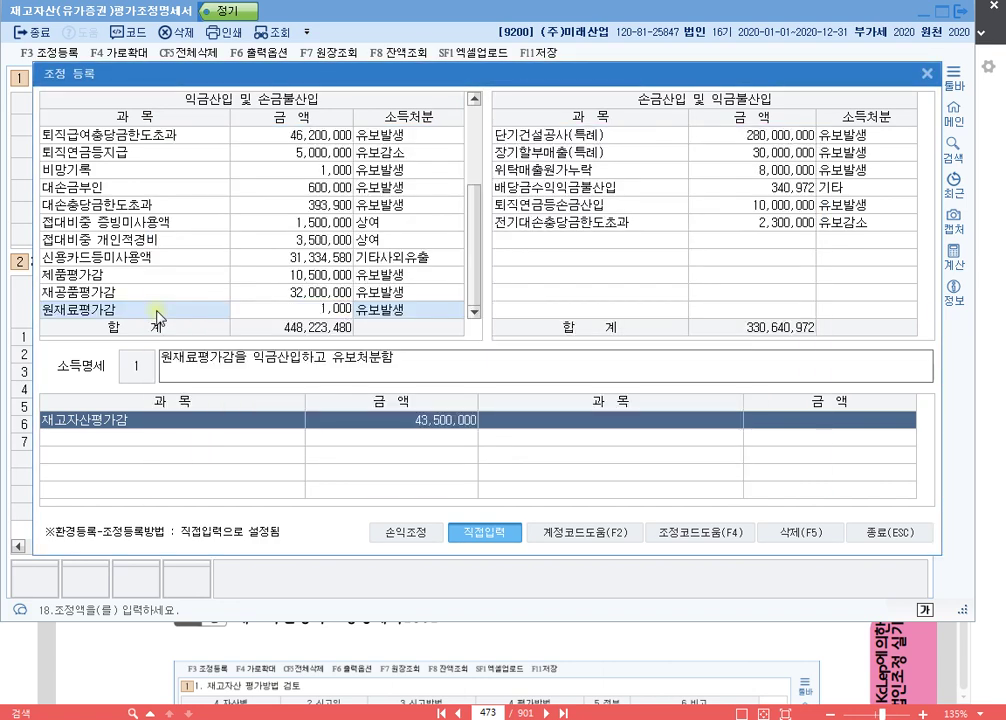
text(,000)
key(Return)
key(Return)
key(Return)
key(Down)
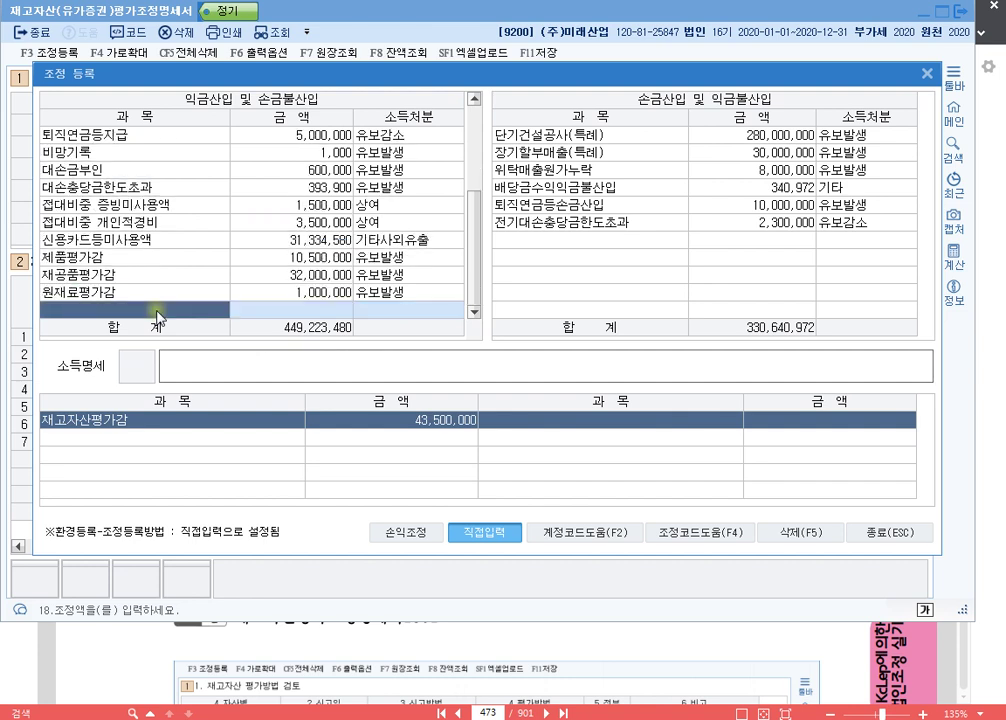
key(Up)
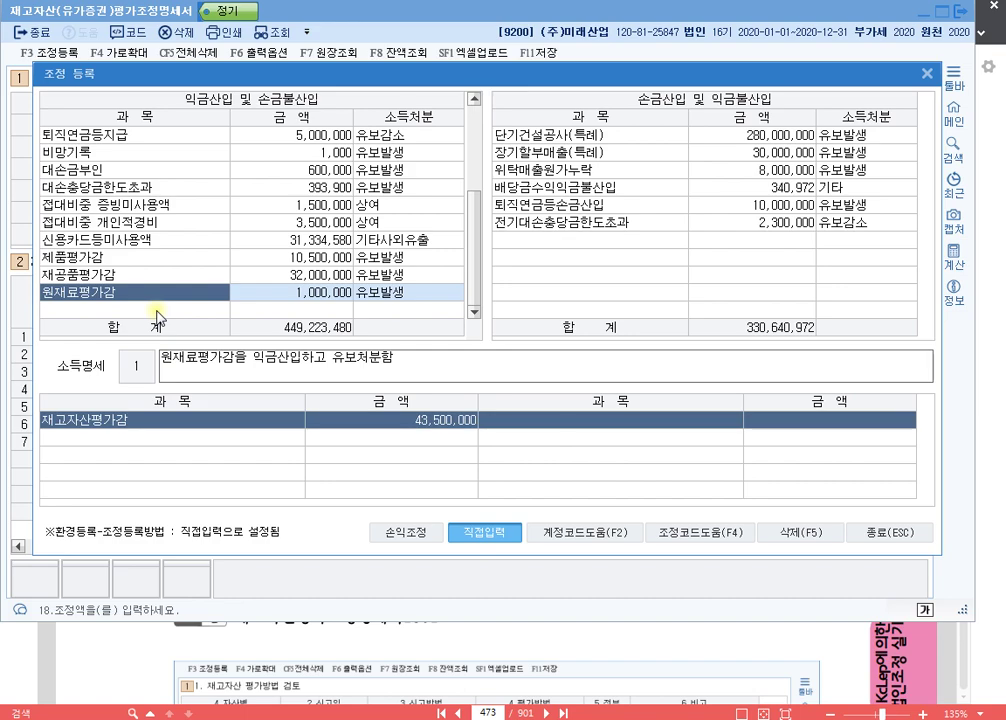
- Check the prior-year carryover in the PDF problem and add 전기제품평가감 to 손금산입 및 익금불산입 in the 조정 등록
drag(329, 80, 361, 83)
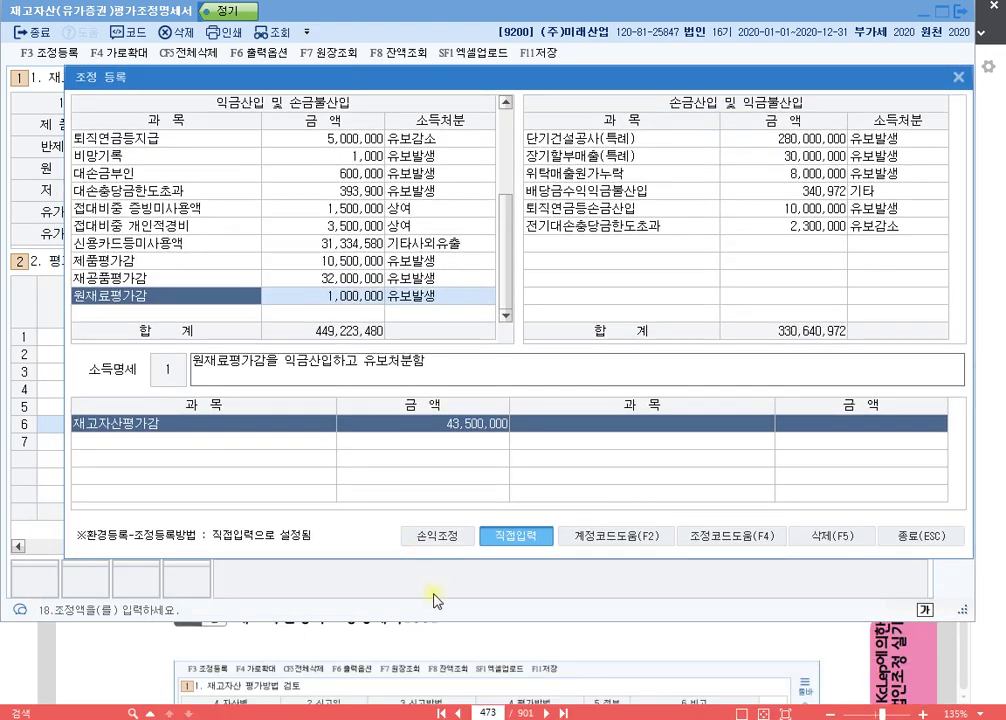
key(alt+Tab)
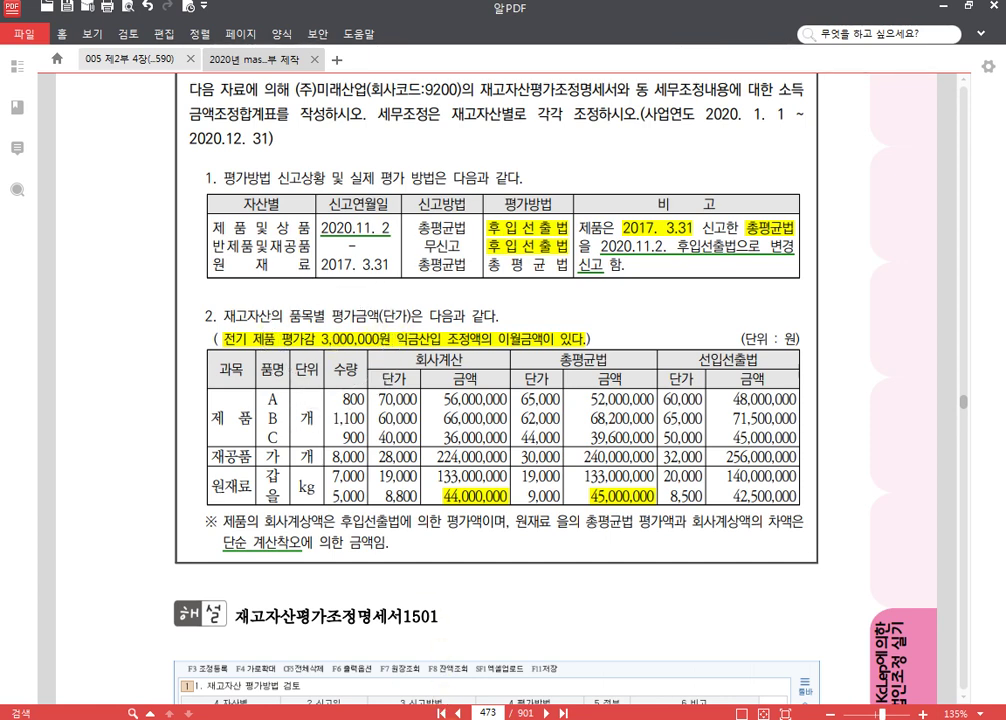
click(446, 717)
click(633, 243)
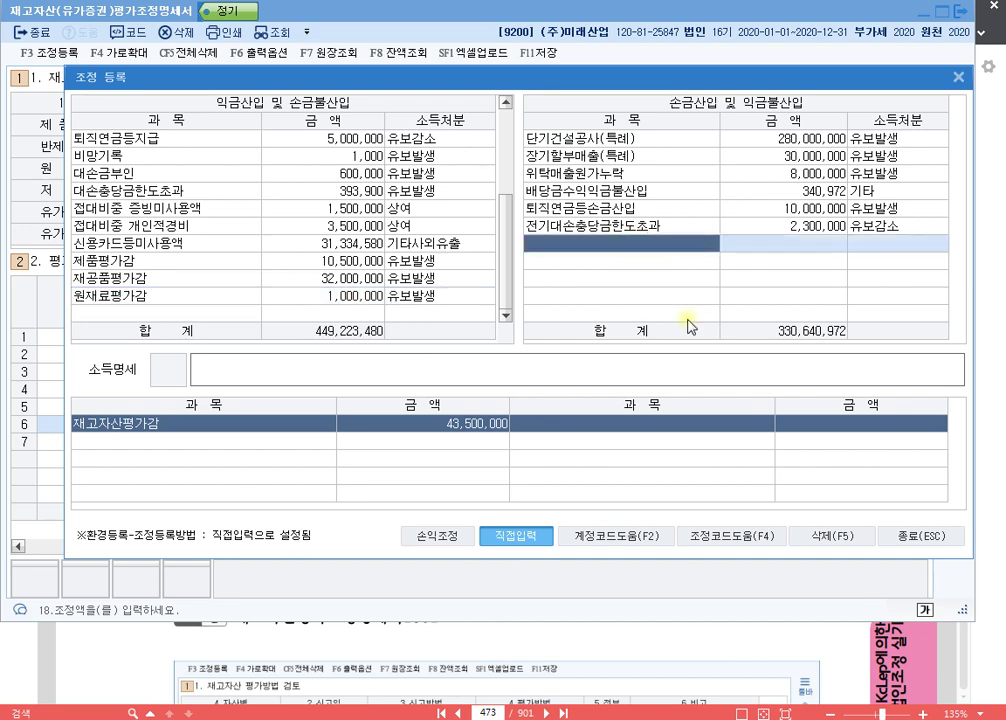
key(F4)
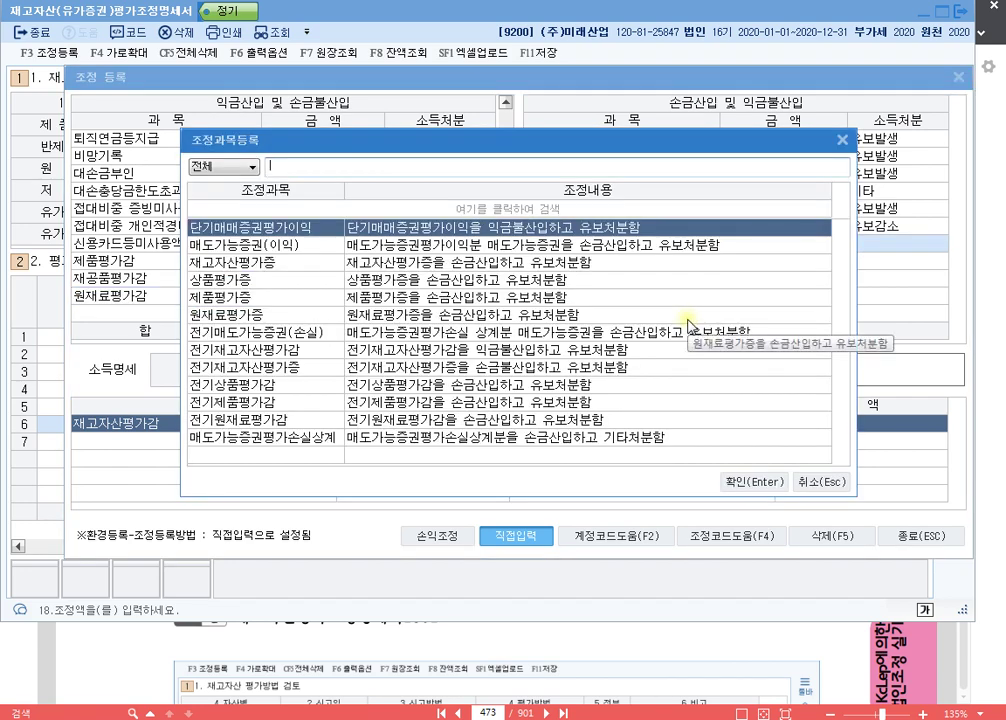
text(제)
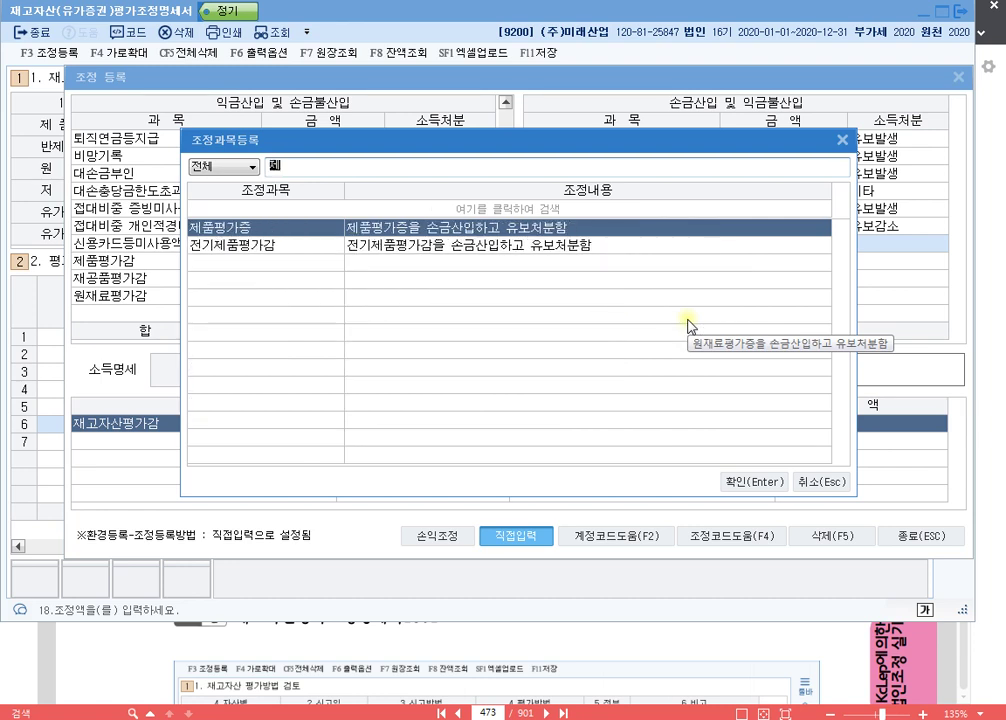
key(Down)
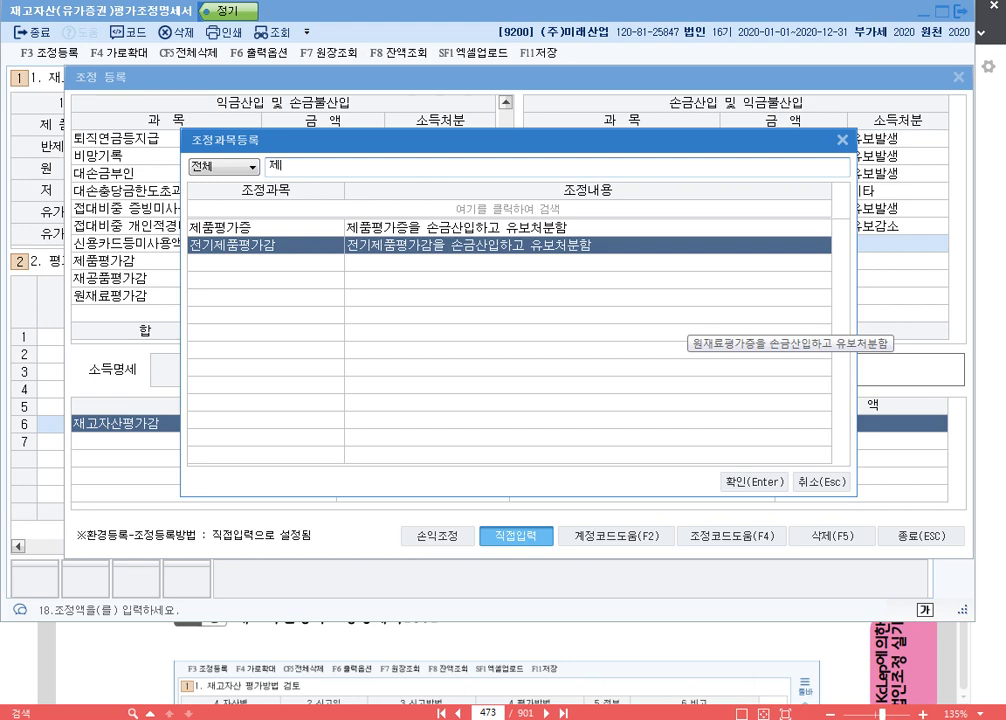
key(Return)
- Set the amount of 전기제품평가감 to 3,000,000 with 유보감소 as its 소득처분, and close the 조정 등록
text(3000000)
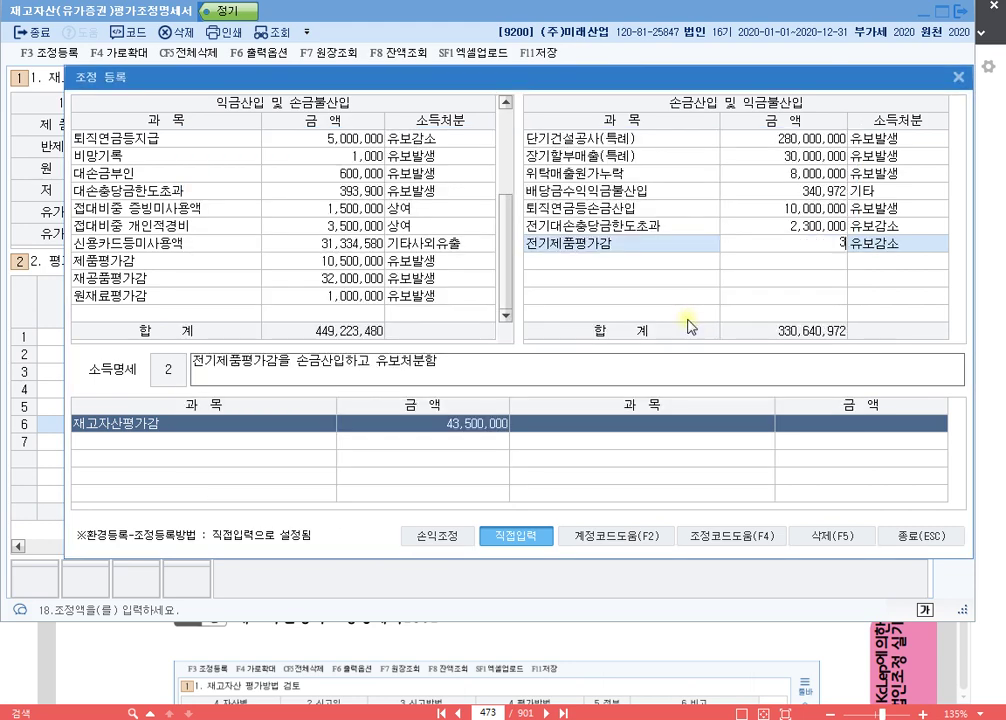
key(Return)
key(Return)
key(Return)
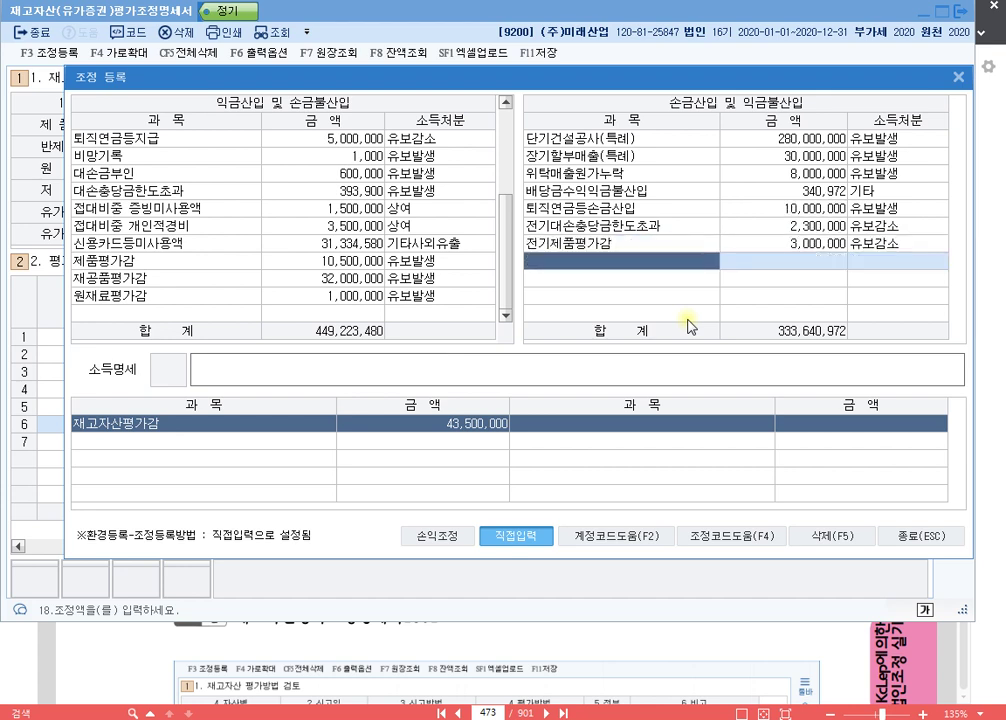
key(Up)
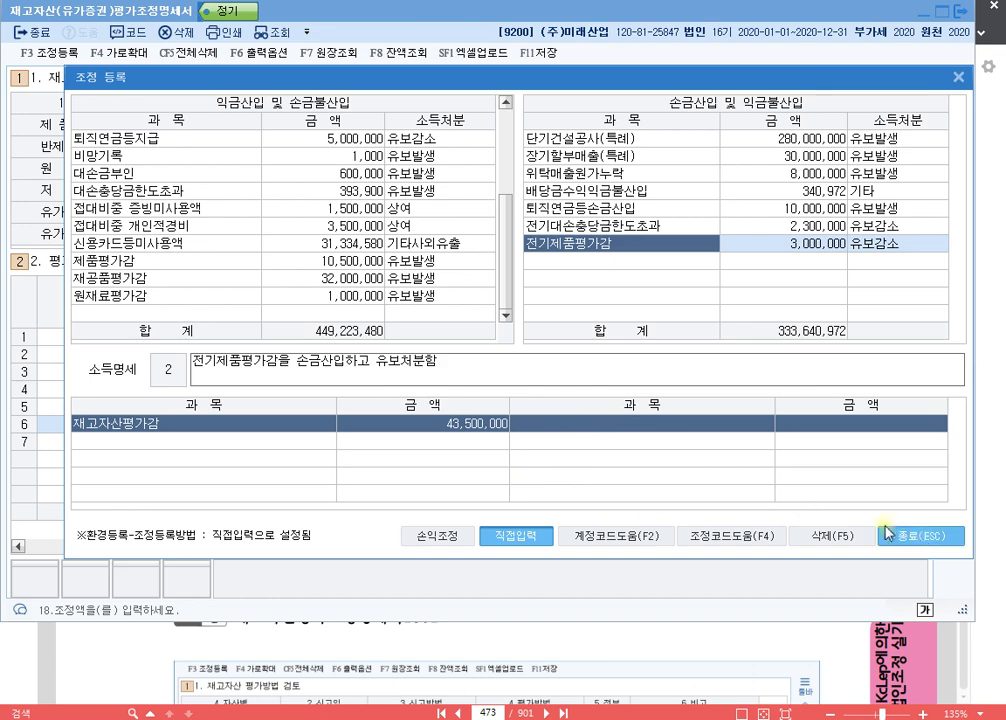
click(925, 536)
- Switch to the Notepad page list and make blank space below the 접대비조정명세서 entries for a new section
click(322, 718)
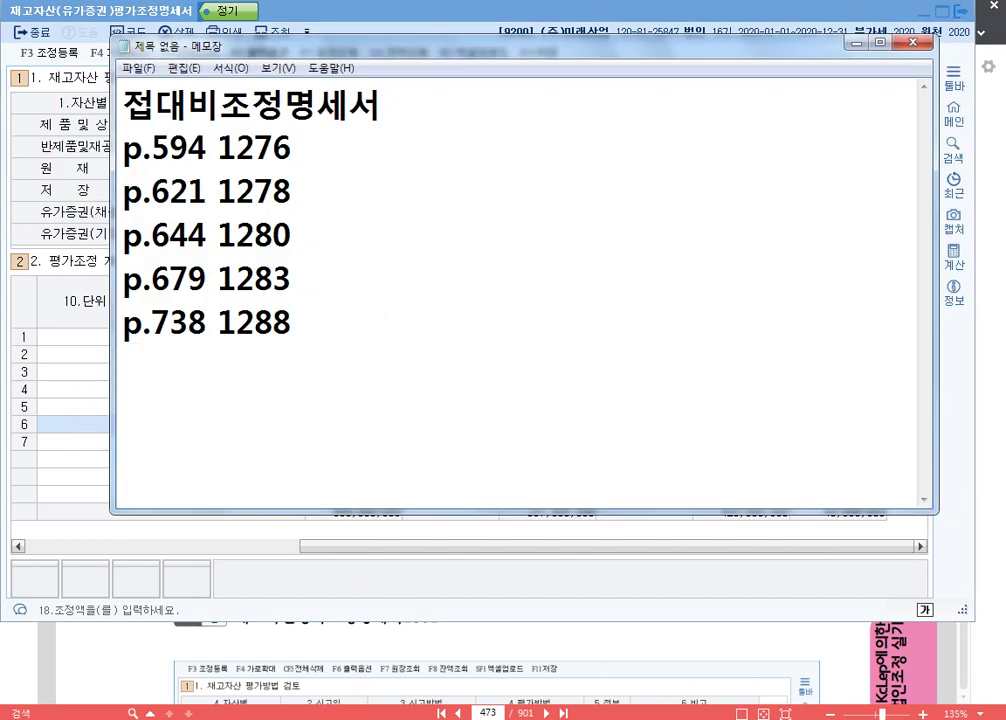
key(Return)
key(Return)
key(Return)
key(Return)
key(Return)
key(Return)
key(Return)
key(Return)
key(Return)
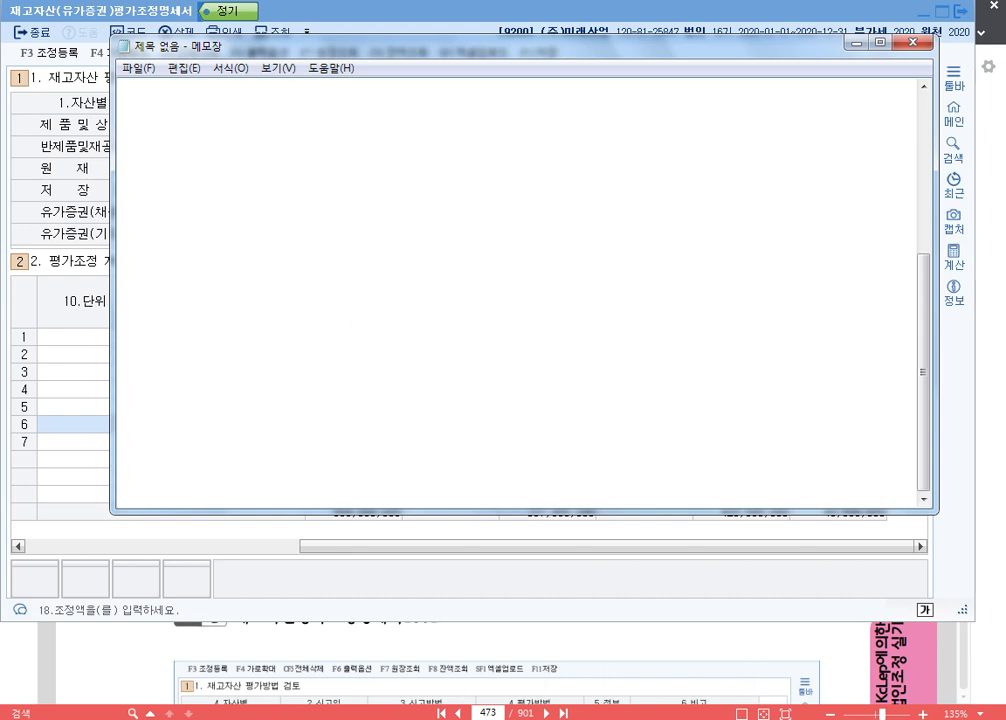
key(Up)
key(Up)
key(Up)
key(Up)
key(Up)
key(Up)
- Write the heading 재고자산평가조정명세 ㅓ in the blank space of the note
text(w)
key(BackSpace)
key(Hangul)
text(재곶자산평가)
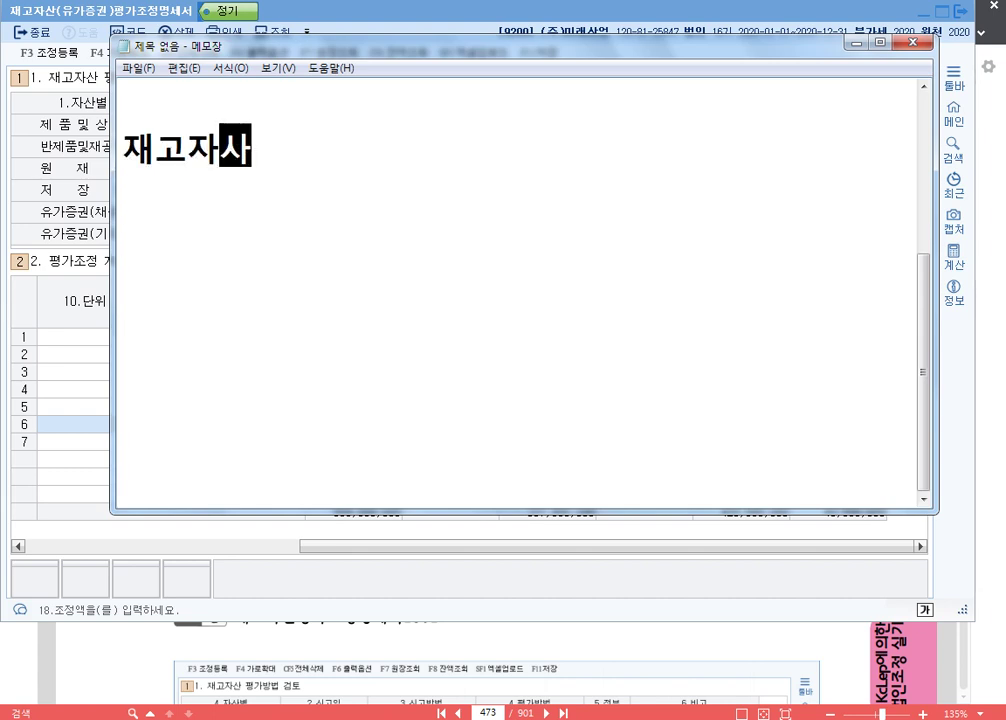
text(조정명세 ㅓ)
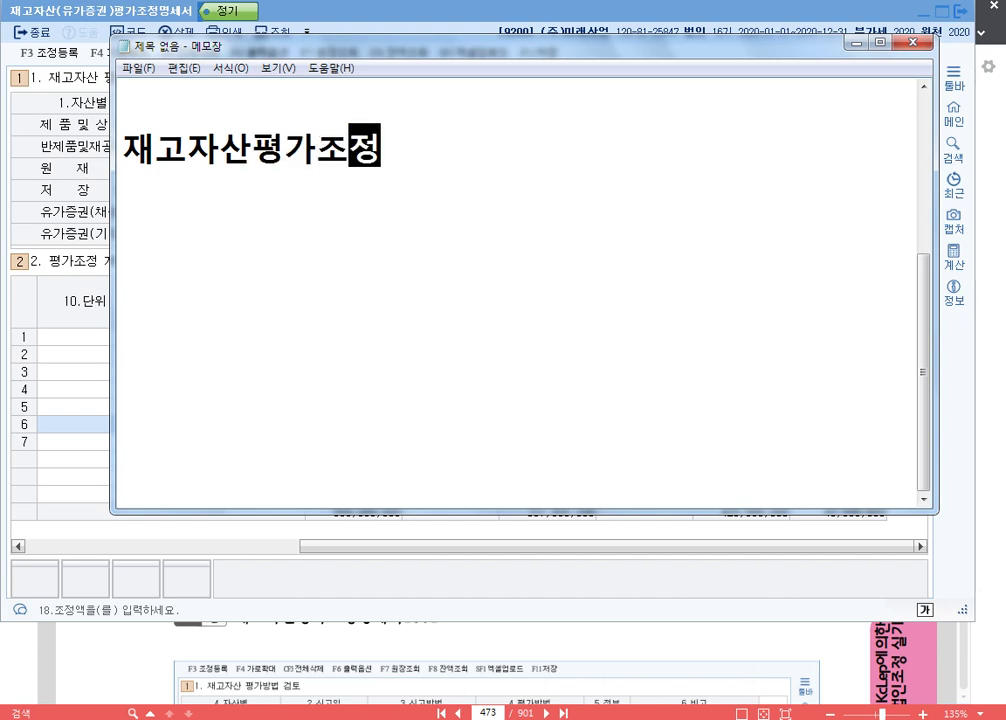
- Add the line p.645 1280 beneath the new heading
key(Return)
key(Hangul)
text(p.)
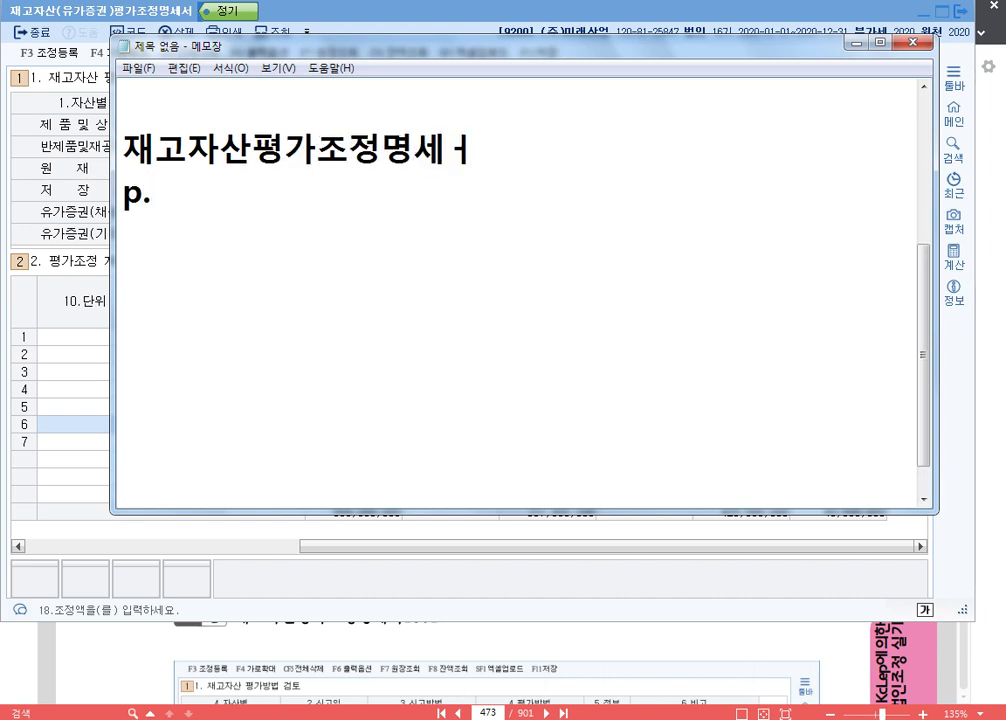
text(645)
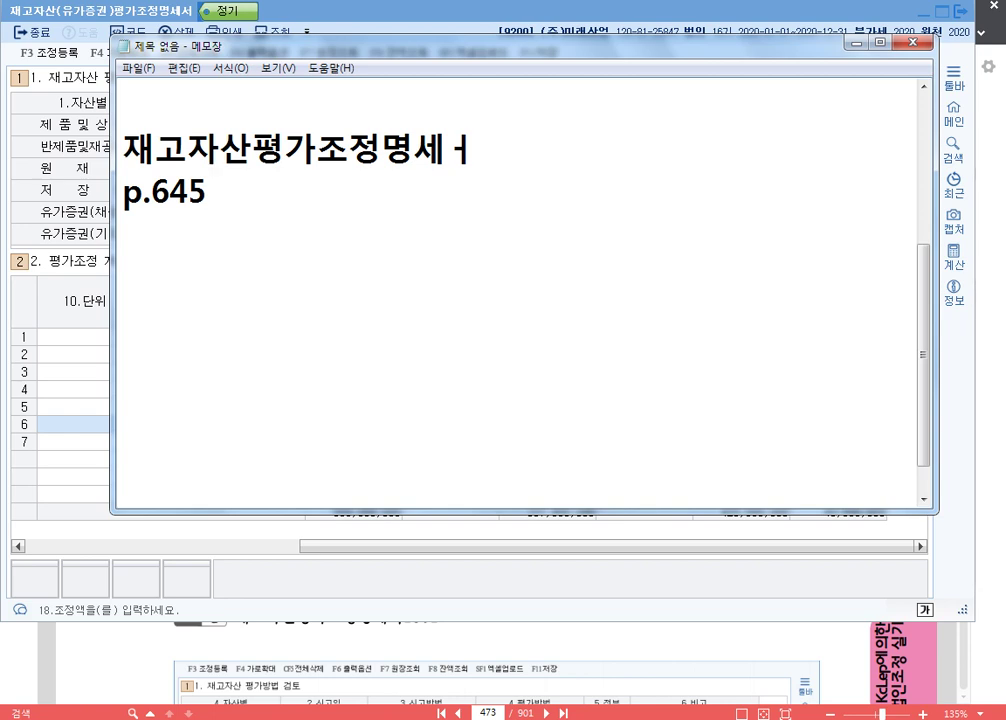
text(1280)
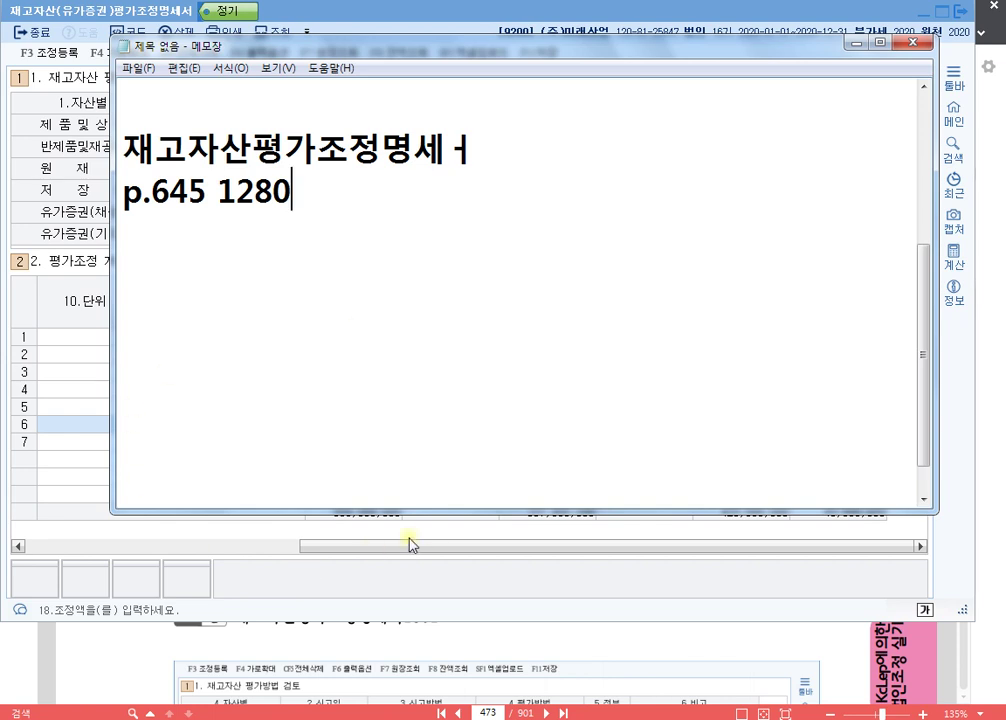
- Switch to the PDF textbook and go to question [3] on page 645
click(497, 713)
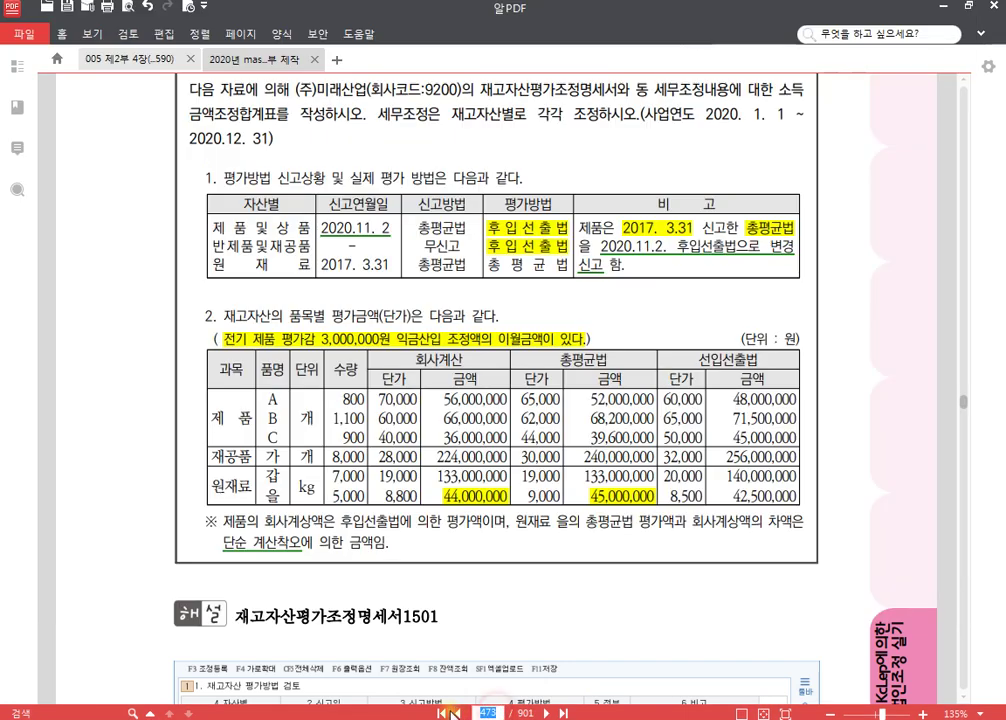
text(645)
key(Return)
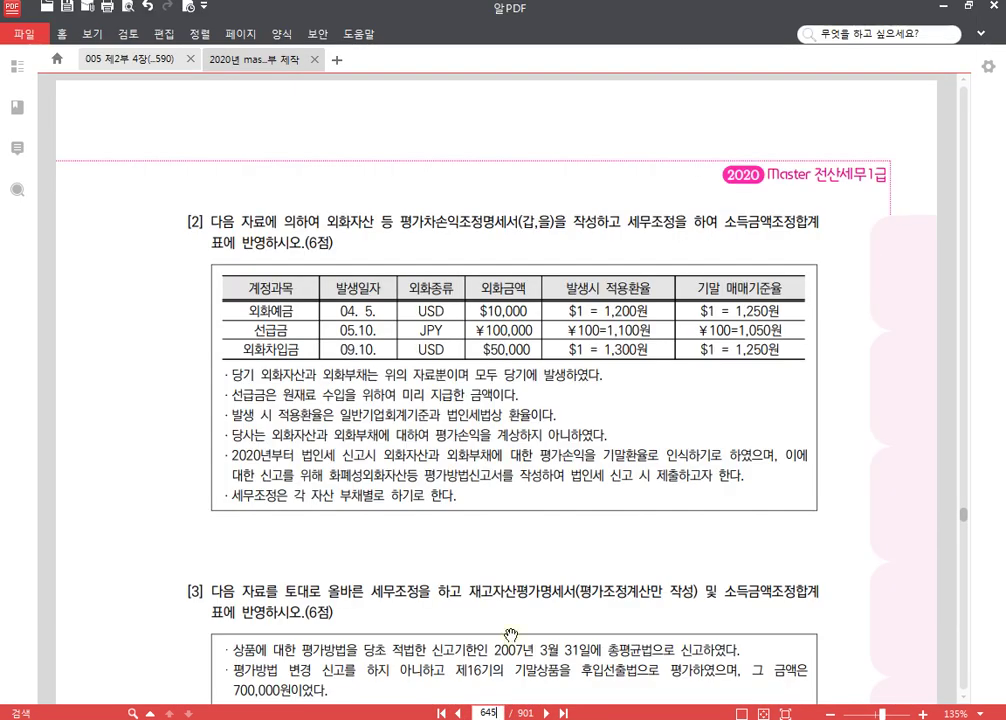
scroll(510, 636, down, 3)
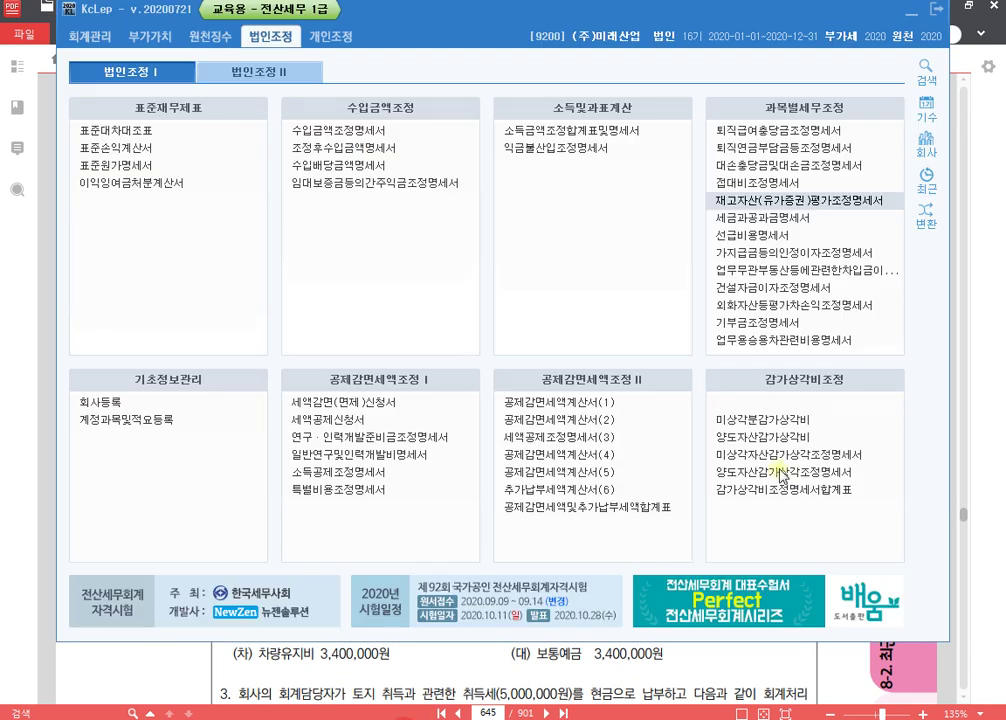
- Switch to KcLep and change the working company to code 1280, closing the open menus
key(alt+Tab)
click(933, 146)
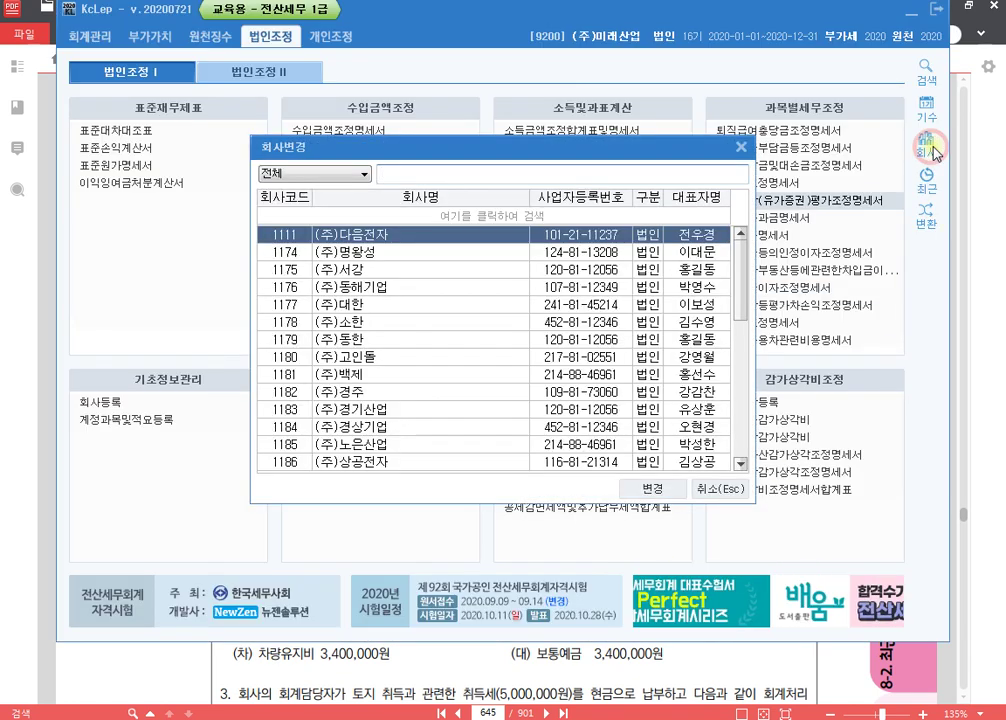
text(1280)
key(Return)
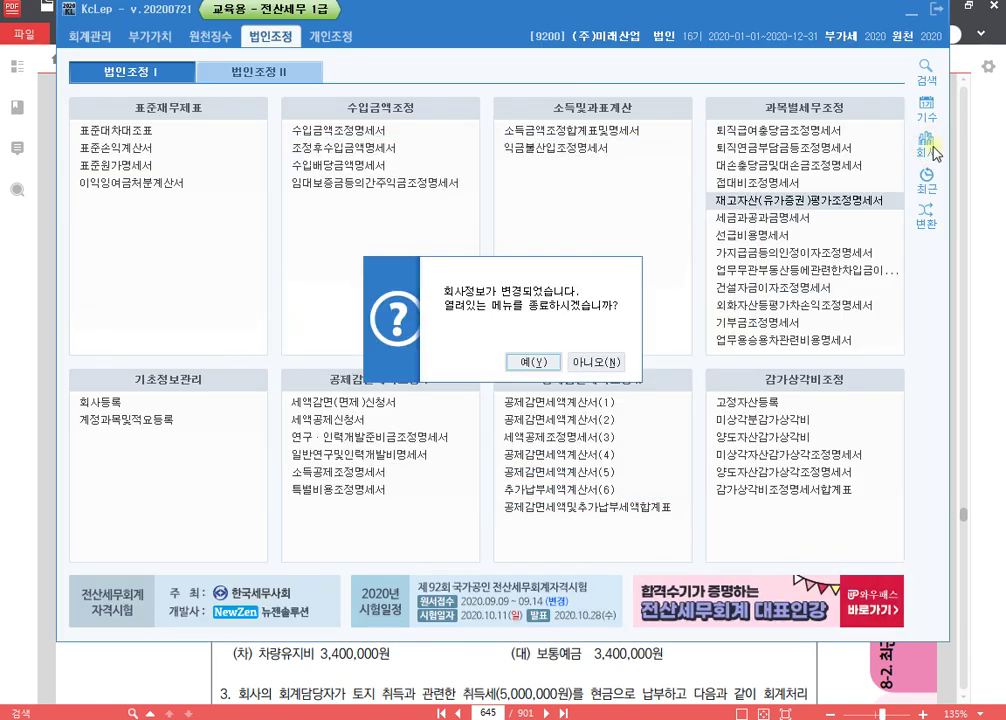
key(Return)
- Switch to the Notepad note and correct the heading's ending so it reads 재고자산평가조정명세서
key(alt+Tab)
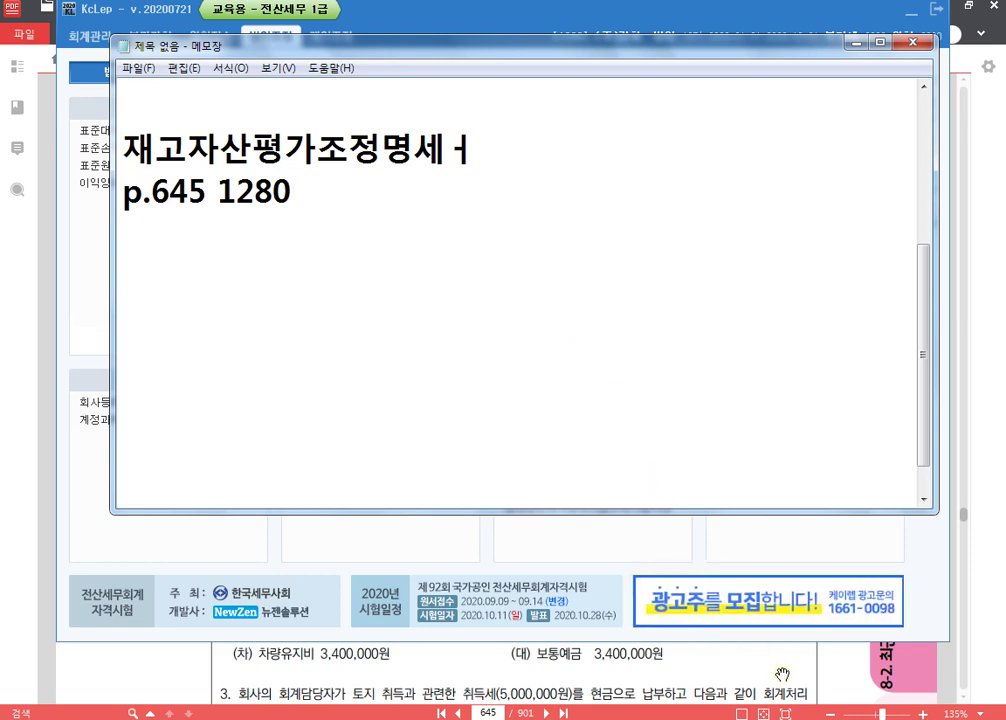
click(470, 152)
key(BackSpace)
key(BackSpace)
text(tj)
key(BackSpace)
key(BackSpace)
key(Hangul)
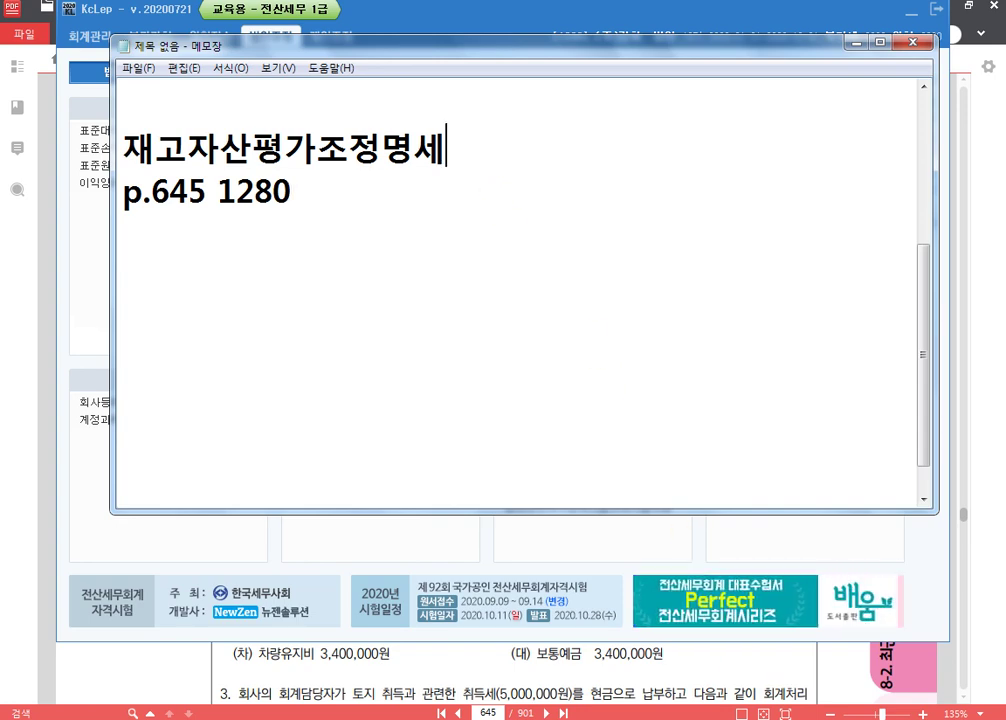
text(서)
- Switch to the PDF and highlight 2007년 3월 31일에 총평균법 and 후입선출법 in question [3]
click(700, 686)
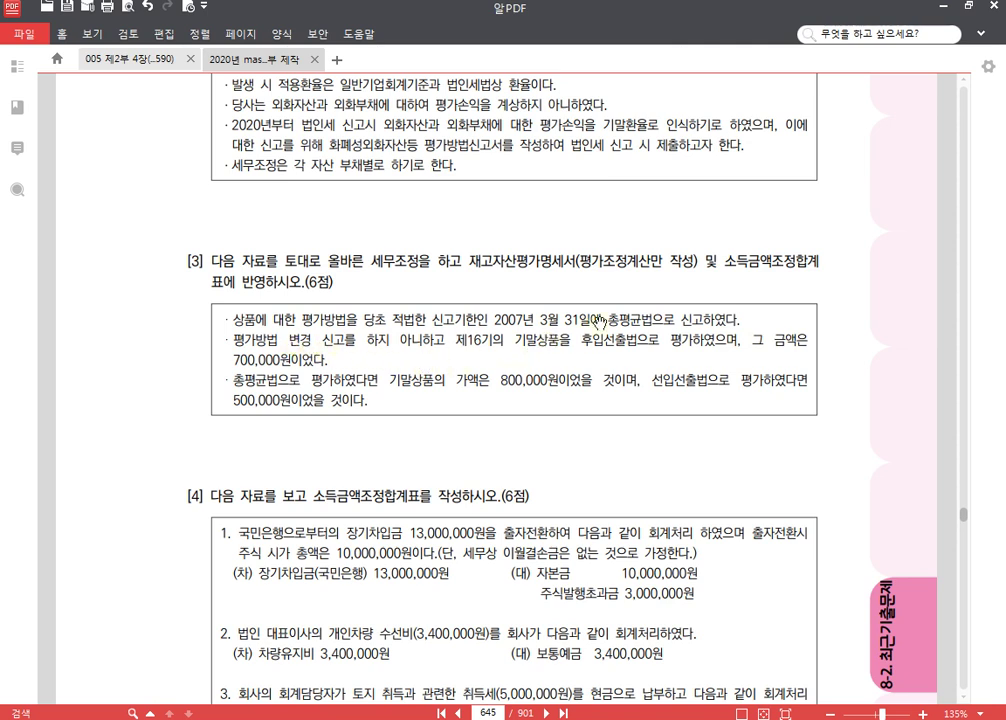
drag(492, 320, 652, 320)
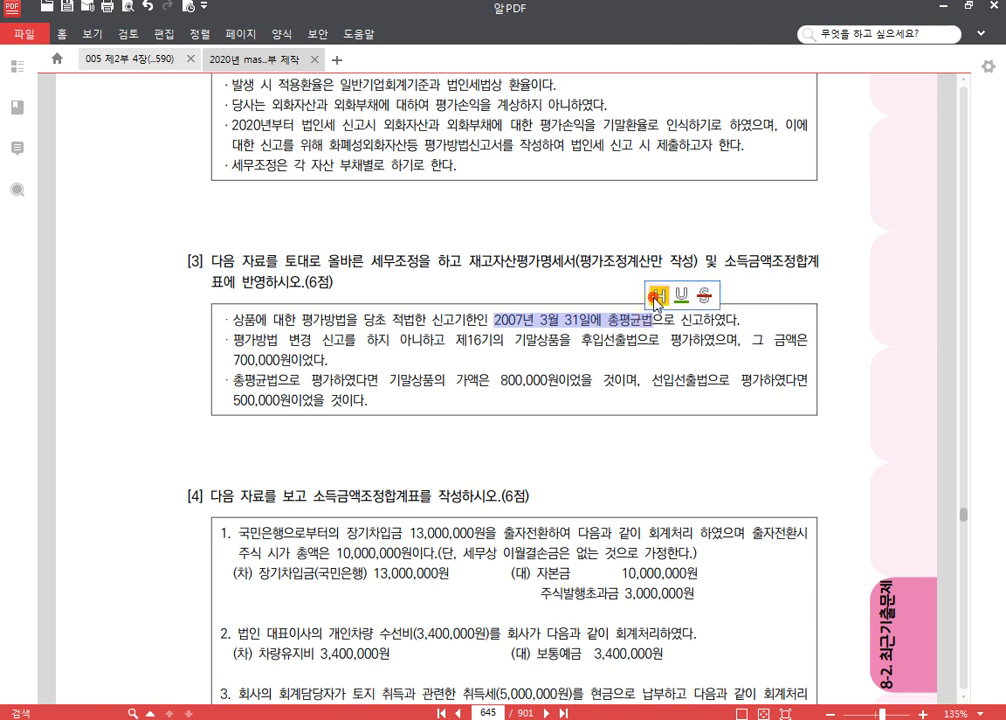
click(657, 296)
drag(579, 340, 637, 340)
click(643, 315)
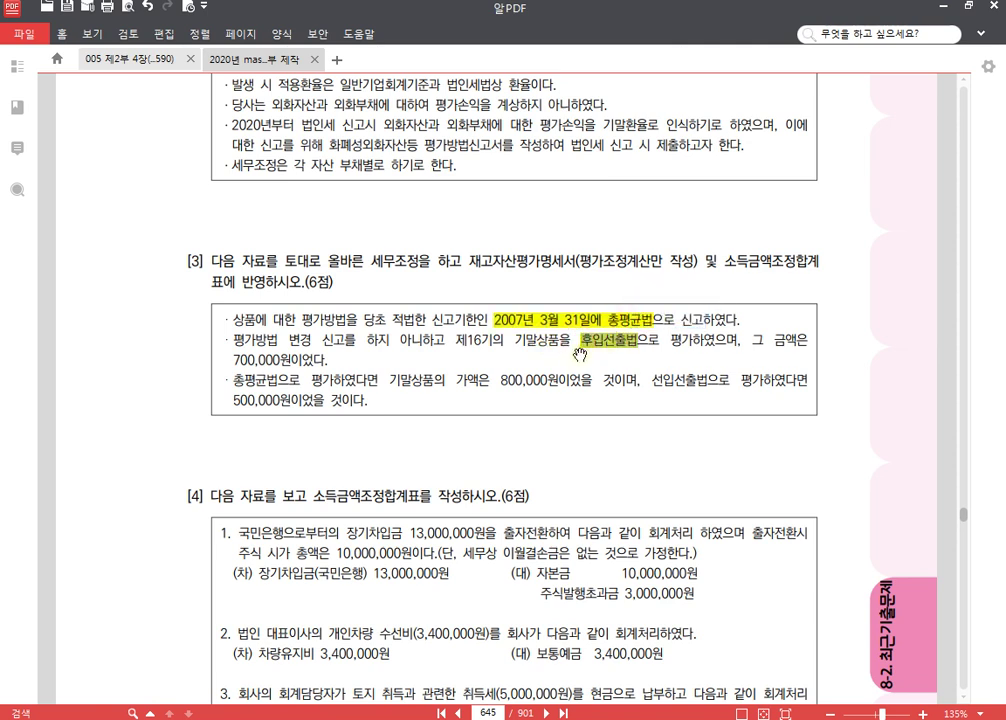
- Highlight the amounts 700,000원 and 800,000원 in question [3]
drag(231, 360, 295, 358)
click(299, 333)
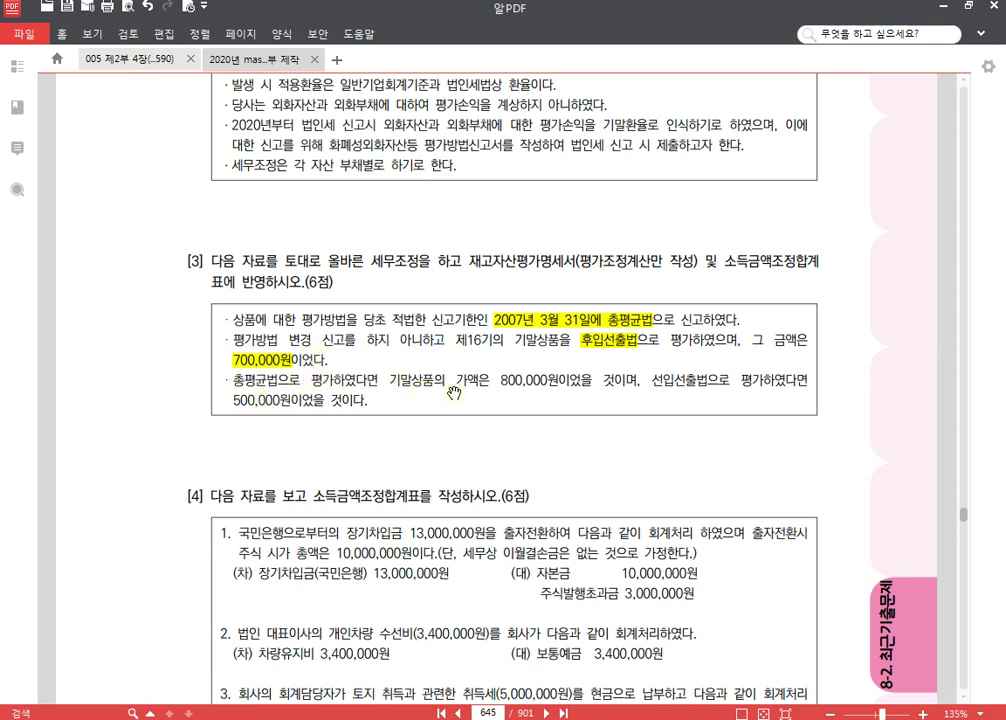
drag(501, 381, 559, 381)
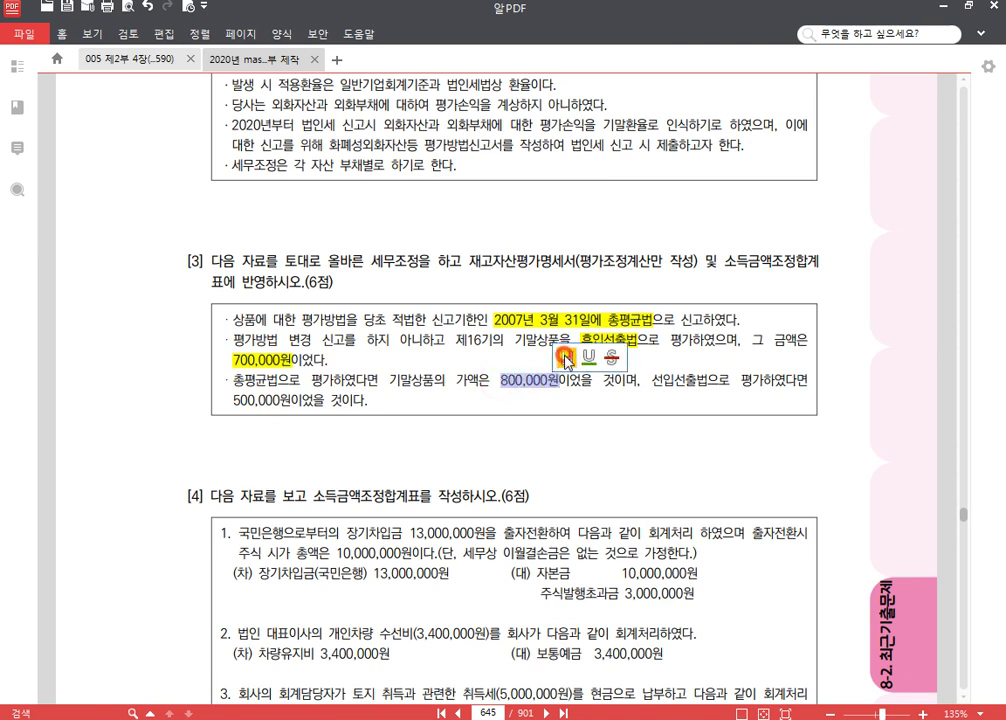
click(566, 357)
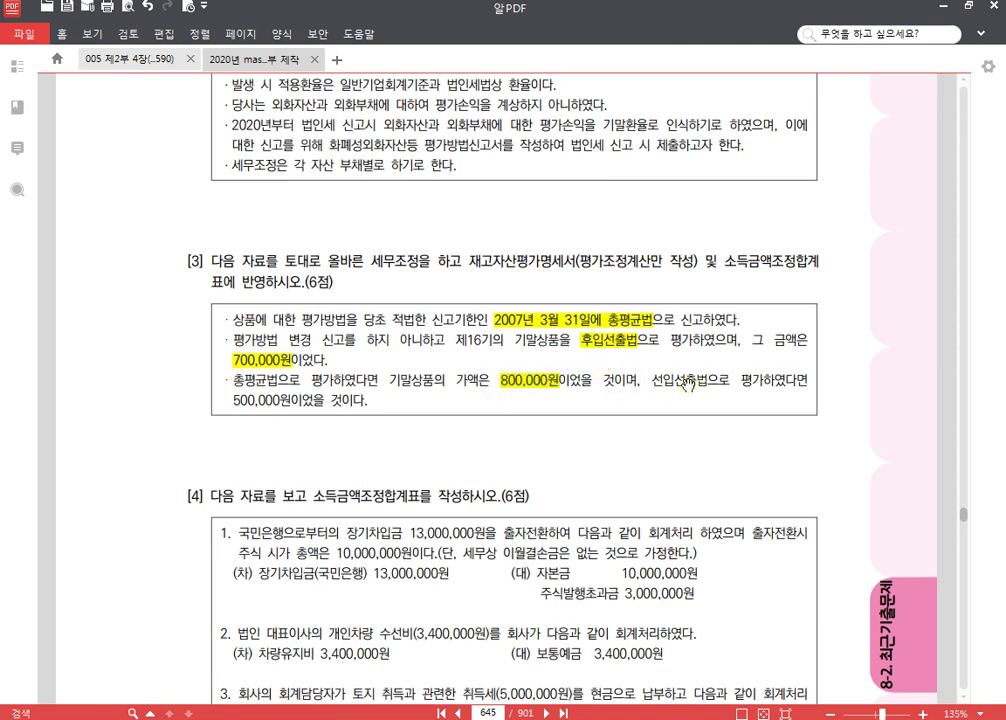
- Highlight 선입선출법 and the amount 500,000원 in question [3]
drag(656, 381, 708, 381)
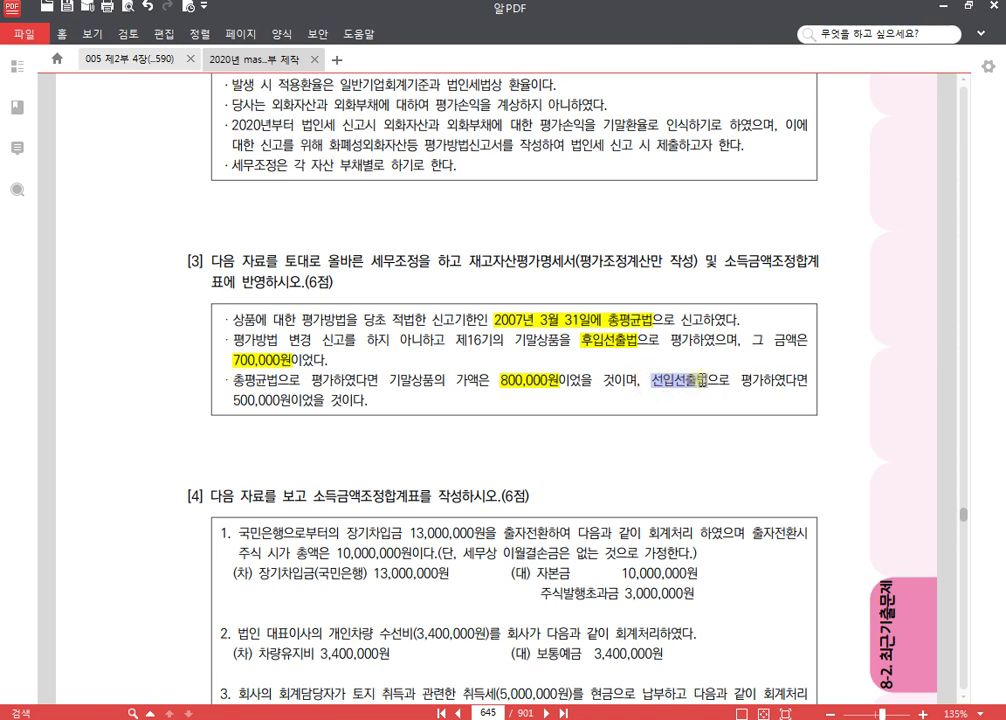
click(712, 355)
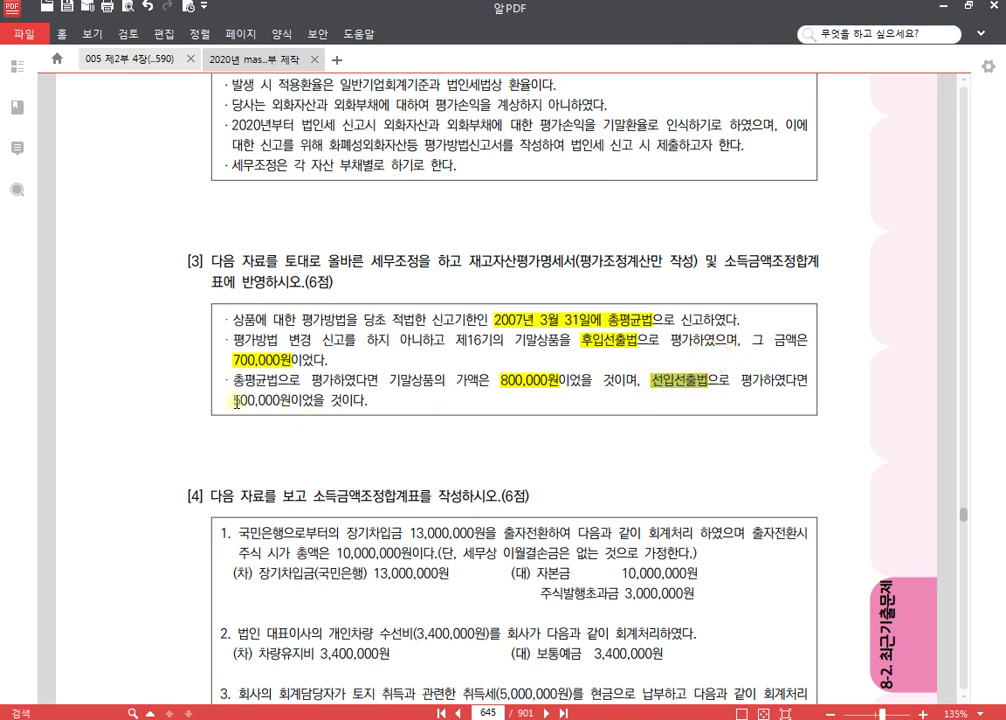
drag(236, 401, 290, 401)
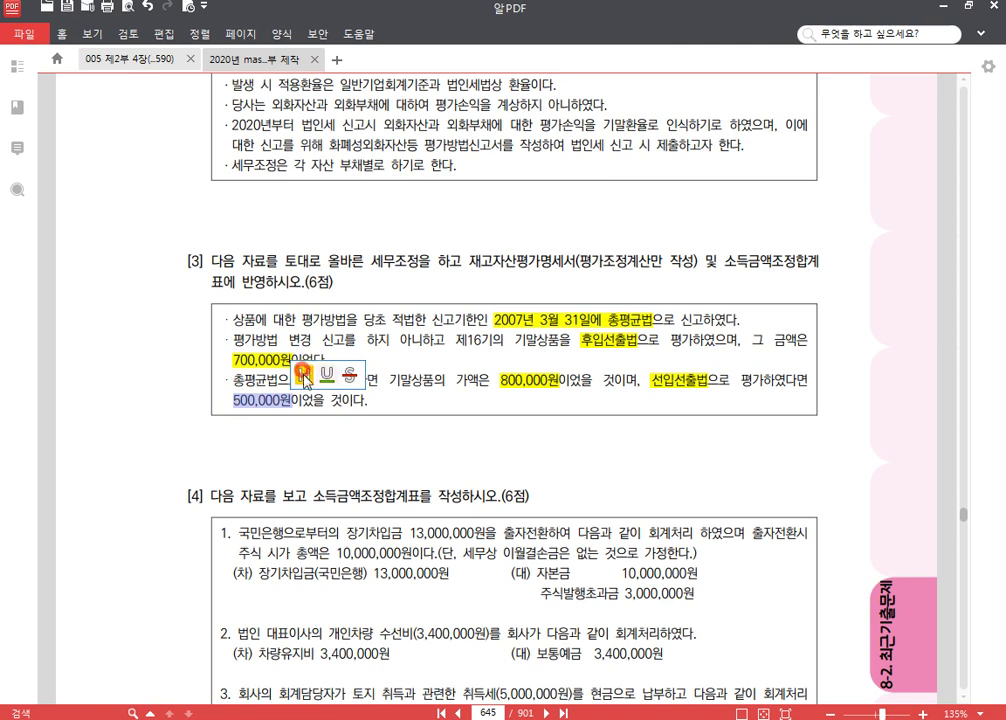
click(303, 375)
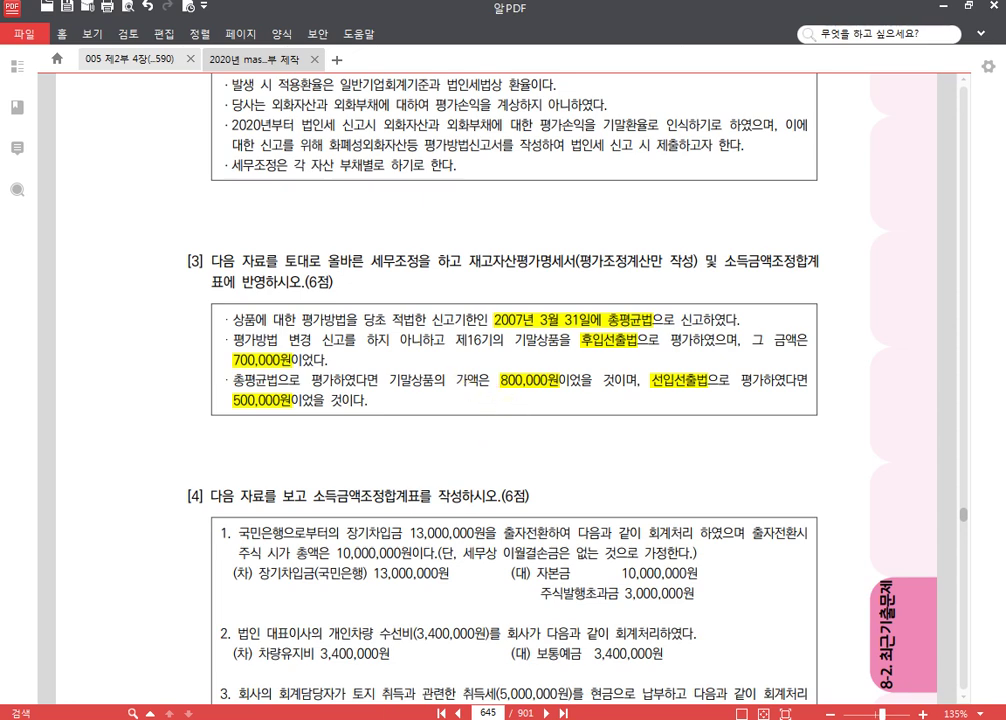
- Switch to KcLep, open 재고자산(유가증권)평가조정명세서 and enter 2007-03-31 as the 신고일 for 제품 및 상품
key(alt+Tab)
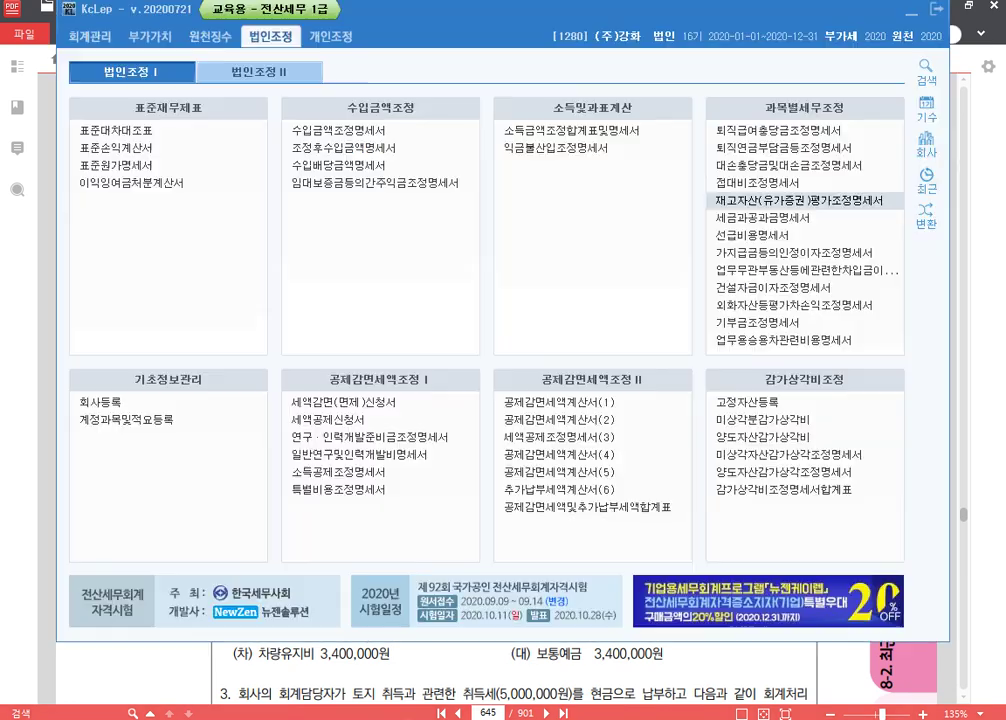
click(781, 201)
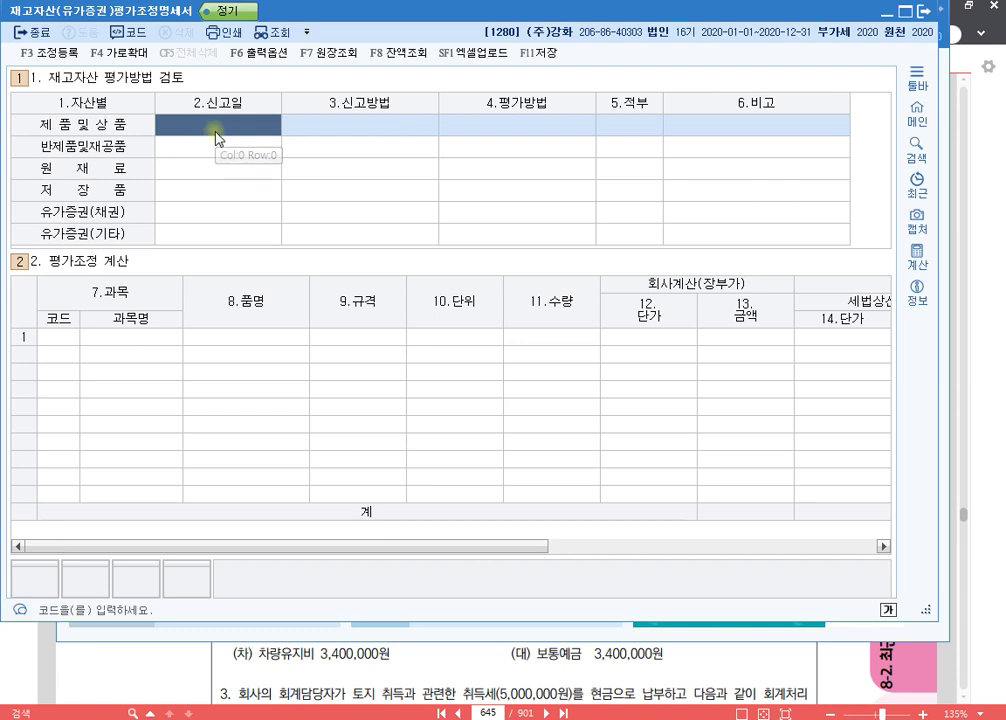
text(2007-)
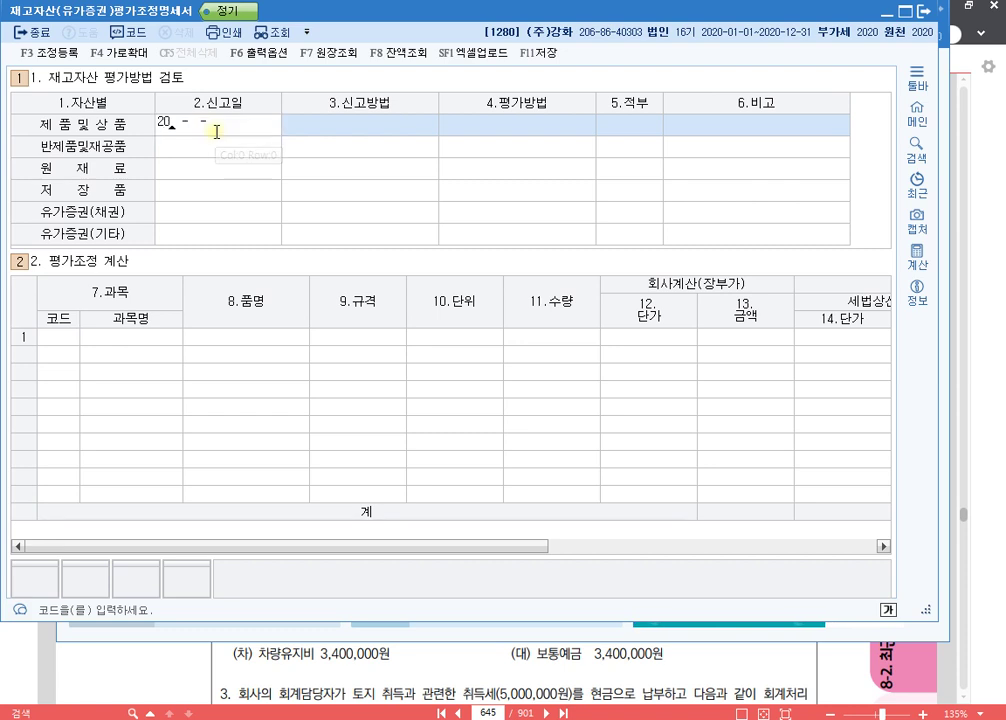
text(03-31)
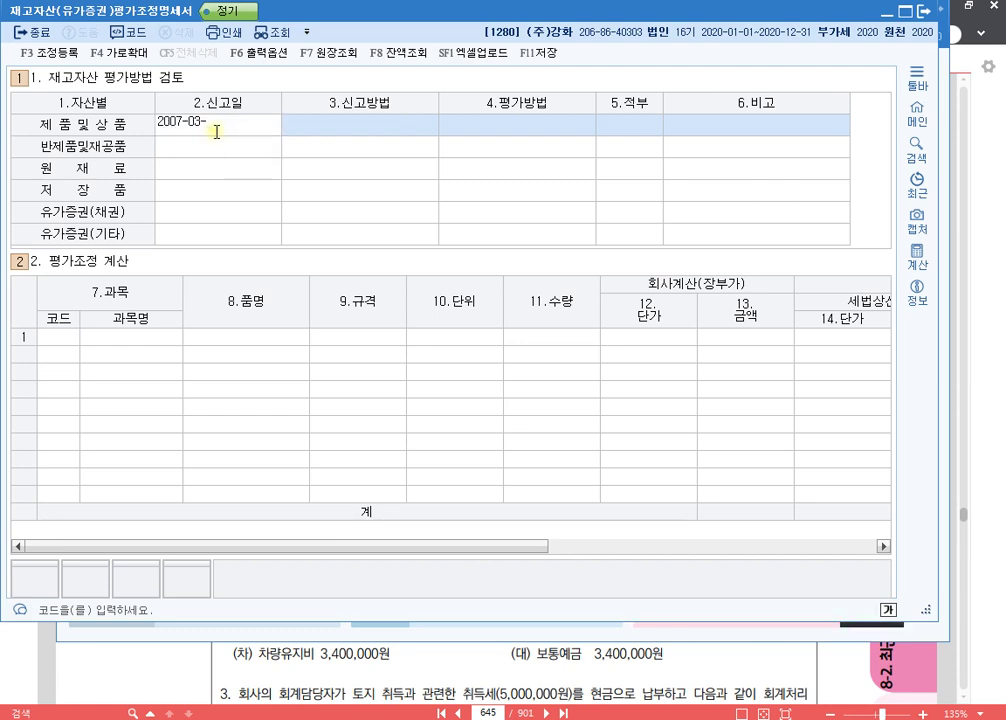
key(Return)
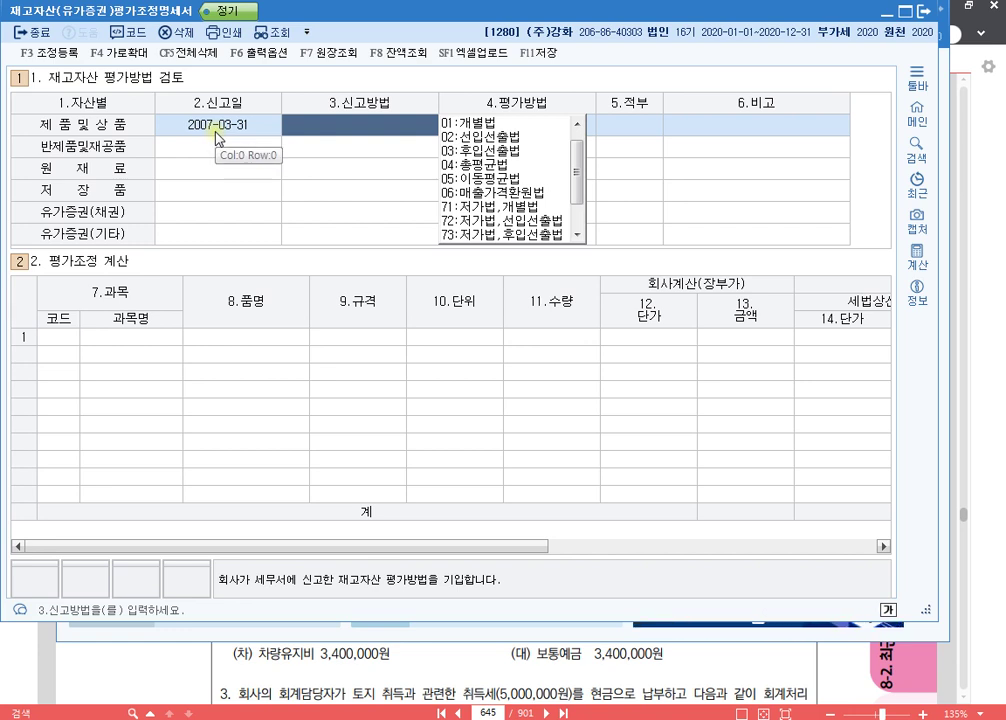
- For 제품 및 상품, set 신고방법 to 04:총평균법 and 평가방법 to 03:후입선출법, with 임의변경 as the remark
text(4)
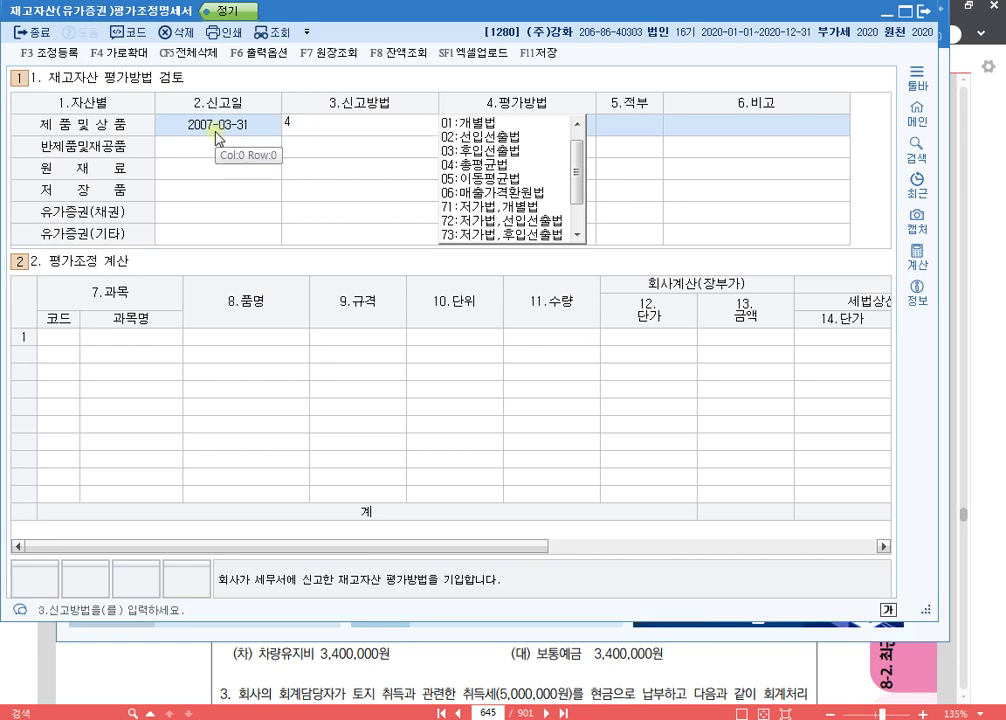
key(Return)
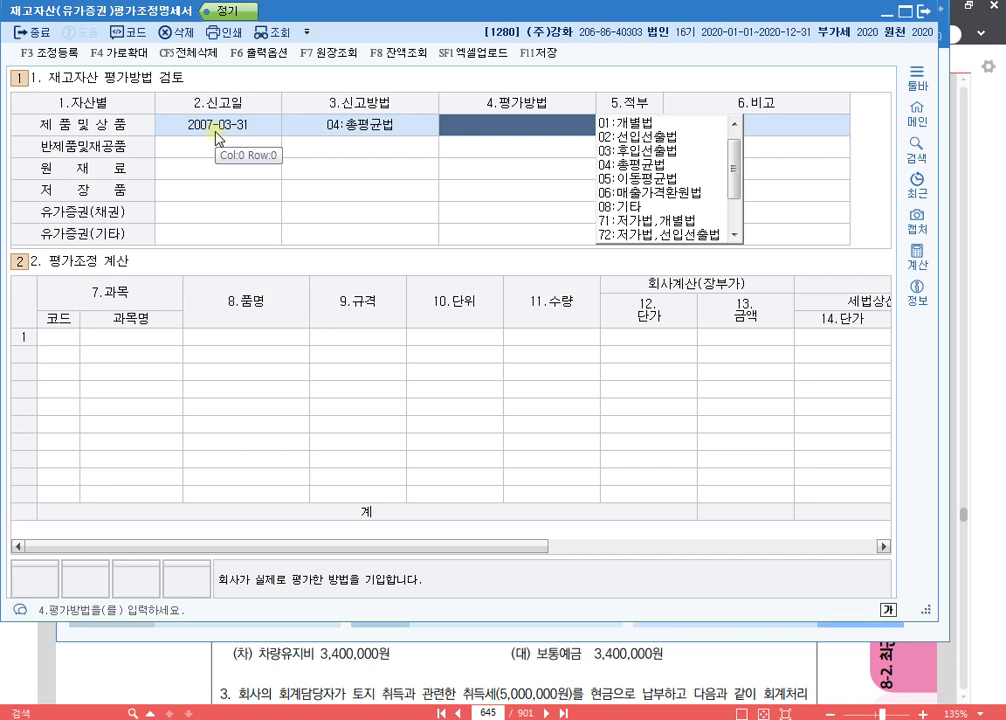
text(3)
key(Return)
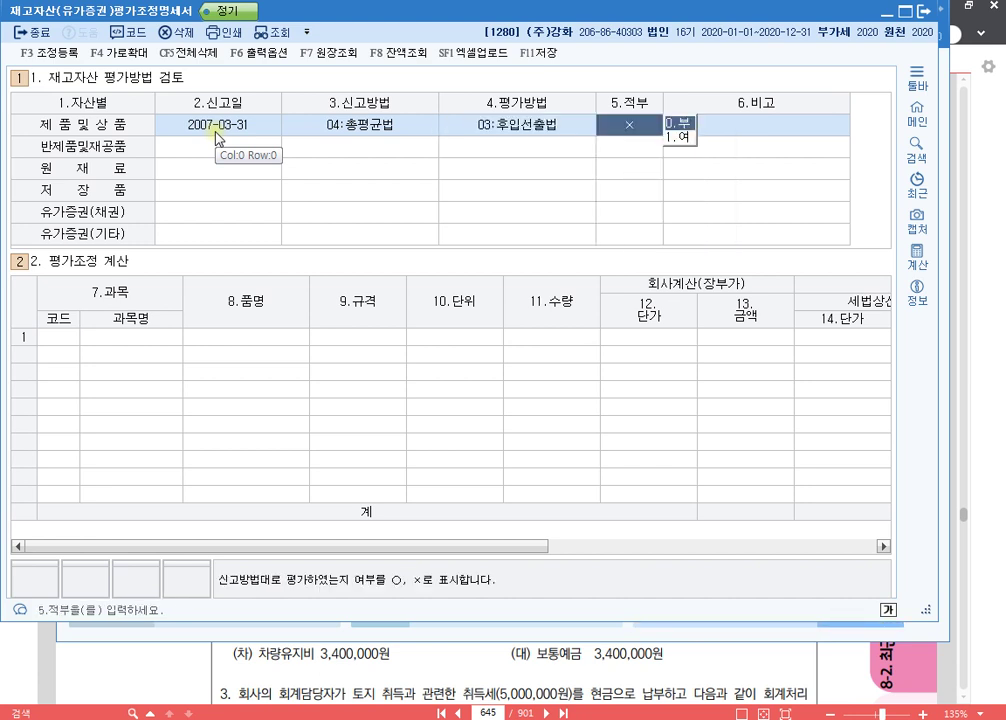
key(Return)
text(임의변경)
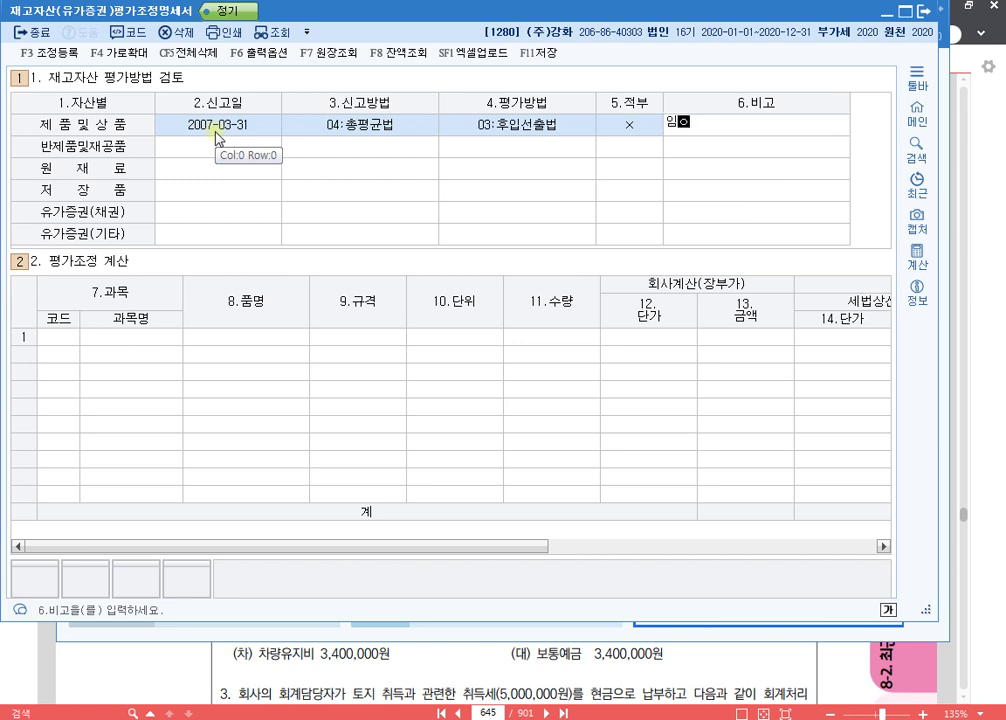
key(Return)
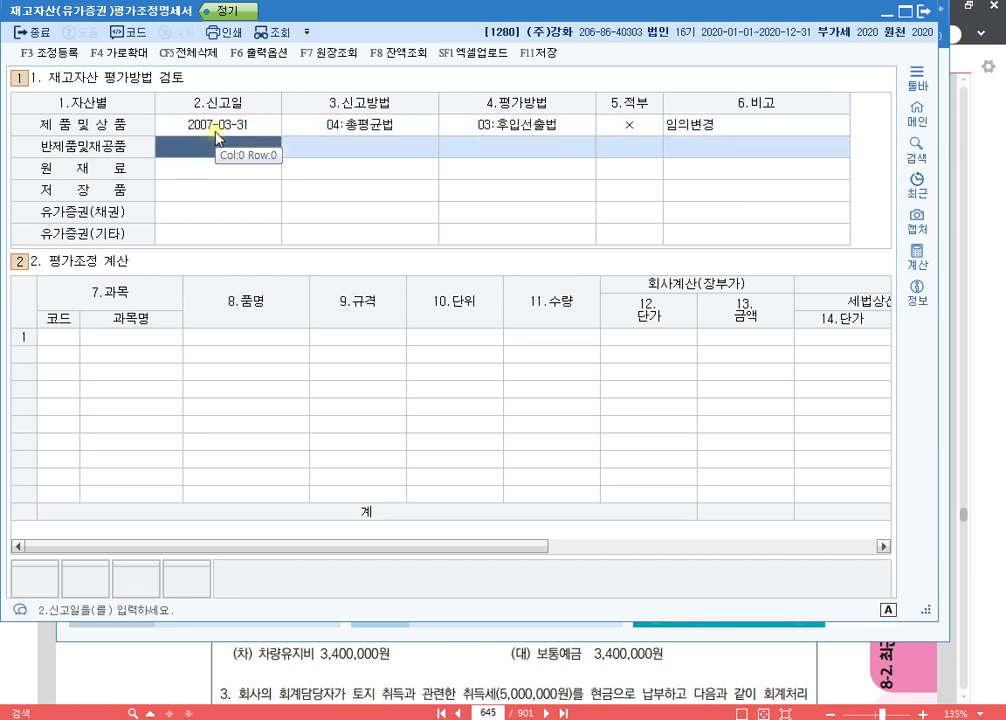
- Add 상품 (code 0146) to 평가조정 계산 with a 회사계산 amount of 700,000
click(59, 344)
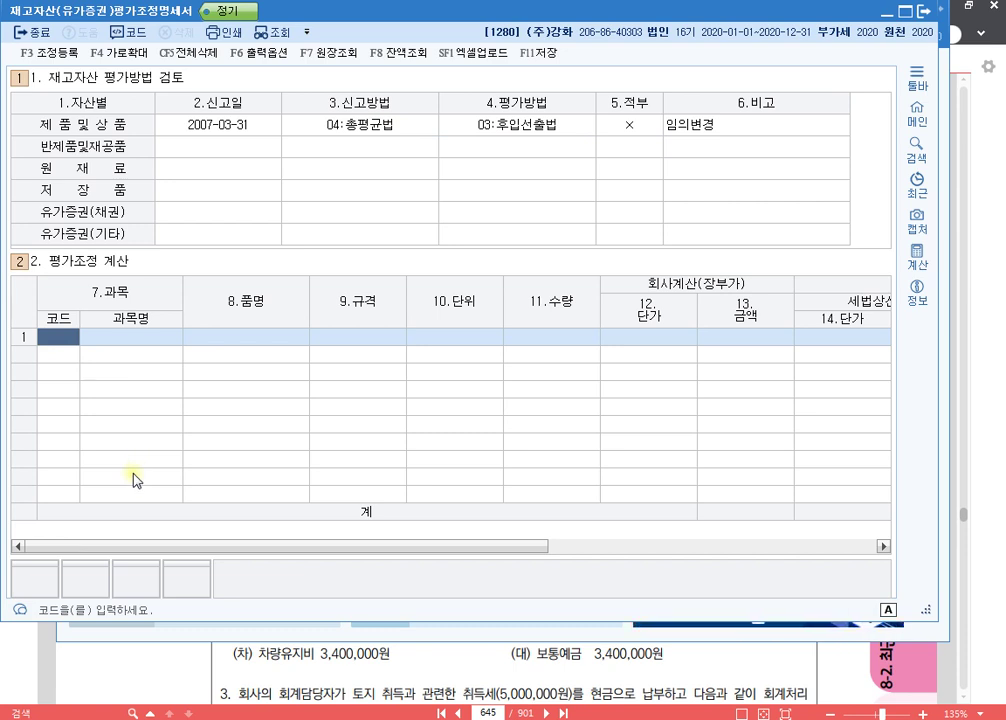
text(145)
key(Return)
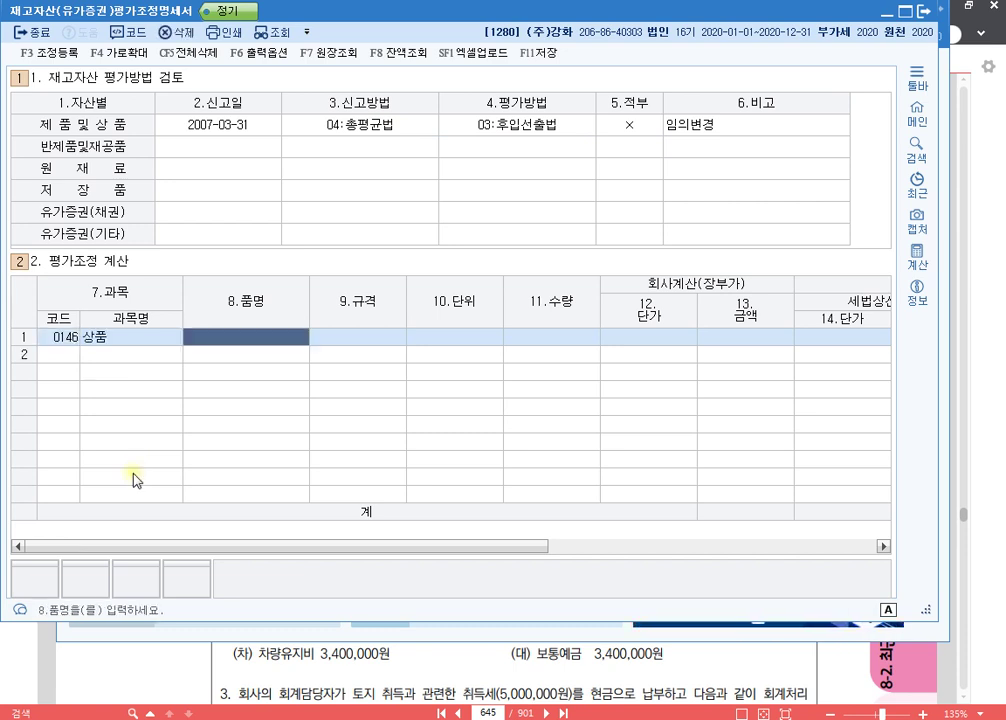
key(Return)
key(Return)
key(Return)
key(Return)
key(Return)
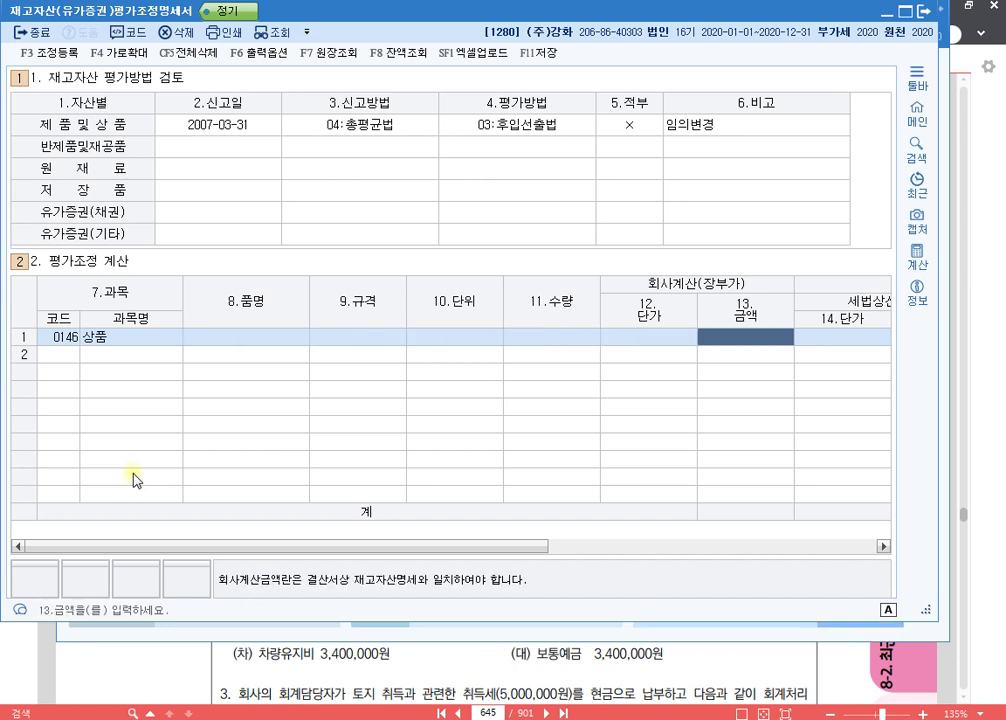
text(7000000)
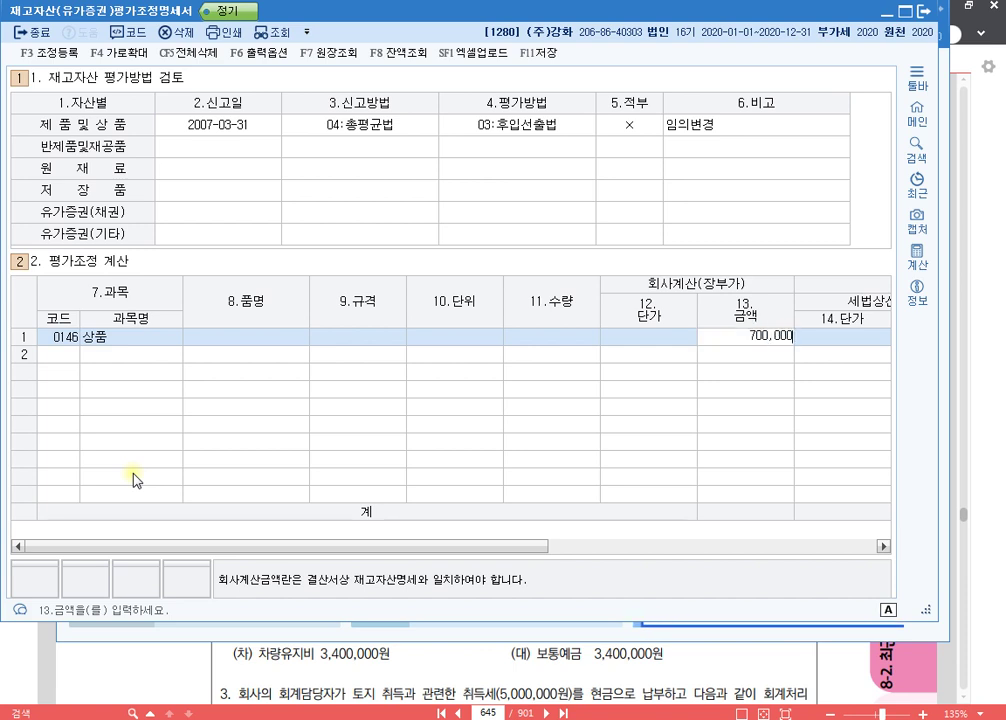
key(Return)
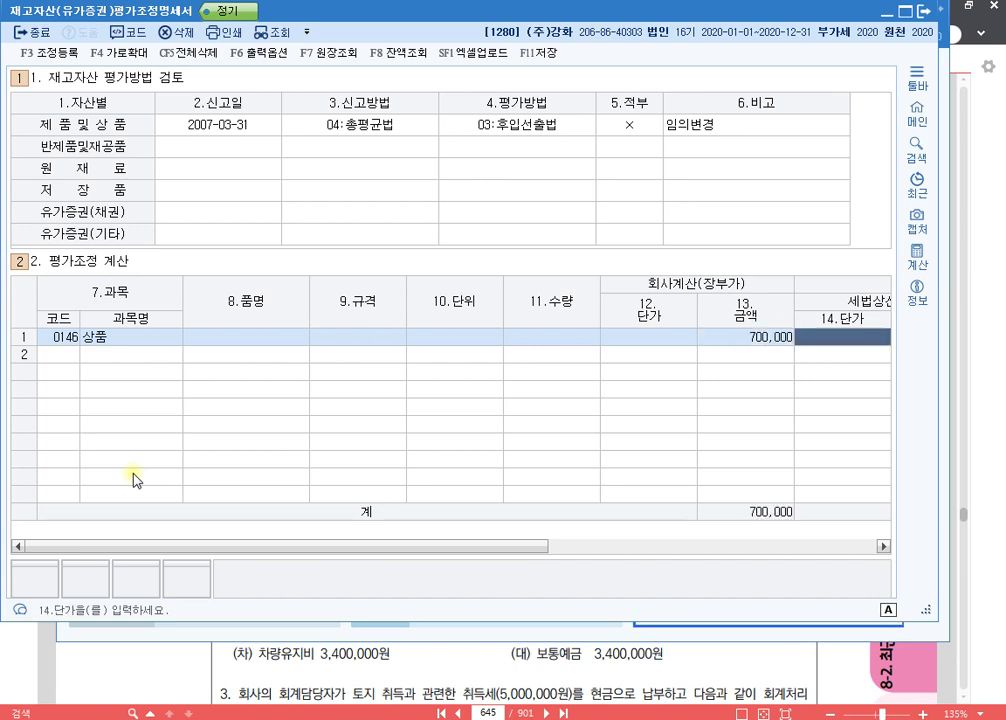
- Enter 800,000 as the 세법상신고방법 amount and 500,000 as the FIFO amount for 상품
drag(337, 550, 705, 550)
key(Return)
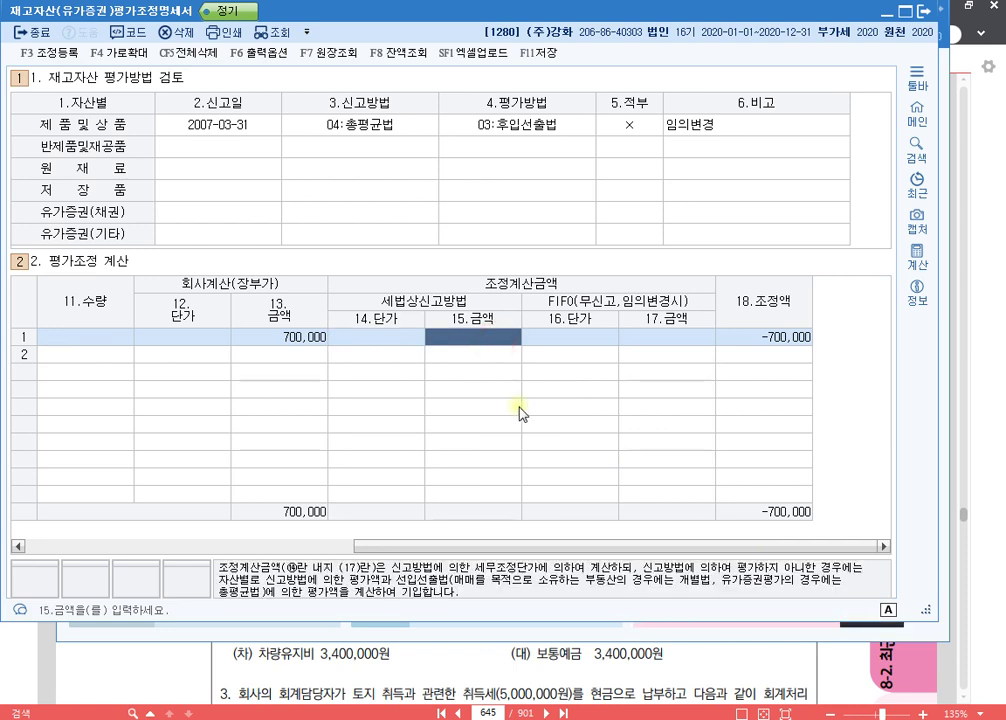
text(8000000)
key(Return)
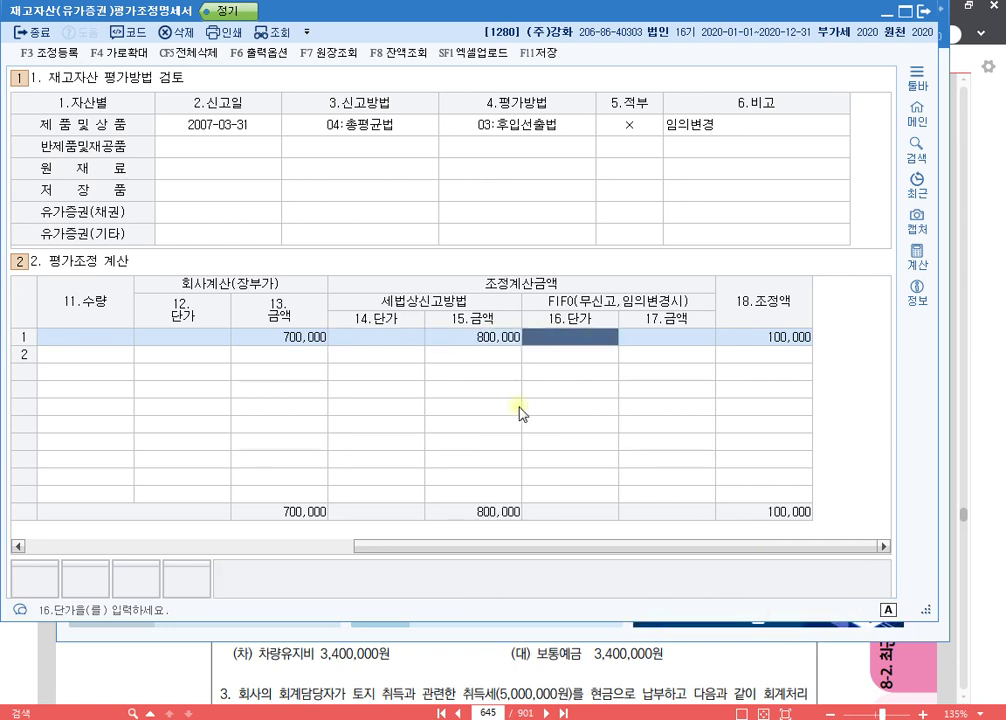
key(Return)
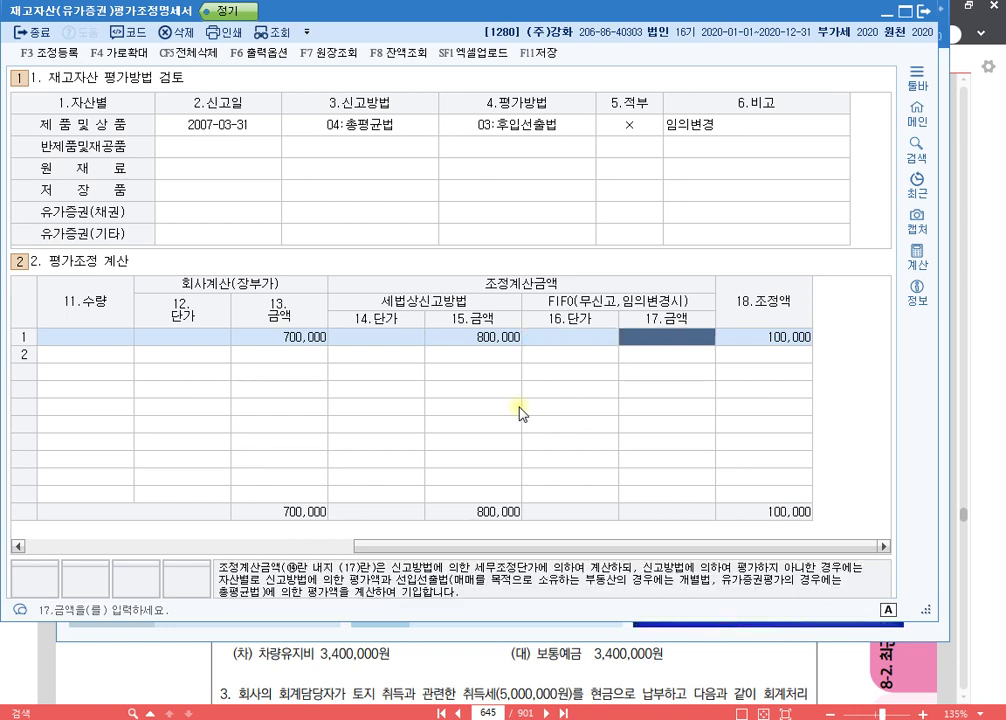
text(5000000)
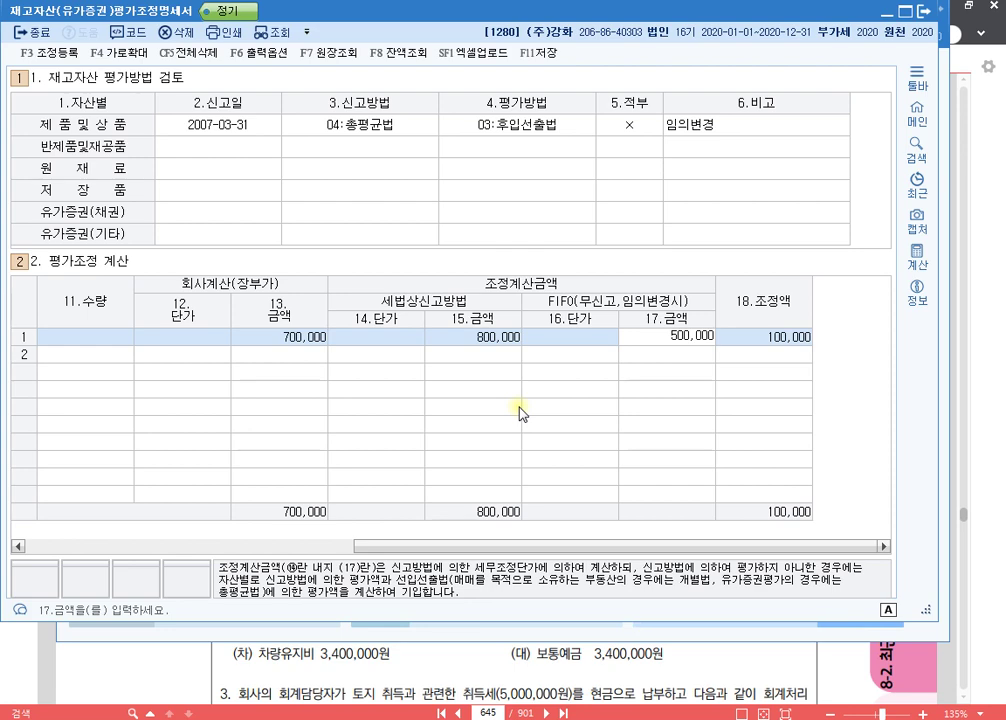
key(Return)
key(Return)
- Compare the 상품 row's 회사계산 amount with its 세법상신고방법 amount and check the resulting 조정액
key(Up)
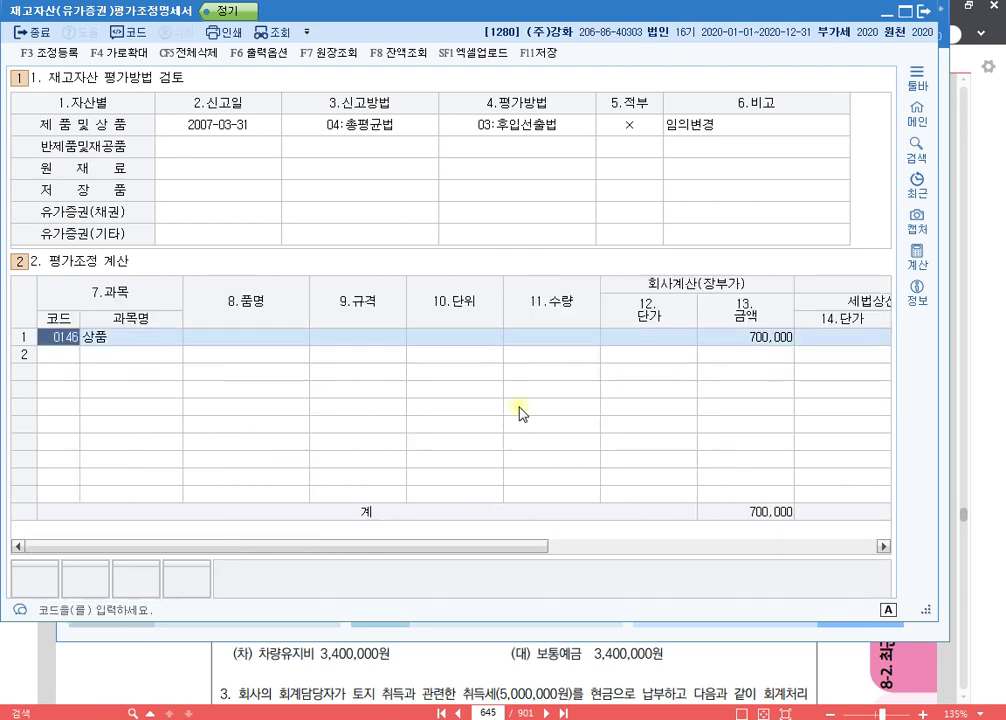
key(End)
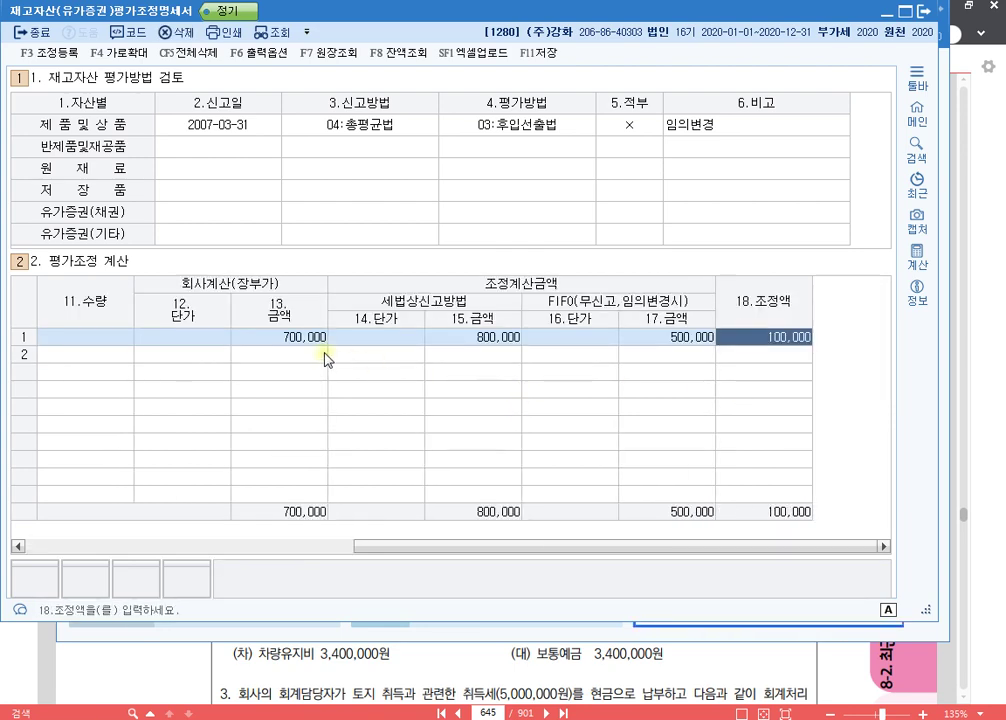
click(488, 337)
click(290, 338)
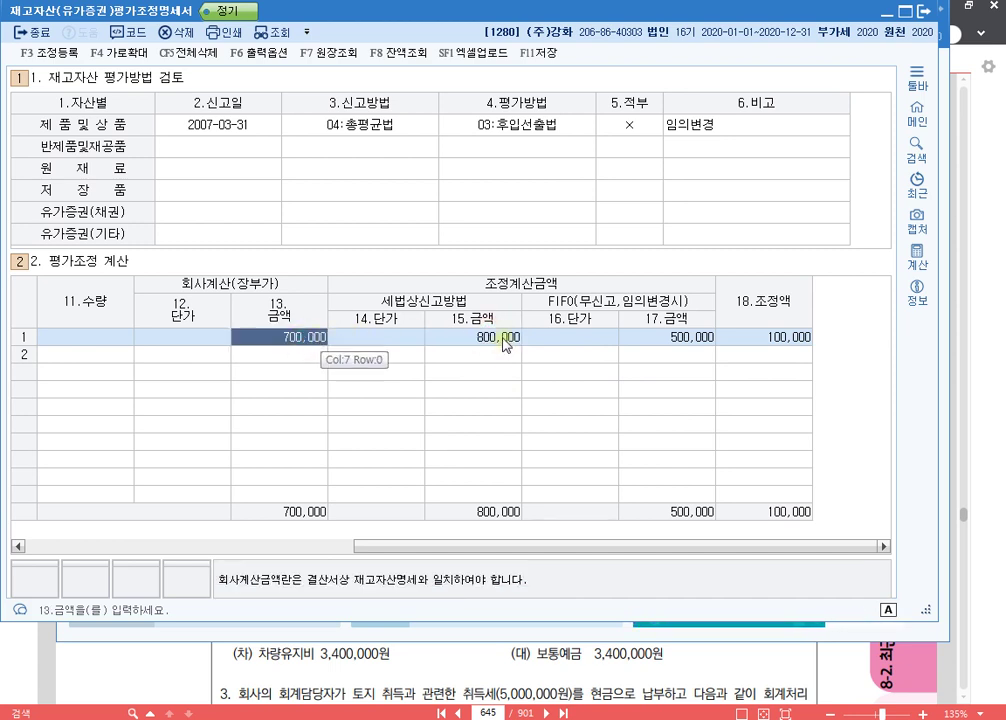
click(505, 338)
click(783, 338)
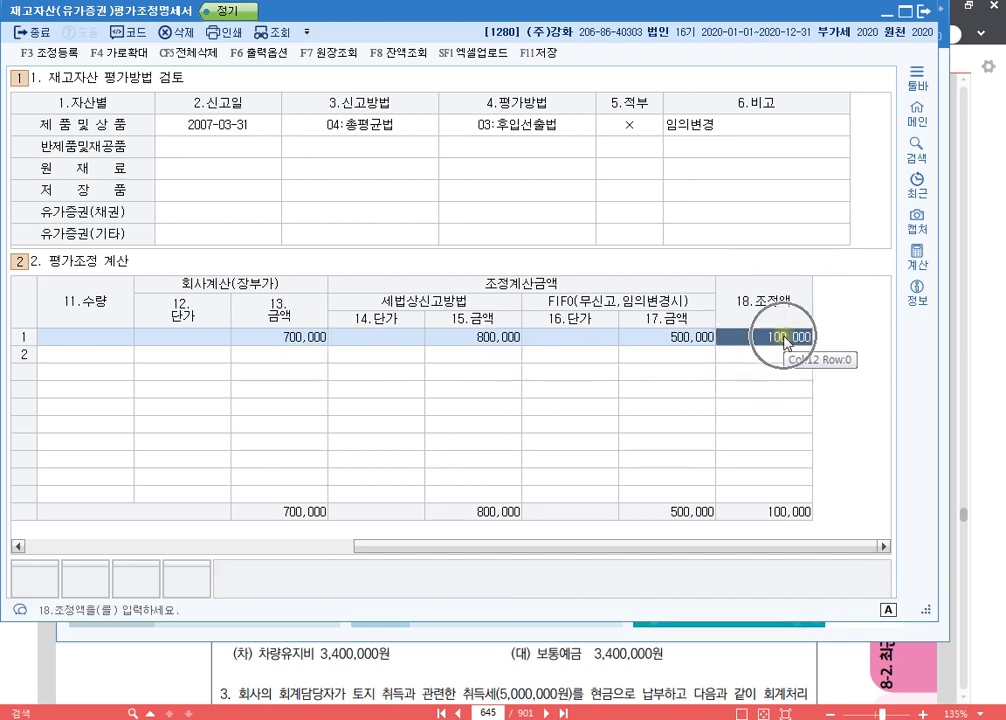
click(785, 339)
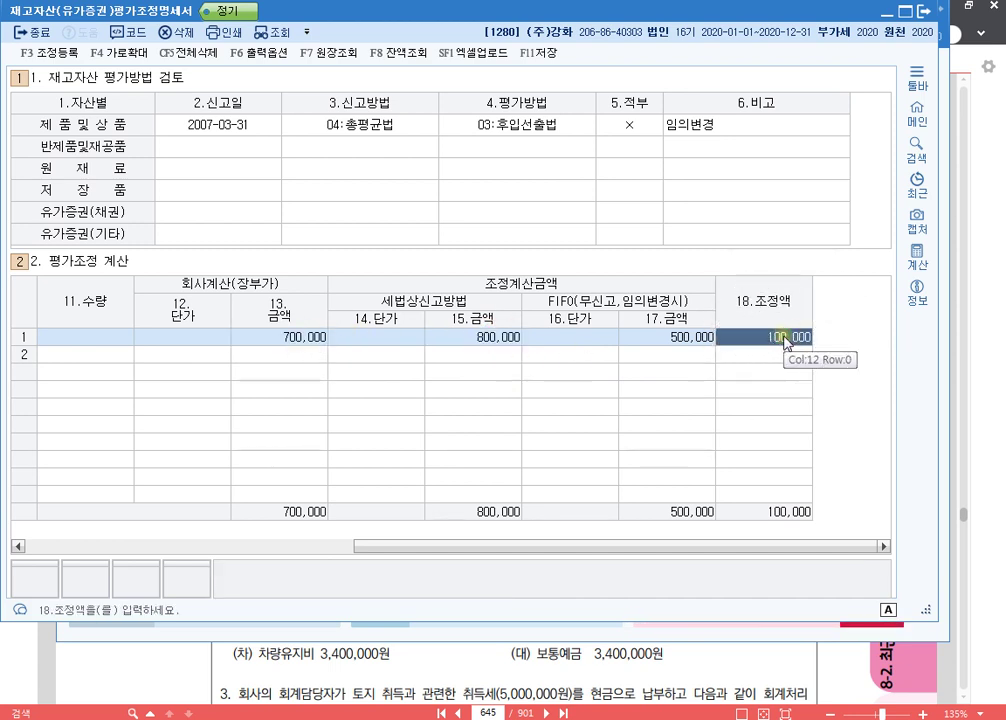
- Register 상품평가감 of 100,000 under 익금산입 및 손금불산입 in 조정 등록, and close the dialog
key(F3)
click(137, 155)
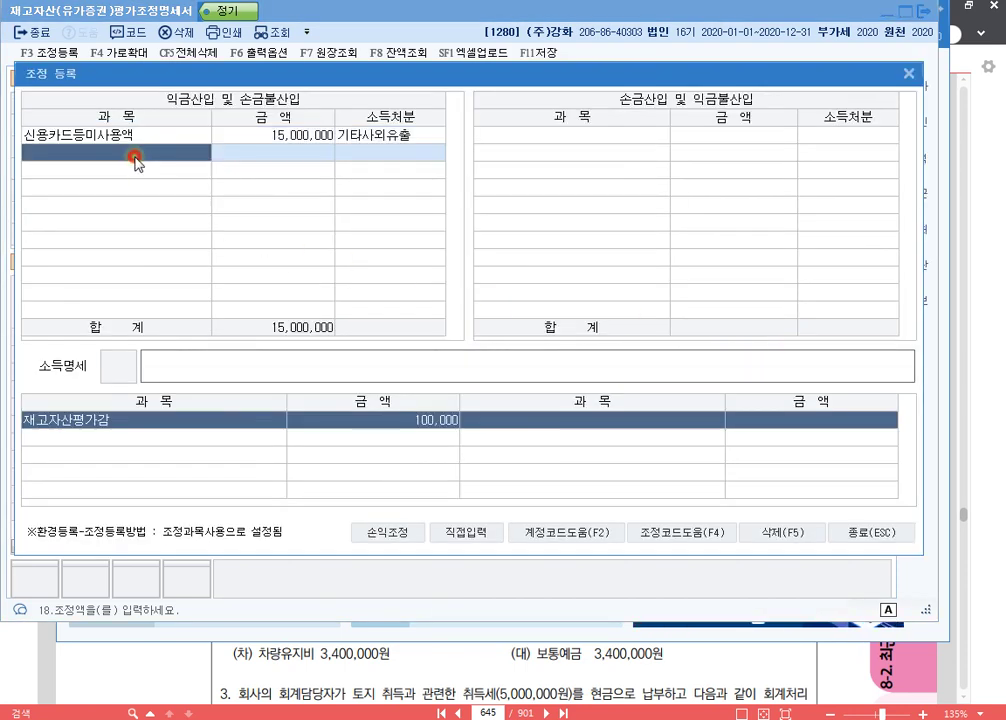
double_click(138, 160)
text(상)
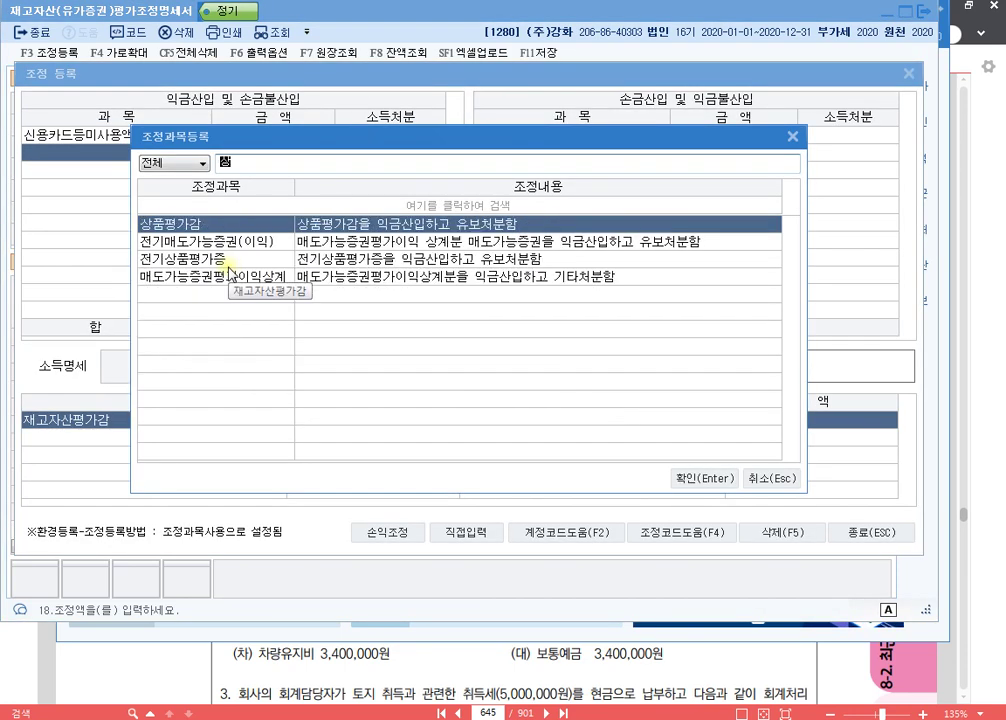
key(Return)
text(1000000)
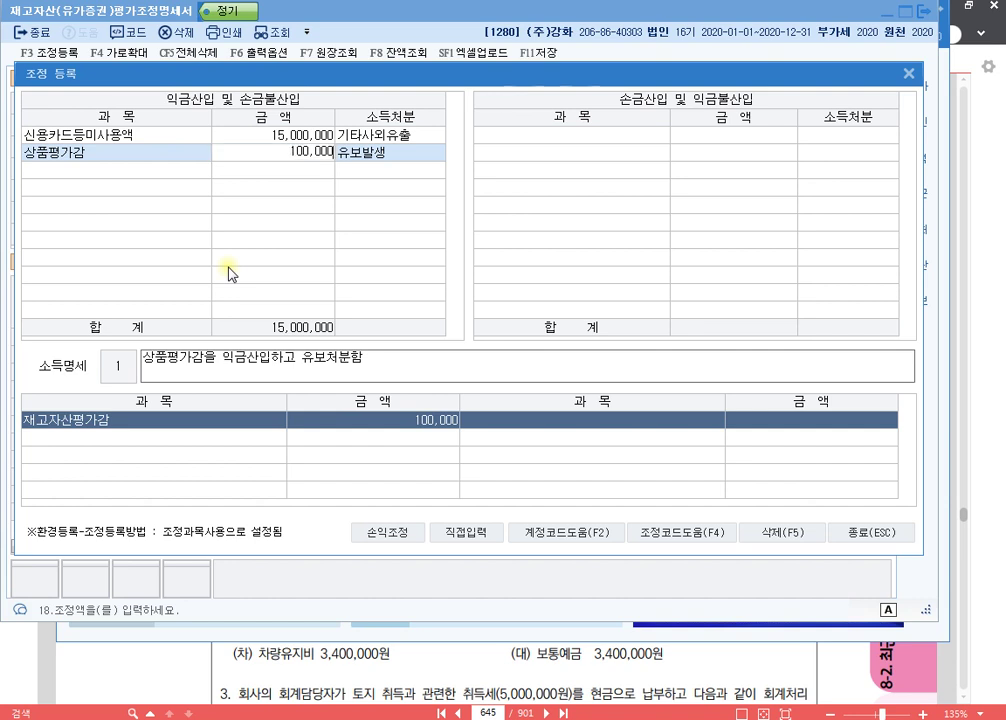
key(Return)
key(Up)
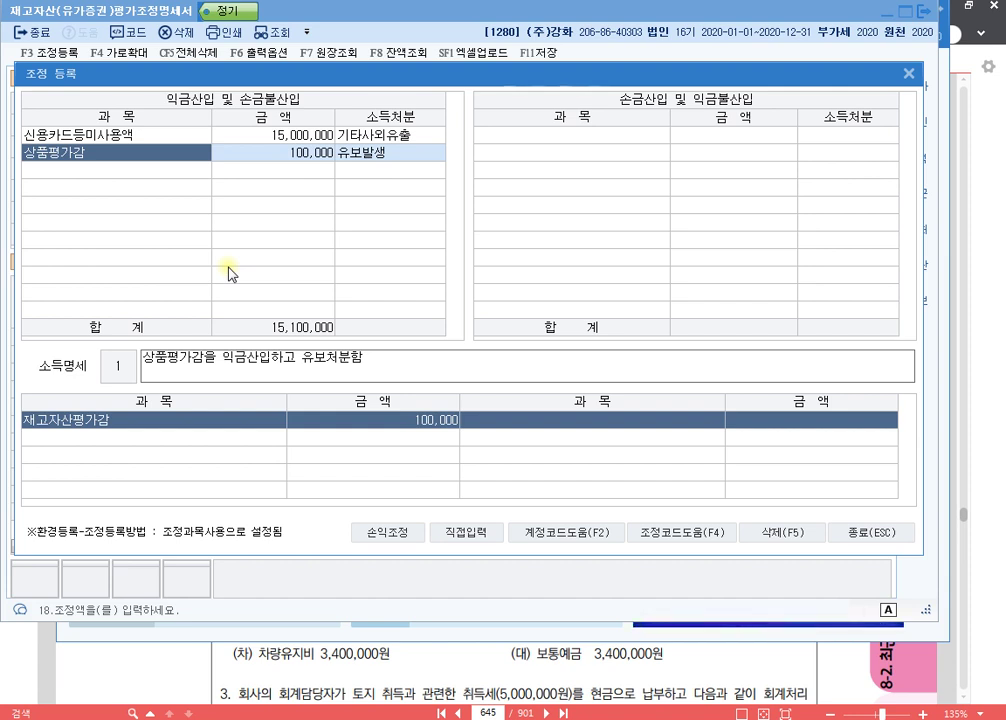
click(910, 77)
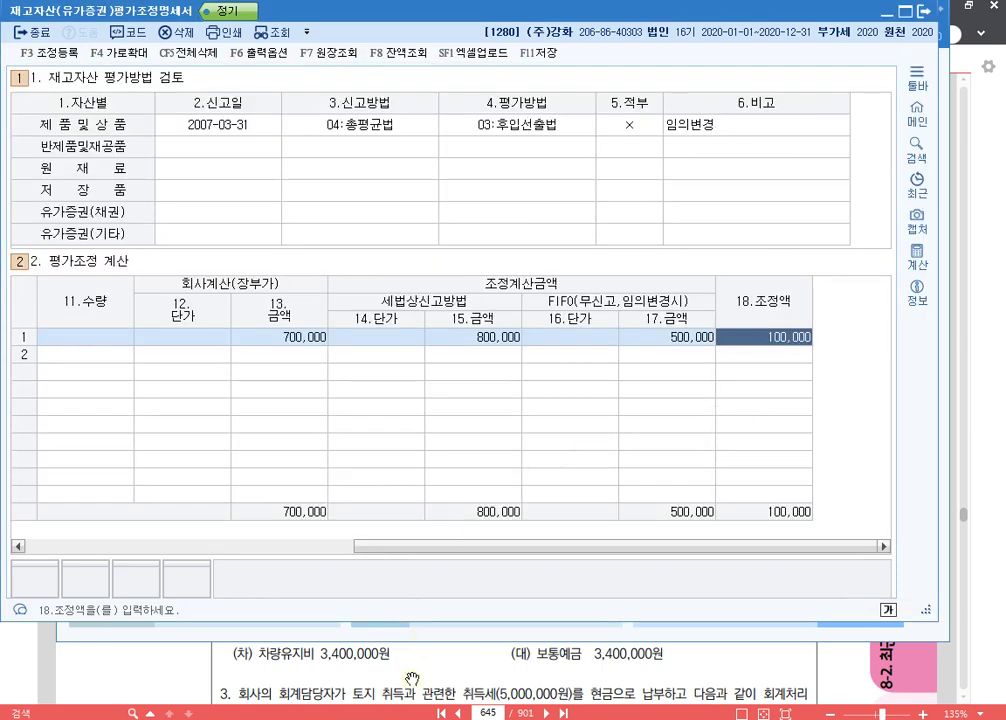
- Add the line "p.690 1284" below "p.645 1280" in the Notepad (메모장) memo
click(335, 718)
click(382, 200)
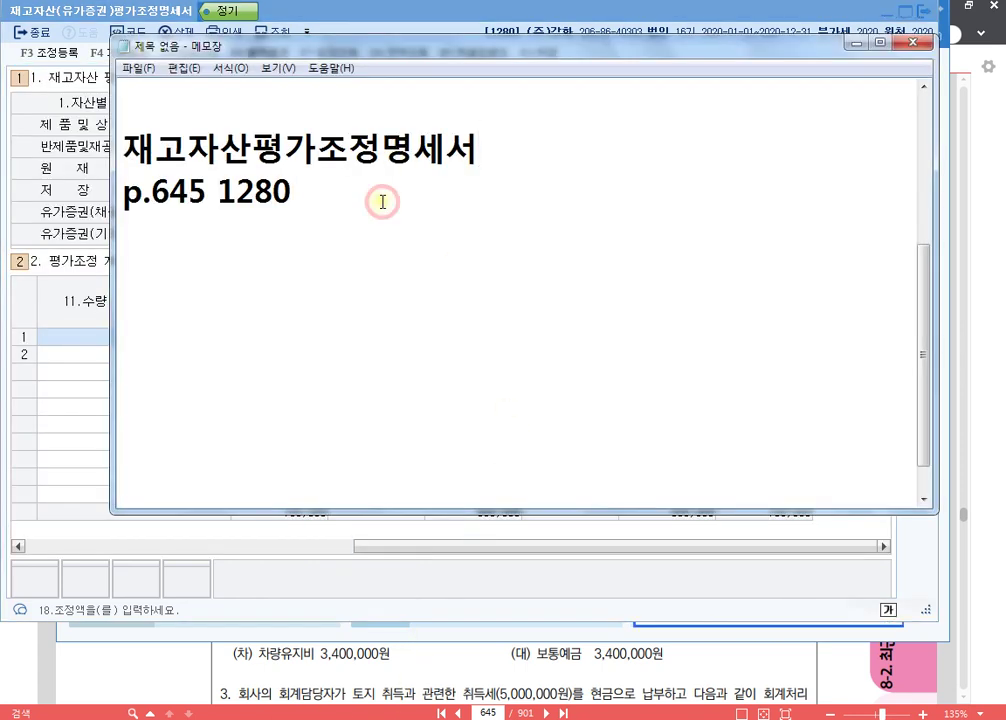
key(Return)
text(ㅔ)
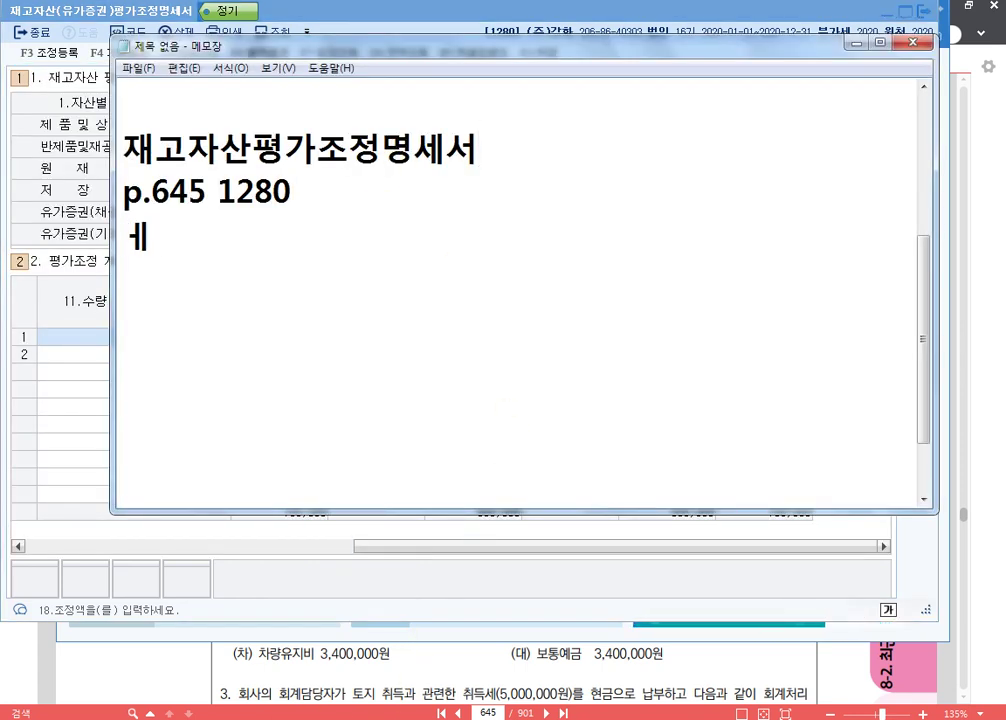
key(BackSpace)
text(p.690)
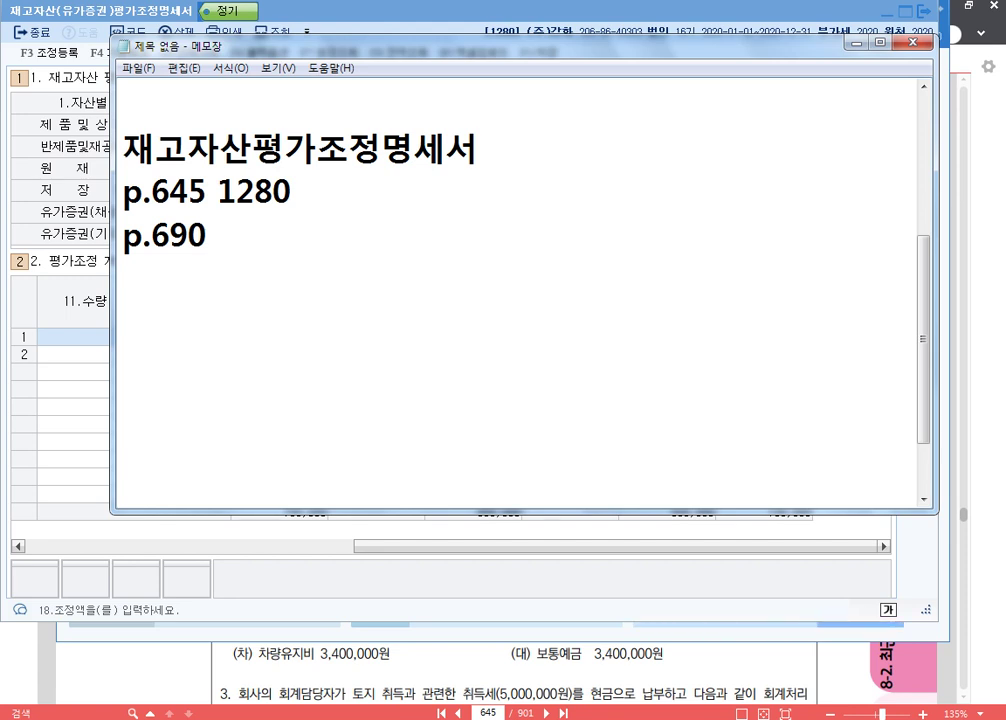
text(1284)
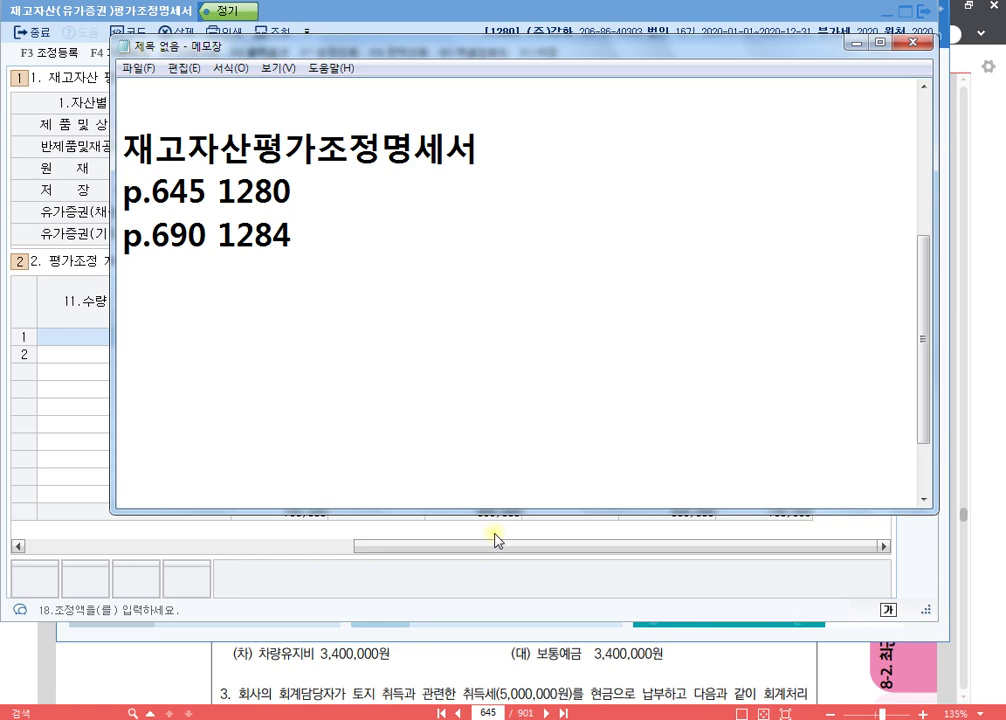
- Switch to the textbook in 알PDF, go to page 690 and bring up problem [3] on 재고자산평가조정명세서
click(494, 712)
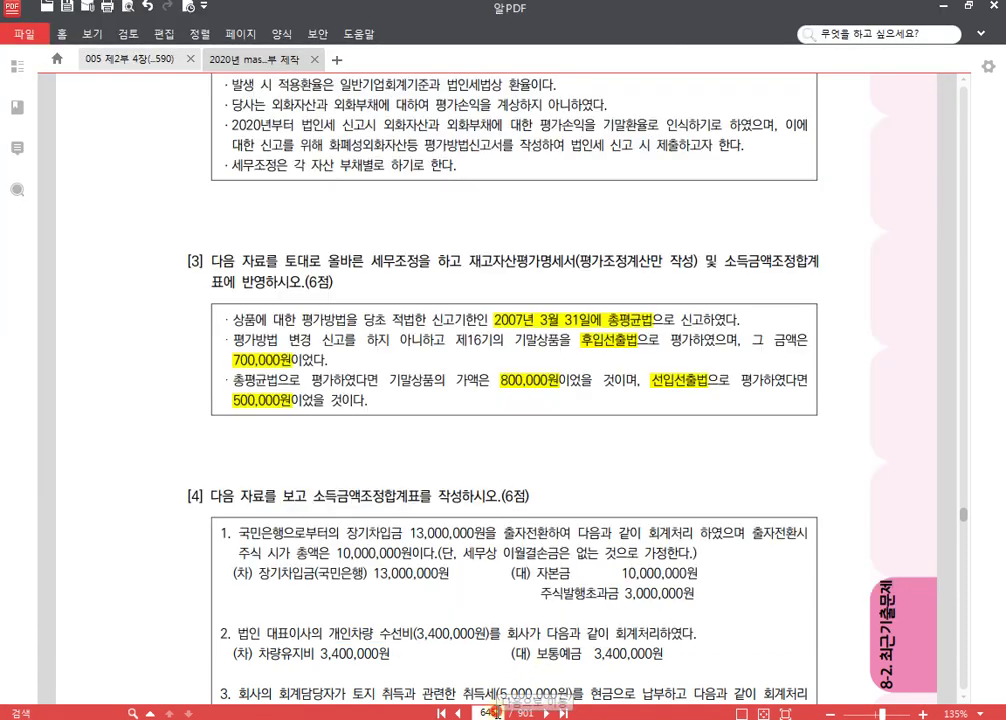
click(490, 712)
text(690)
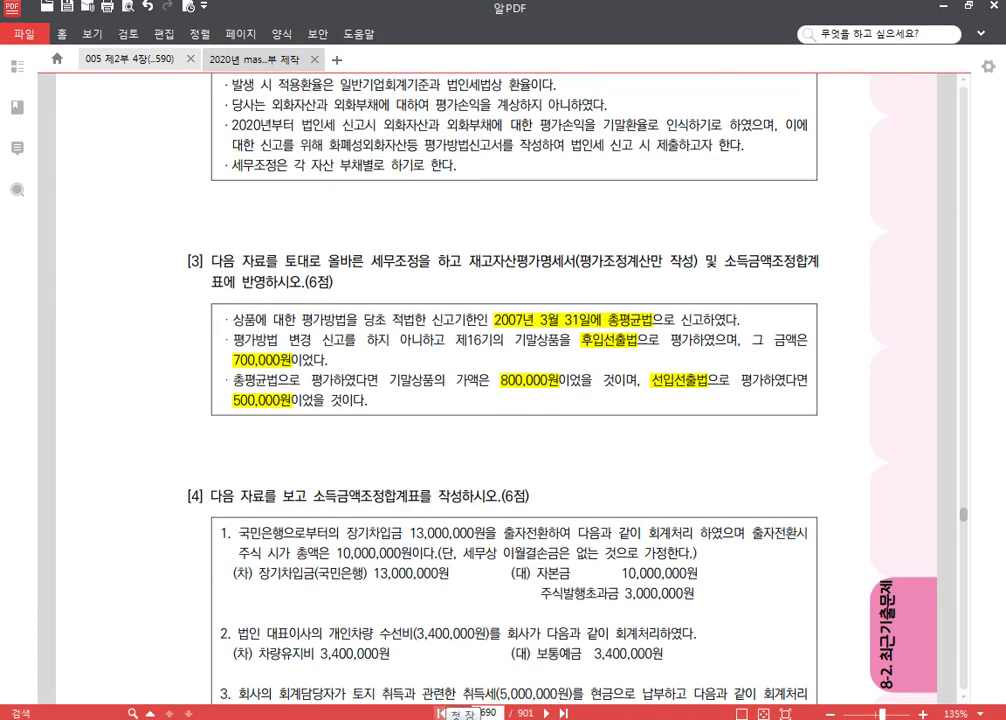
key(Return)
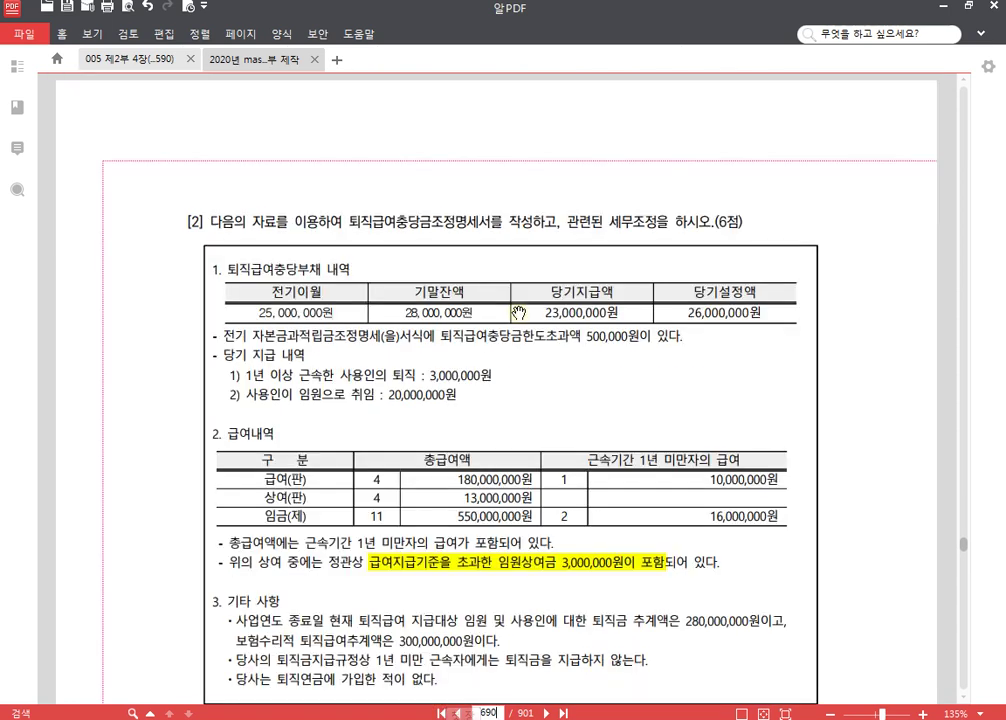
scroll(530, 326, down, 5)
scroll(530, 326, down, 3)
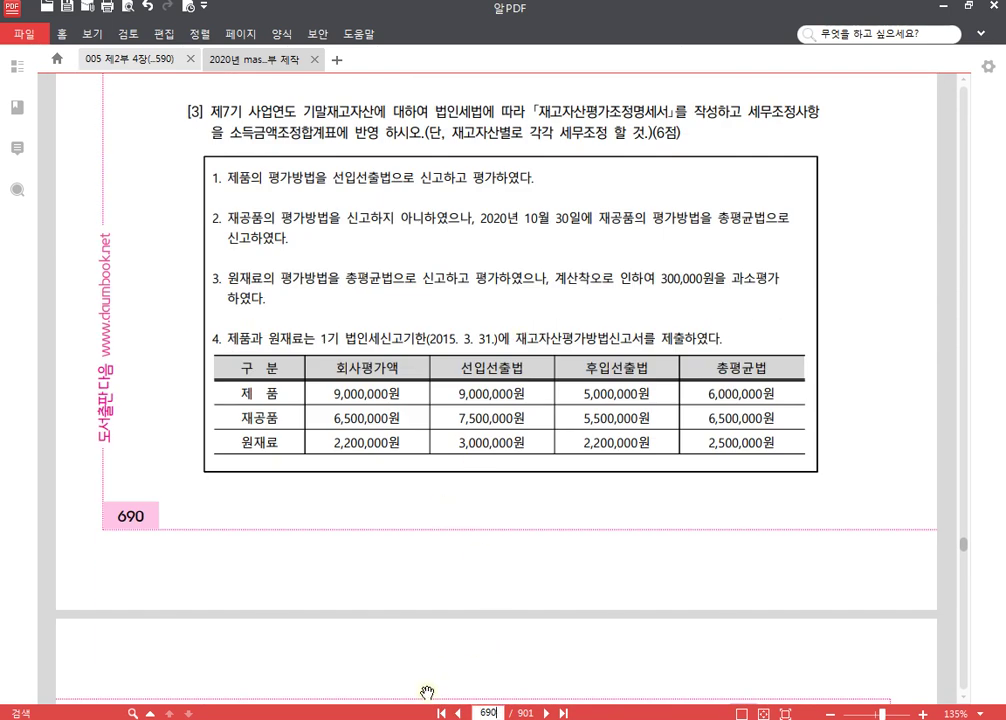
- Switch to KcLep, close the 재고자산(유가증권)평가조정명세서 form and change the company to 1284 김해물산(주)
click(408, 719)
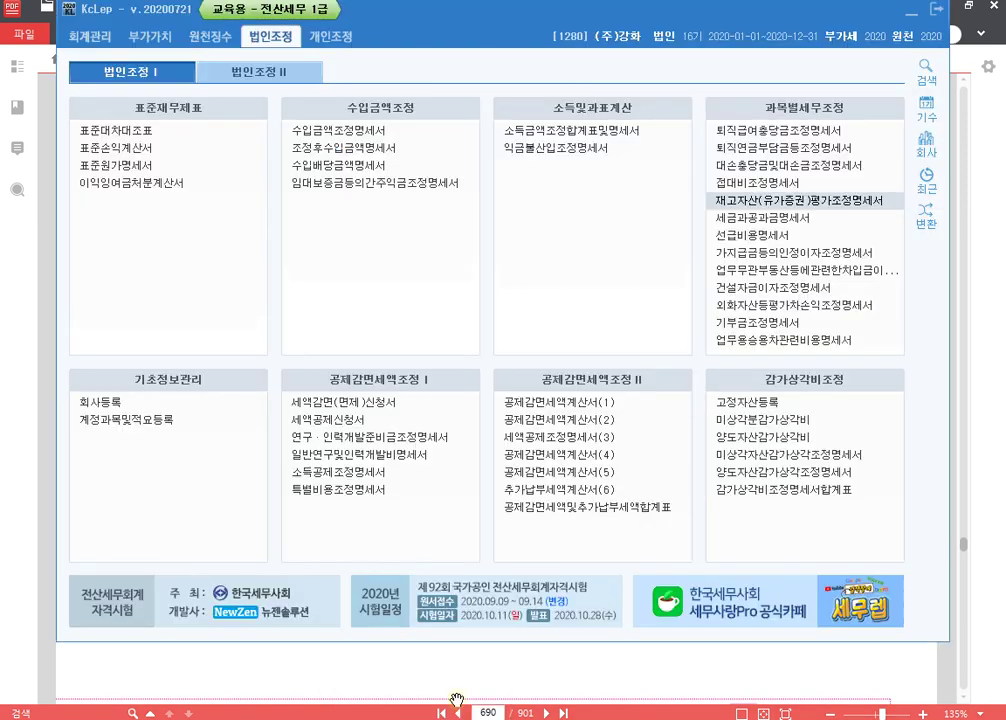
click(458, 719)
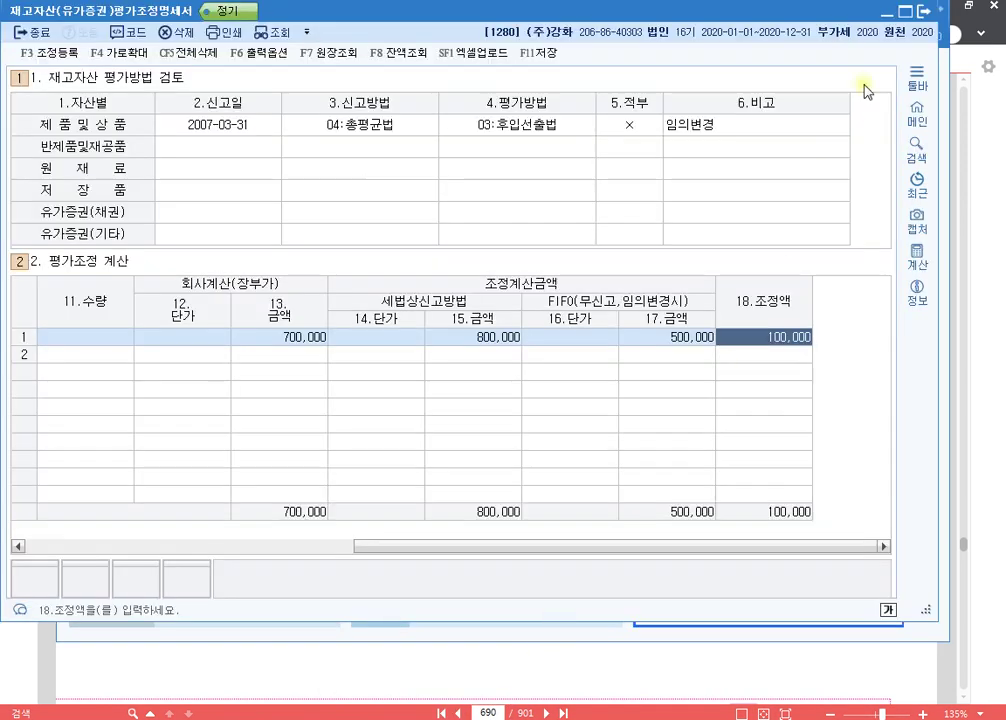
click(925, 11)
click(926, 145)
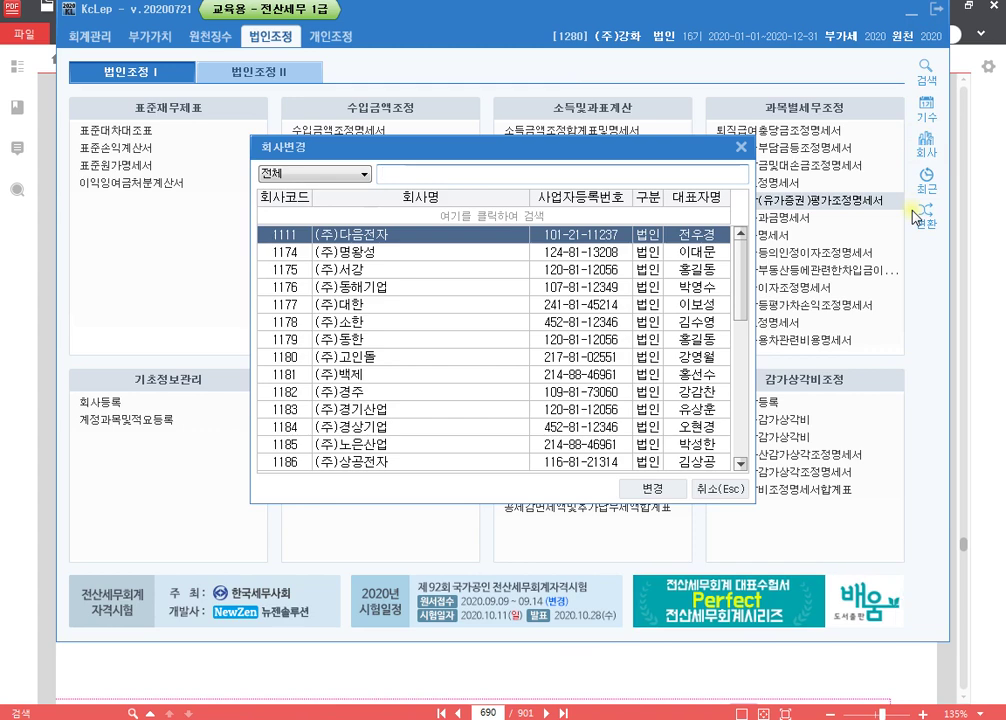
text(1284)
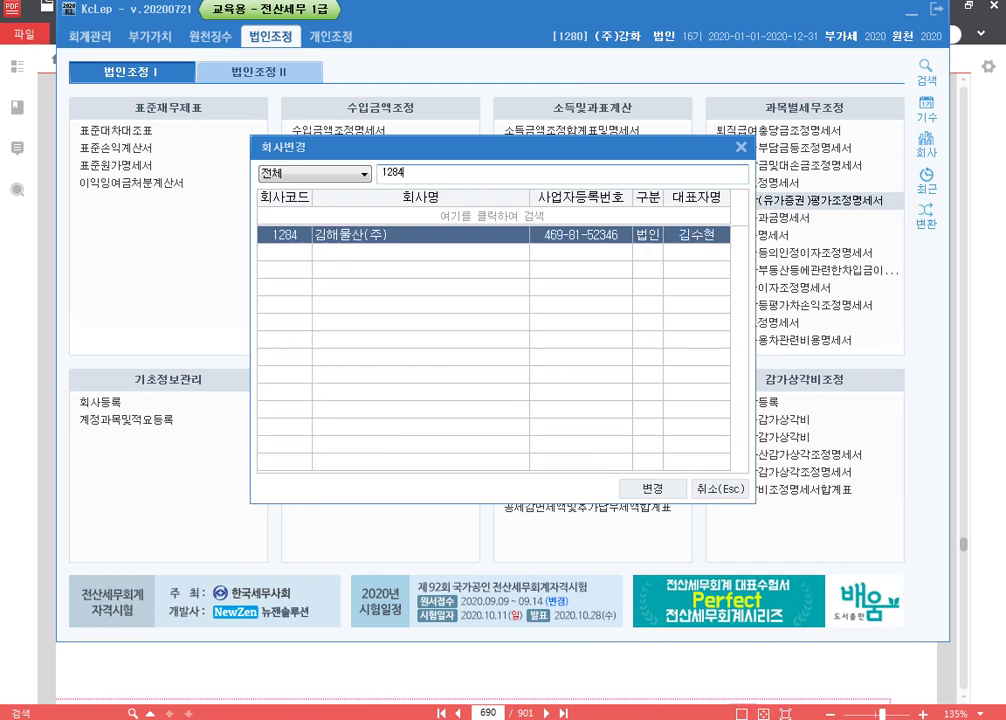
click(650, 488)
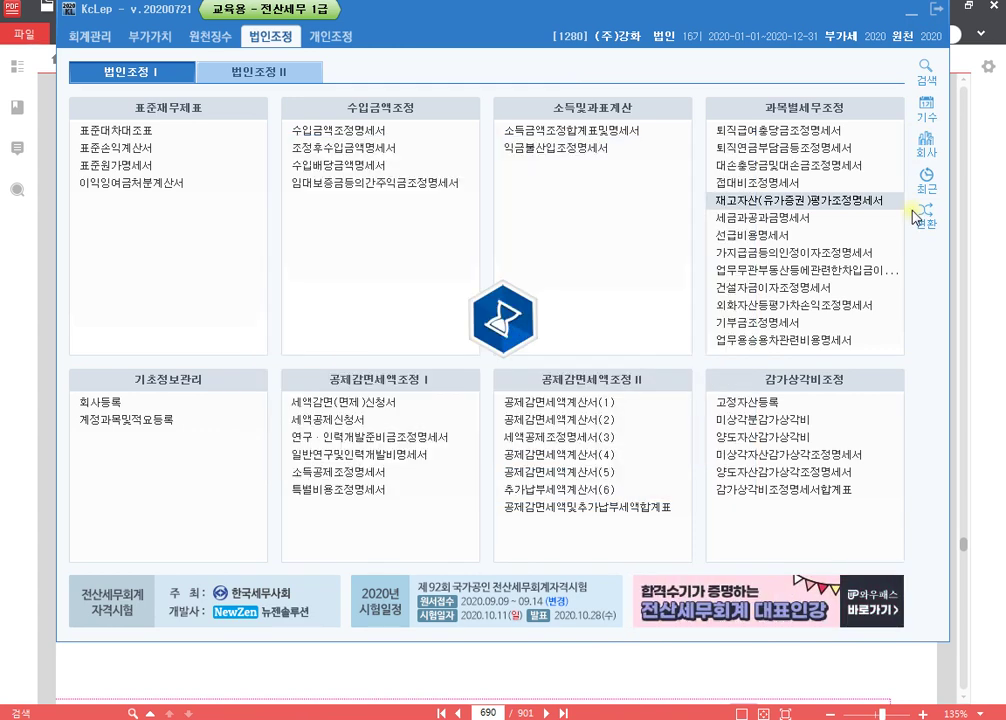
- In the 알PDF textbook, highlight 제품, 선입선출법, 신고 and 평가 in item 1 of problem [3]
click(415, 650)
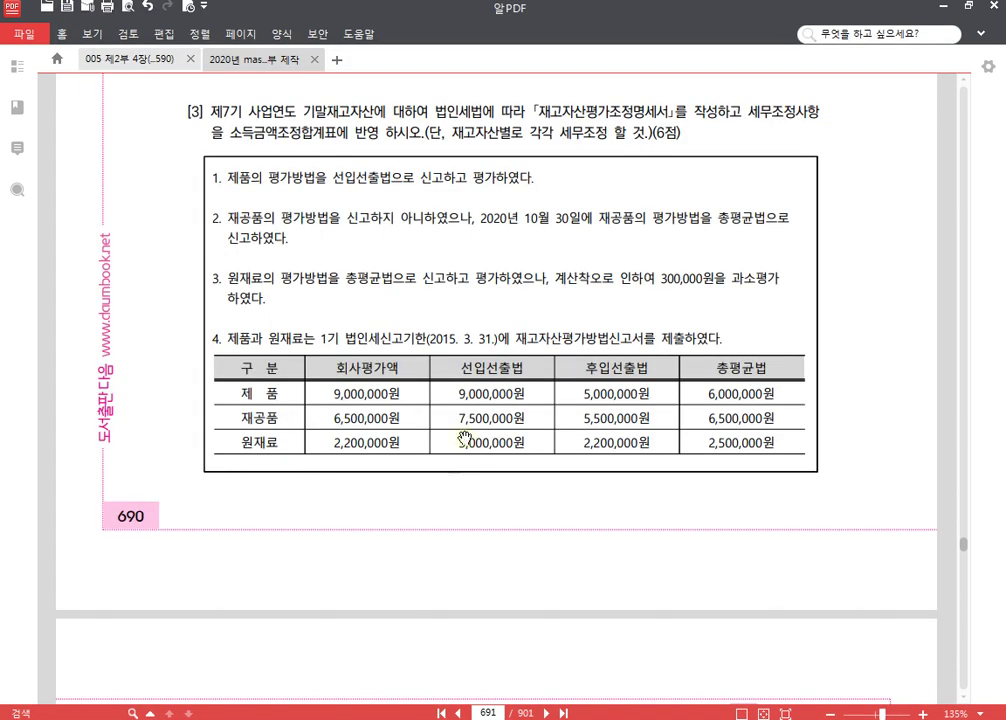
scroll(452, 327, up, 1)
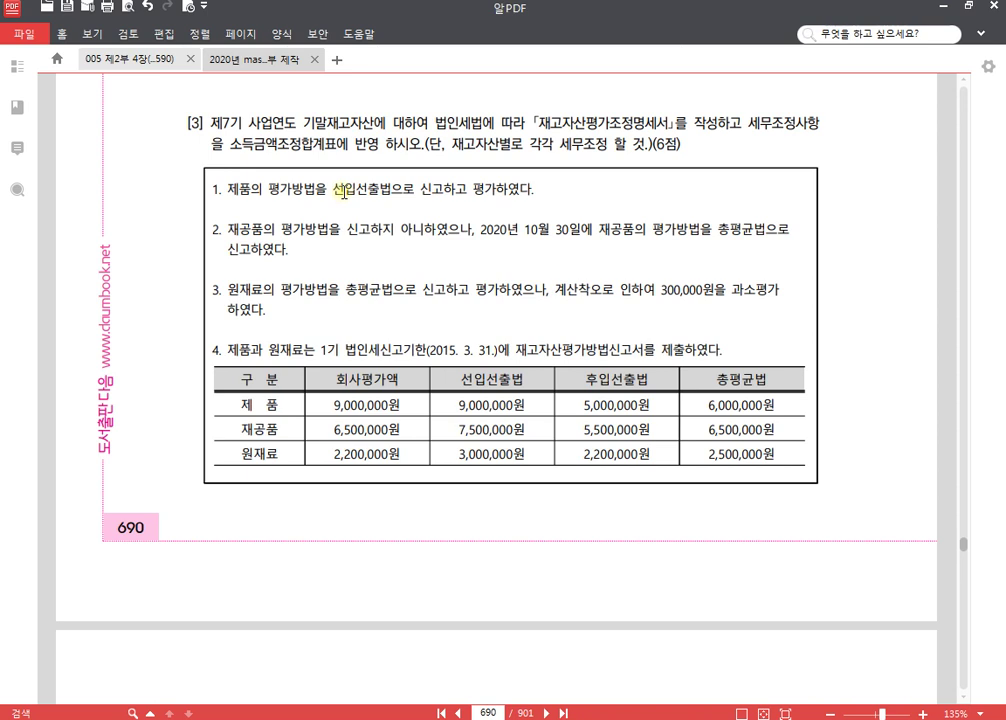
drag(231, 191, 252, 190)
click(262, 166)
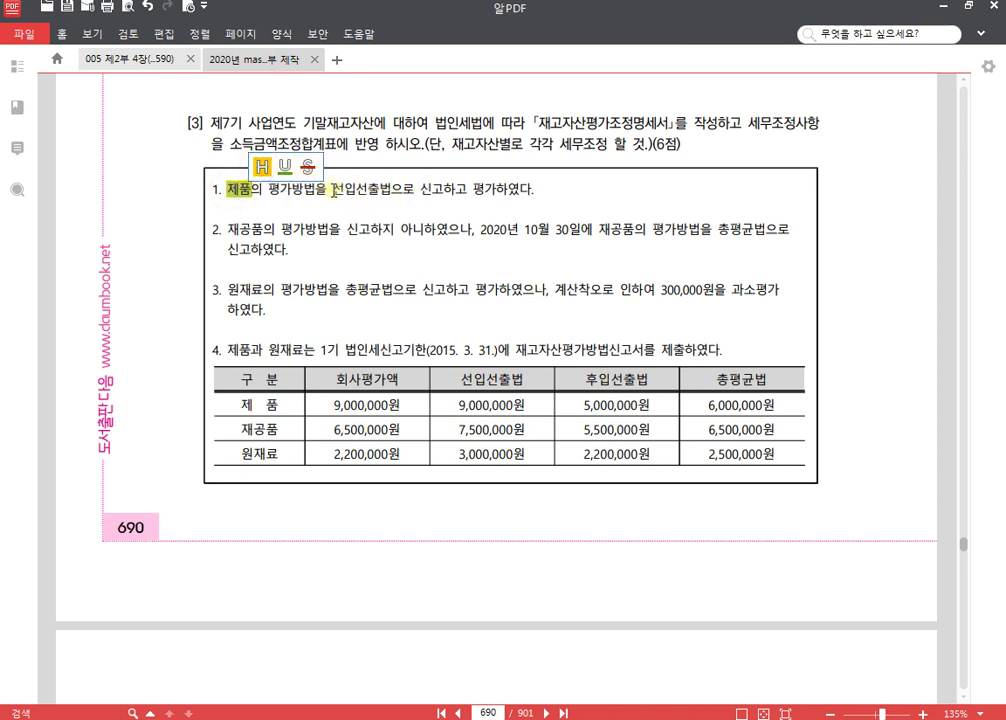
drag(334, 190, 497, 190)
click(398, 163)
click(447, 164)
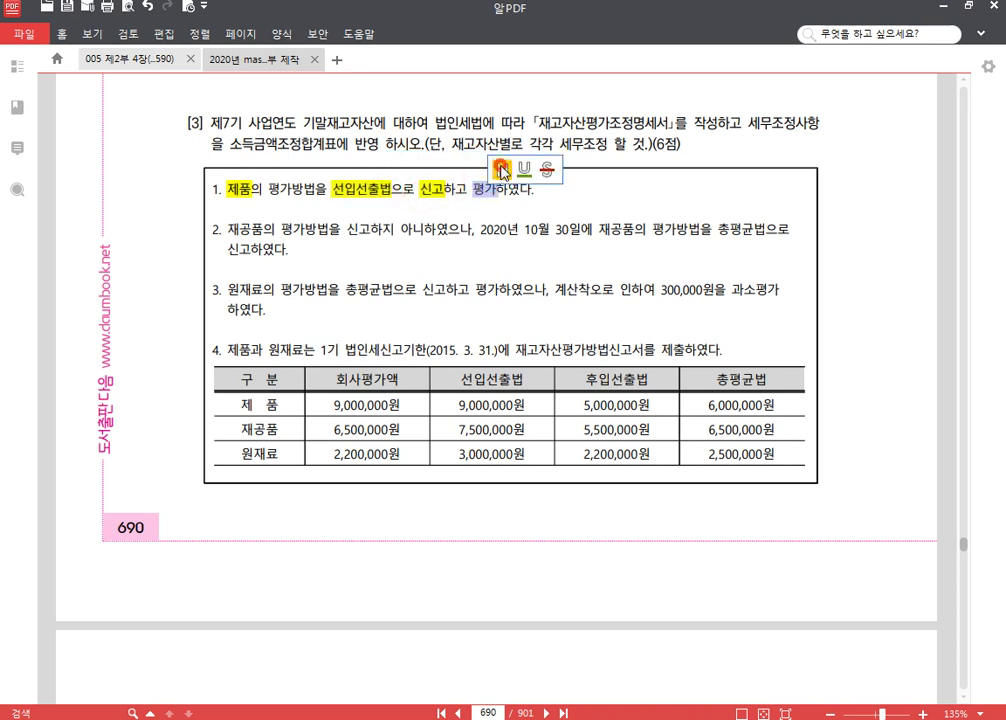
click(501, 170)
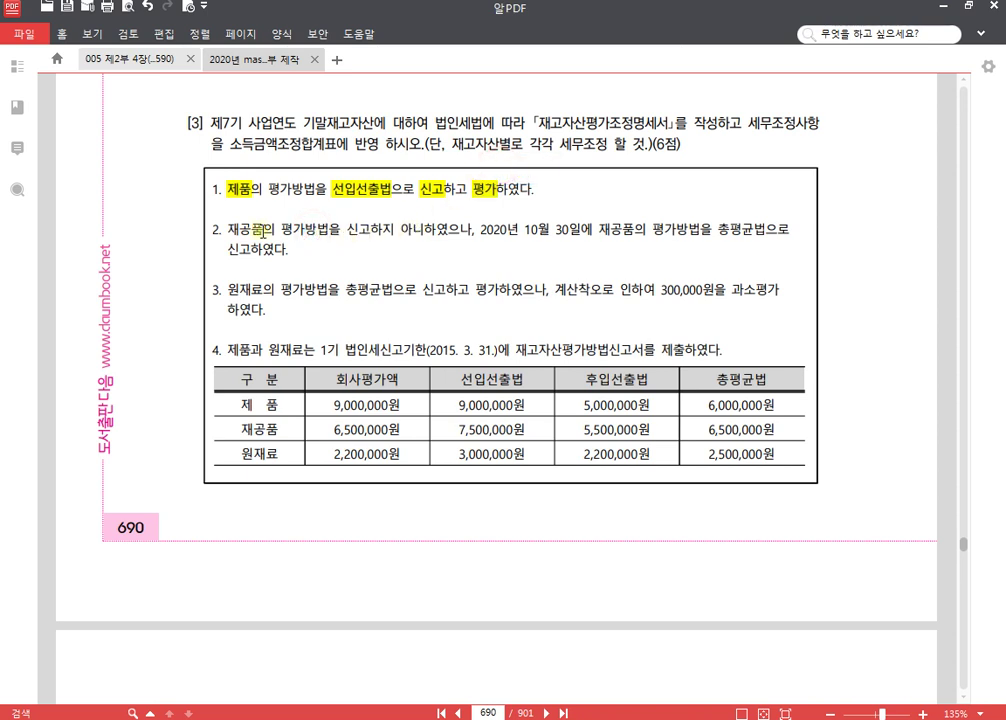
- Highlight 재공품, 신고하지 아니 and 2020년 10월 30일 in item 2 of problem [3]
drag(229, 229, 264, 229)
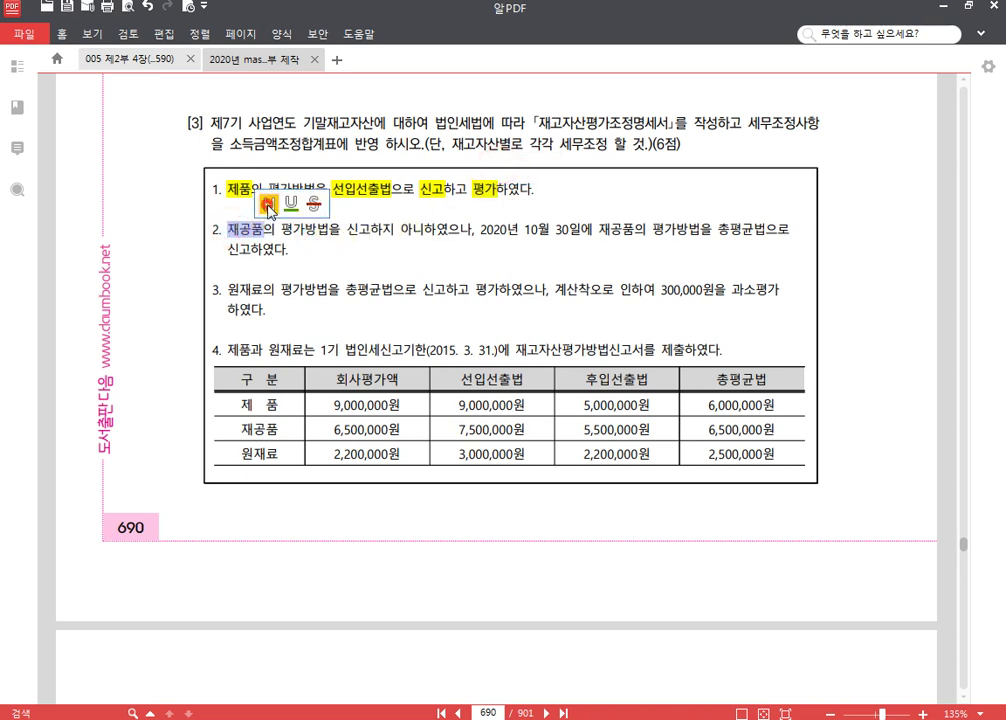
click(267, 203)
drag(348, 229, 517, 231)
click(428, 206)
click(565, 231)
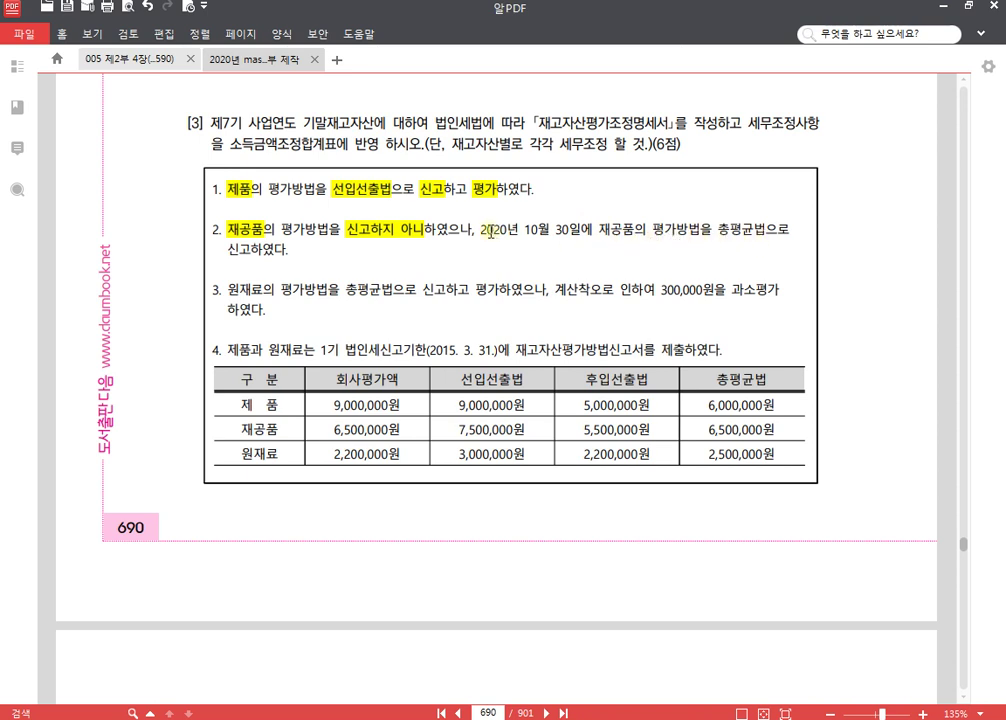
drag(478, 229, 581, 231)
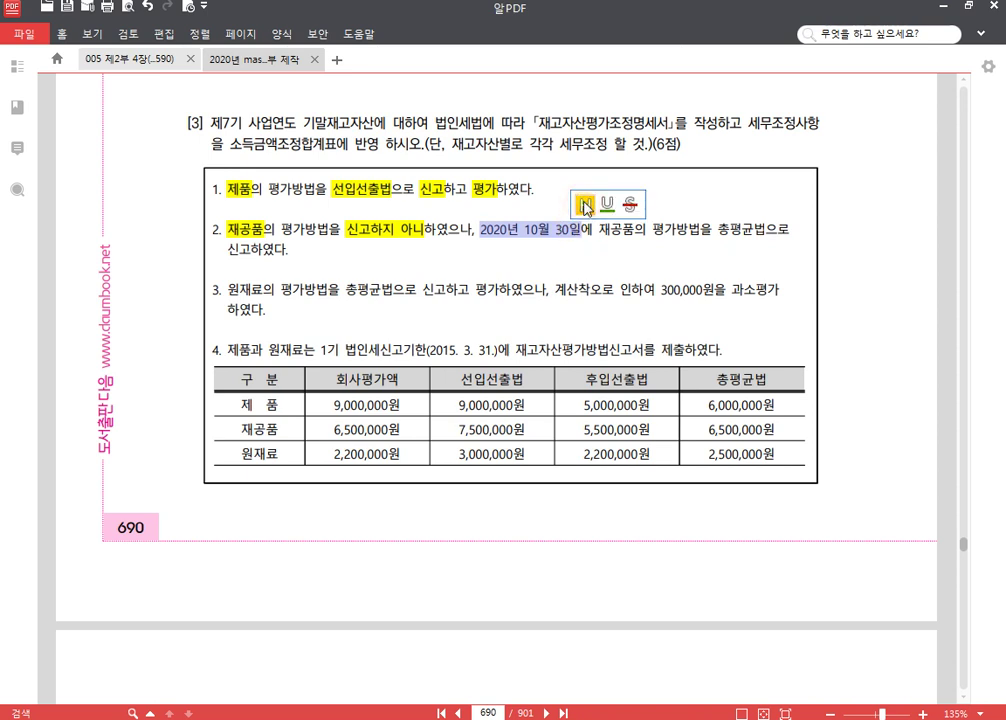
click(585, 207)
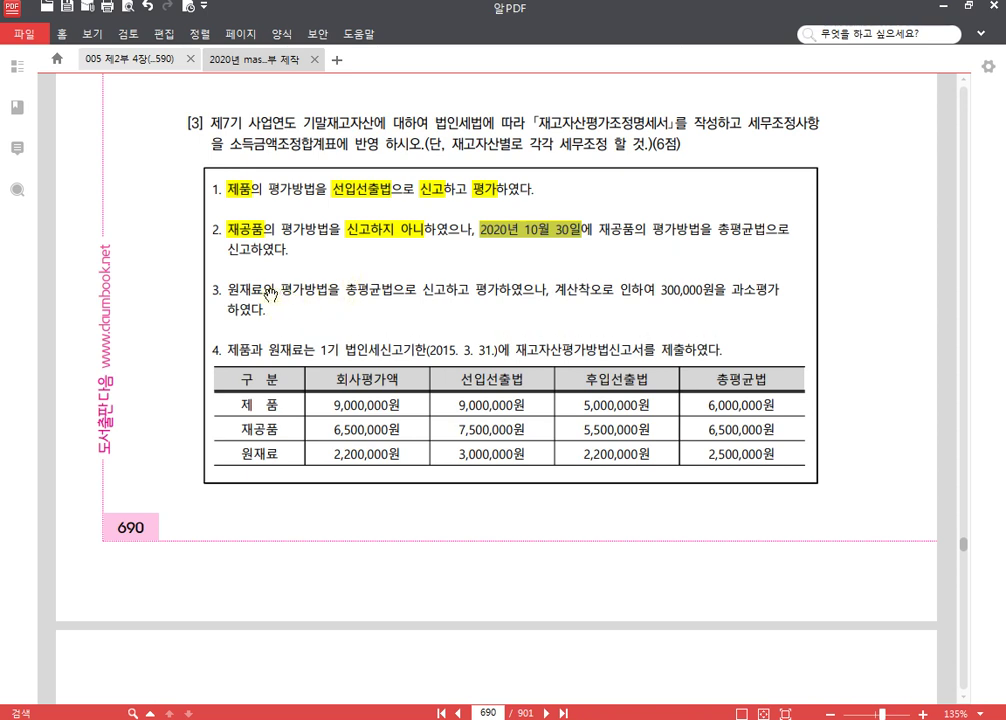
- Highlight 원재료, 총평균법으로 신고, 평가, 계산착오 and 300,000원을 과소평가 in item 3 of problem [3]
drag(230, 288, 262, 290)
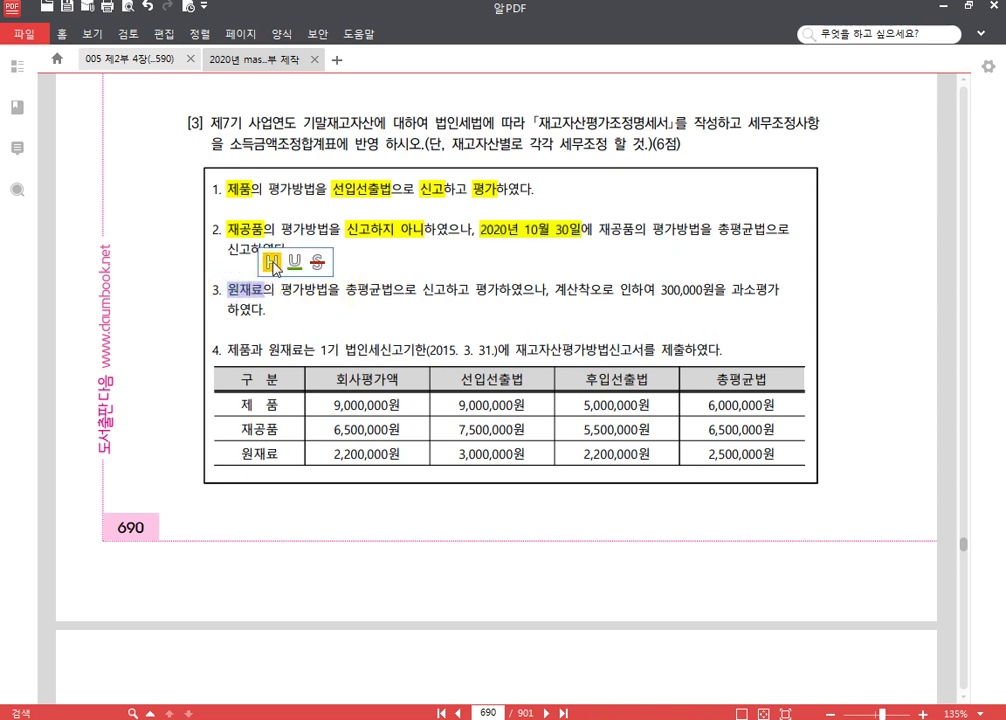
click(273, 263)
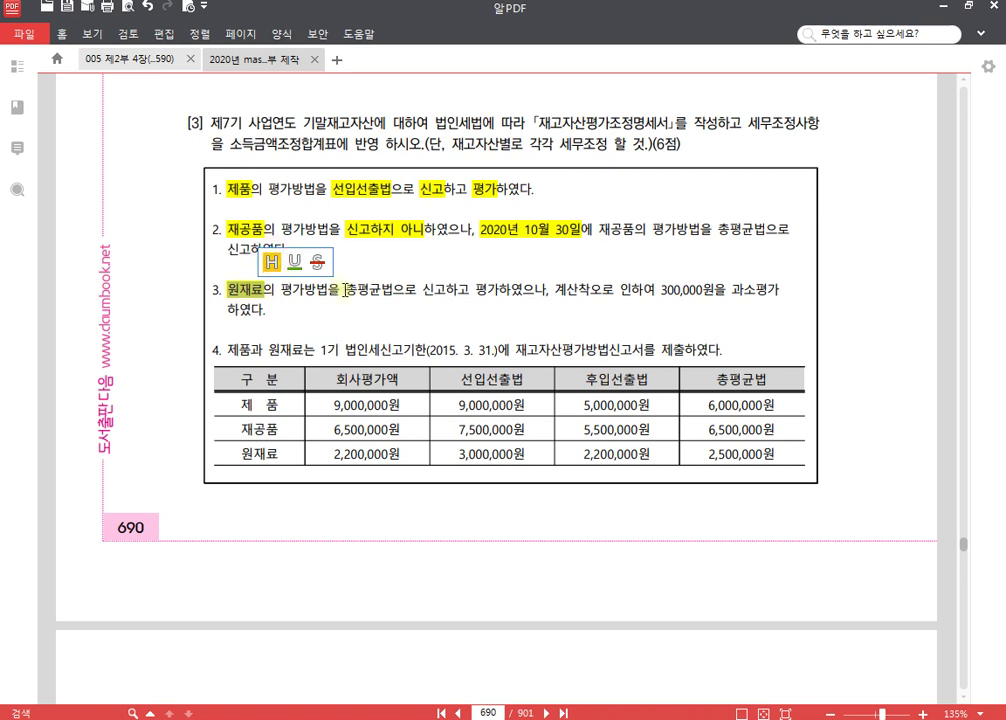
drag(345, 290, 781, 292)
click(452, 268)
click(502, 266)
click(611, 266)
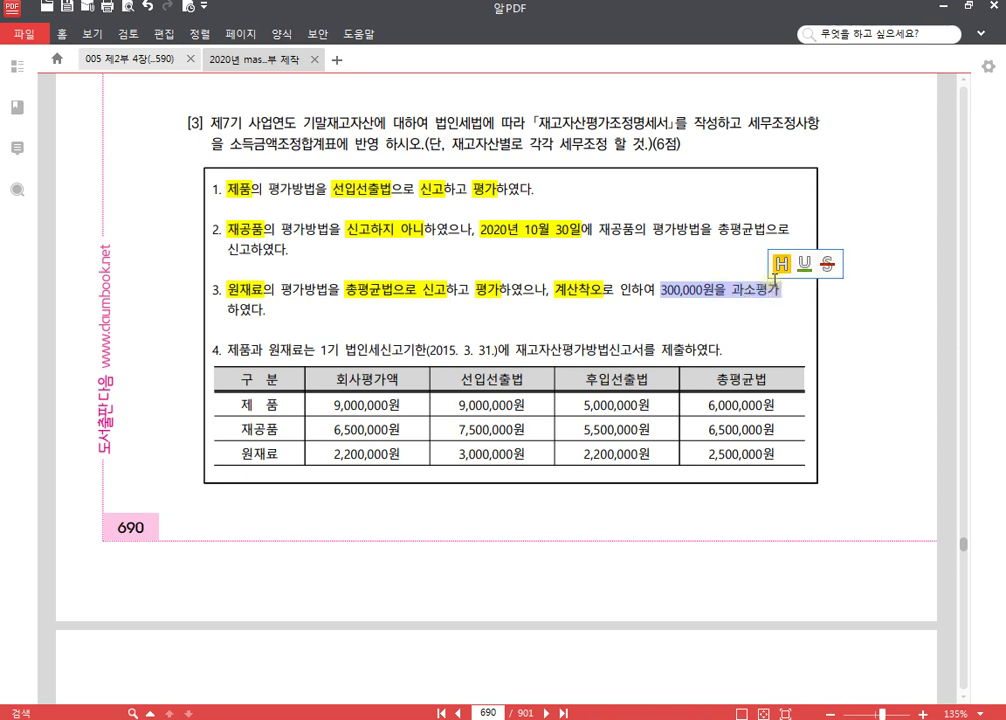
click(780, 265)
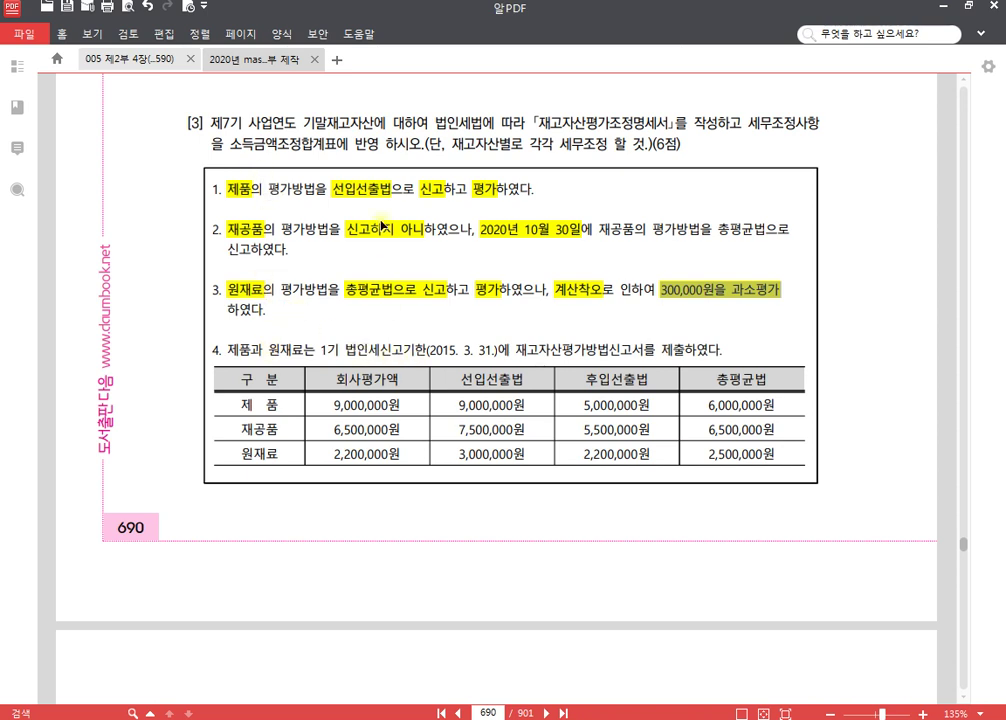
- Highlight the 회사평가액 and 선입선출법 amounts of 9,000,000원 in the 제품 row of the valuation table
click(362, 189)
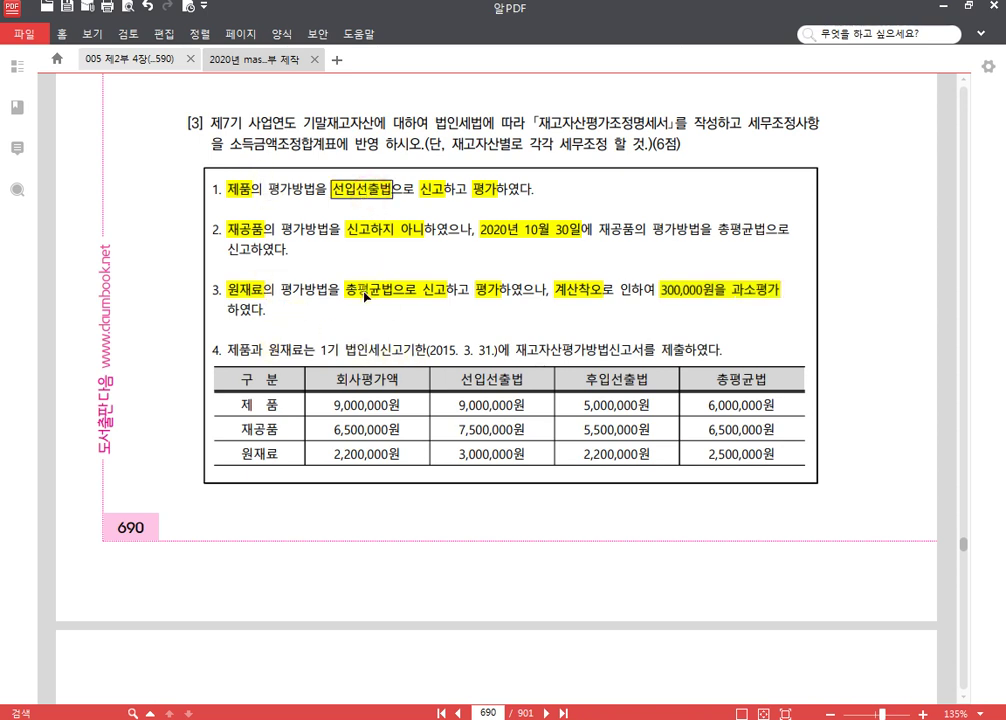
click(366, 296)
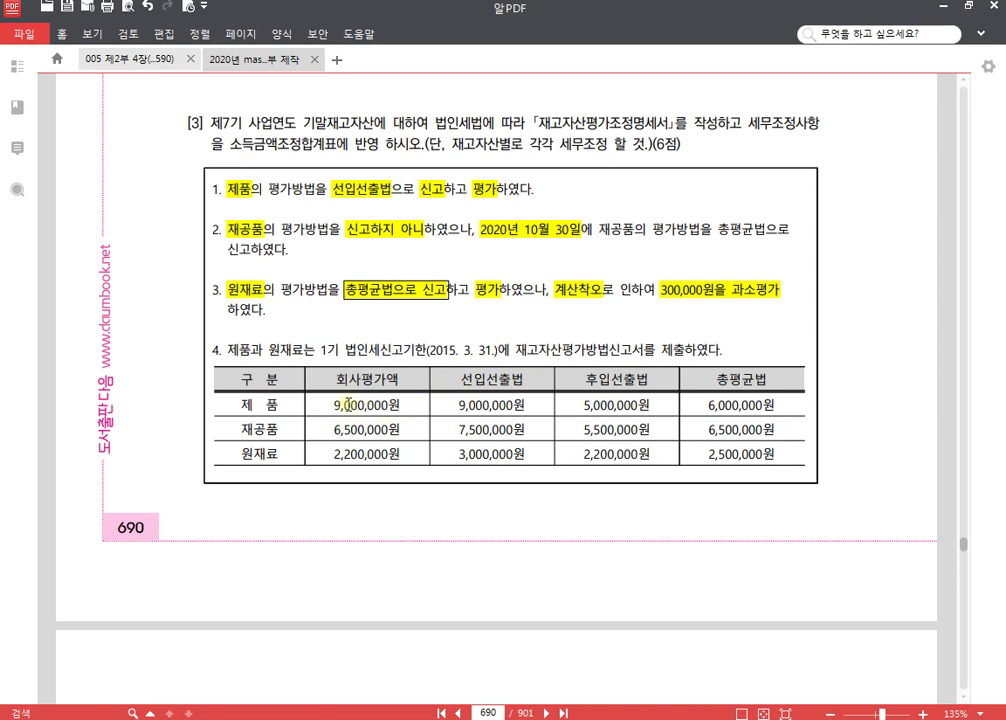
click(348, 404)
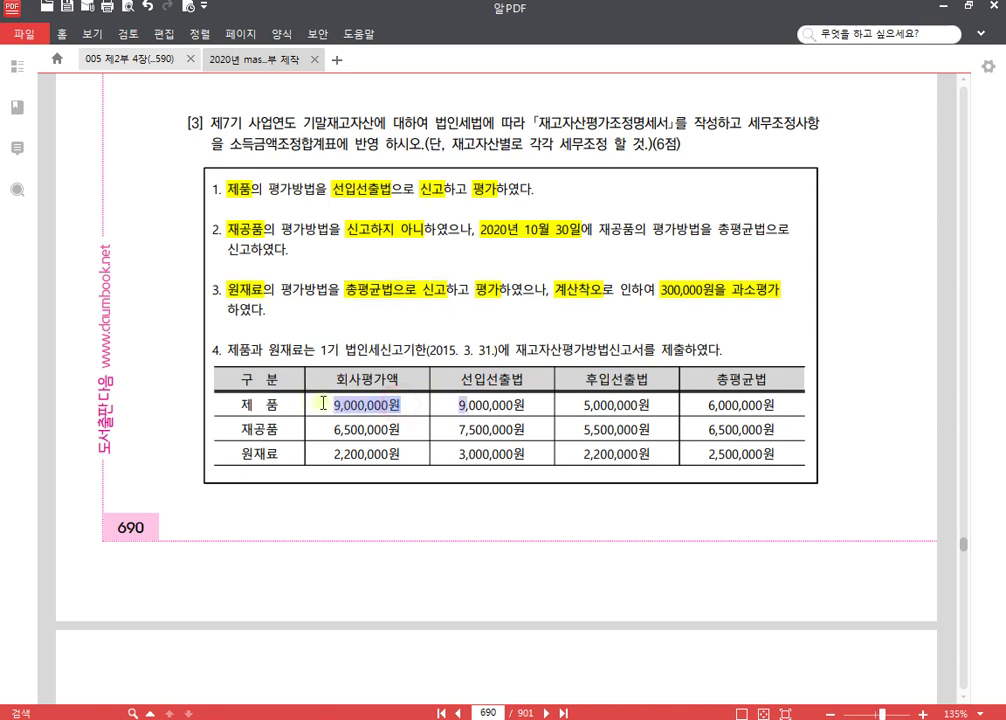
double_click(348, 404)
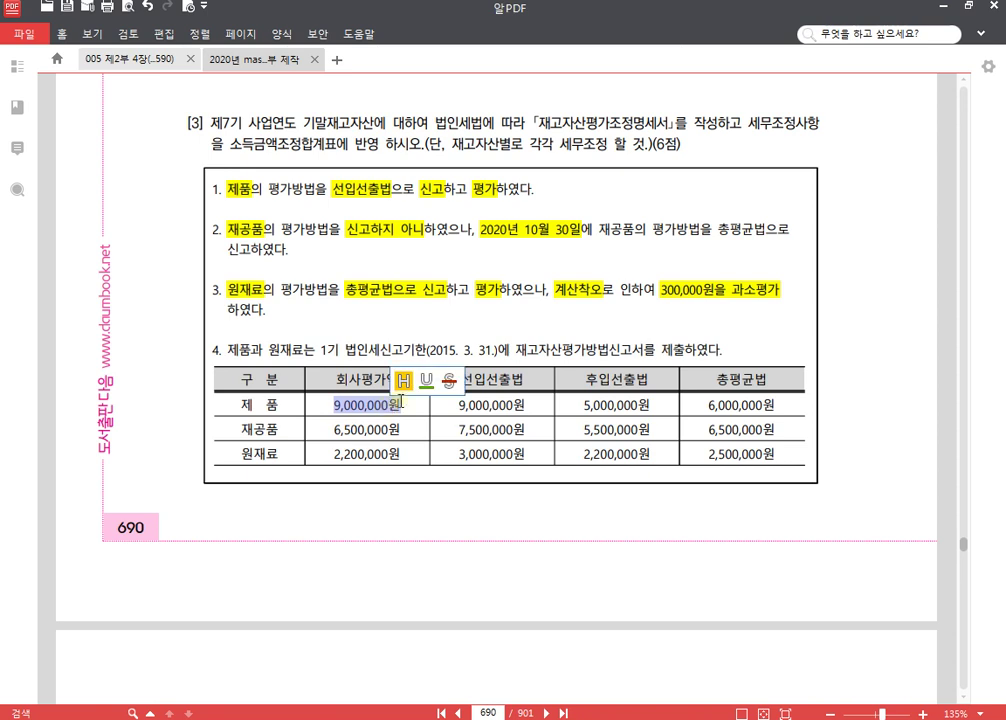
click(403, 380)
drag(458, 405, 528, 405)
click(528, 382)
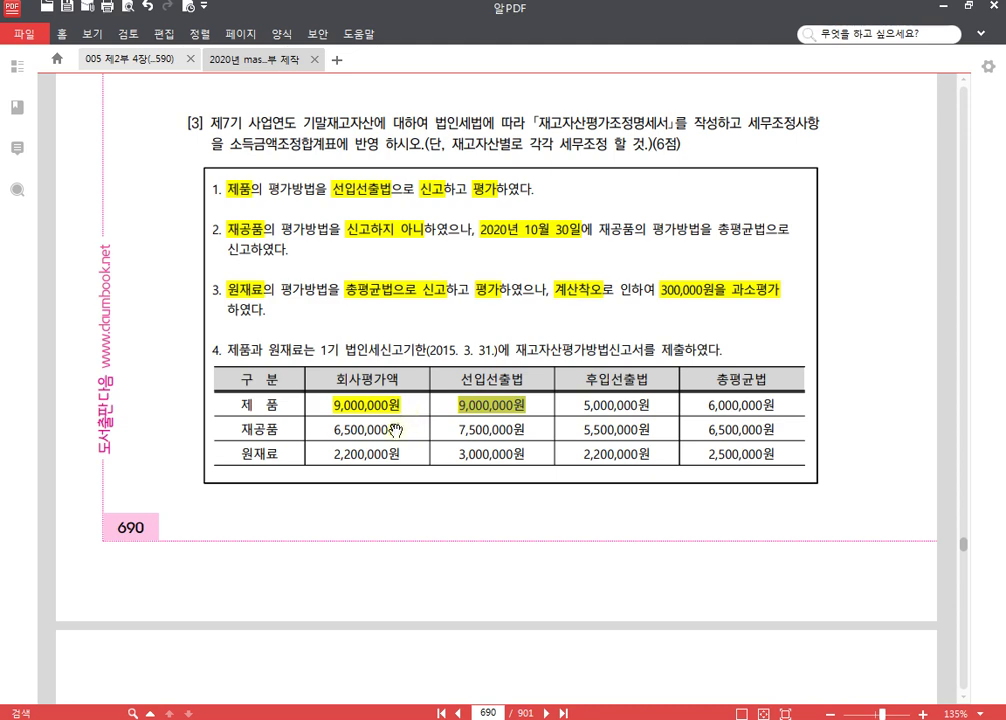
- Switch to KcLep and open the 재고자산(유가증권)평가조정명세서 for company 1284
scroll(390, 428, down, 1)
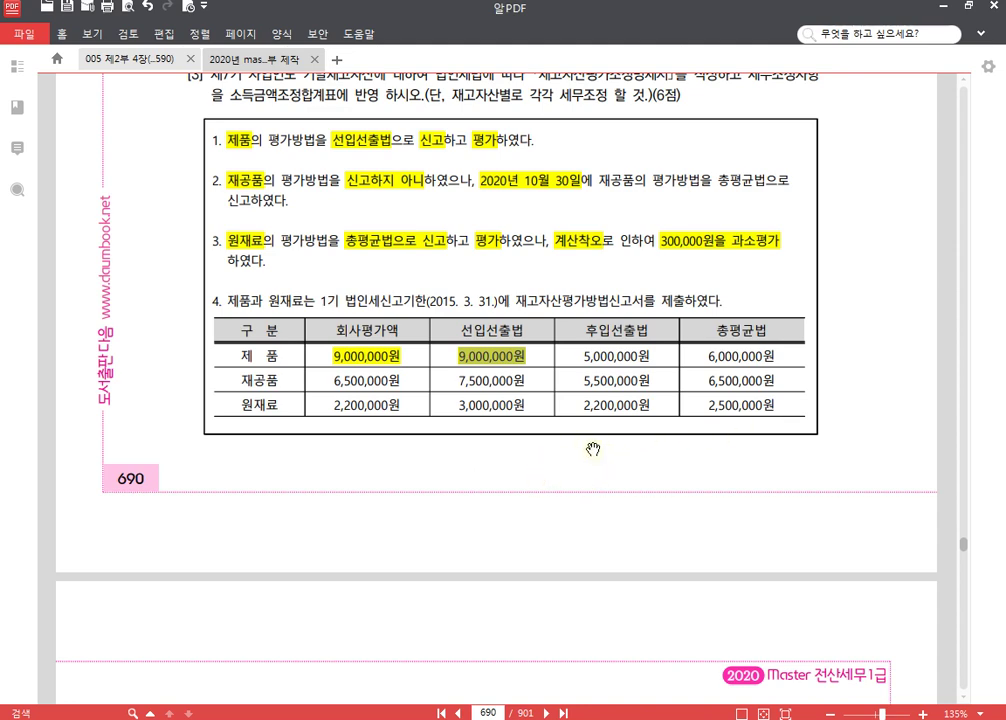
click(490, 718)
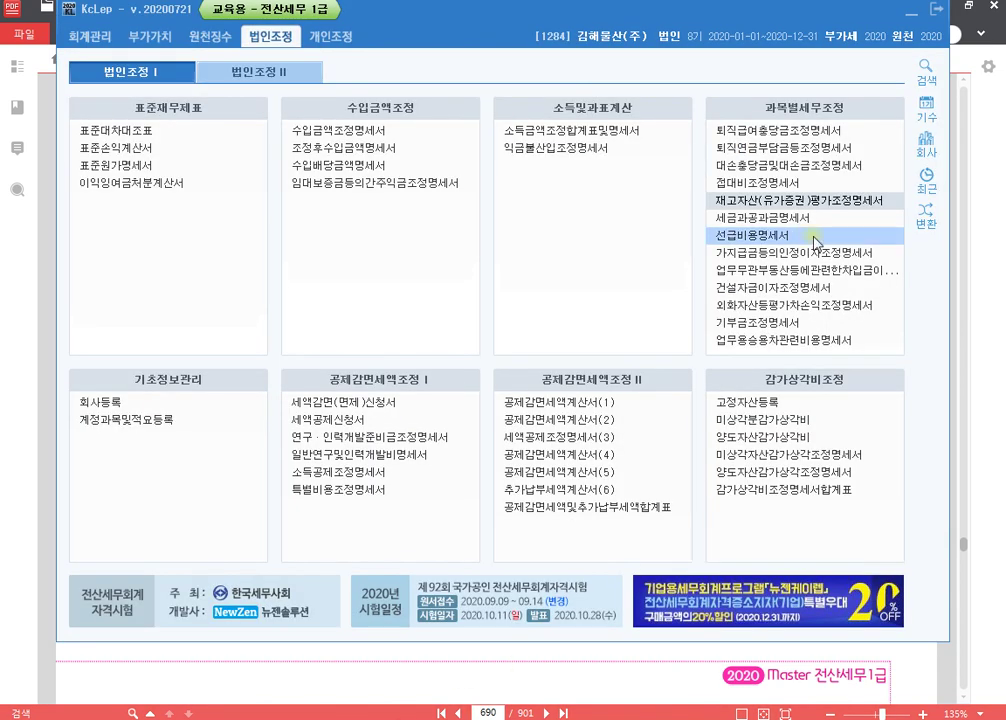
click(812, 204)
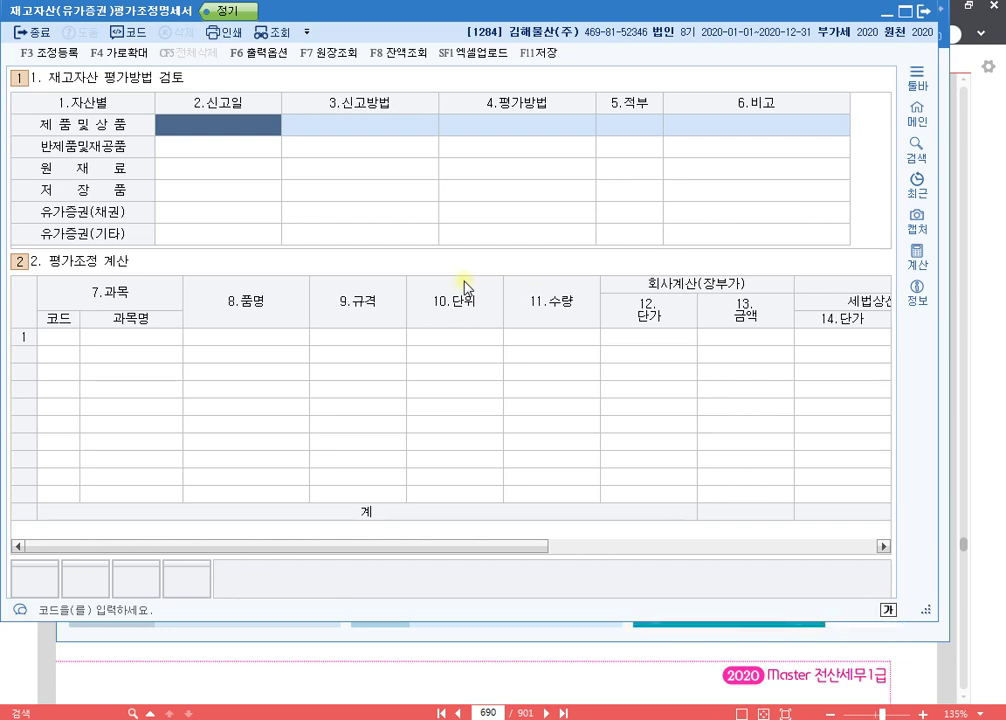
- In the 제품및상품 row, enter 신고일 2015-03-31, 신고방법 and 평가방법 02:선입선출법, and set 적부 to 여
text(2015-03-3)
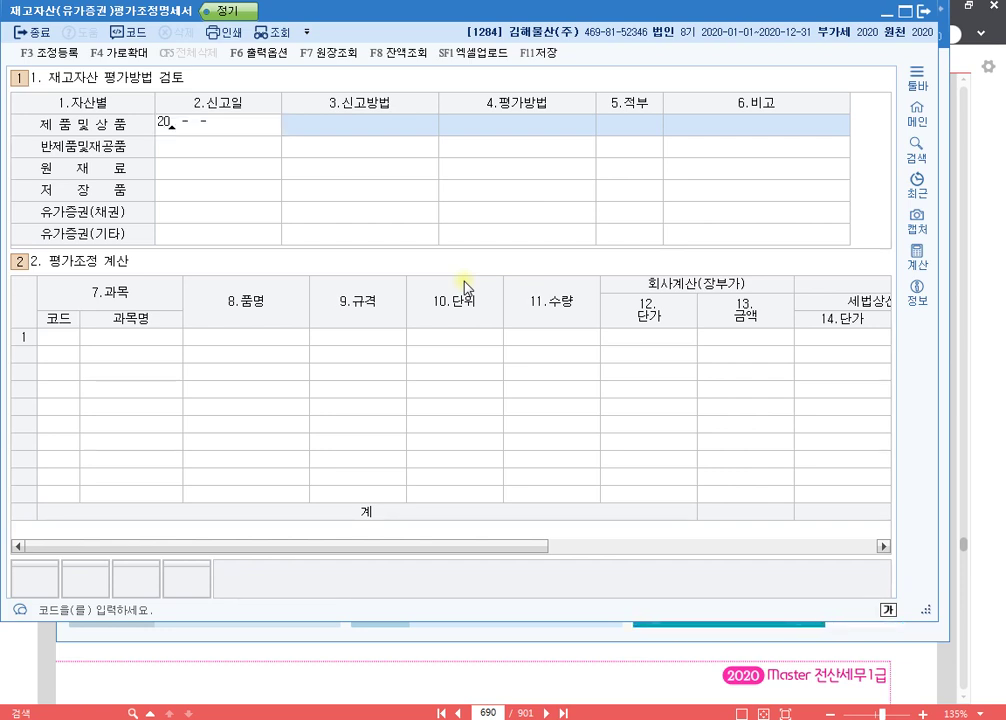
text(15)
key(Return)
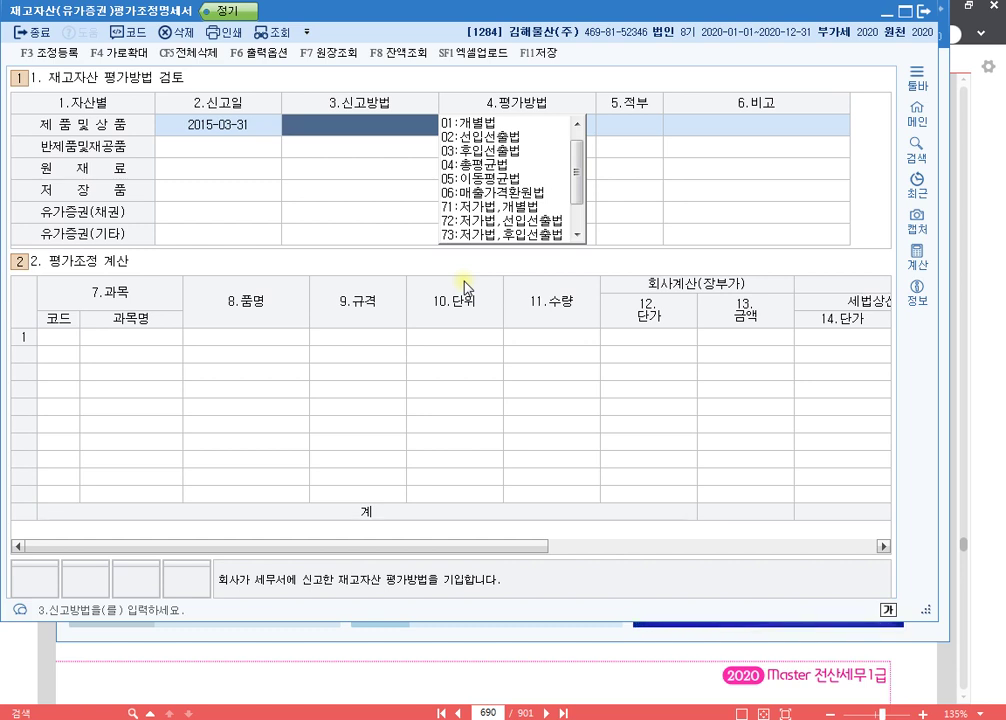
text(2)
key(Return)
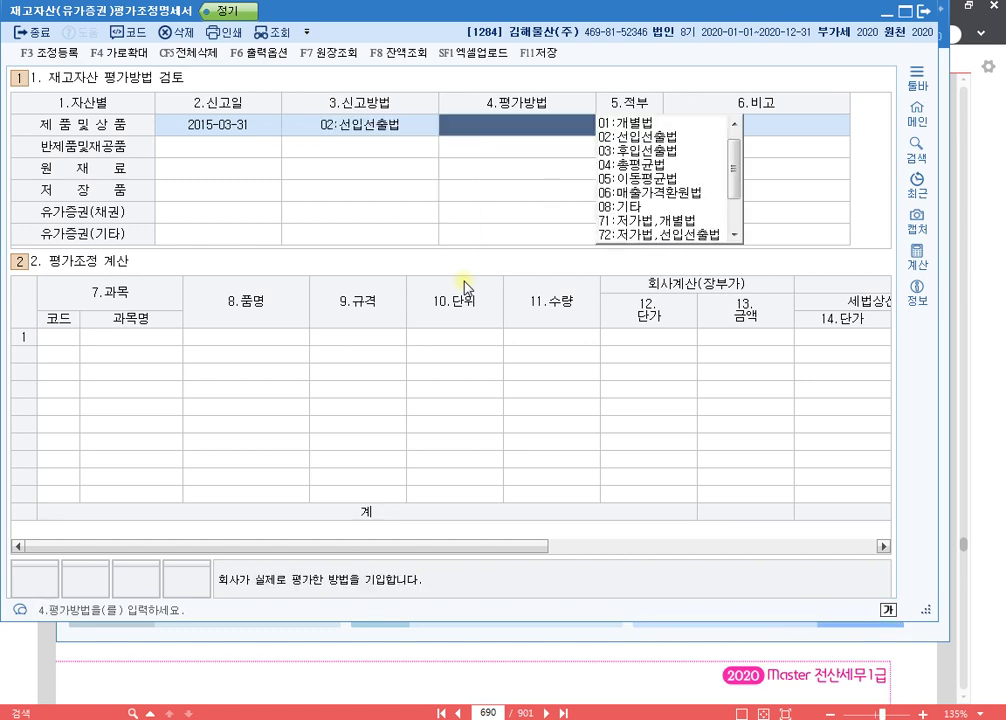
text(2)
key(Return)
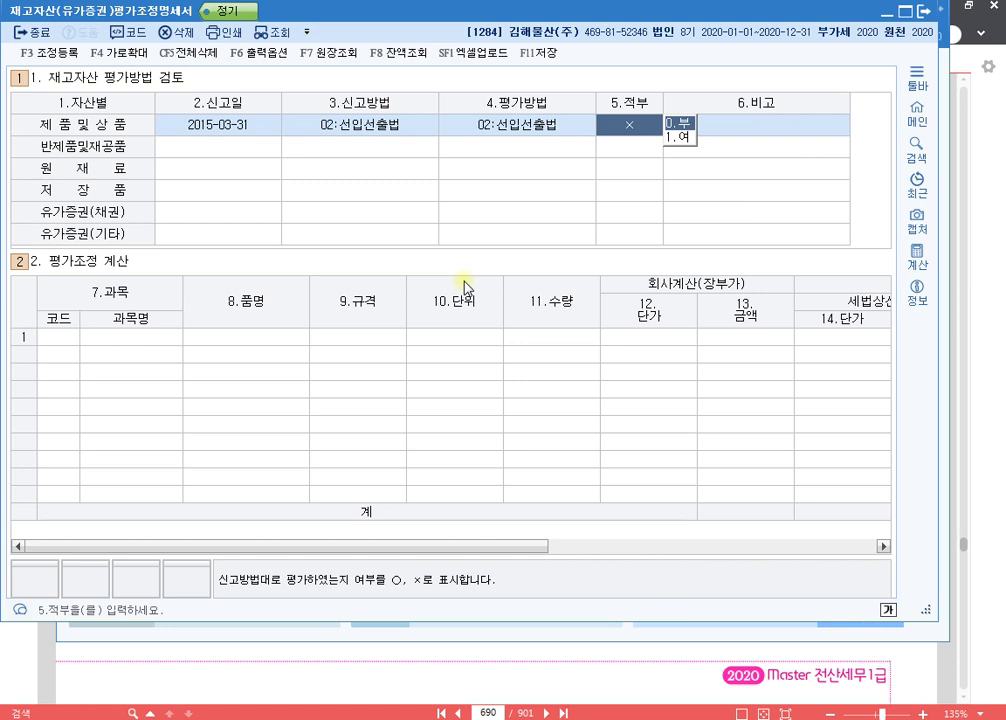
text(1)
key(Return)
key(Return)
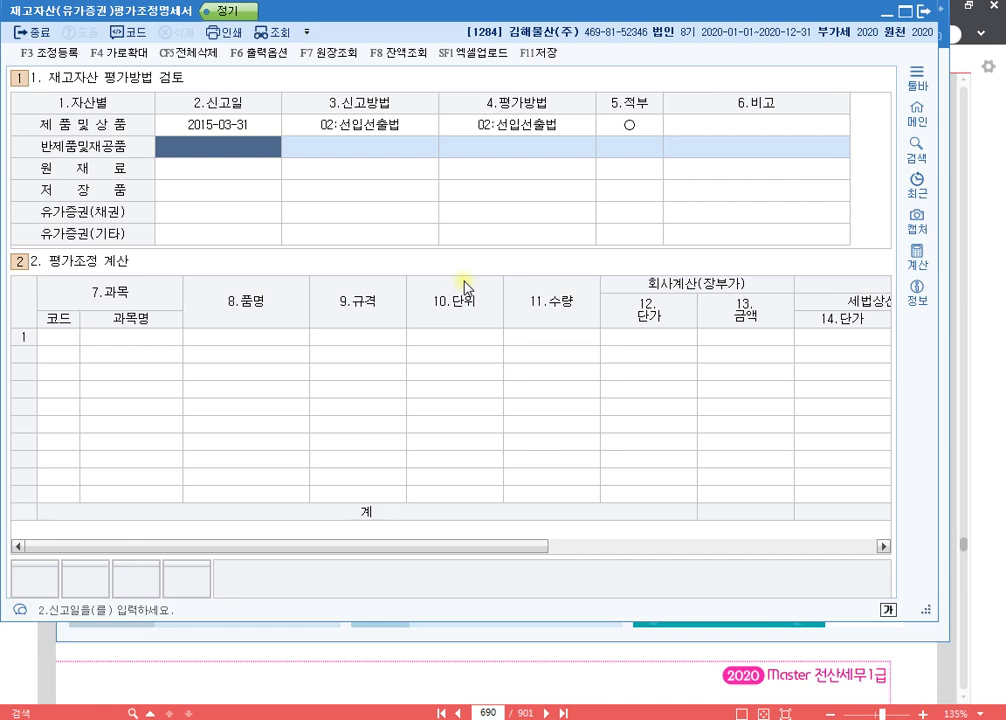
- In the 반제품및재공품 row, leave 신고일 blank and enter 신고방법 00:무신고, 평가방법 04:총평균법, 적부 부 and 비고 무신고
key(Return)
text(0)
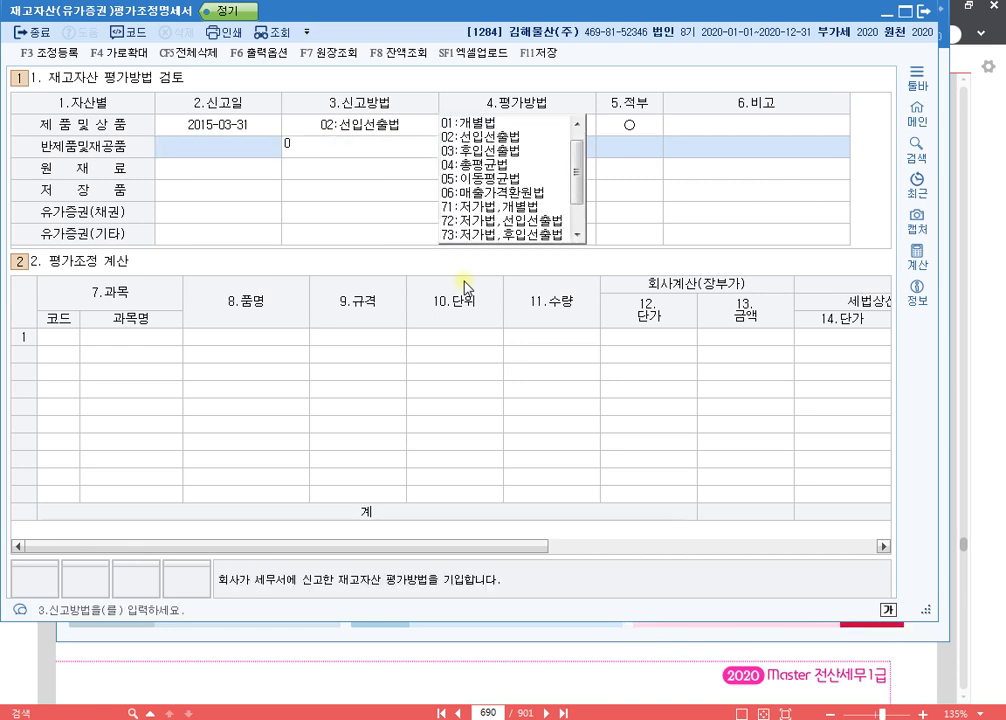
key(Return)
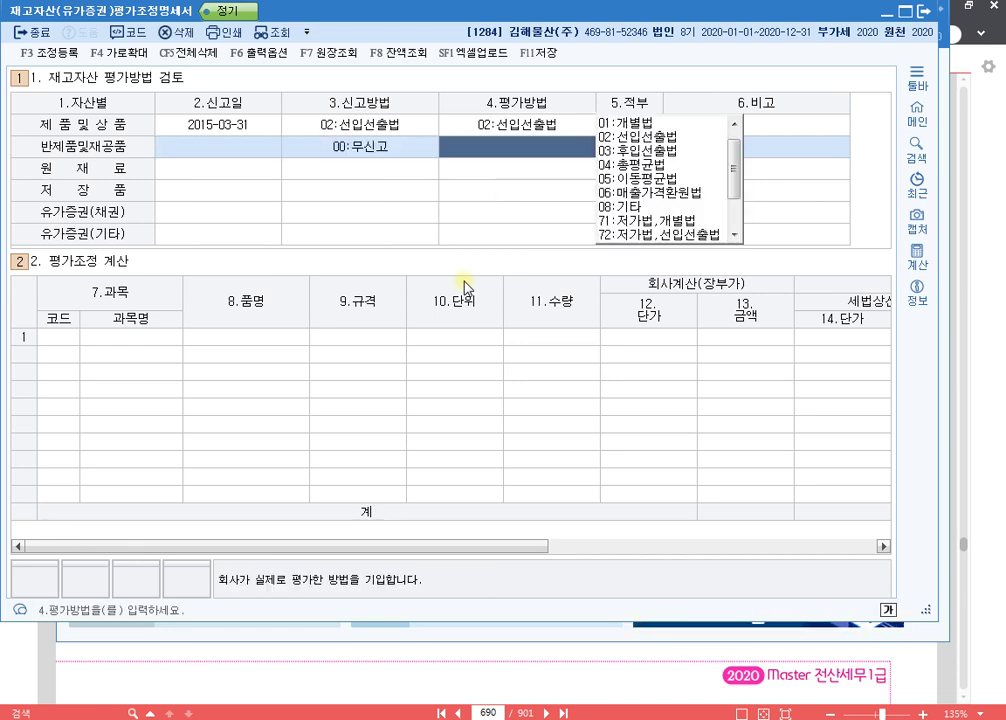
text(4)
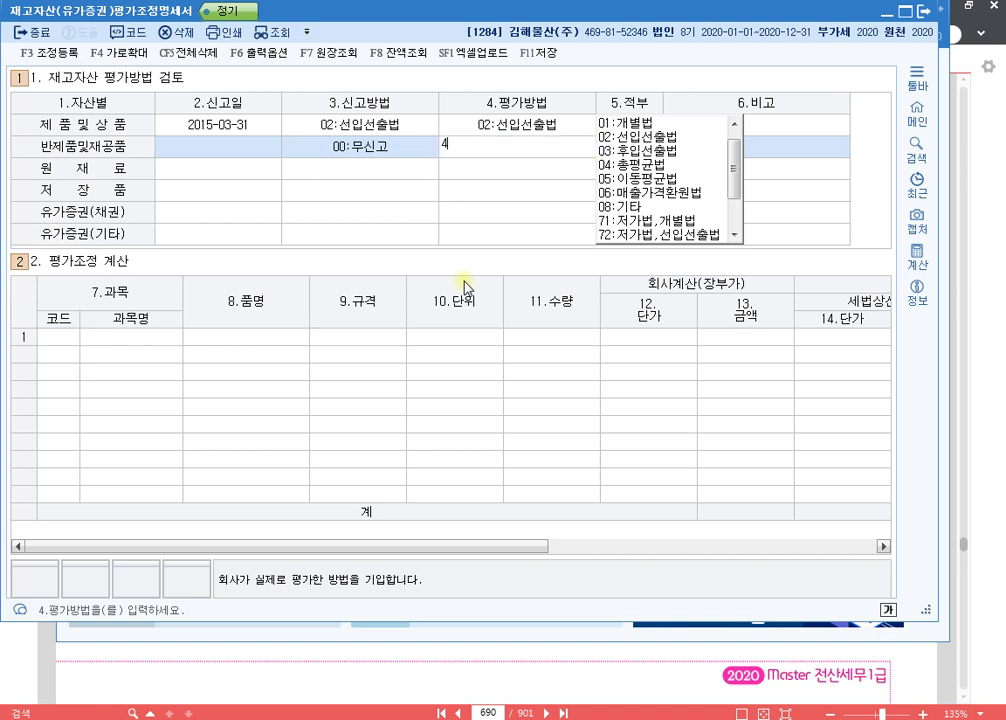
key(Return)
key(Return)
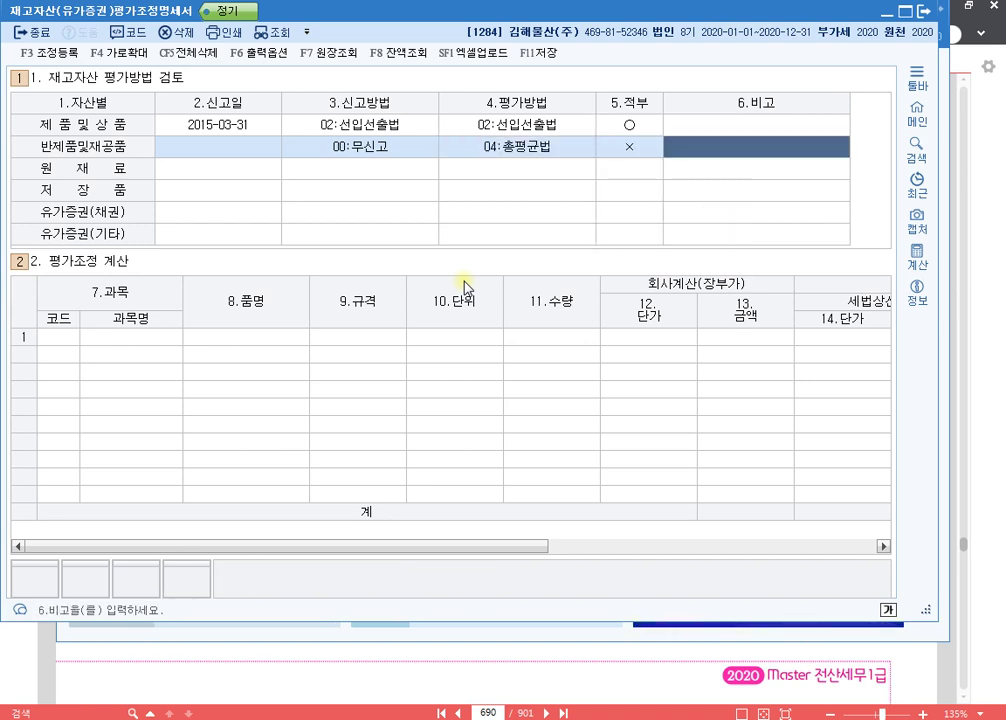
text(무신고)
key(Return)
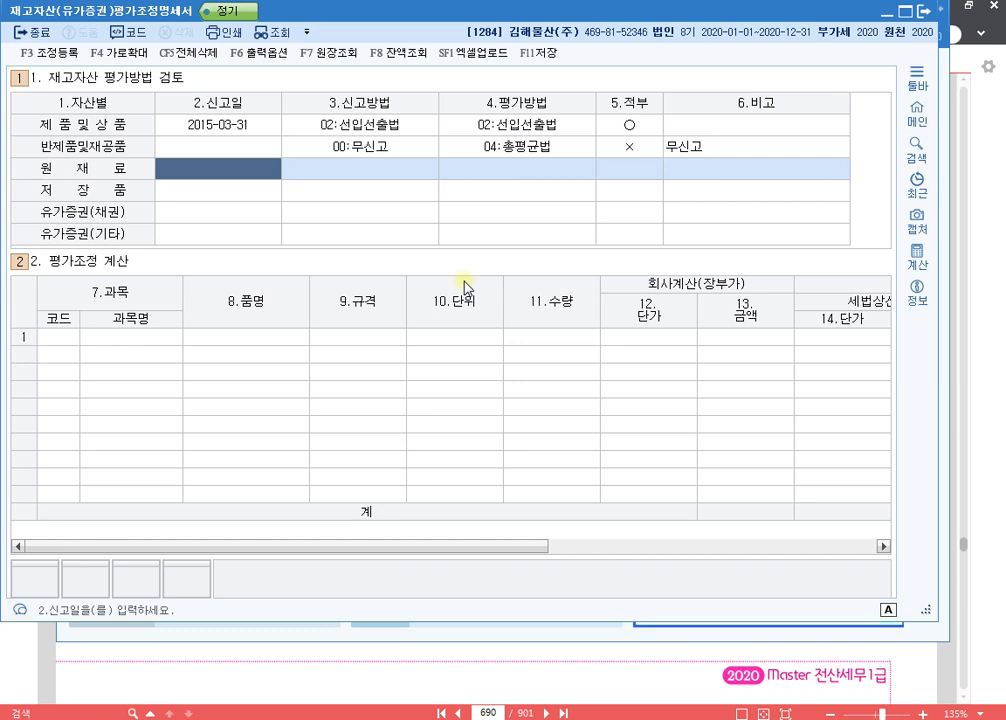
- In the 원재료 row, enter 신고일 2015-03-31, 신고방법 and 평가방법 04:총평균법, and set 적부 to 여
text(20150331)
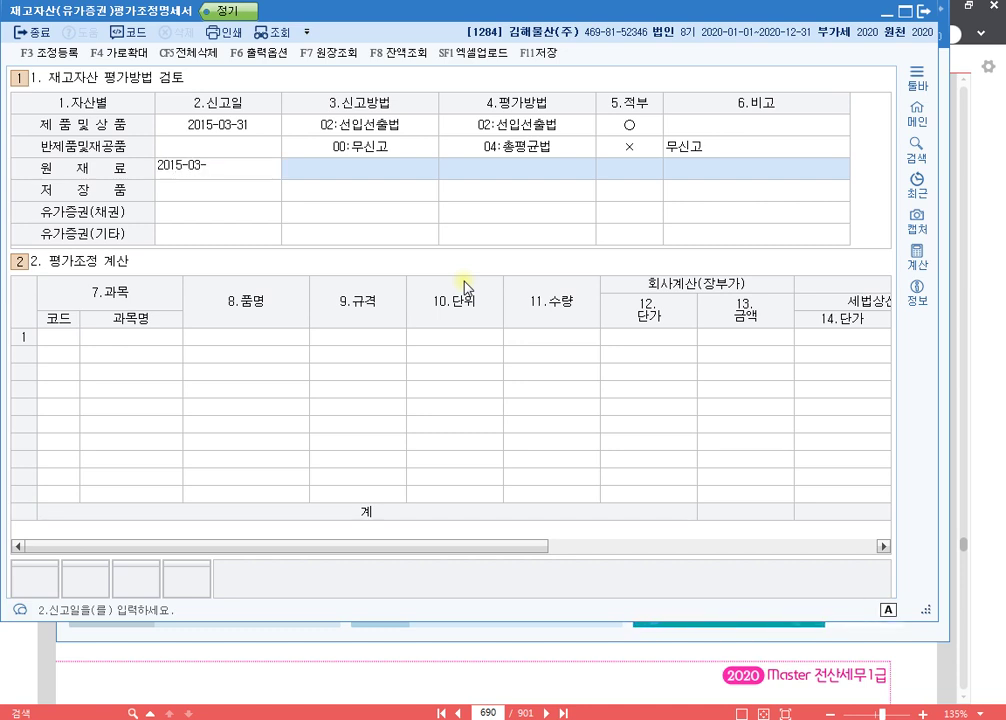
key(Return)
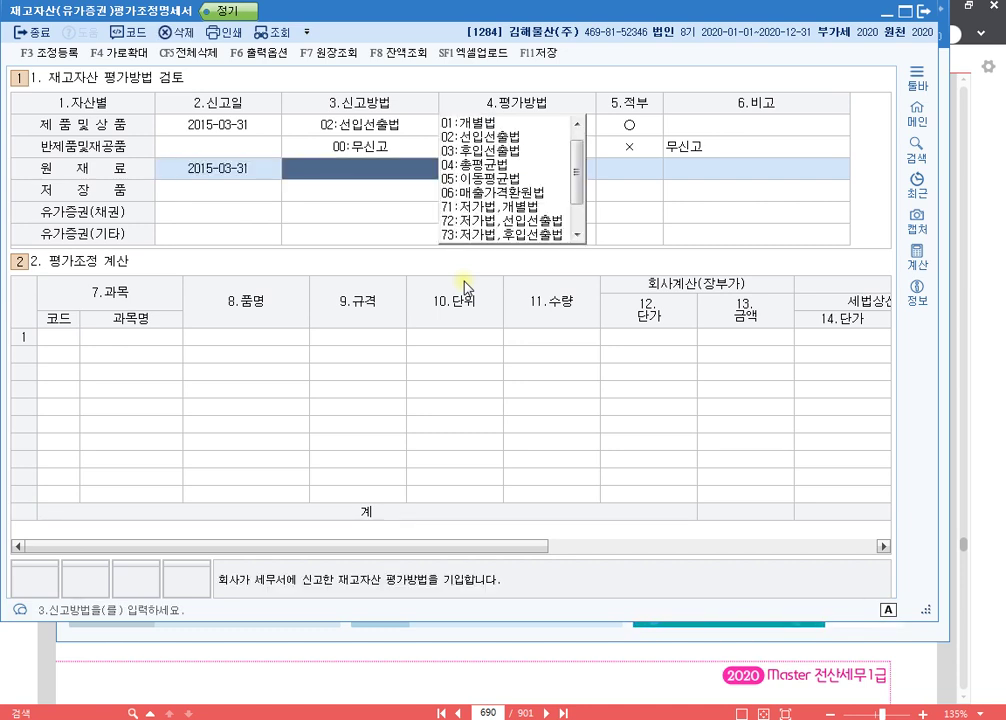
text(4)
key(Return)
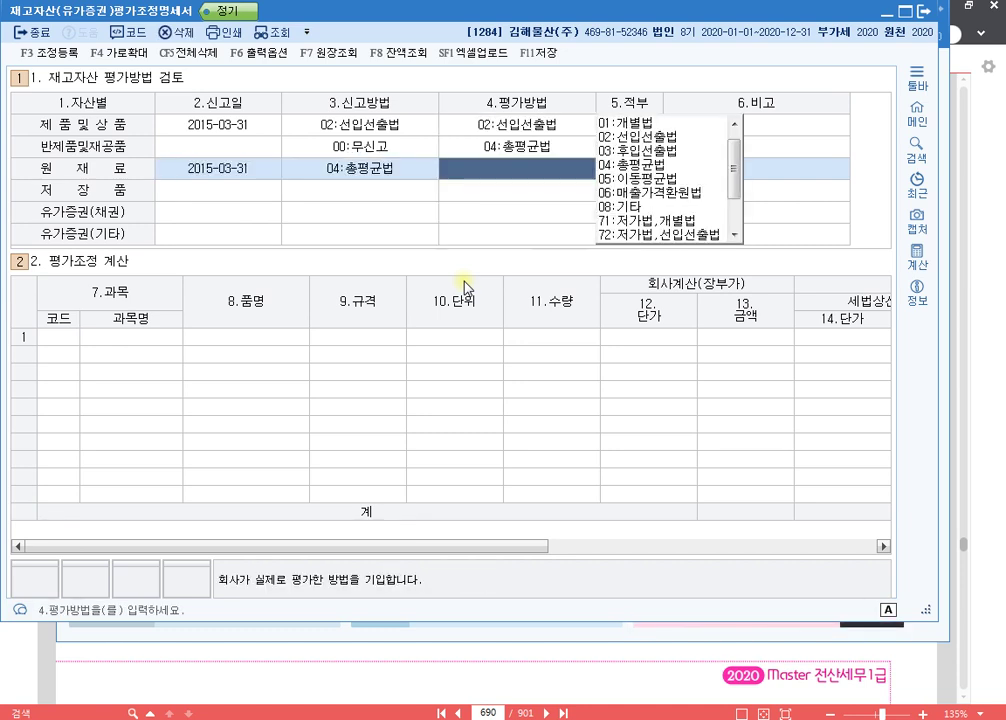
text(4)
key(Return)
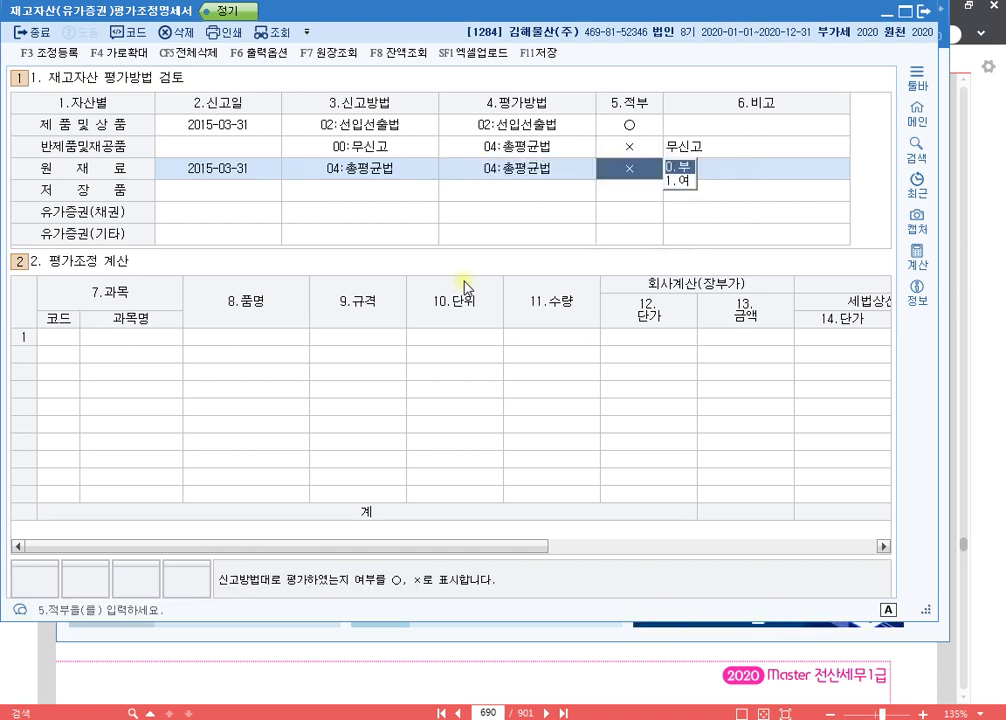
text(1)
key(Return)
key(Return)
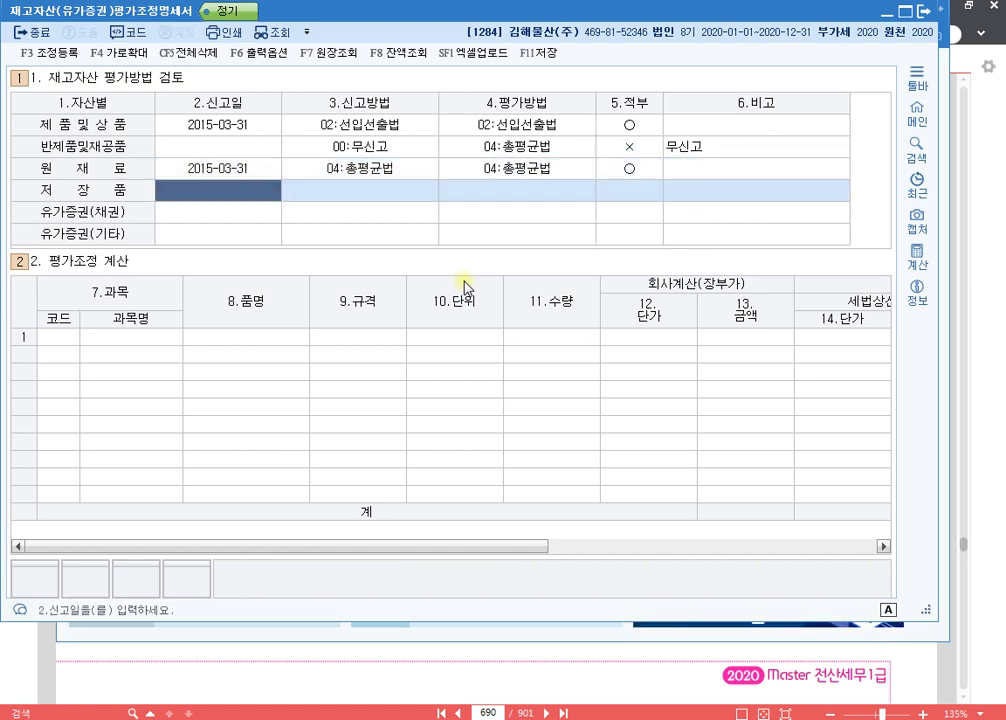
key(Up)
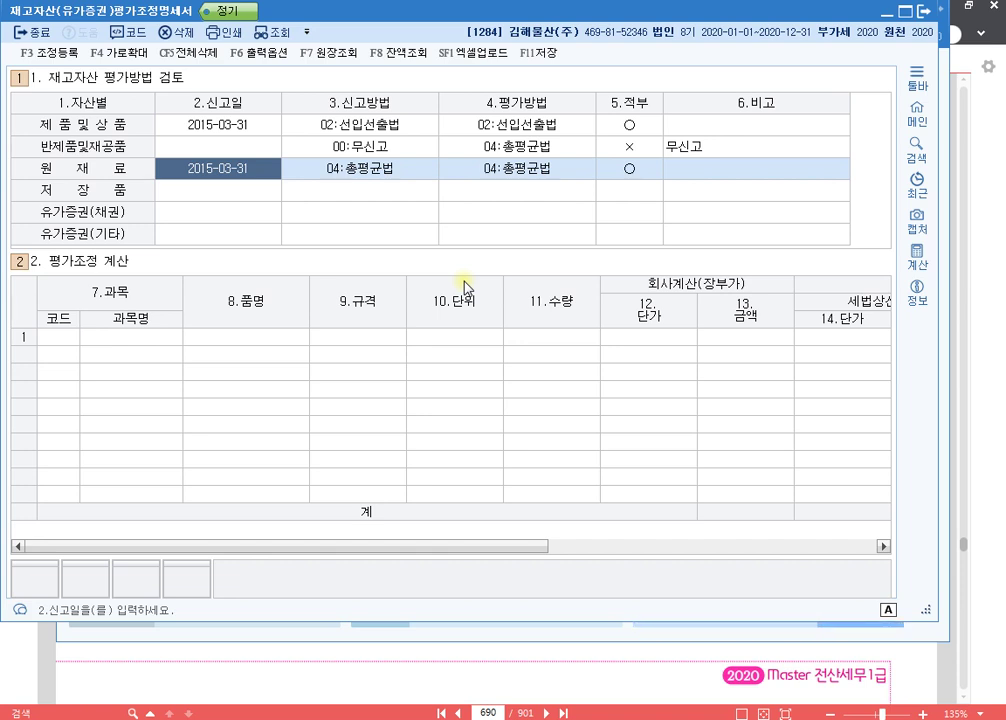
- In 평가조정 계산, add 제품 with code 150 and enter 9,000,000 as its 회사계산 금액
click(62, 339)
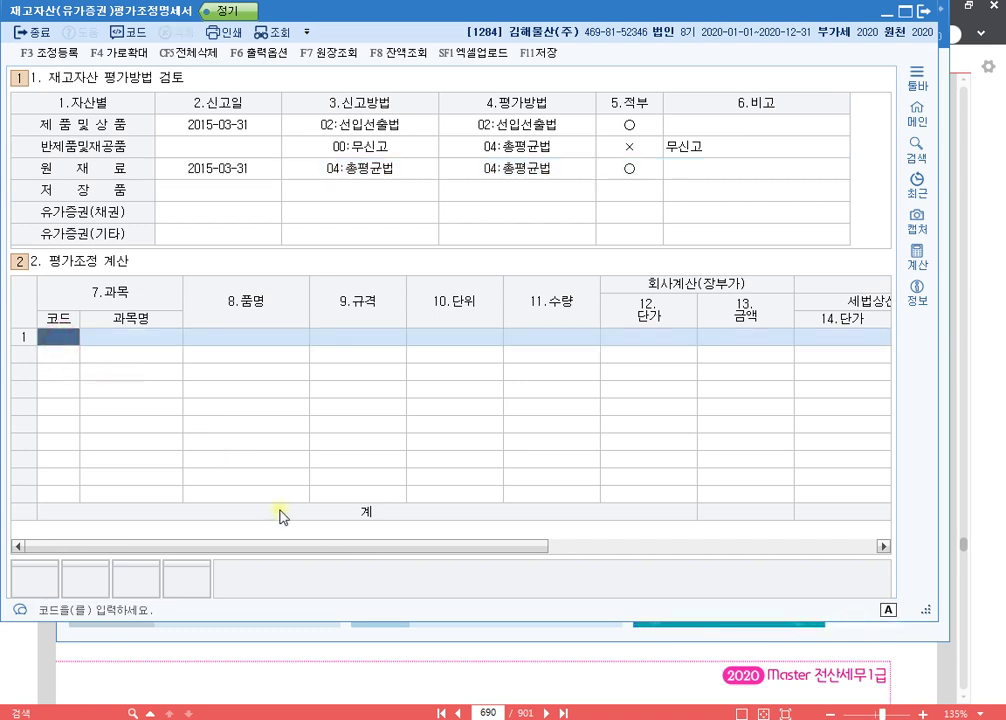
text(15)
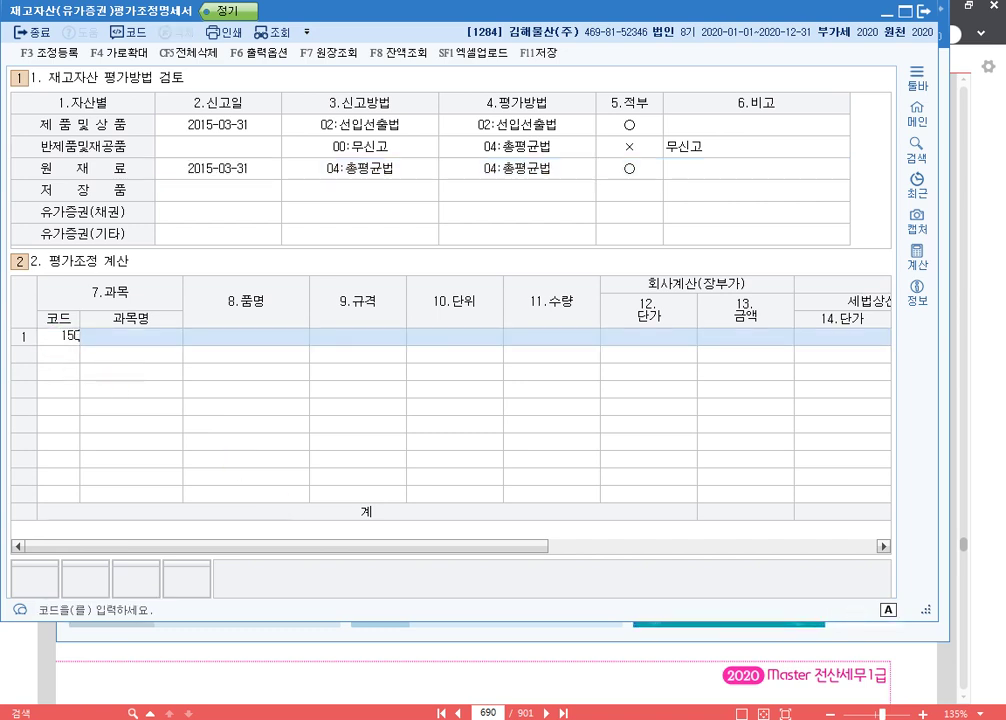
text(0)
key(Return)
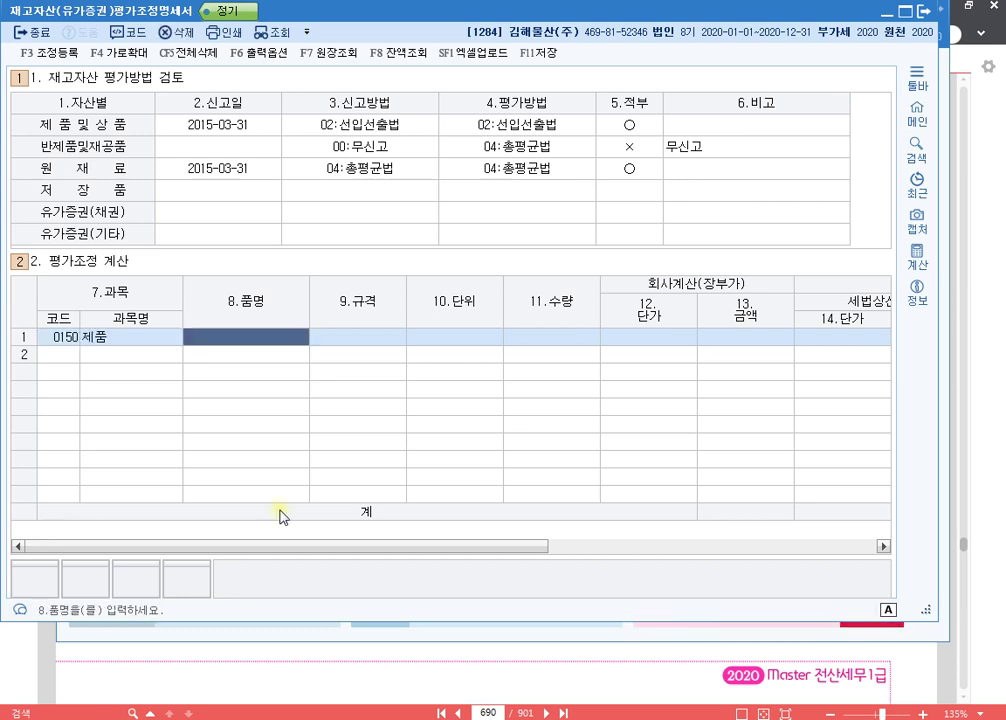
key(Return)
key(Return)
key(Return)
key(Return)
key(Return)
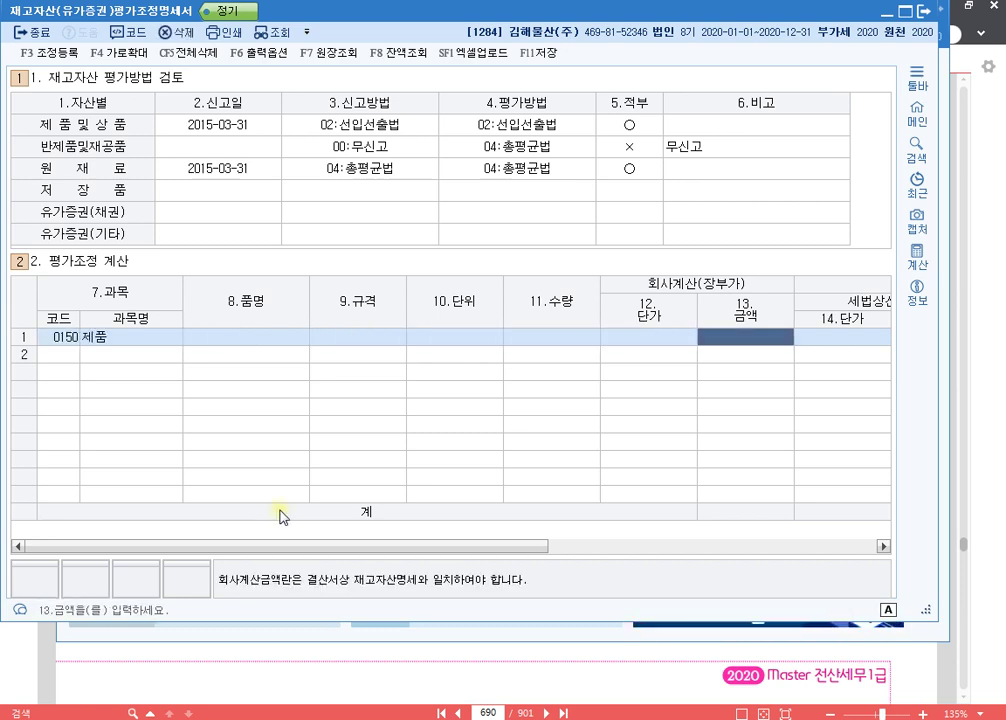
text(9000000)
key(Return)
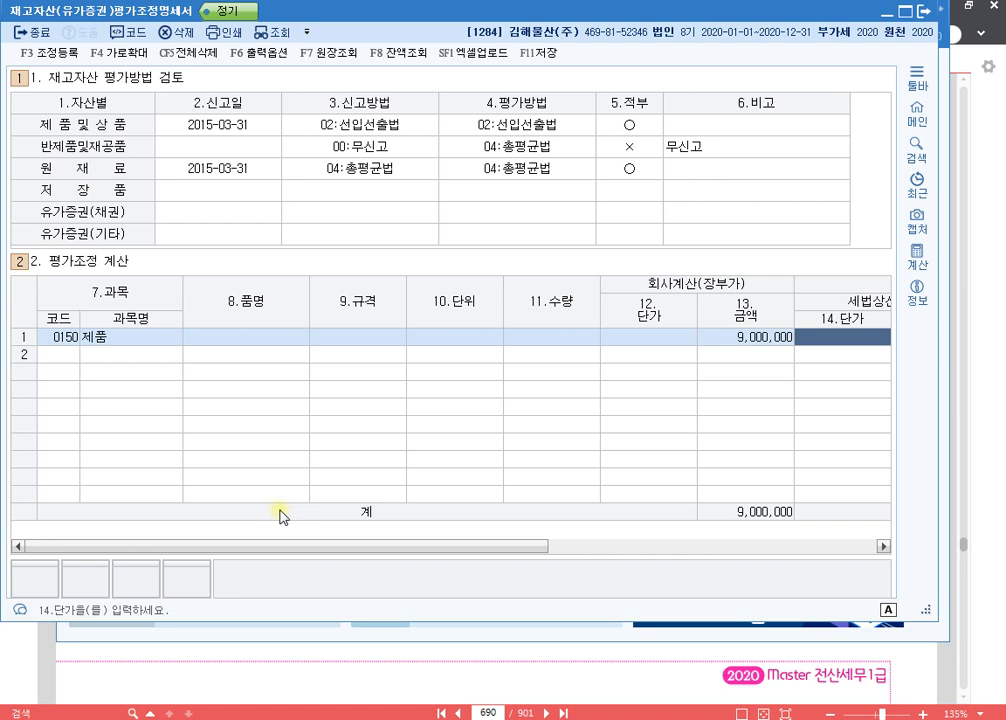
- Enter 9,000,000 as the 세법상신고방법 금액 of 제품, leave its FIFO columns blank and finish the row
drag(370, 546, 730, 564)
click(473, 338)
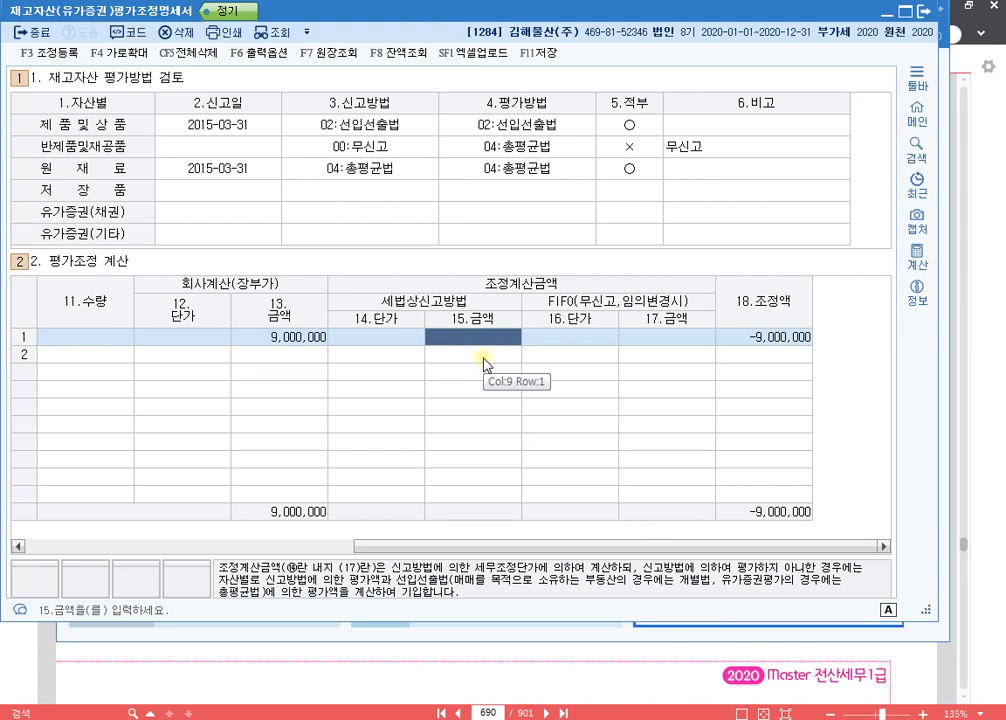
text(9000000)
key(Return)
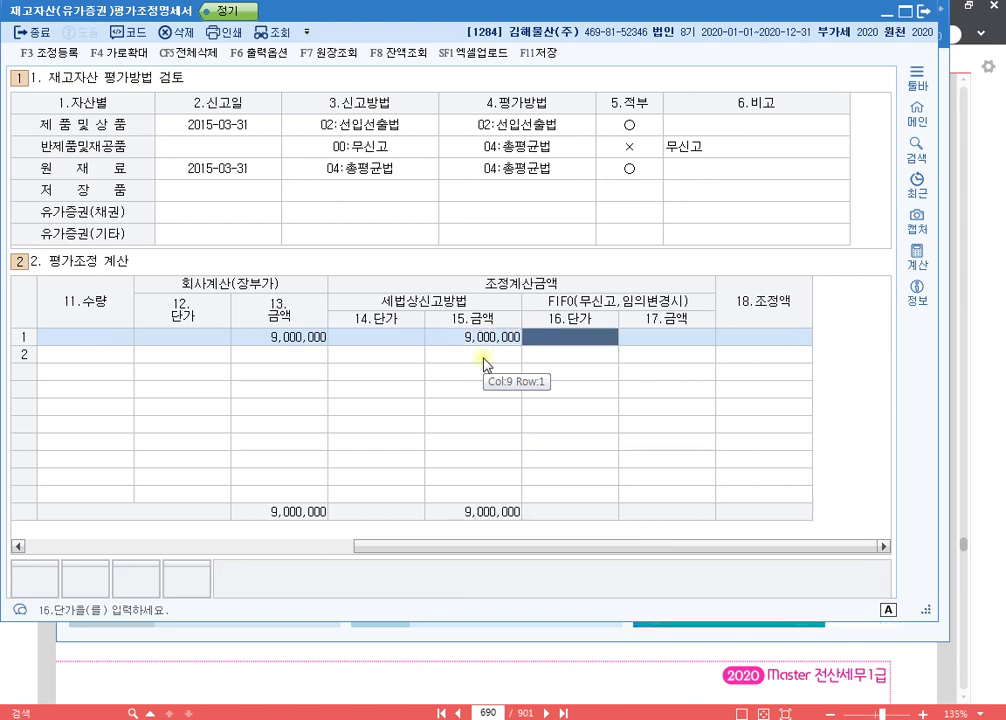
key(Return)
key(Return)
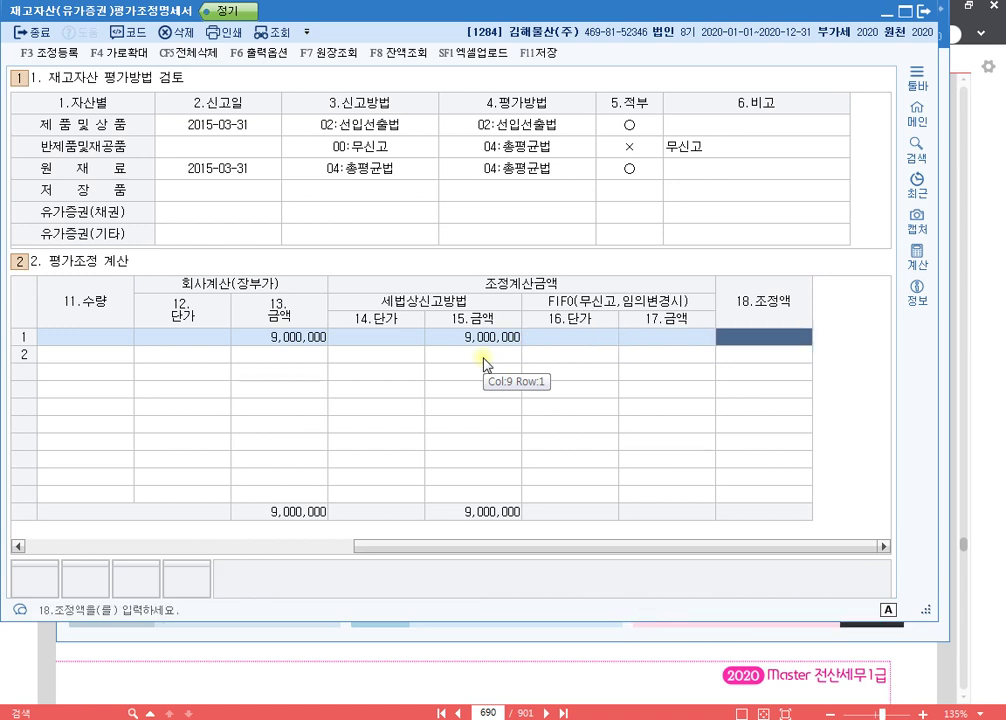
key(Left)
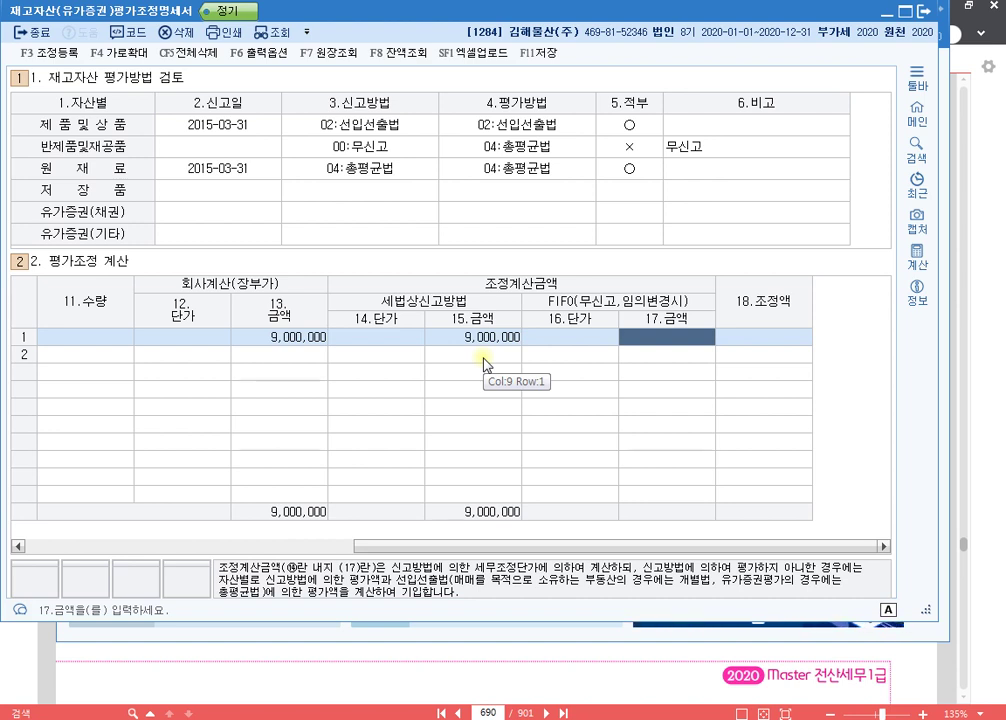
key(Return)
key(Return)
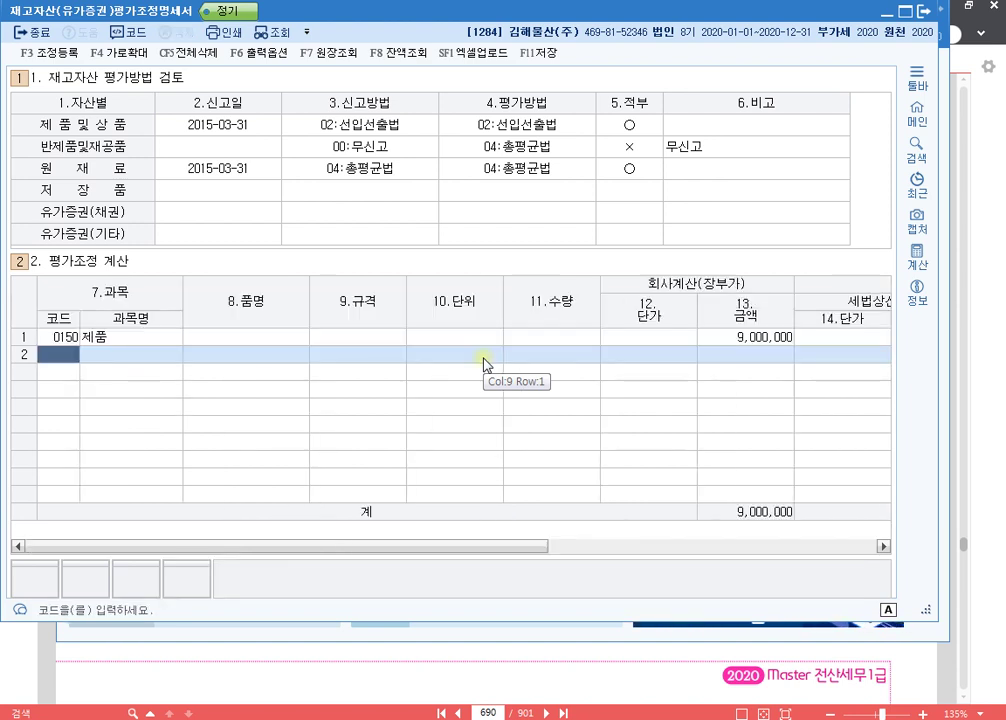
- Add 재공품 with code 169 in the second row and enter 6,500,000 as its 회사계산 금액
text(169)
key(Return)
key(Return)
key(Return)
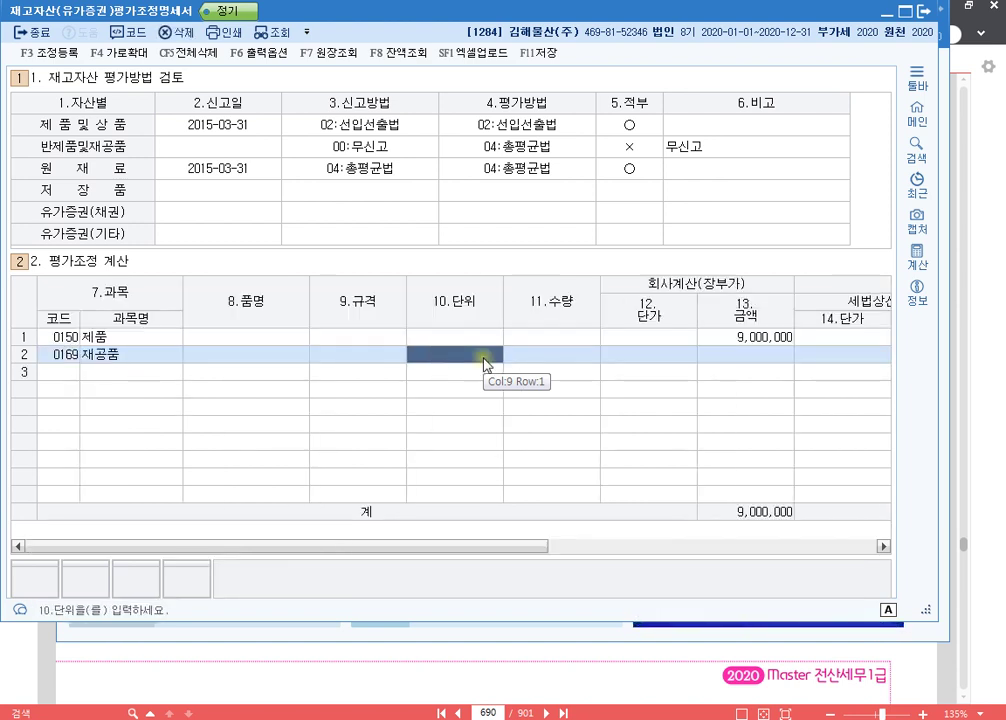
key(Return)
key(Return)
key(Return)
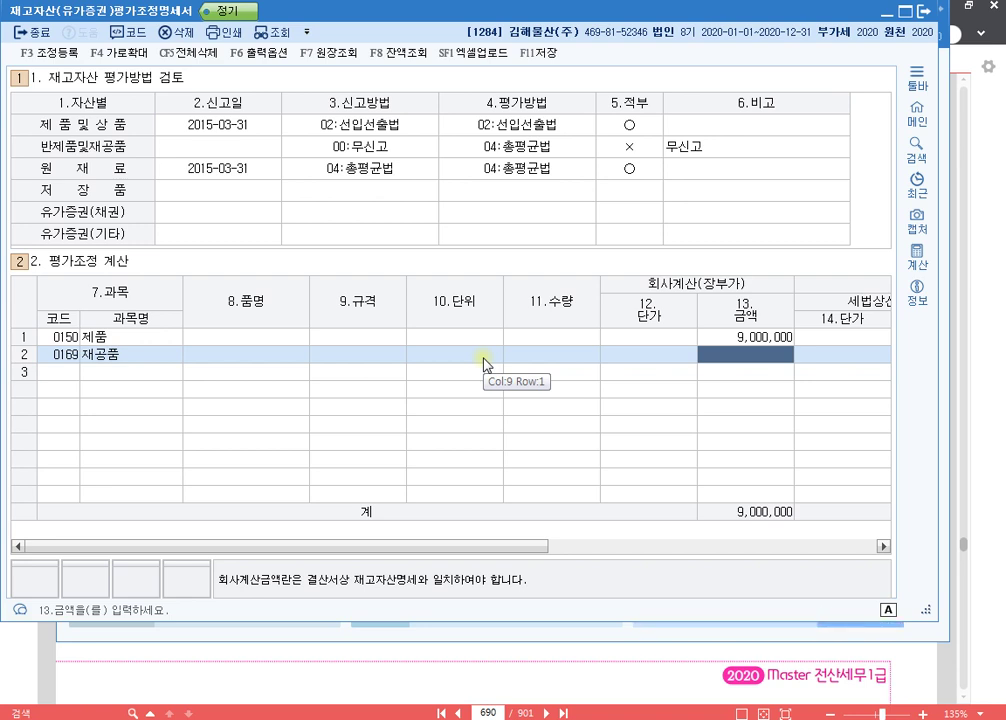
text(6,50)
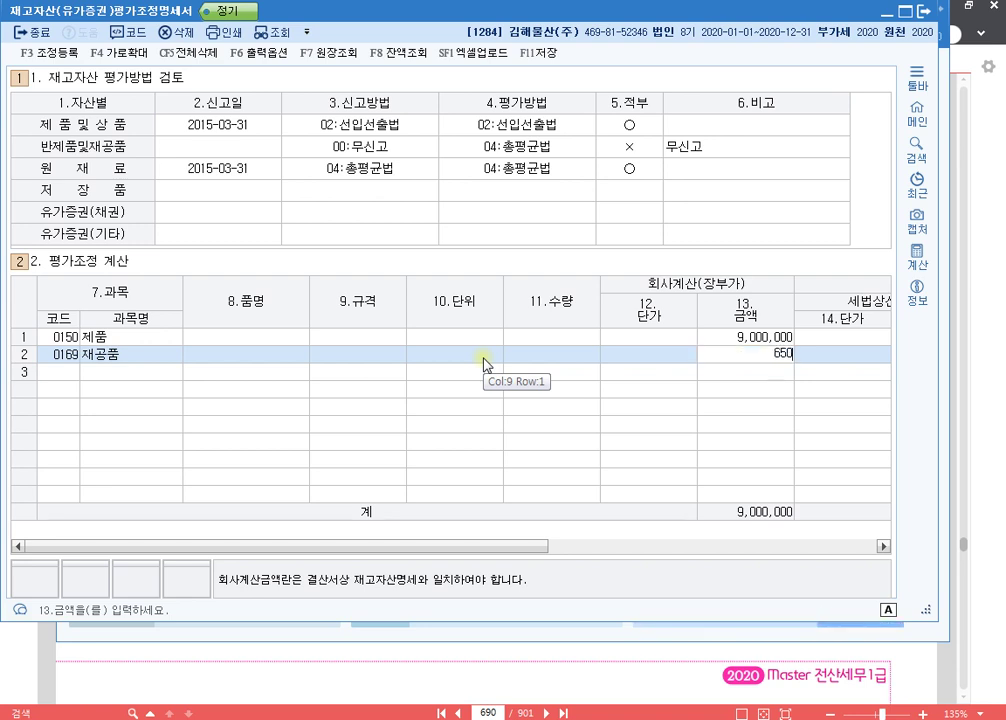
text(0,000)
key(Return)
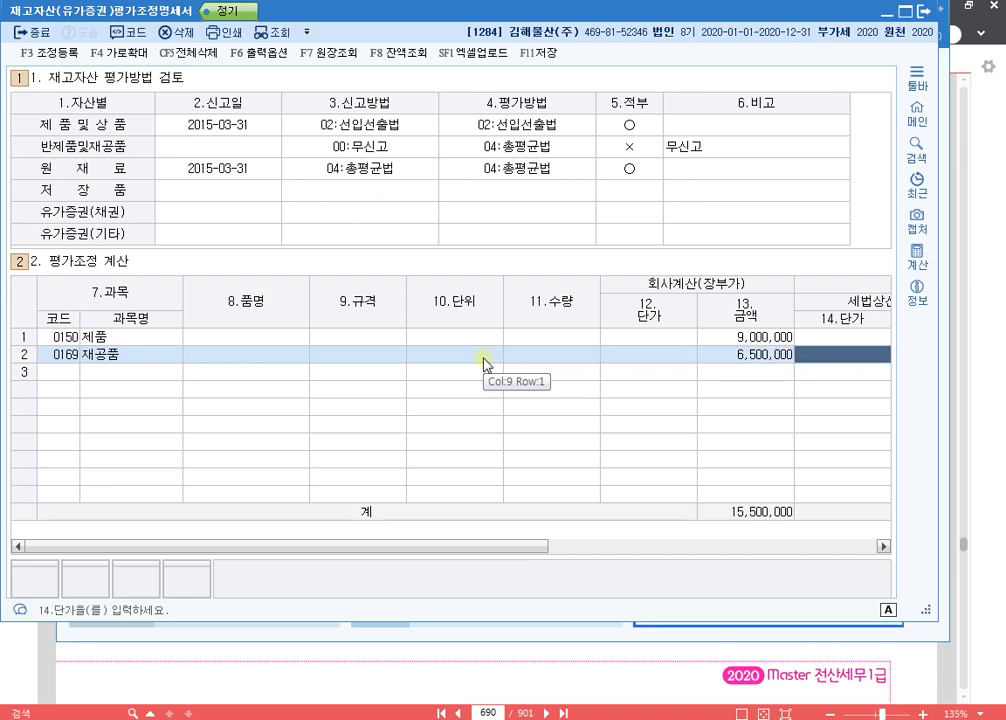
- Leave both 세법상신고방법 columns of the 재공품 row blank and move on to its FIFO columns
drag(507, 546, 668, 593)
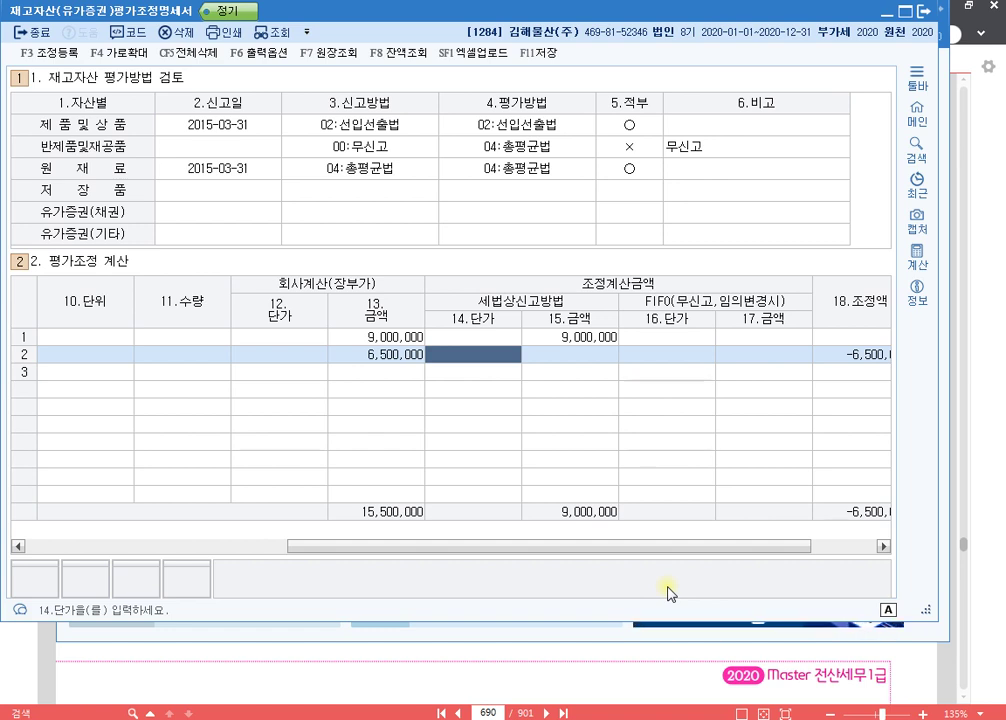
key(Return)
key(Return)
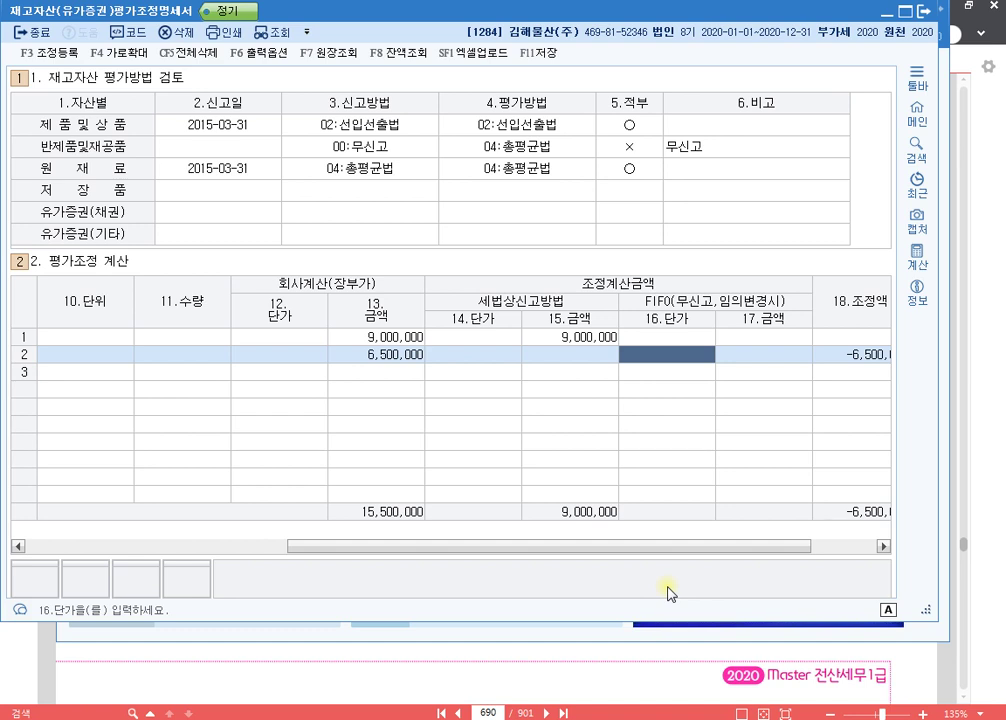
text(7,5)
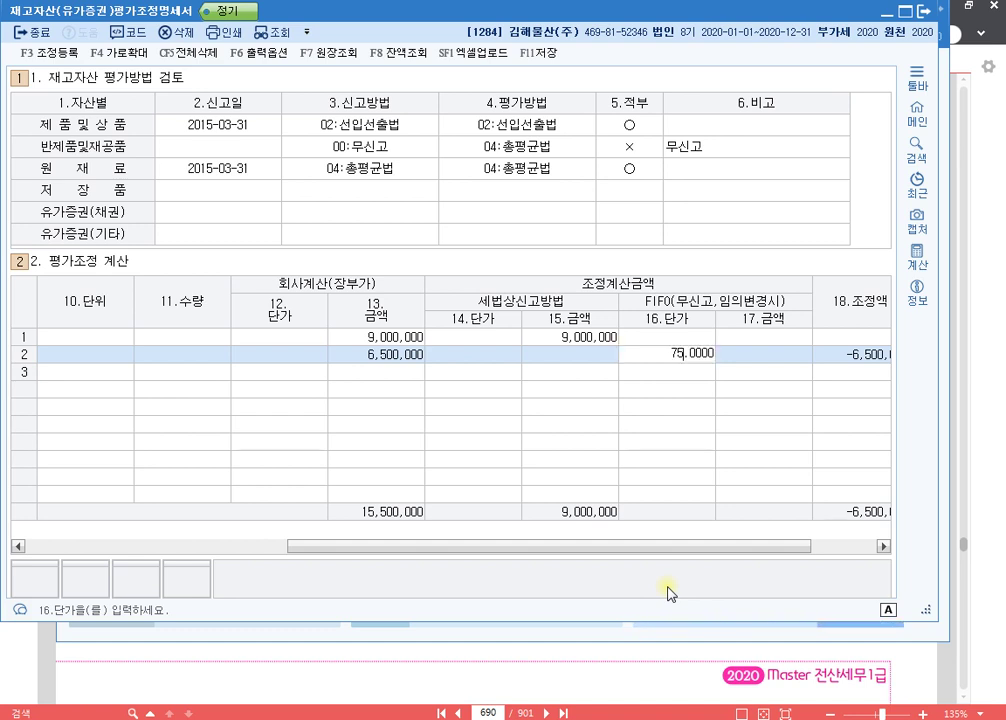
text(00,000)
key(BackSpace)
key(BackSpace)
key(BackSpace)
key(BackSpace)
key(BackSpace)
key(BackSpace)
key(BackSpace)
- Enter 7,500,000 as the FIFO 금액 of 재공품, leave its 단가 blank and finish the row
key(Return)
text(7,500,000)
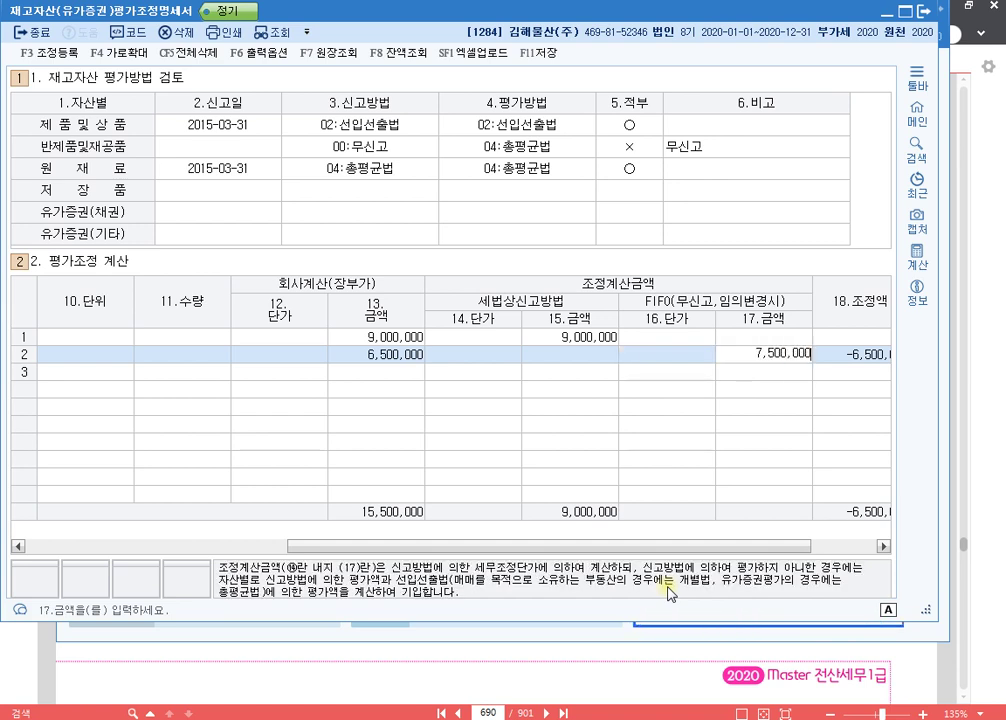
key(Return)
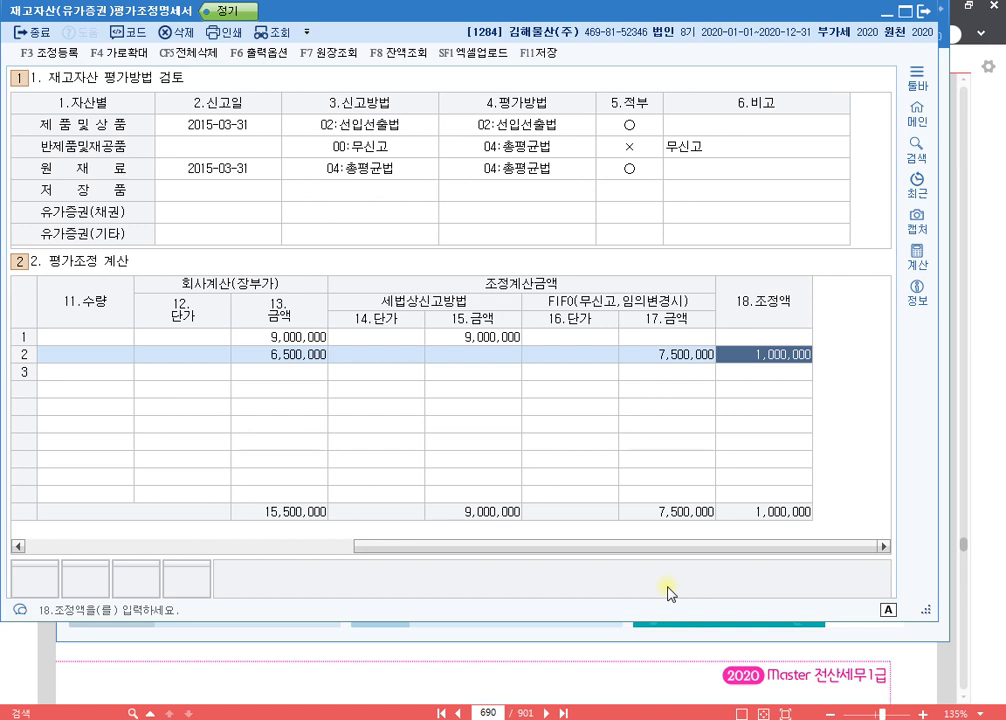
key(Return)
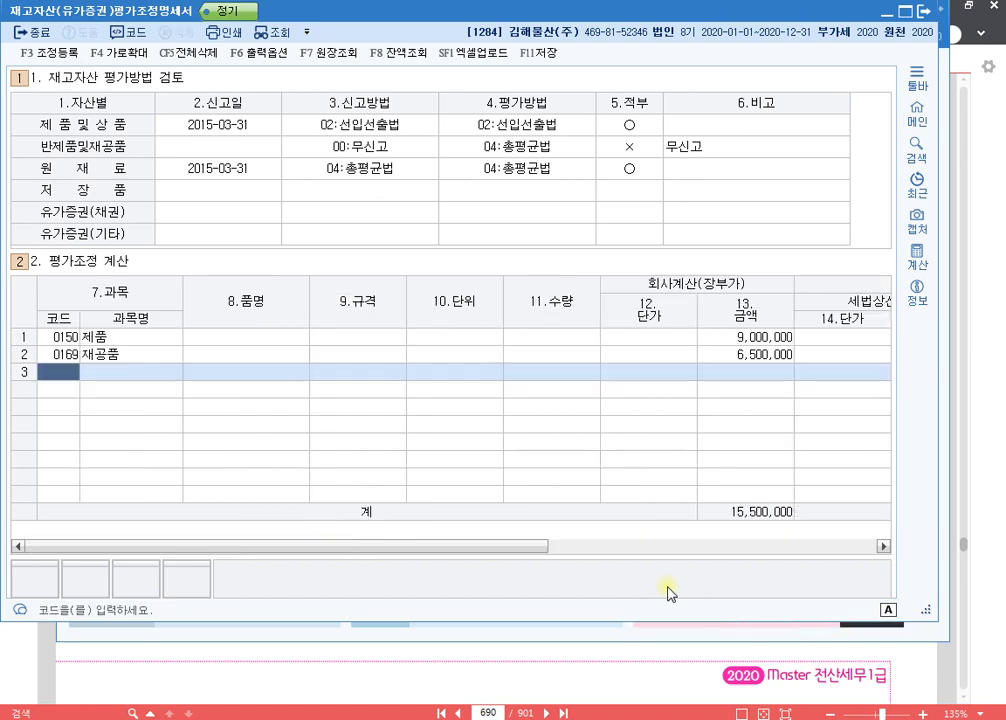
- Add 원재료 with code 153 in the third row and enter 2,200,000 as its 회사계산 금액
text(153)
key(Return)
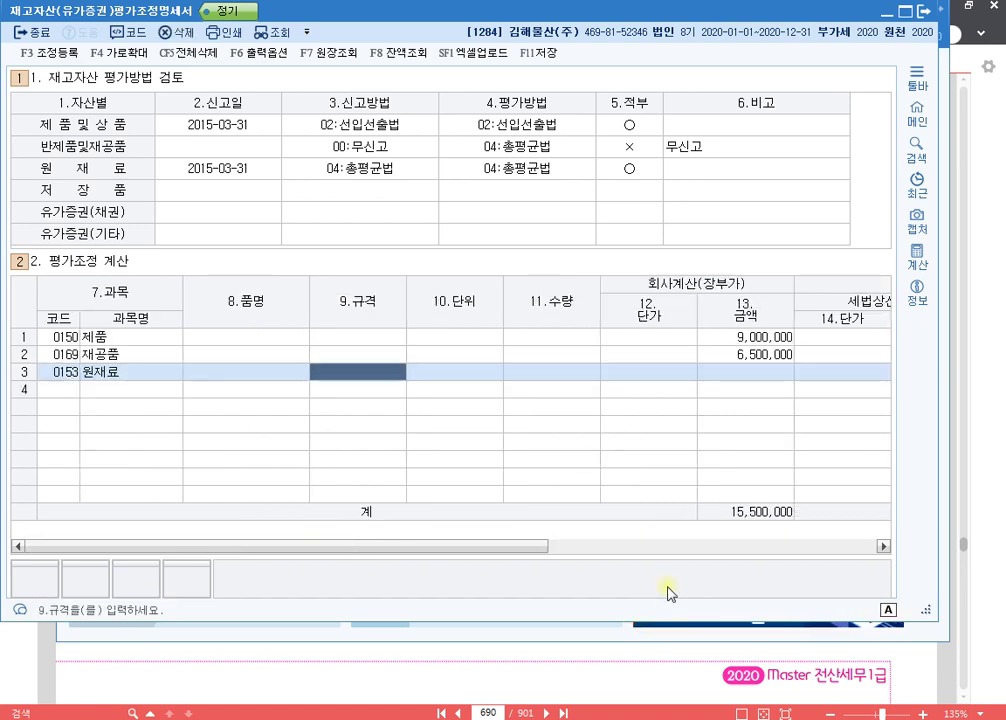
key(Return)
key(Return)
key(Return)
key(Return)
text(2200000)
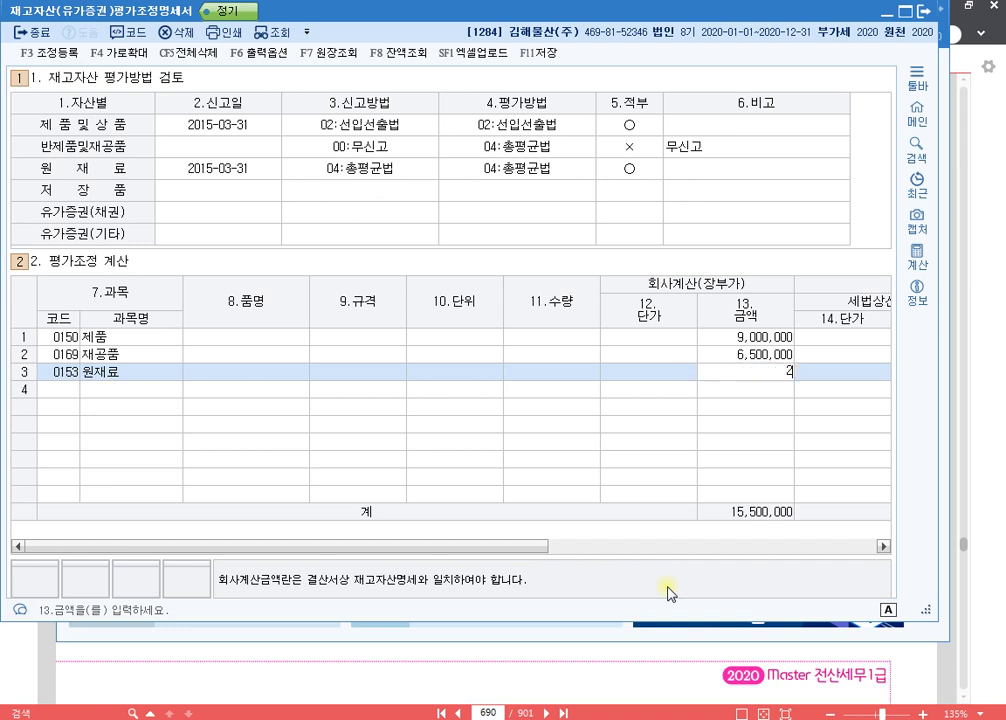
key(Return)
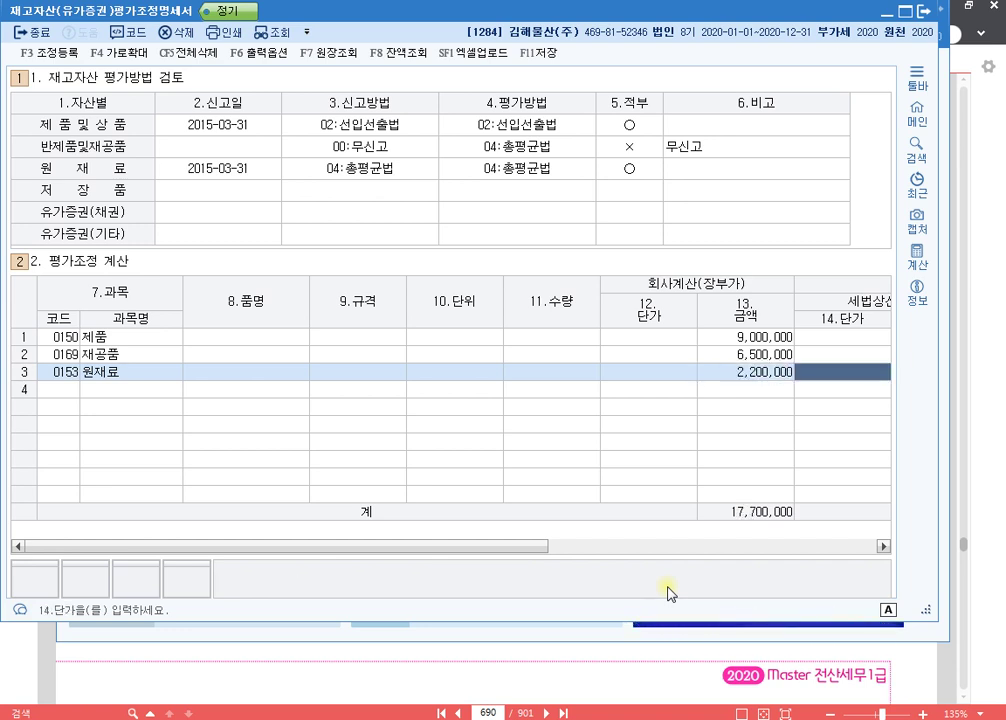
- Enter 2,500,000 as the 세법상신고방법 금액 of 원재료 and leave its FIFO columns blank
key(Return)
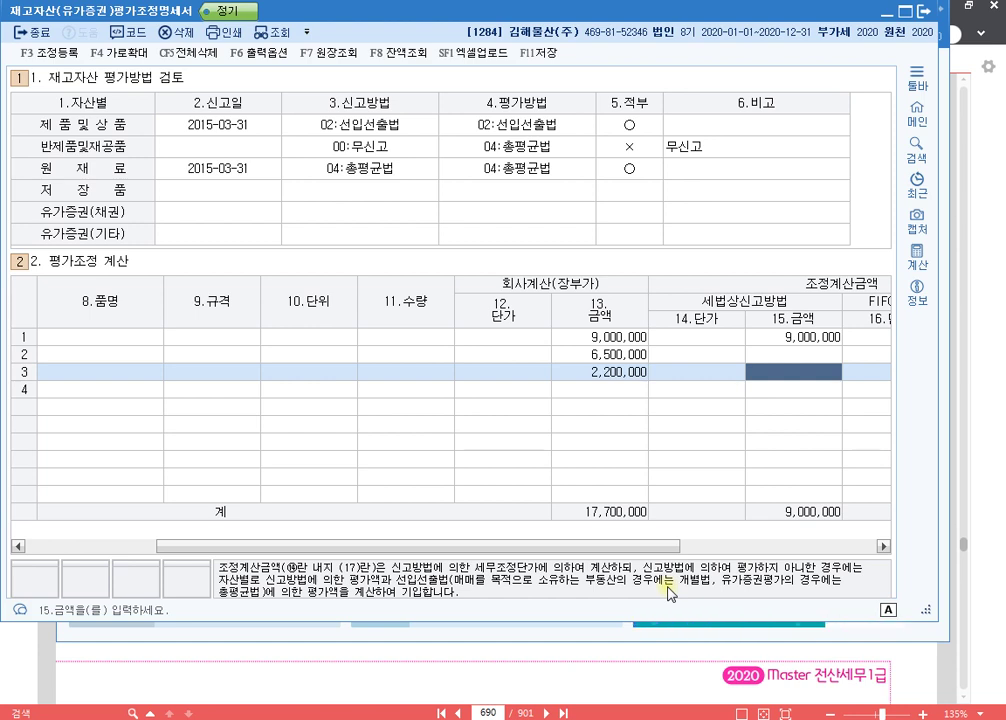
text(2,500,000)
key(Return)
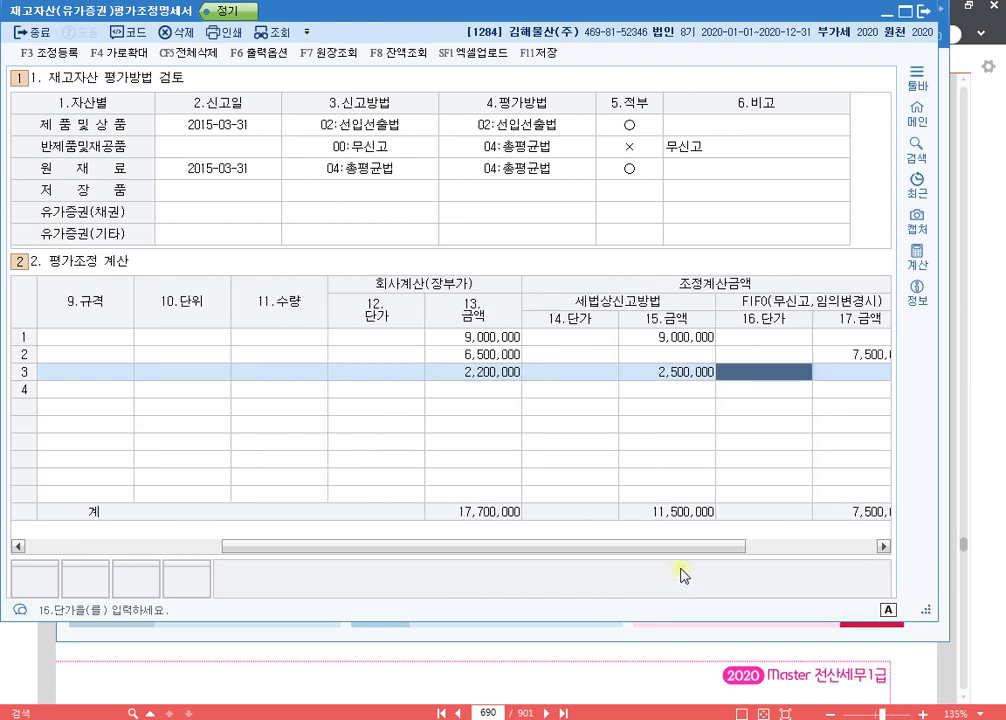
click(577, 548)
drag(577, 548, 781, 566)
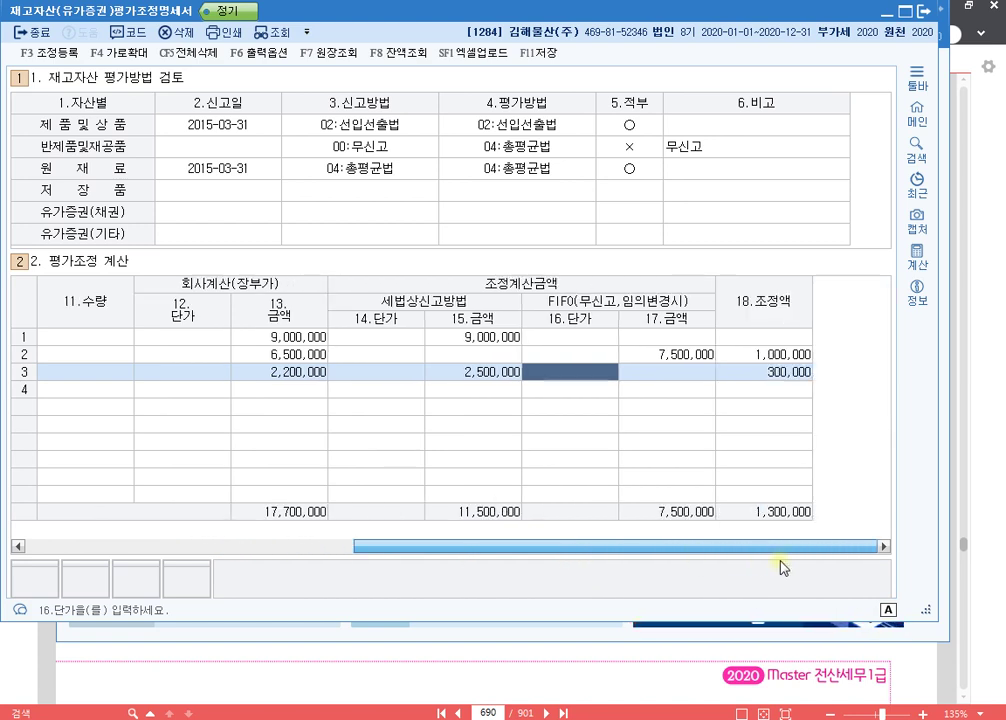
click(708, 373)
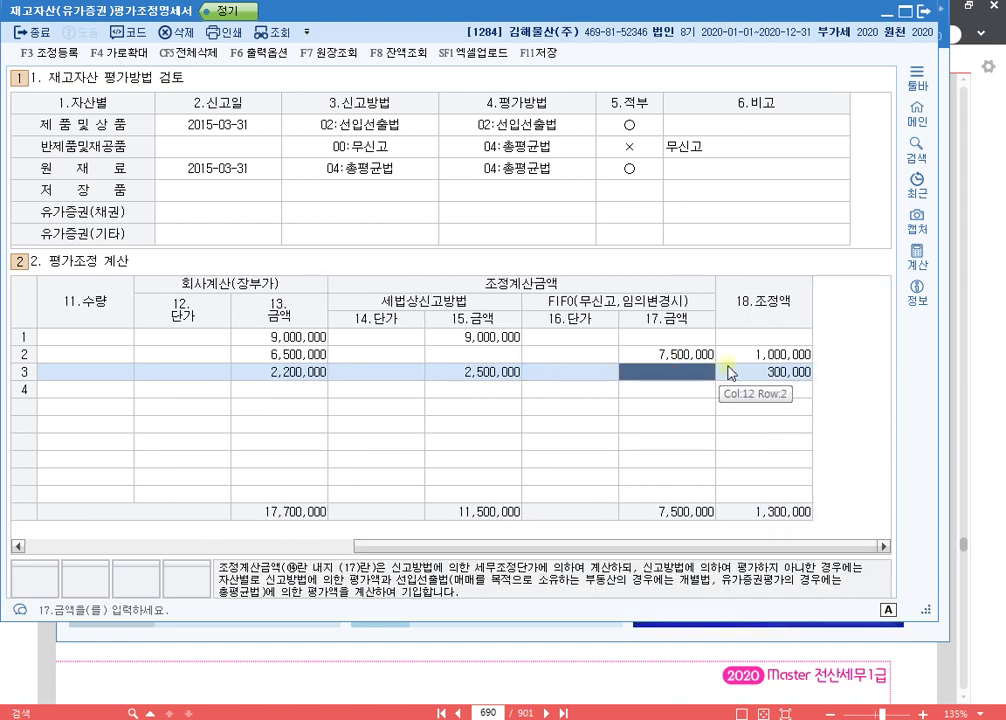
click(770, 373)
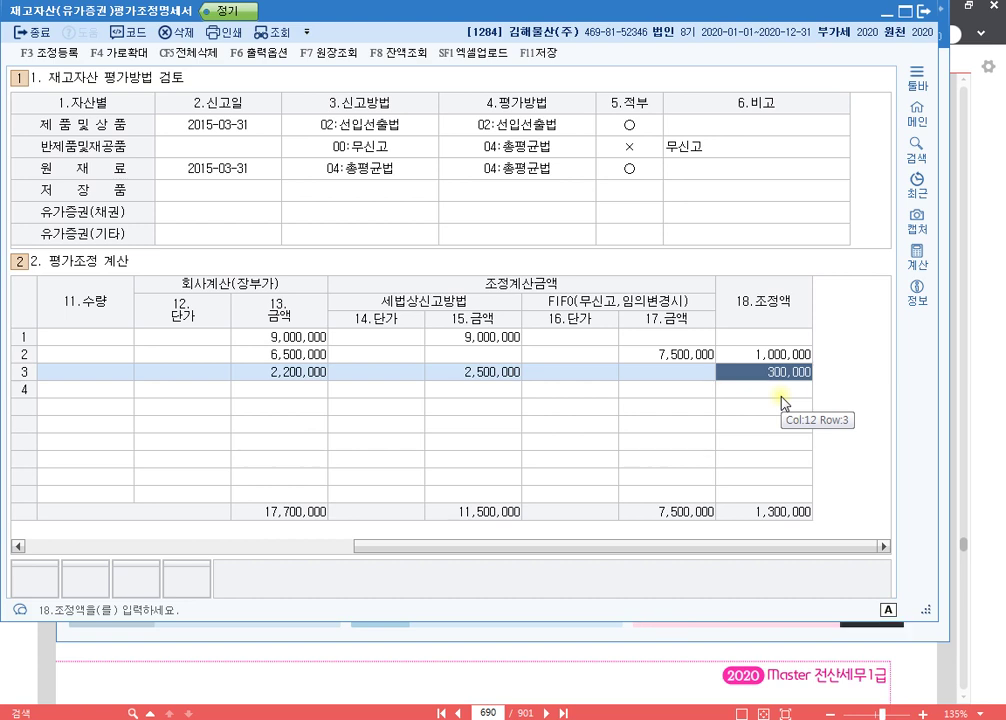
- In 조정 등록, directly enter 재공품평가감 with 1,000,000 as a new item under 익금산입 및 손금불산입
key(F3)
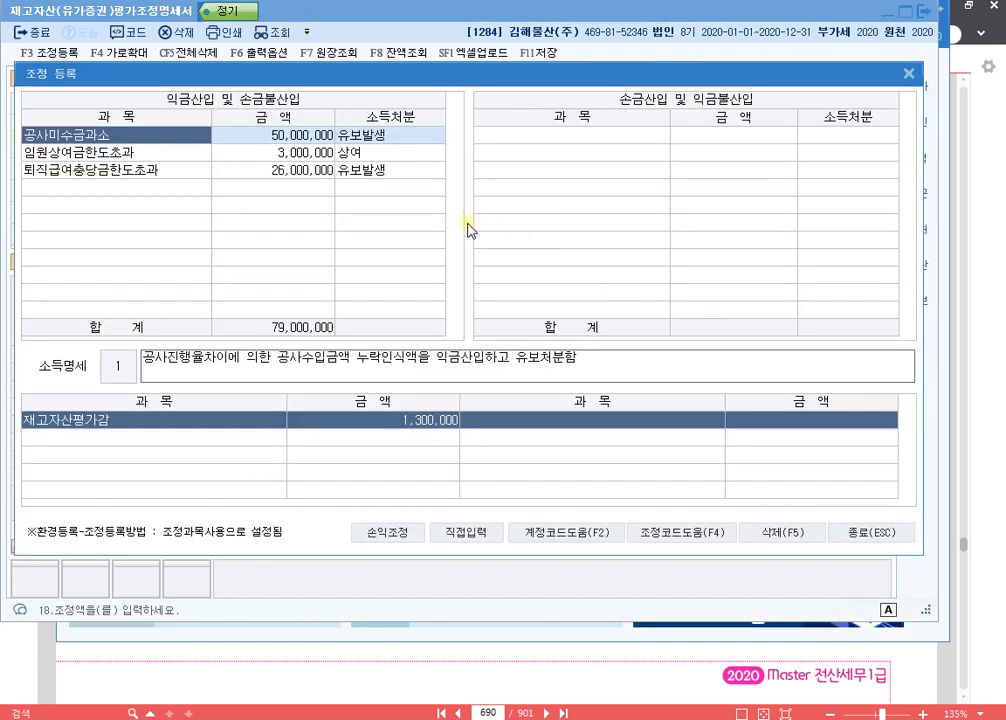
click(166, 188)
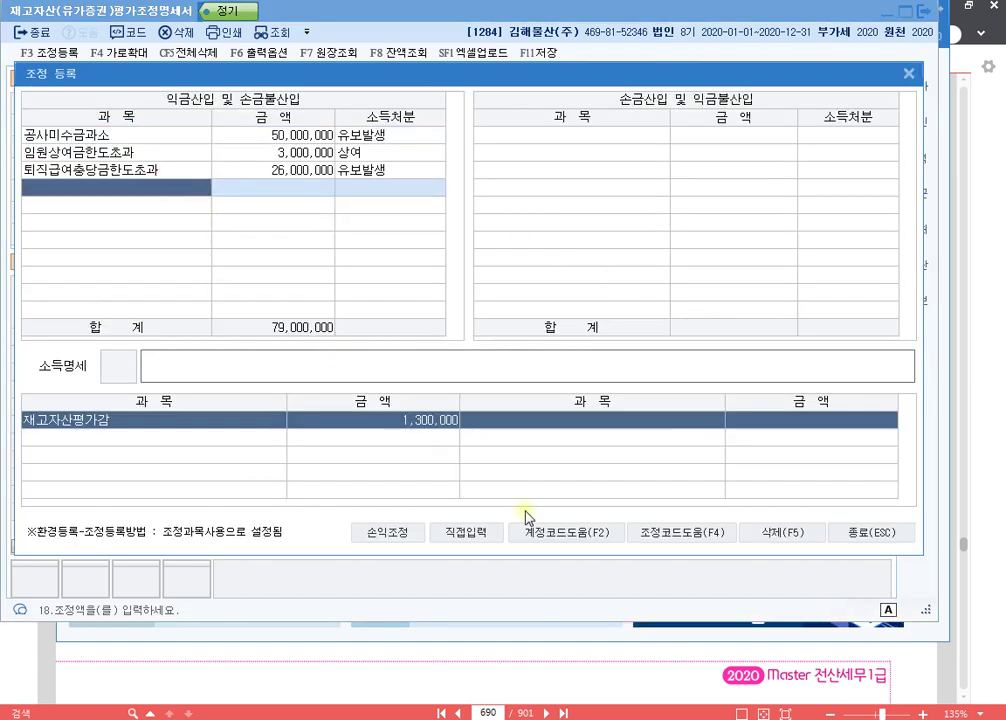
click(466, 534)
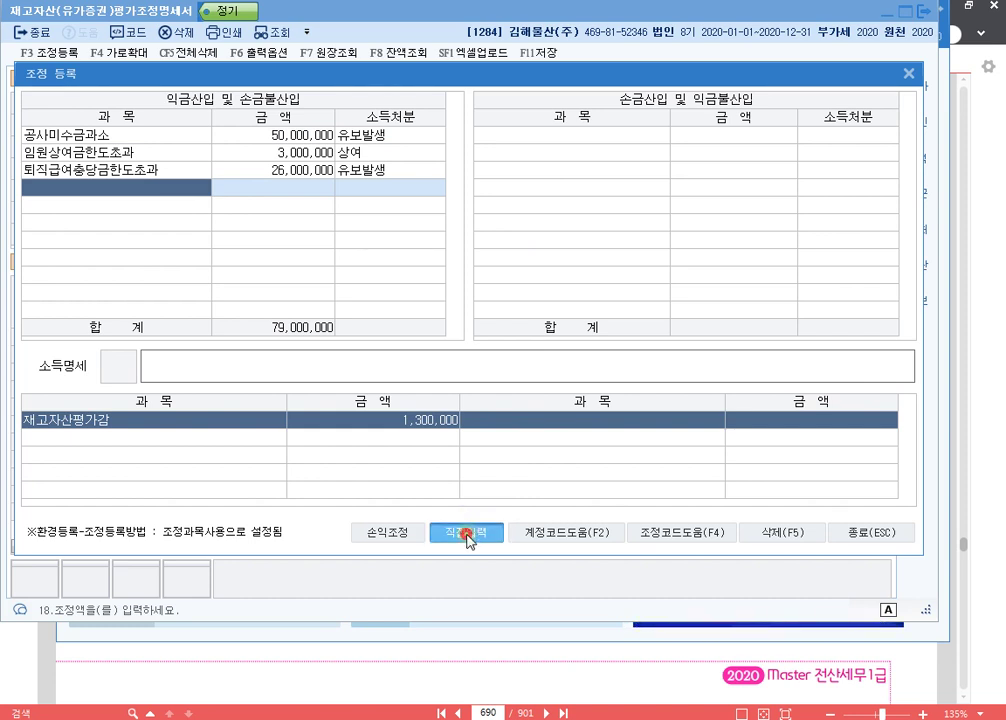
click(145, 190)
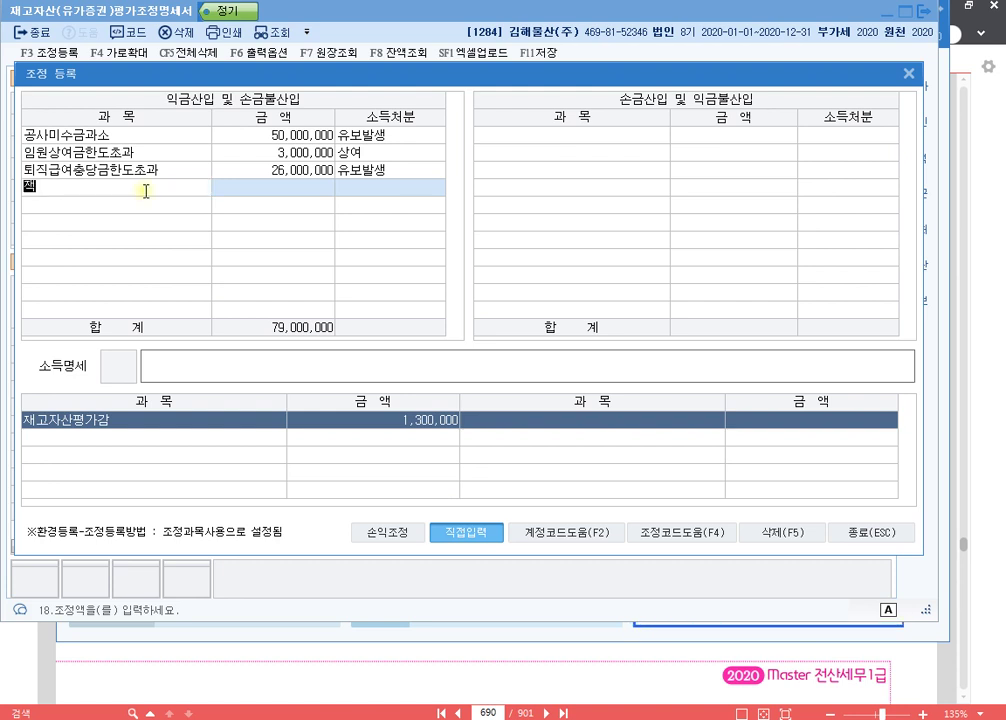
text(재공품평ㄱ)
text(가감)
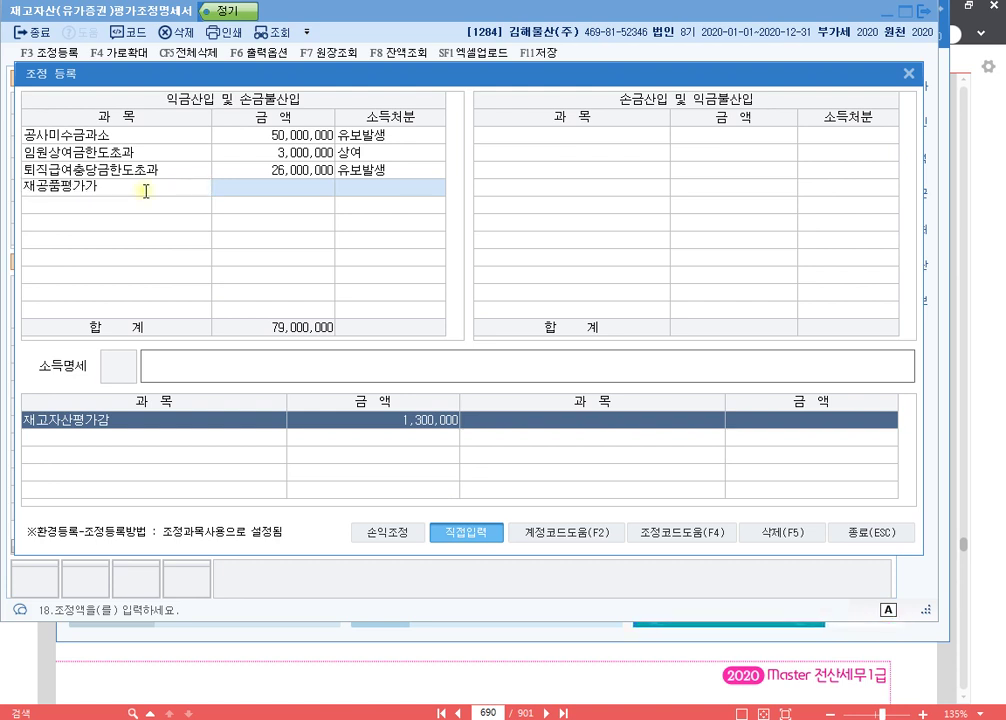
key(Return)
text(1000)
key(Return)
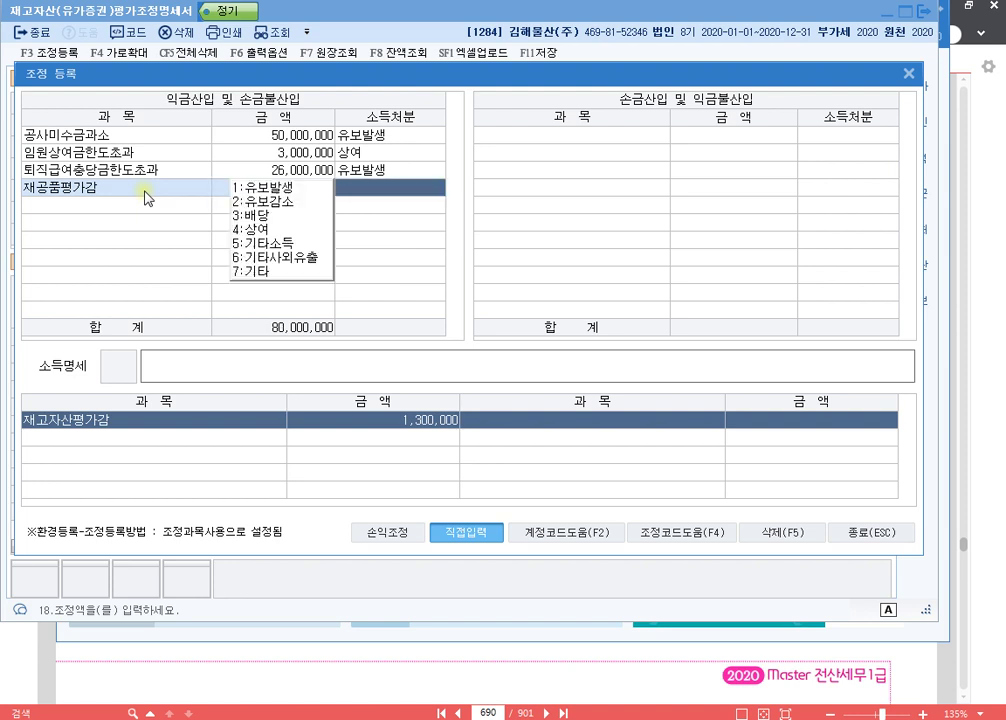
- Set the 소득처분 of 재공품평가감 to 유보발생 and enter "익금산입 재공품평가감 유보" as its 소득명세
text(1익금산ㅇ)
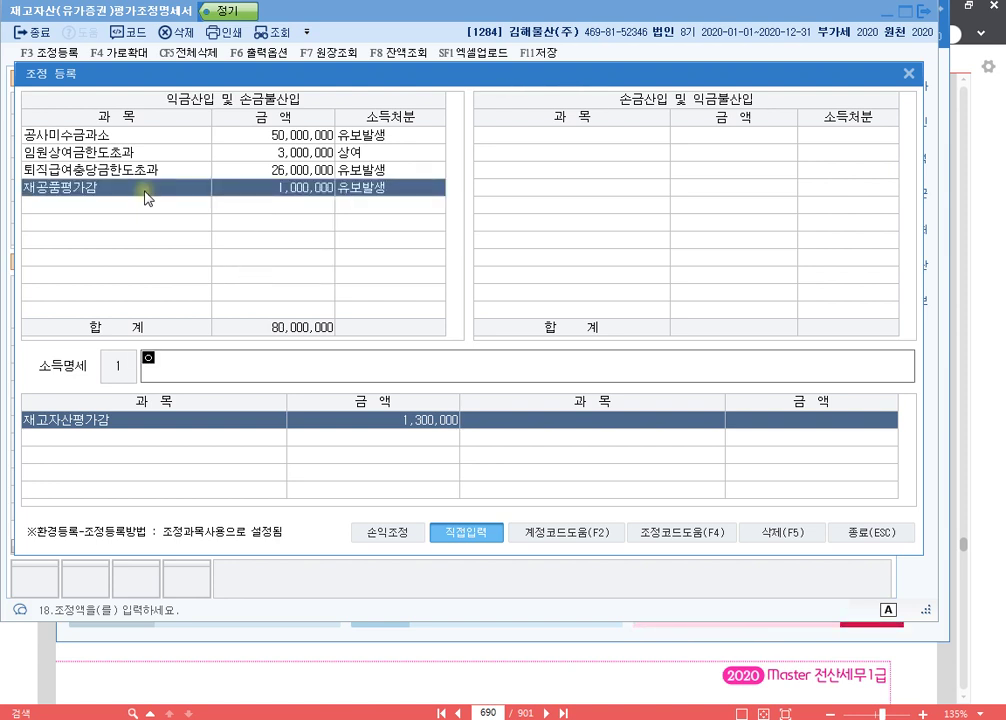
text(입 재공품ㅍ)
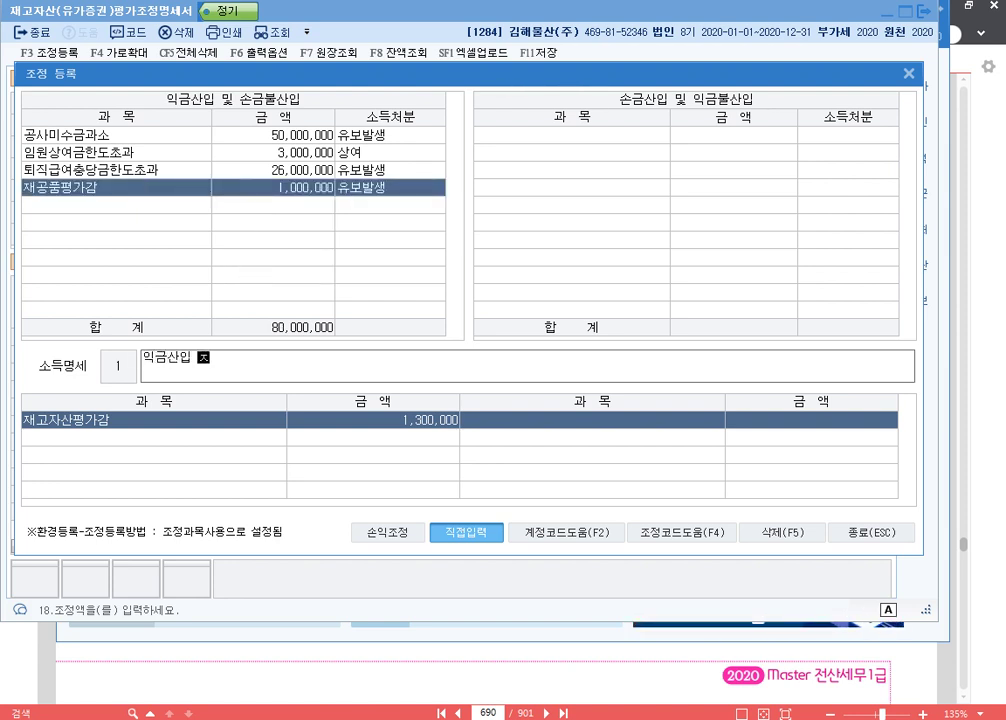
text(평가)
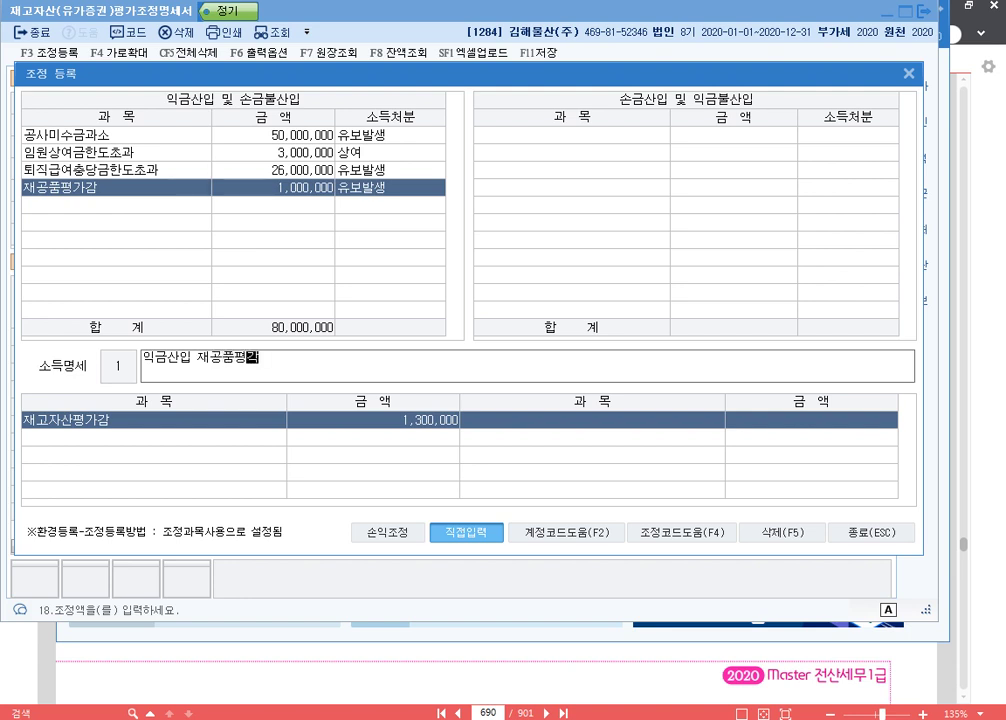
text(감 유보)
key(Return)
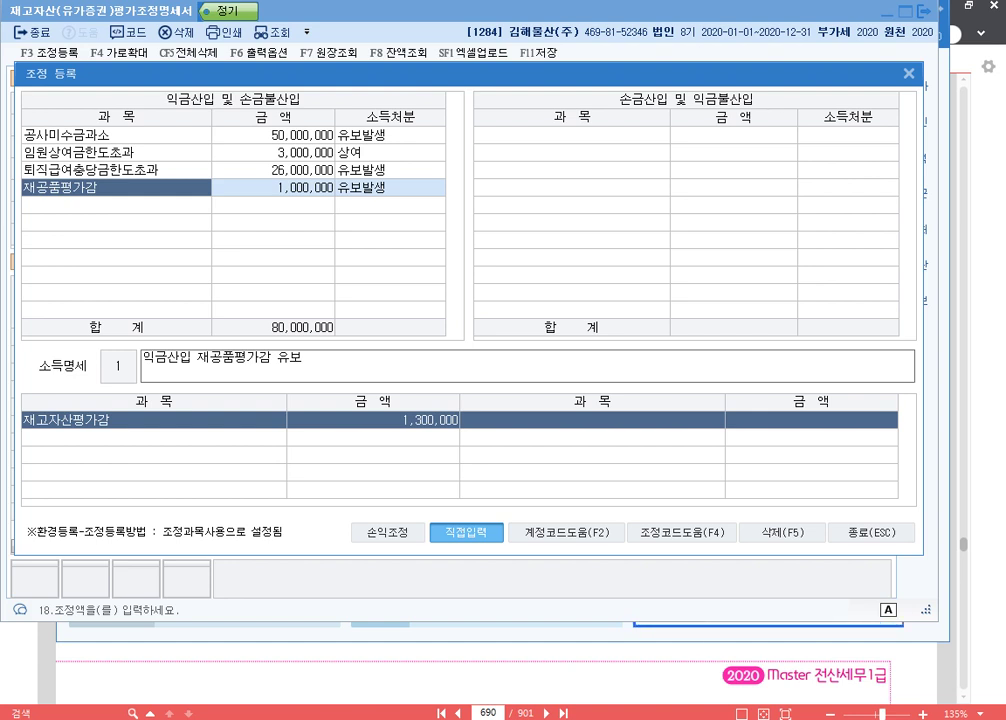
- Add the 조정과목 원재료평가감 under 익금산입 with 300,000 and 유보발생, then close 조정 등록
click(116, 204)
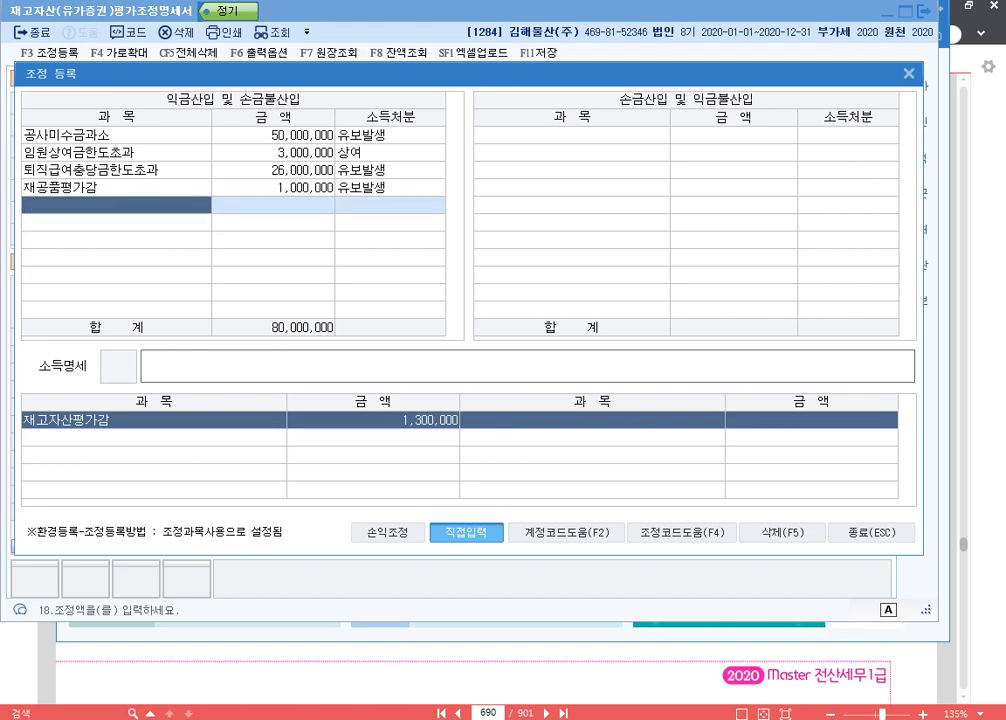
key(F4)
text(원)
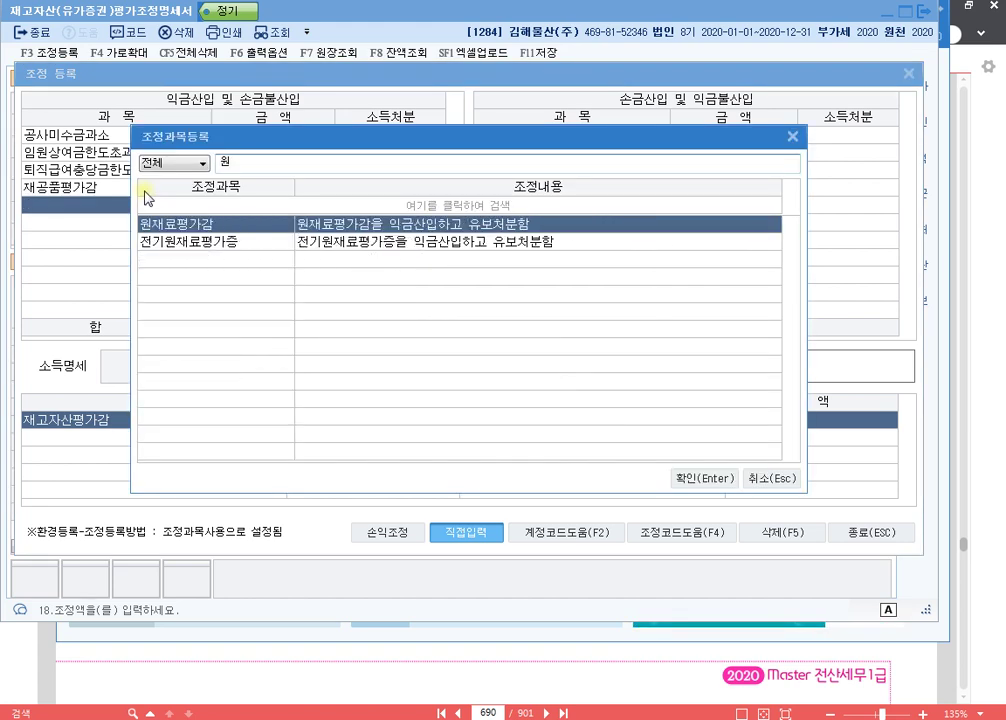
key(Return)
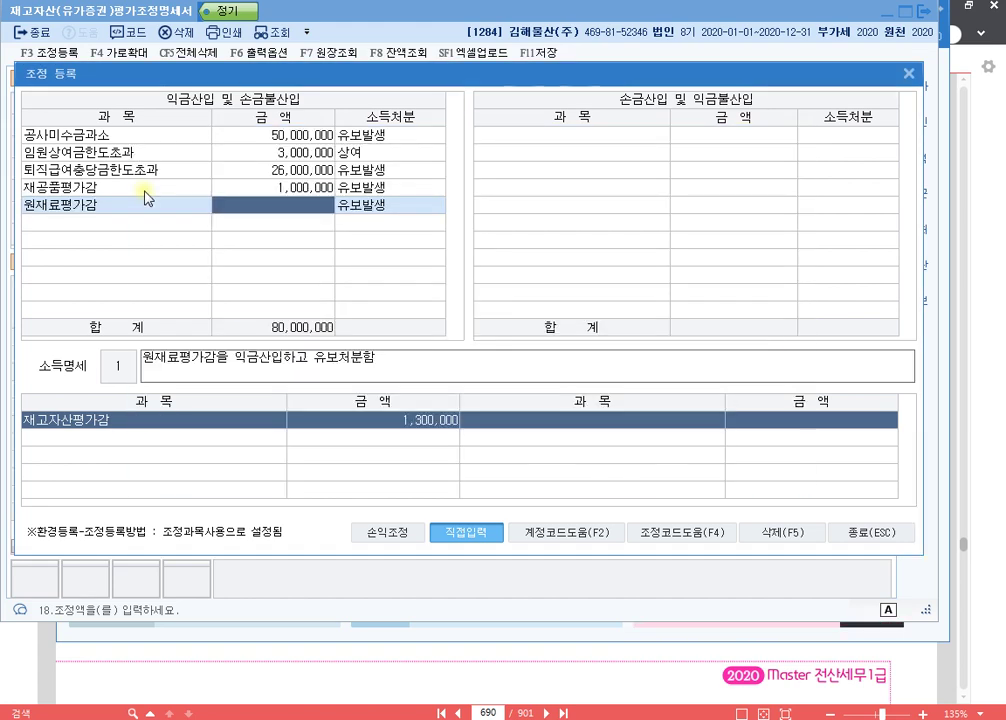
text(300,000)
key(Return)
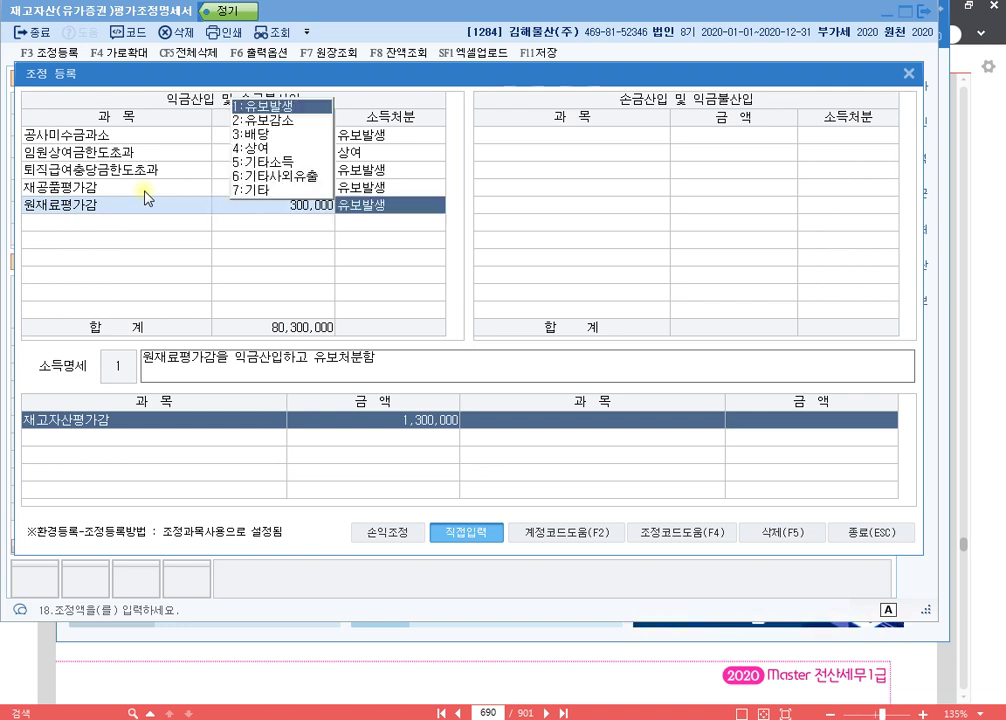
key(Return)
key(Return)
key(Up)
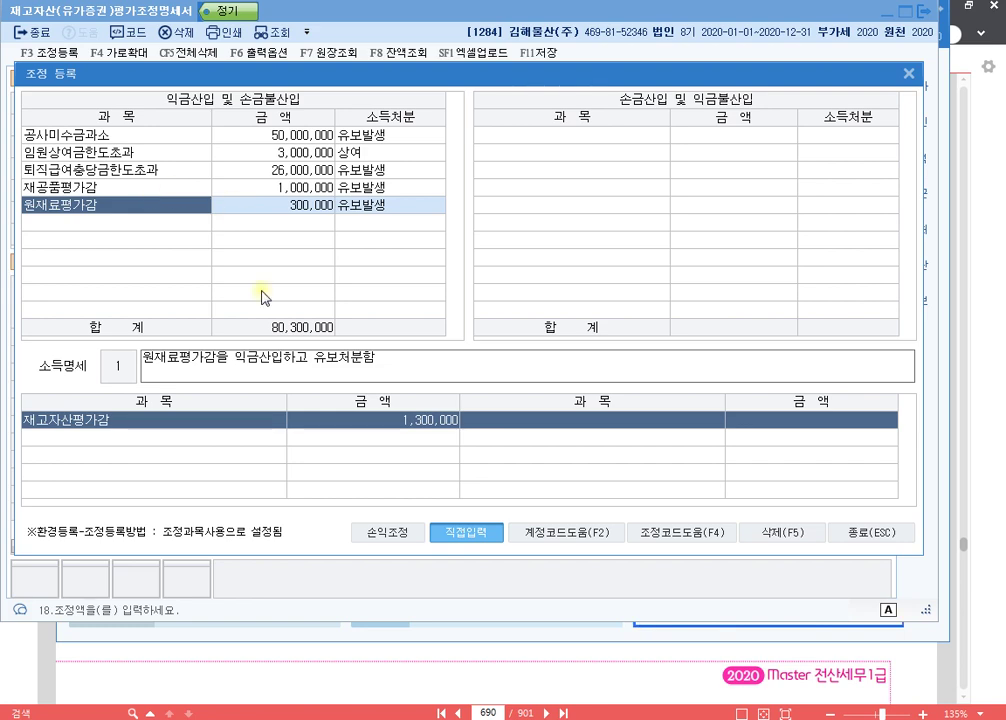
click(877, 541)
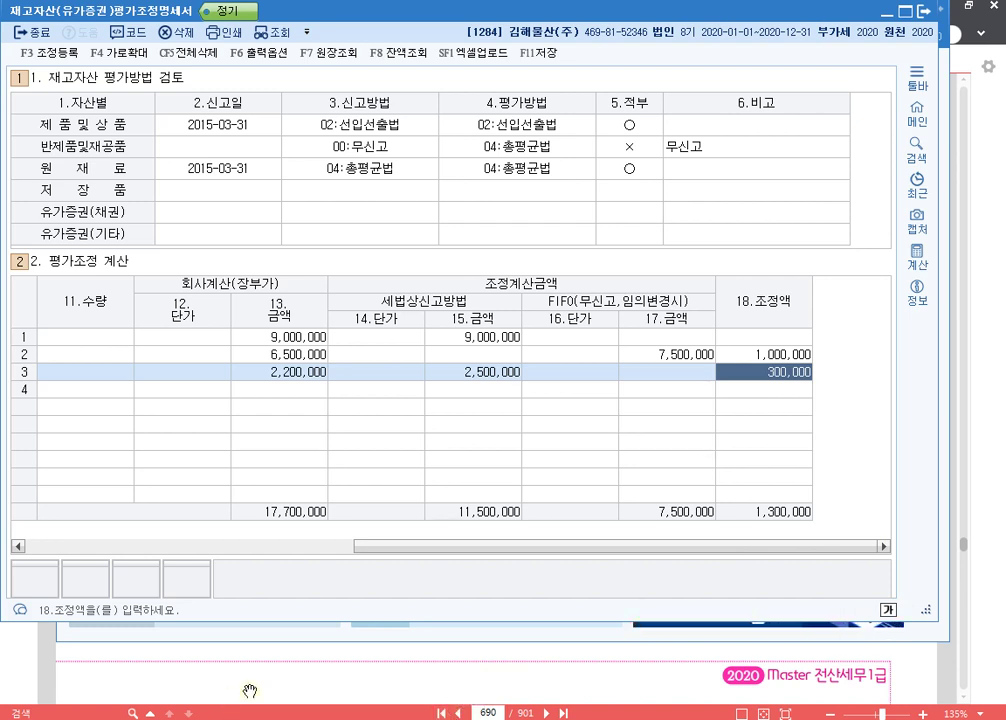
- Switch to the Notepad list of problems and add the line "p.737 1288"
key(alt+Tab)
text(p)
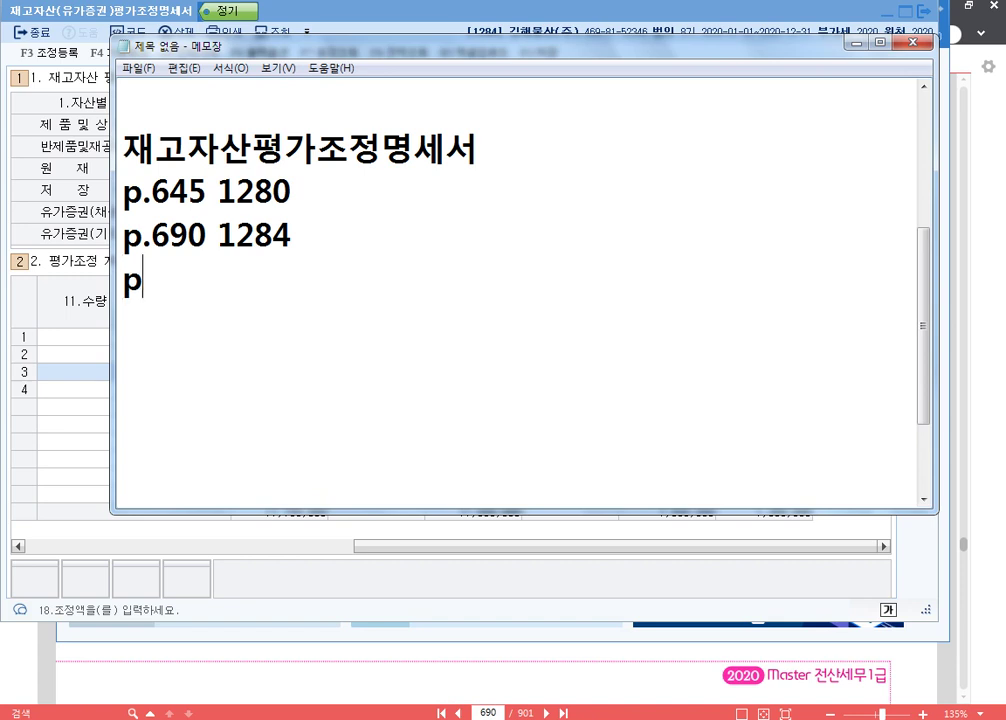
text(.737)
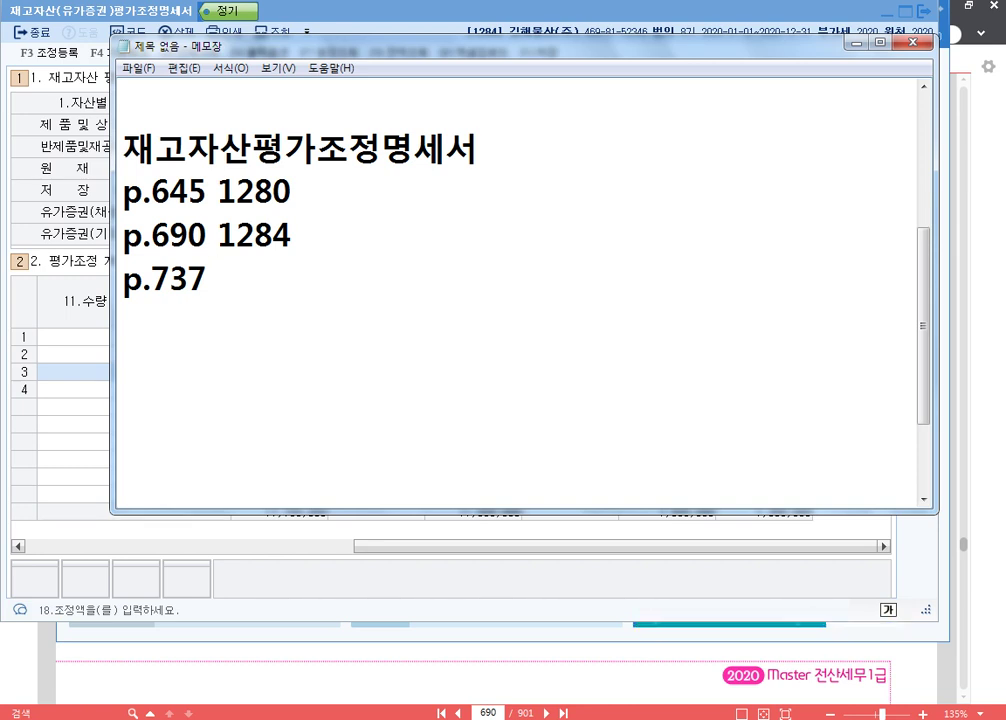
text(1288)
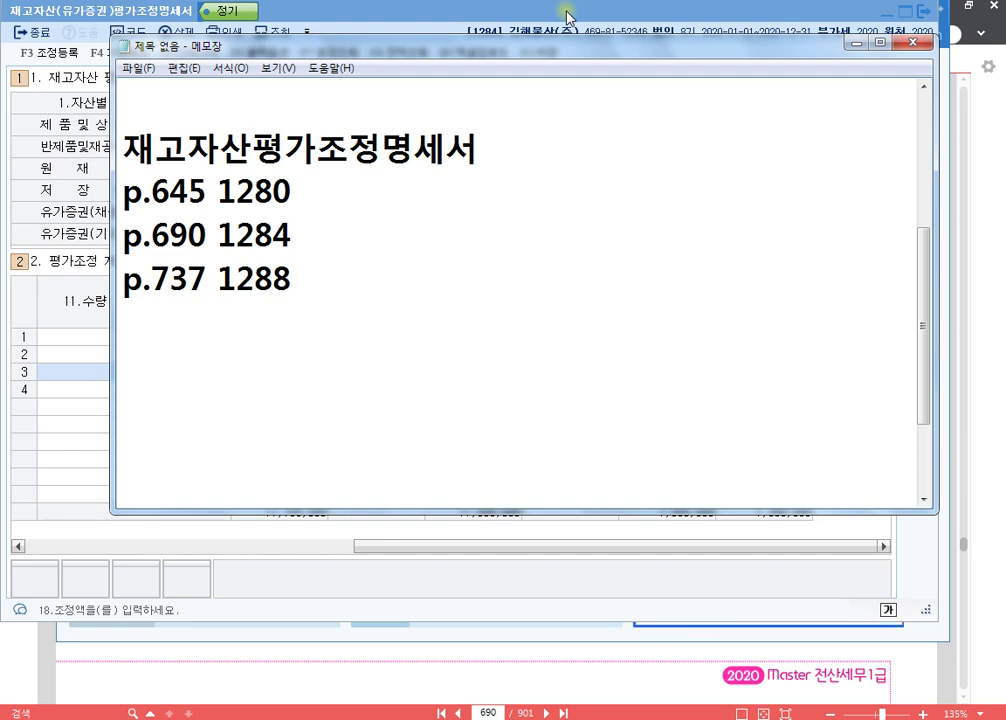
- Switch to KcLep, close the current 재고자산(유가증권)평가조정명세서 and change the company to 1288 (주)모두전자
click(567, 17)
click(924, 11)
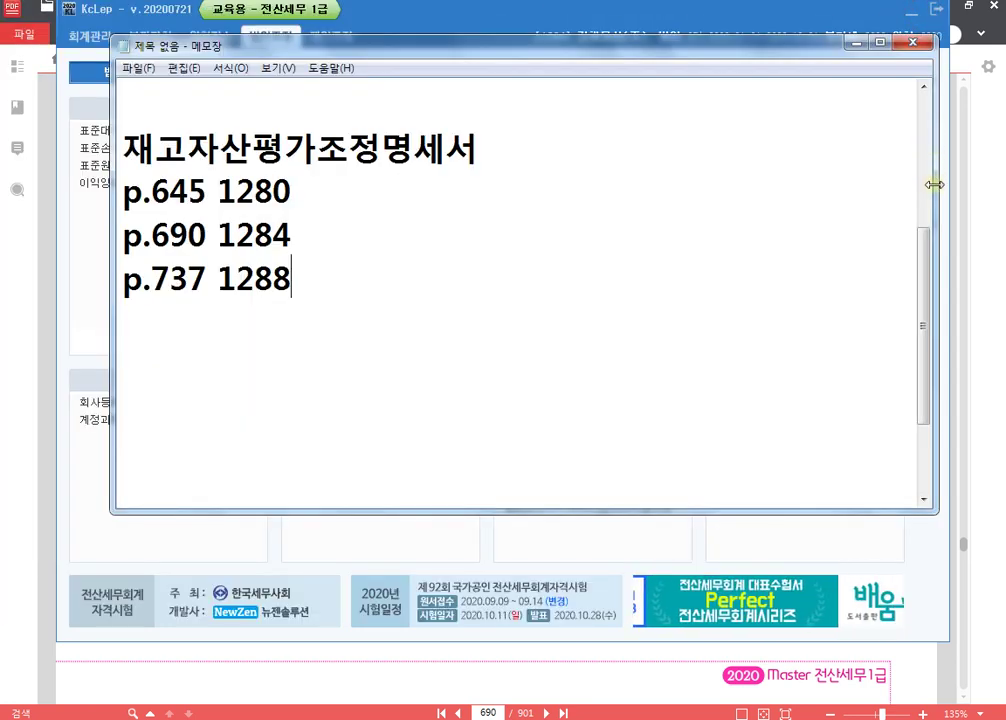
click(815, 17)
click(928, 145)
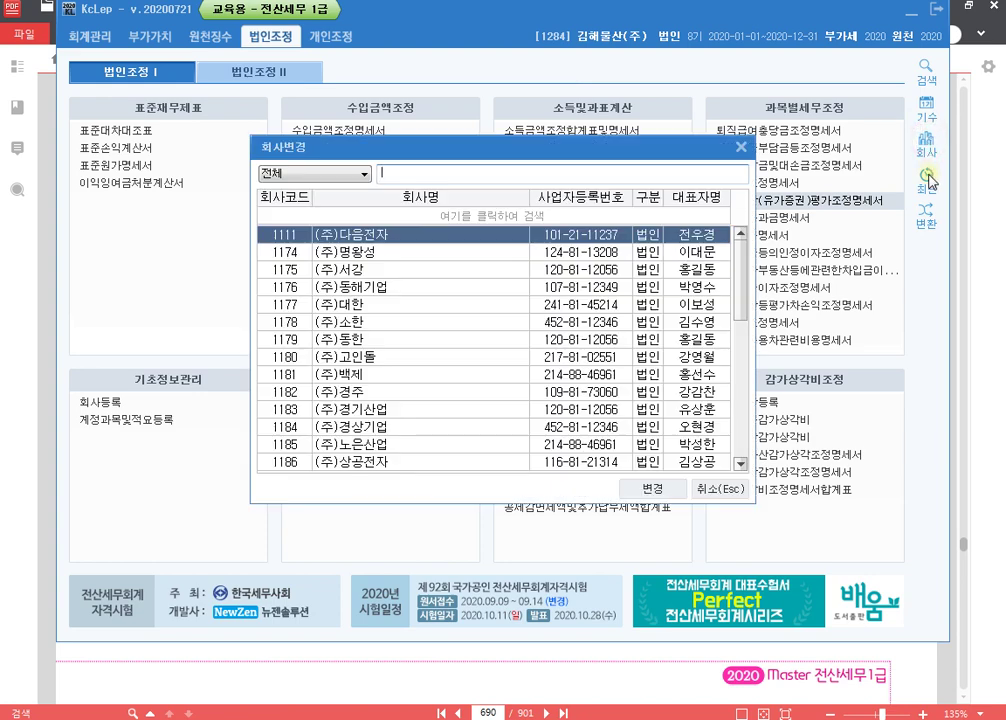
text(1288)
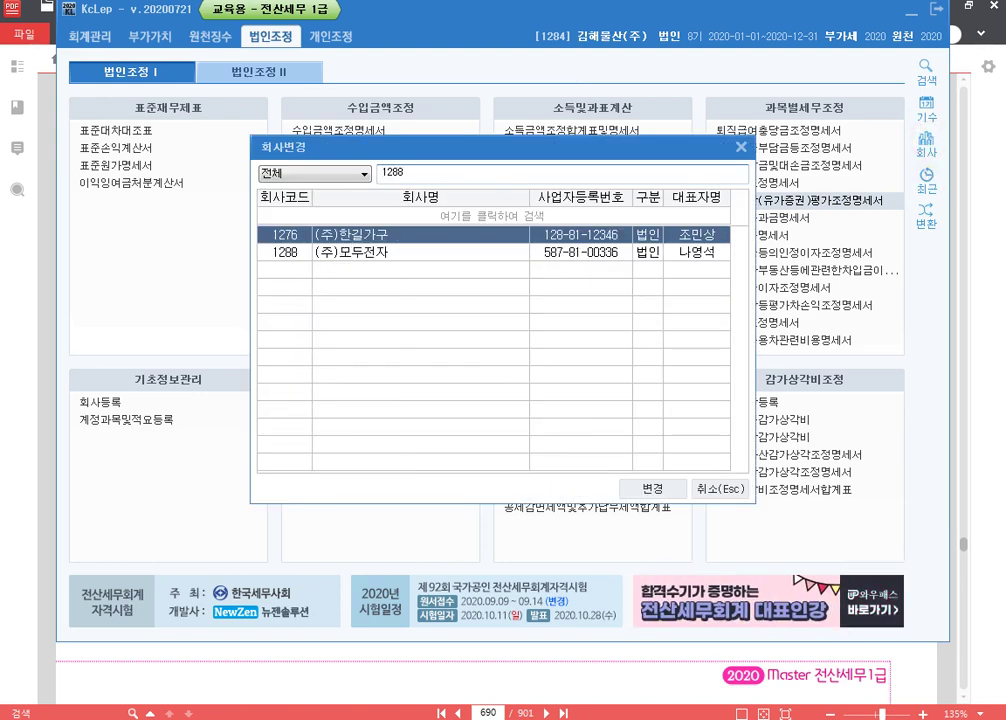
key(Down)
key(Return)
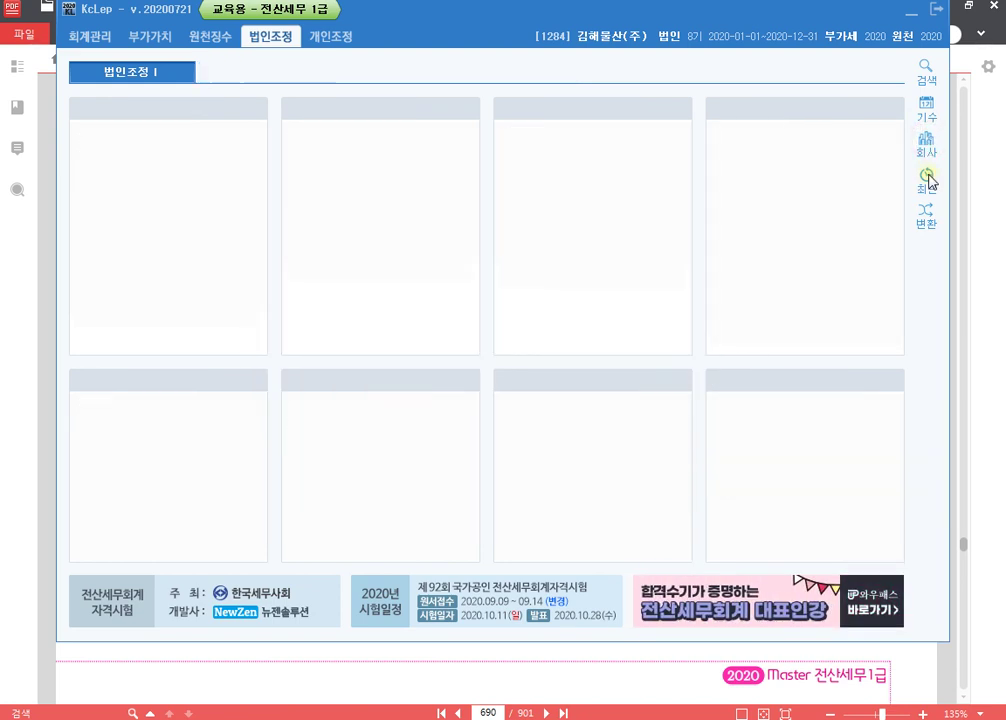
- Switch to the textbook in 알PDF and go to problem [2] on page 737
click(499, 712)
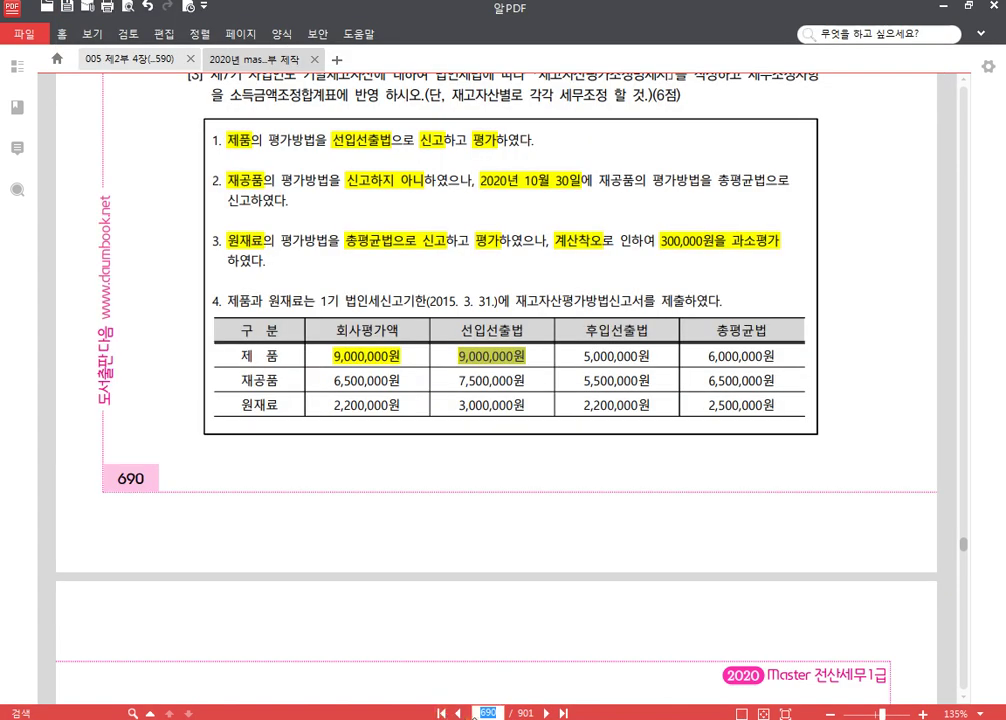
text(737)
key(Return)
scroll(472, 570, down, 5)
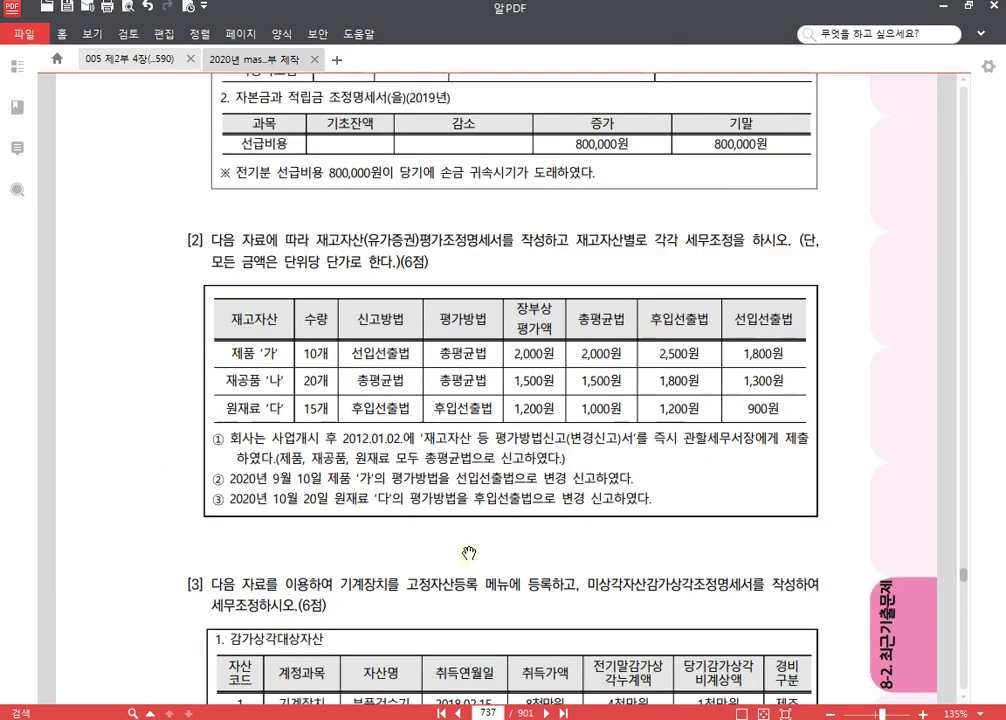
scroll(458, 535, down, 1)
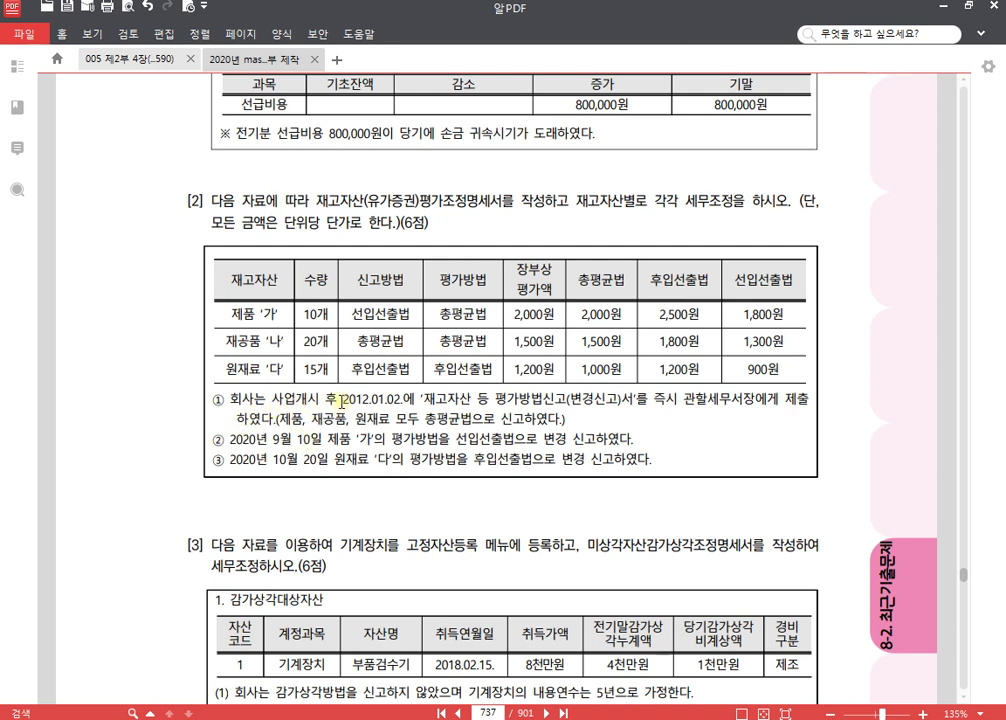
- Highlight "2012.01.02" in note ① and "선입선출법", "제품" and "2020년 9월 10일" in note ② of problem [2]
drag(341, 401, 407, 401)
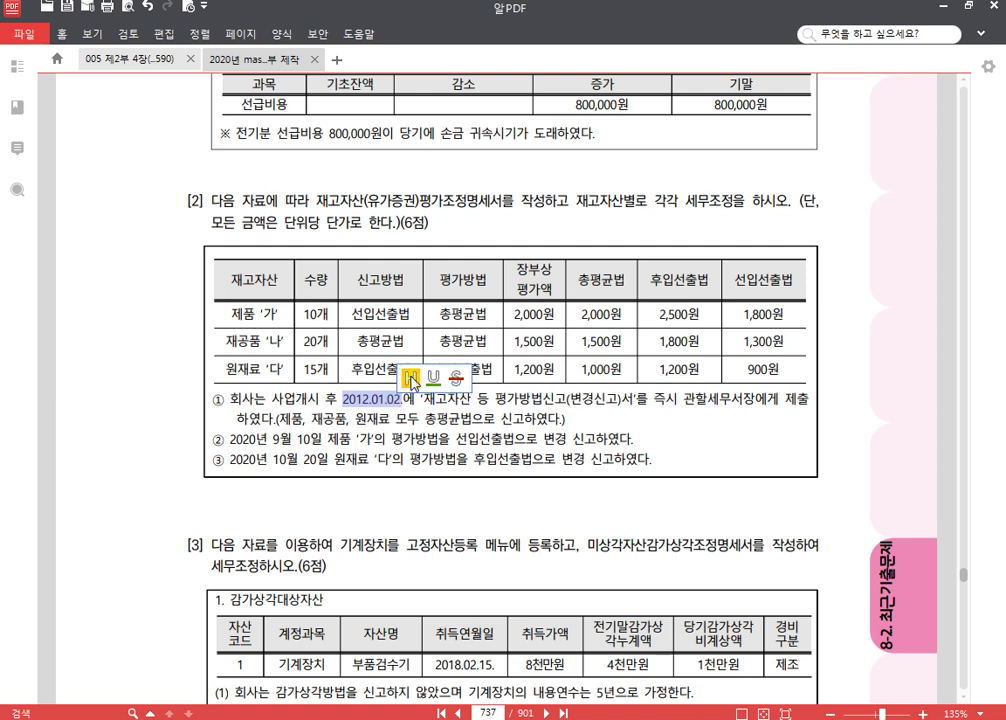
click(411, 378)
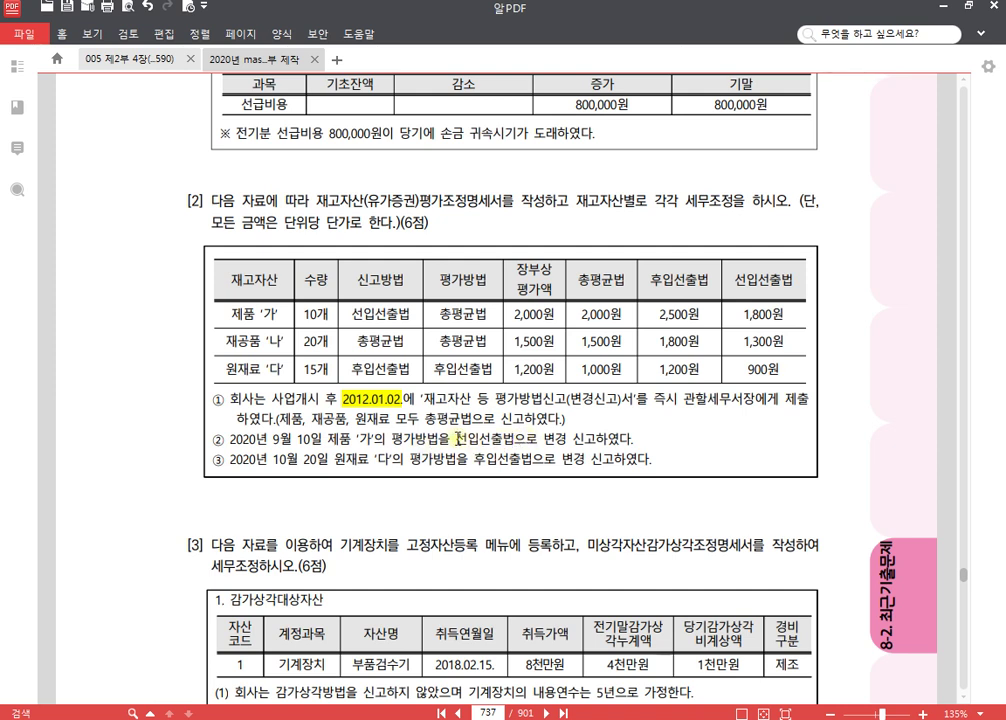
drag(455, 438, 514, 439)
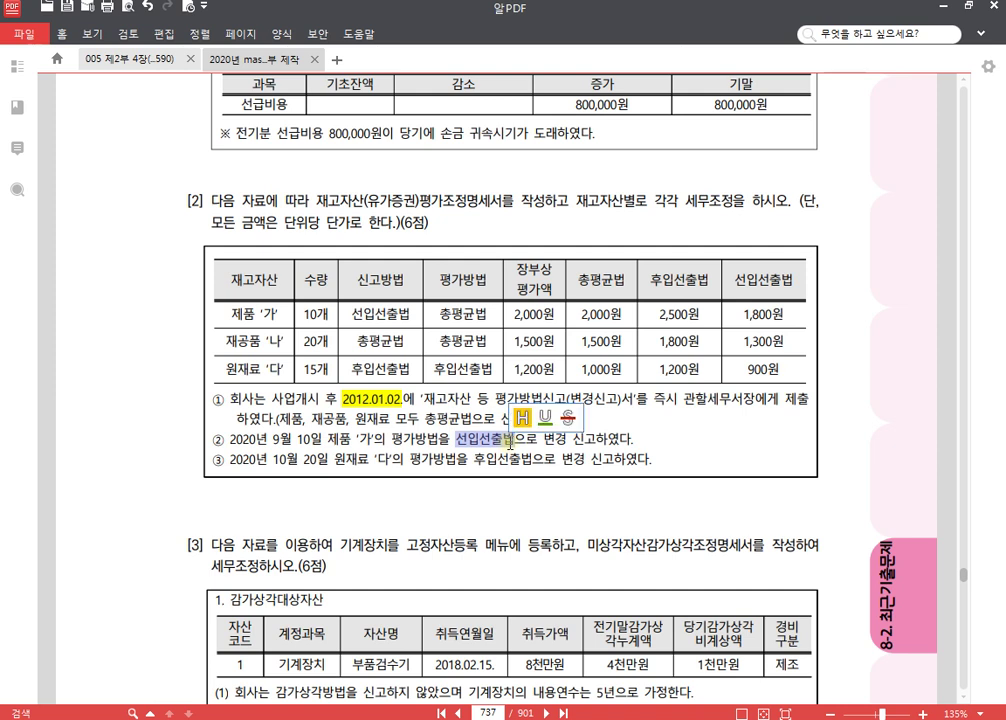
click(521, 417)
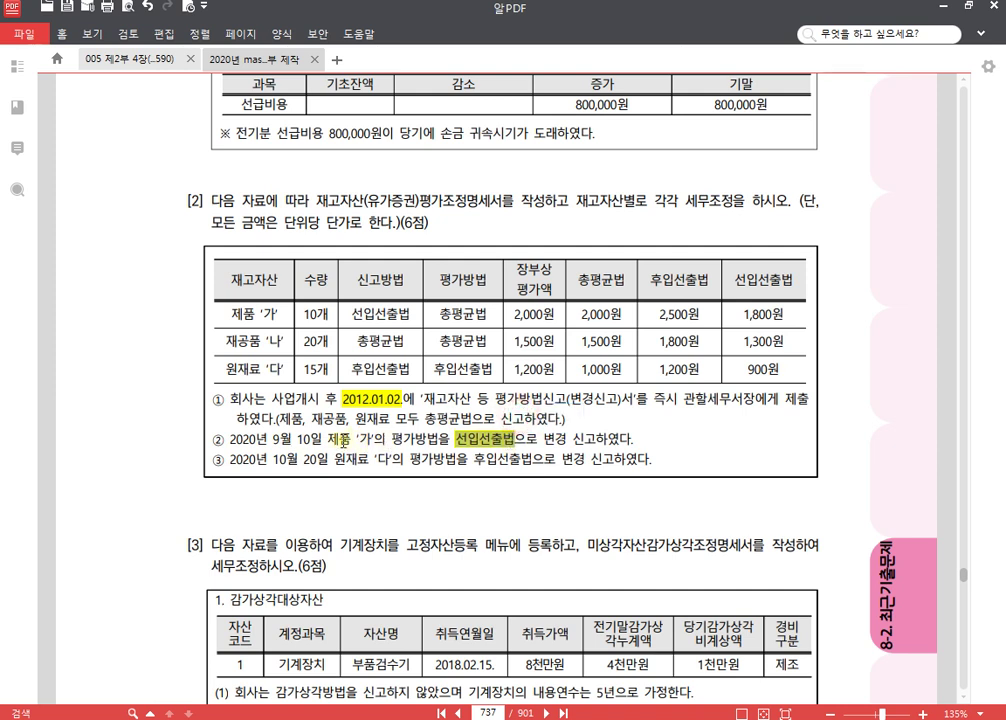
drag(351, 440, 327, 440)
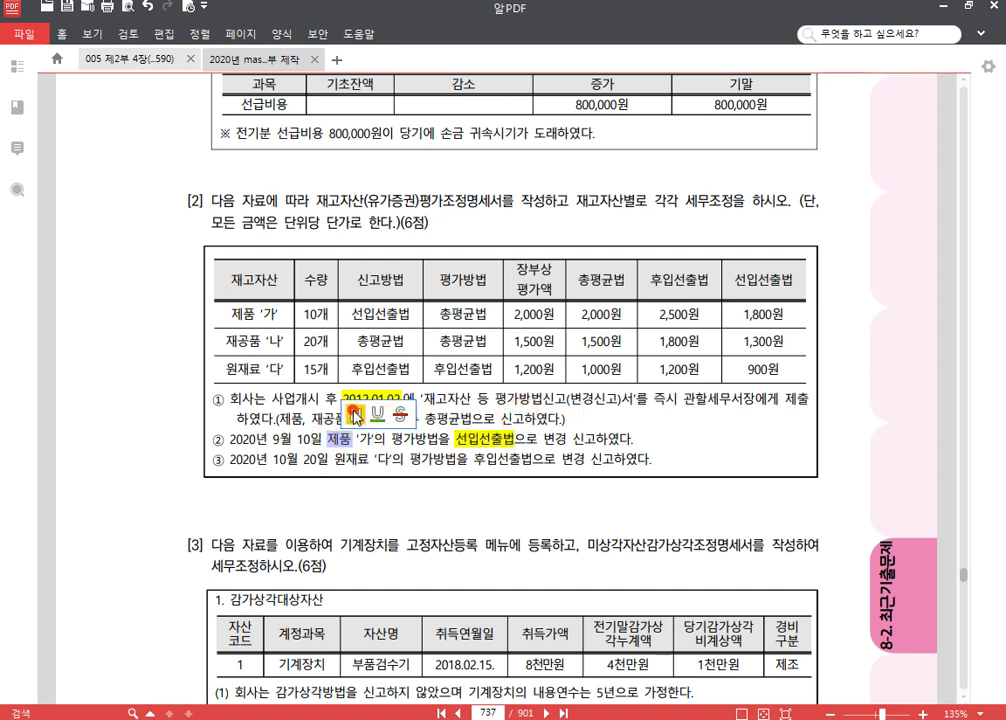
click(354, 413)
mouse_move(231, 441)
mouse_down()
mouse_move(310, 440)
mouse_move(230, 441)
mouse_up()
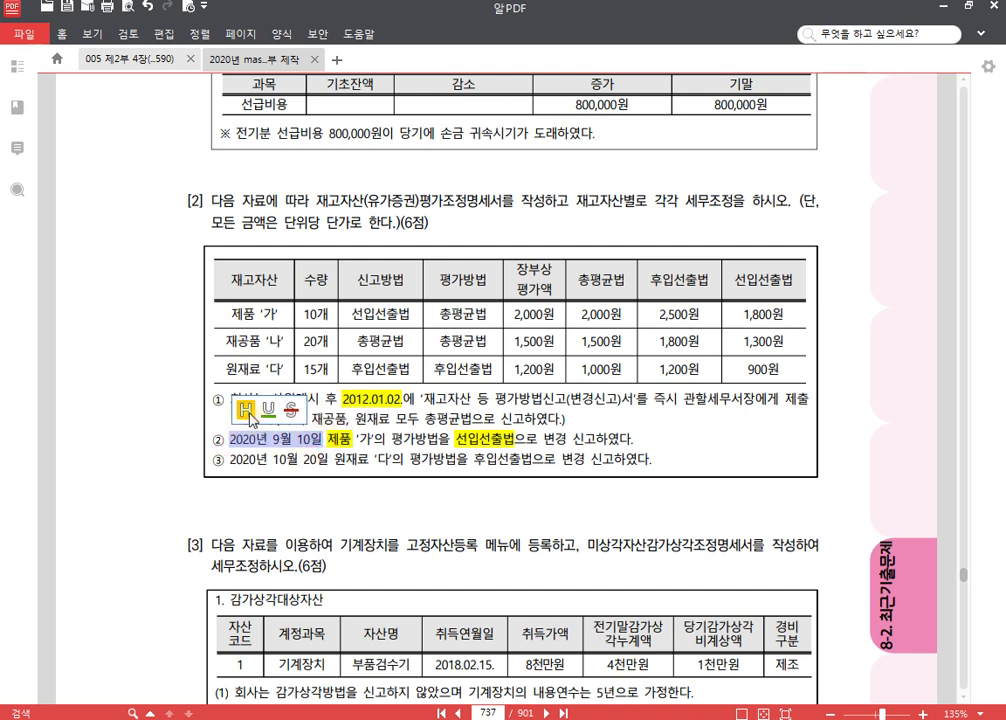
click(246, 411)
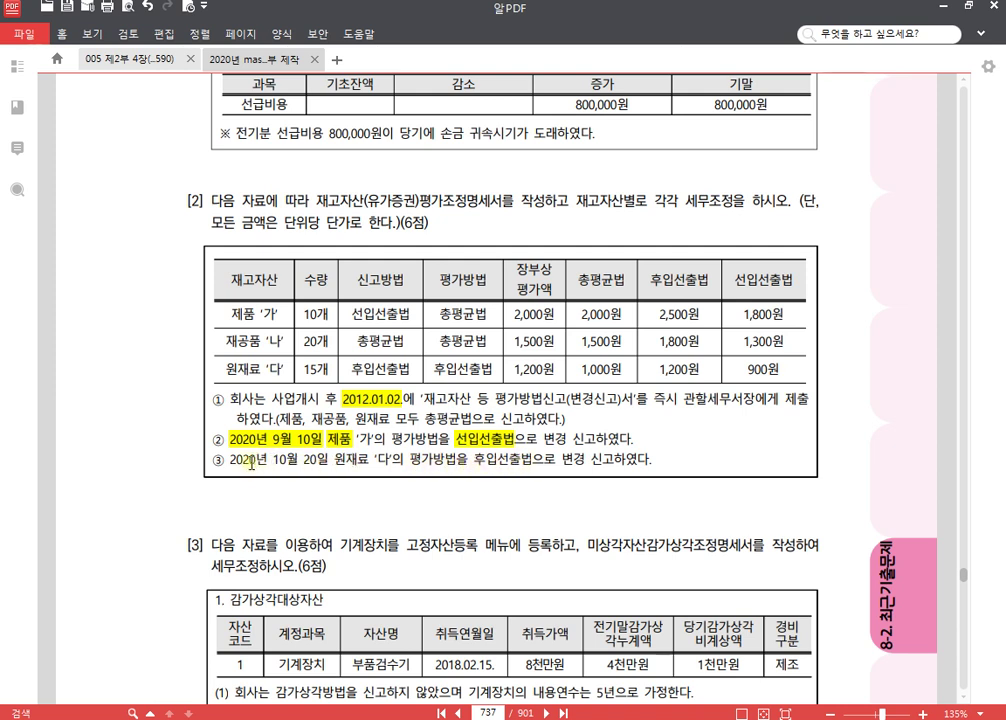
- Underline "2020년 10월 20일" in note ③ and highlight "총평균법" in note ①
drag(229, 460, 329, 460)
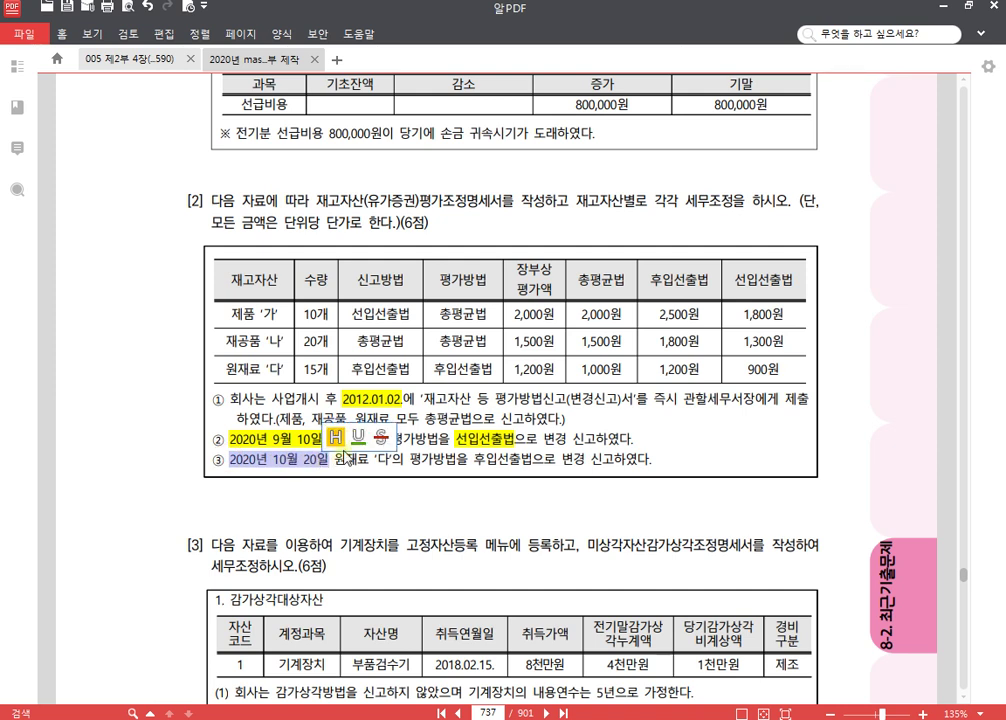
click(361, 440)
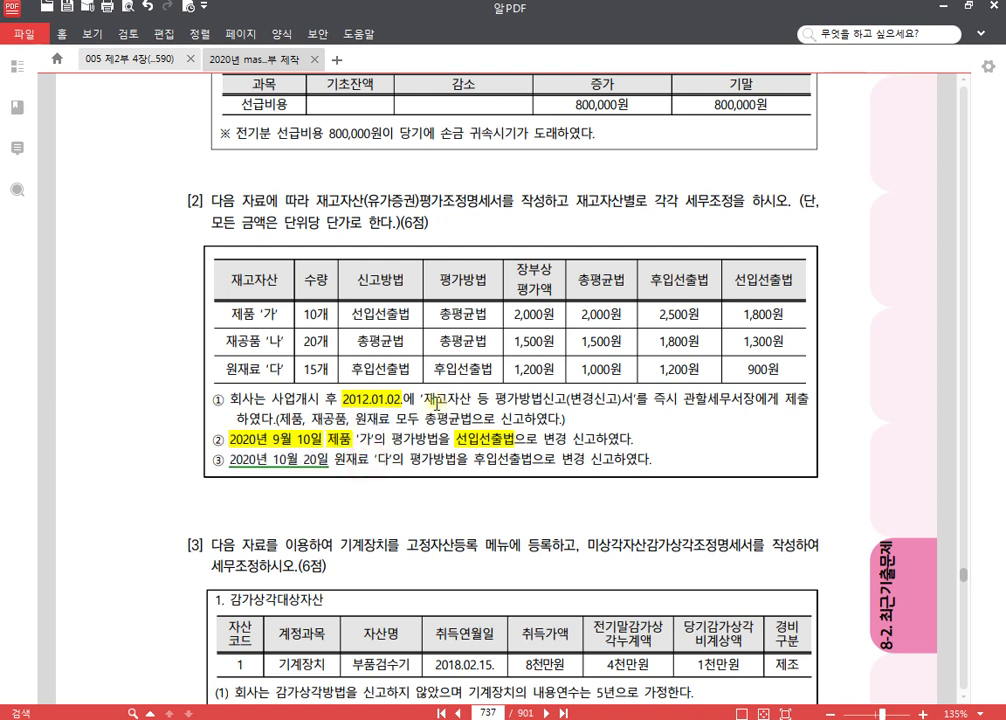
drag(426, 418, 464, 421)
click(476, 402)
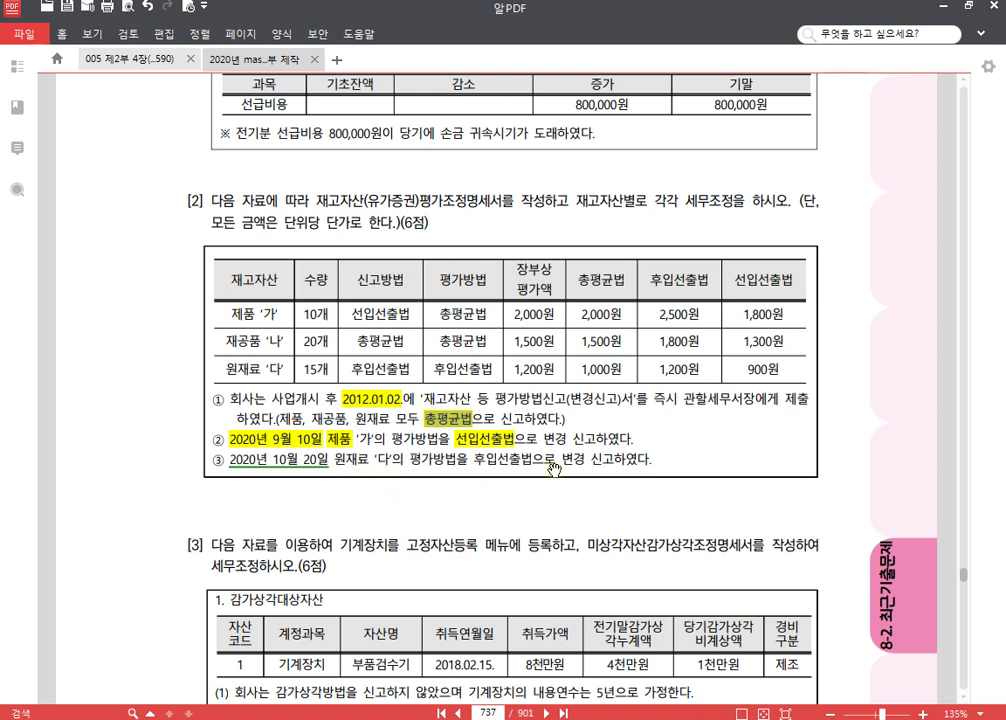
- Switch to KcLep, open 재고자산(유가증권)평가조정명세서 and enter 2020-09-10 as the 신고일 of 제품및상품
key(alt+Tab)
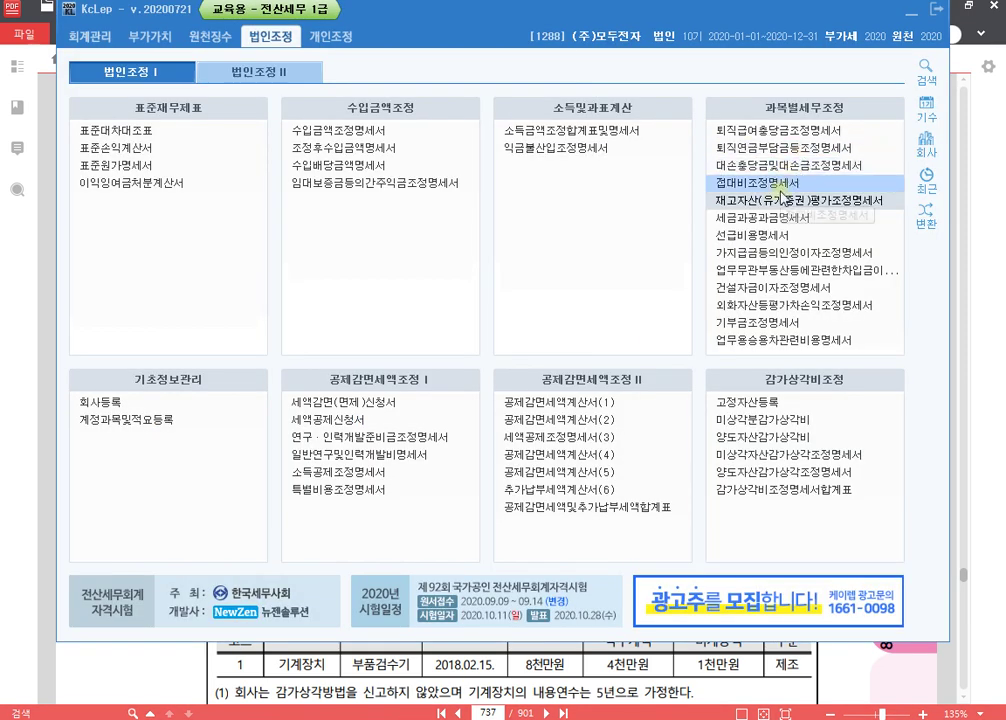
click(781, 200)
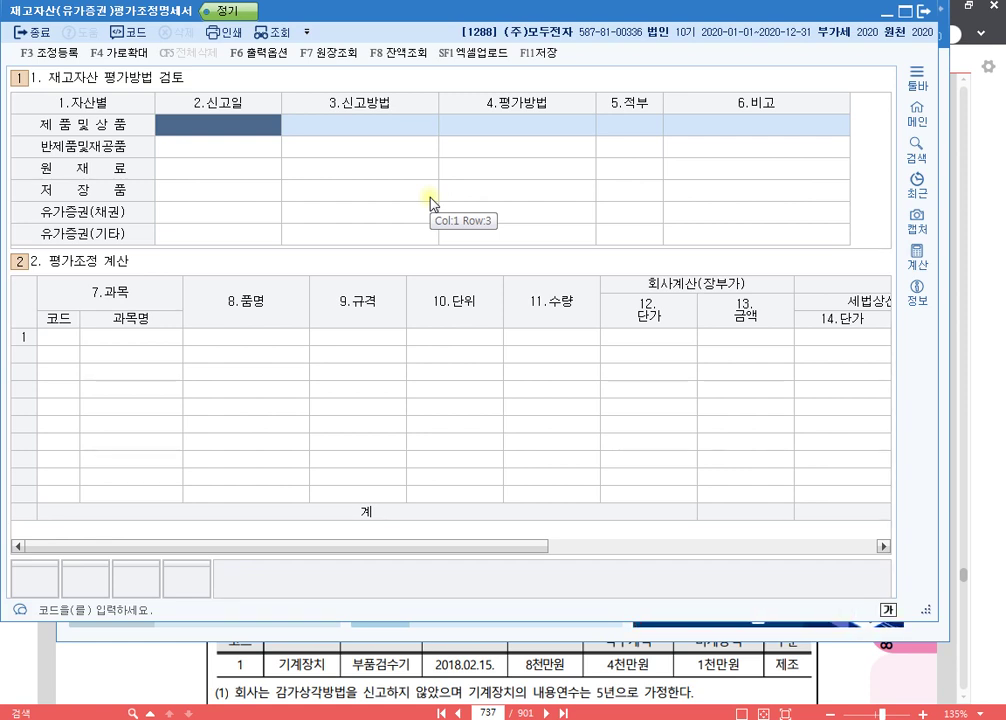
text(2020-)
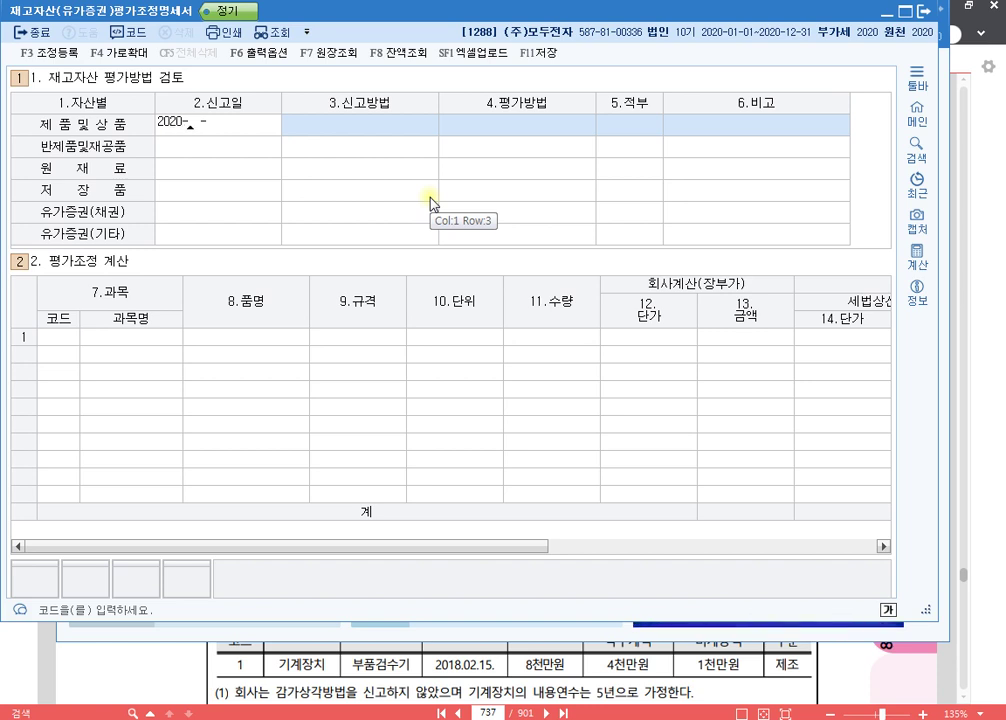
text(09-10)
key(Return)
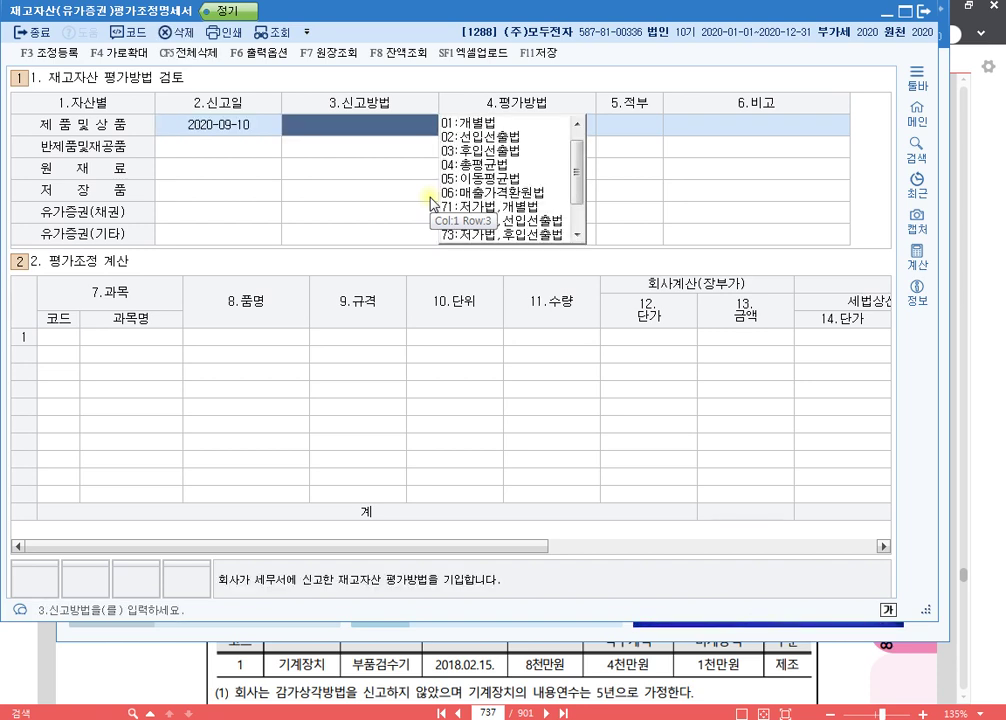
- For 제품및상품, set 신고방법 to 02:선입선출법, 평가방법 to 04:총평균법, 적부 to × and 비고 to 임의변경
text(2)
key(Return)
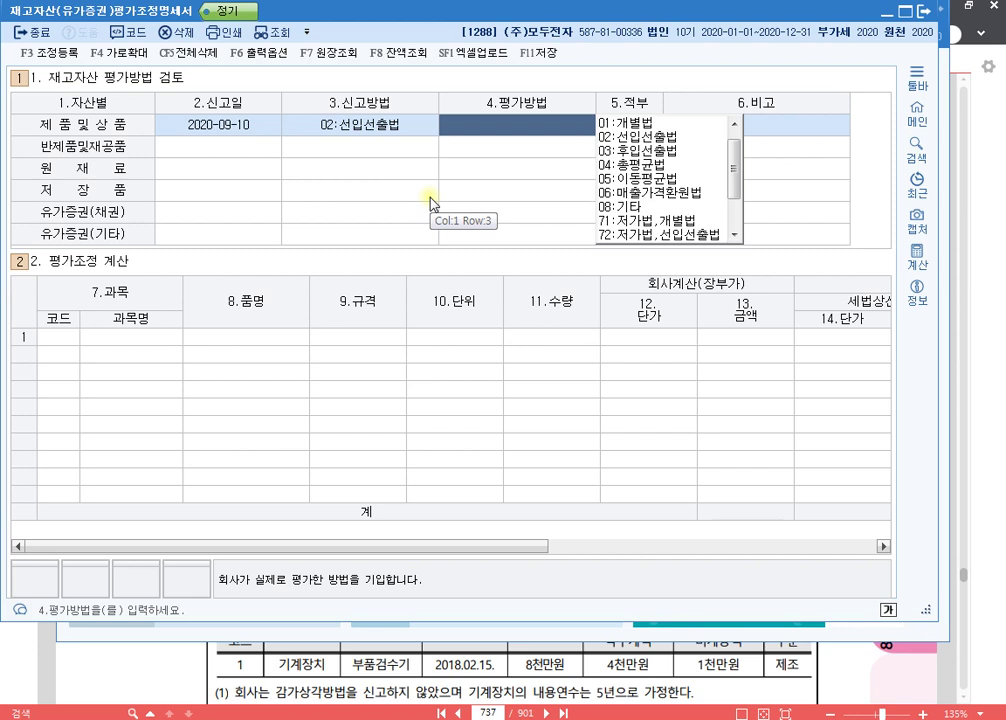
text(4)
key(Return)
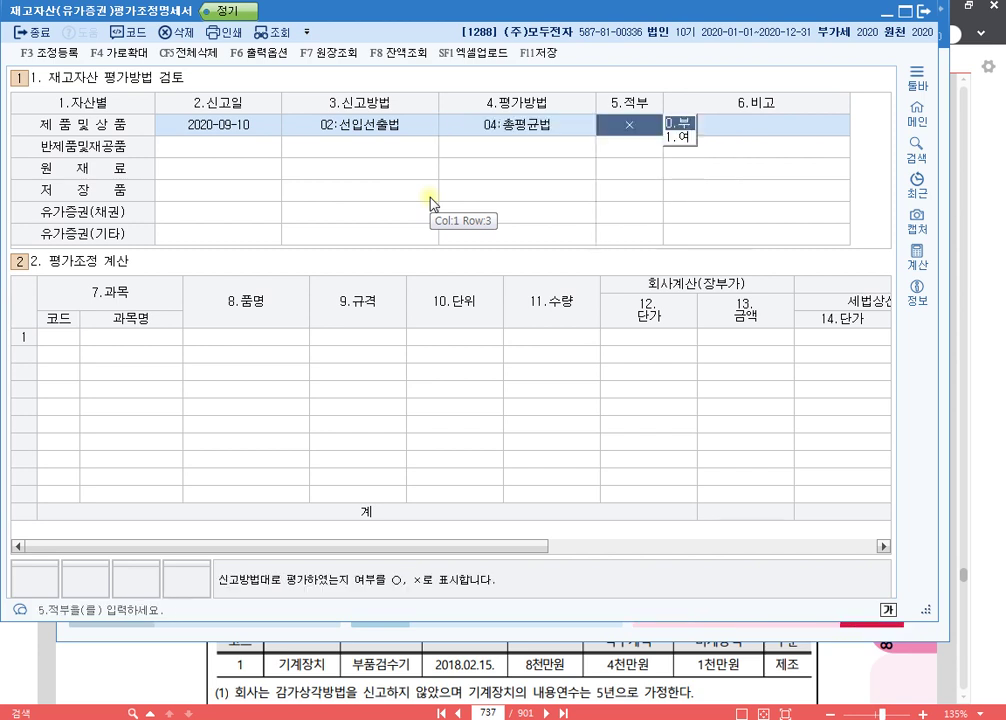
key(Return)
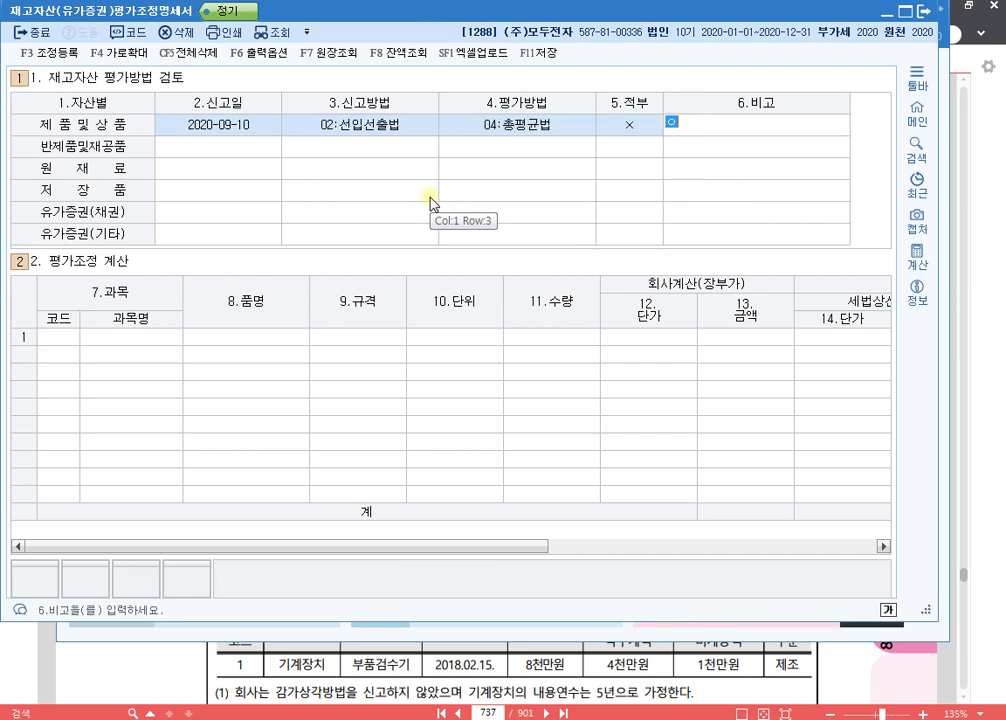
text(임의벼ㄴ경)
key(Return)
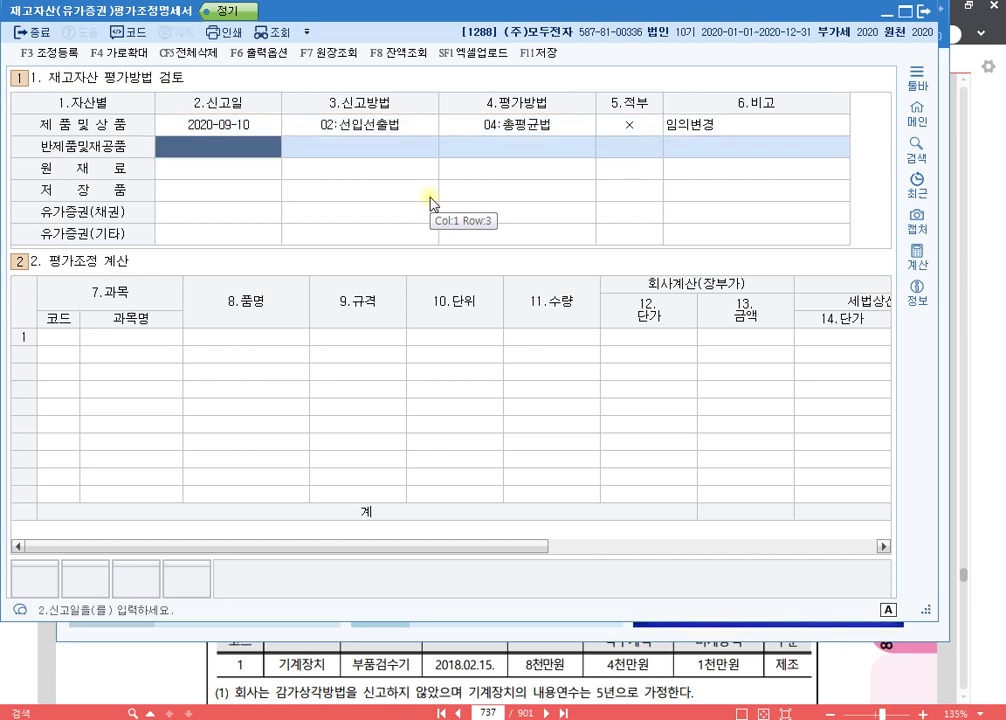
- Complete the 반제품및재공품 row with 신고일 2012-01-02, 04:총평균법 for both 신고방법 and 평가방법, and 적부 ○
text(20120102)
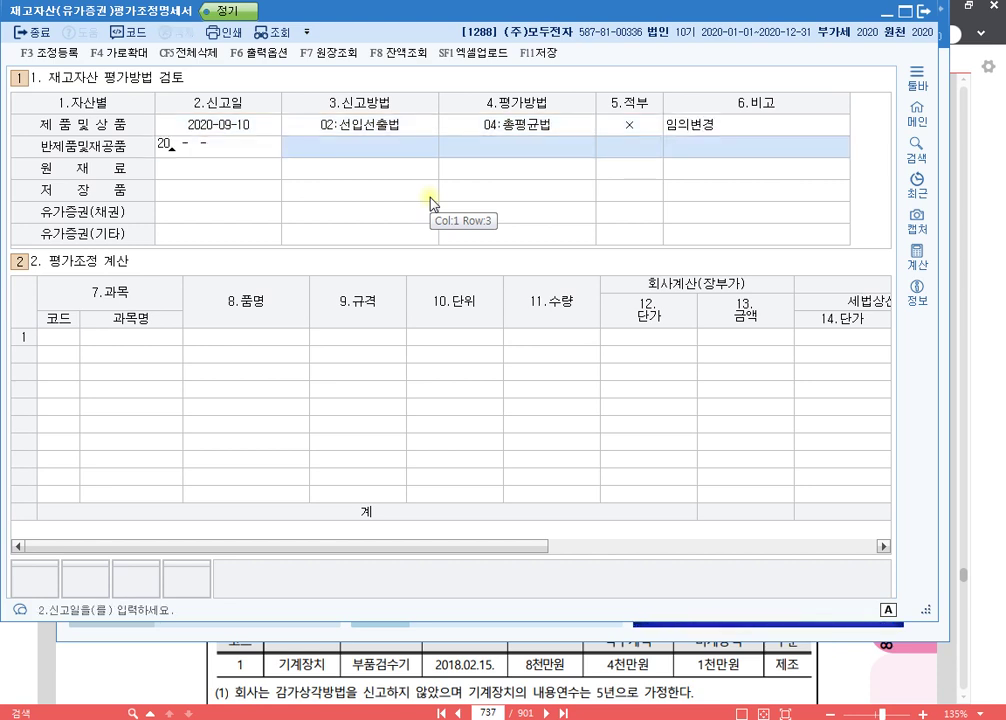
key(Return)
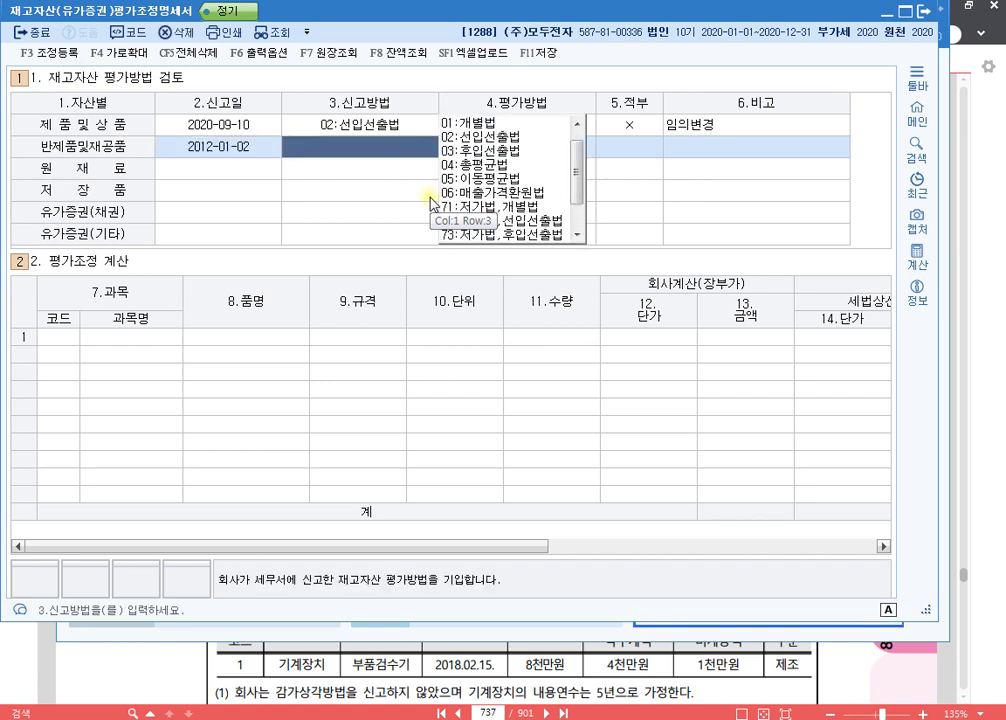
text(04)
key(Return)
text(04)
key(Return)
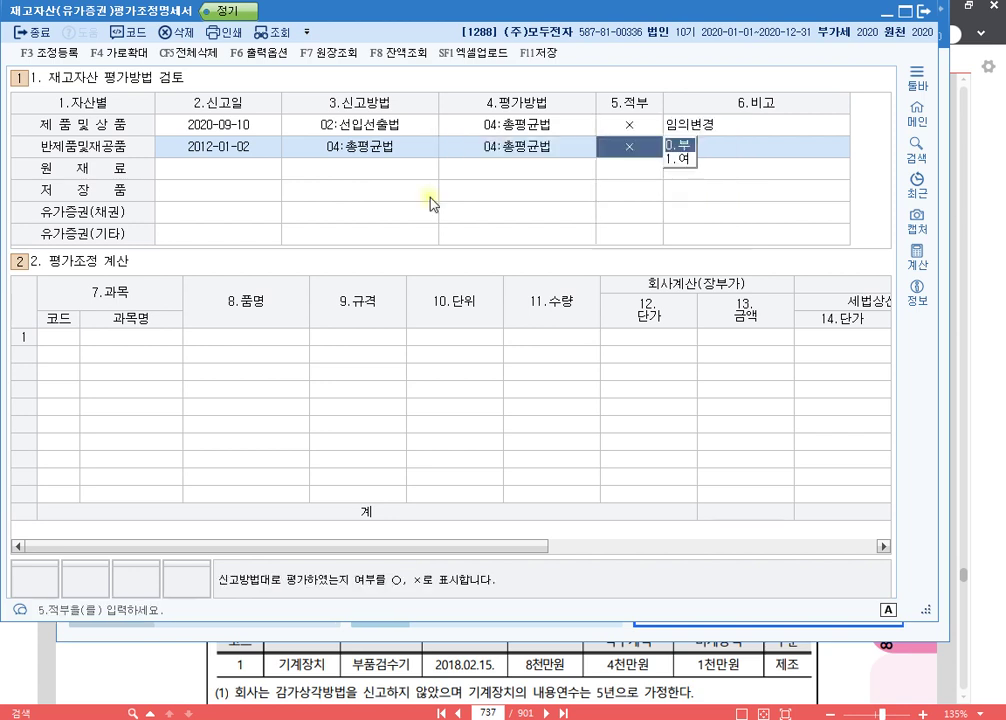
key(Return)
key(Return)
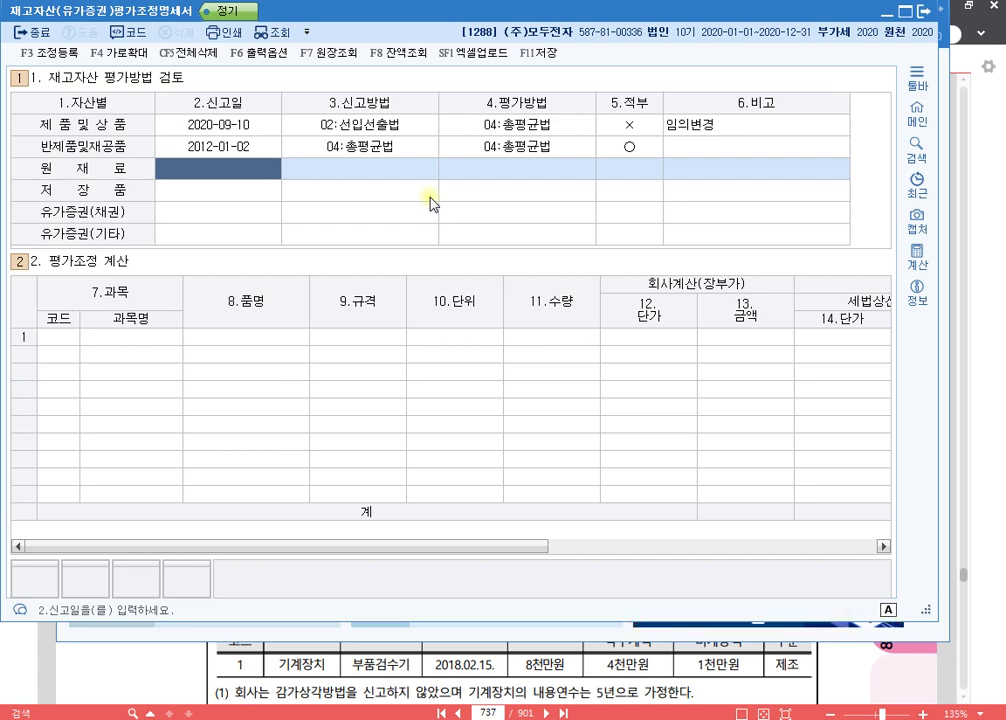
- Complete the 원재료 row with 신고일 2012-01-02, 신고방법 04:총평균법, 평가방법 03:후입선출법, 적부 × and 비고 임의변경
text(2012-01-02)
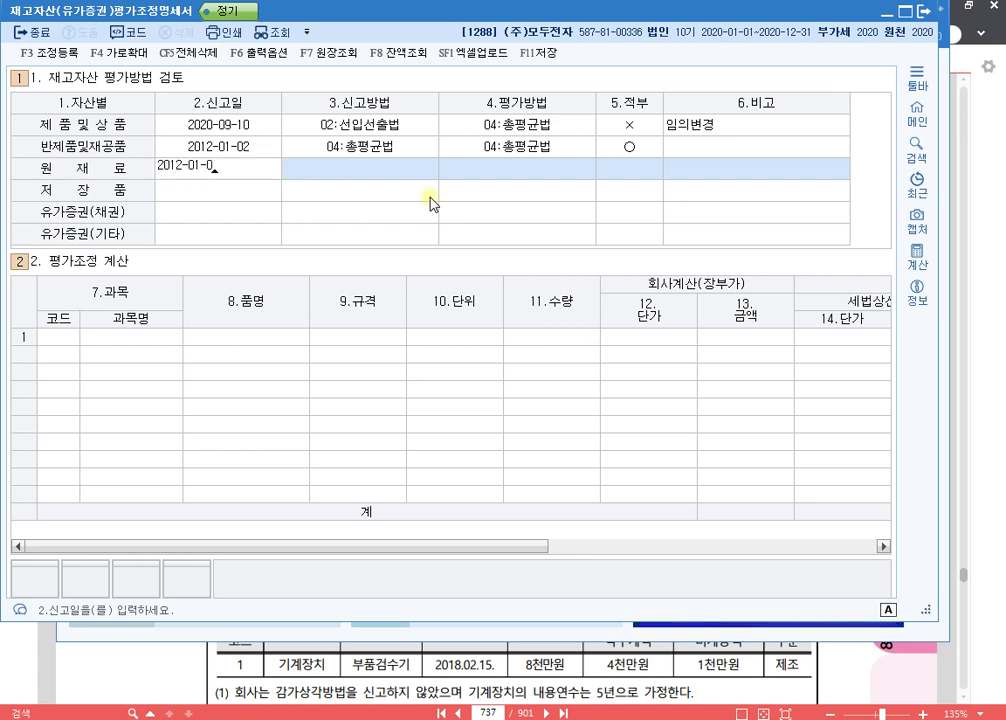
key(Return)
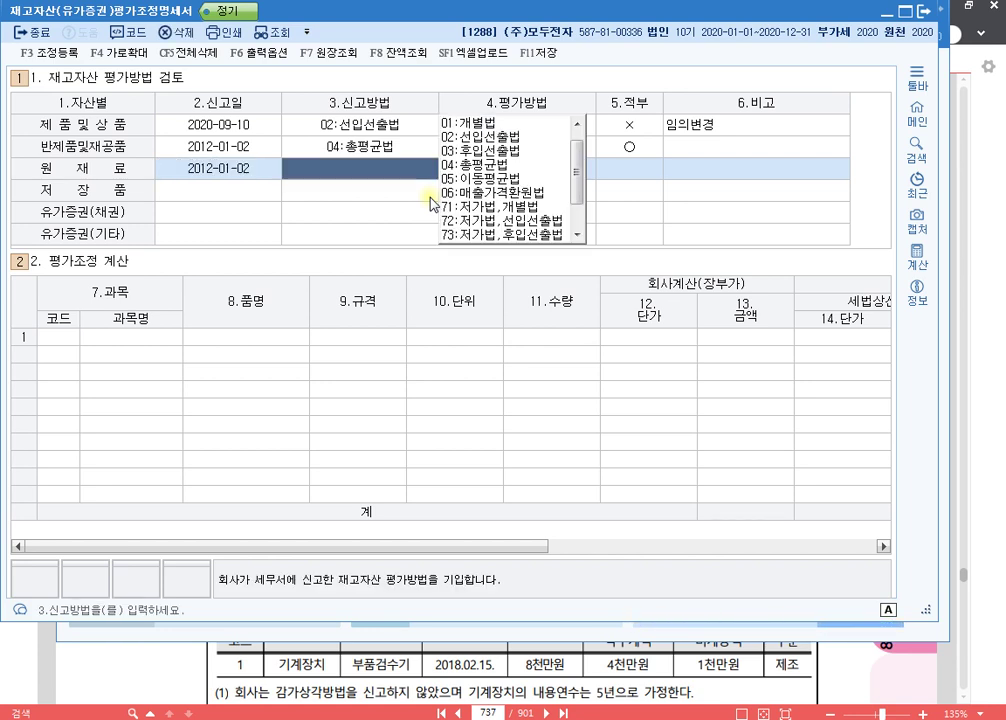
text(4)
key(Return)
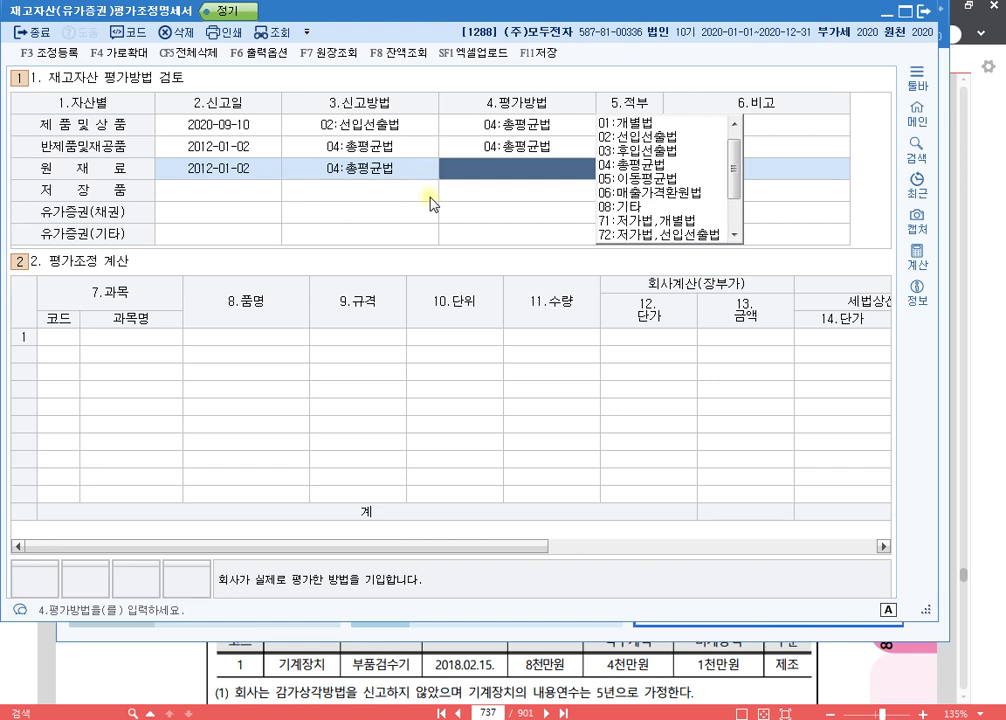
text(3)
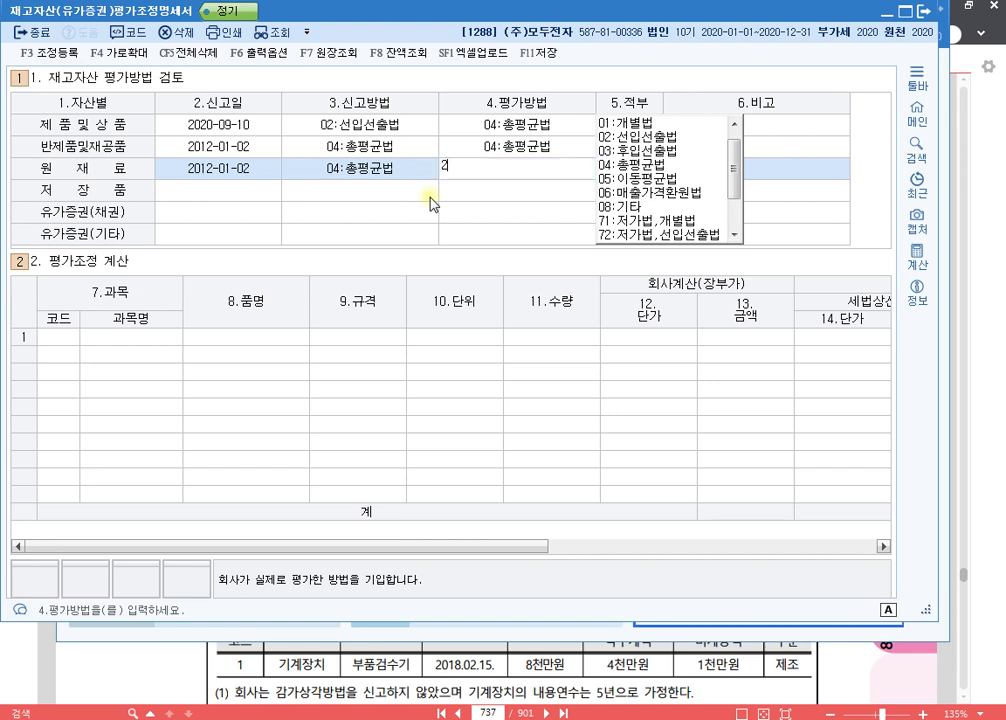
key(Return)
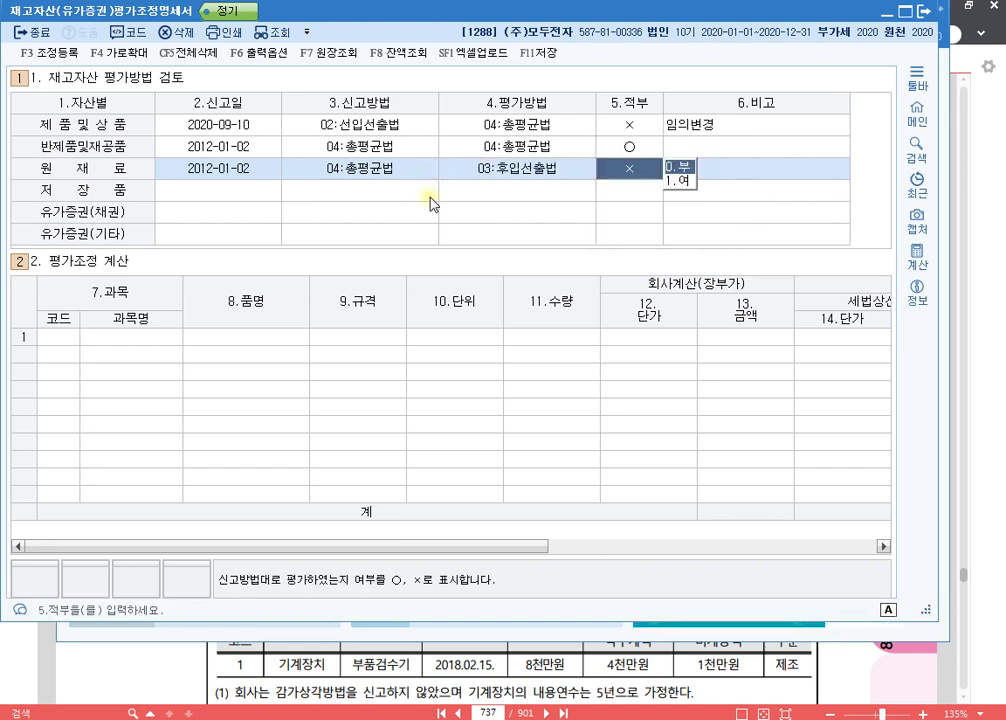
key(Return)
text(임의변경)
key(Return)
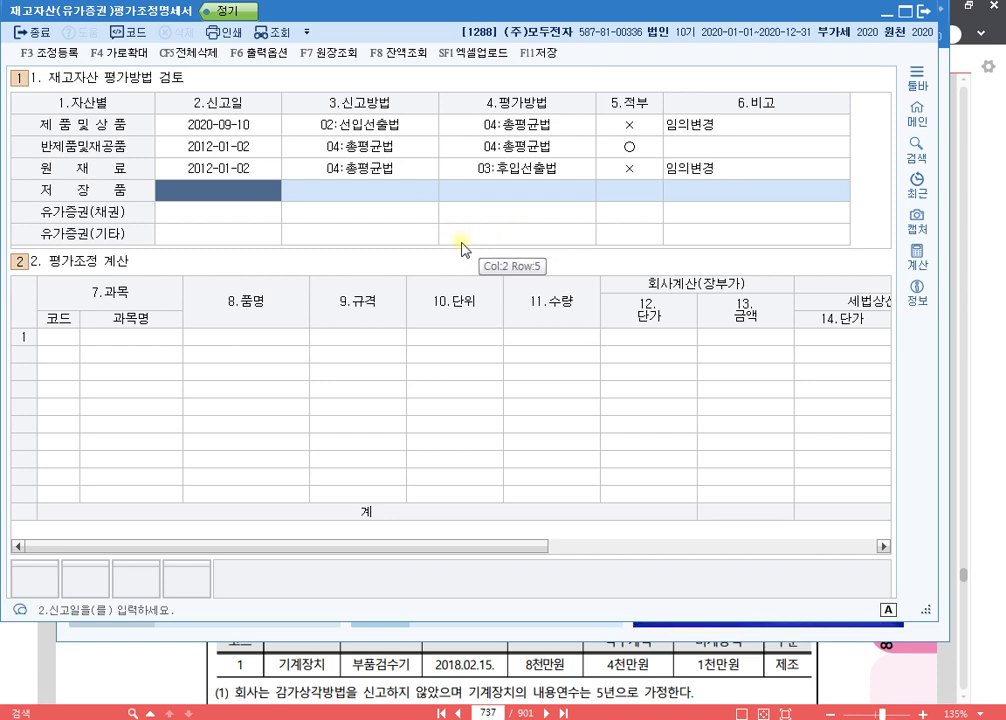
- Add account 0150 제품 to the 평가조정 계산 table with 수량 10 and 회사계산 단가 2,000
click(48, 337)
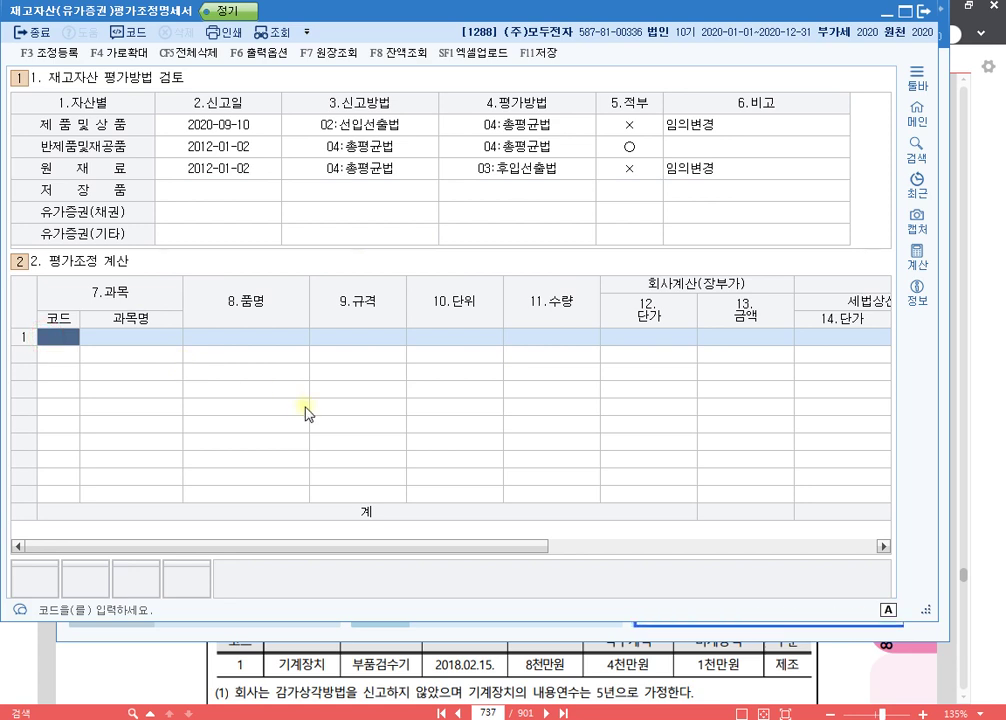
text(150)
key(Return)
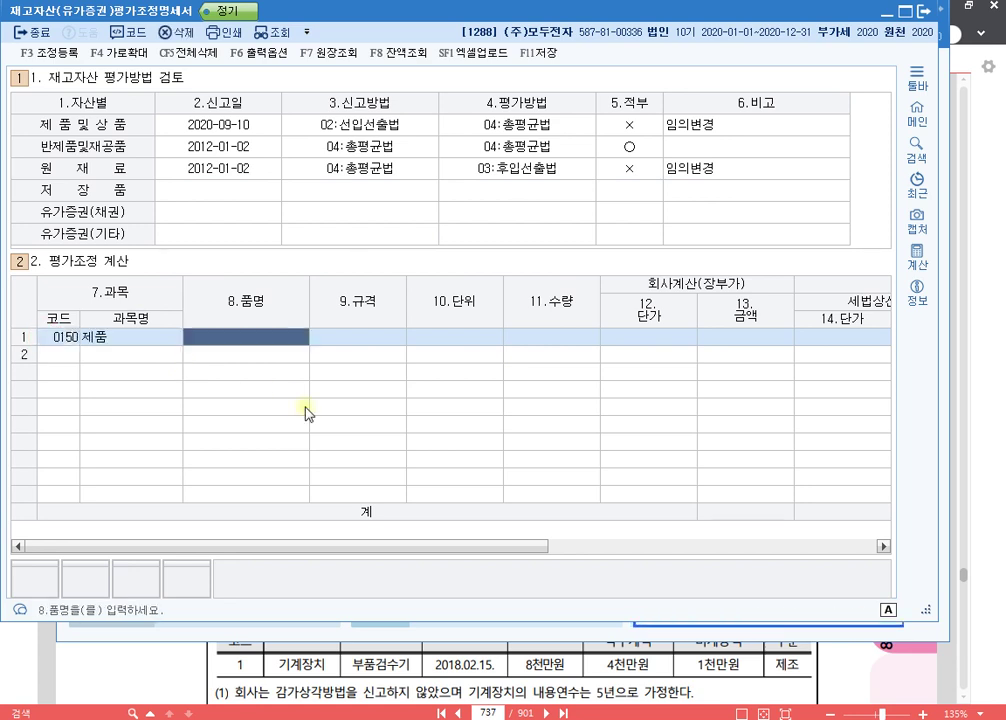
key(Return)
key(Return)
key(Return)
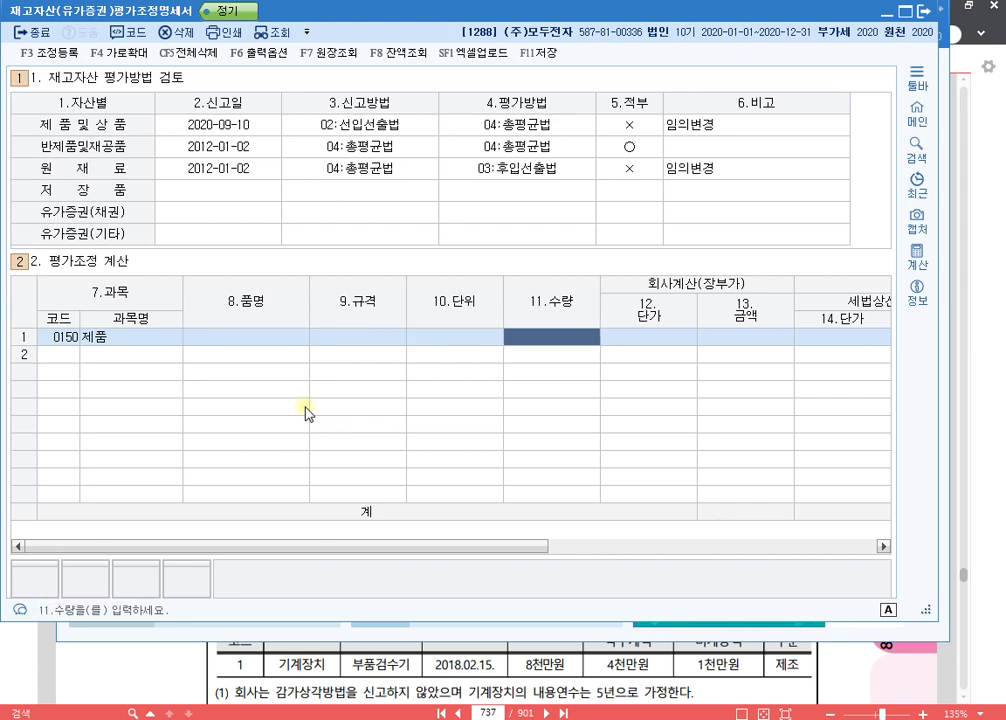
key(Return)
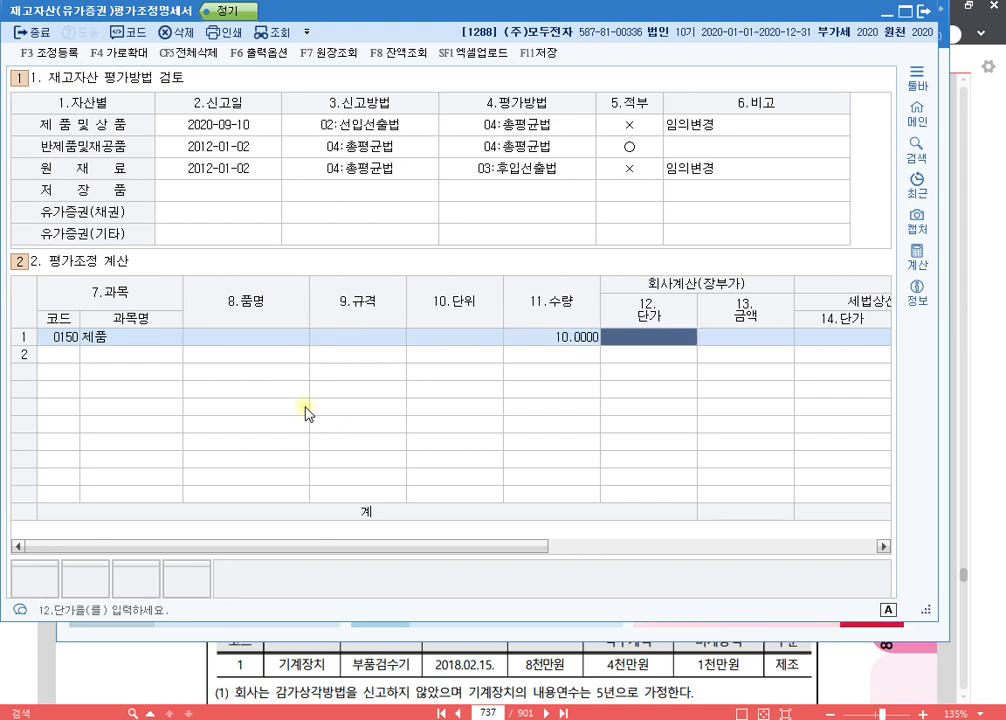
text(2000)
key(Return)
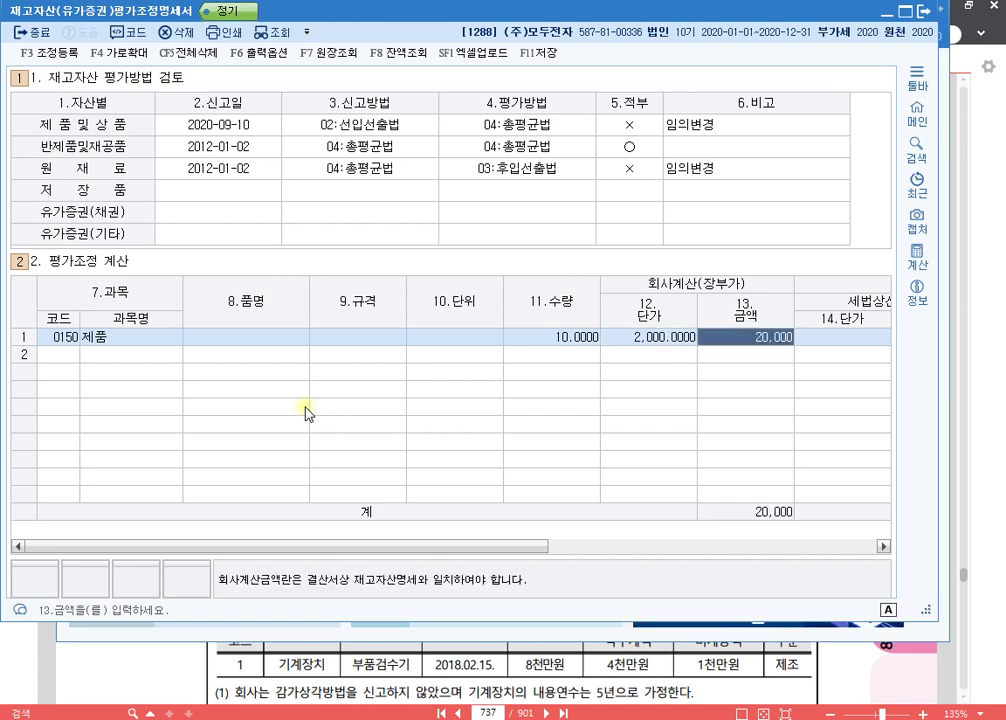
key(Return)
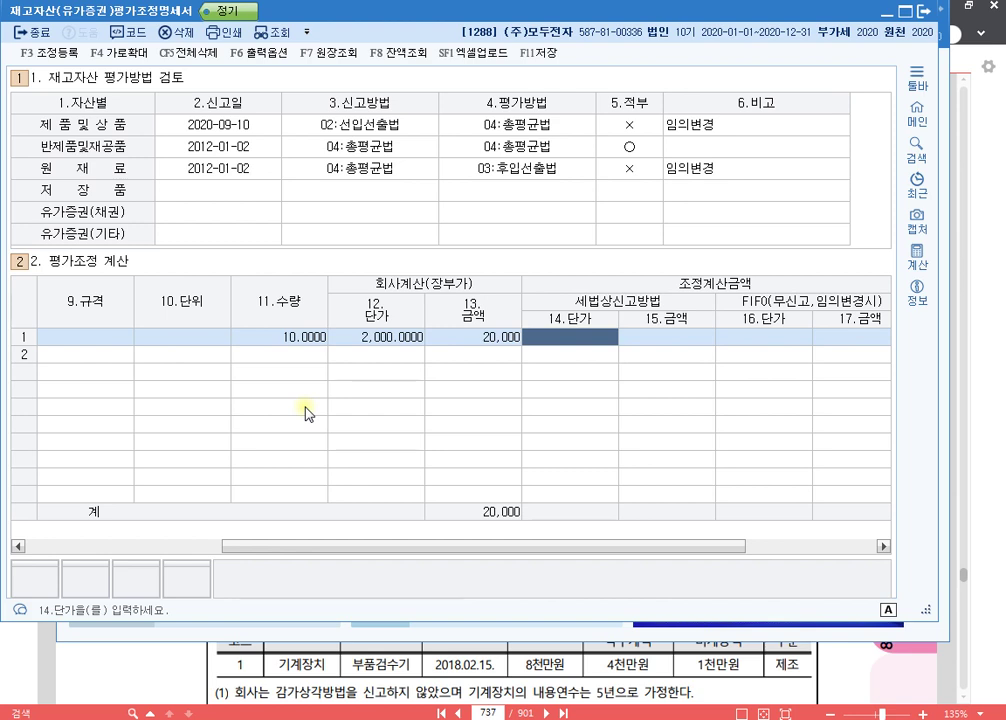
- For the 제품 row, set both the 세법상신고방법 단가 and the FIFO 단가 to 1,800
text(0)
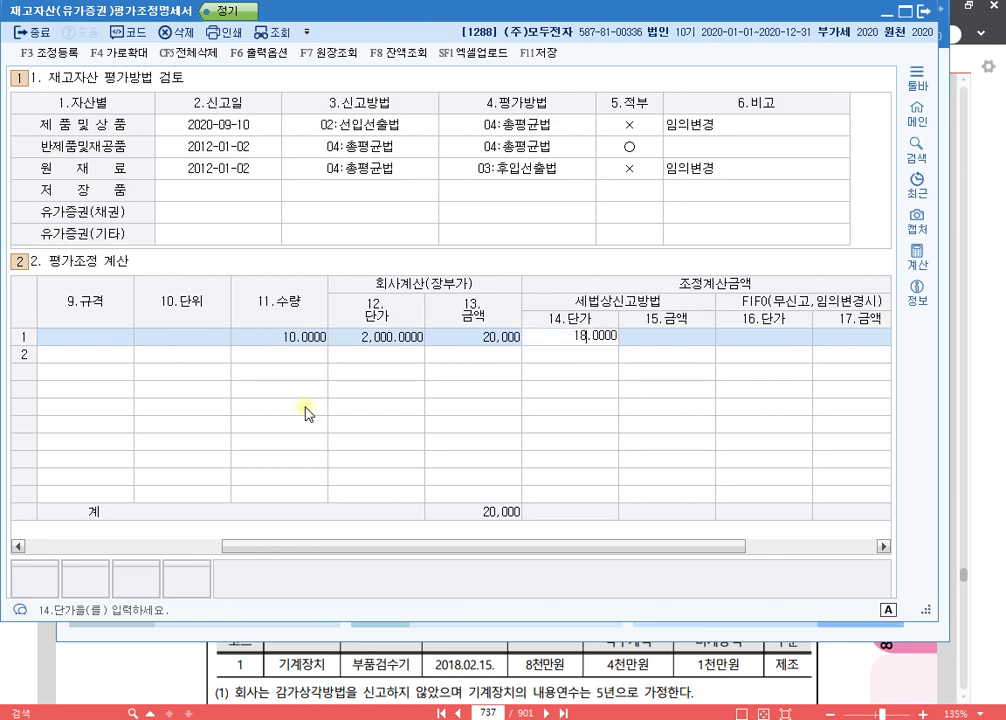
text(800)
key(Return)
key(Return)
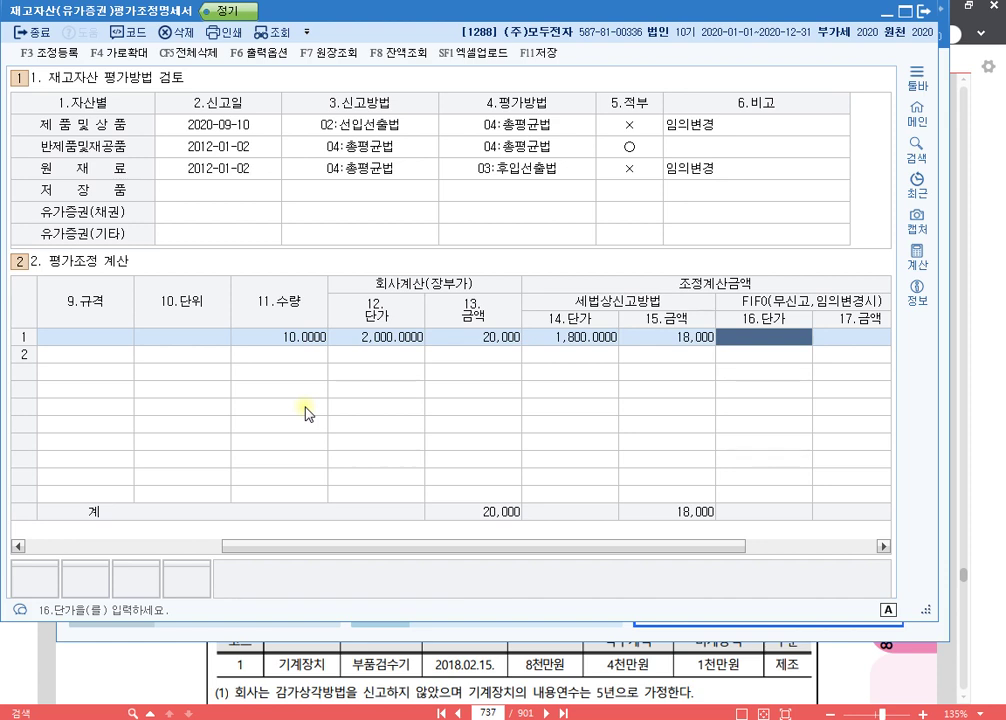
text(1,80)
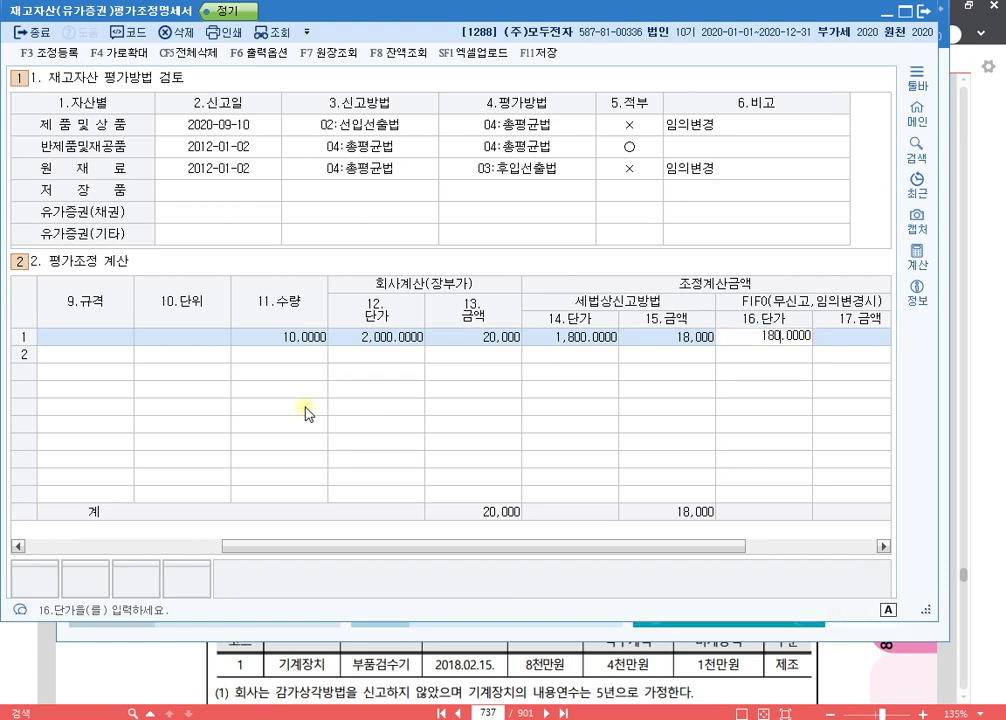
text(0)
key(Return)
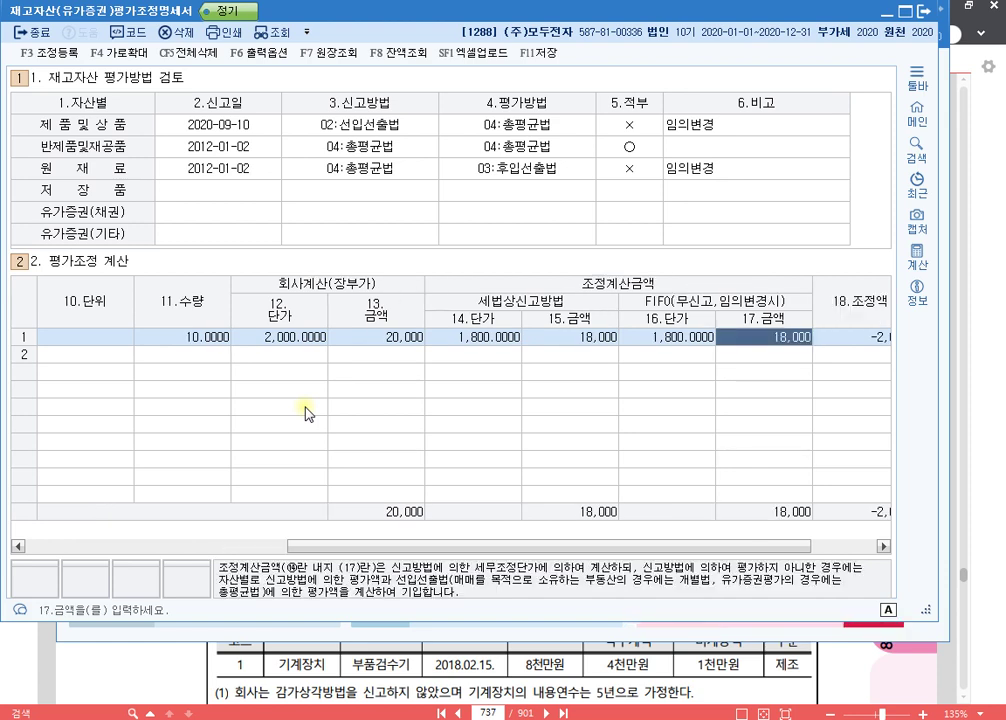
key(Return)
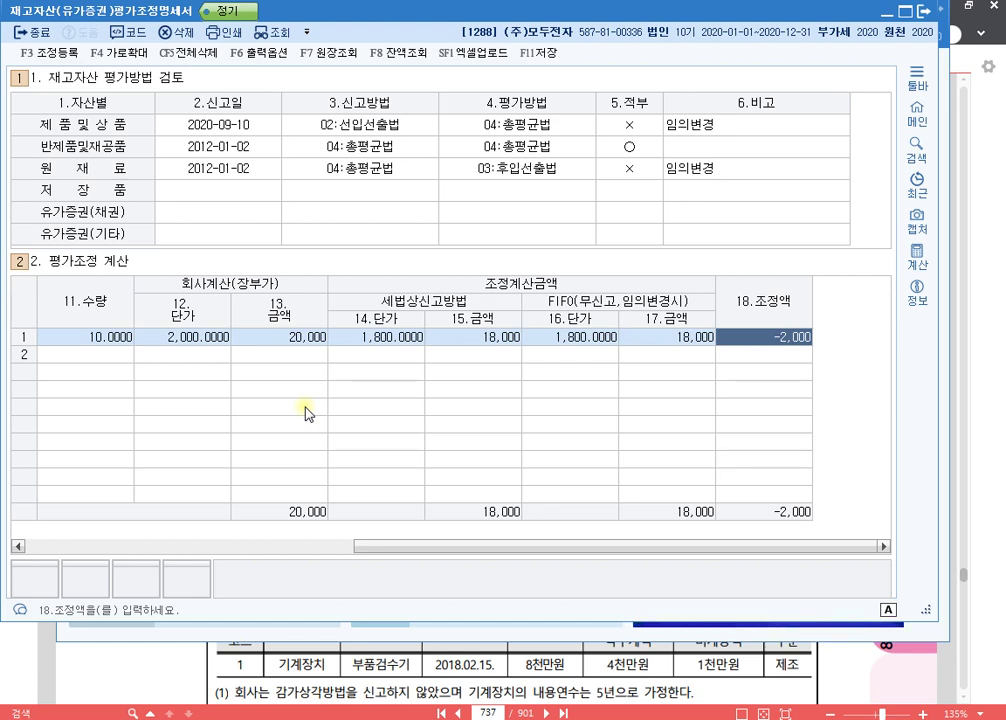
key(Return)
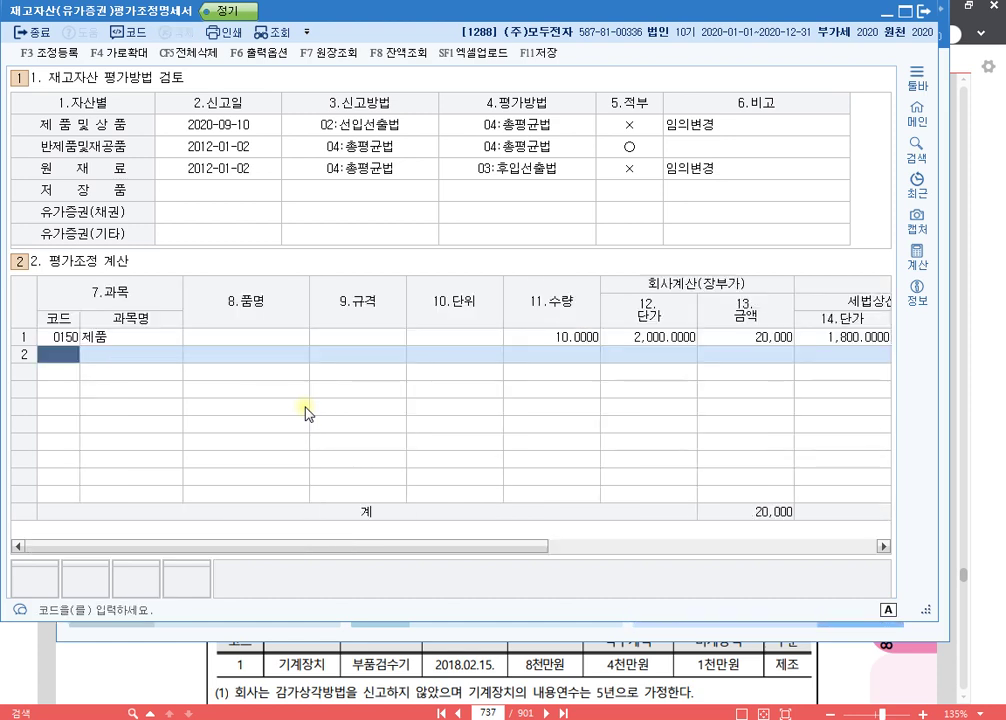
- Add account 0169 재공품 to the 평가조정 계산 table with 수량 20 and 회사계산 단가 1,500
text(169)
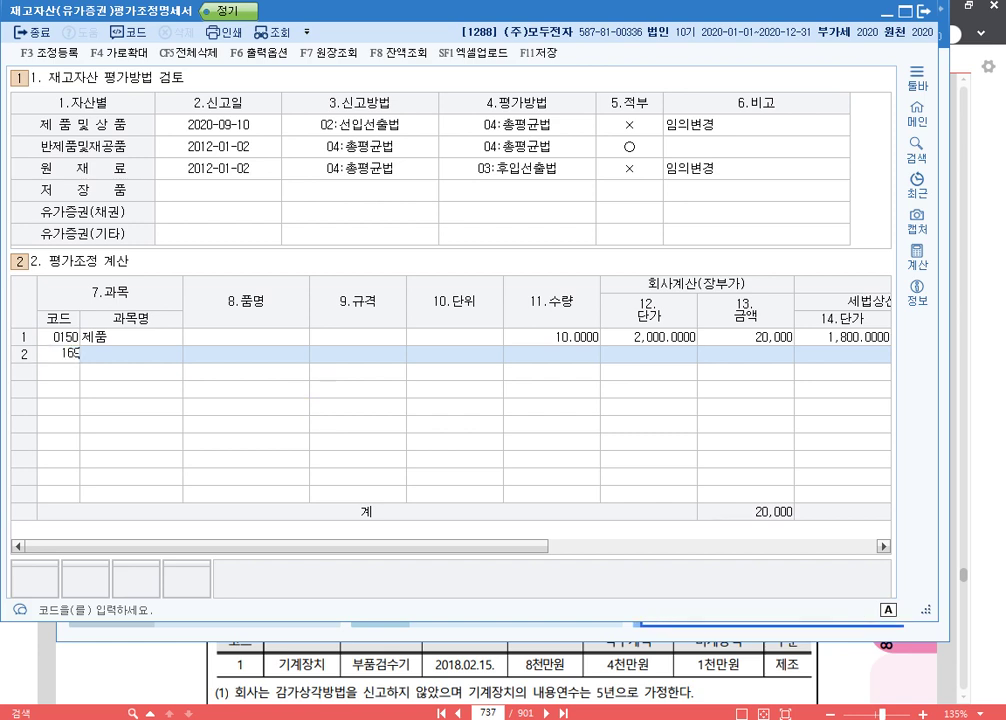
key(Return)
key(Return)
key(Return)
key(Return)
text(20.0000)
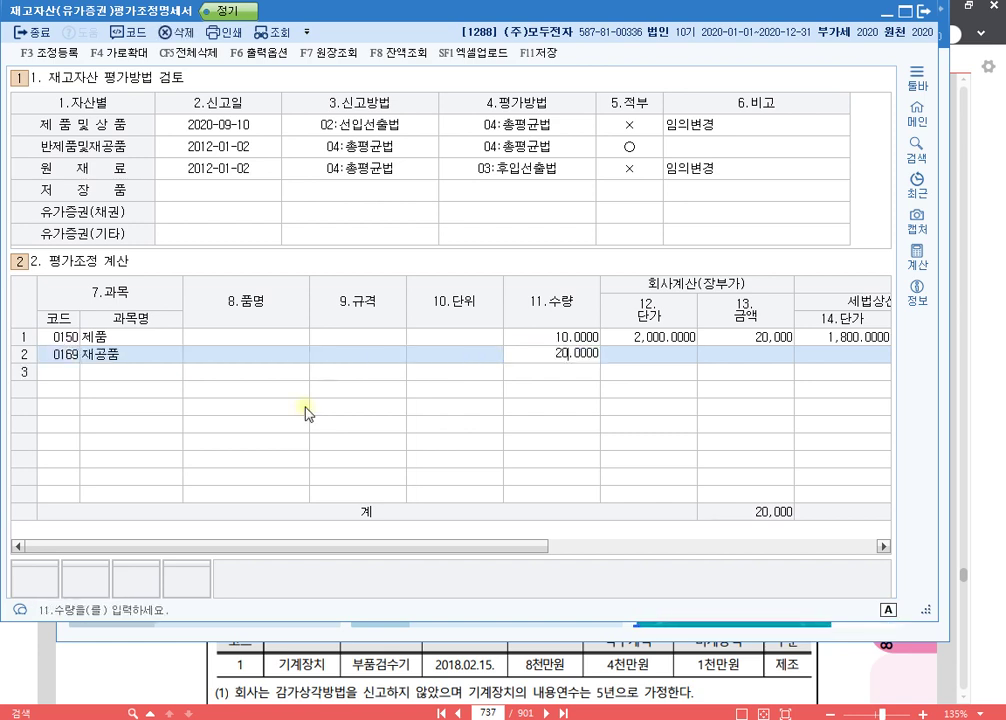
key(Return)
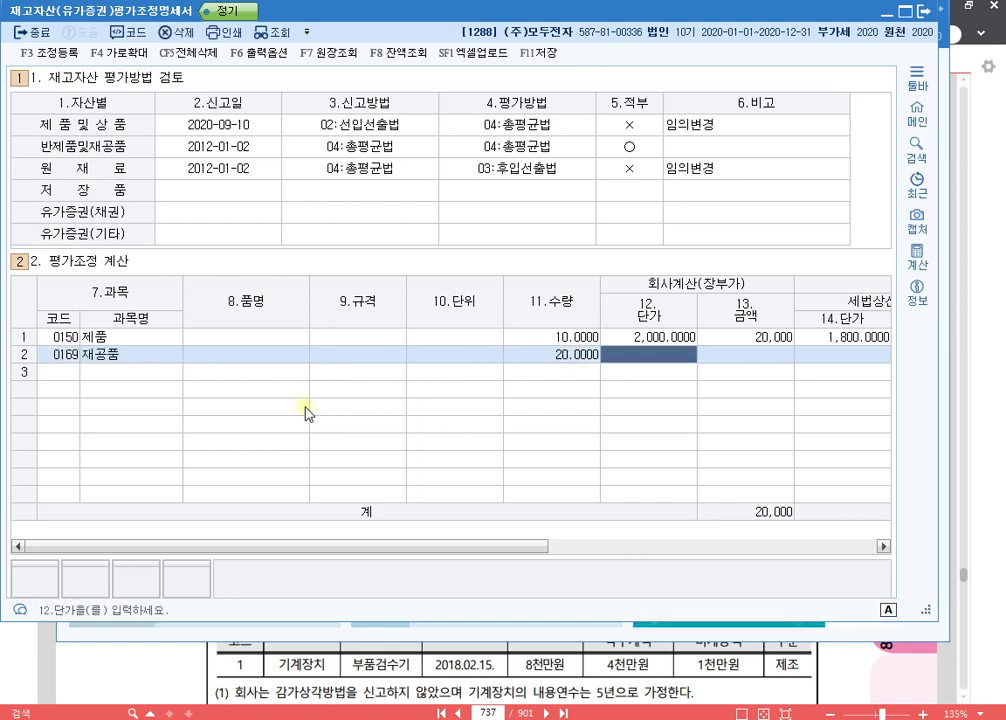
text(1500)
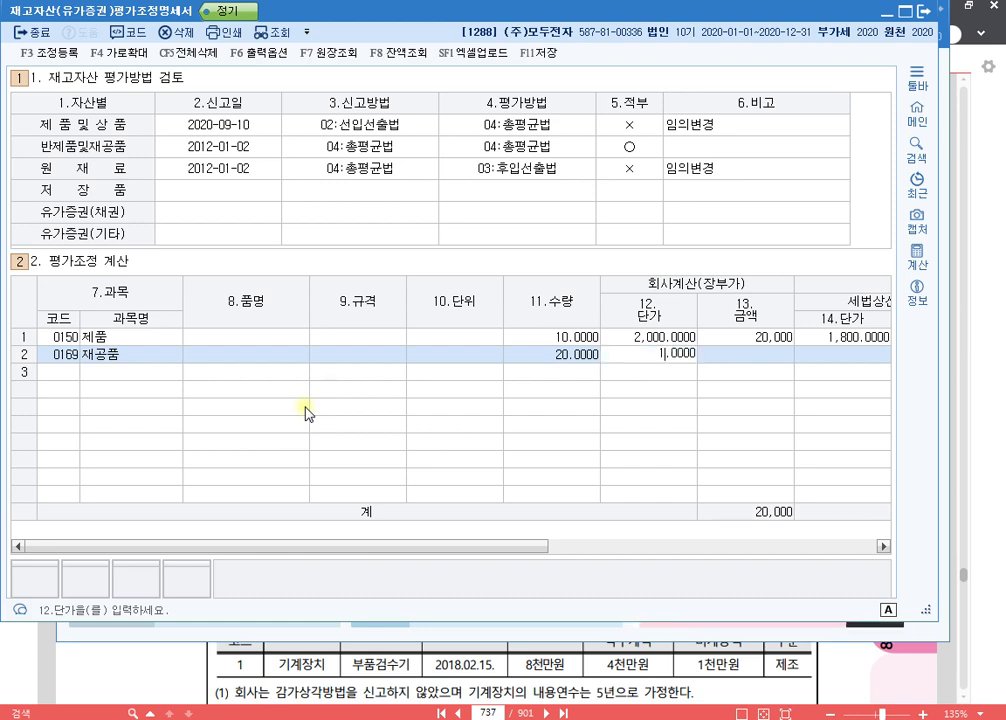
key(Return)
key(Return)
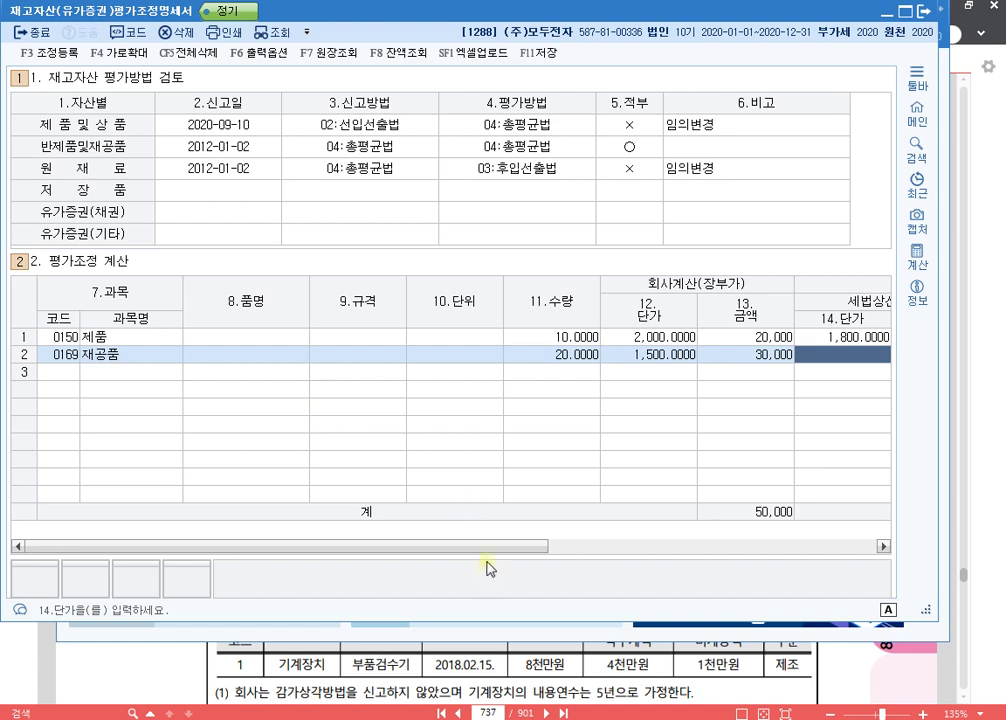
- Complete the 재공품 row with 세법상신고방법 단가 1,500, leaving the FIFO 단가 blank
drag(503, 545, 779, 549)
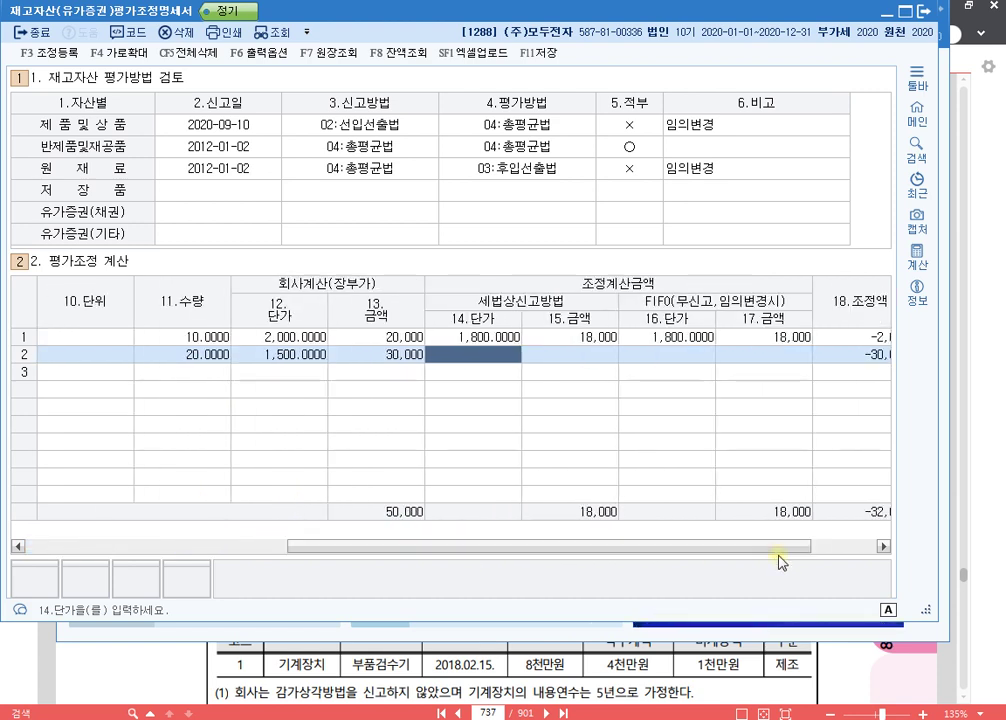
text(1500)
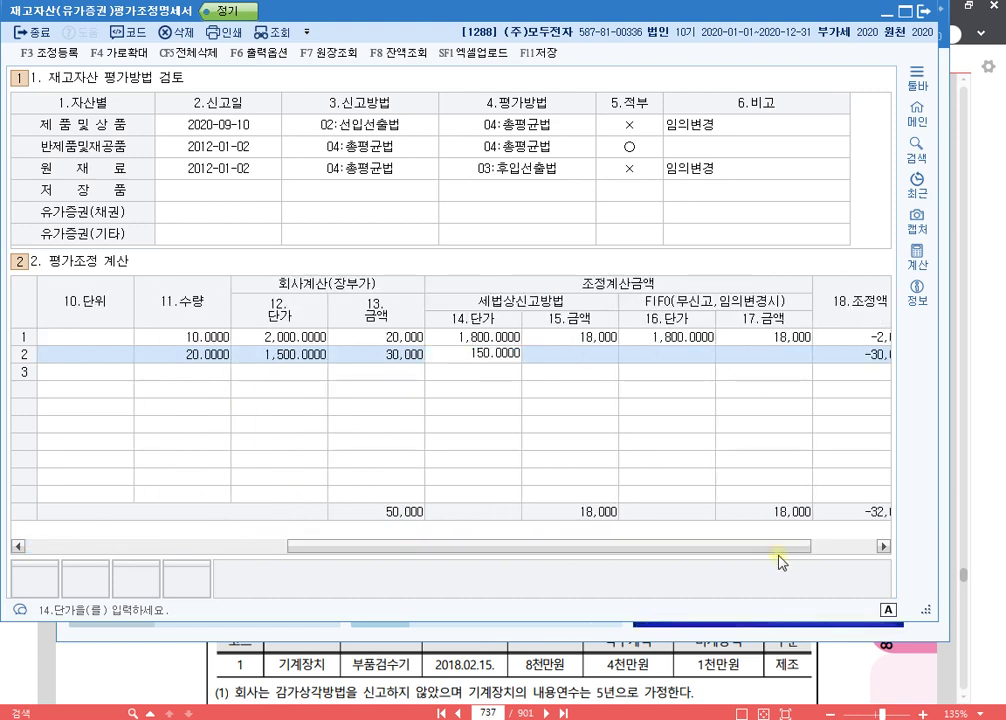
key(Return)
key(Return)
key(Return)
key(Return)
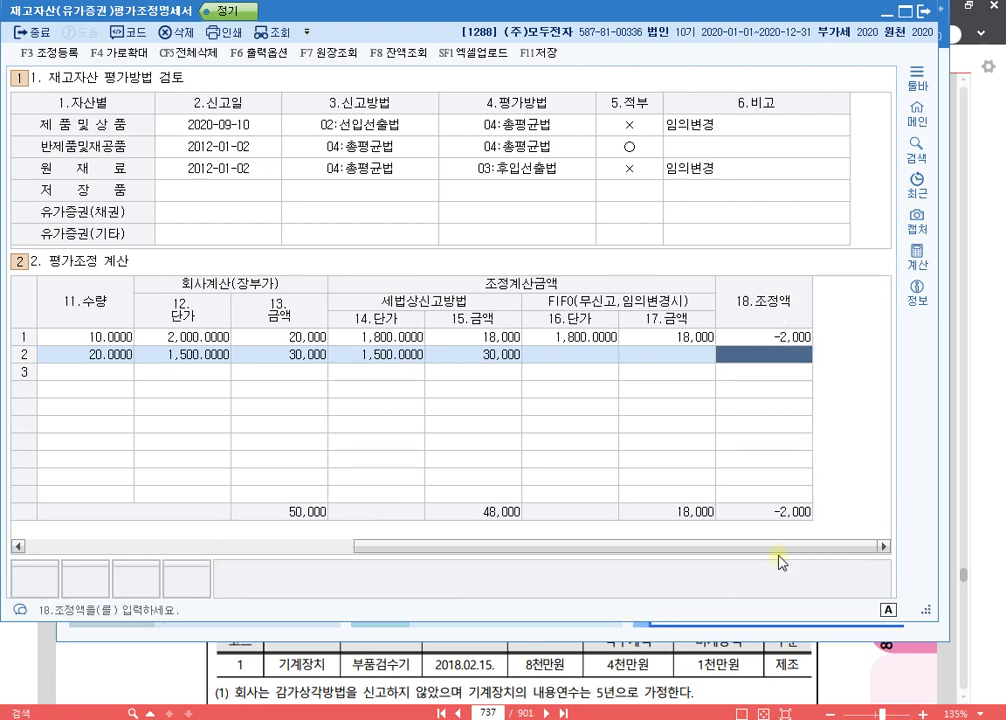
key(Return)
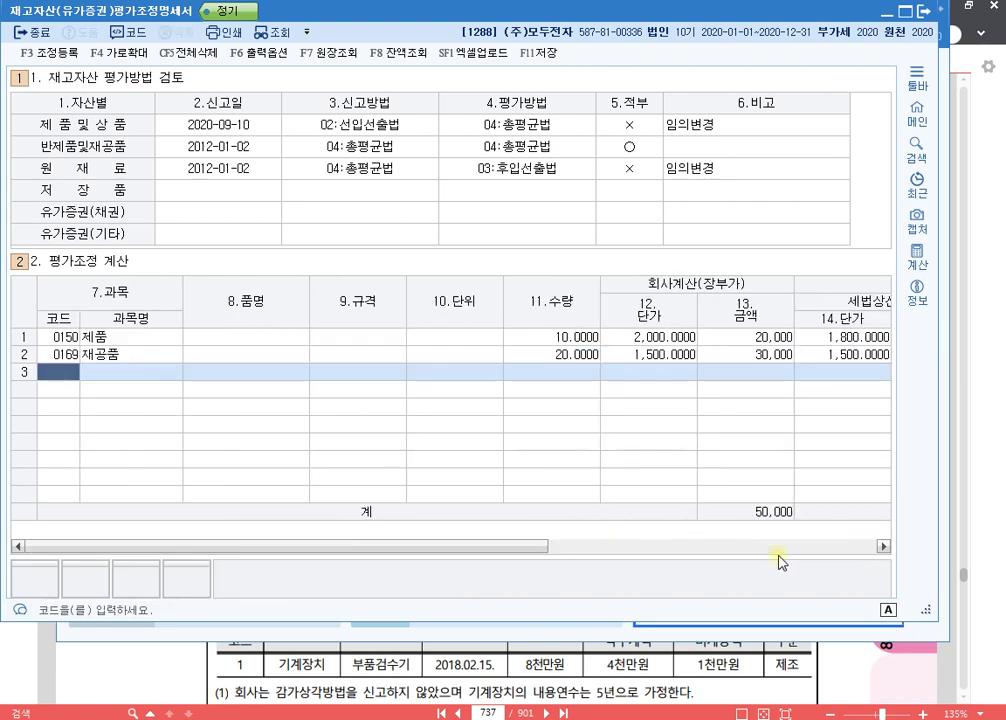
- Add account 0153 원재료 to the 평가조정 계산 table with 수량 15 and 회사계산 단가 1,200
text(0153)
key(Return)
key(Return)
key(Return)
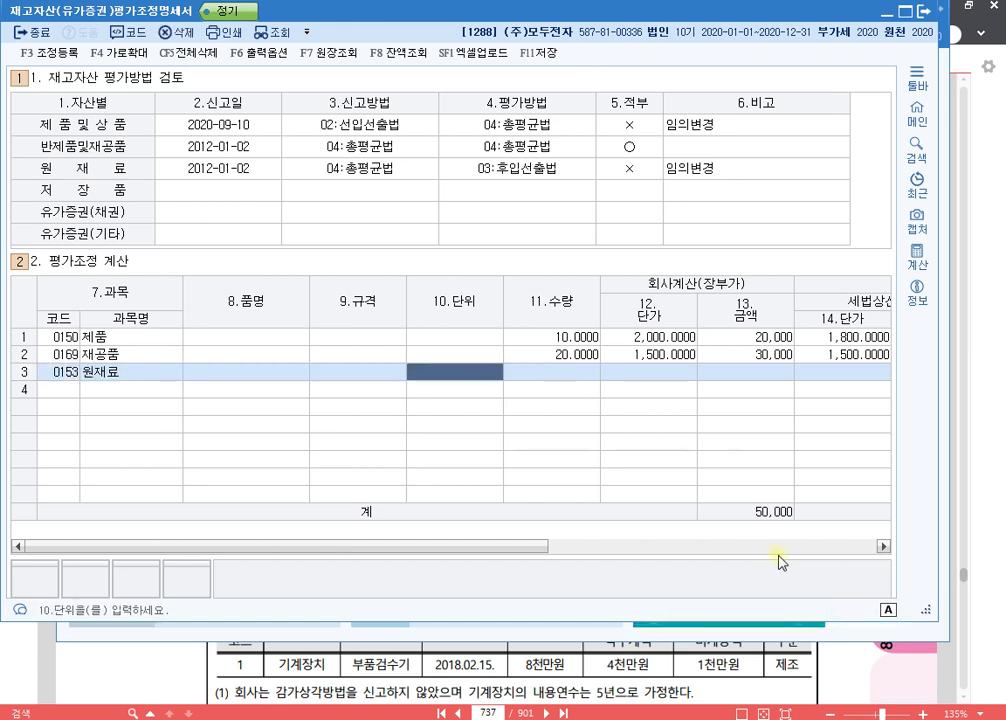
key(Return)
text(15)
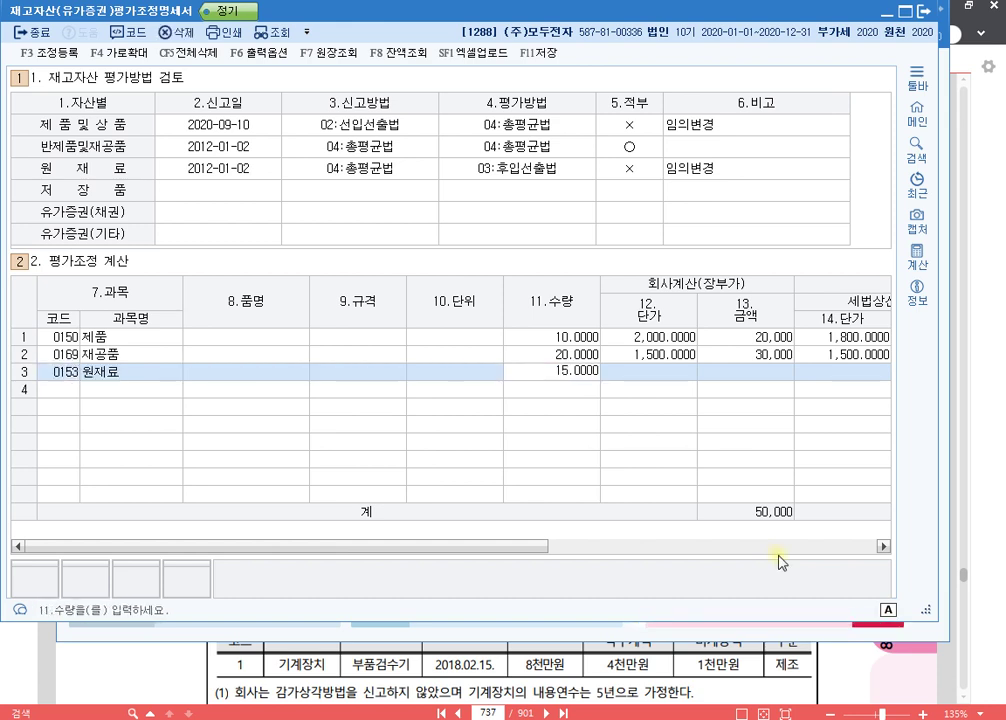
key(Return)
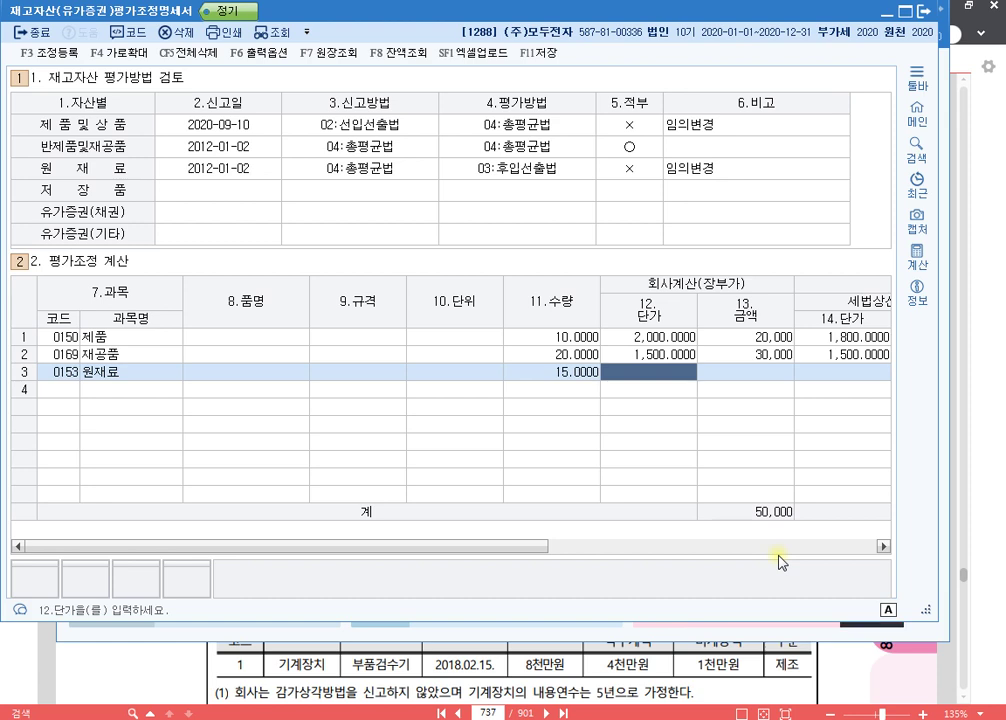
text(1,200)
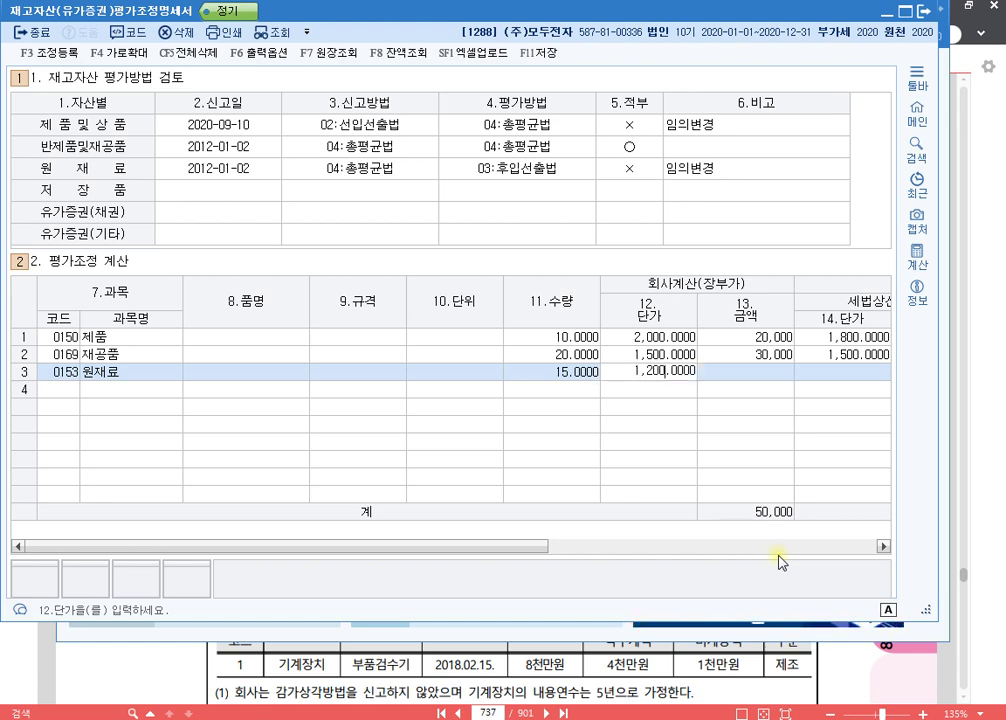
key(Return)
key(Return)
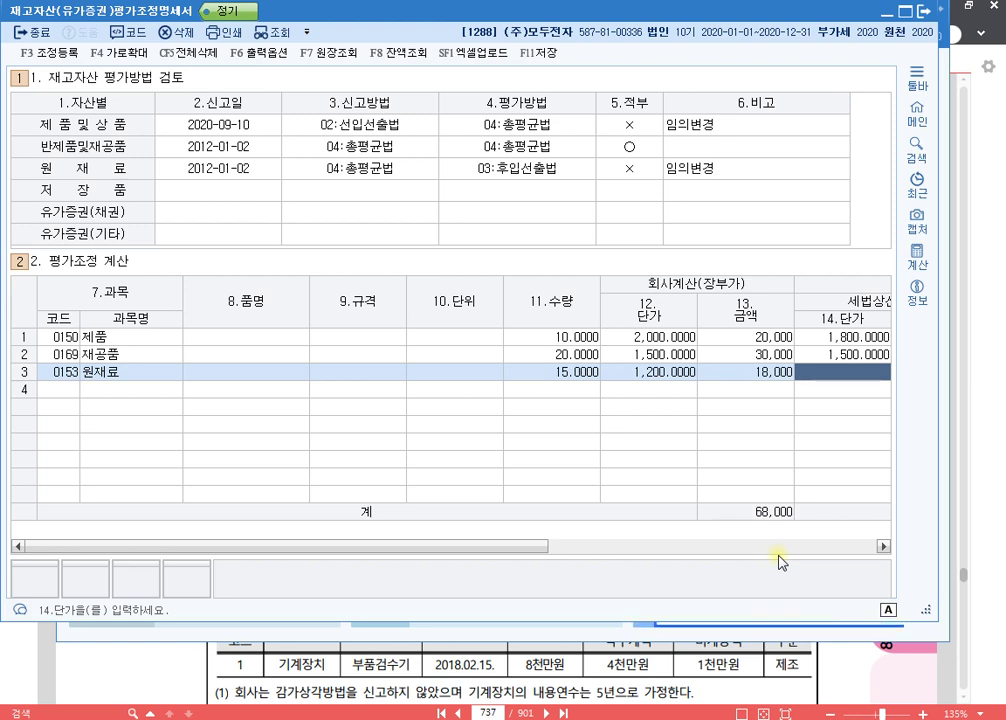
- For the 원재료 row, set the 세법상신고방법 단가 to 1,000 and the FIFO 단가 to 900
text(1000)
key(Return)
key(Return)
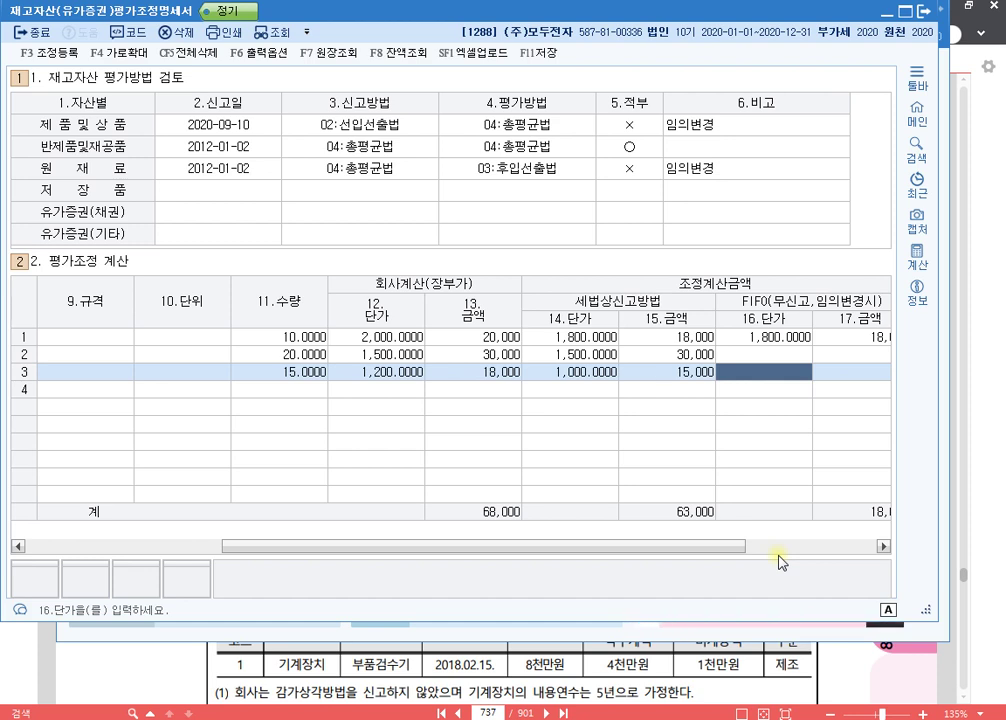
text(900)
key(Return)
key(Return)
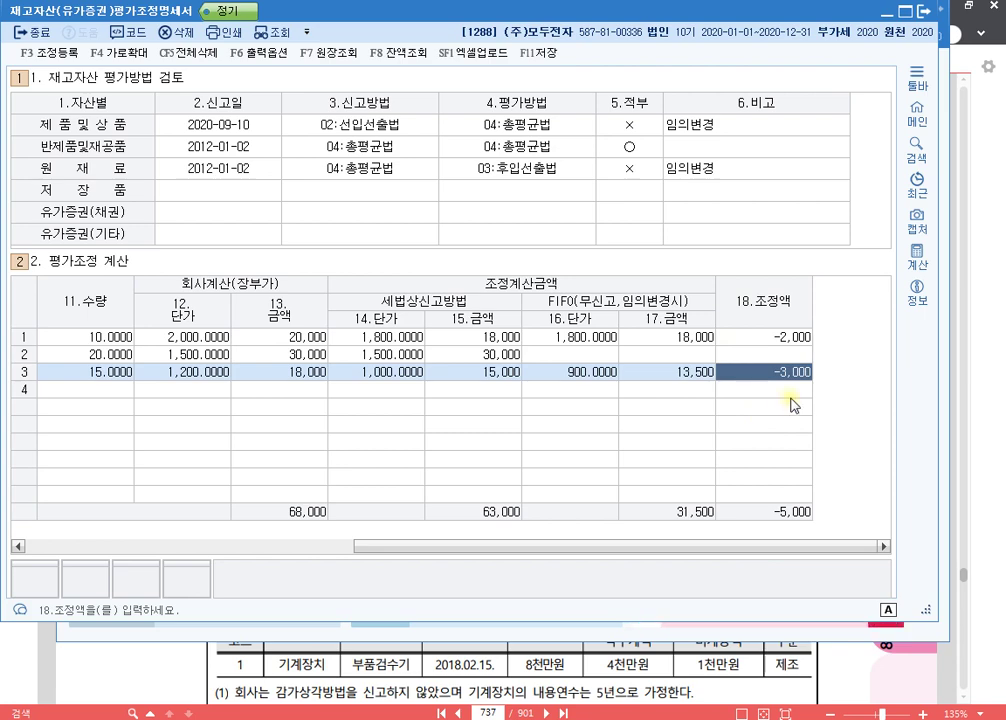
- In 조정 등록, register 제품평가증 of 2,000 as 유보발생 under 손금산입 및 익금불산입
key(F3)
click(600, 138)
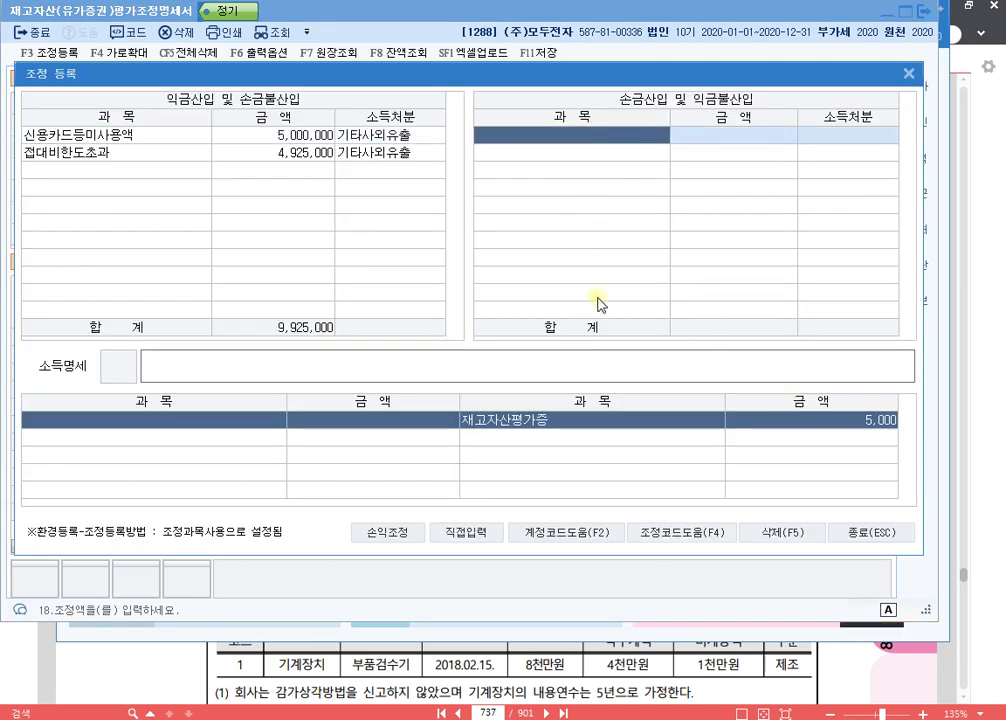
key(F4)
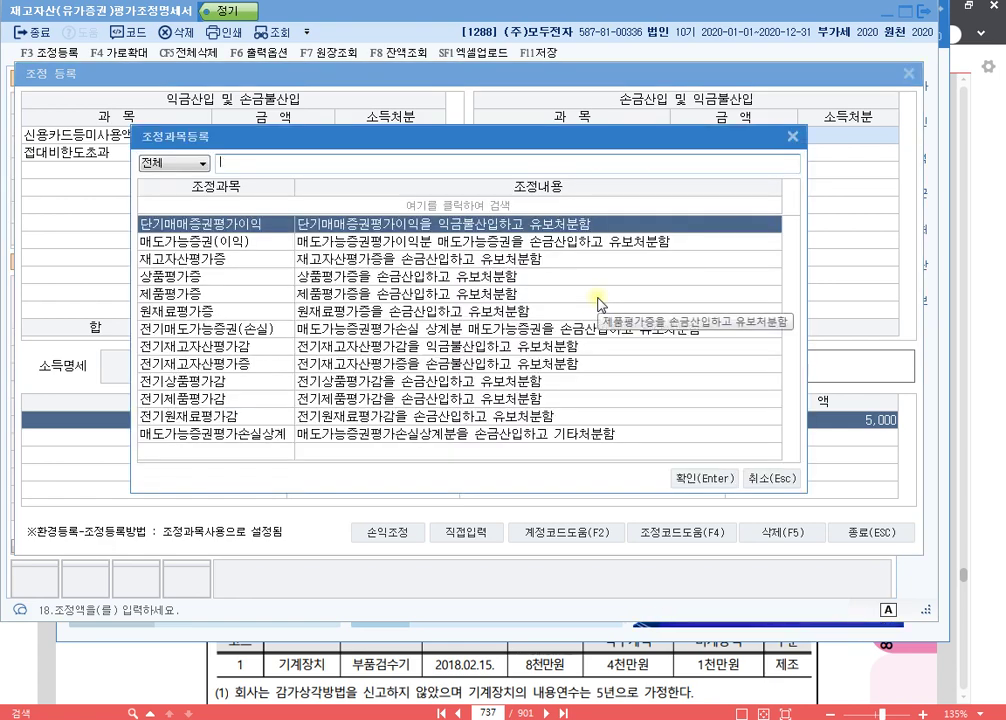
text(제)
key(Return)
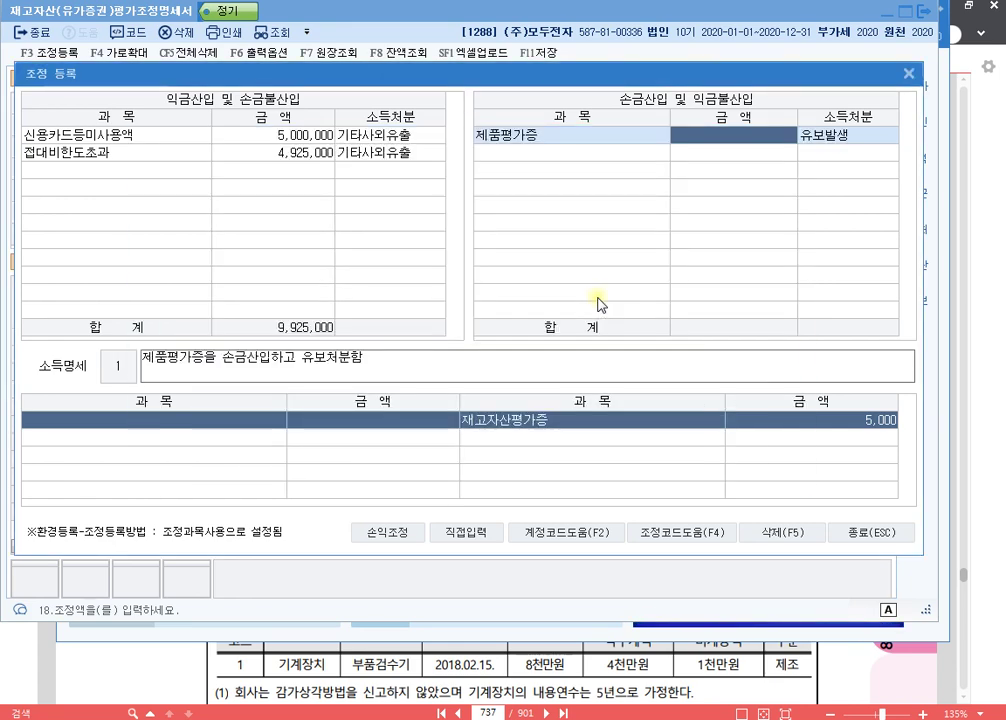
text(2000000)
key(Return)
key(BackSpace)
key(BackSpace)
key(BackSpace)
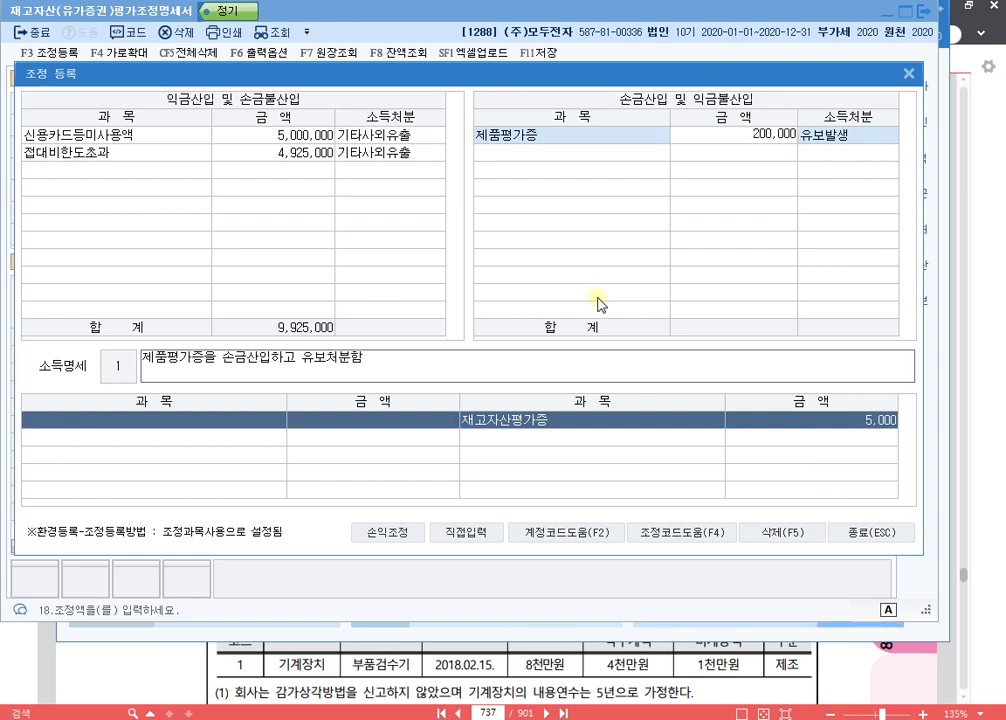
key(Return)
key(Return)
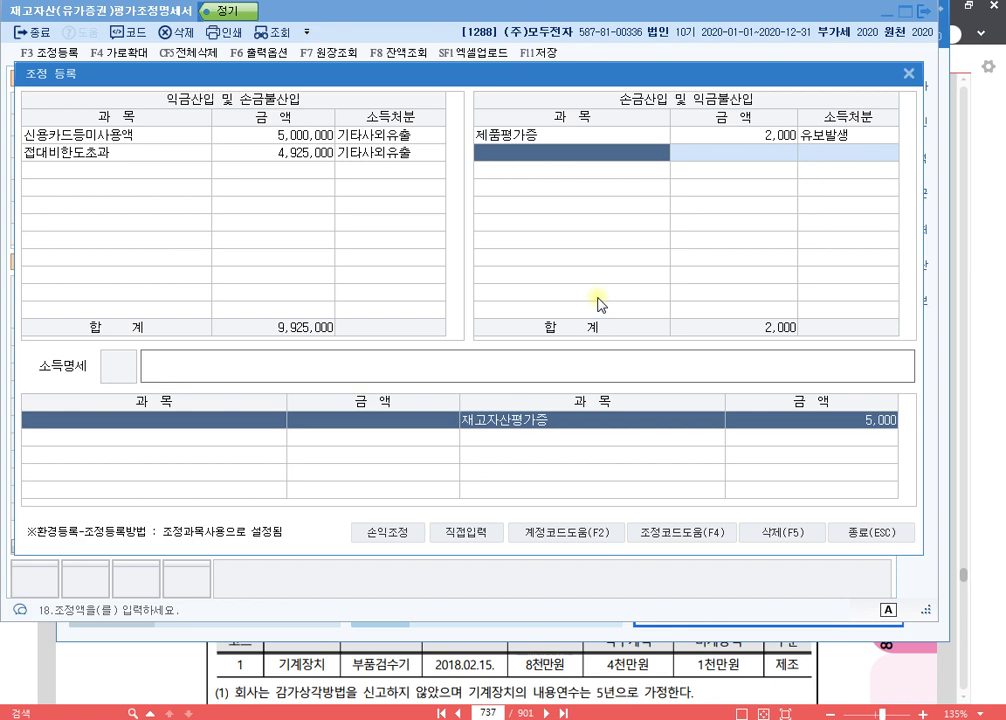
- Register 원재료평가증 of 3,000 as 유보발생 under 손금산입 및 익금불산입
key(F2)
key(Escape)
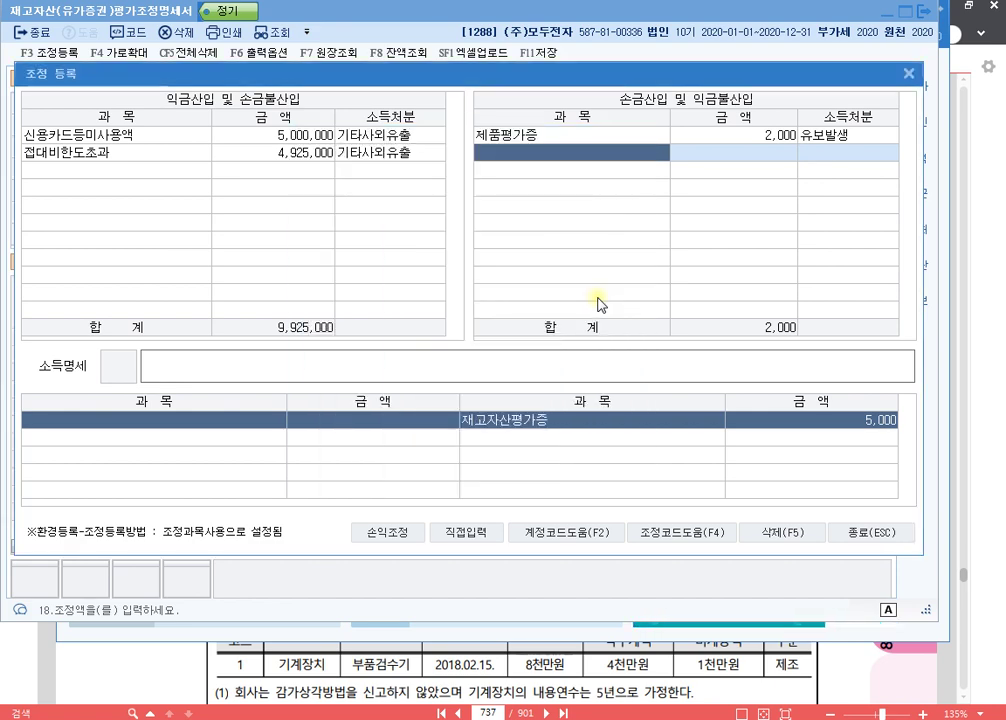
key(F4)
text(원)
key(Return)
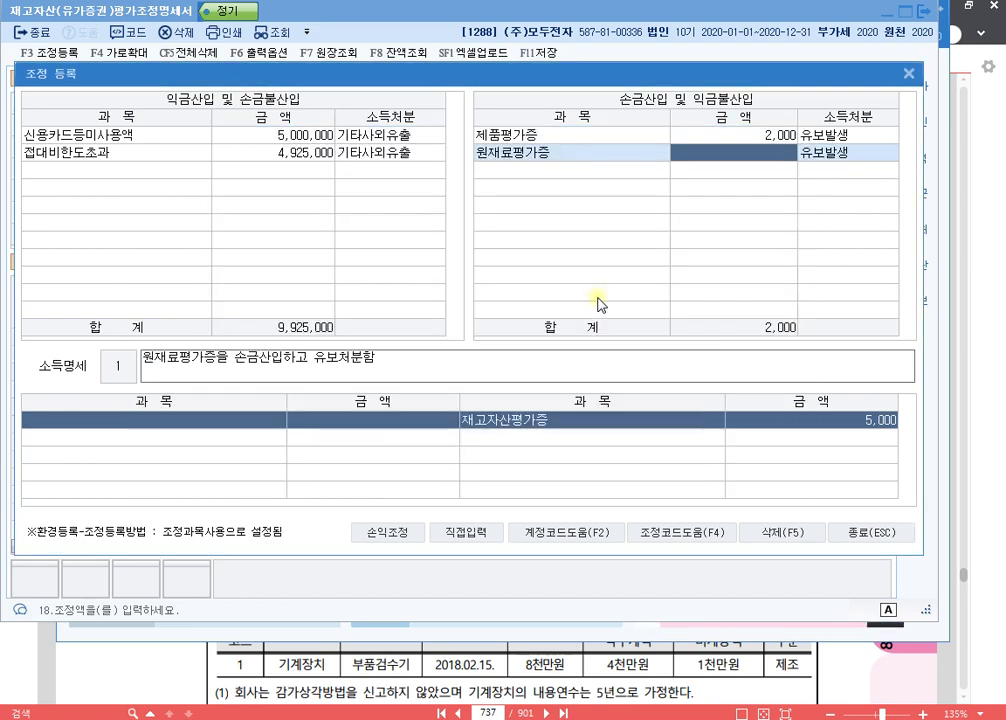
text(3000)
key(Return)
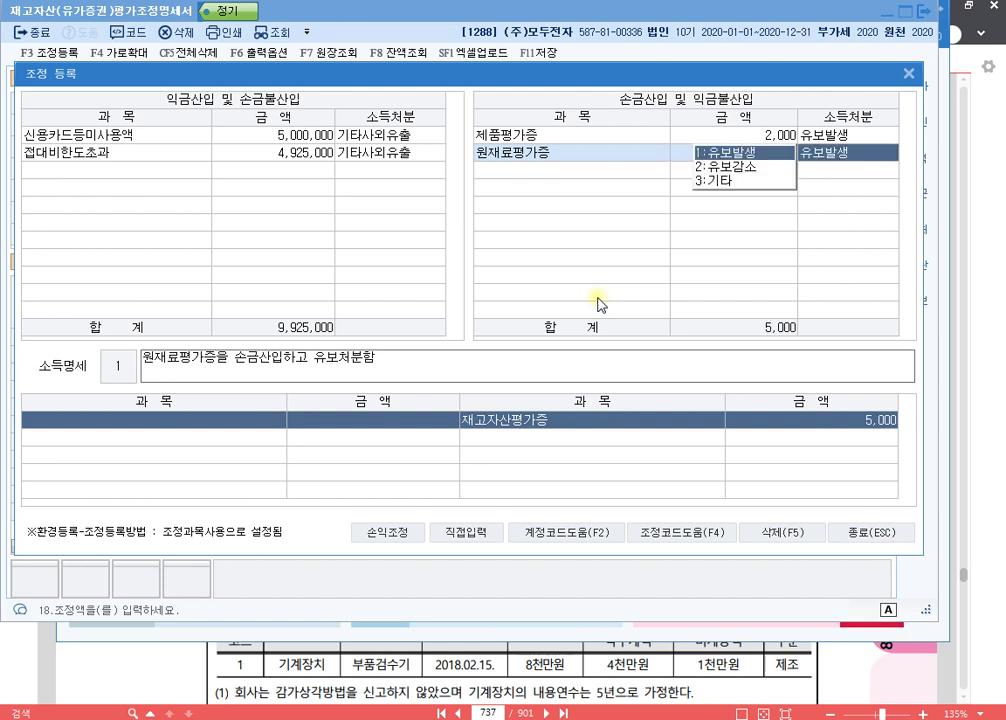
key(Return)
key(Return)
key(Up)
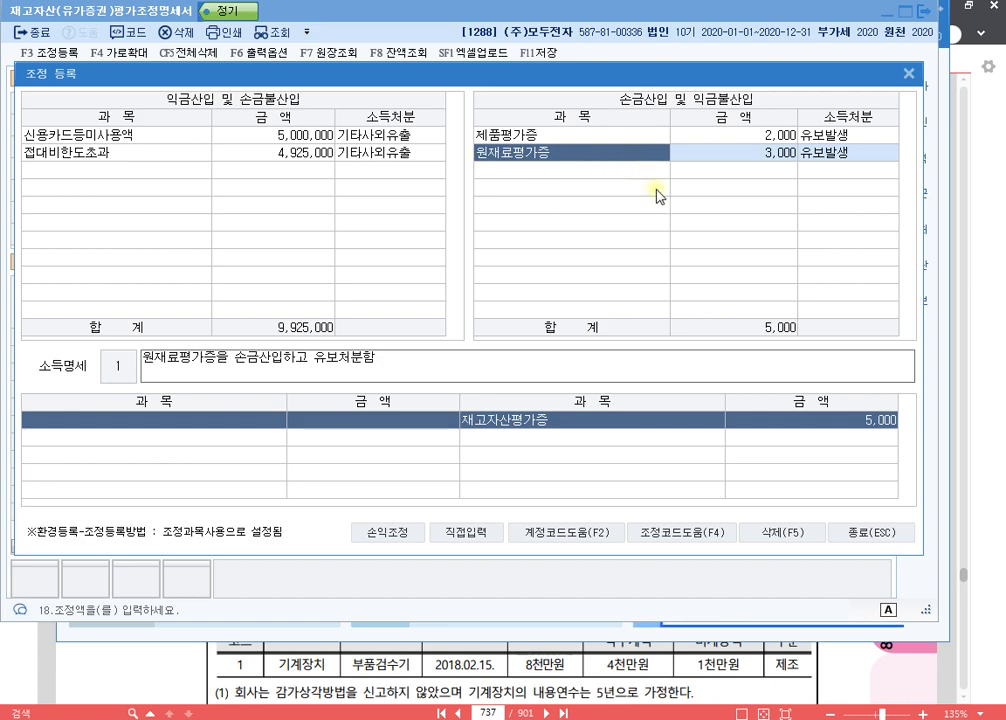
- Close 조정 등록 and the 재고자산(유가증권)평가조정명세서 form, and return to page 737 of the problem book in 알PDF
click(908, 73)
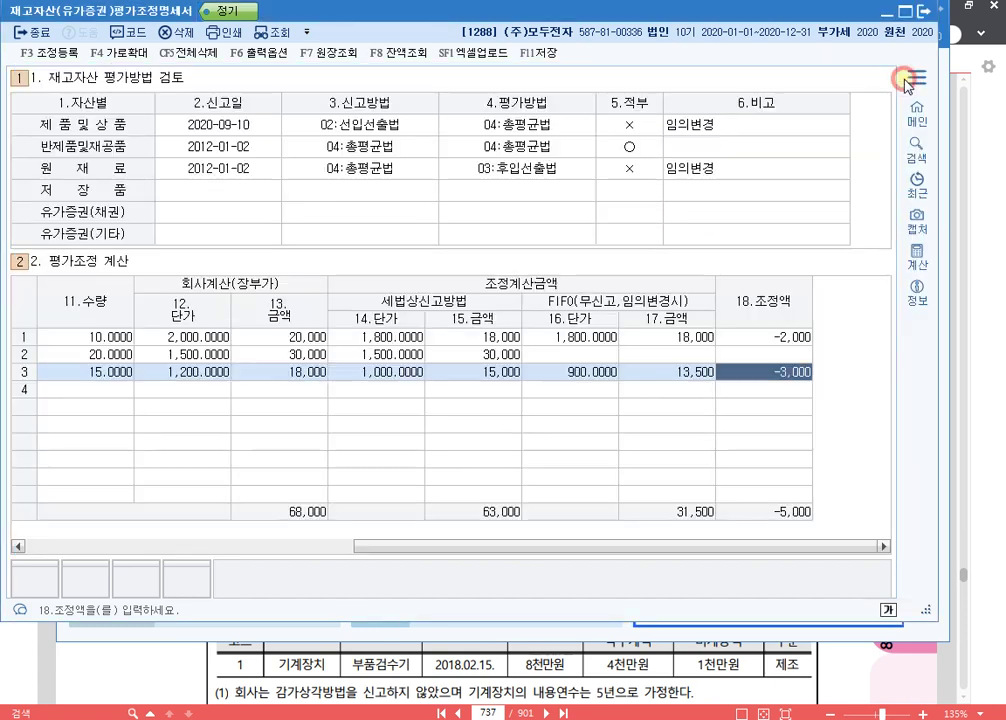
key(Escape)
key(Escape)
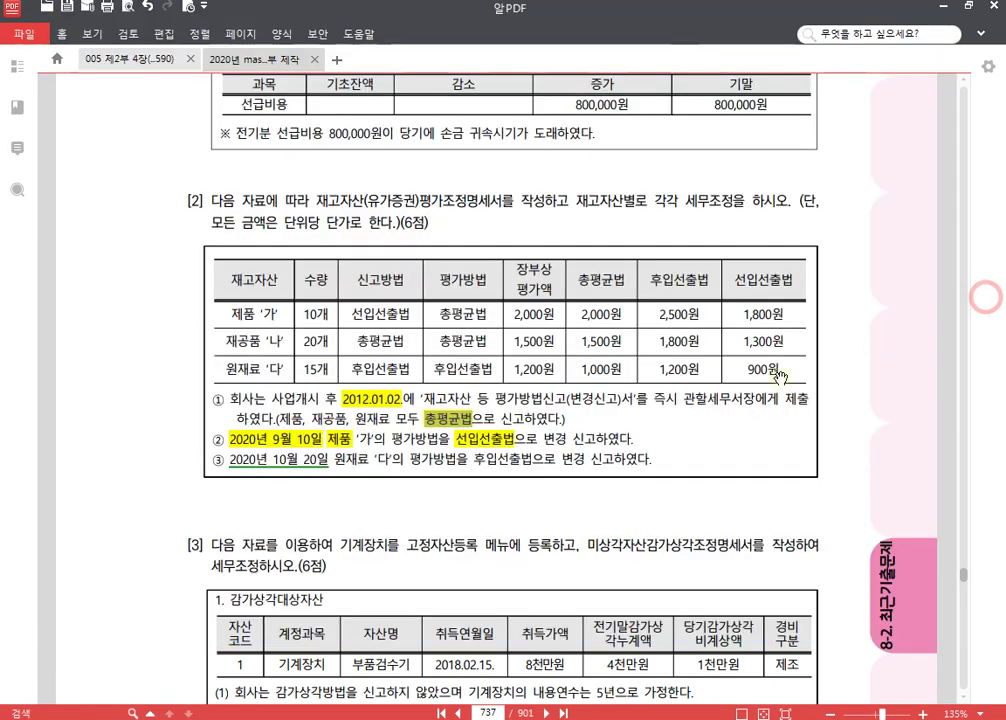